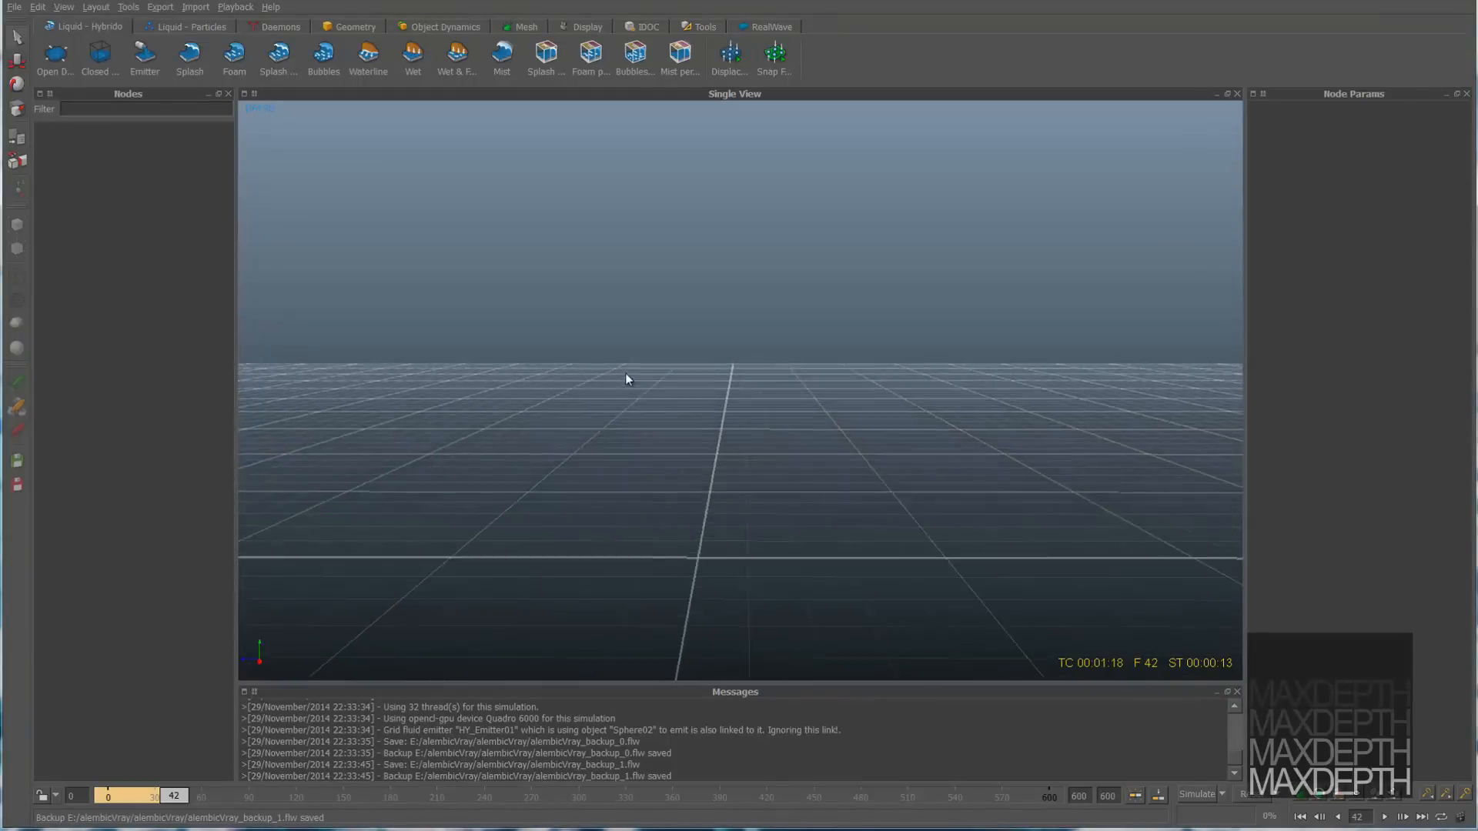
Step: Add two primitive spheres to the empty scene
{"action": "left_click", "coordinate": [361, 27]}
{"action": "left_click", "coordinate": [196, 56]}
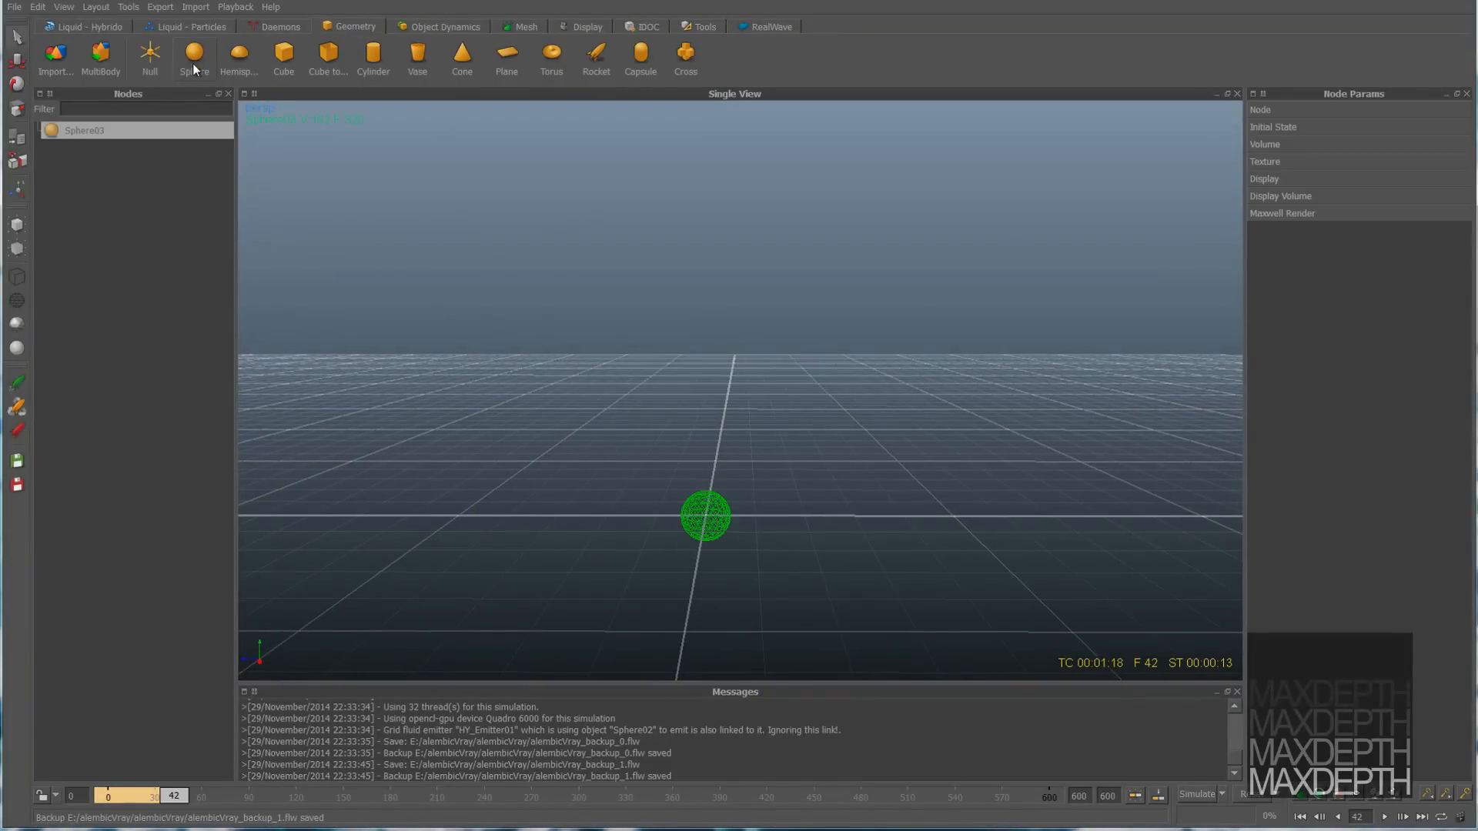
{"action": "left_click", "coordinate": [195, 57]}
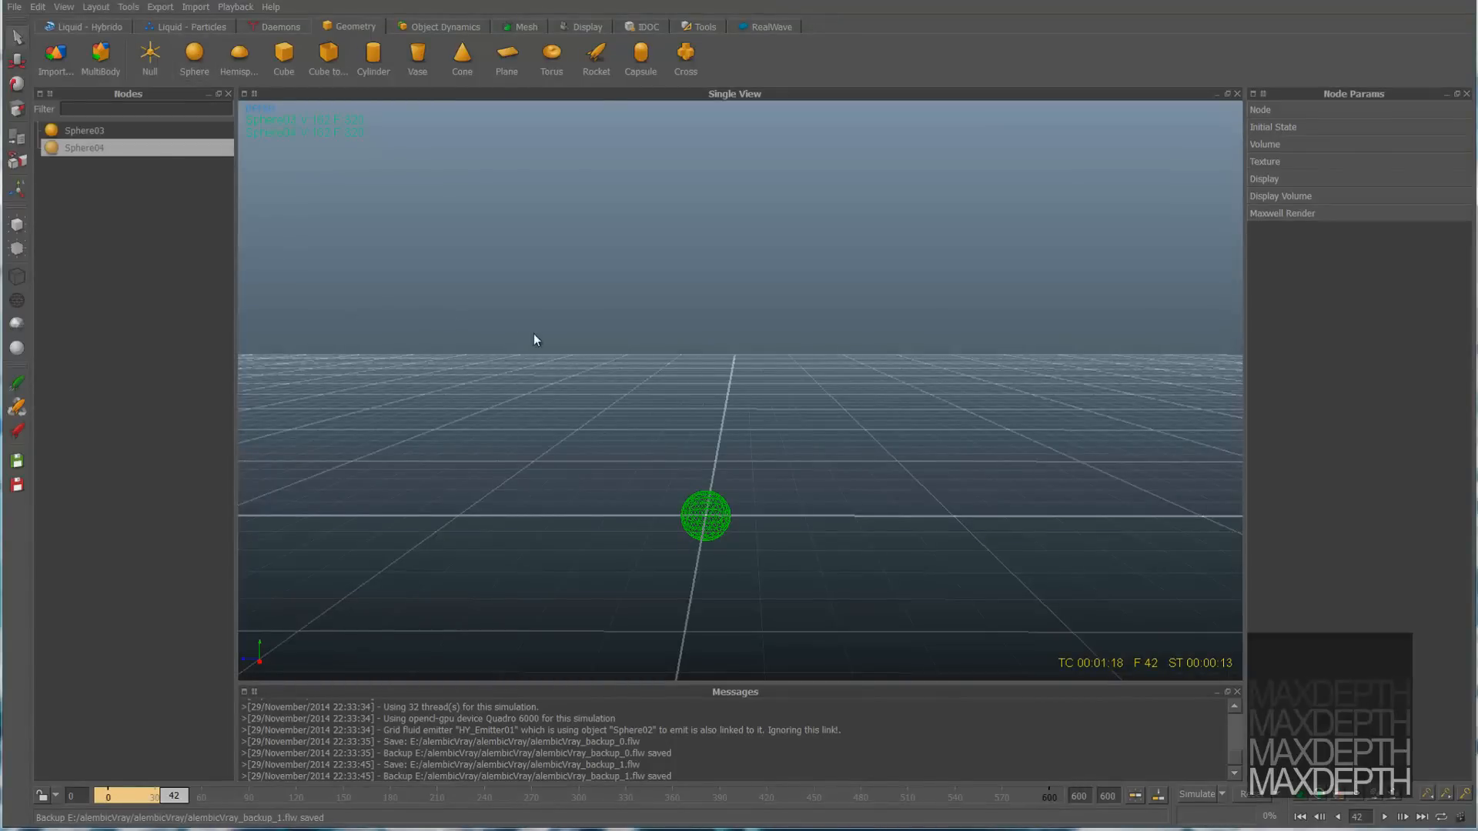
Step: Move the second sphere up and away from the origin, and scale it up uniformly to roughly twice its size
{"action": "key", "text": "w"}
{"action": "left_click_drag", "start_coordinate": [716, 421], "coordinate": [511, 369]}
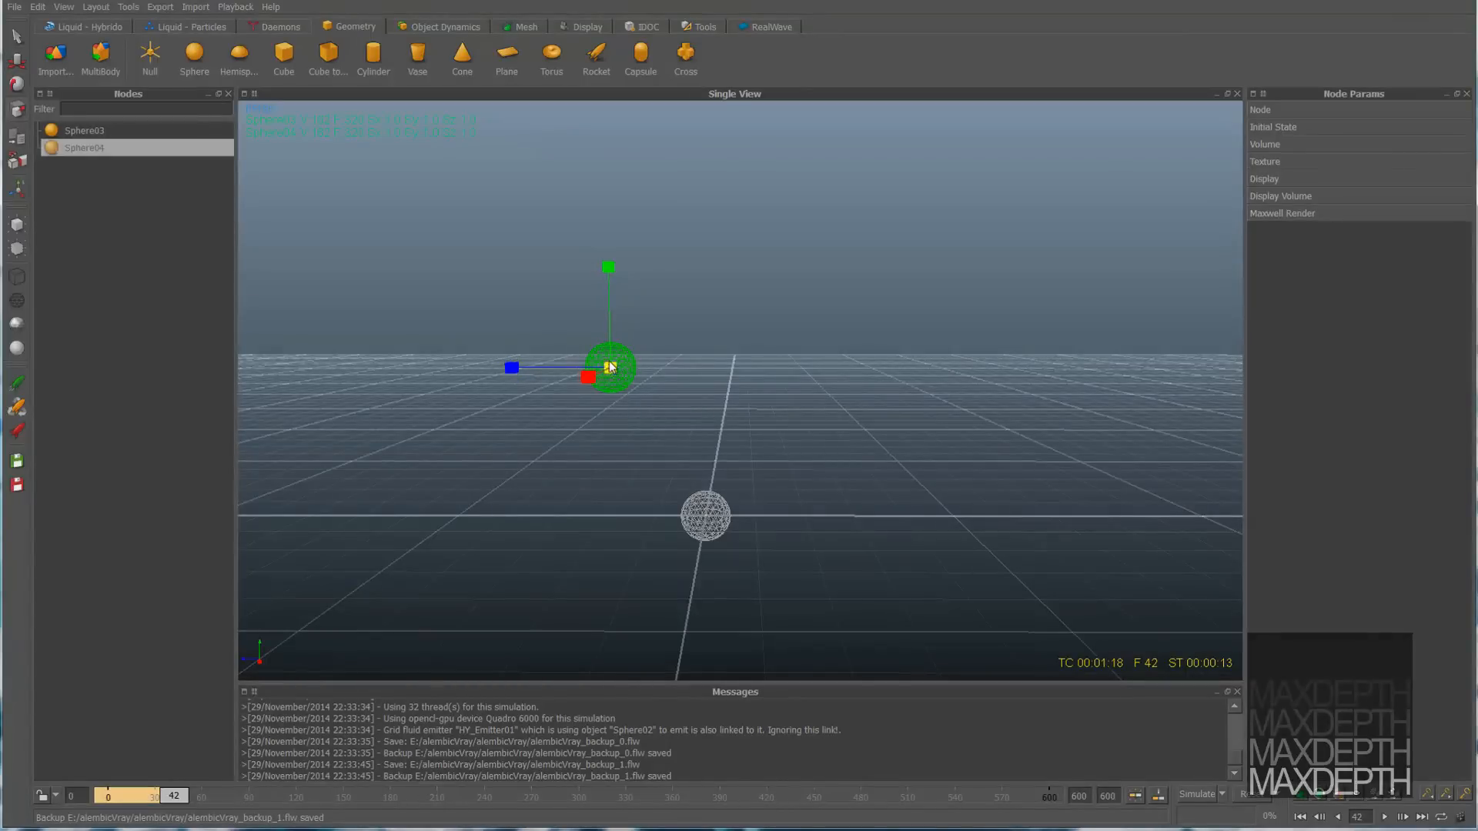
{"action": "key", "text": "r"}
{"action": "mouse_move", "coordinate": [628, 370]}
{"action": "left_mouse_down"}
{"action": "mouse_move", "coordinate": [662, 363]}
{"action": "mouse_move", "coordinate": [648, 374]}
{"action": "left_mouse_up"}
Step: Raise the small sphere off the ground and shift it close beneath the large sphere, slightly to one side
{"action": "key", "text": "w"}
{"action": "left_click", "coordinate": [716, 529]}
{"action": "left_click_drag", "start_coordinate": [668, 545], "coordinate": [634, 542], "text": "alt"}
{"action": "left_click_drag", "start_coordinate": [706, 513], "coordinate": [723, 518]}
{"action": "key", "text": "w"}
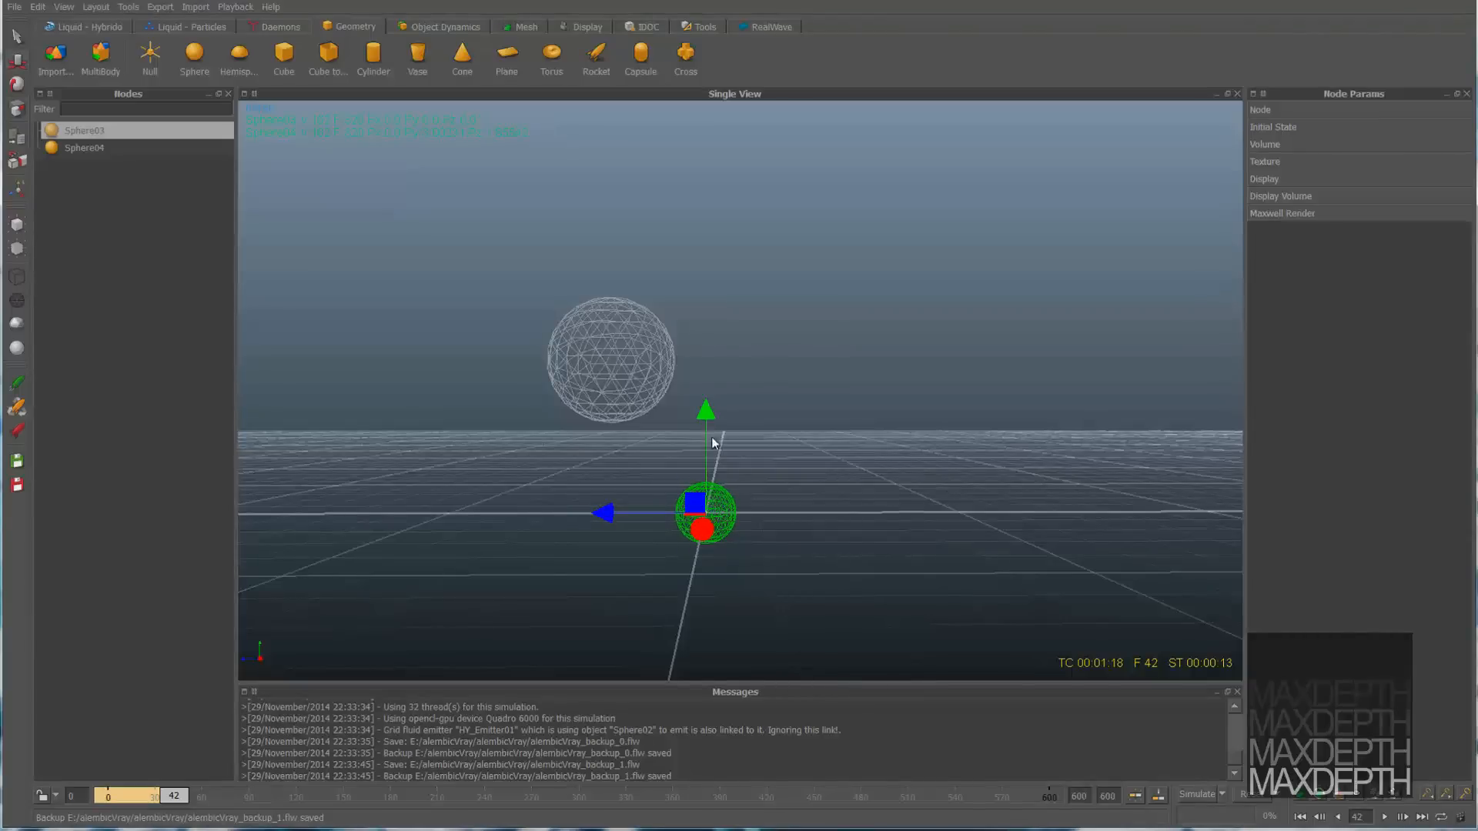
{"action": "left_click_drag", "start_coordinate": [703, 410], "coordinate": [704, 374]}
{"action": "left_click_drag", "start_coordinate": [604, 468], "coordinate": [573, 468]}
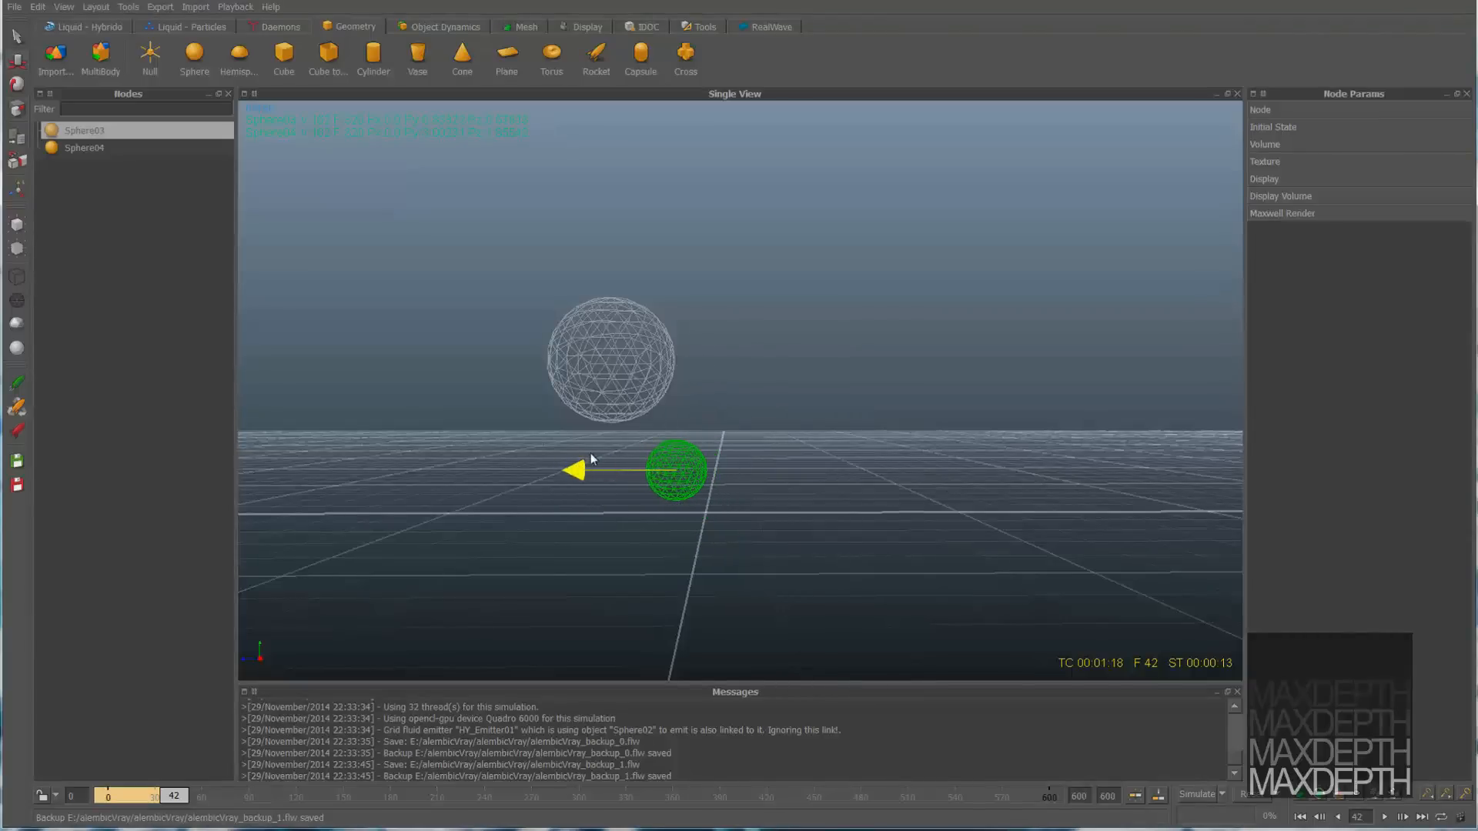
{"action": "left_click_drag", "start_coordinate": [684, 378], "coordinate": [686, 370]}
{"action": "left_click_drag", "start_coordinate": [584, 460], "coordinate": [588, 460]}
{"action": "middle_click_drag", "start_coordinate": [734, 296], "coordinate": [847, 360], "text": "alt"}
{"action": "left_click_drag", "start_coordinate": [847, 360], "coordinate": [822, 382], "text": "alt"}
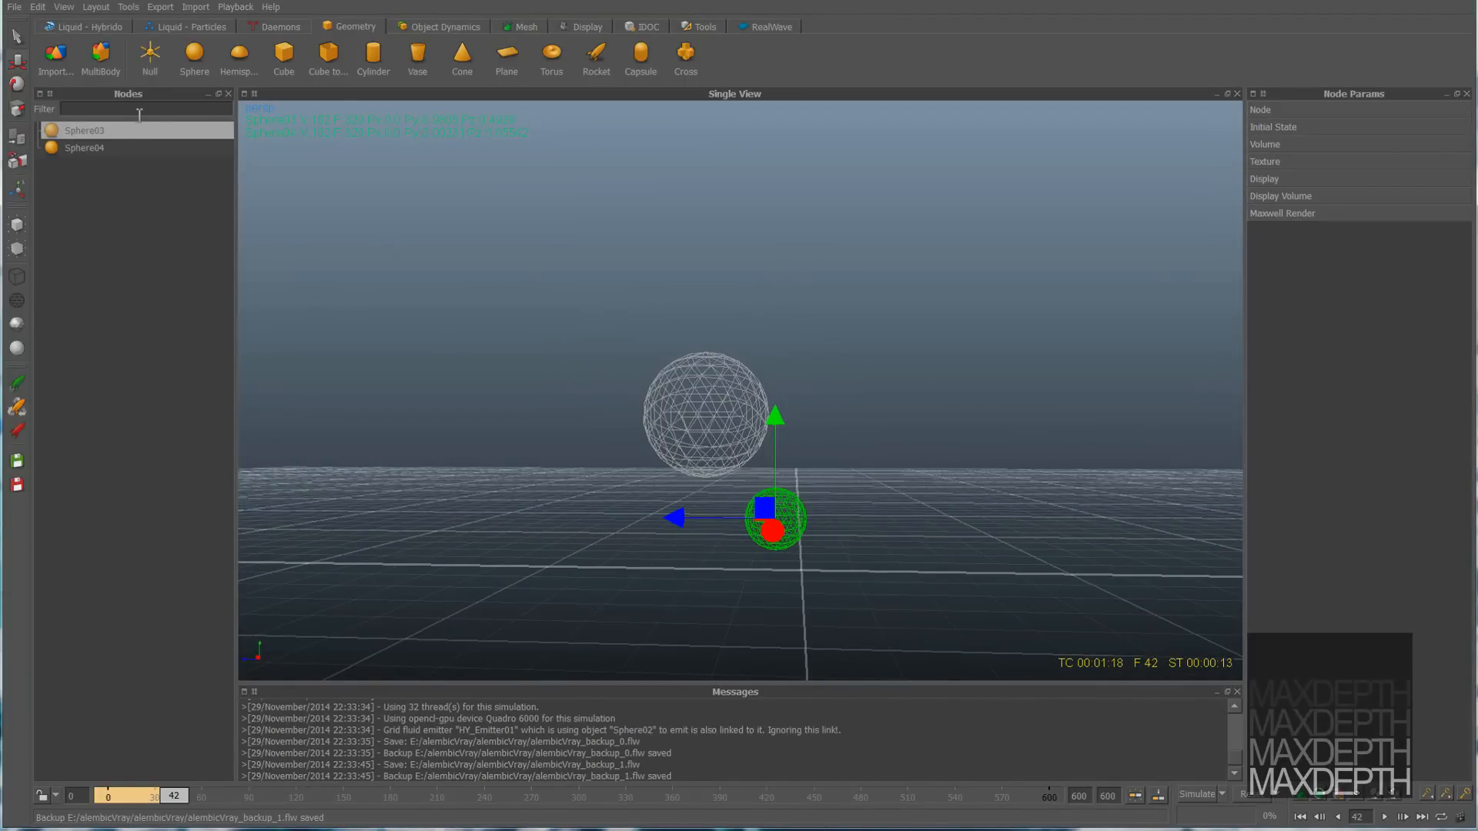
Step: Add an open Hybrido domain and scale it up uniformly so it extends far around both spheres
{"action": "left_click", "coordinate": [90, 26]}
{"action": "left_click", "coordinate": [99, 182]}
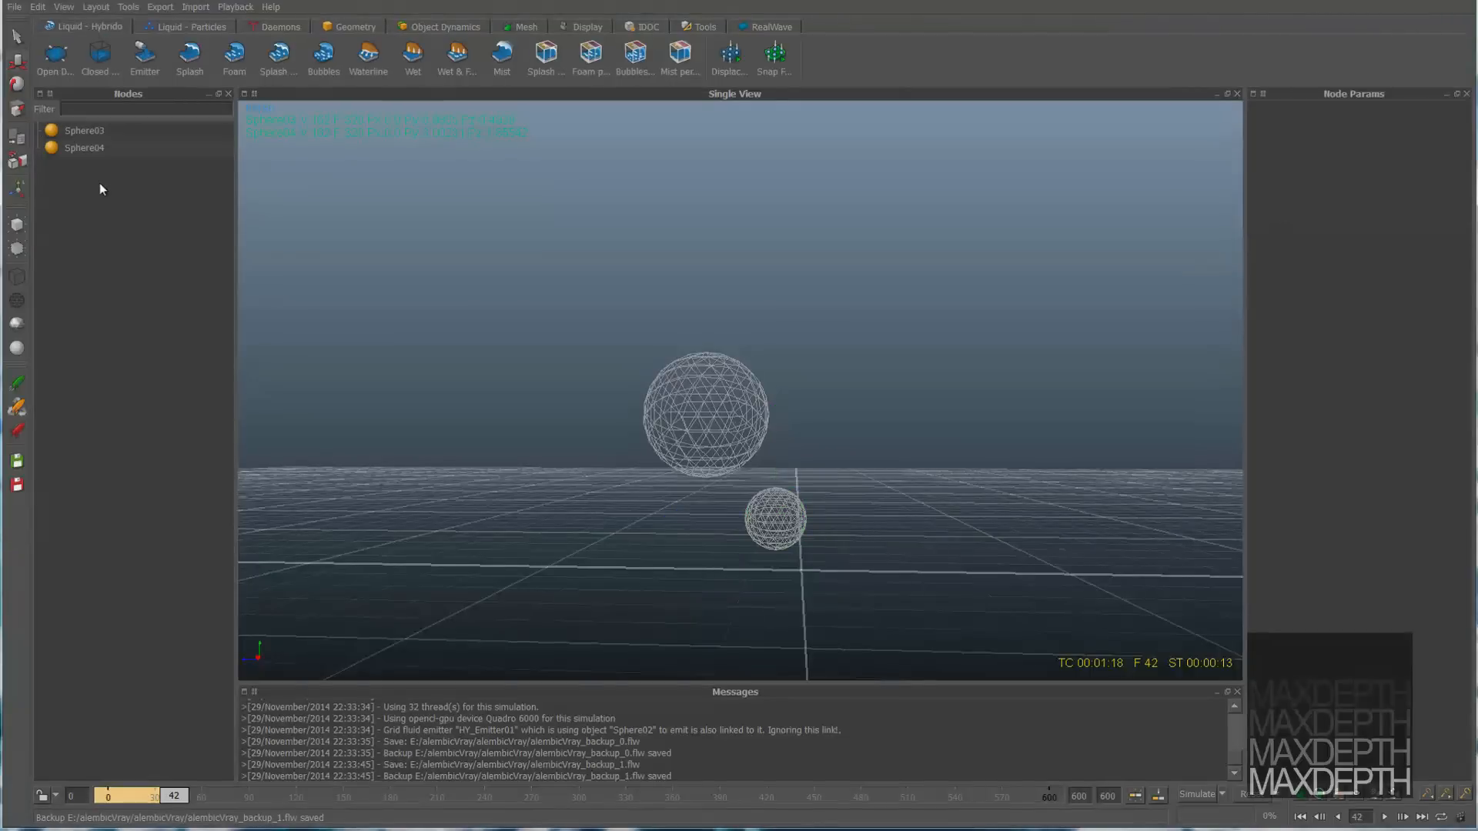
{"action": "left_click", "coordinate": [73, 63]}
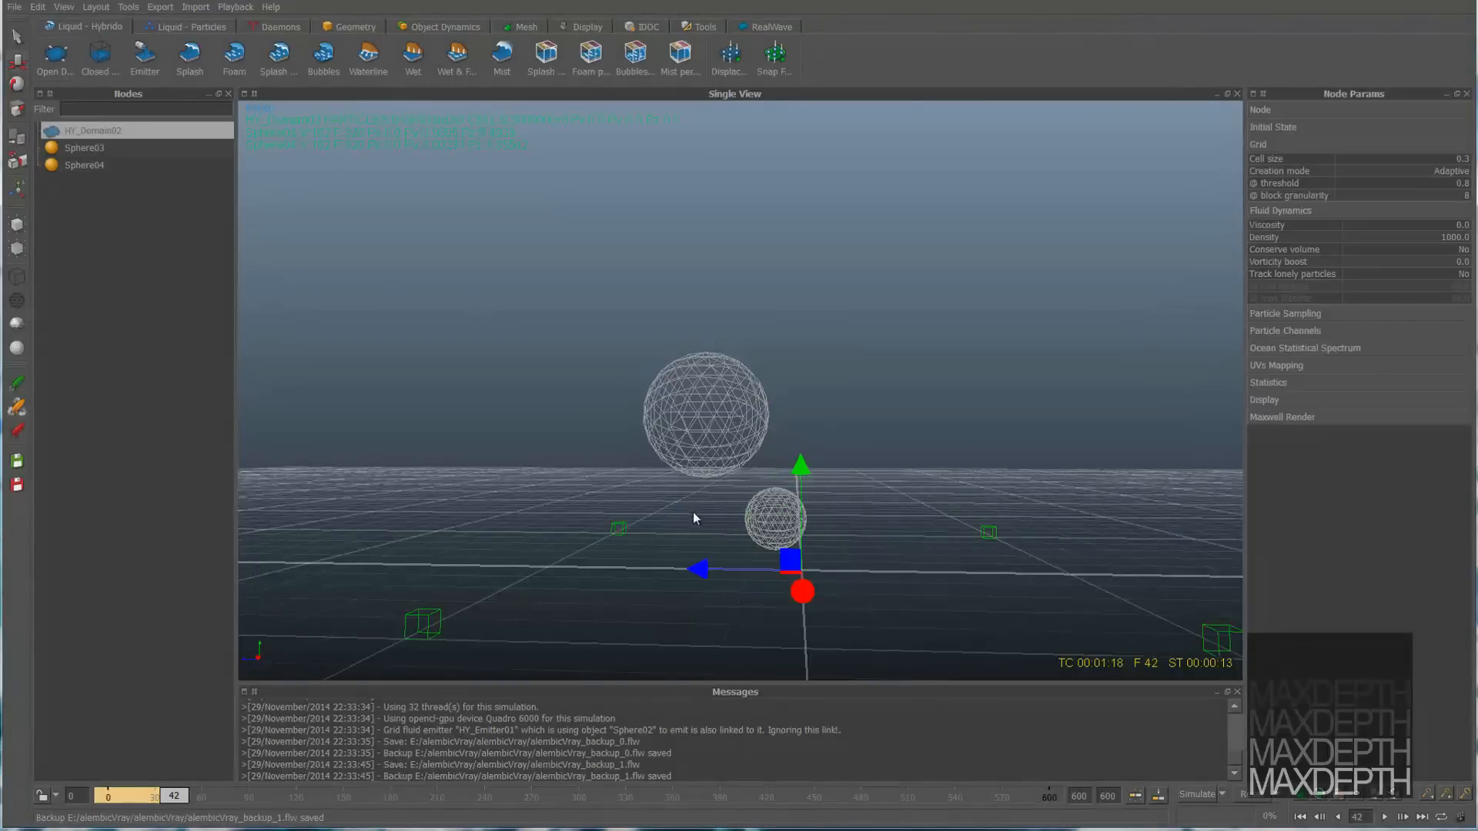
{"action": "key", "text": "r"}
{"action": "left_click_drag", "start_coordinate": [803, 571], "coordinate": [878, 573]}
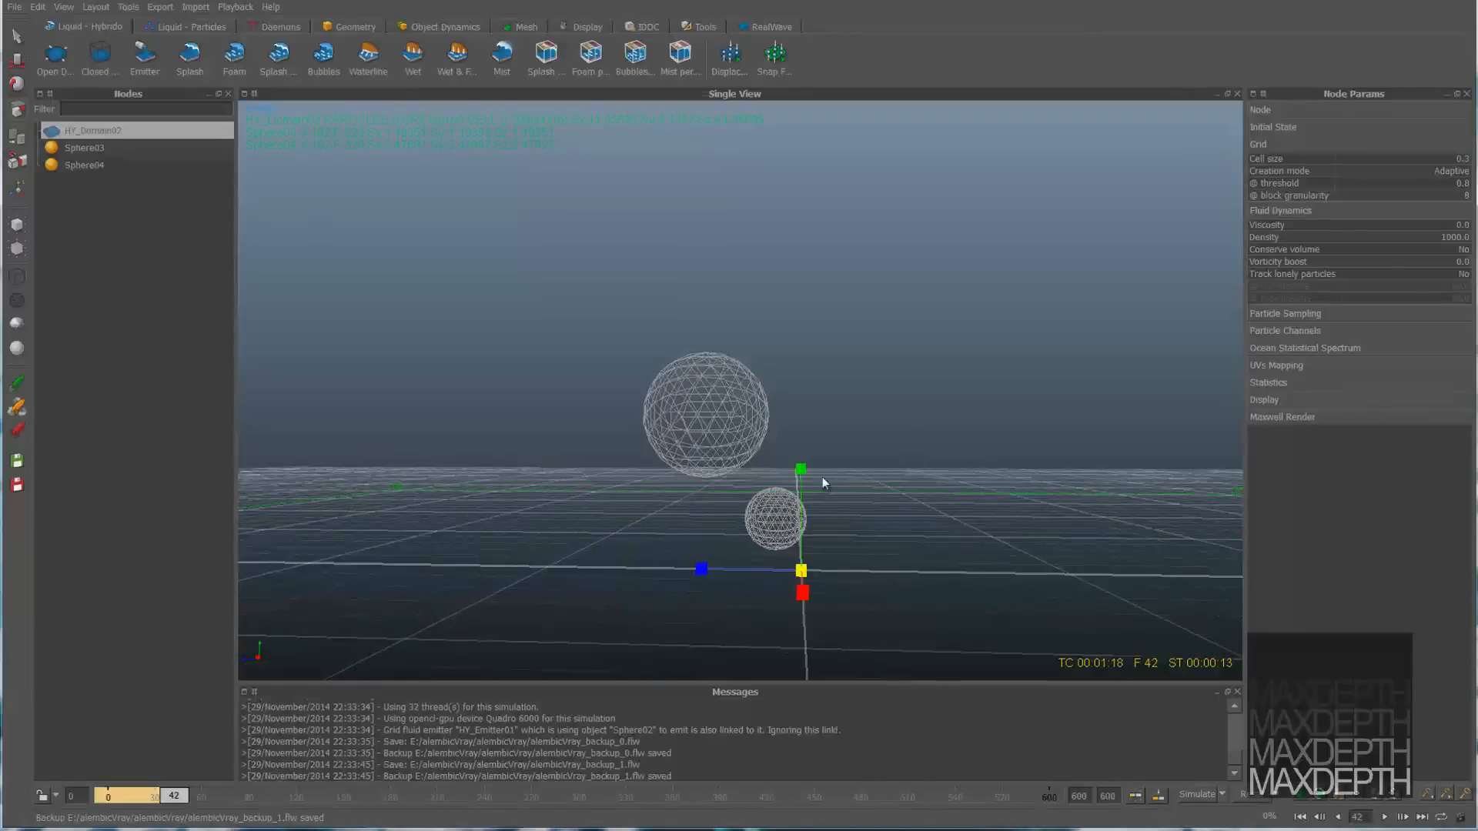
Step: Create a Hybrido emitter from the small sphere, with Stream set to Yes and Initial velocity set to Constant
{"action": "left_click", "coordinate": [773, 519]}
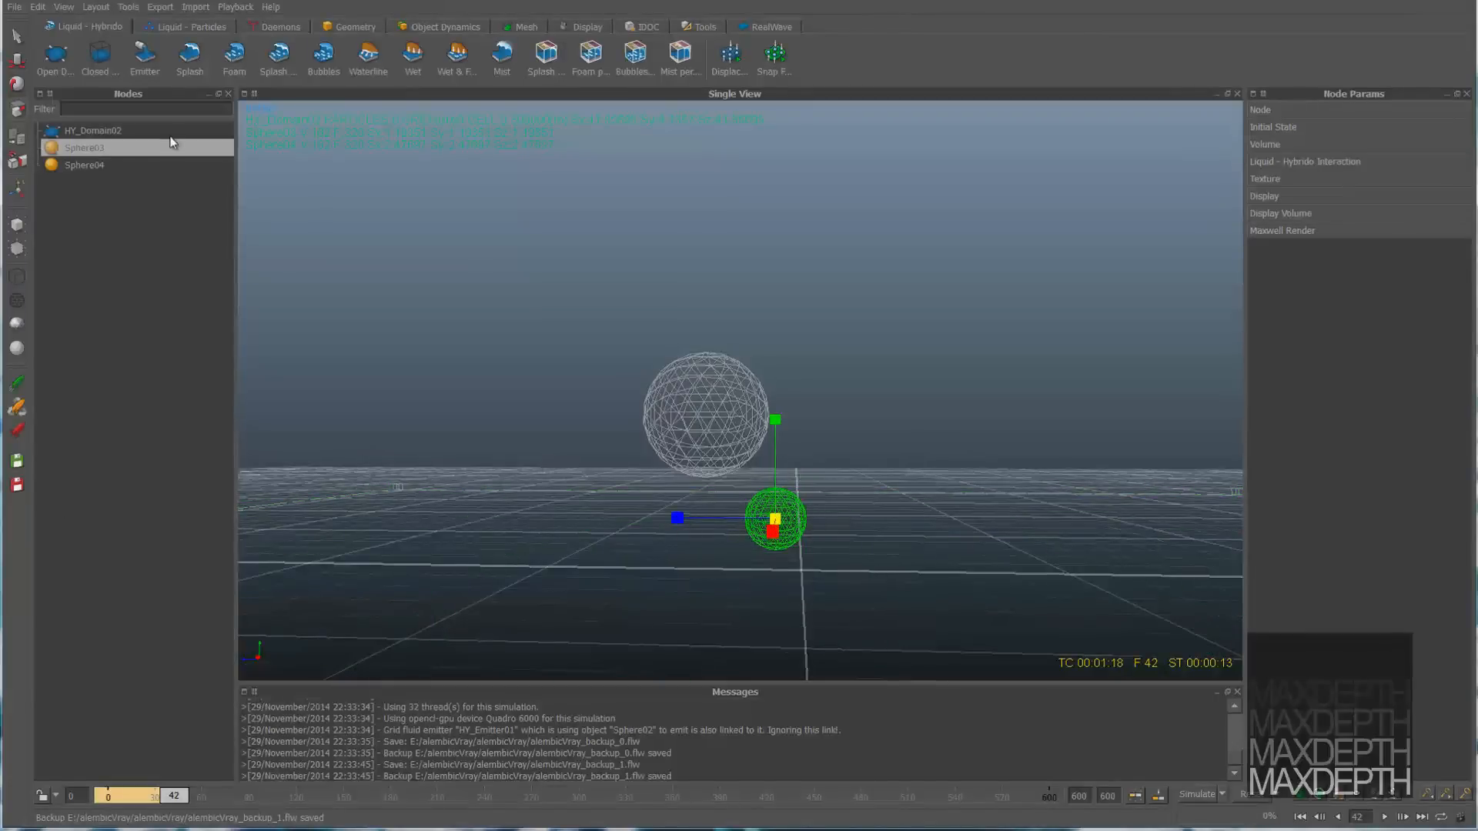
{"action": "left_click", "coordinate": [138, 71]}
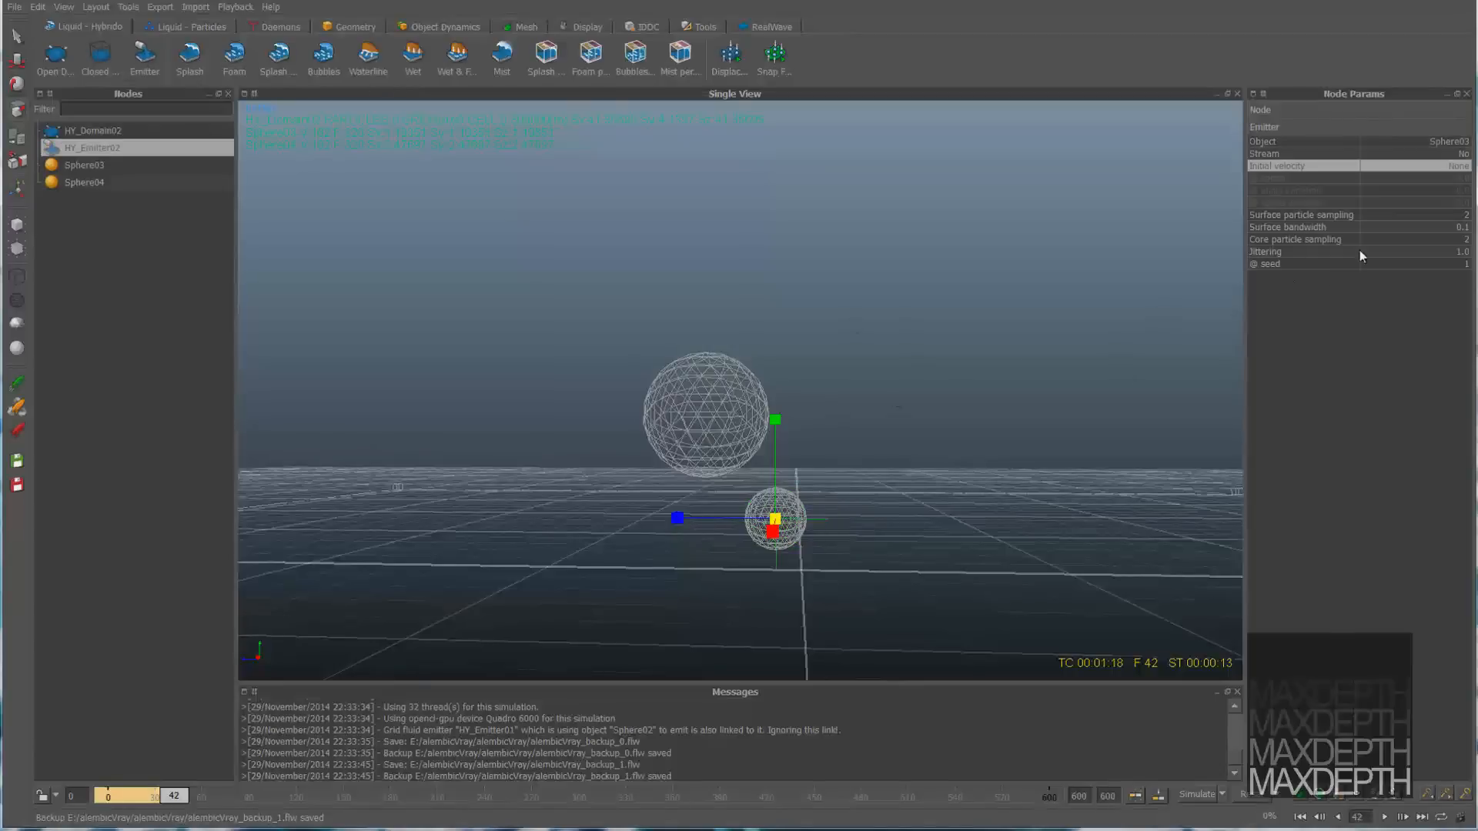
{"action": "left_click", "coordinate": [1466, 156]}
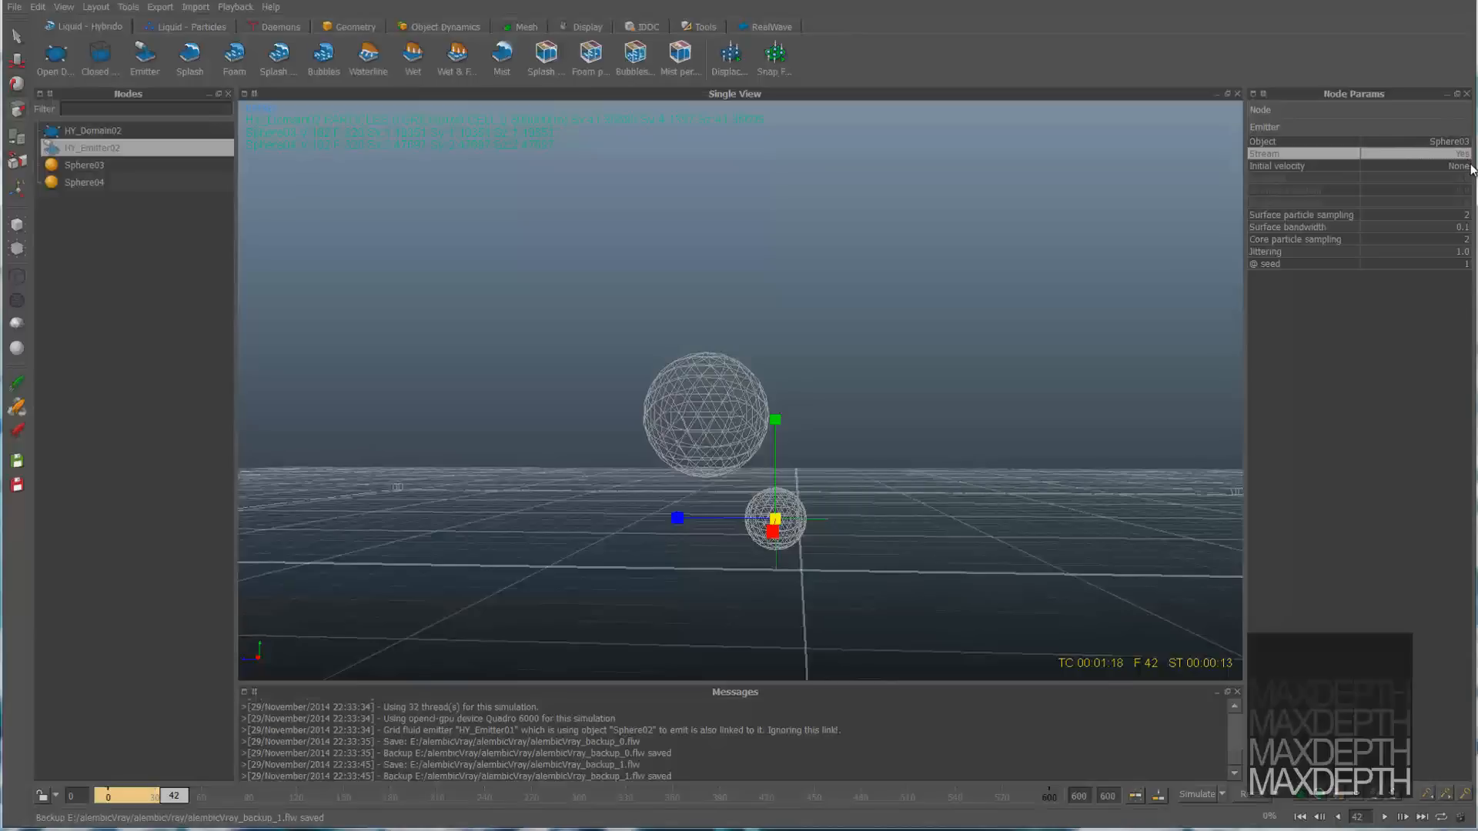
{"action": "left_click", "coordinate": [1461, 168]}
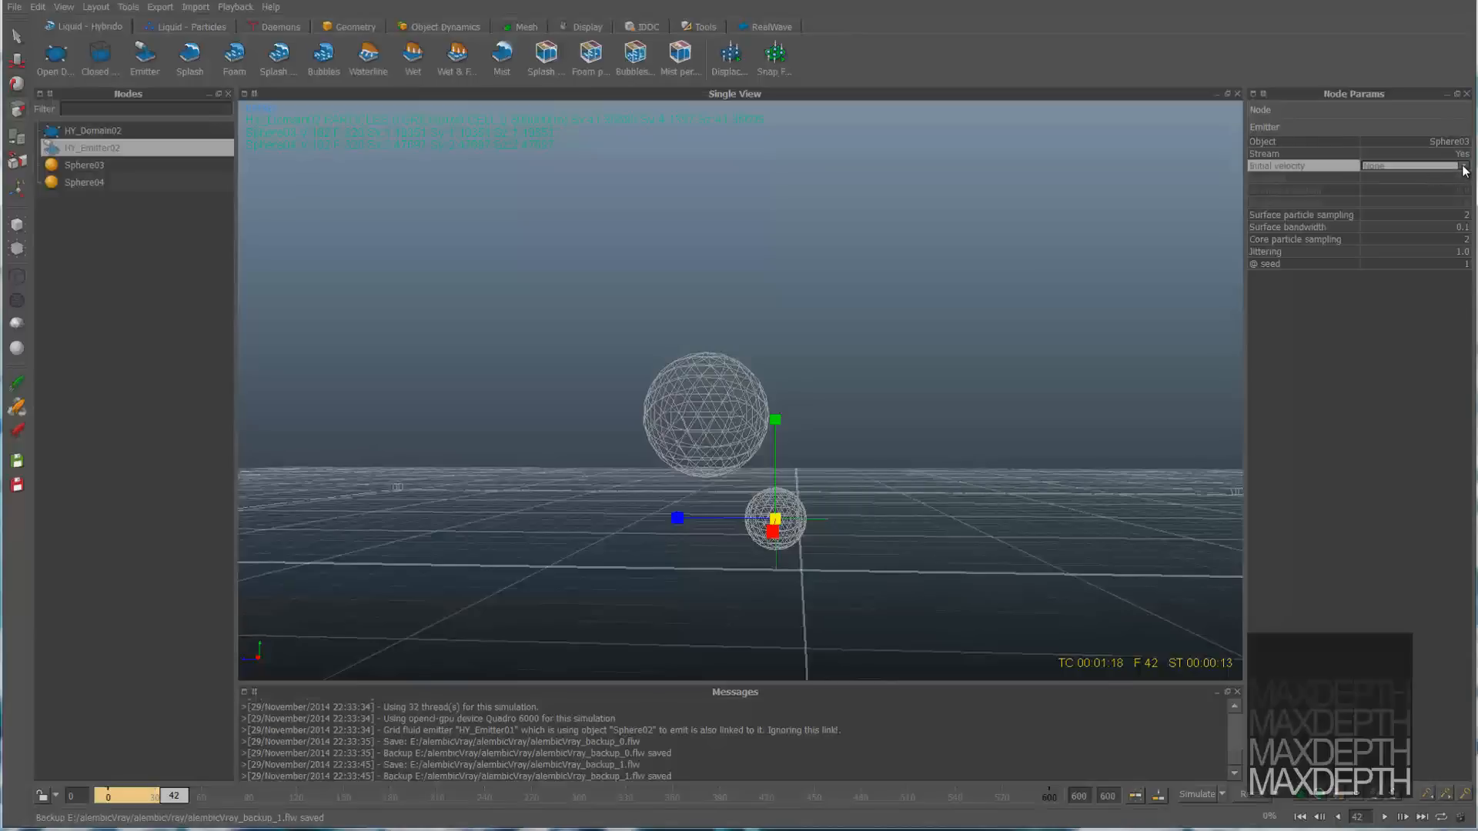
{"action": "left_click", "coordinate": [1462, 166]}
{"action": "left_click", "coordinate": [1428, 190]}
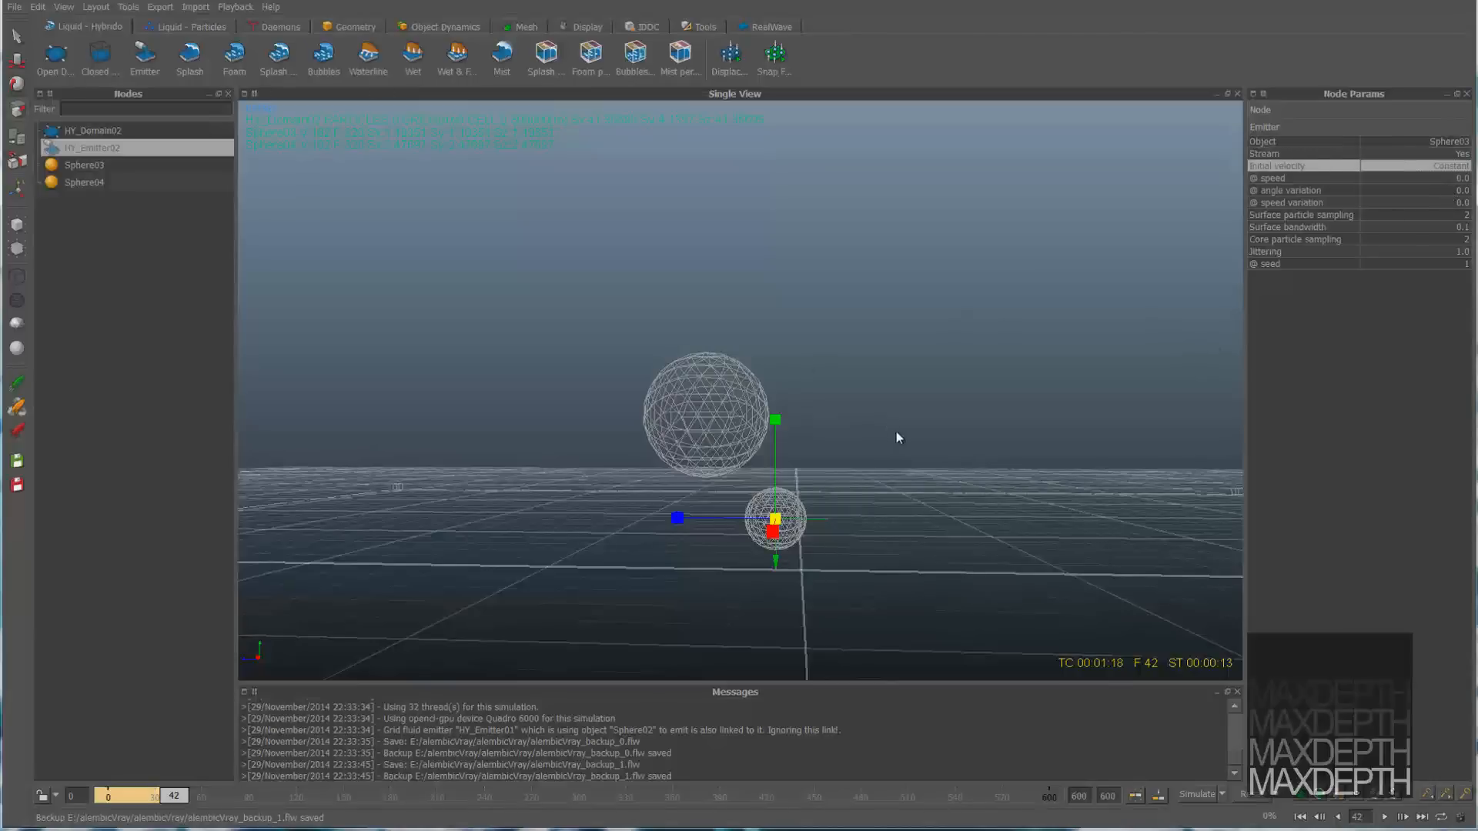
Step: Rotate the emitter so its direction arrow points diagonally upward at the large sphere
{"action": "key", "text": "e"}
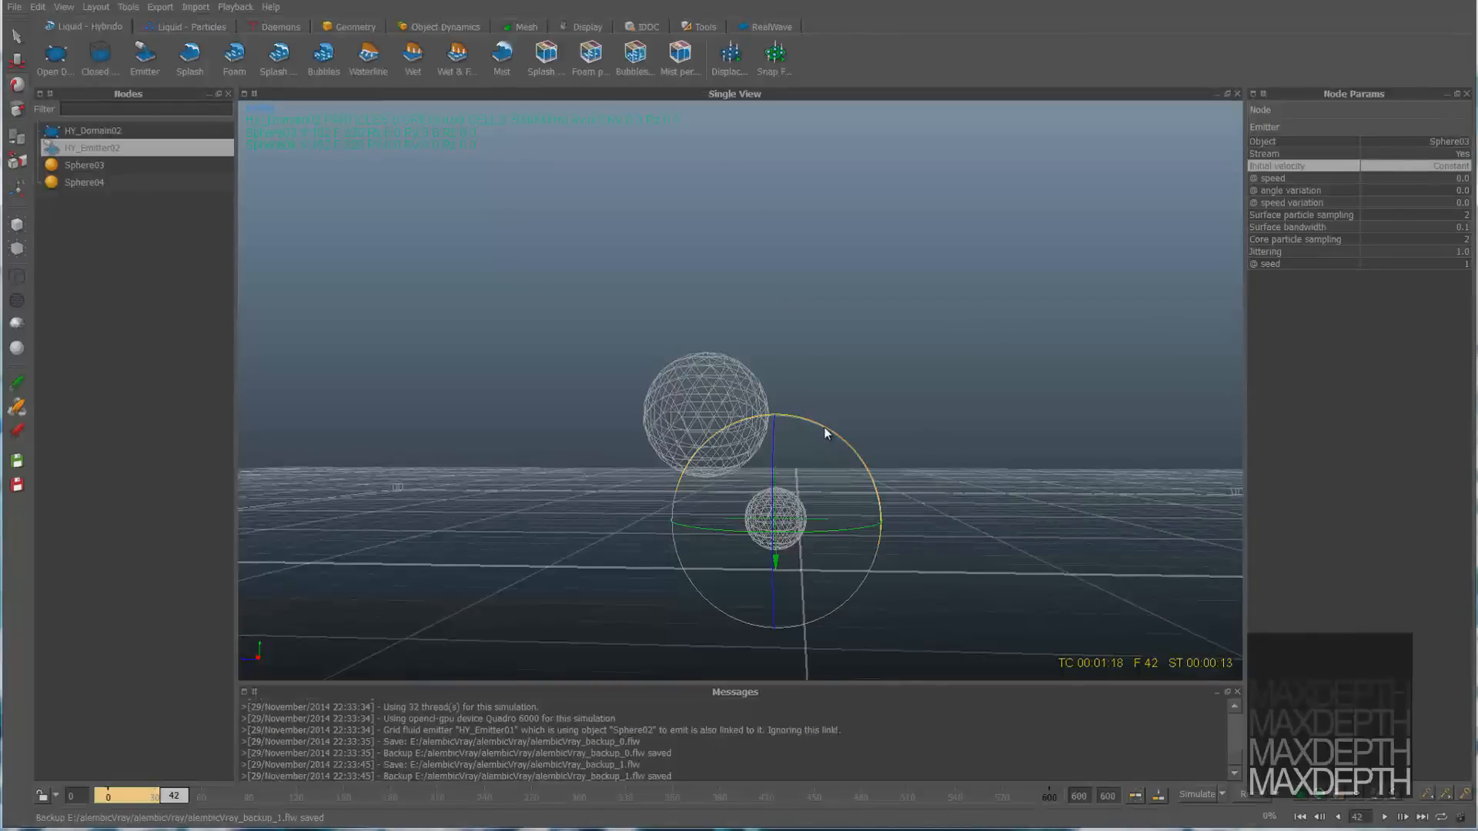
{"action": "left_click_drag", "start_coordinate": [837, 428], "coordinate": [780, 614]}
{"action": "right_click_drag", "start_coordinate": [667, 442], "coordinate": [871, 407], "text": "alt"}
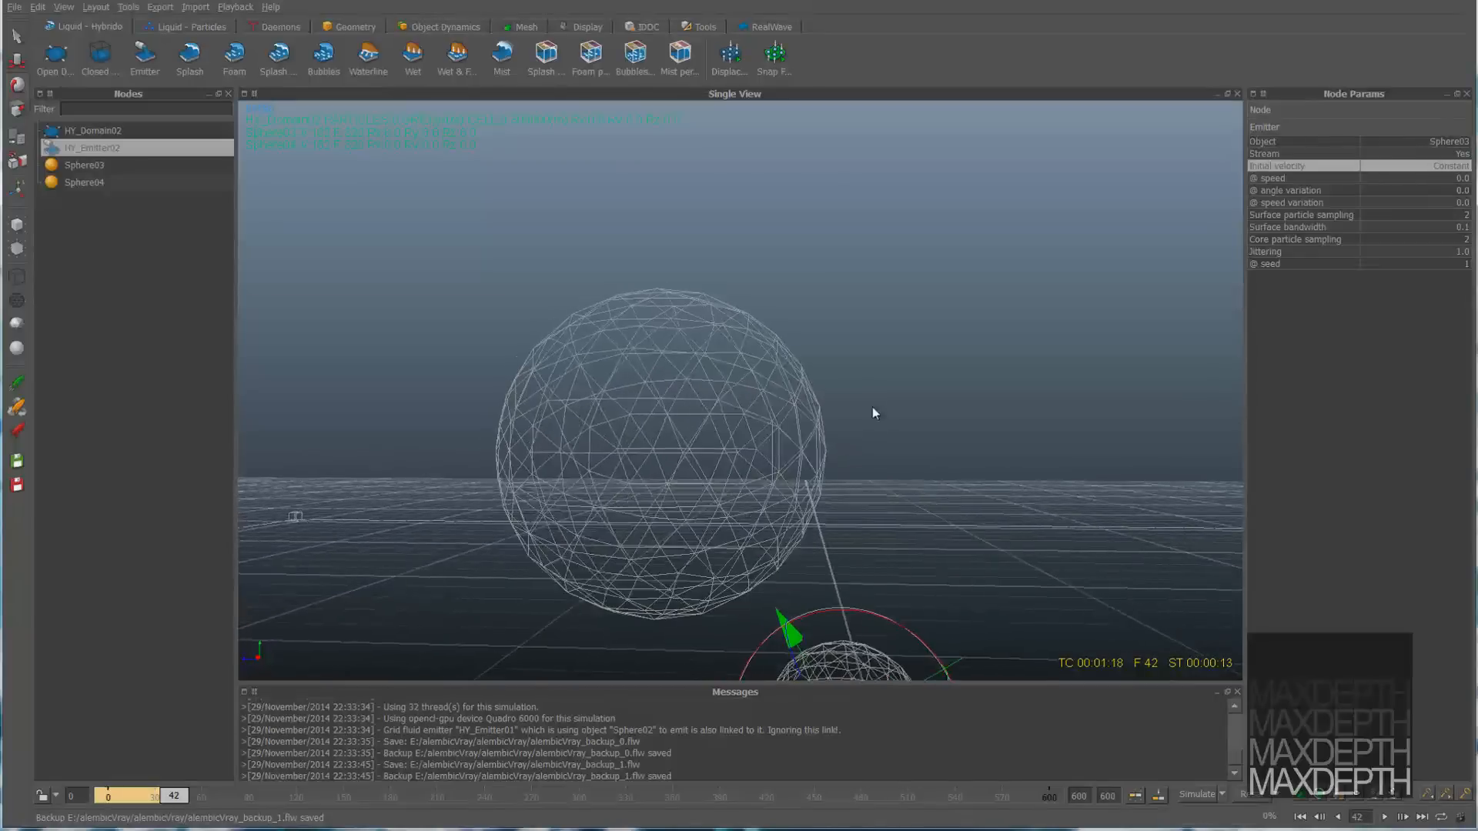
{"action": "middle_click_drag", "start_coordinate": [872, 407], "coordinate": [797, 232], "text": "alt"}
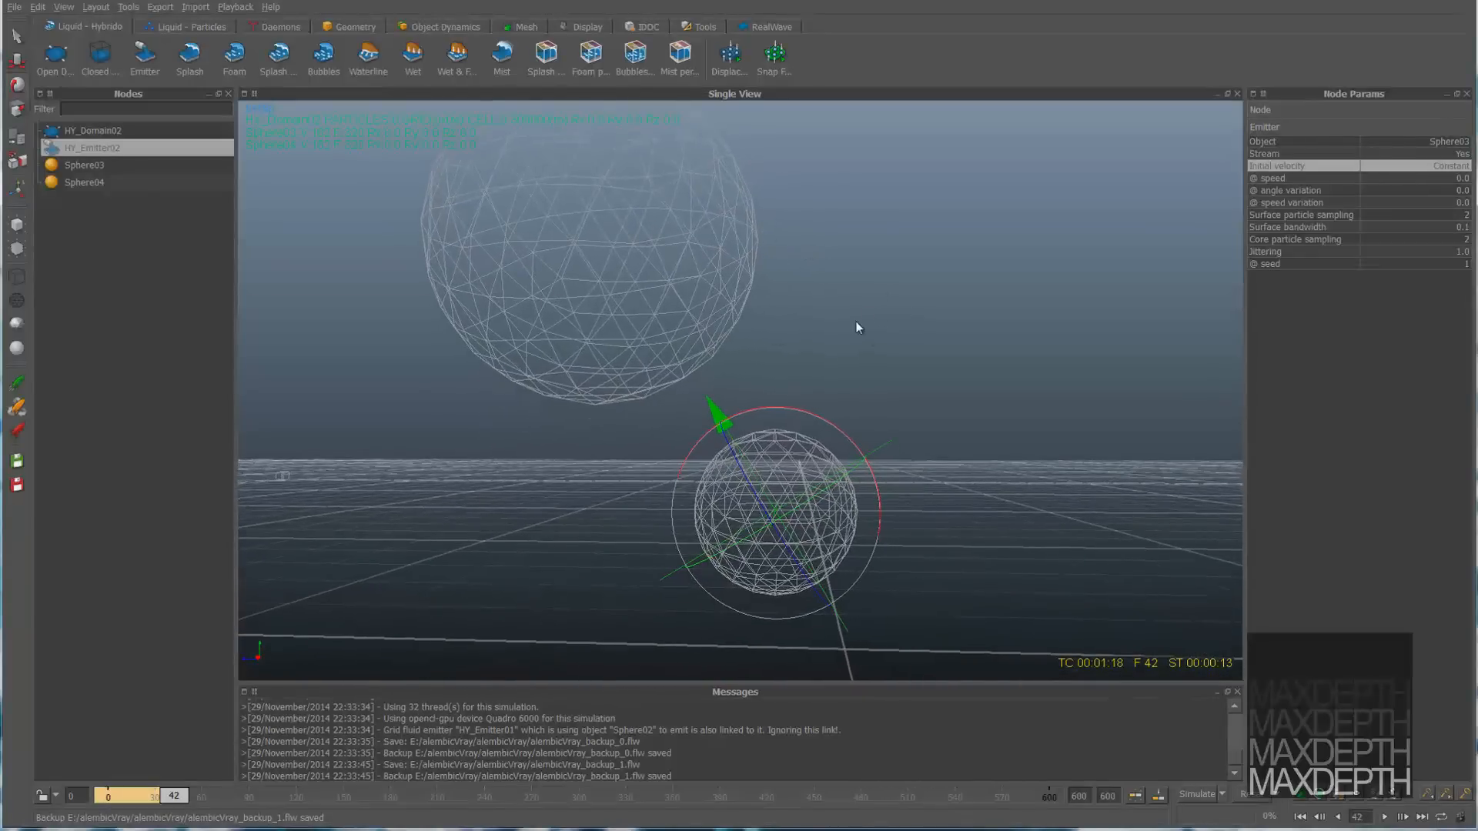
{"action": "left_click_drag", "start_coordinate": [859, 328], "coordinate": [851, 379], "text": "alt"}
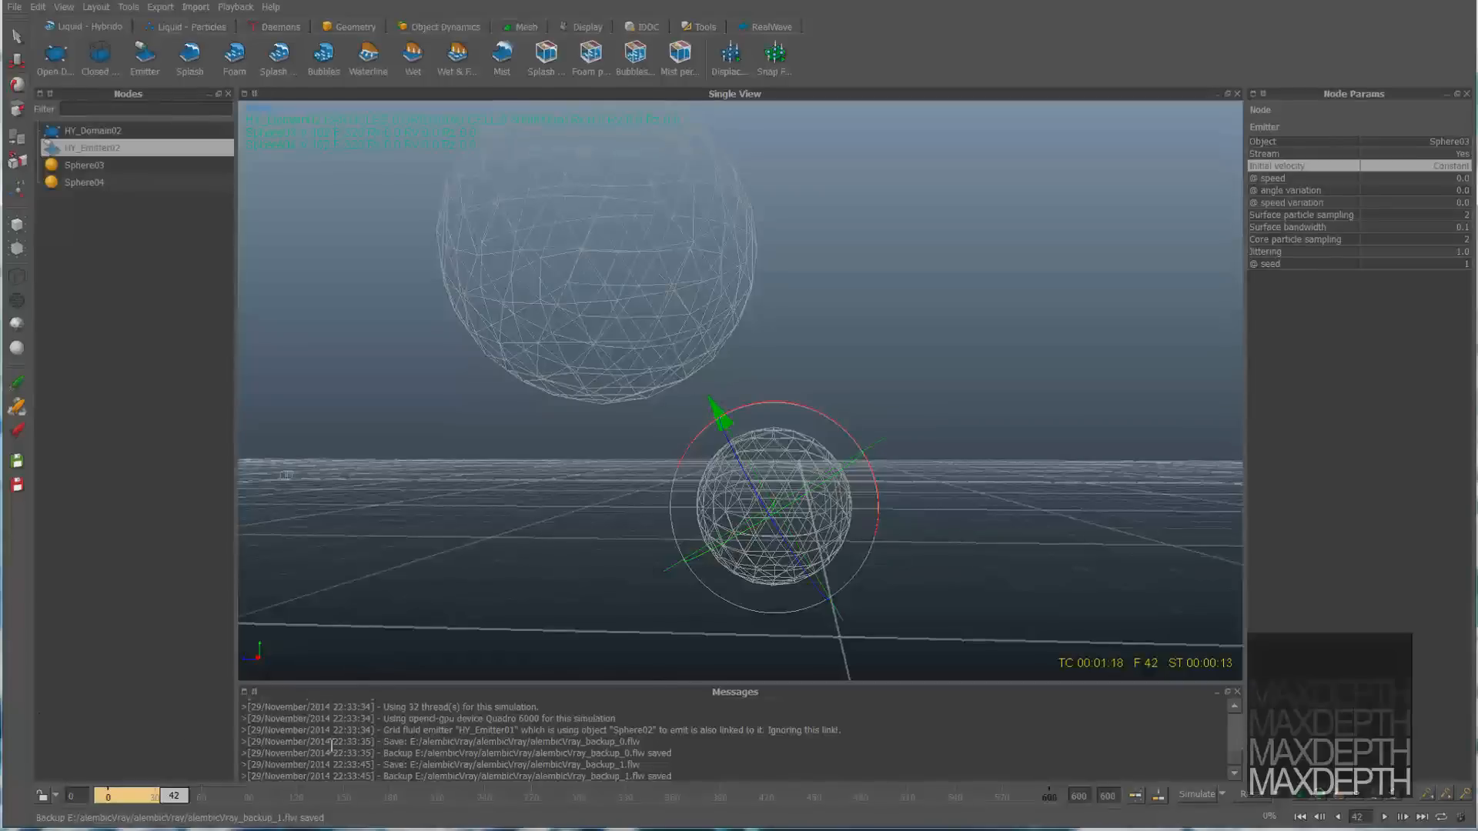
Step: Reset the simulation and key the emitter's Stream to Yes at frames 0 and 10, and No at frame 11
{"action": "left_click", "coordinate": [1260, 795]}
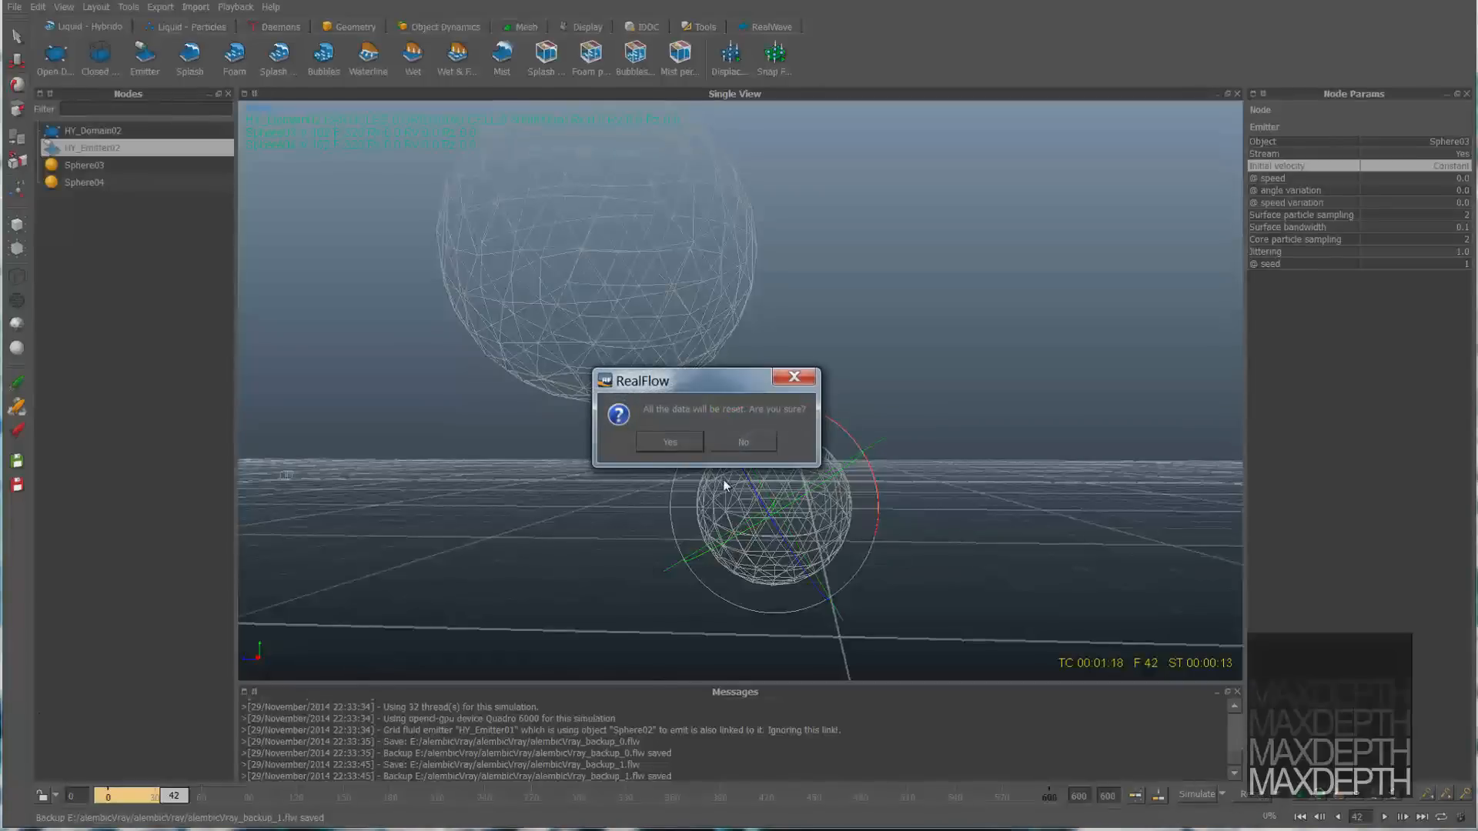
{"action": "left_click", "coordinate": [682, 442]}
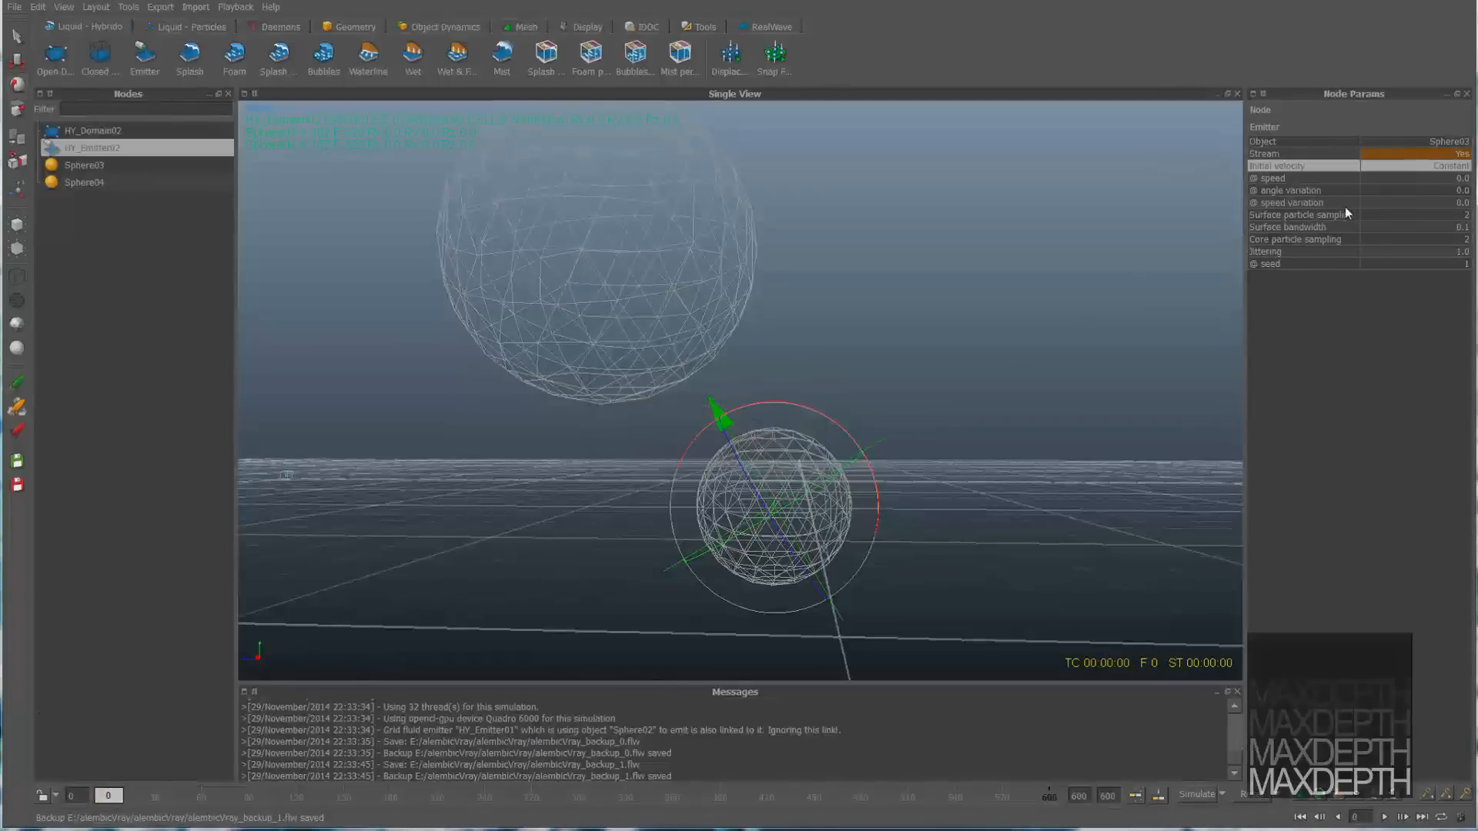
{"action": "left_click", "coordinate": [1384, 818]}
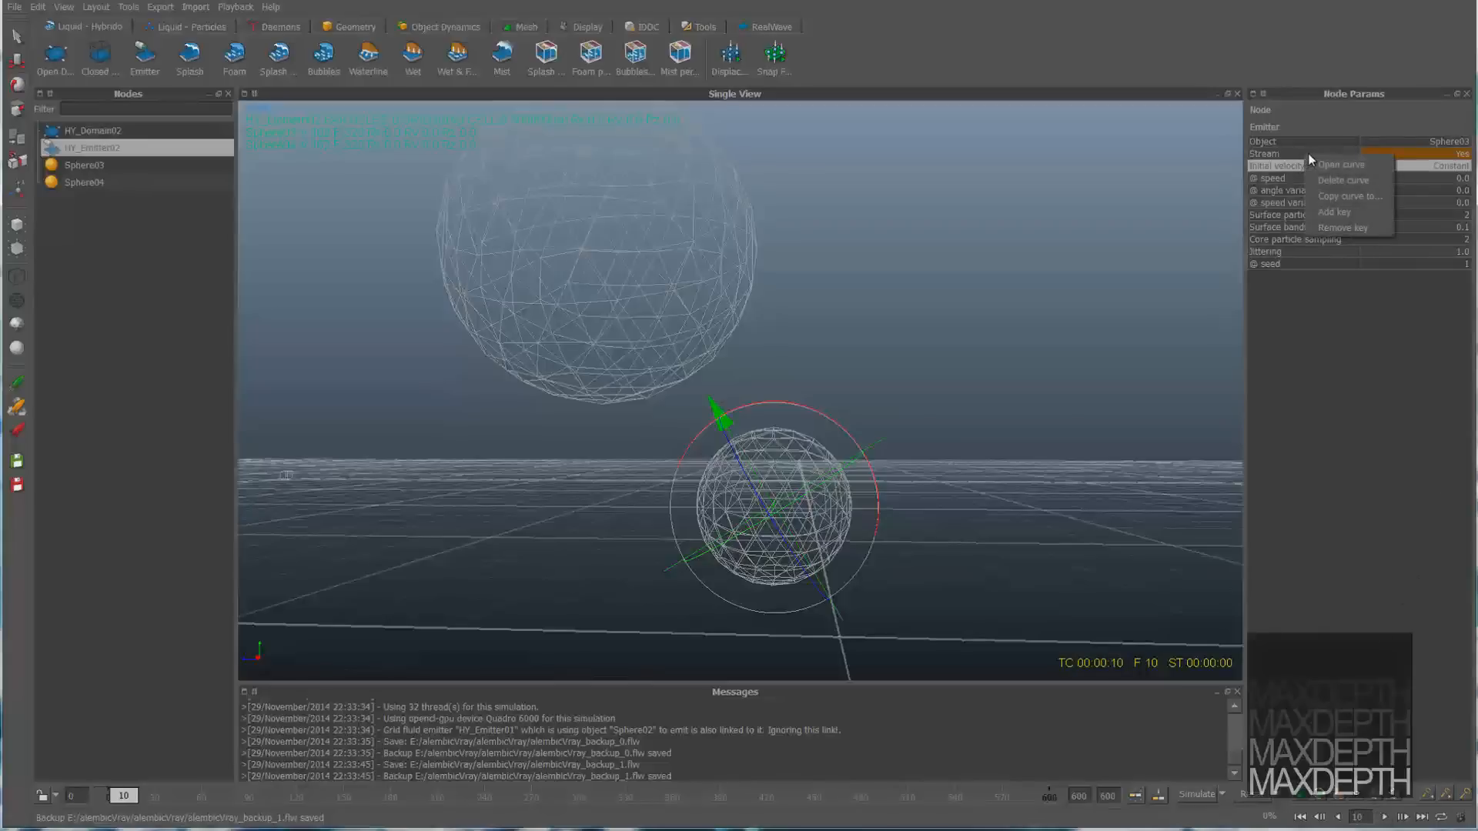
{"action": "left_click", "coordinate": [1408, 820]}
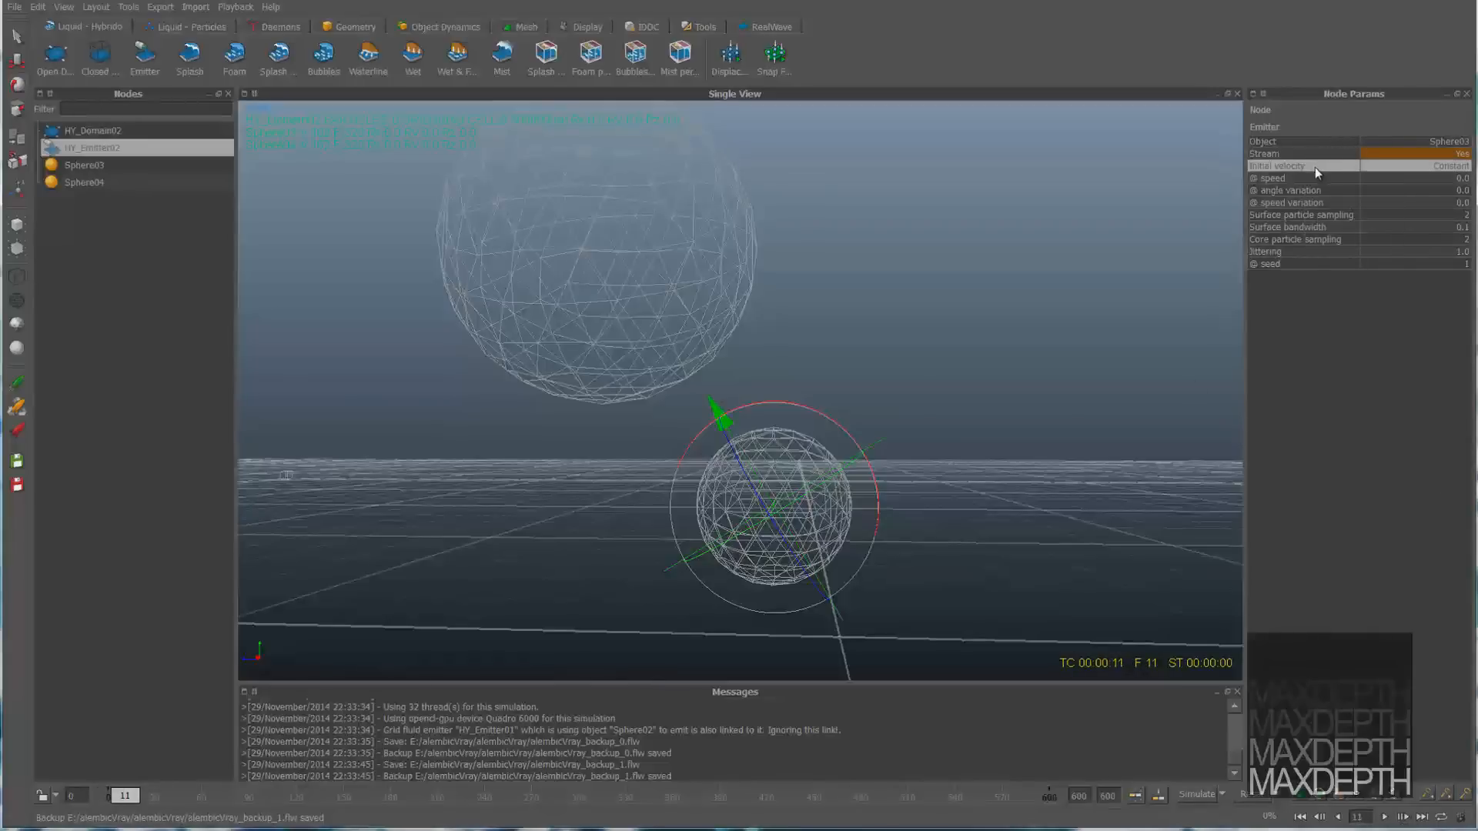
{"action": "left_click", "coordinate": [1426, 155]}
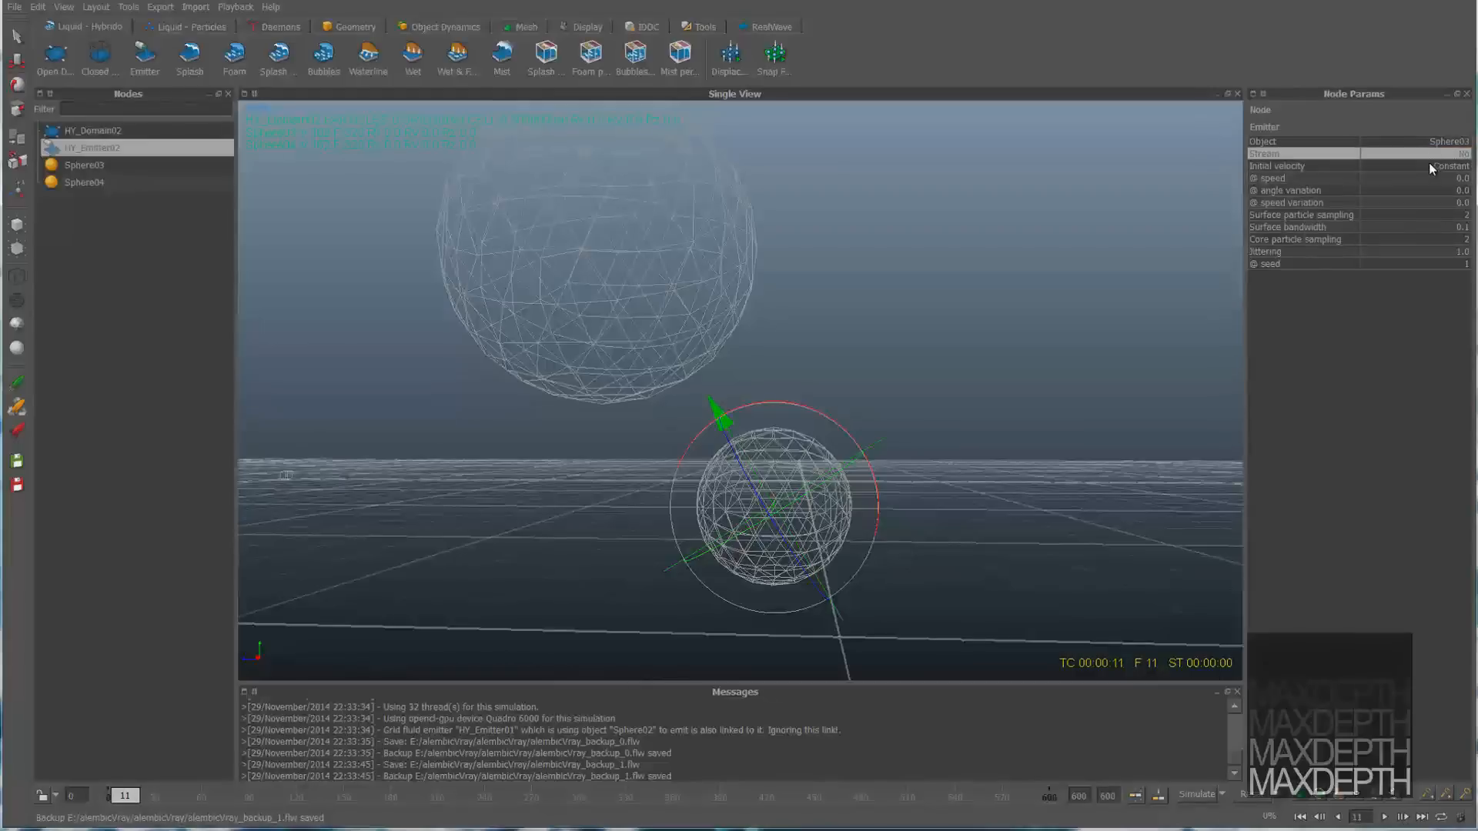
{"action": "right_click", "coordinate": [1331, 164]}
{"action": "left_click", "coordinate": [1352, 209]}
Step: Key the emitter's speed to 0 at frame 11 and to 10 at frame 10
{"action": "right_click", "coordinate": [1328, 179]}
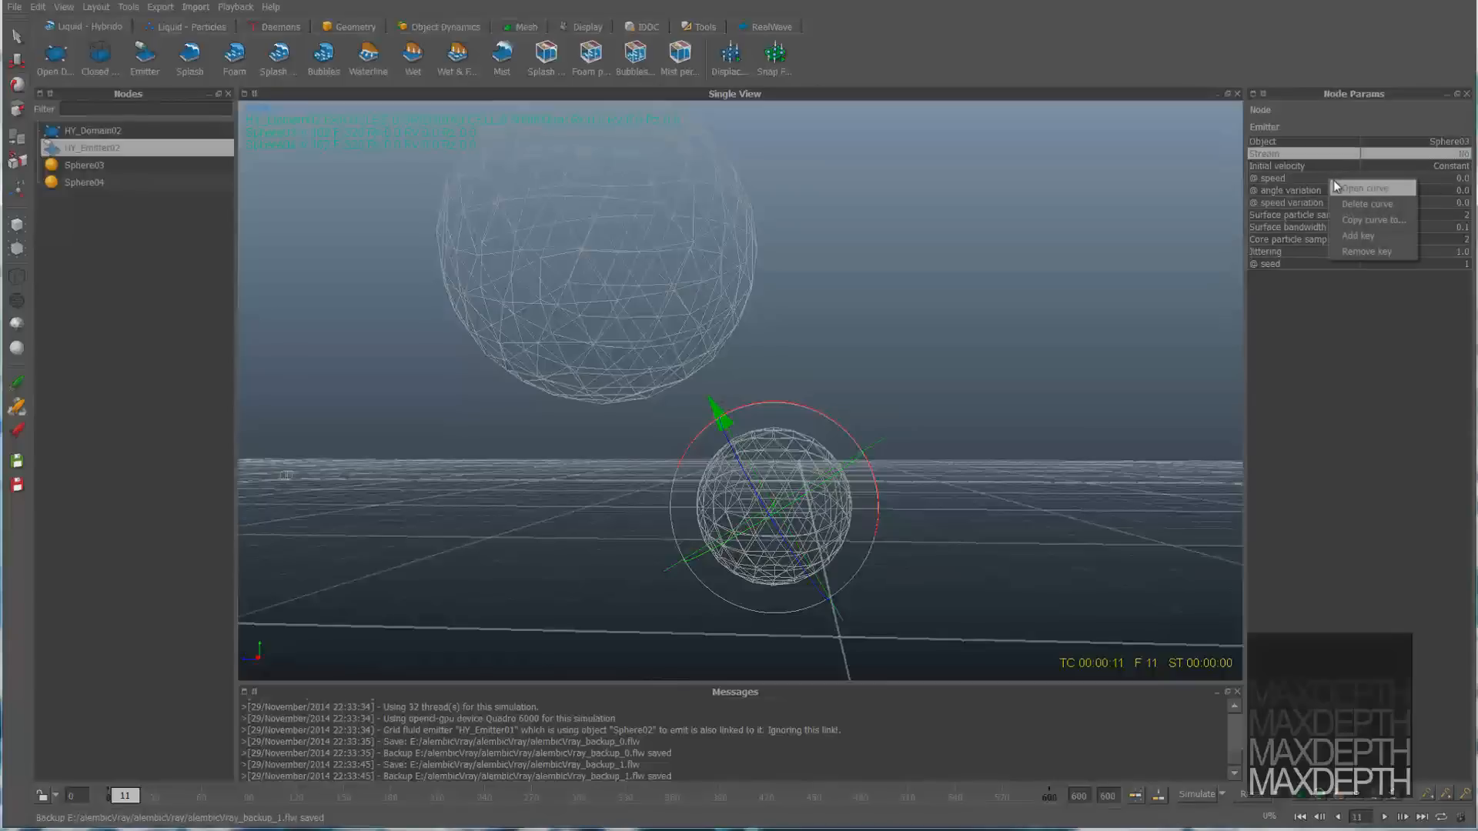
{"action": "left_click", "coordinate": [1369, 235]}
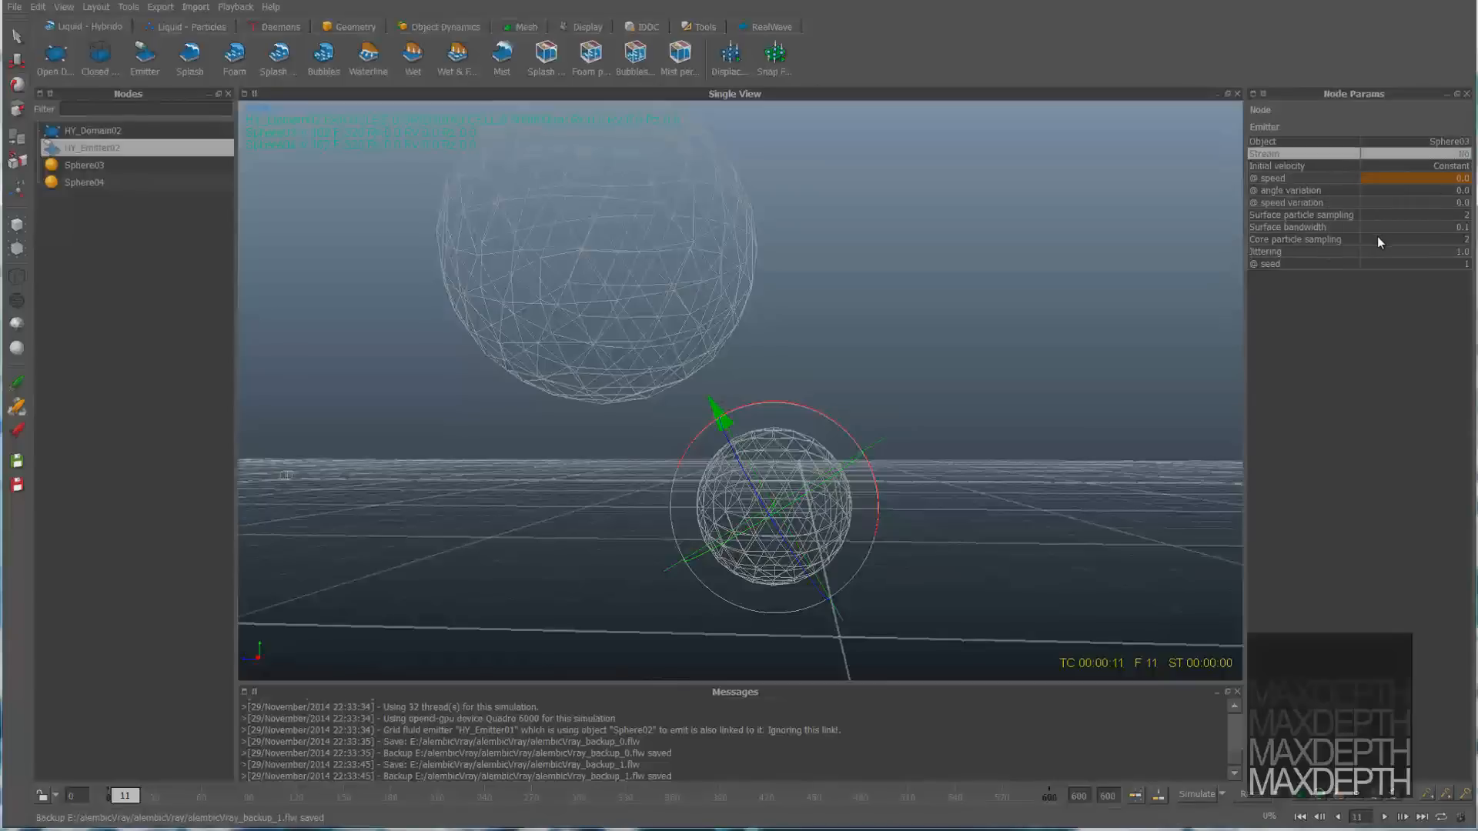
{"action": "left_click", "coordinate": [1330, 821]}
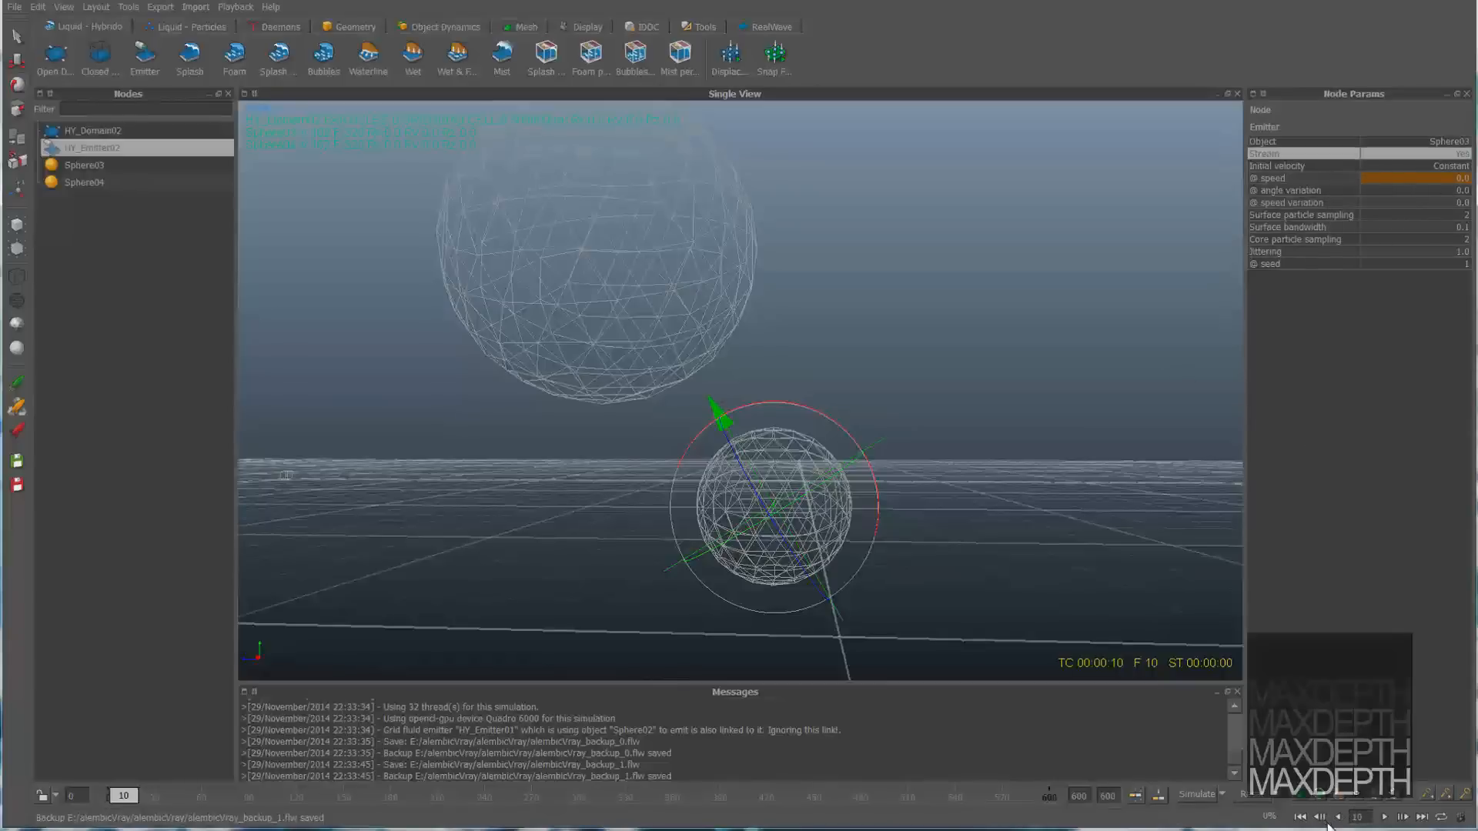
{"action": "left_click", "coordinate": [1447, 179]}
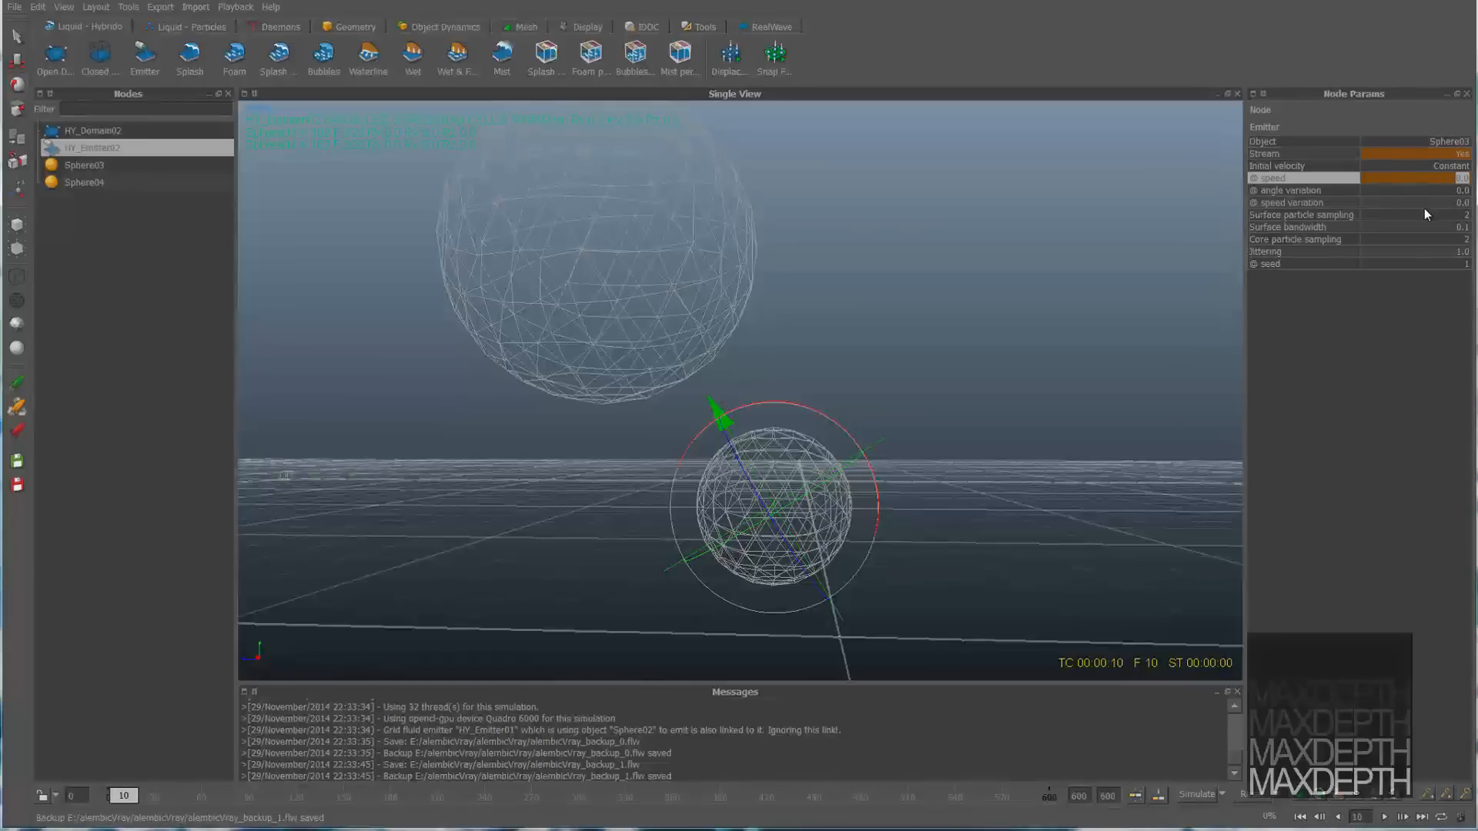
{"action": "type", "text": "10"}
{"action": "key", "text": "Return"}
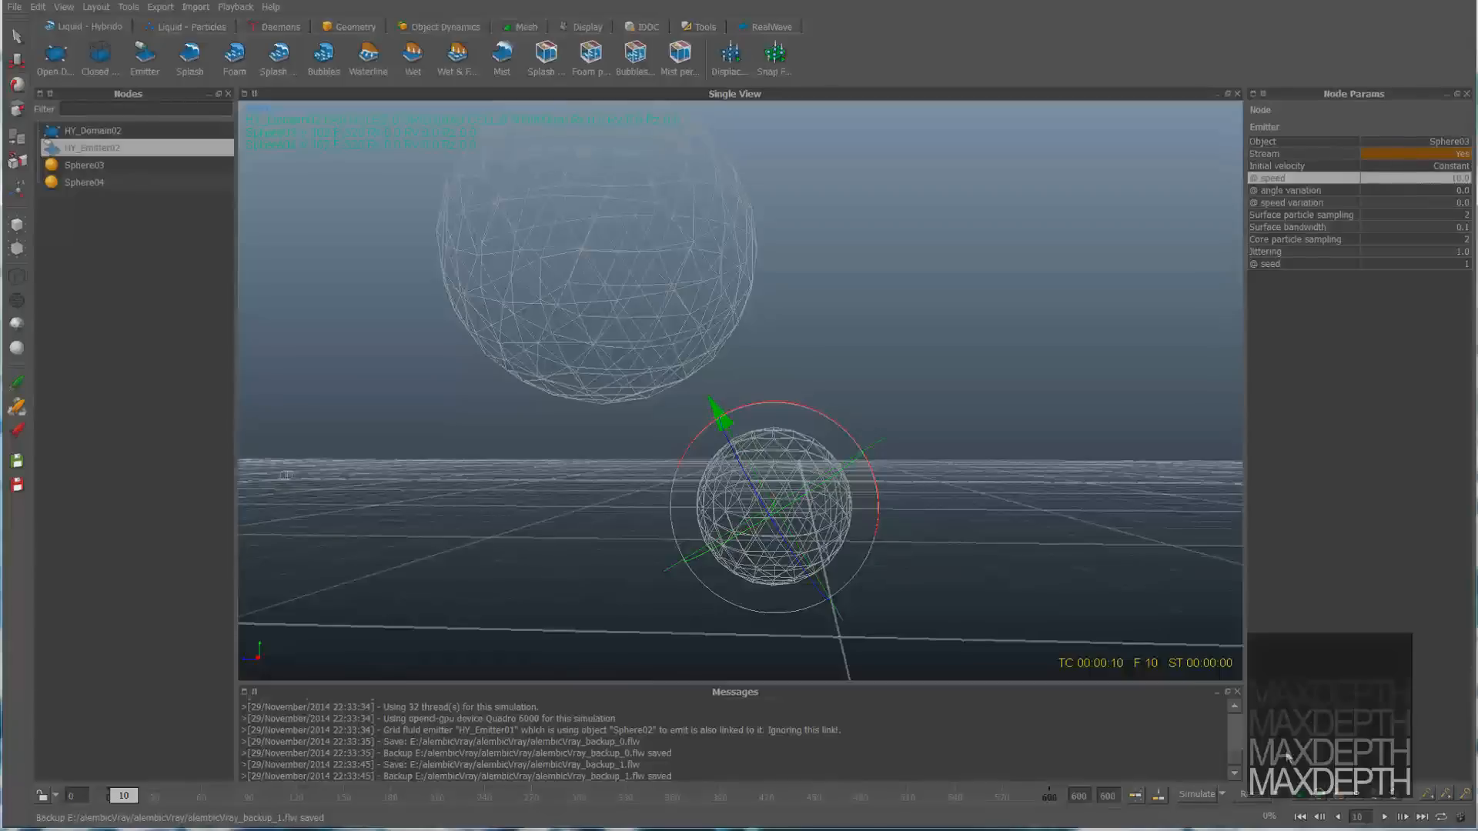
{"action": "right_click", "coordinate": [1292, 177]}
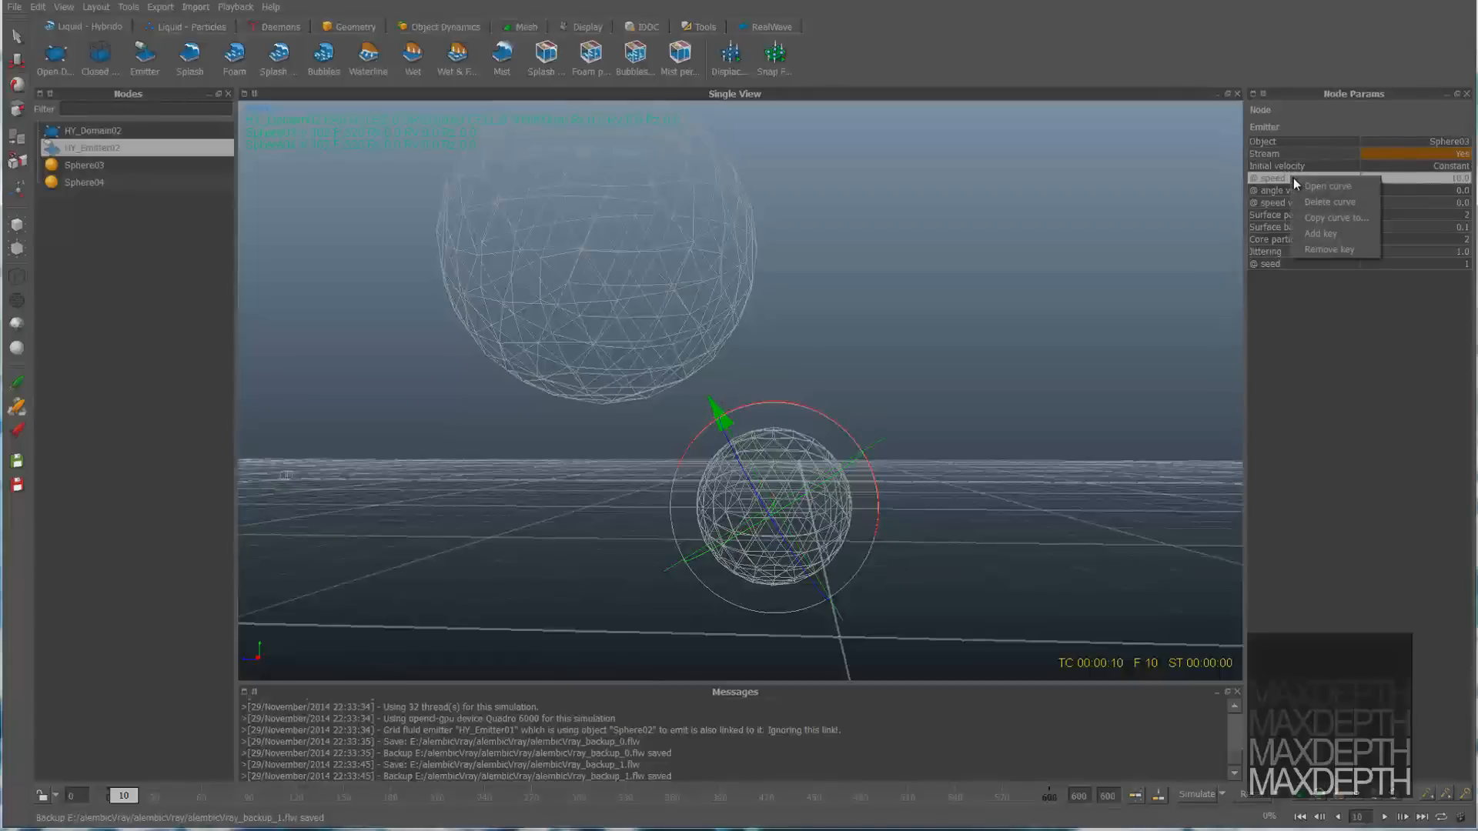
{"action": "left_click", "coordinate": [1319, 231]}
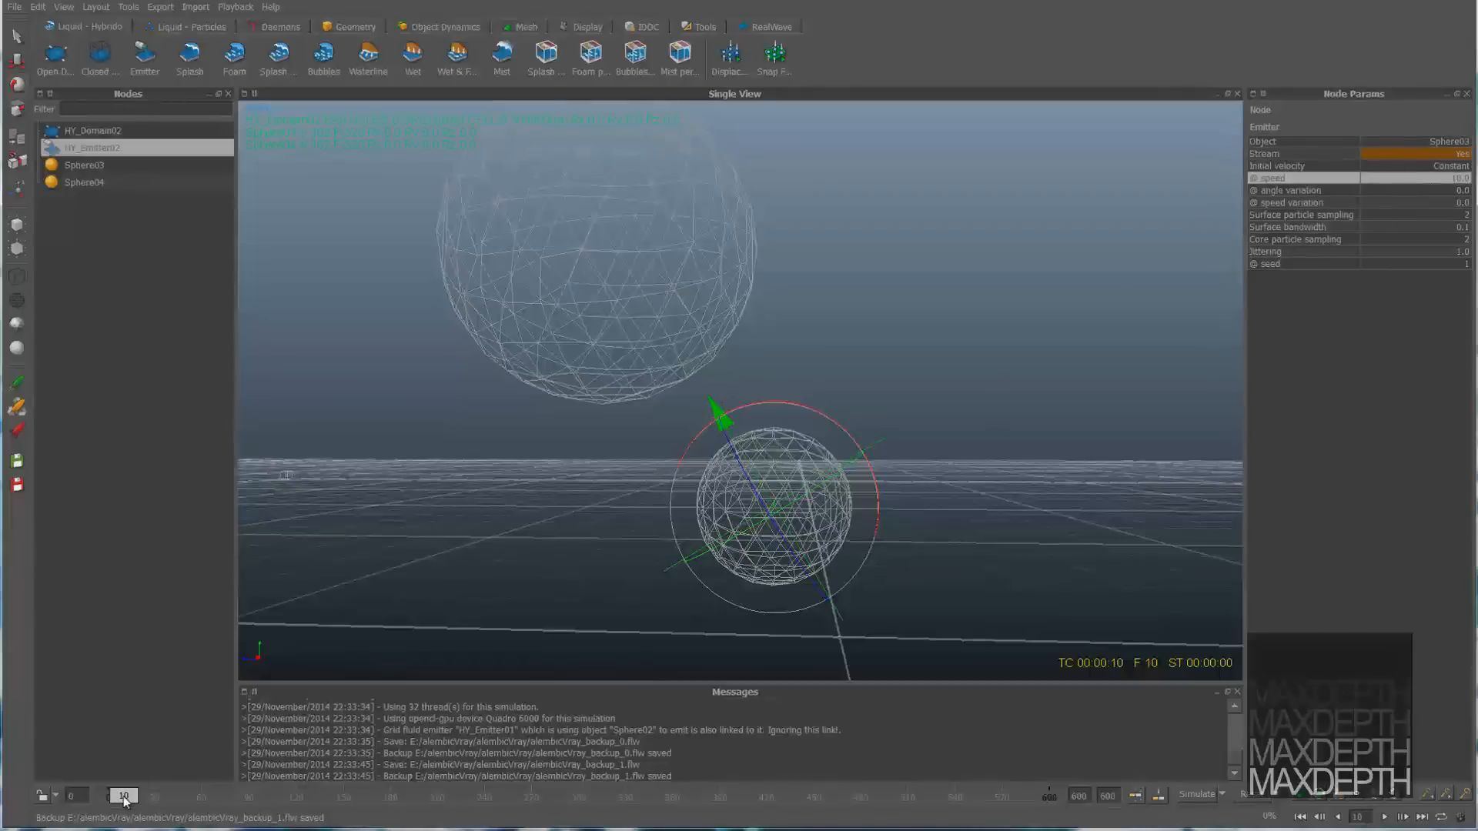
Step: Return to frame 0 and add a gravity daemon to the scene
{"action": "left_click_drag", "start_coordinate": [123, 795], "coordinate": [107, 796]}
{"action": "left_click", "coordinate": [300, 25]}
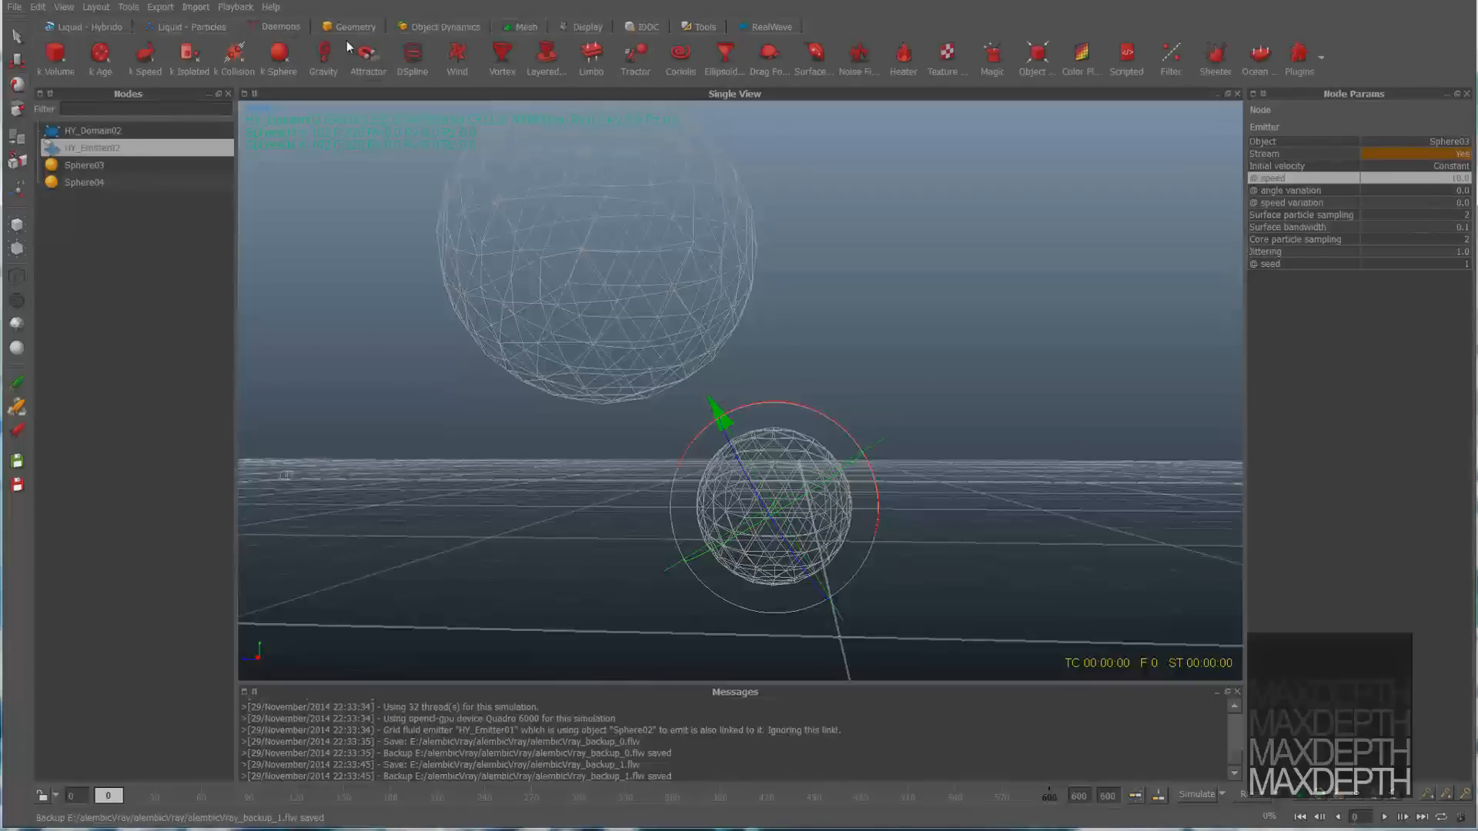
{"action": "left_click", "coordinate": [320, 60]}
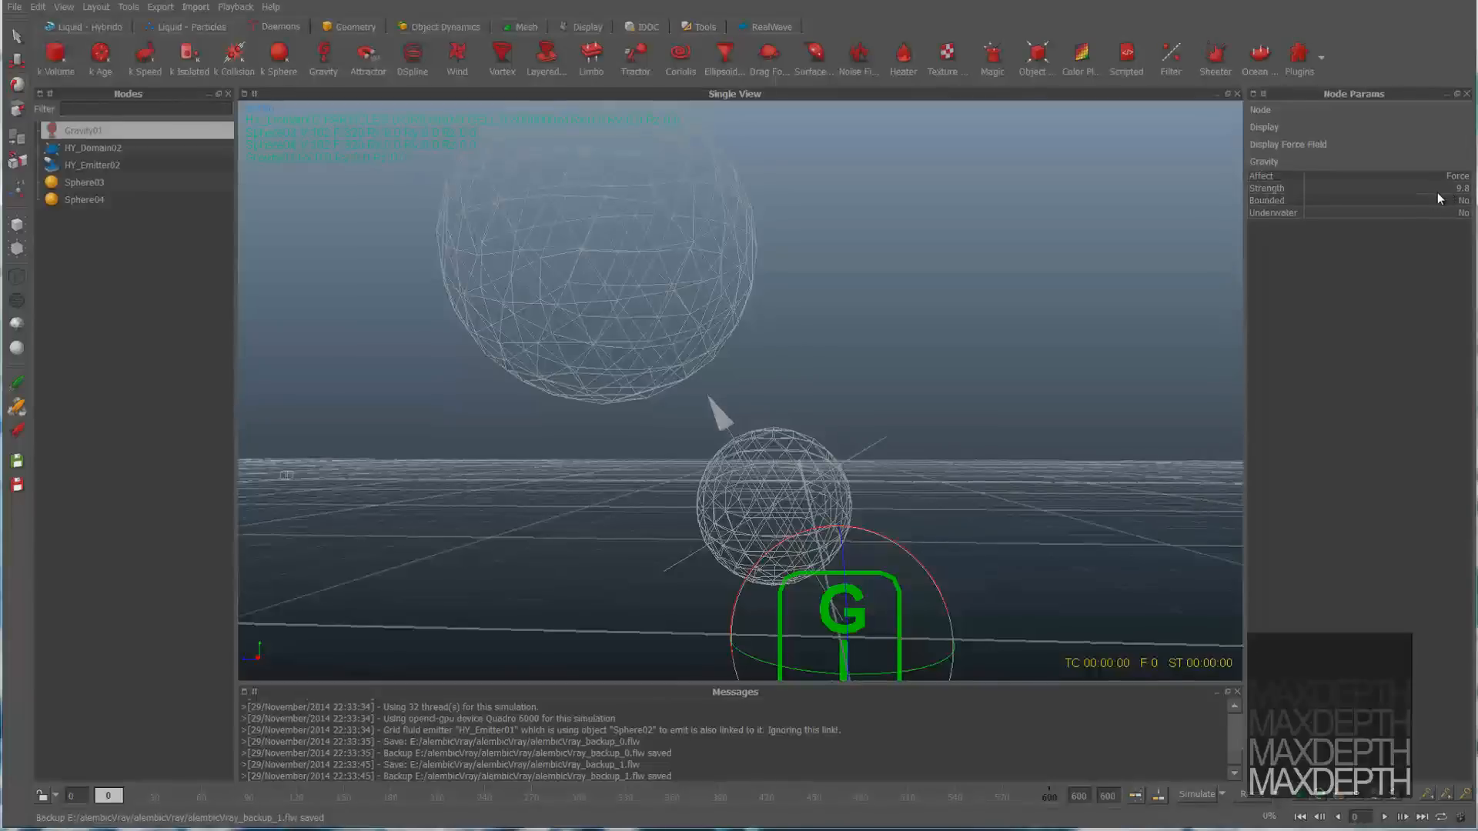
Step: Set HY_Domain02's export to skip the Fields cache (.gfc) and Particles cache (.rpc) and write the Alembic particles cache (.abc)
{"action": "left_click", "coordinate": [654, 253]}
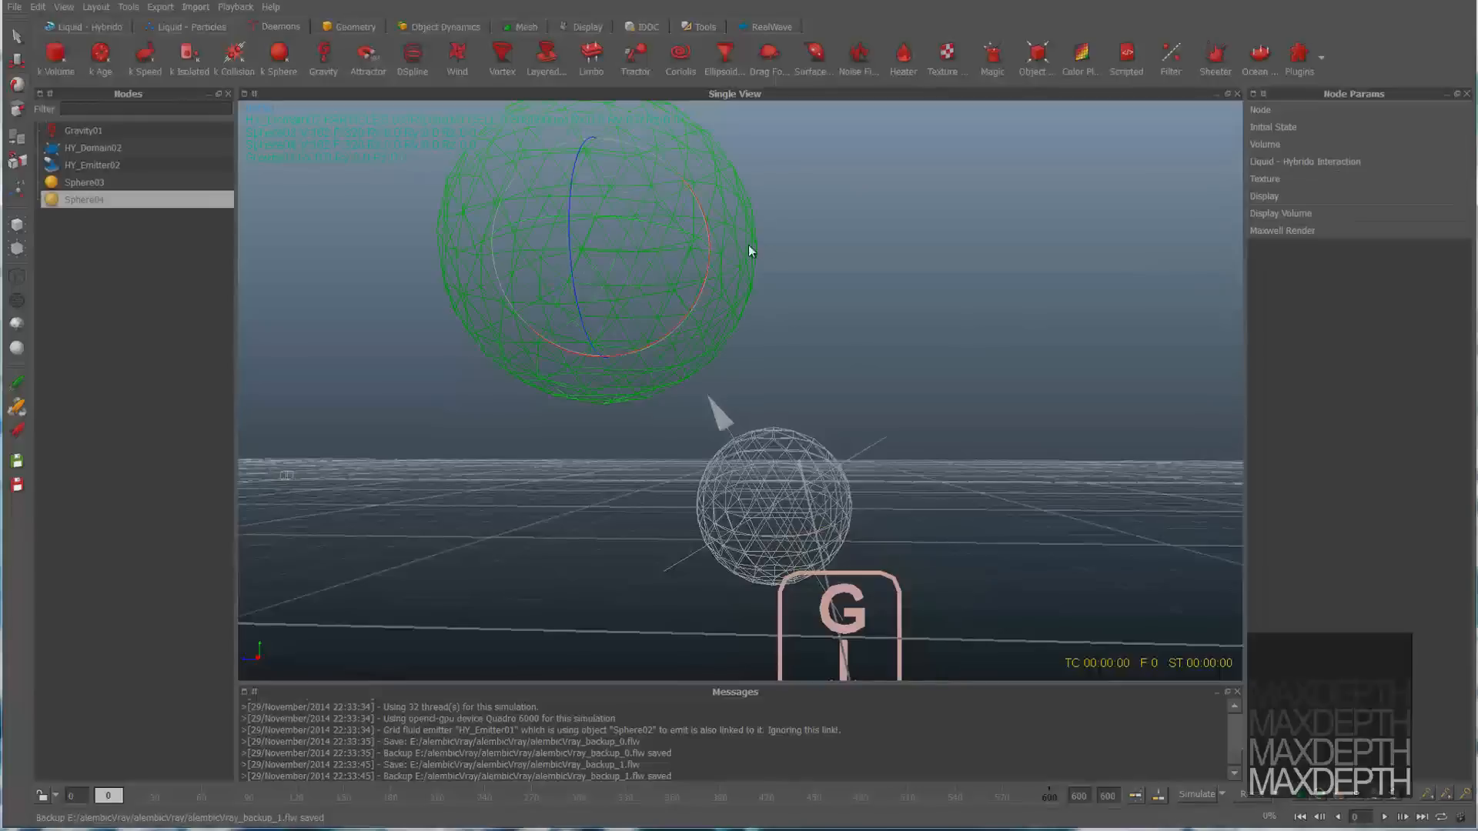
{"action": "left_click", "coordinate": [84, 182]}
{"action": "left_click", "coordinate": [161, 7]}
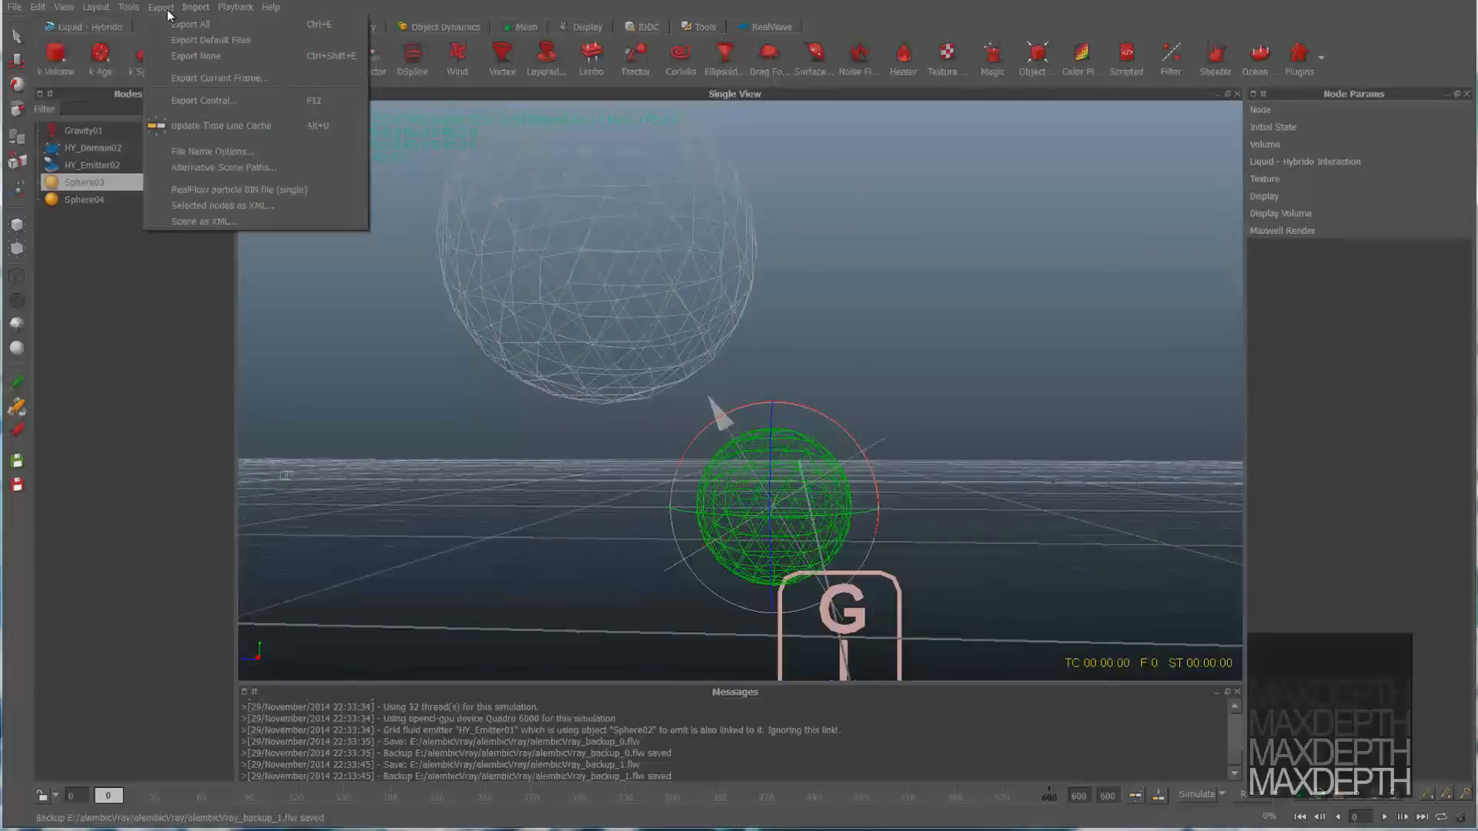
{"action": "left_click", "coordinate": [205, 101]}
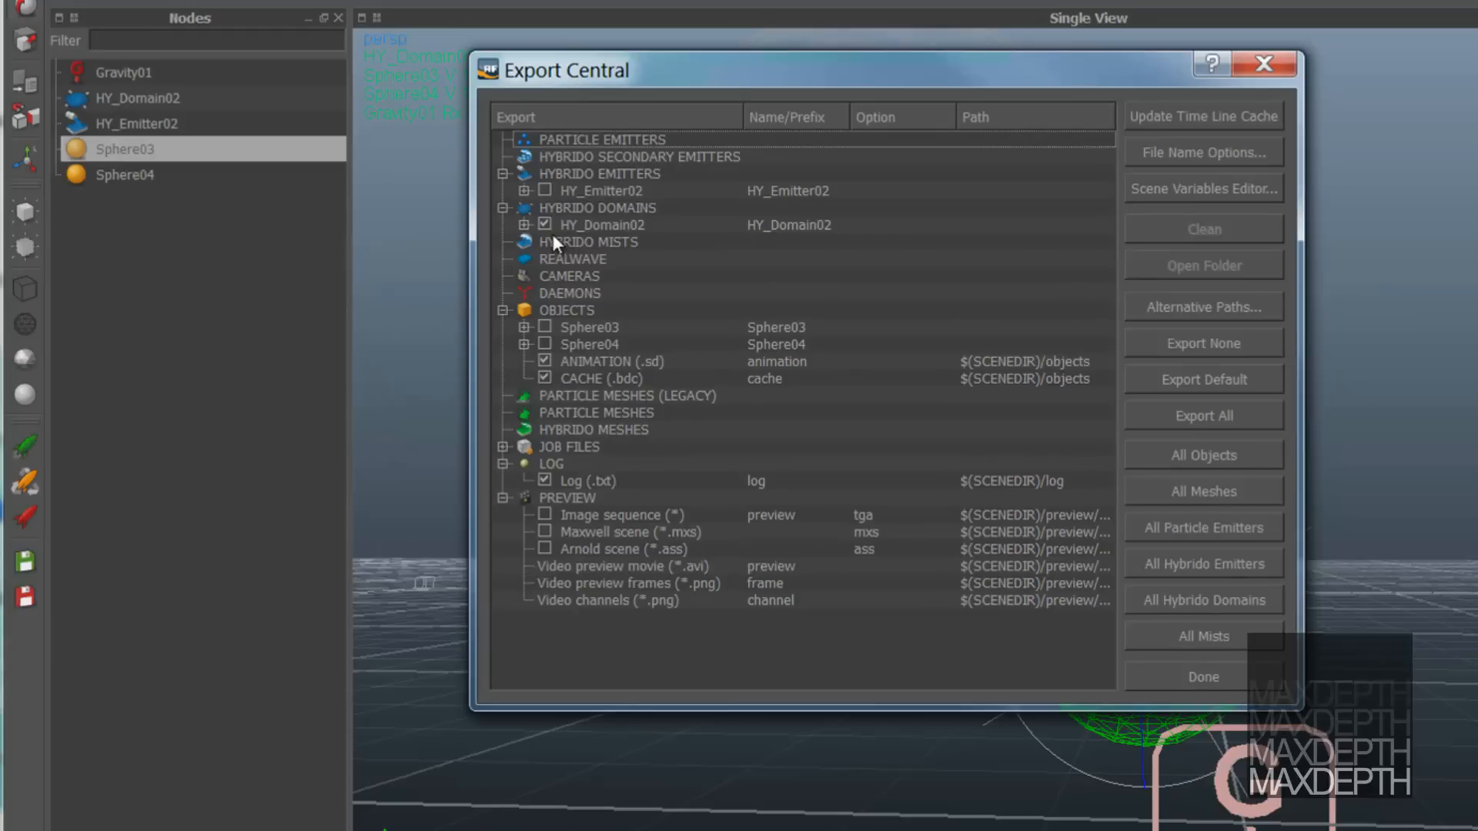
{"action": "left_click", "coordinate": [524, 224]}
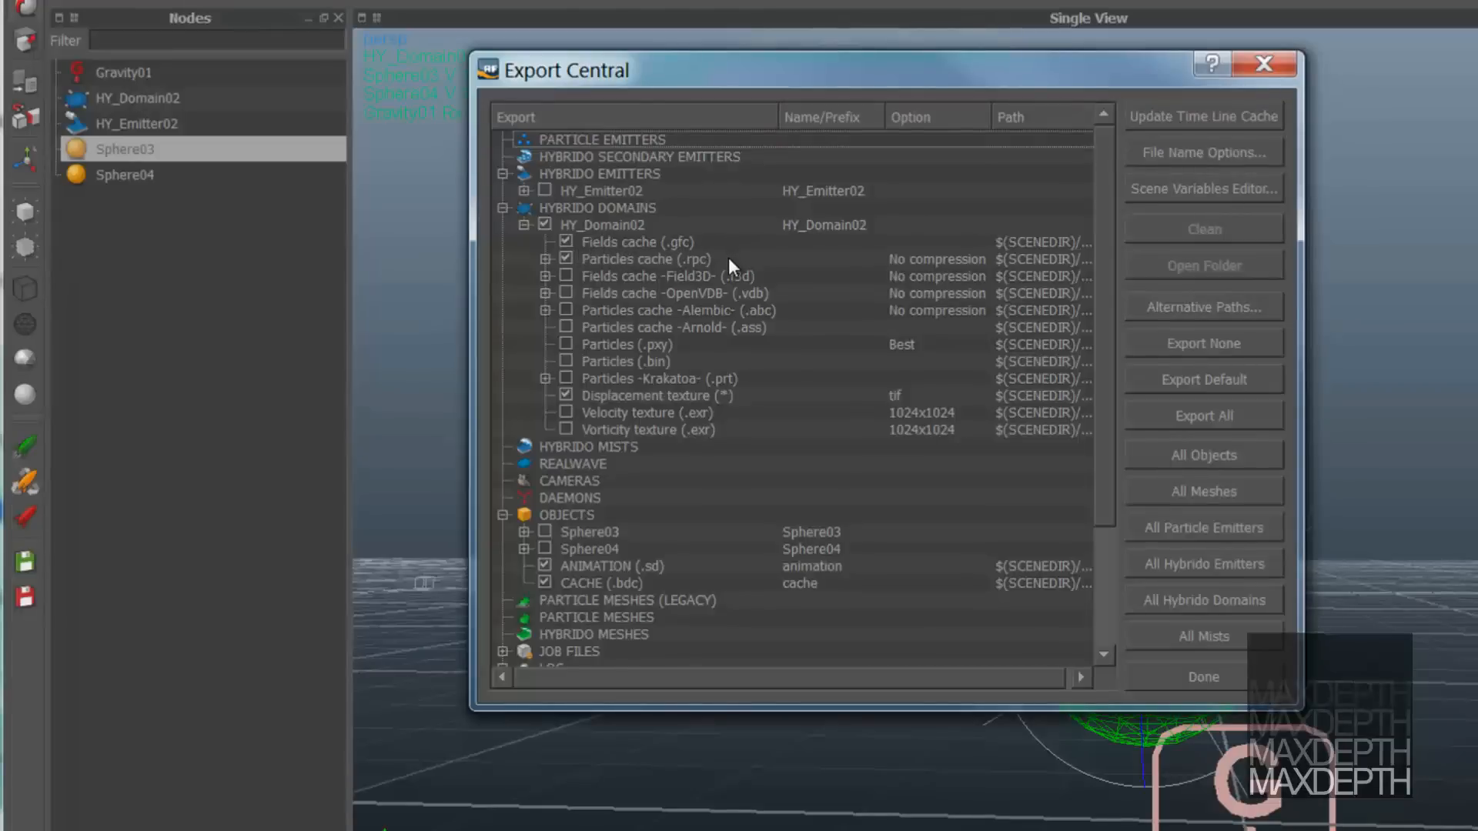
{"action": "left_click", "coordinate": [567, 241]}
{"action": "left_click", "coordinate": [566, 257]}
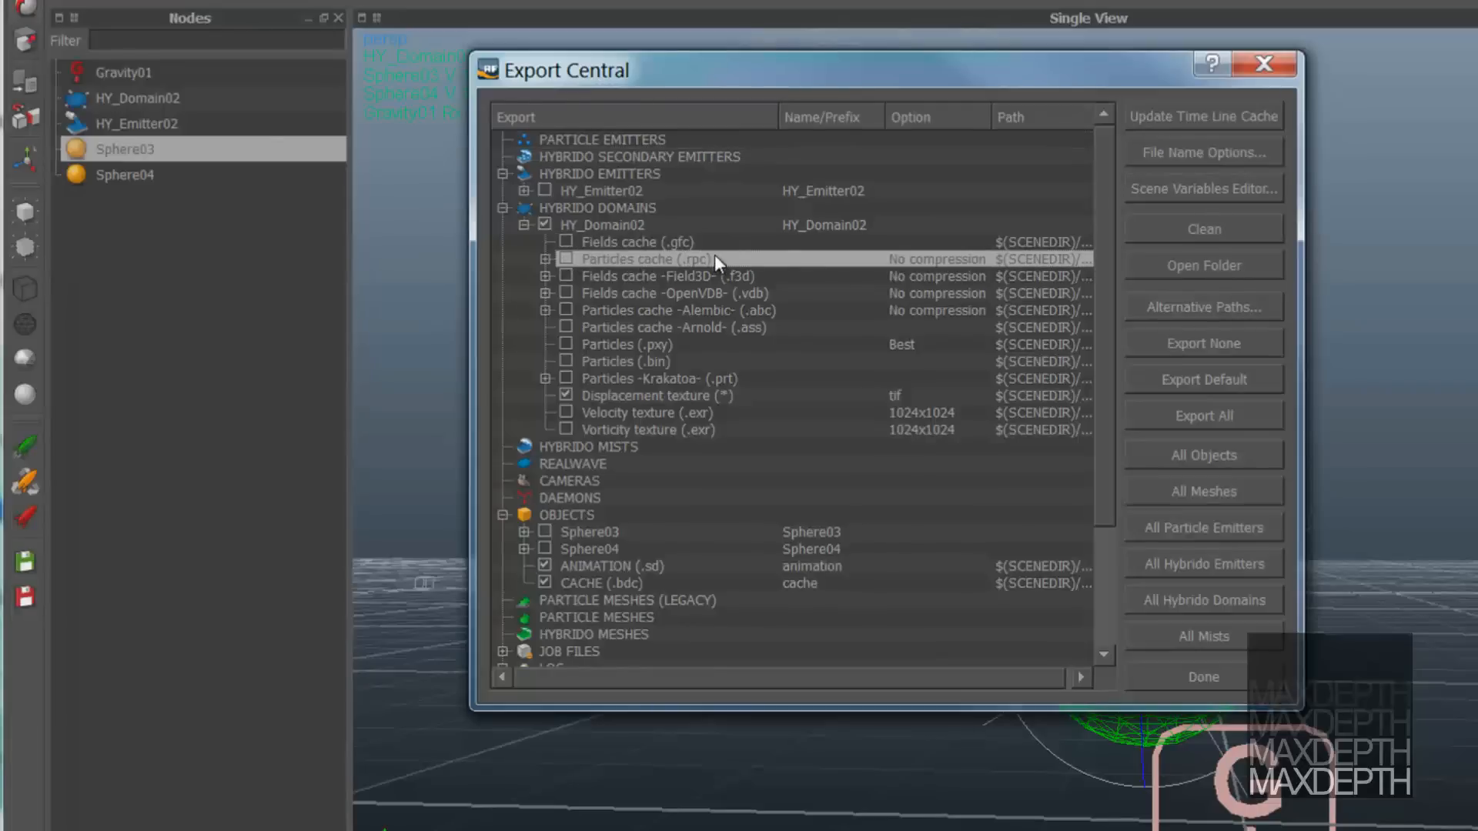
{"action": "left_click", "coordinate": [567, 309]}
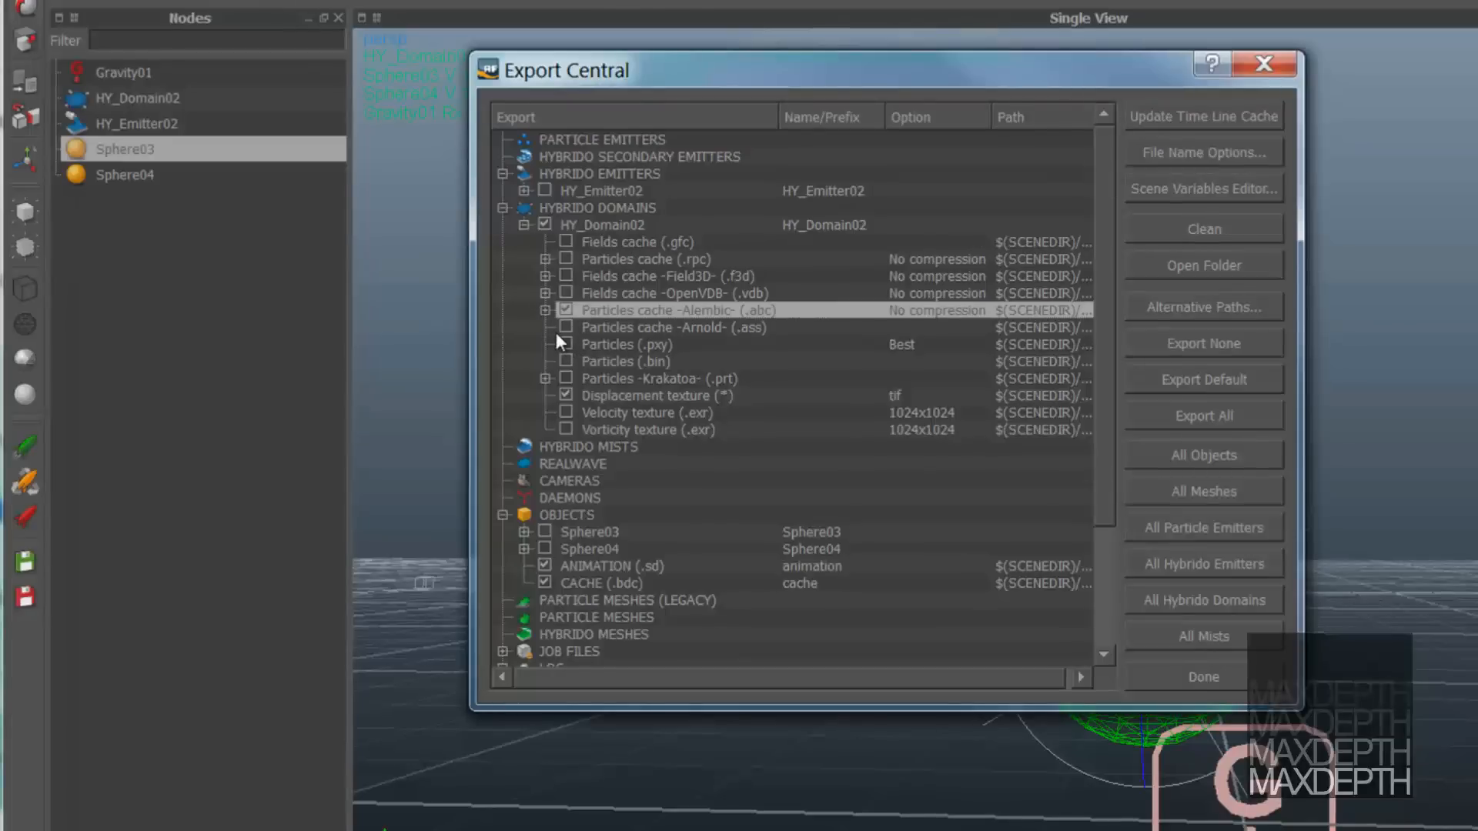
Step: Include the vorticity and normal channels in the Alembic cache and turn off the domain's displacement texture export
{"action": "left_click", "coordinate": [544, 311]}
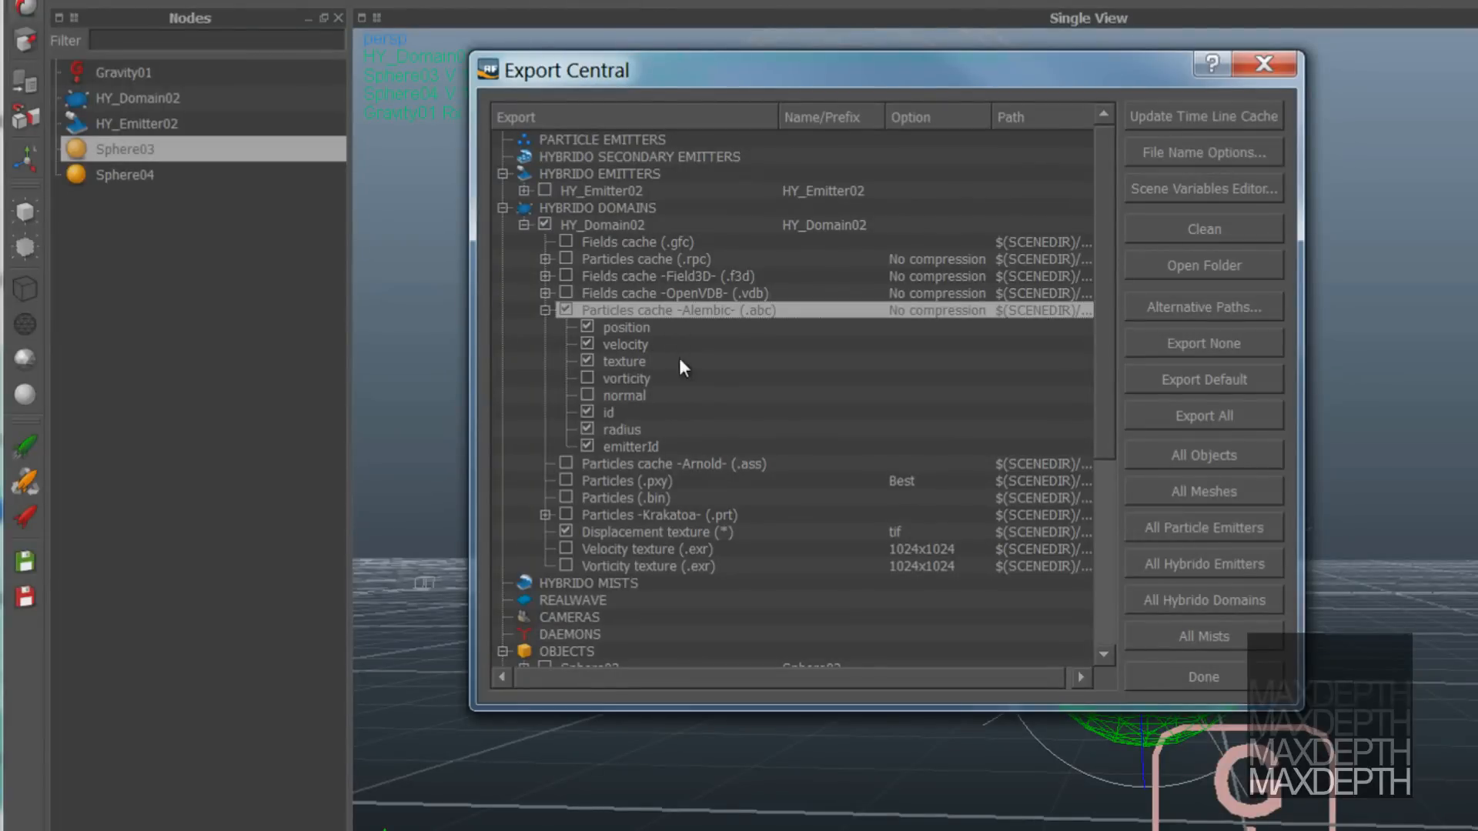
{"action": "left_click", "coordinate": [589, 377]}
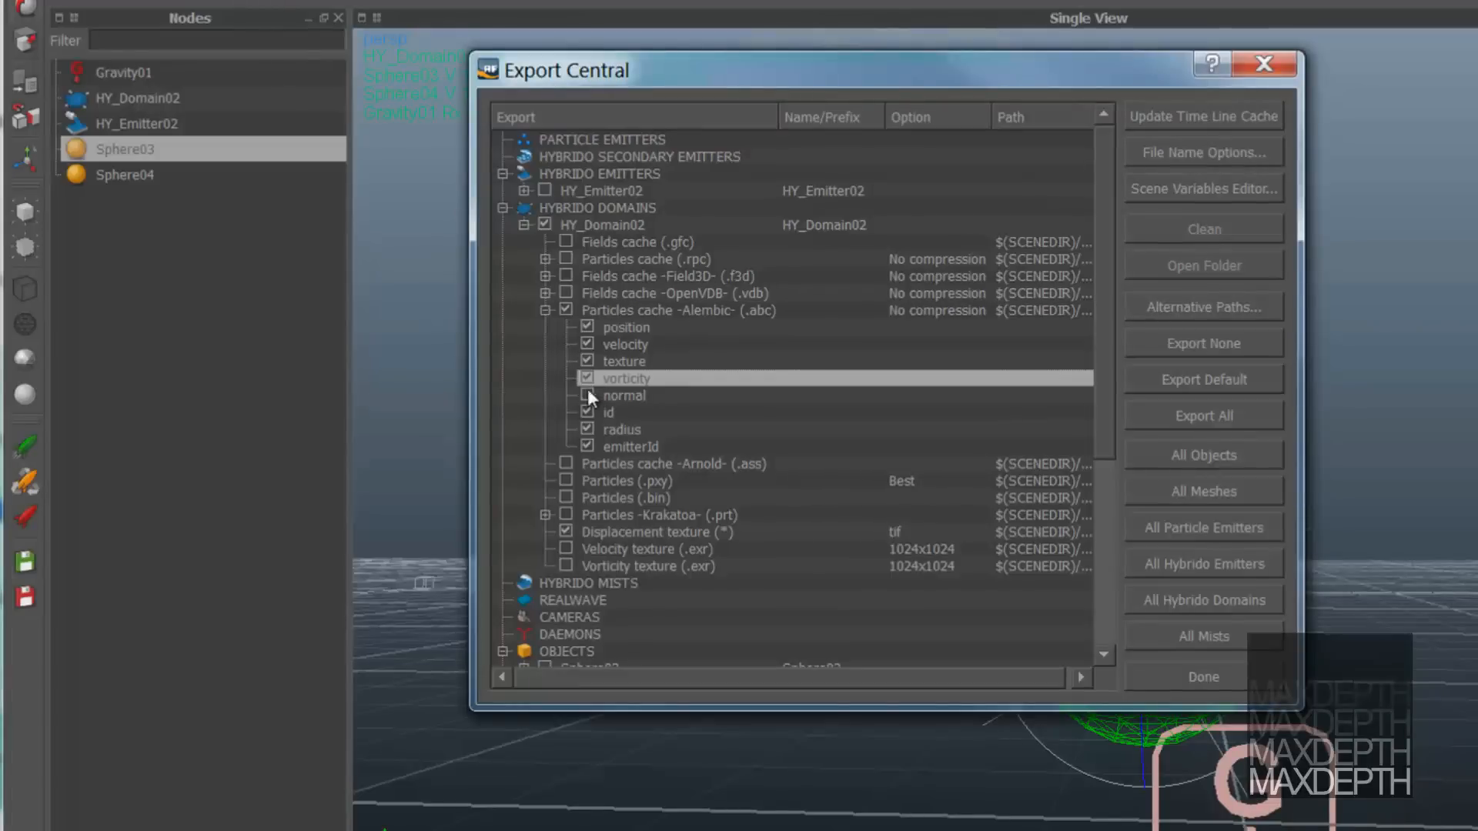
{"action": "left_click", "coordinate": [587, 394]}
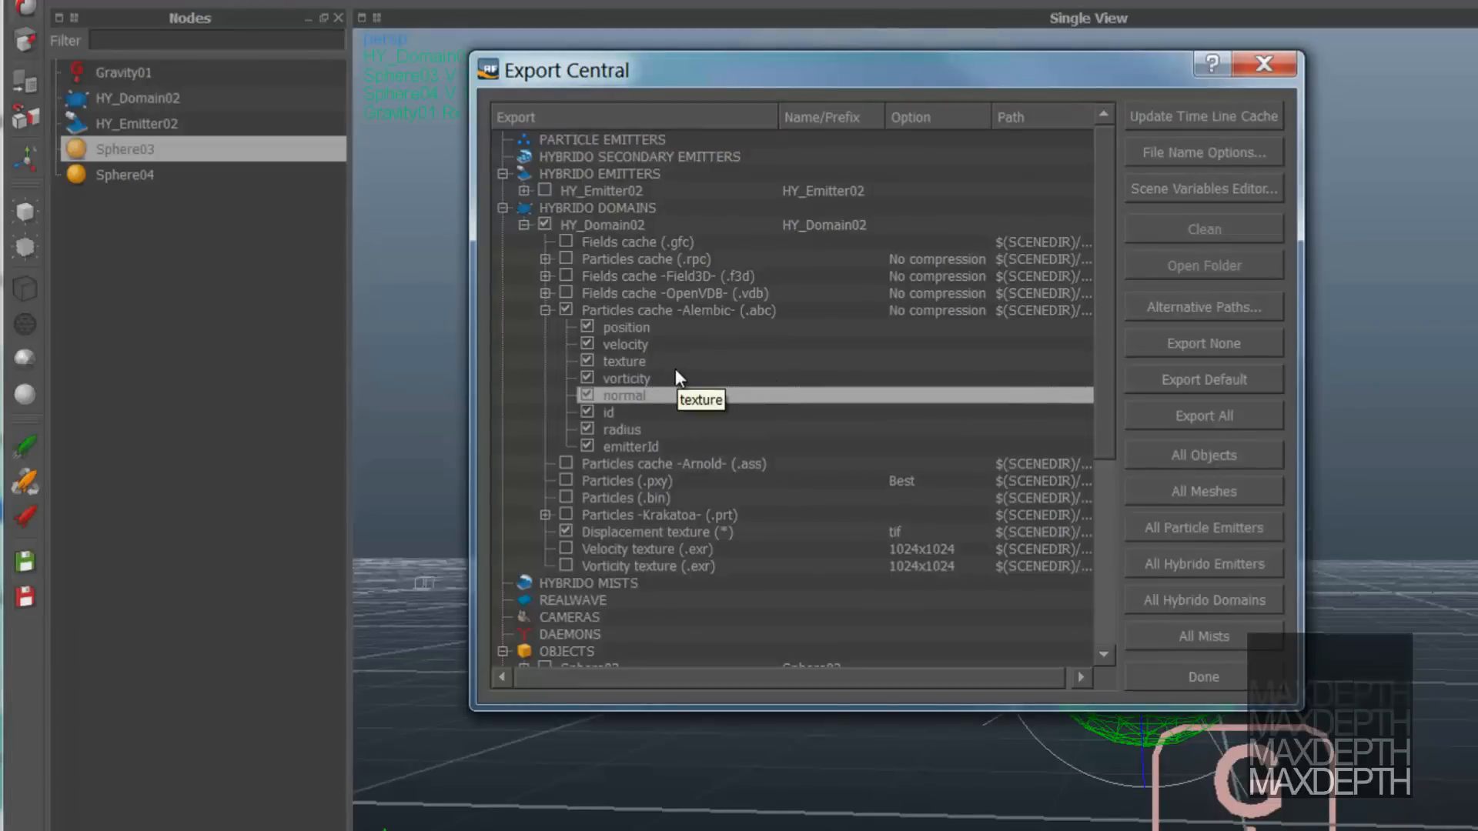
{"action": "left_click", "coordinate": [566, 532]}
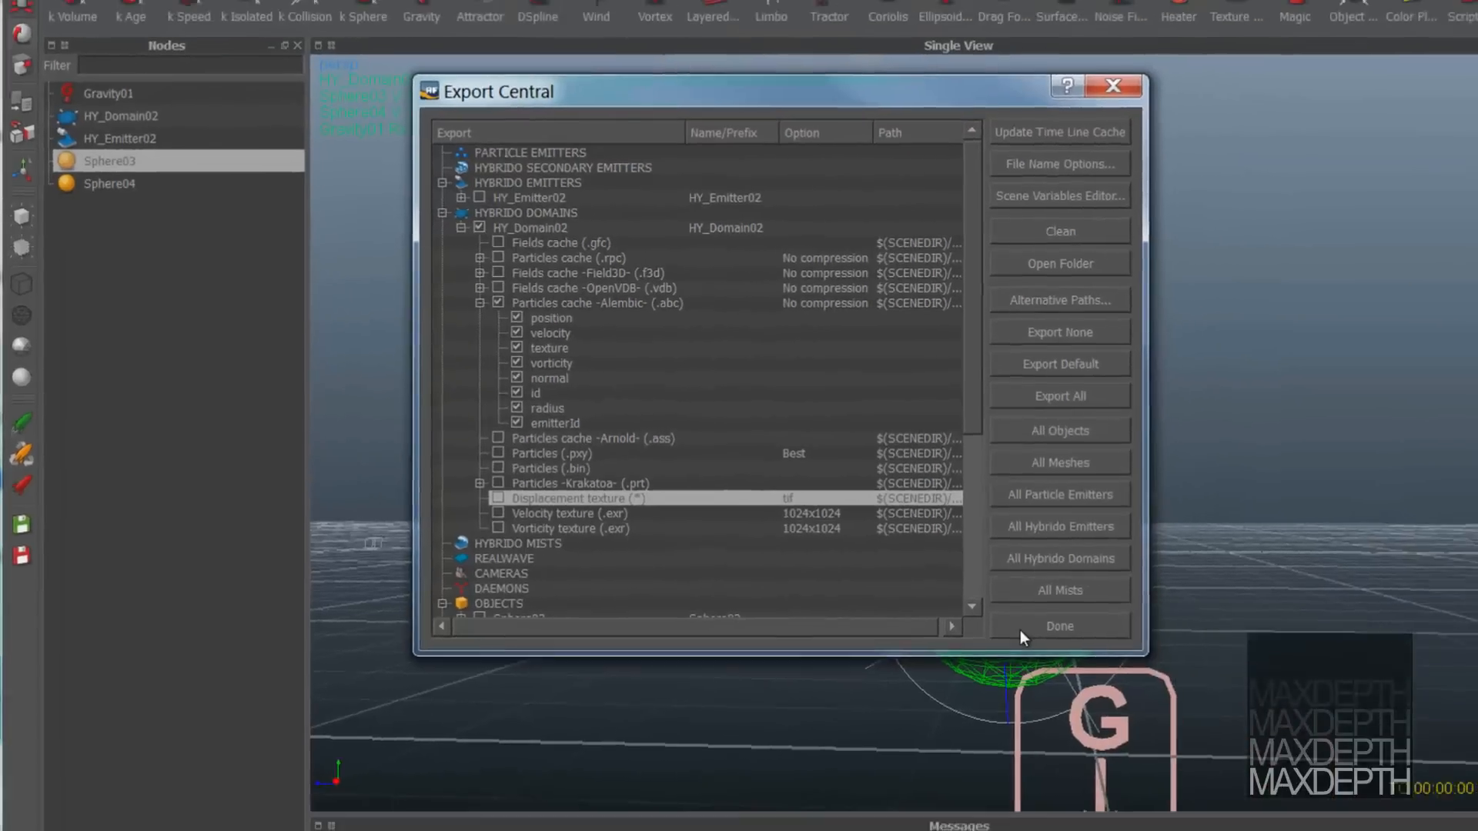
{"action": "left_click", "coordinate": [1175, 675]}
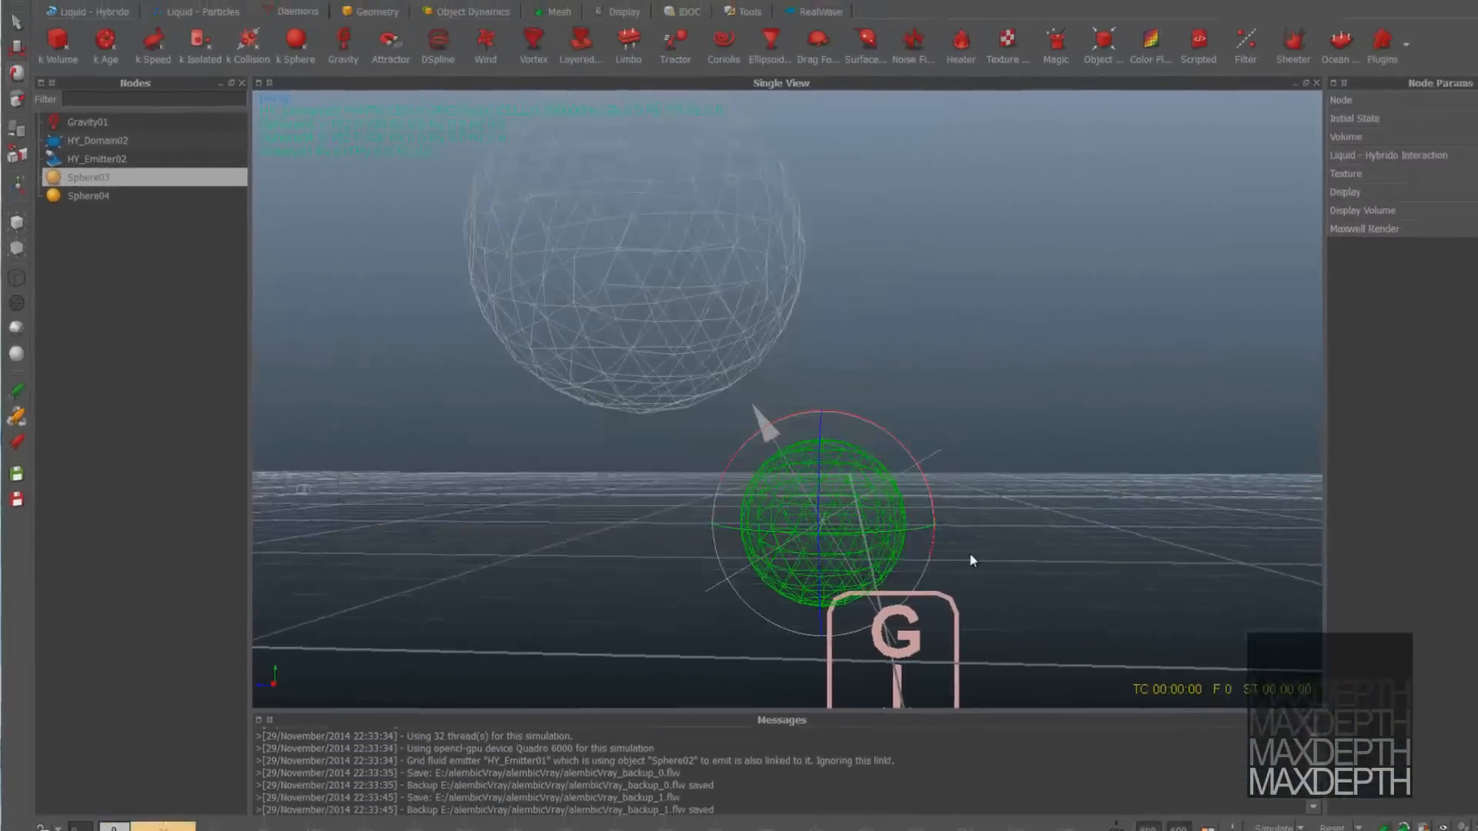
Step: Reset the scene data, run the simulation to frame 35 and view the splash from farther back
{"action": "left_click", "coordinate": [1244, 799]}
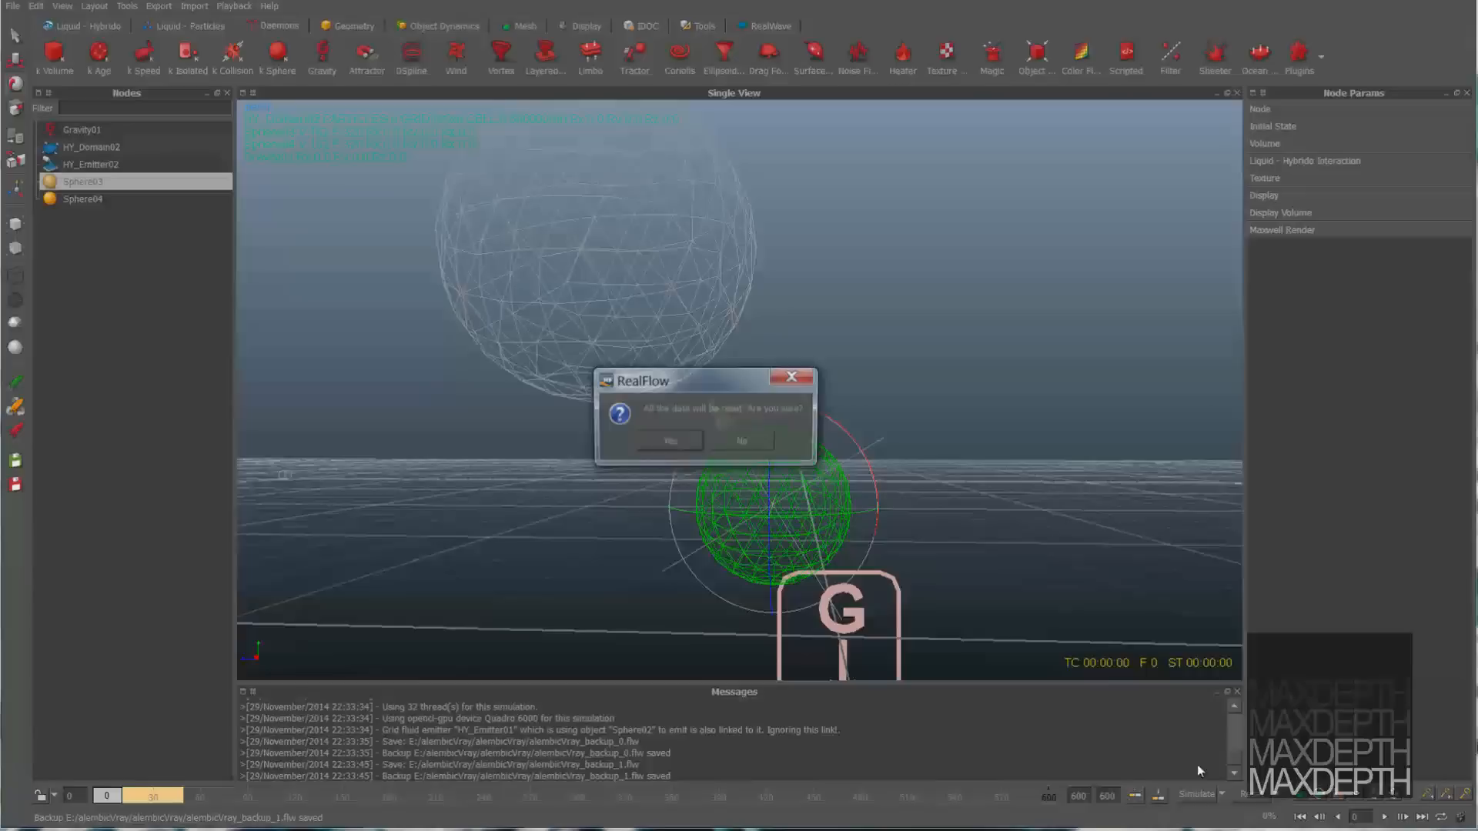
{"action": "left_click", "coordinate": [672, 435]}
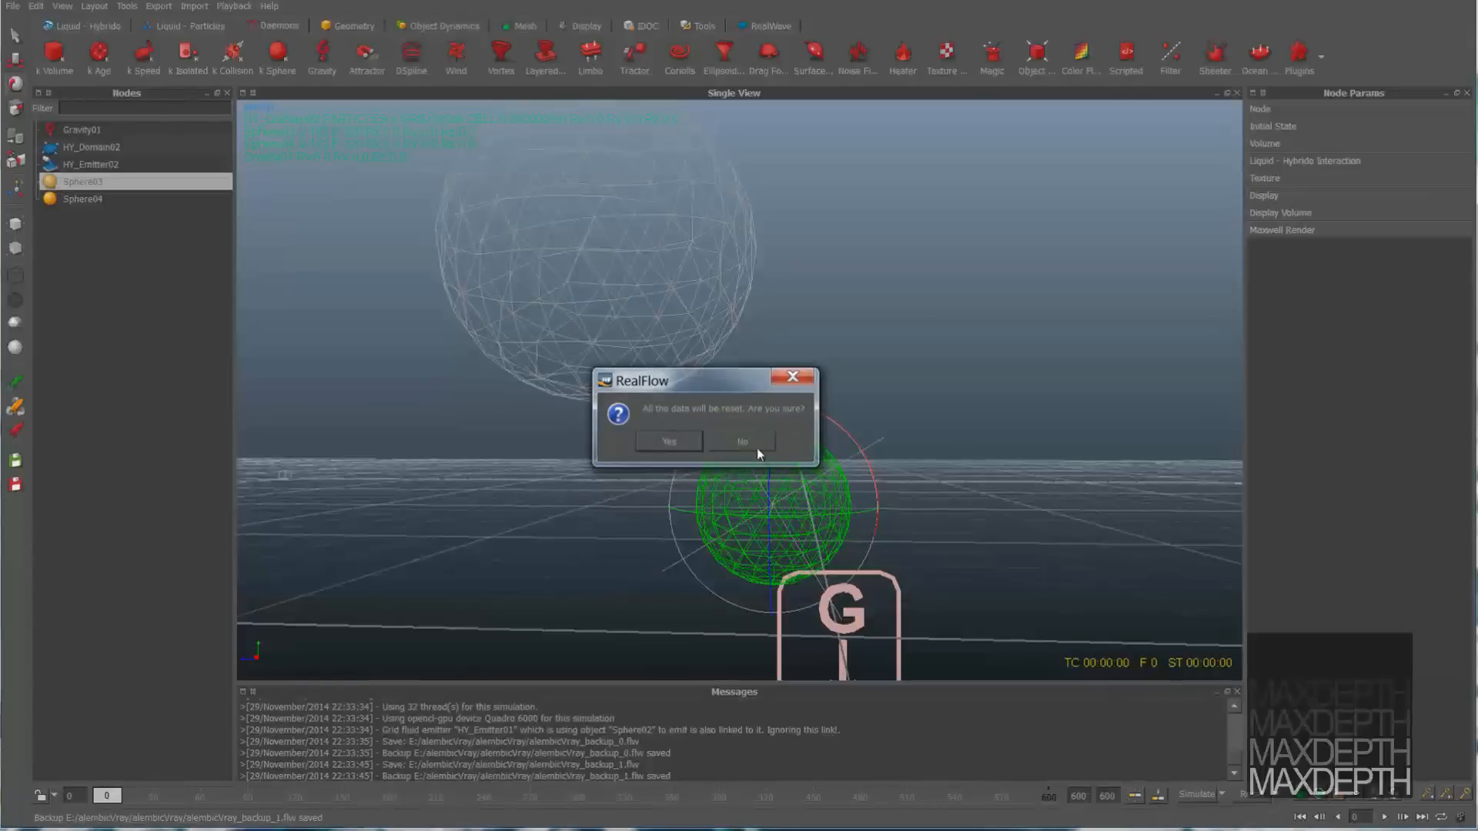
{"action": "left_click", "coordinate": [1198, 796]}
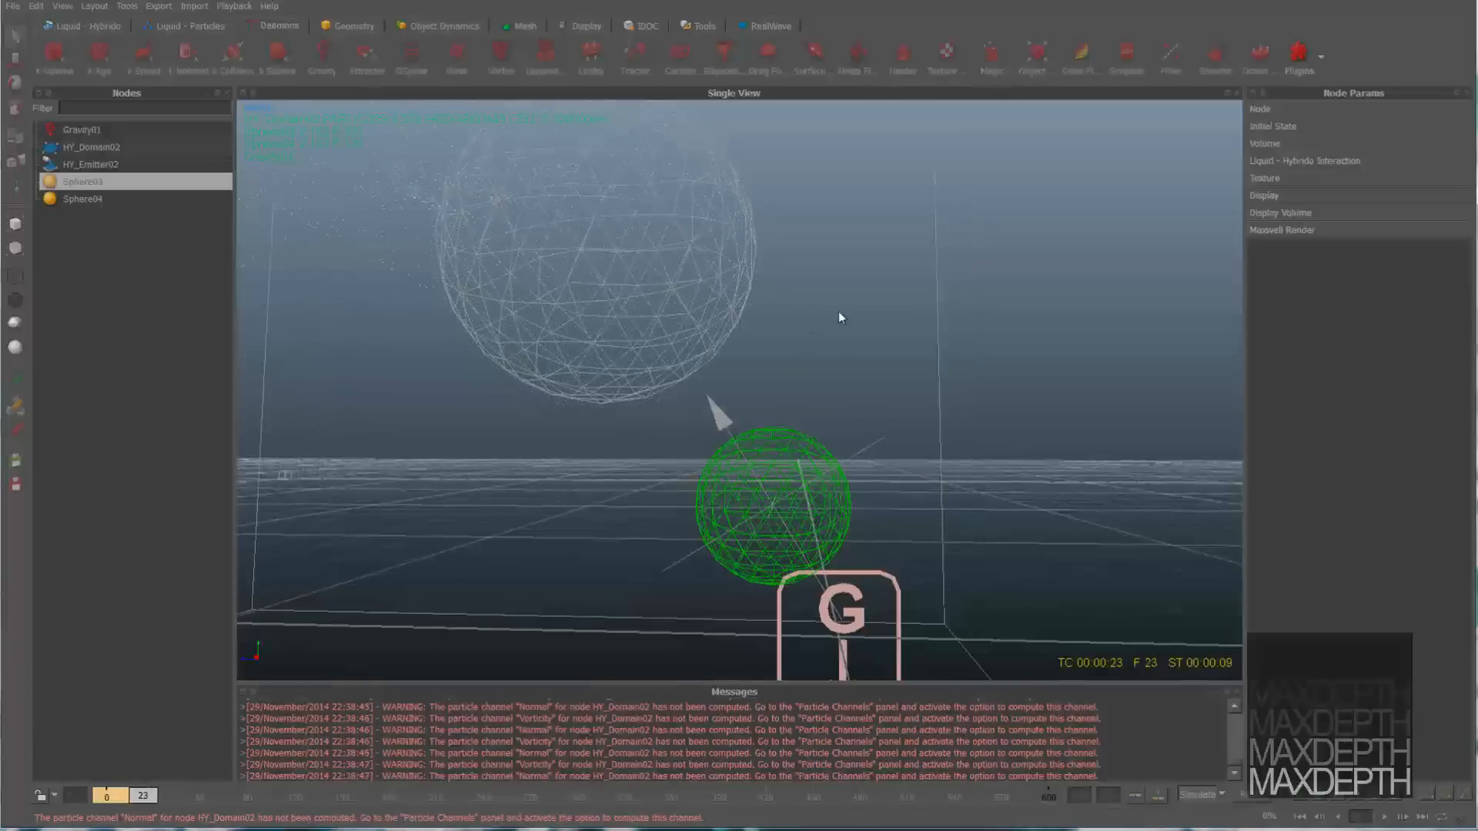
{"action": "right_click_drag", "start_coordinate": [838, 313], "coordinate": [724, 350], "text": "alt"}
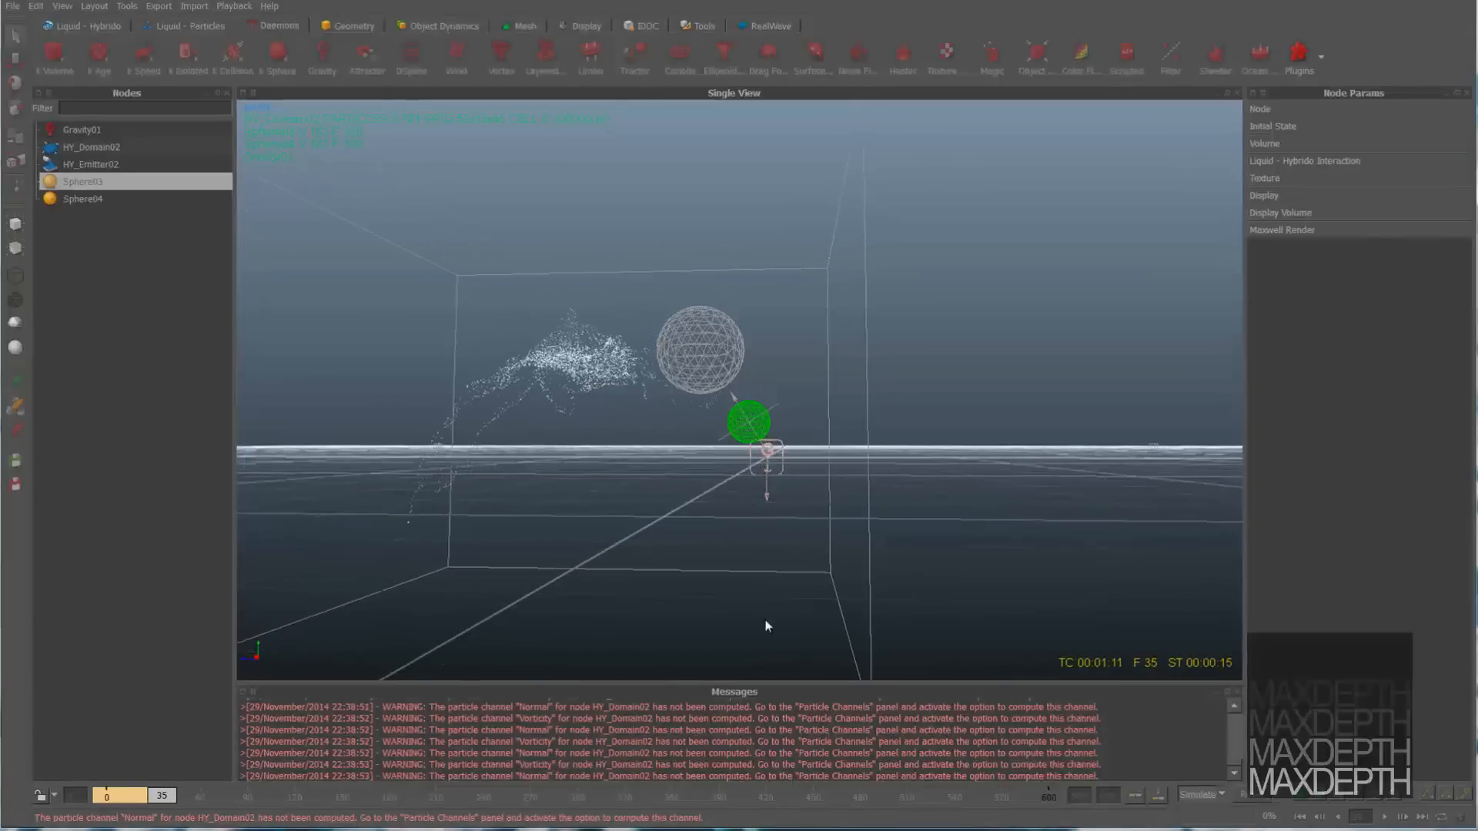
{"action": "left_click_drag", "start_coordinate": [617, 402], "coordinate": [531, 487], "text": "alt"}
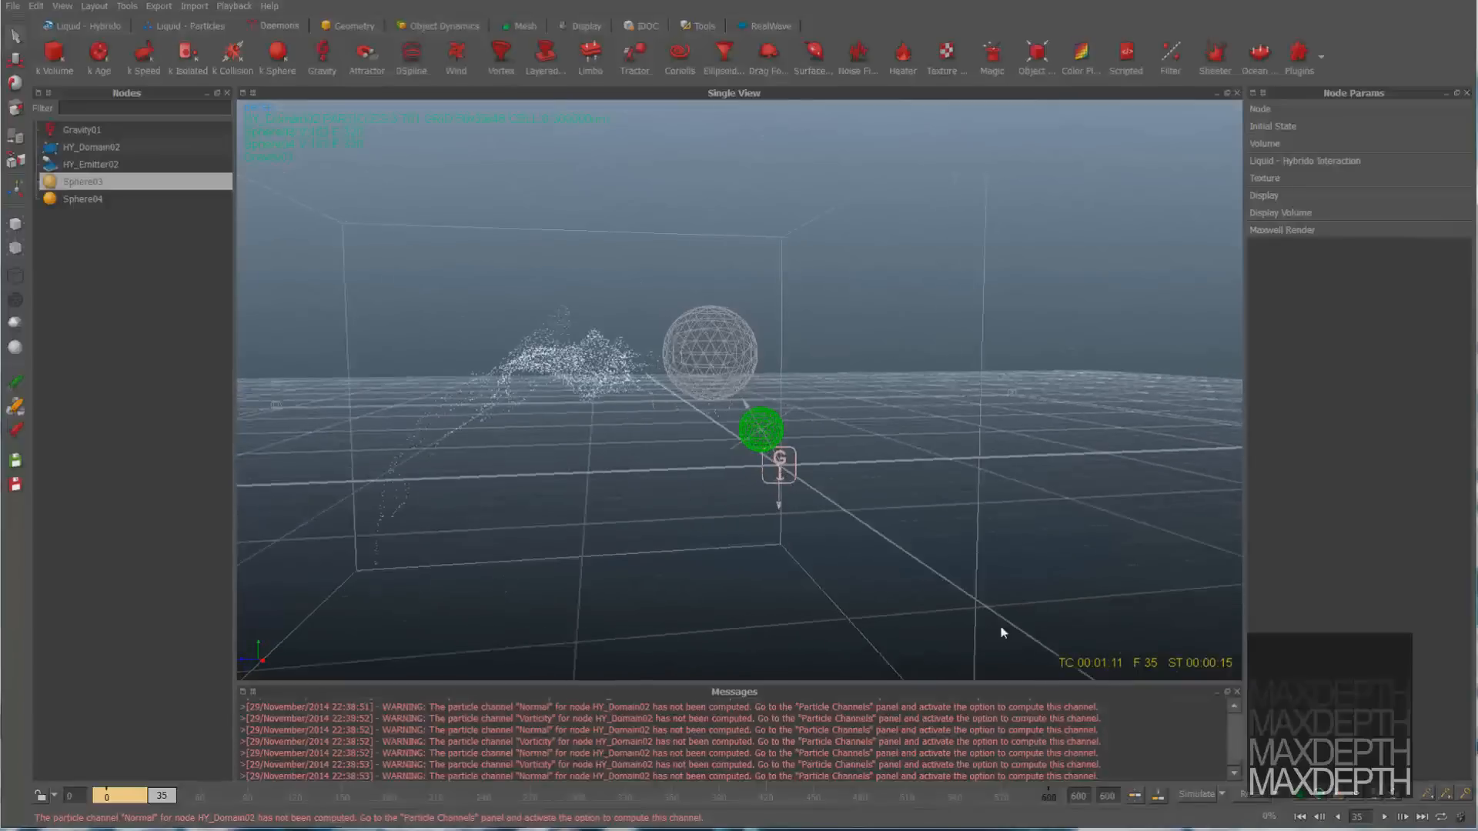
Step: Reset the simulation and set HY_Emitter02's speed to 40 at frame 10
{"action": "left_click", "coordinate": [1255, 796]}
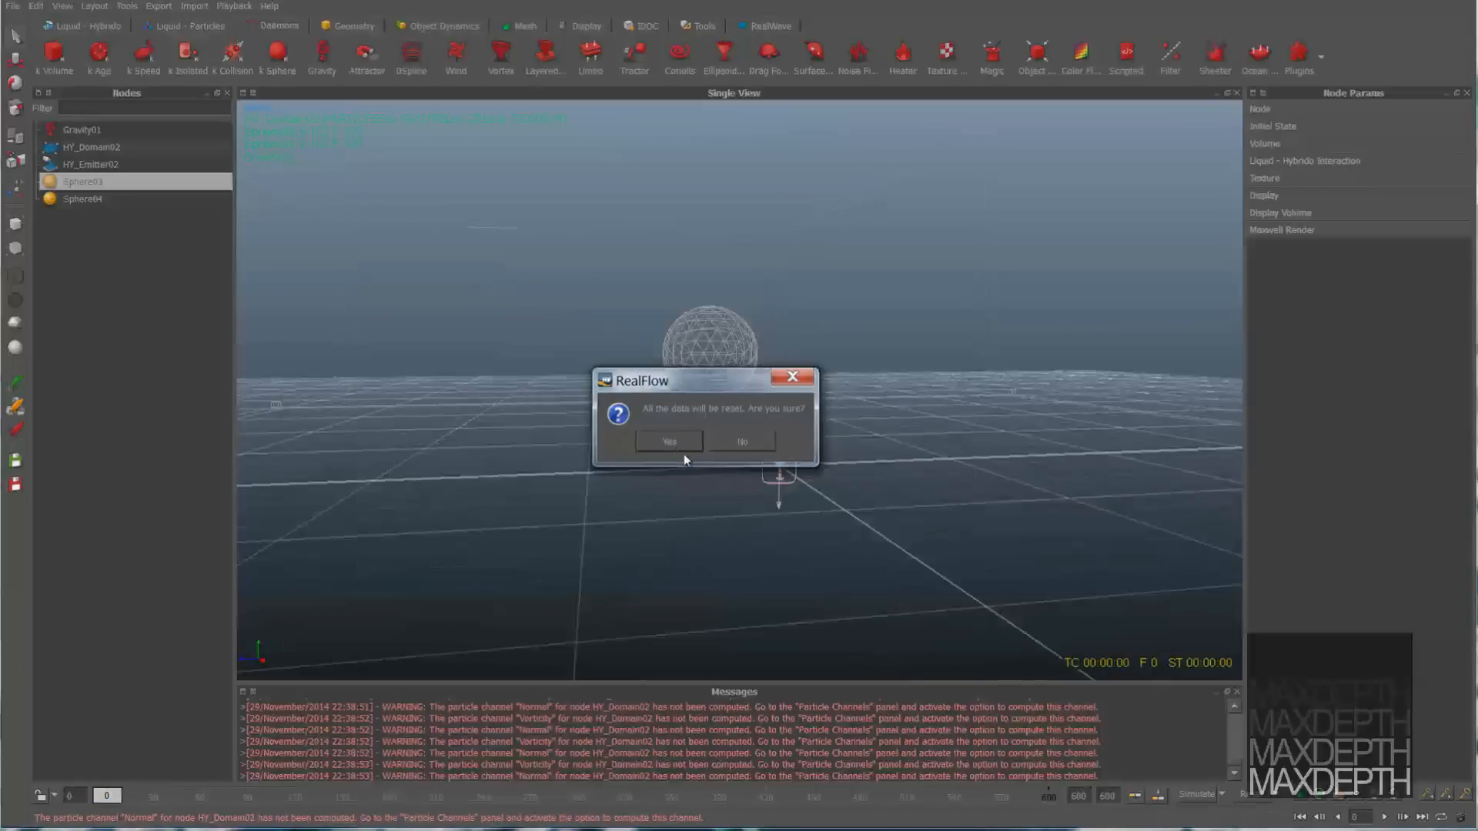
{"action": "left_click", "coordinate": [676, 442]}
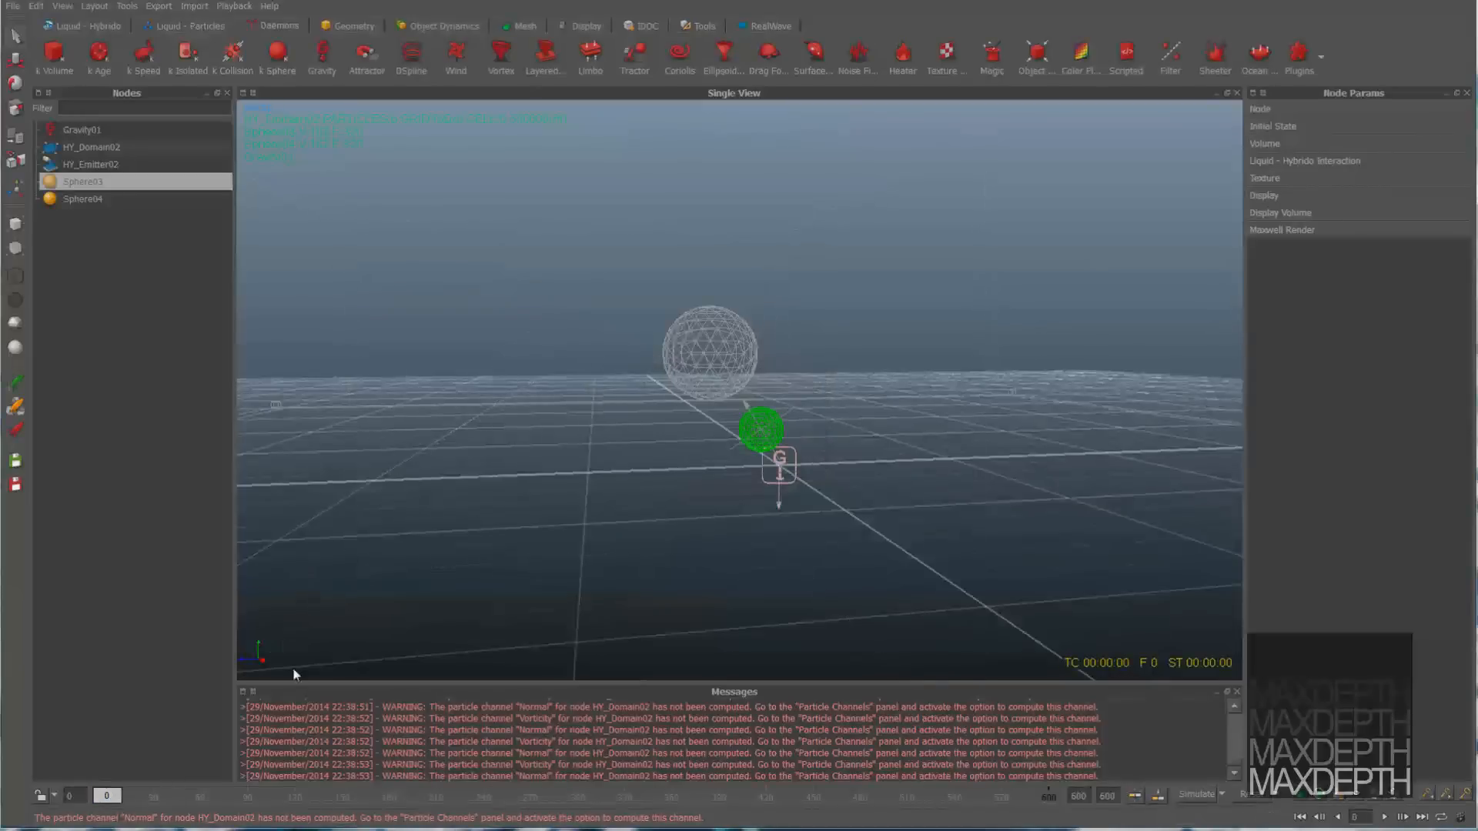
{"action": "left_click", "coordinate": [750, 405]}
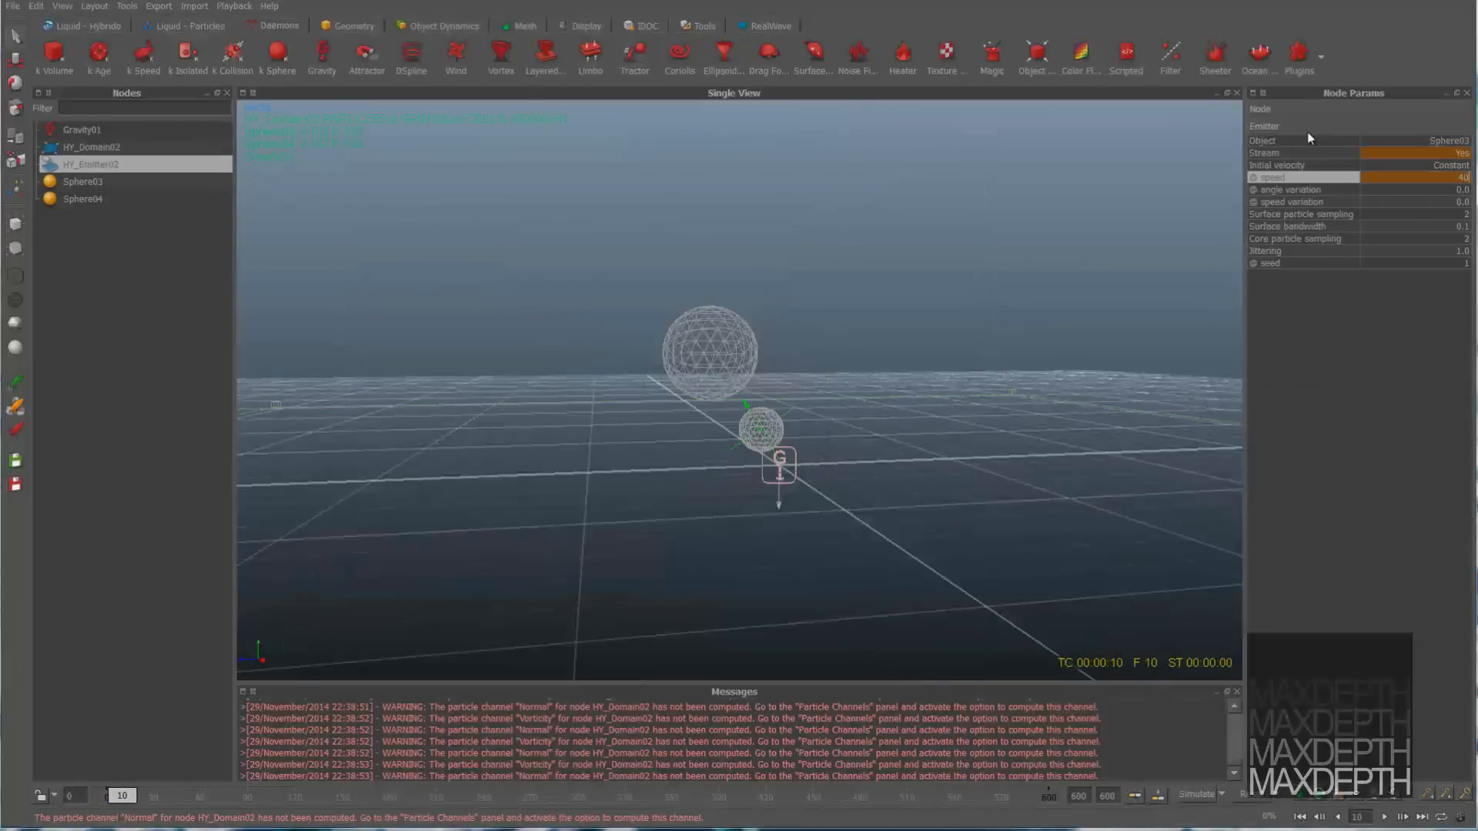
{"action": "key", "text": "Return"}
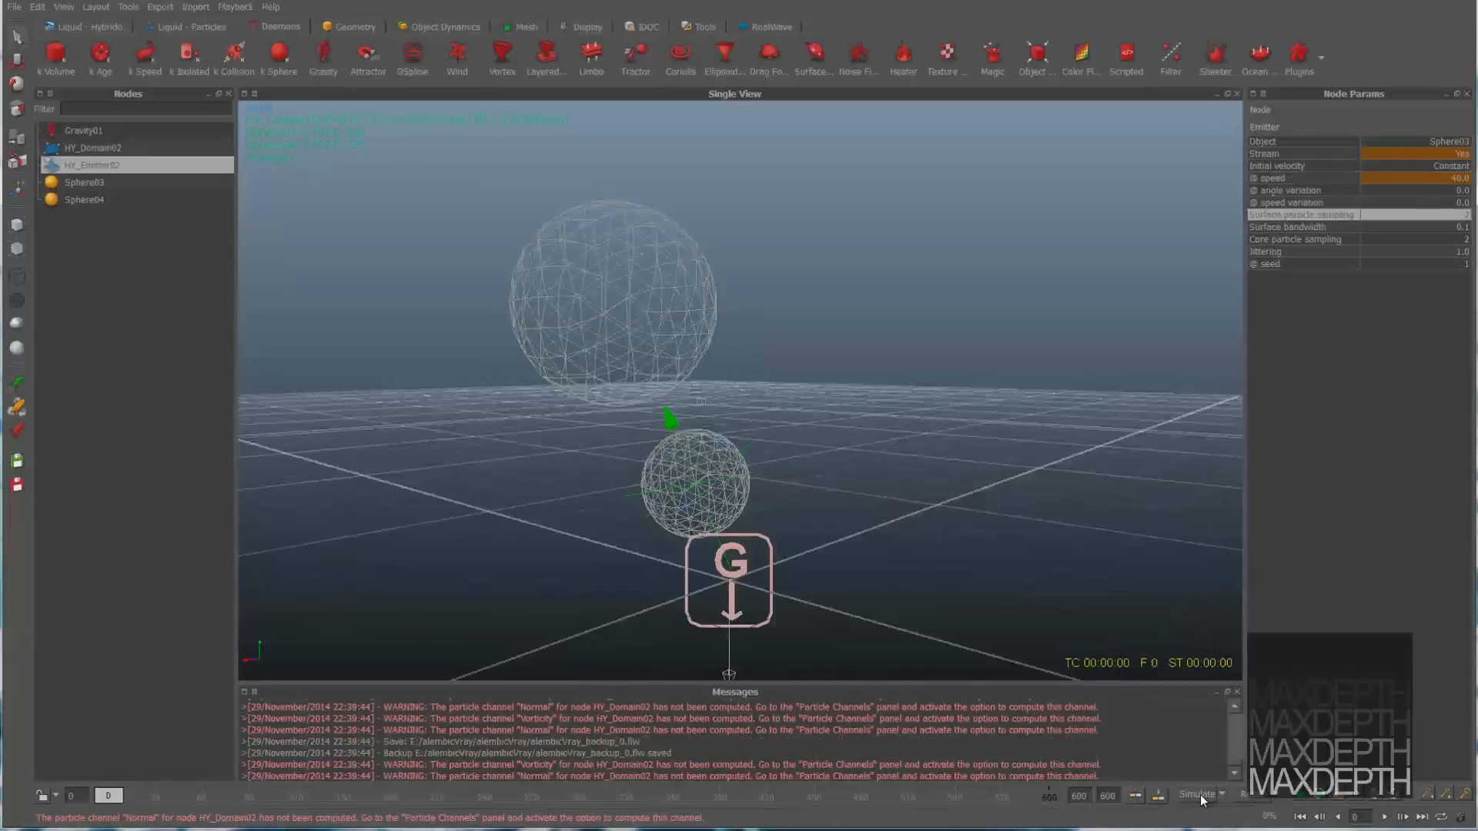
Step: Simulate the burst to frame 18 and inspect the spray around the large sphere from several angles
{"action": "left_click", "coordinate": [1198, 795]}
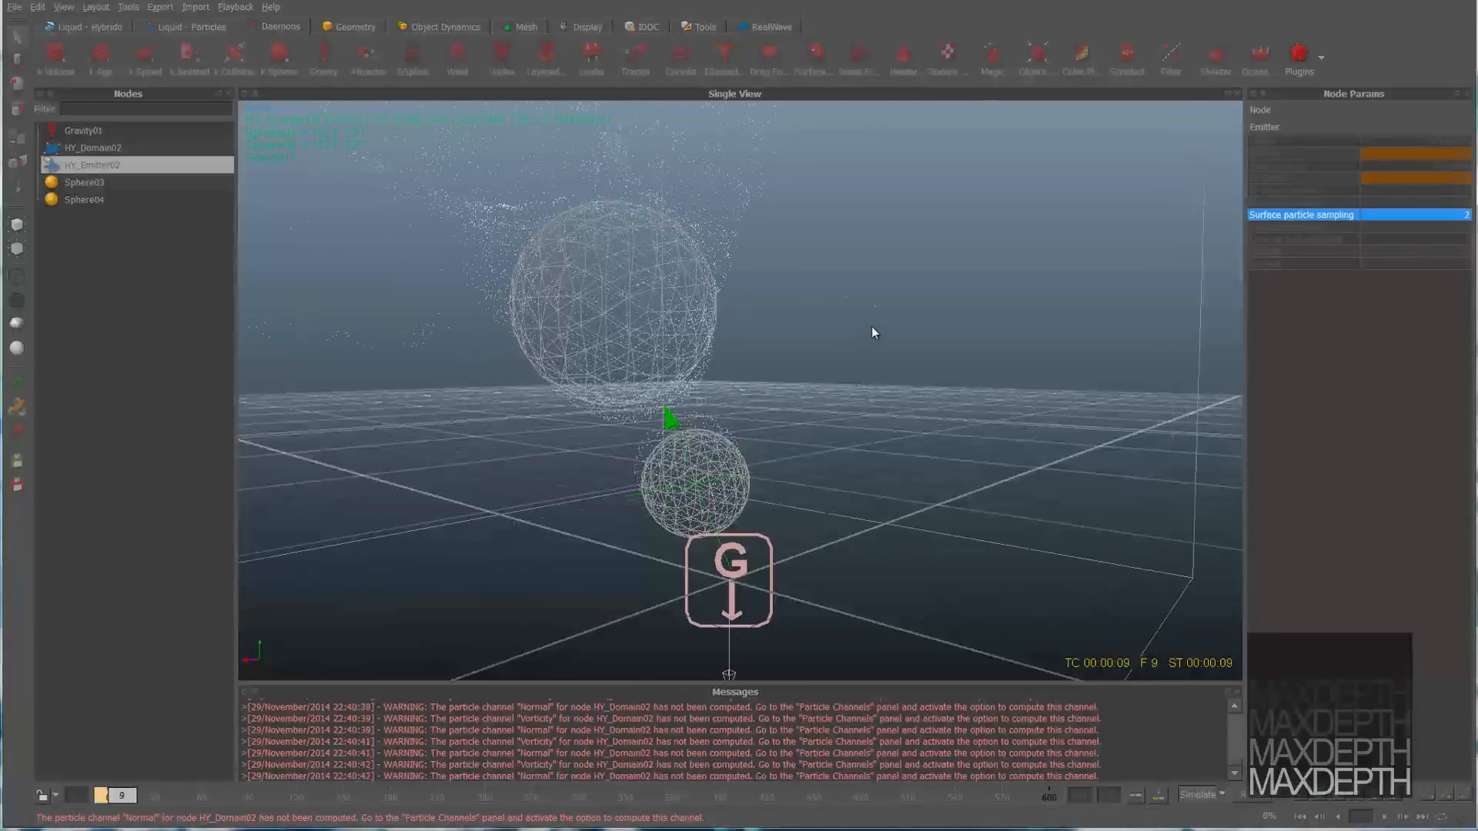
{"action": "right_click_drag", "start_coordinate": [888, 311], "coordinate": [683, 370], "text": "alt"}
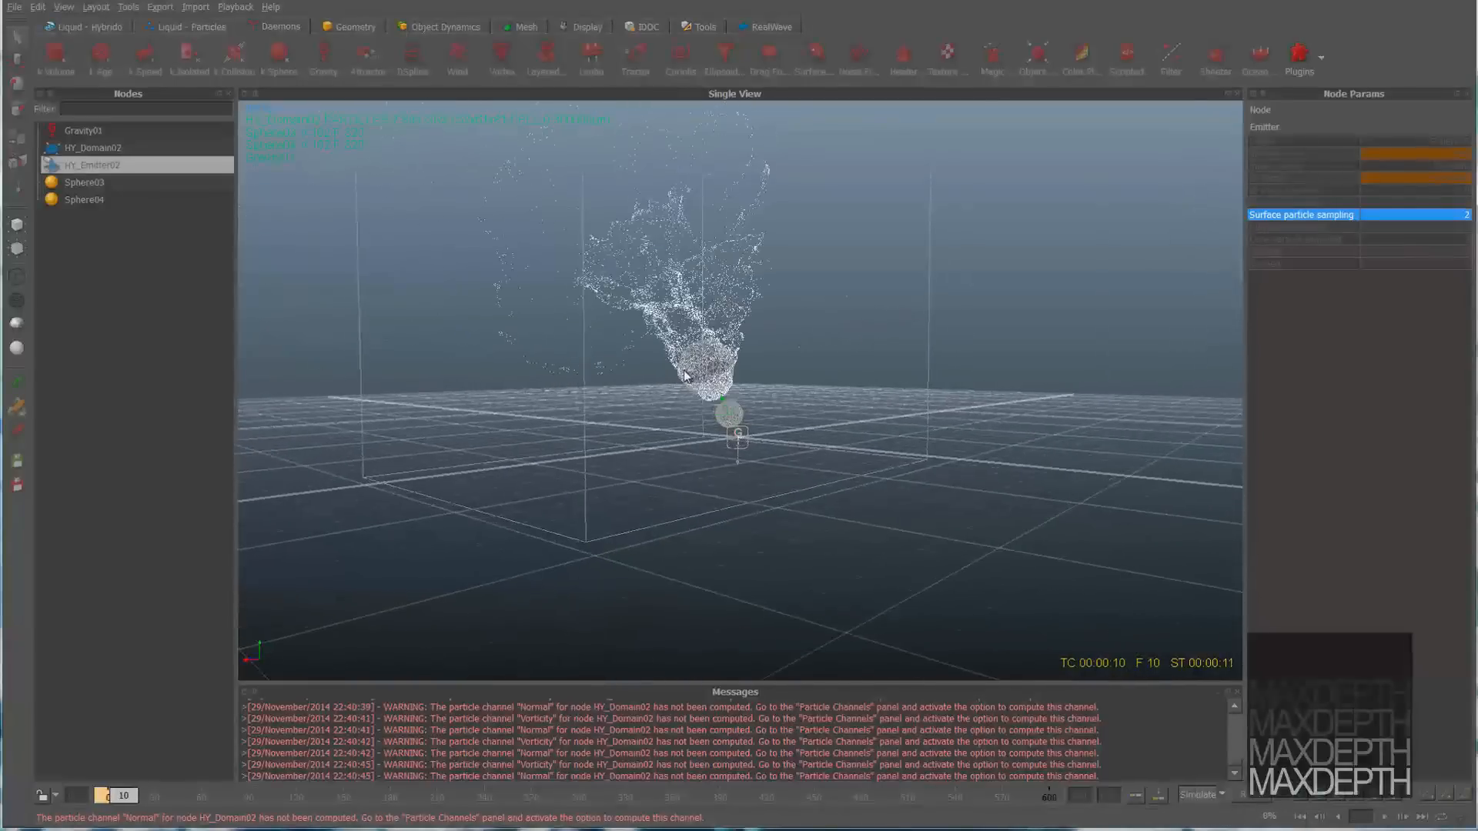
{"action": "mouse_move", "coordinate": [684, 375]}
{"action": "left_mouse_down", "text": "alt"}
{"action": "mouse_move", "coordinate": [660, 377]}
{"action": "mouse_move", "coordinate": [685, 389]}
{"action": "left_mouse_up", "text": "alt"}
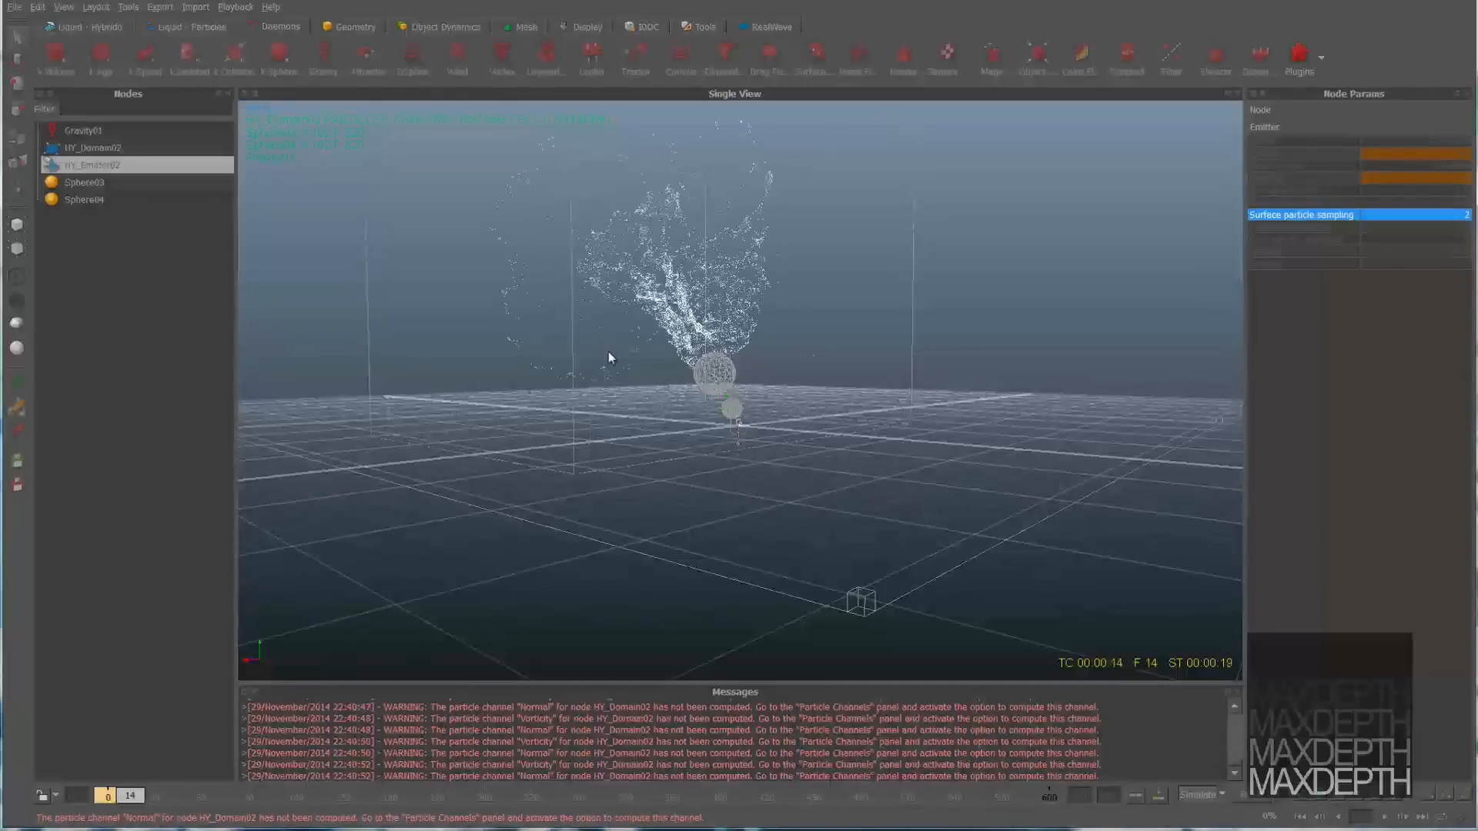
{"action": "left_click_drag", "start_coordinate": [609, 357], "coordinate": [783, 291], "text": "alt"}
{"action": "left_click_drag", "start_coordinate": [808, 436], "coordinate": [674, 387], "text": "alt"}
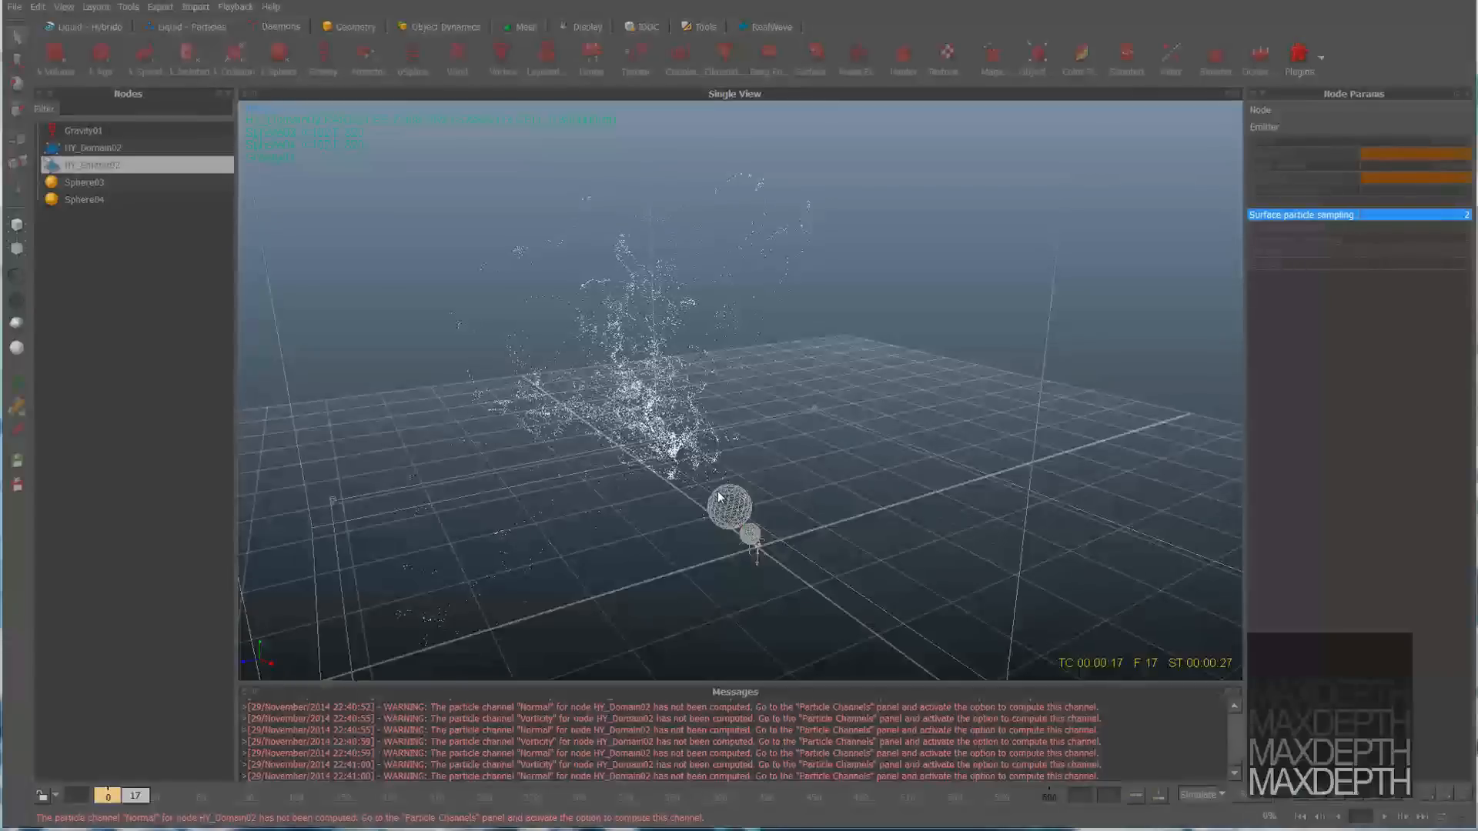
{"action": "left_click_drag", "start_coordinate": [528, 401], "coordinate": [689, 391], "text": "alt"}
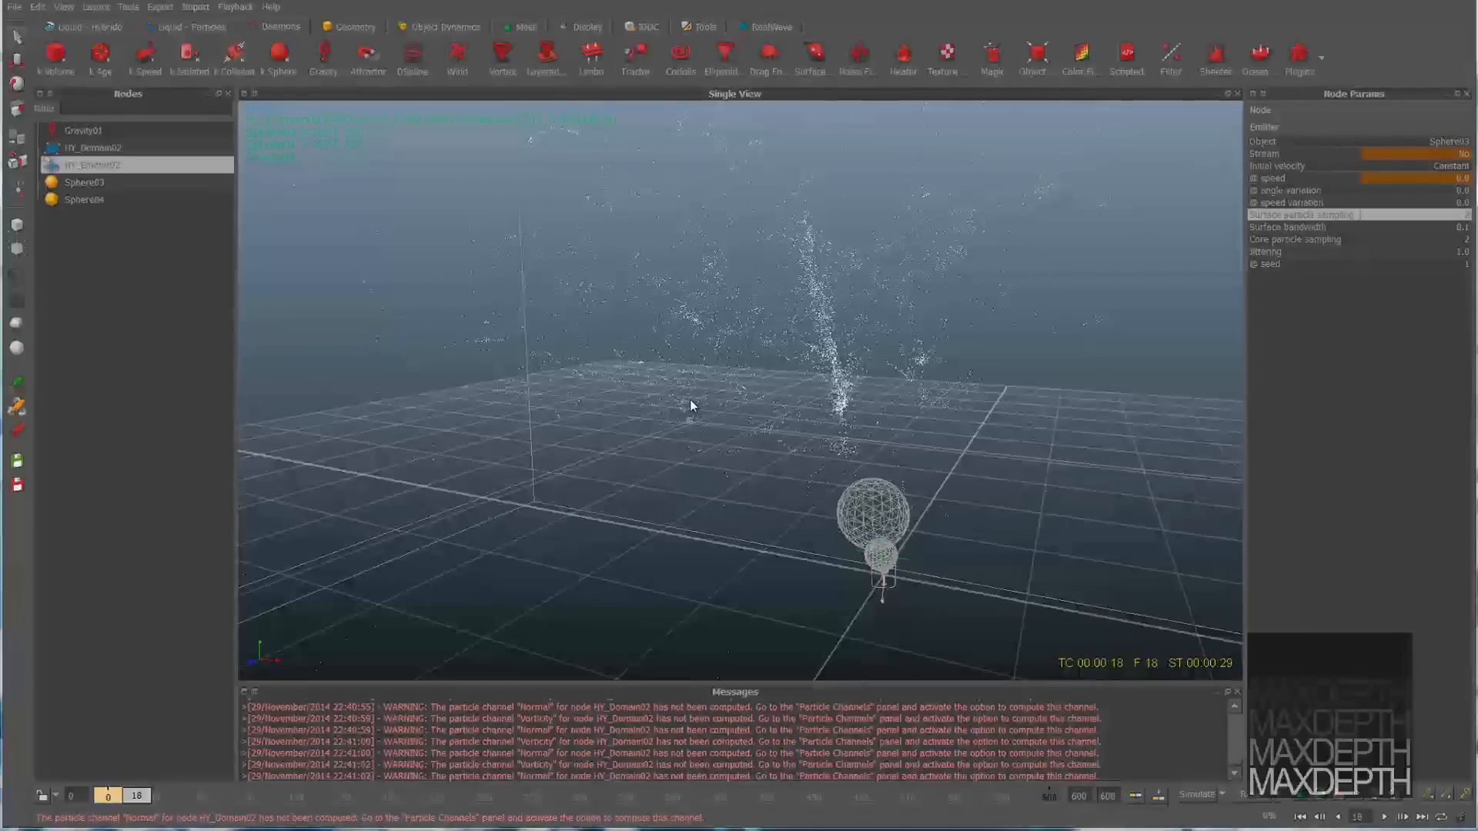
{"action": "left_click_drag", "start_coordinate": [805, 455], "coordinate": [718, 456], "text": "alt"}
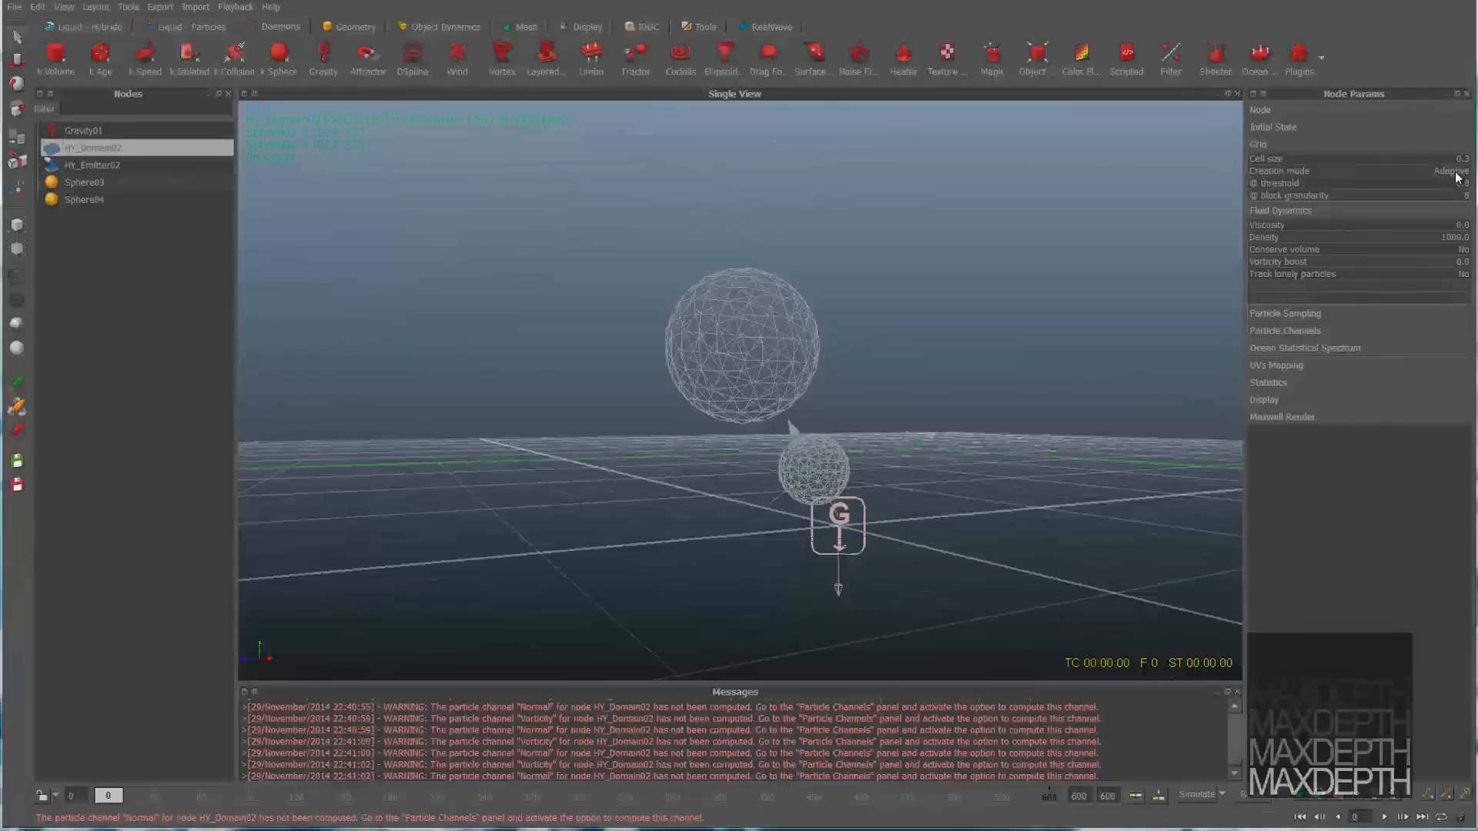
Step: Set HY_Domain02's creation mode to Dense, its cell size to 0.2 and Conserve volume to Yes
{"action": "left_click", "coordinate": [1456, 172]}
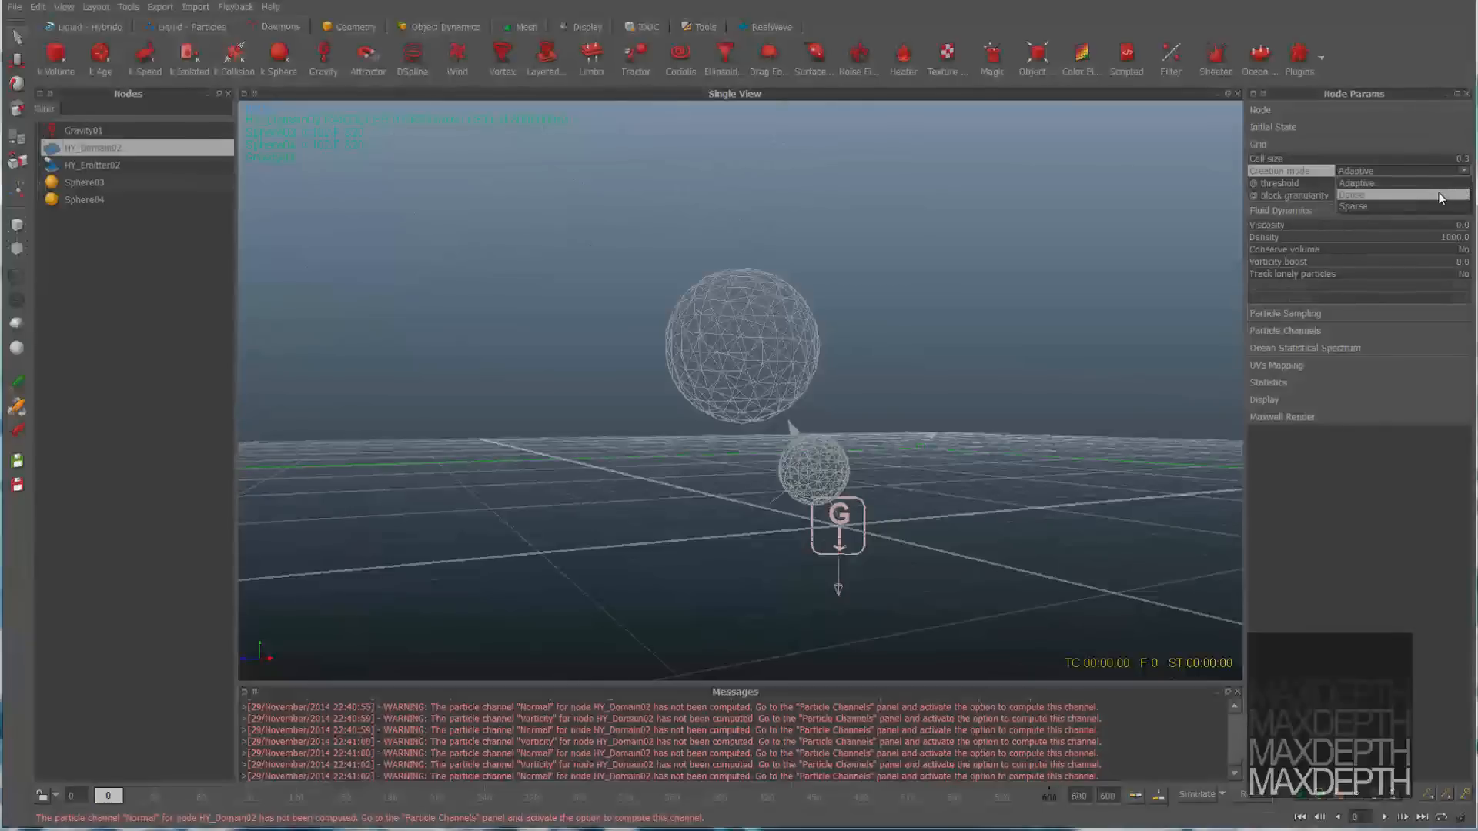
{"action": "left_click", "coordinate": [1439, 194]}
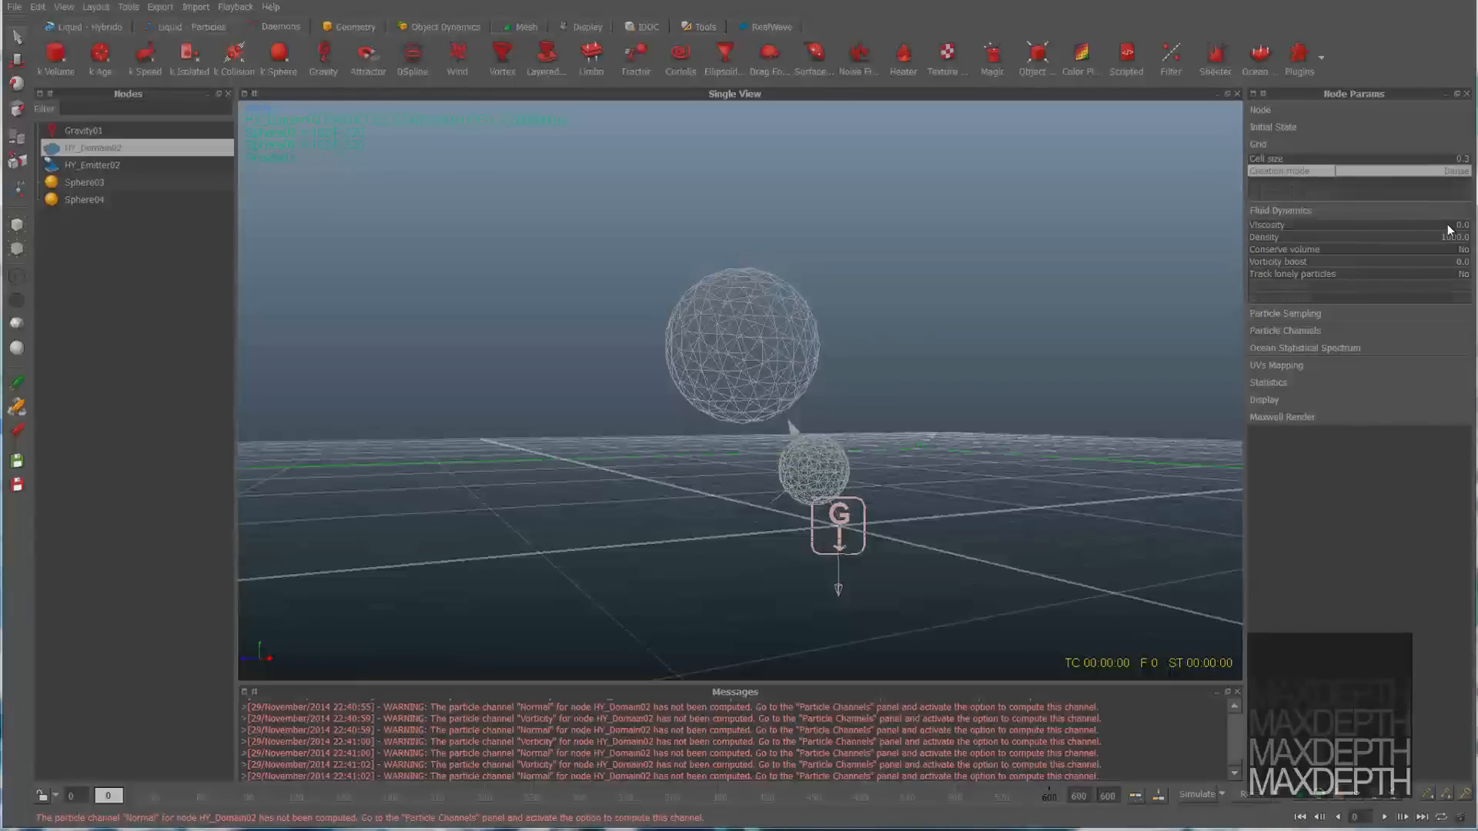
{"action": "left_click", "coordinate": [1461, 159]}
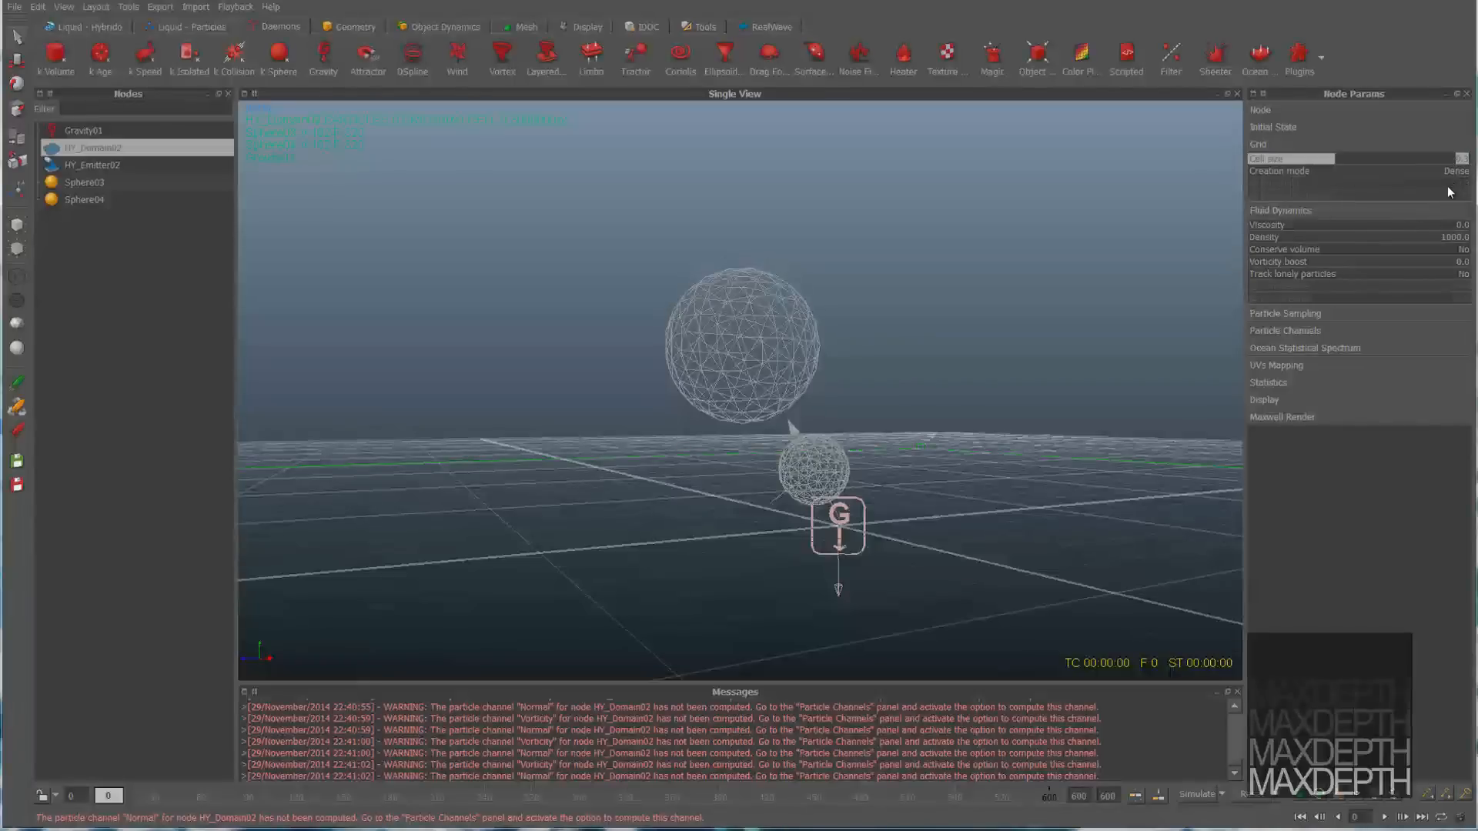
{"action": "type", "text": ".2"}
{"action": "key", "text": "Return"}
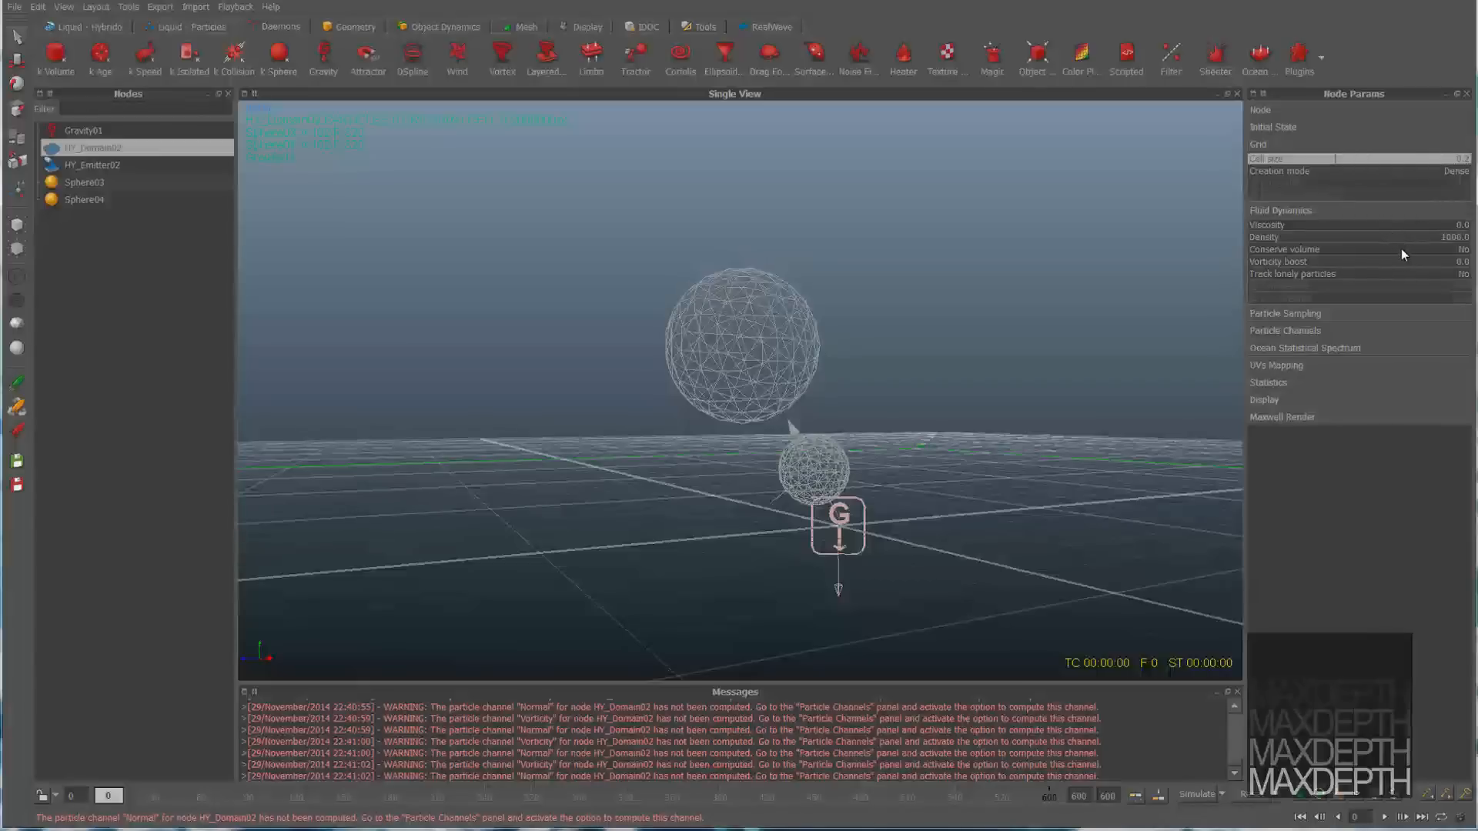
{"action": "left_click", "coordinate": [1456, 249]}
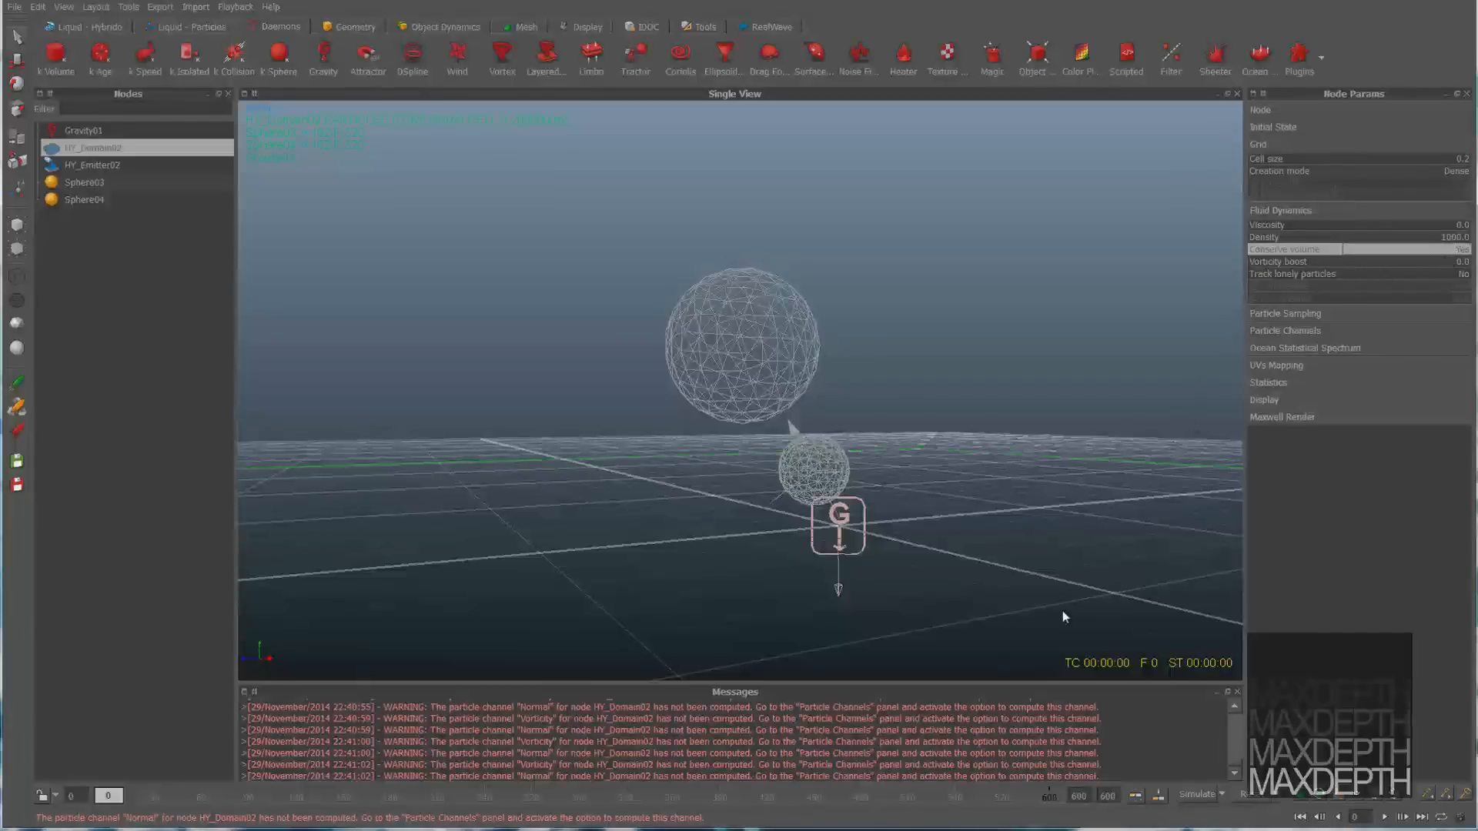
Step: Simulate the burst with the dense domain to frame 11 and view the splash from other angles with nothing selected
{"action": "left_click", "coordinate": [1200, 795]}
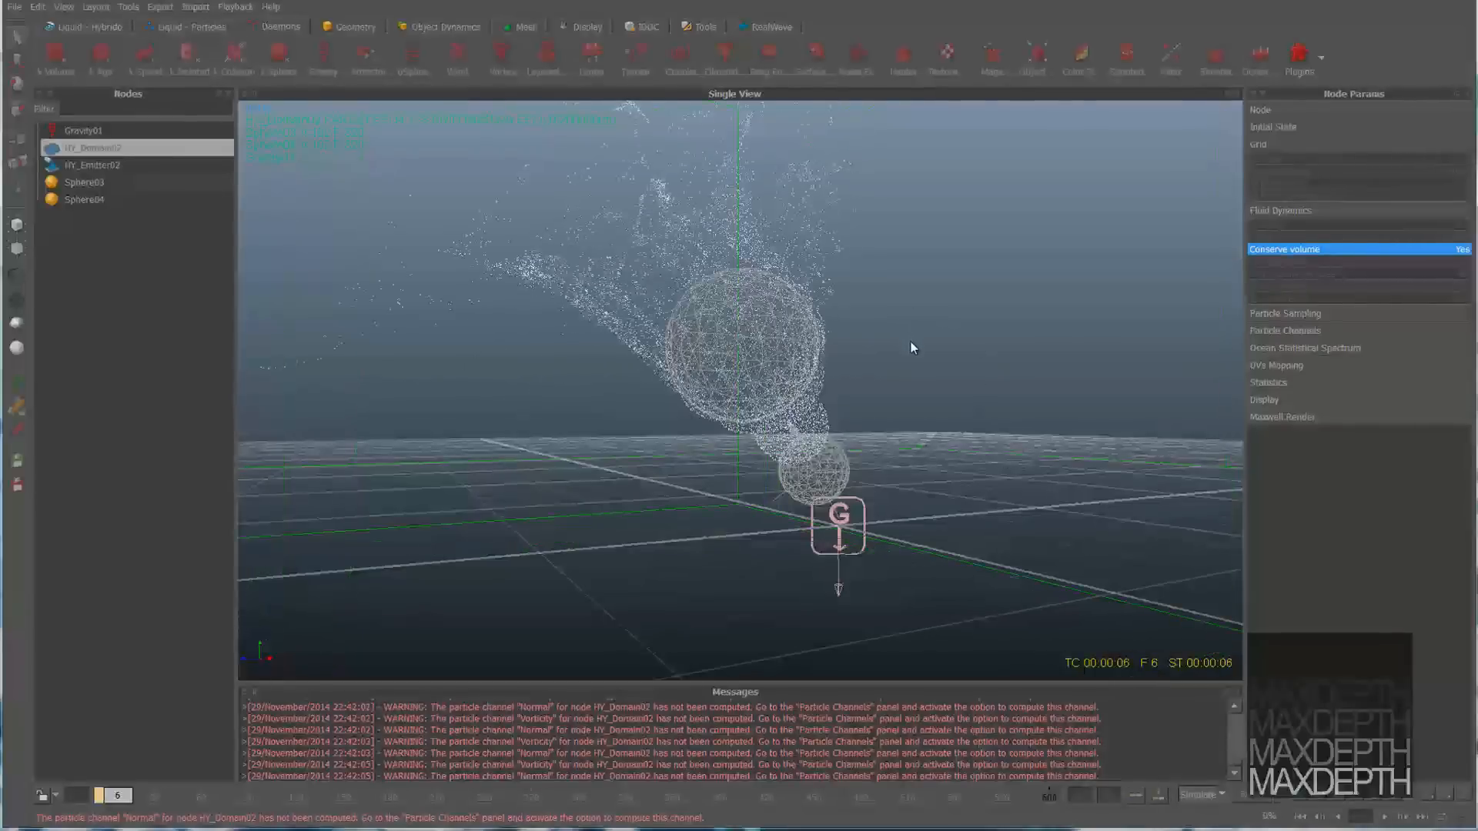
{"action": "right_click_drag", "start_coordinate": [873, 327], "coordinate": [622, 389], "text": "alt"}
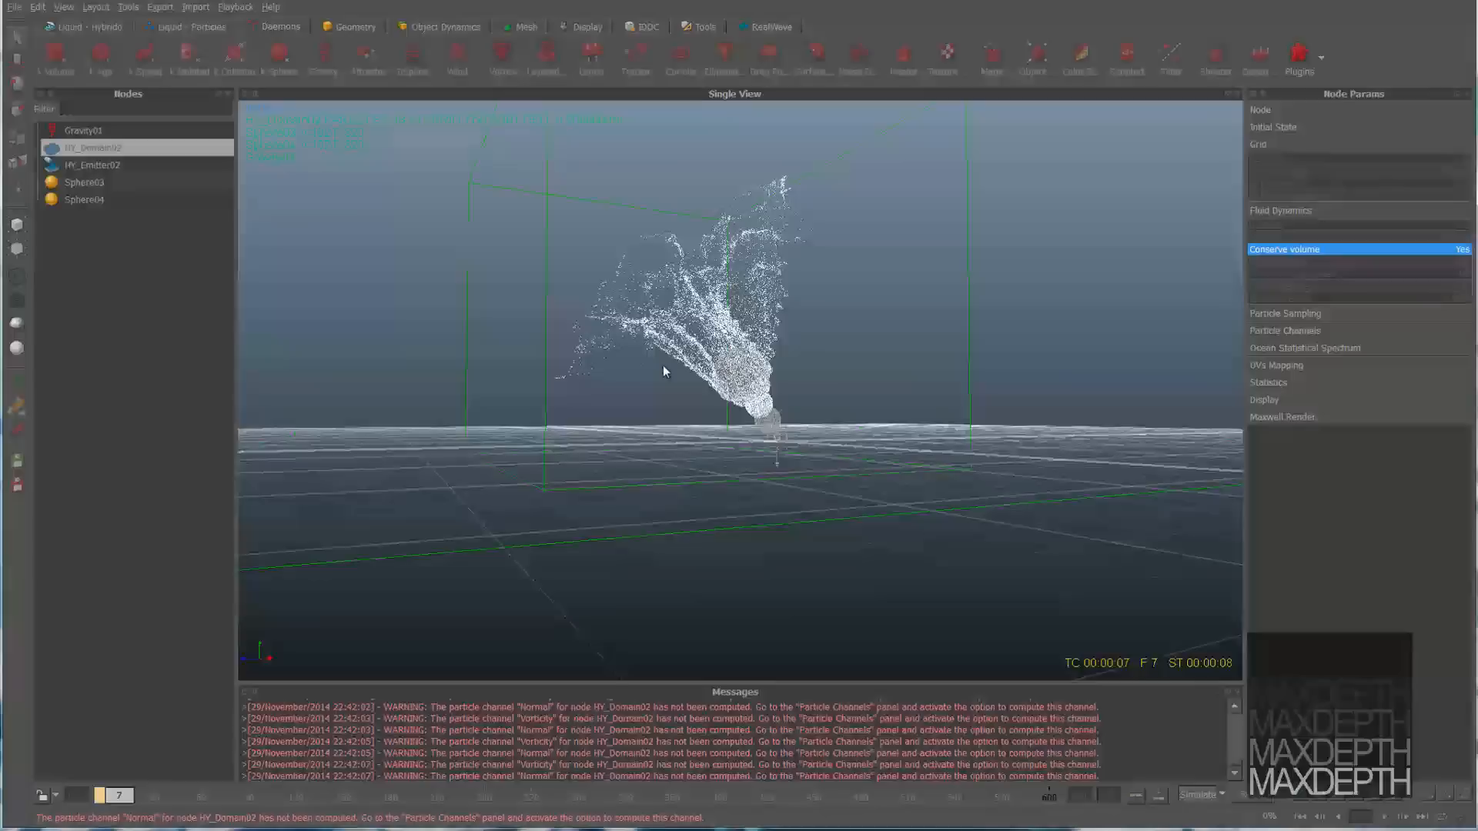
{"action": "left_click_drag", "start_coordinate": [622, 390], "coordinate": [660, 237], "text": "alt"}
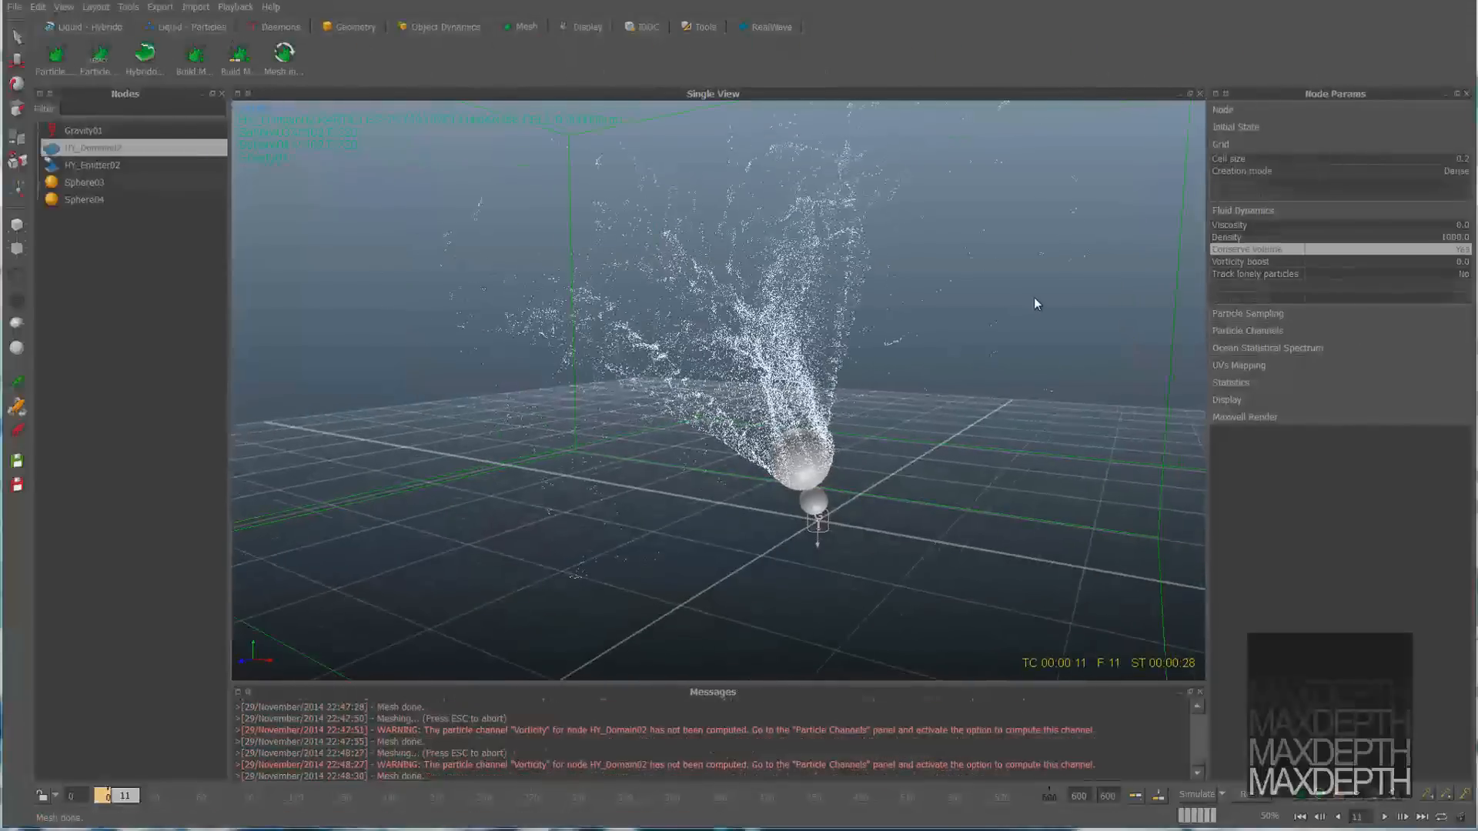
{"action": "left_click", "coordinate": [1099, 340]}
{"action": "left_click_drag", "start_coordinate": [1005, 357], "coordinate": [886, 334], "text": "alt"}
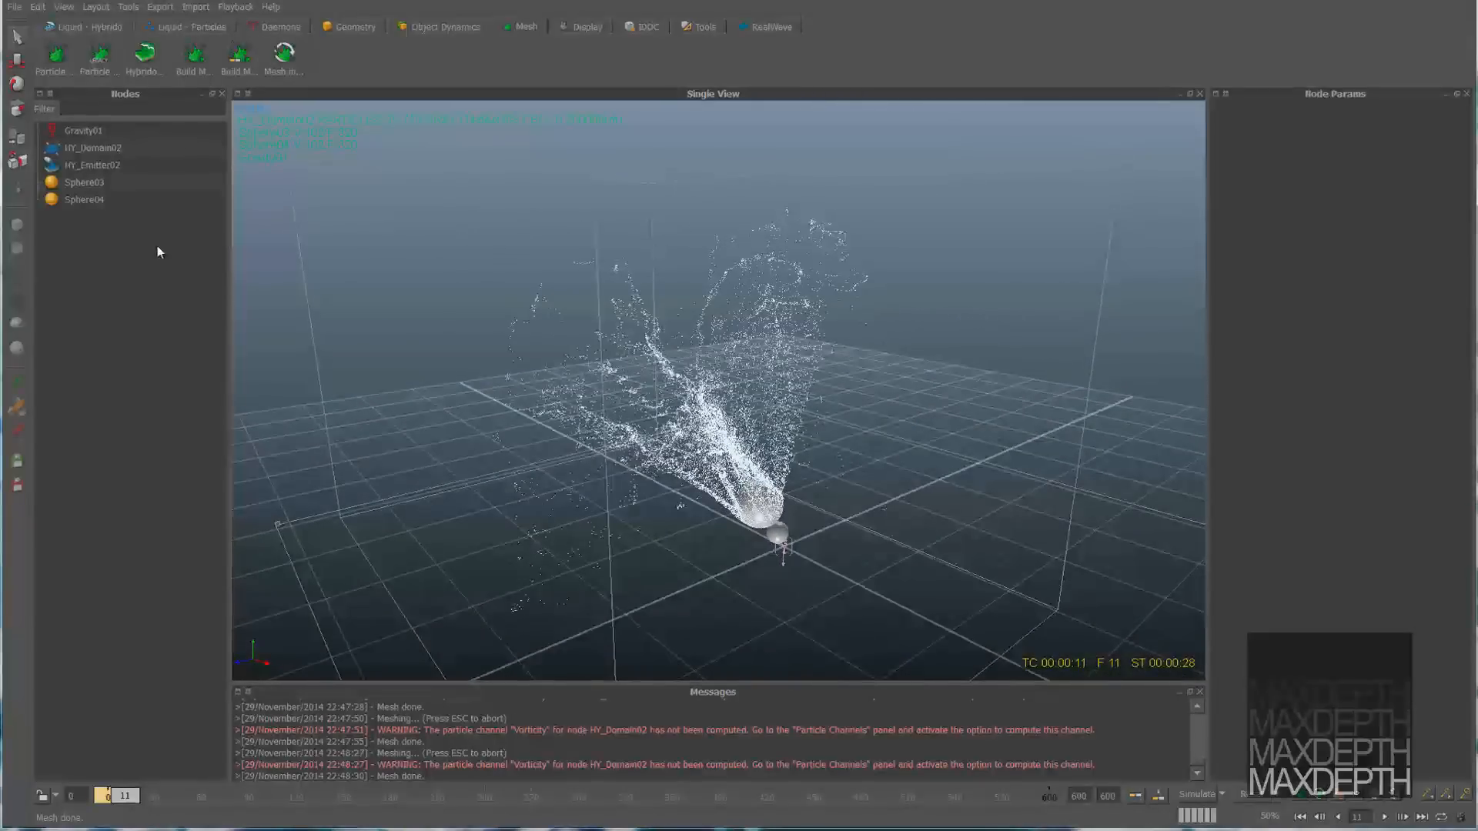
Step: Add a Hybrido mesh and switch its export from the .bin mesh cache to the Alembic (.abc) mesh cache
{"action": "left_click", "coordinate": [148, 60]}
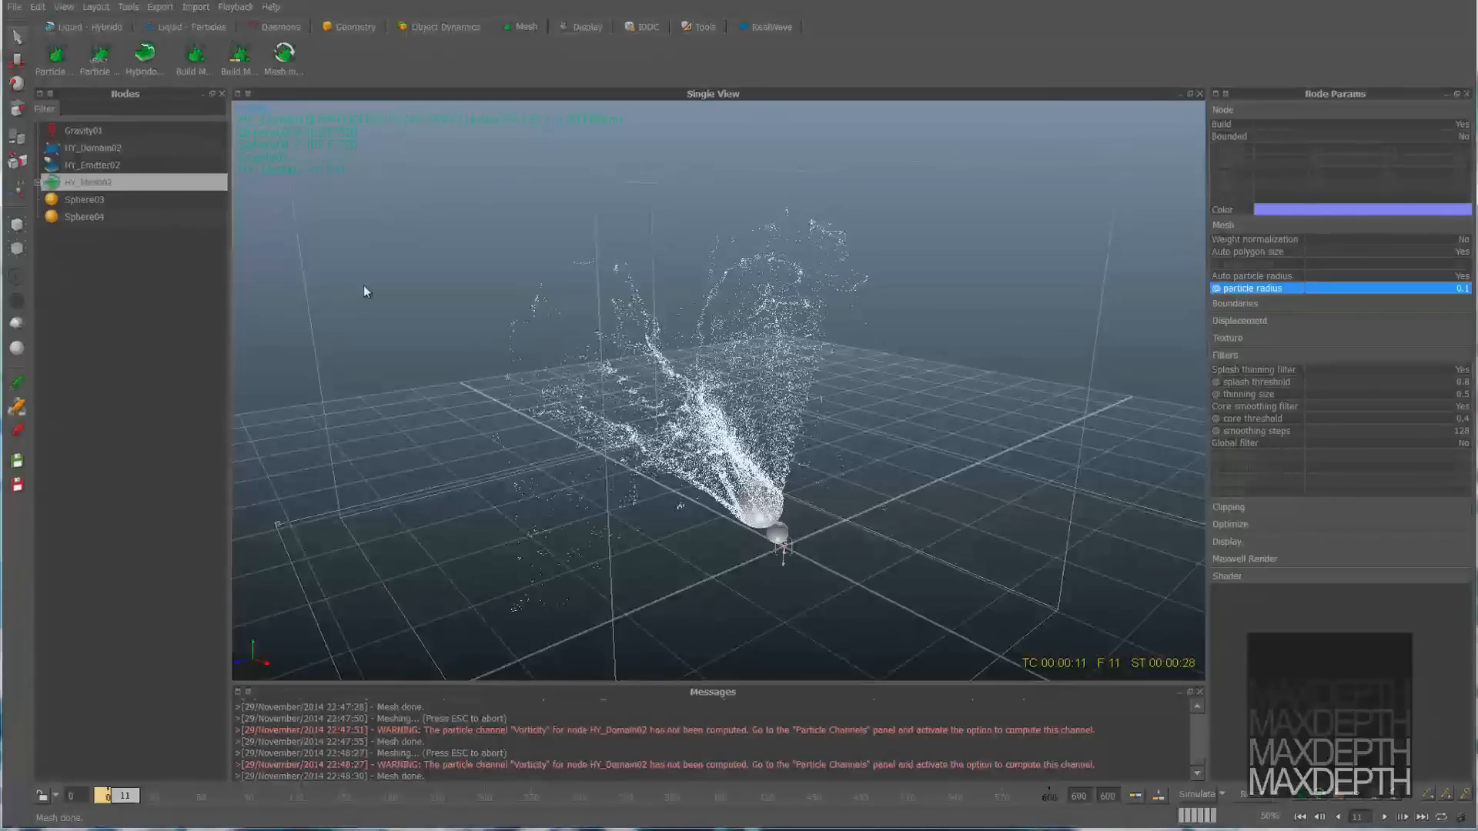
{"action": "left_click", "coordinate": [162, 8]}
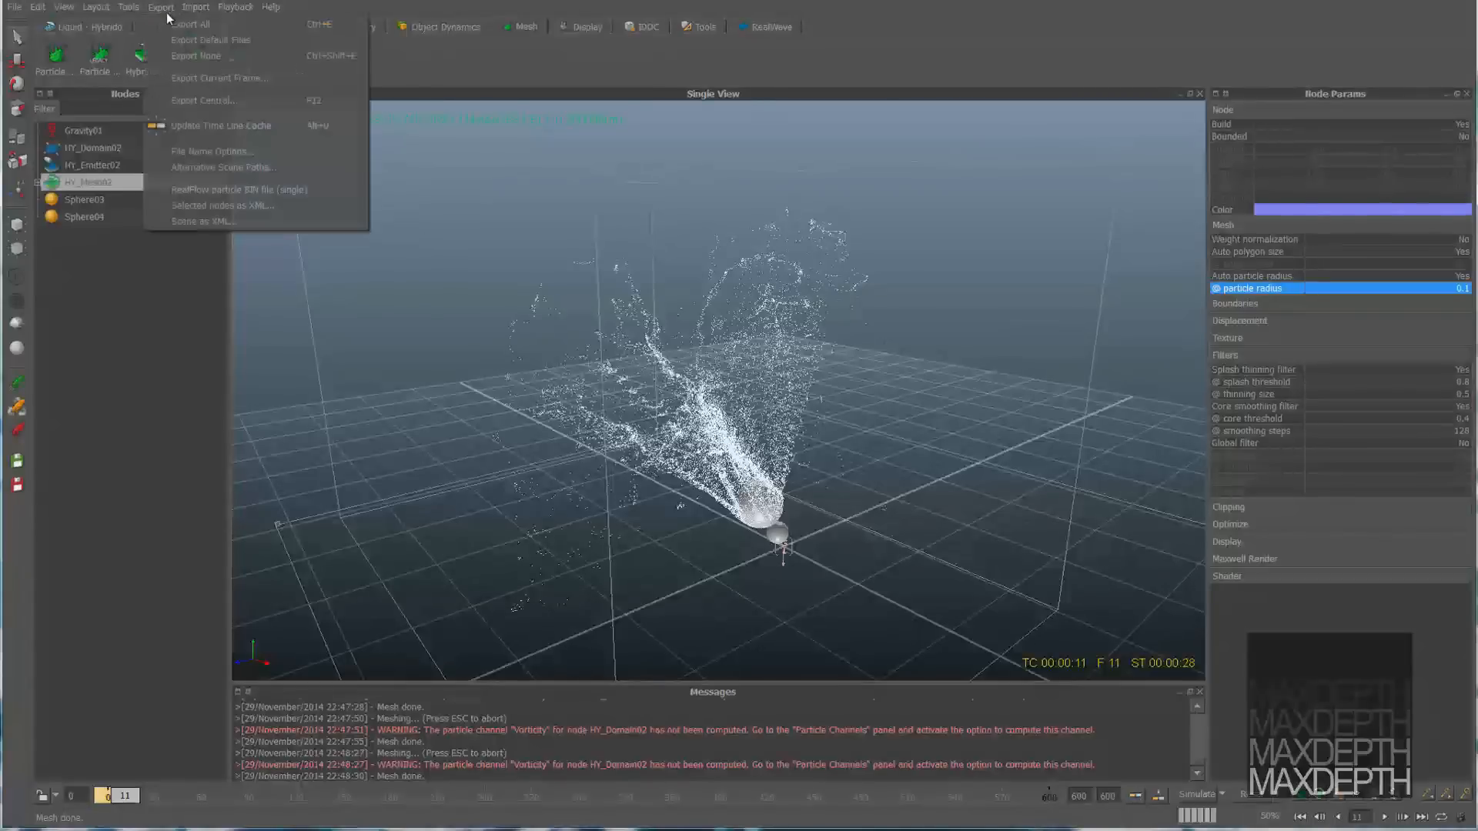
{"action": "left_click", "coordinate": [250, 100]}
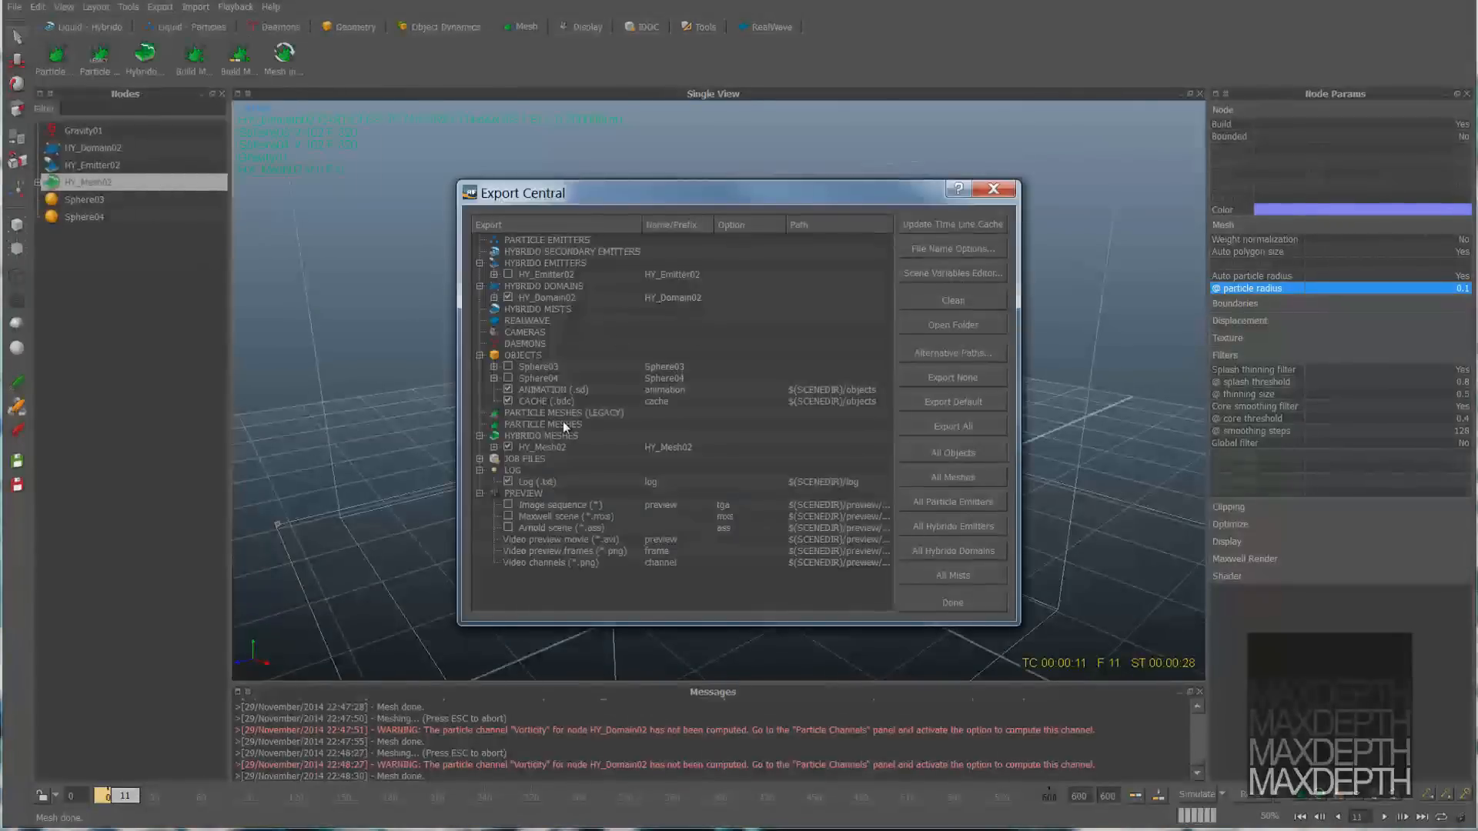
{"action": "left_click", "coordinate": [494, 447]}
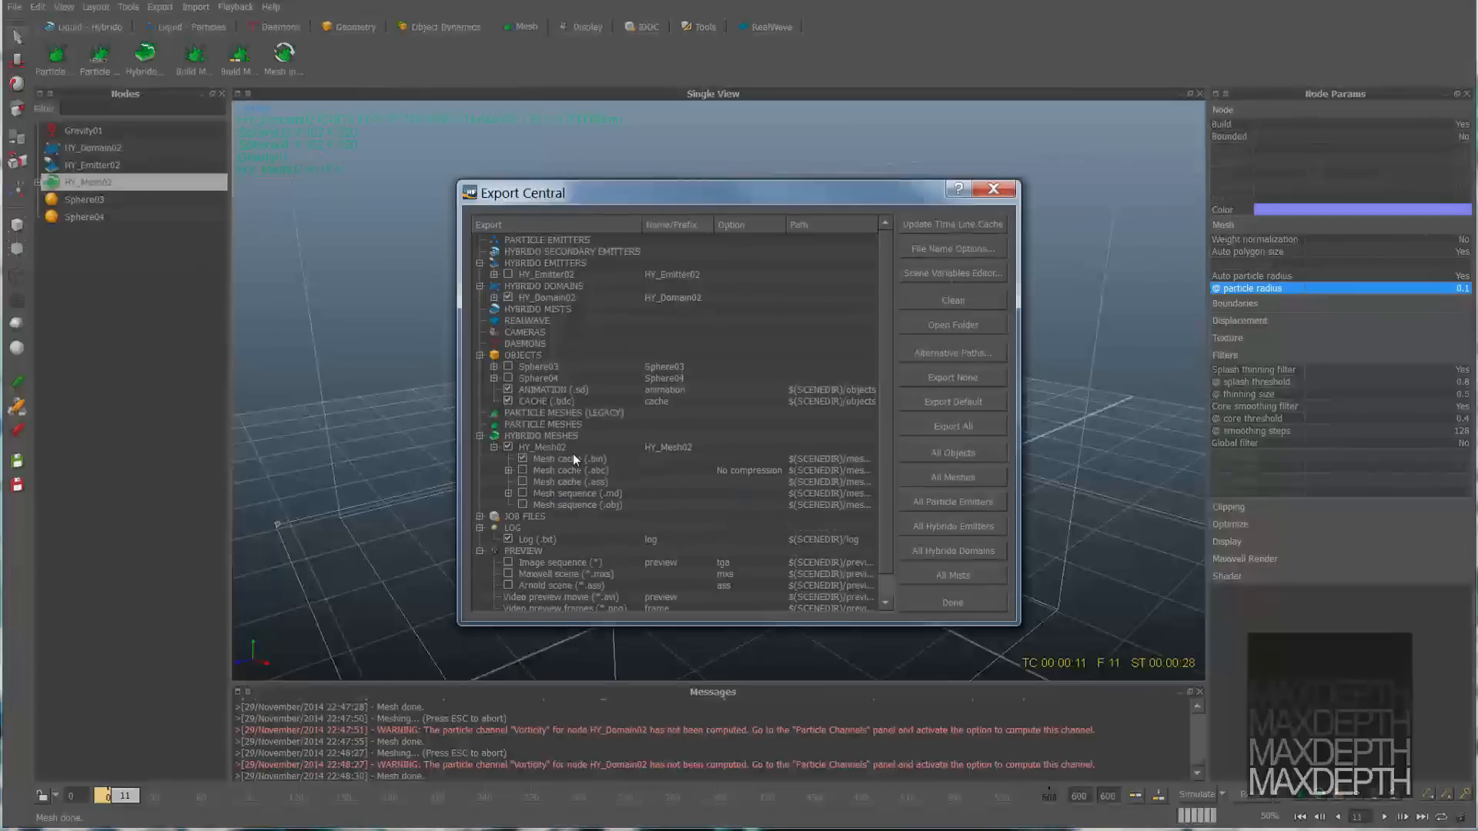
{"action": "left_click", "coordinate": [523, 458]}
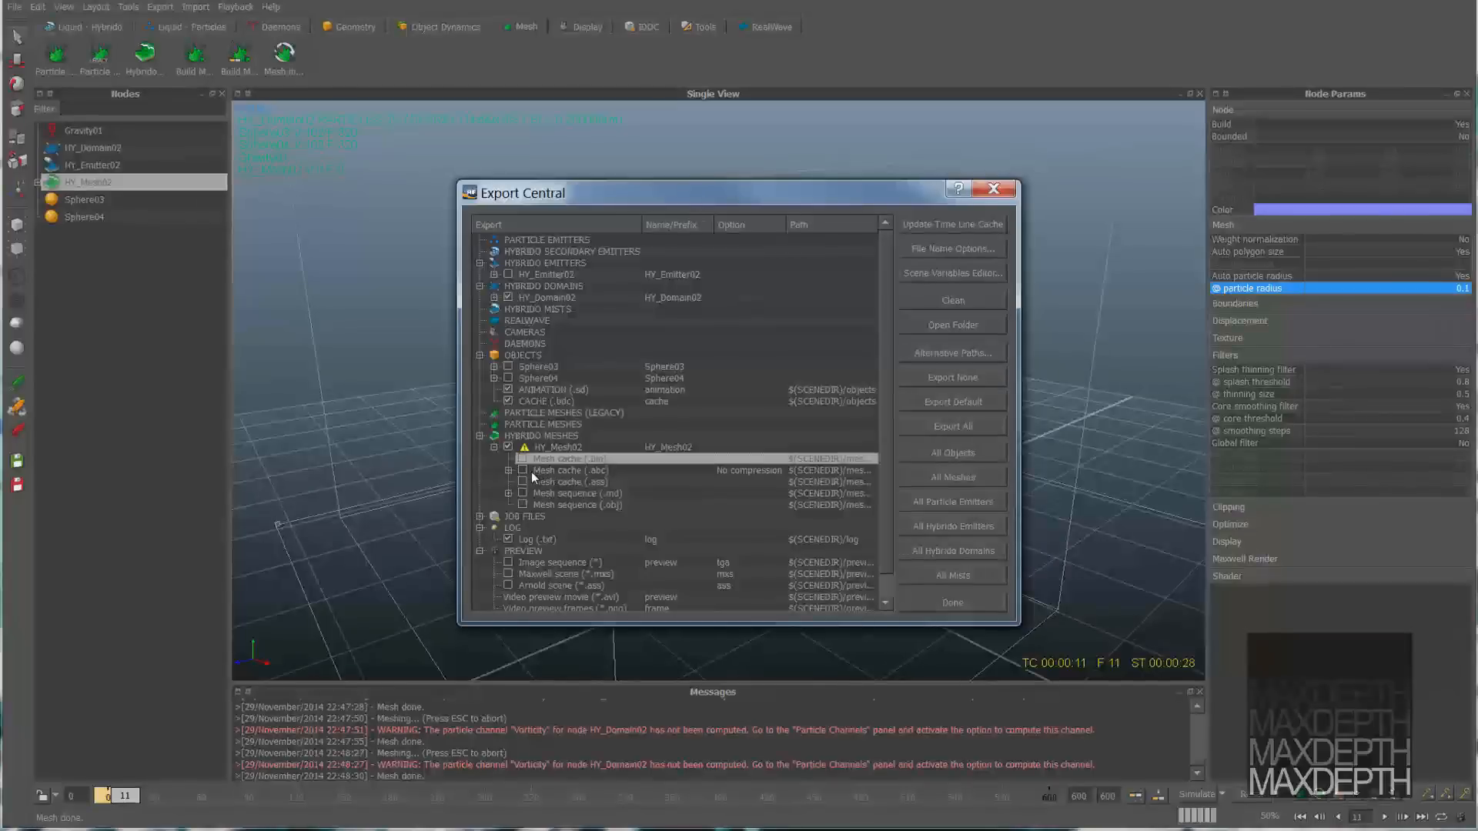
{"action": "left_click", "coordinate": [524, 470]}
{"action": "left_click", "coordinate": [508, 470]}
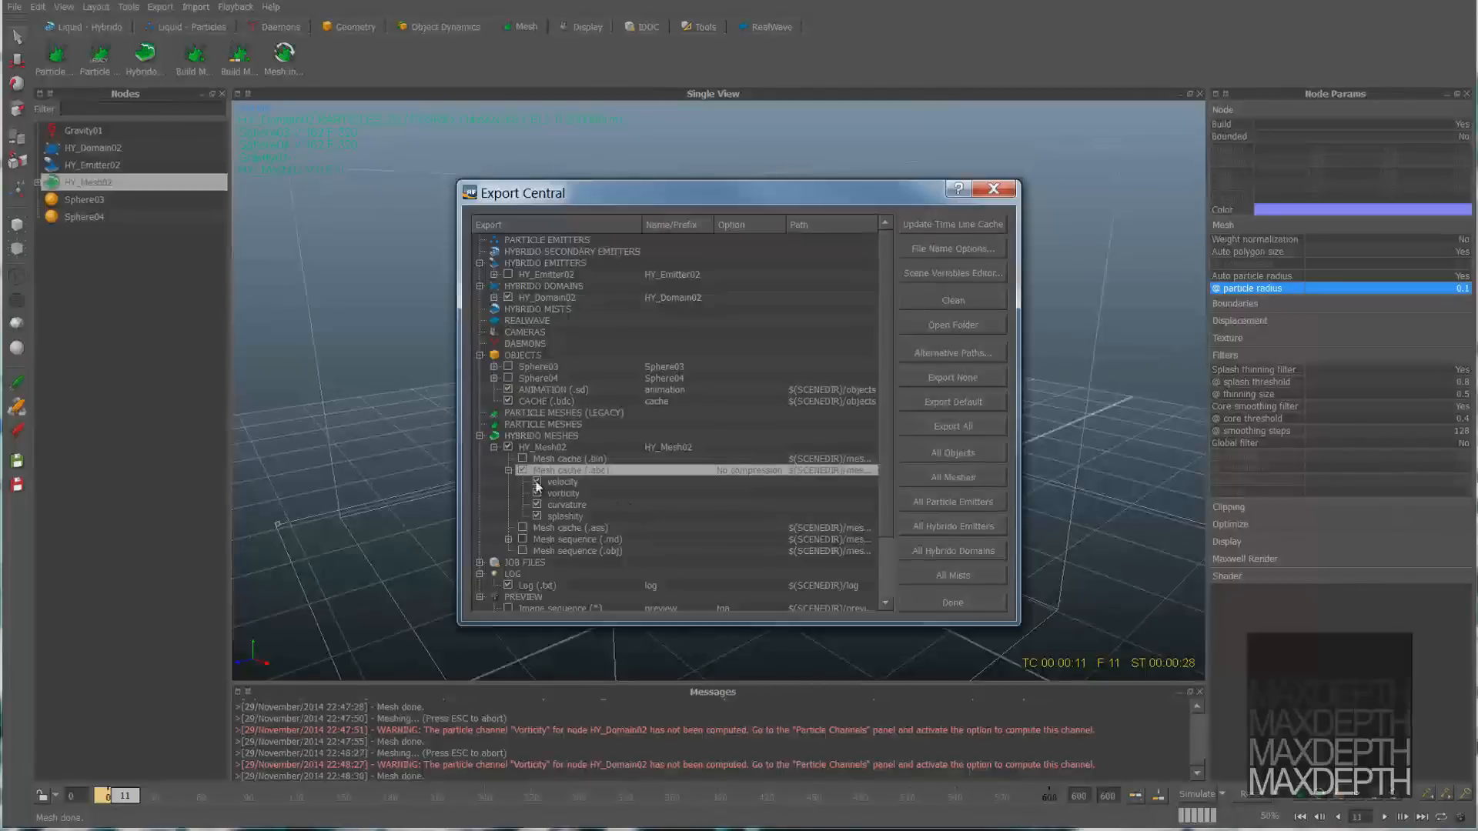
{"action": "left_click", "coordinate": [939, 601]}
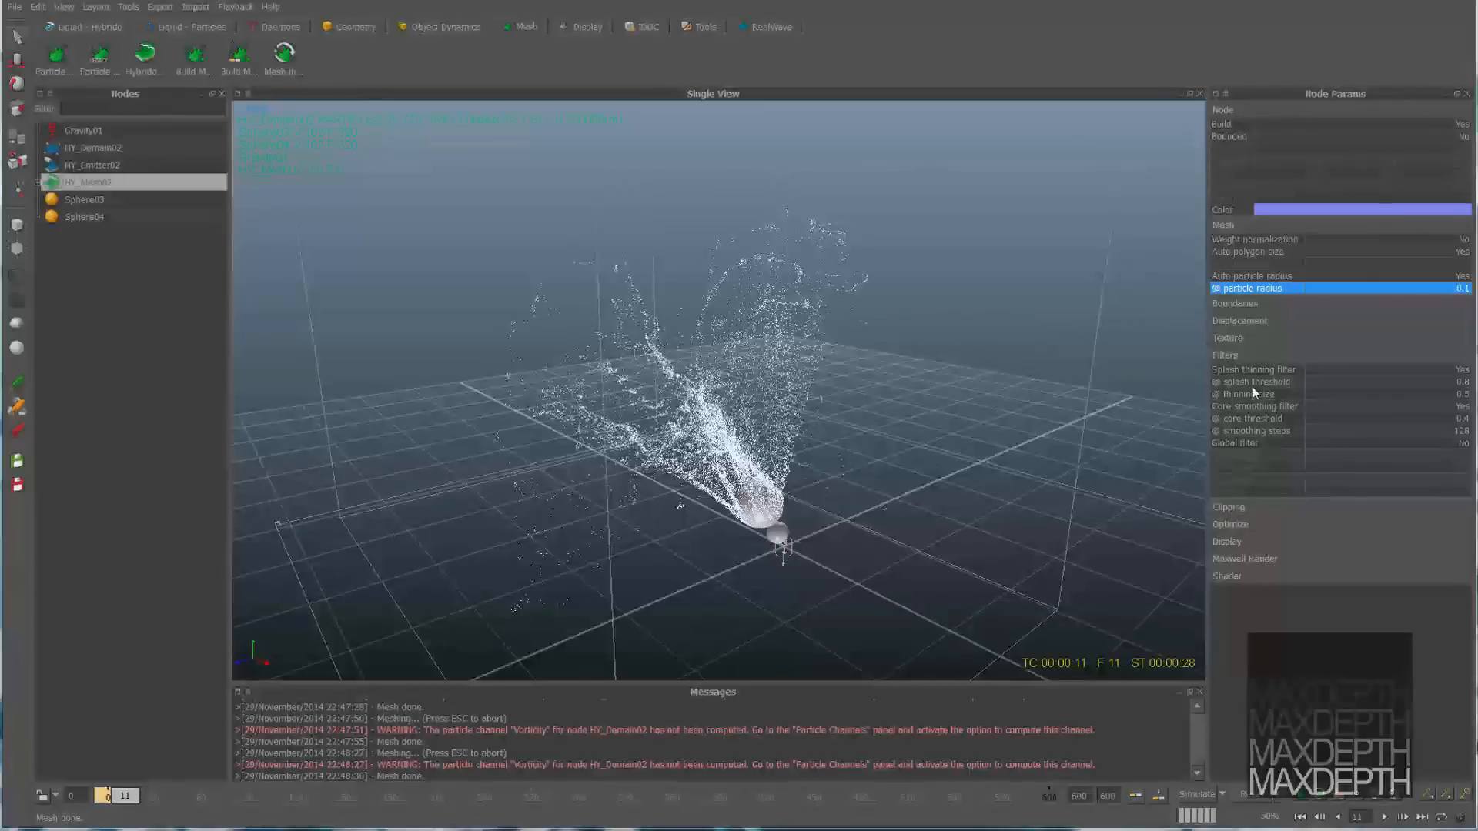
Step: Turn off automatic polygon size and particle radius for HY_Mesh02 and set both values to 0.075
{"action": "left_click", "coordinate": [1461, 252]}
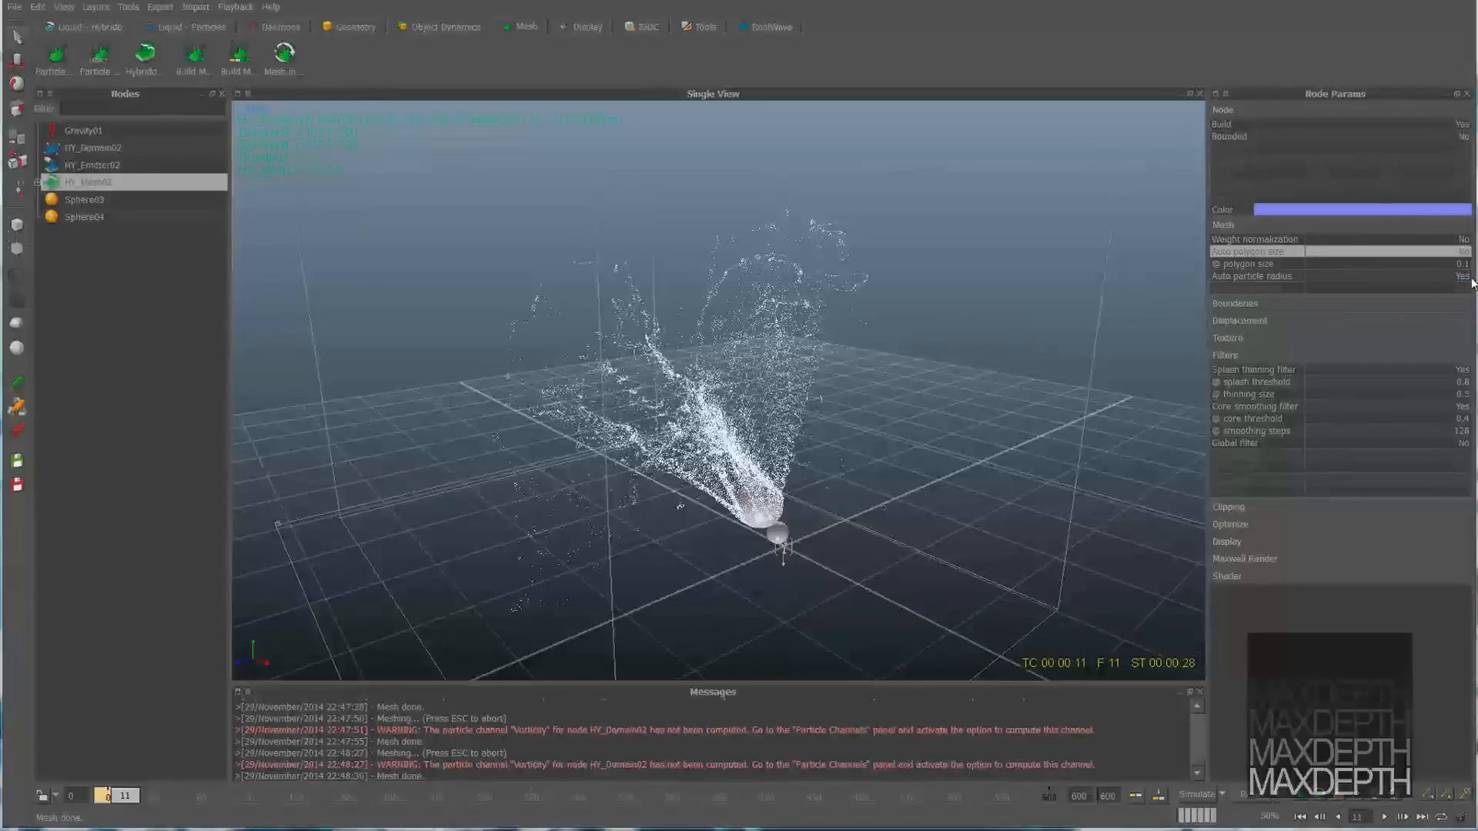
{"action": "left_click", "coordinate": [1462, 277]}
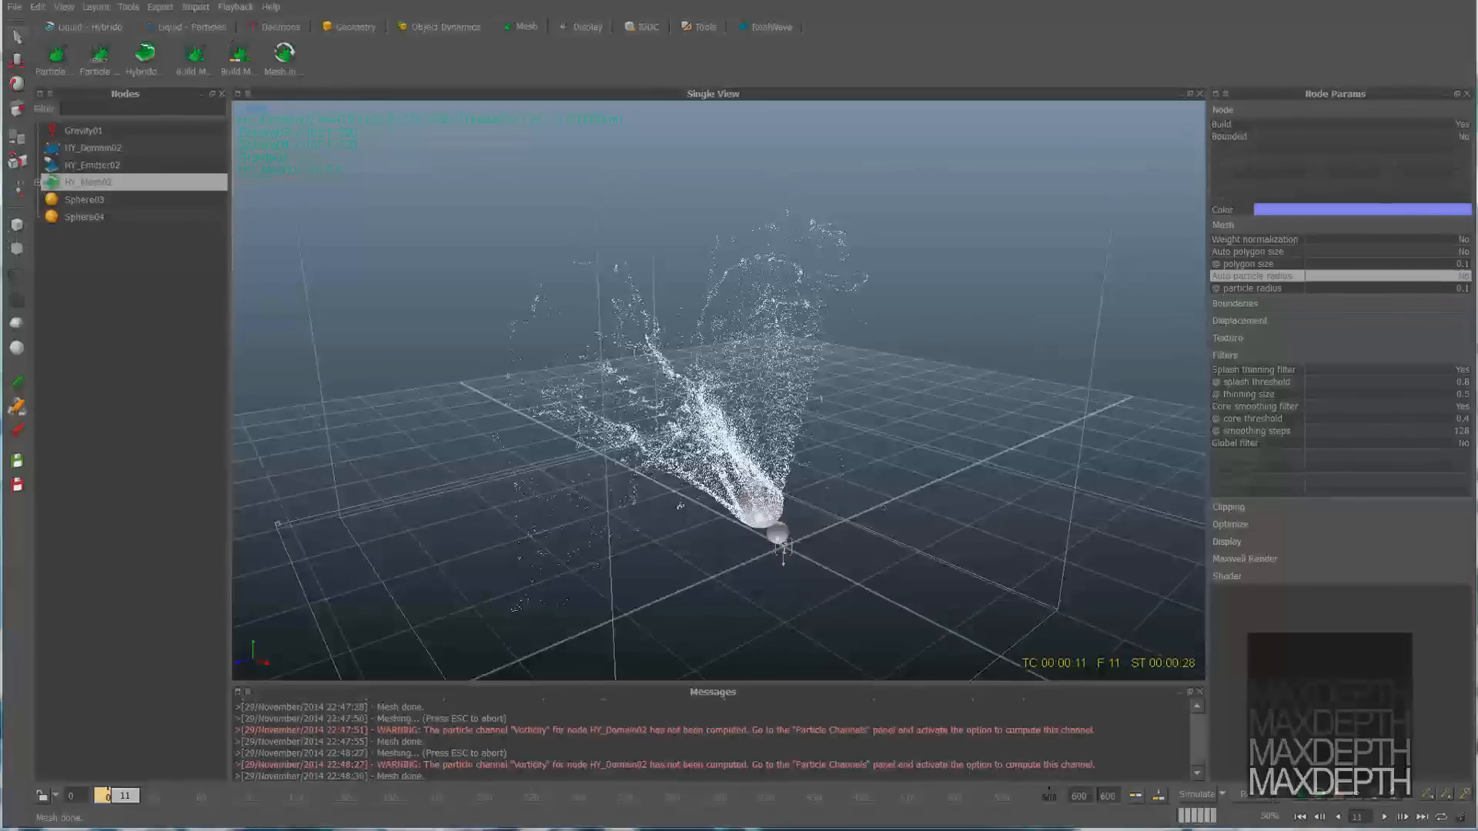
{"action": "left_click", "coordinate": [1461, 264]}
{"action": "key", "text": "BackSpace"}
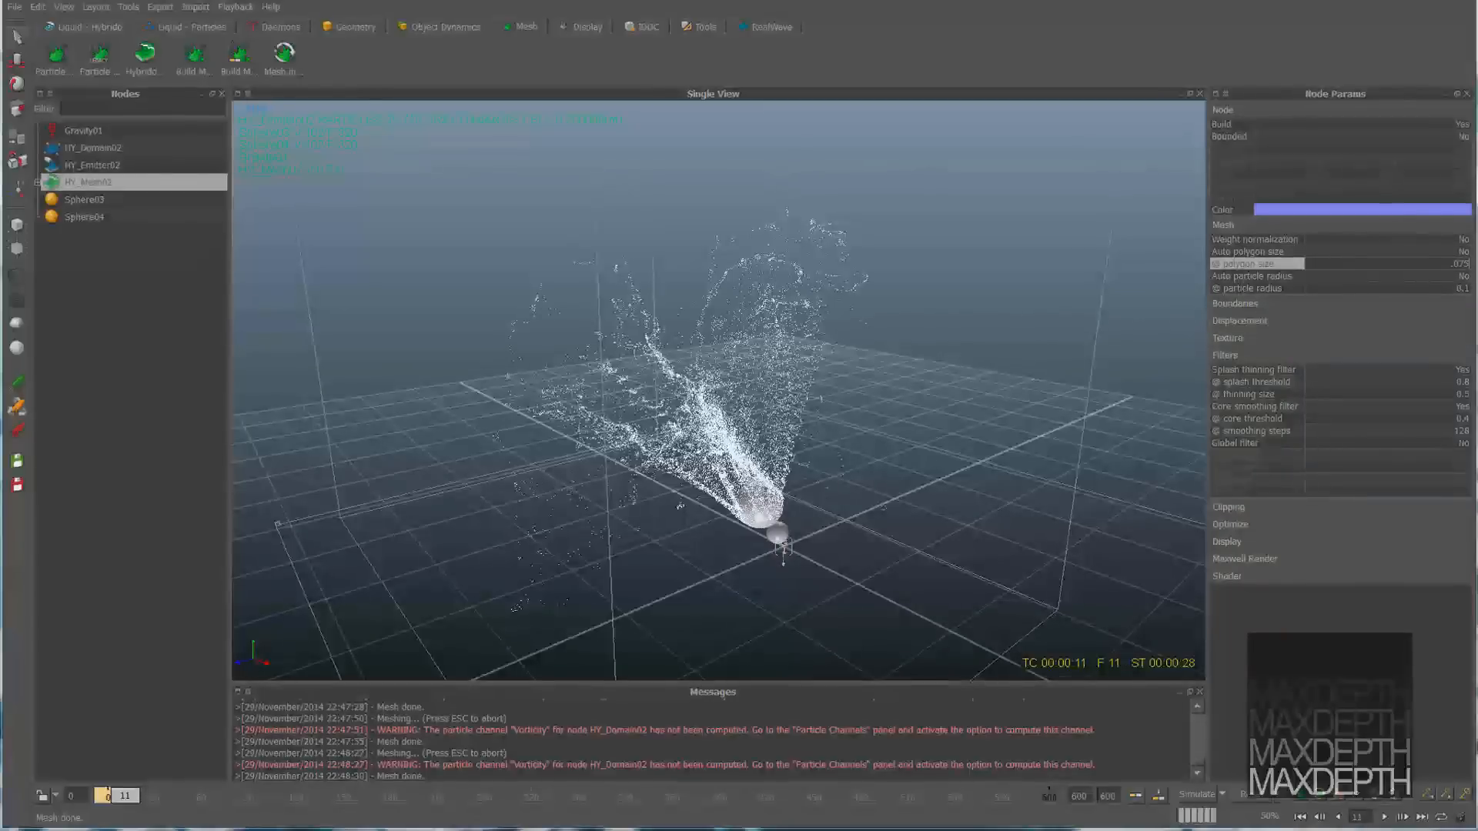
{"action": "key", "text": "Return"}
{"action": "left_click", "coordinate": [1462, 289]}
{"action": "type", "text": "."}
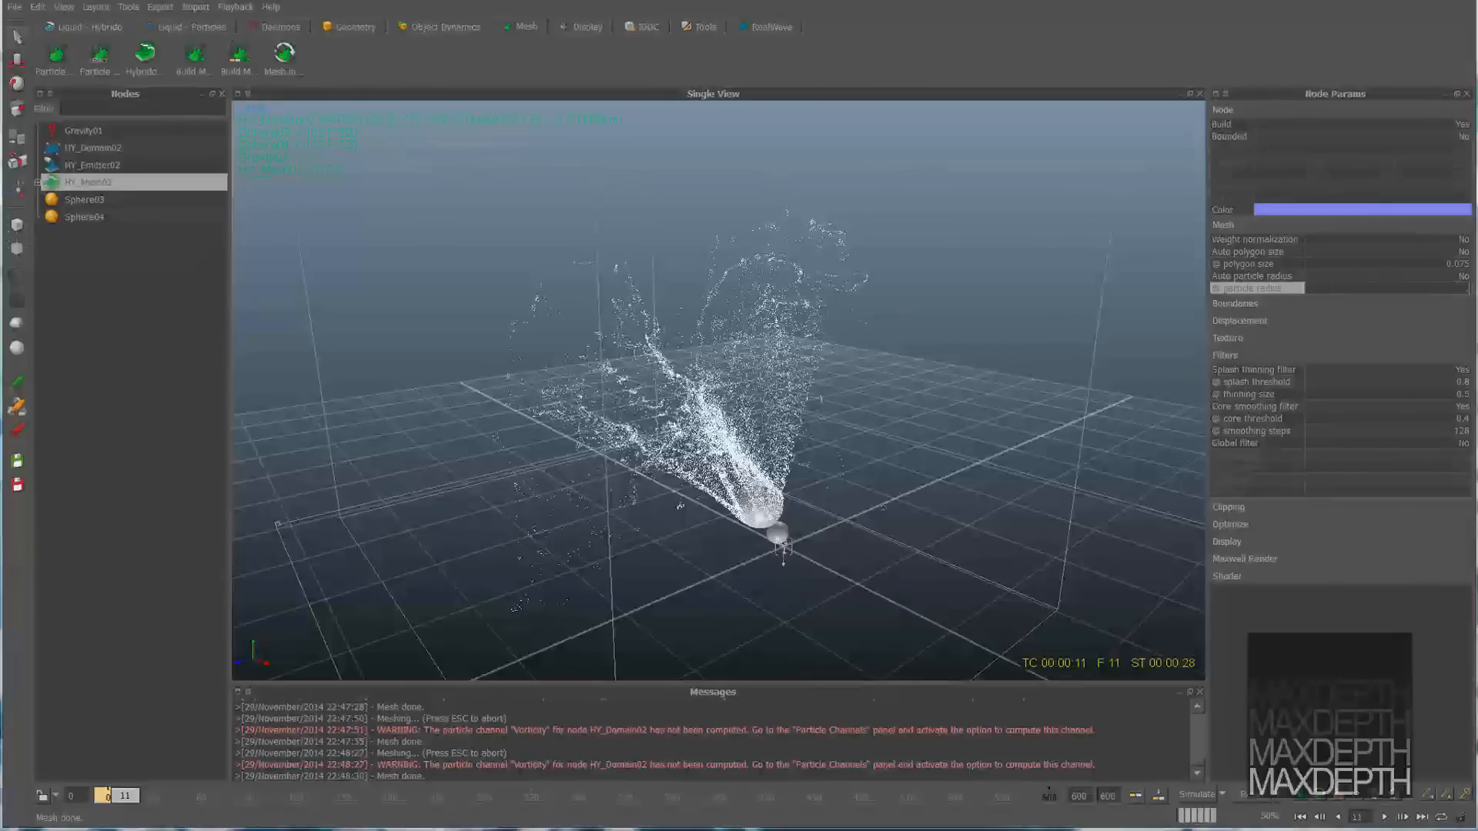
Step: Set HY_Mesh02's filters to thinning size 0.2, core threshold 0.2 and 256 smoothing steps
{"action": "left_click", "coordinate": [1458, 394]}
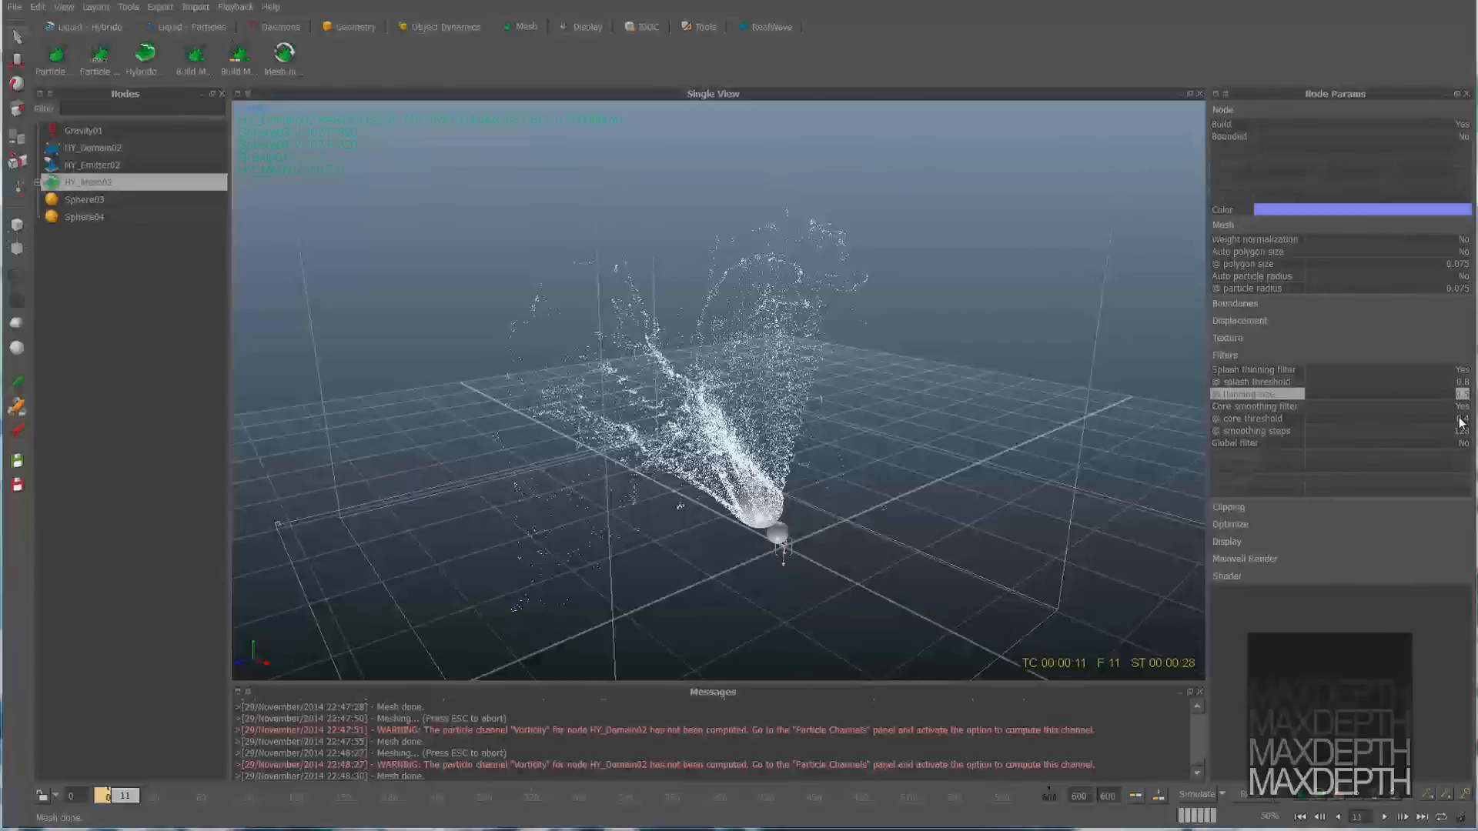
{"action": "type", "text": ".2"}
{"action": "left_click", "coordinate": [1455, 419]}
{"action": "type", "text": ".2"}
{"action": "left_click", "coordinate": [1453, 432]}
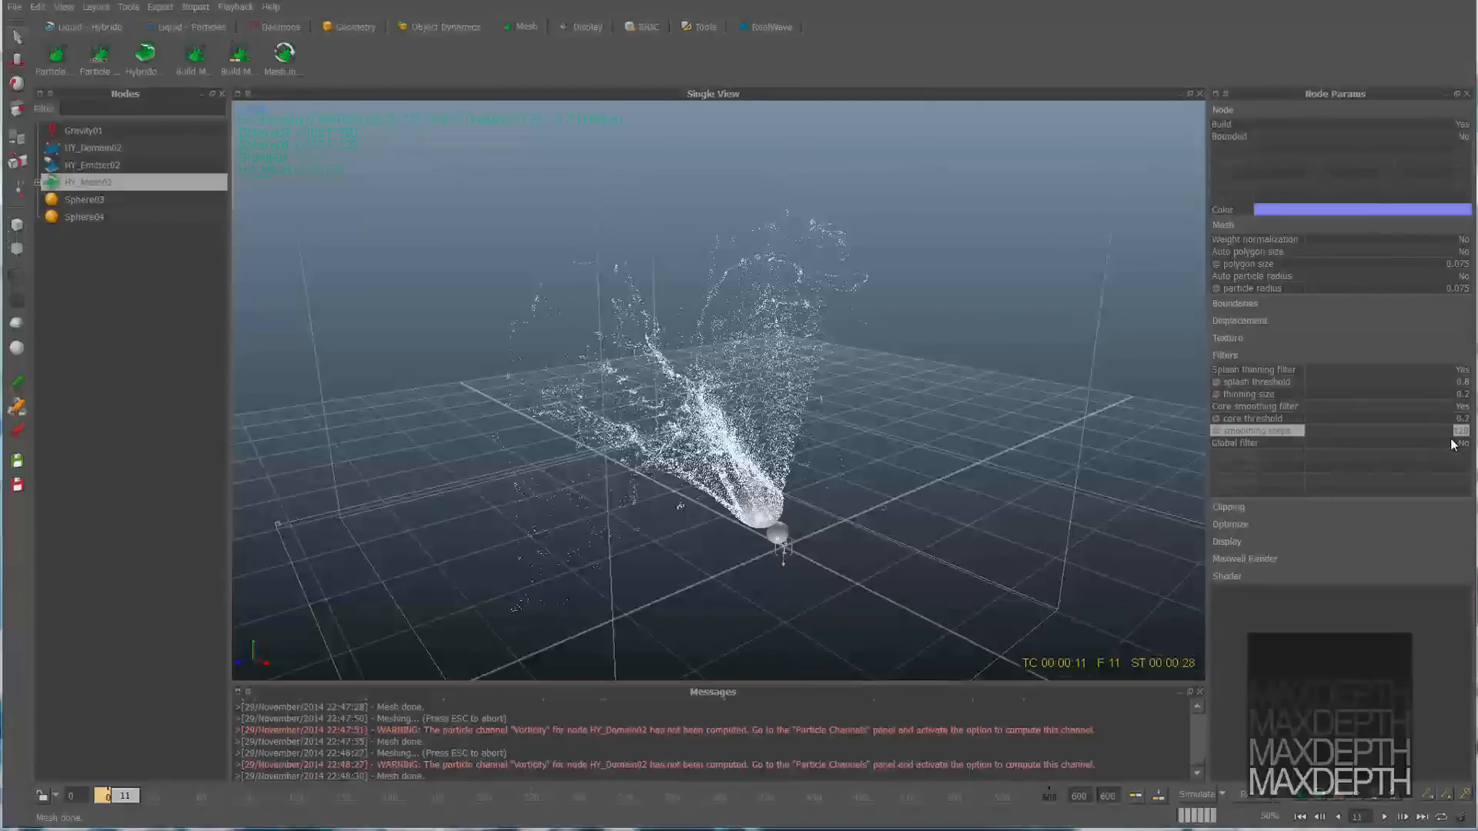
{"action": "type", "text": "256"}
{"action": "key", "text": "Return"}
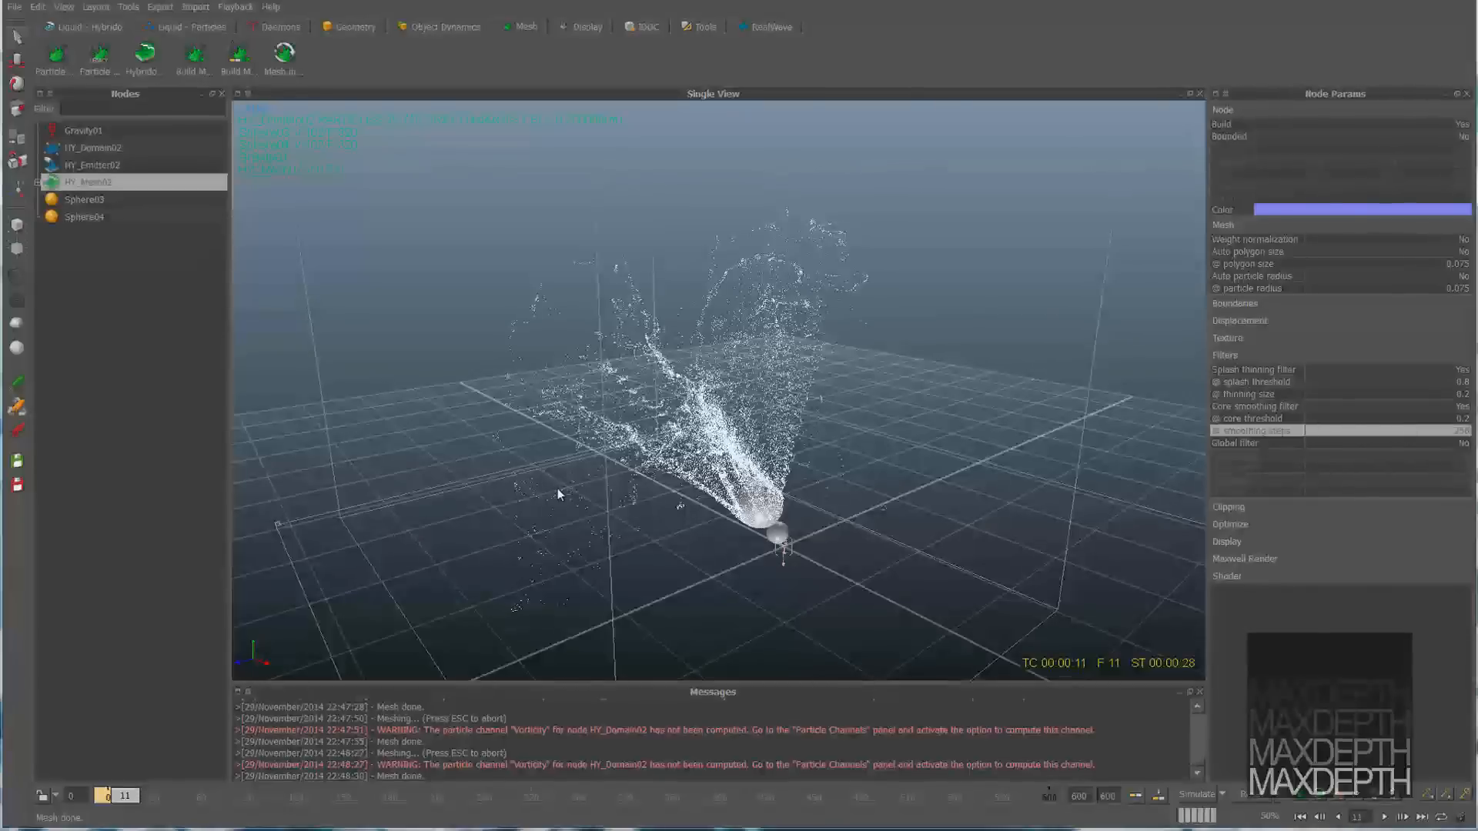
Step: Build HY_Mesh02 at frame 11 and hide HY_Domain02 to view only the meshed splash
{"action": "right_click", "coordinate": [133, 183]}
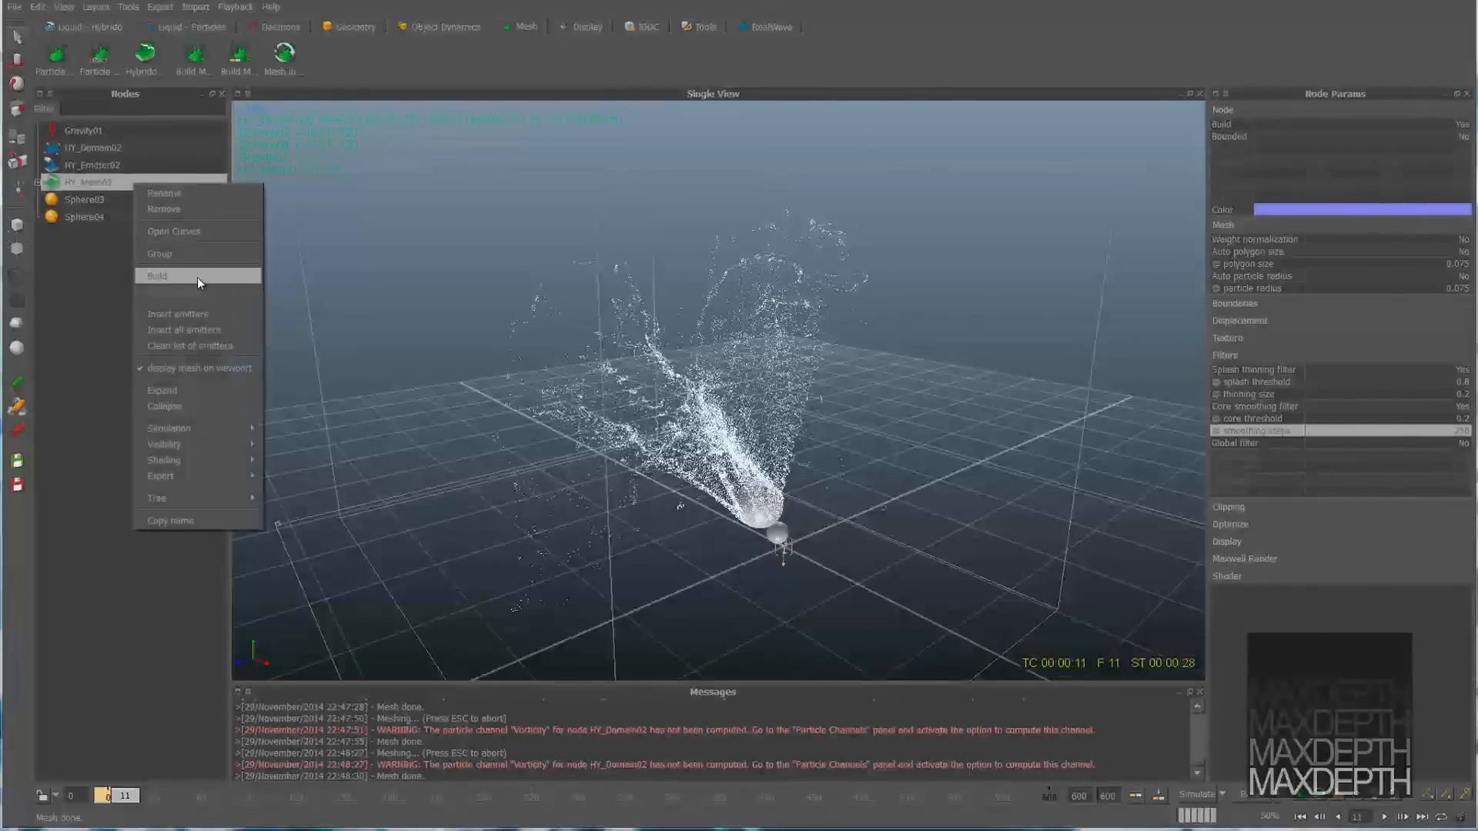
{"action": "left_click", "coordinate": [202, 280]}
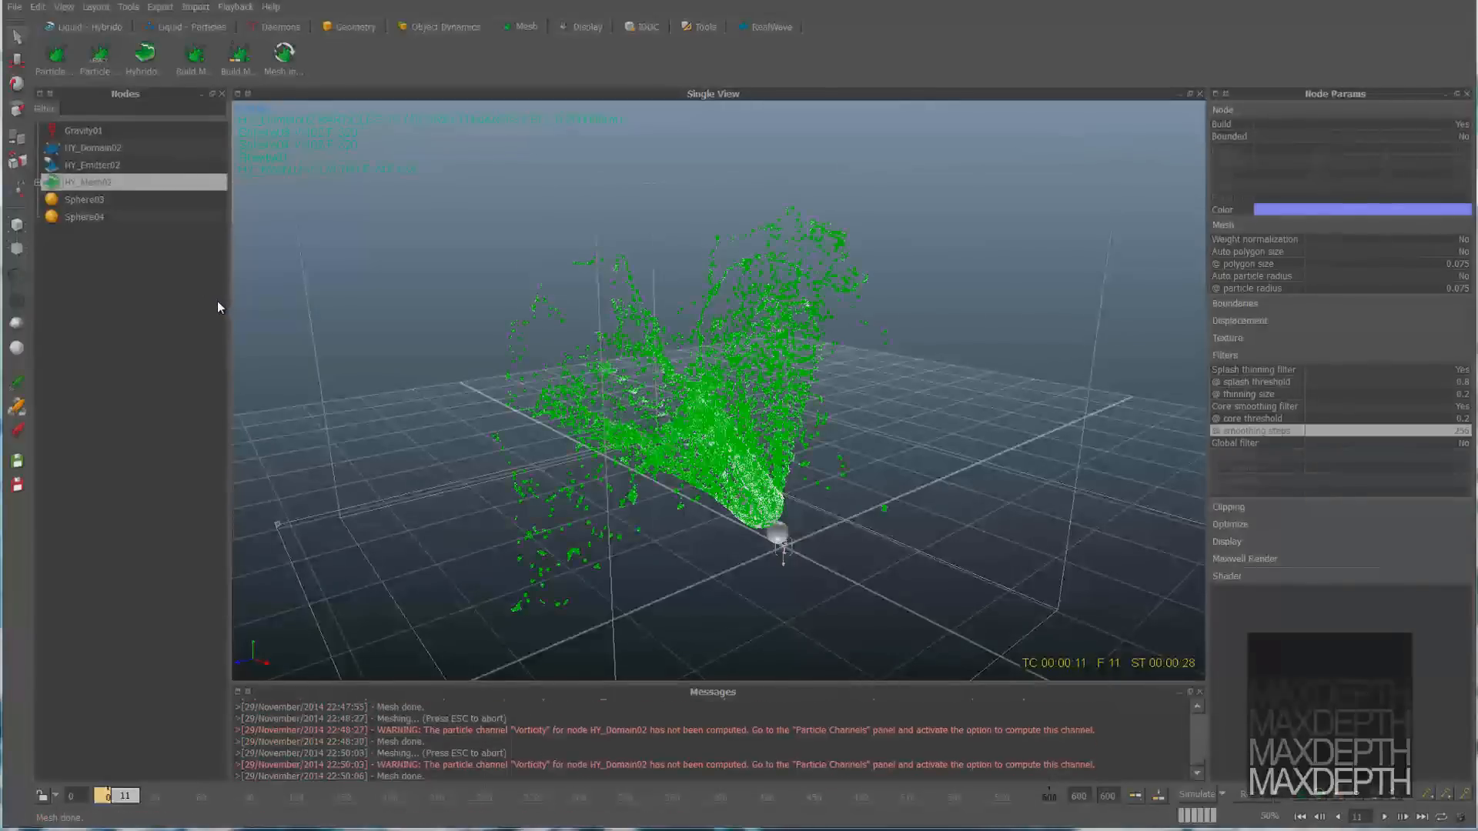
{"action": "left_click", "coordinate": [92, 152]}
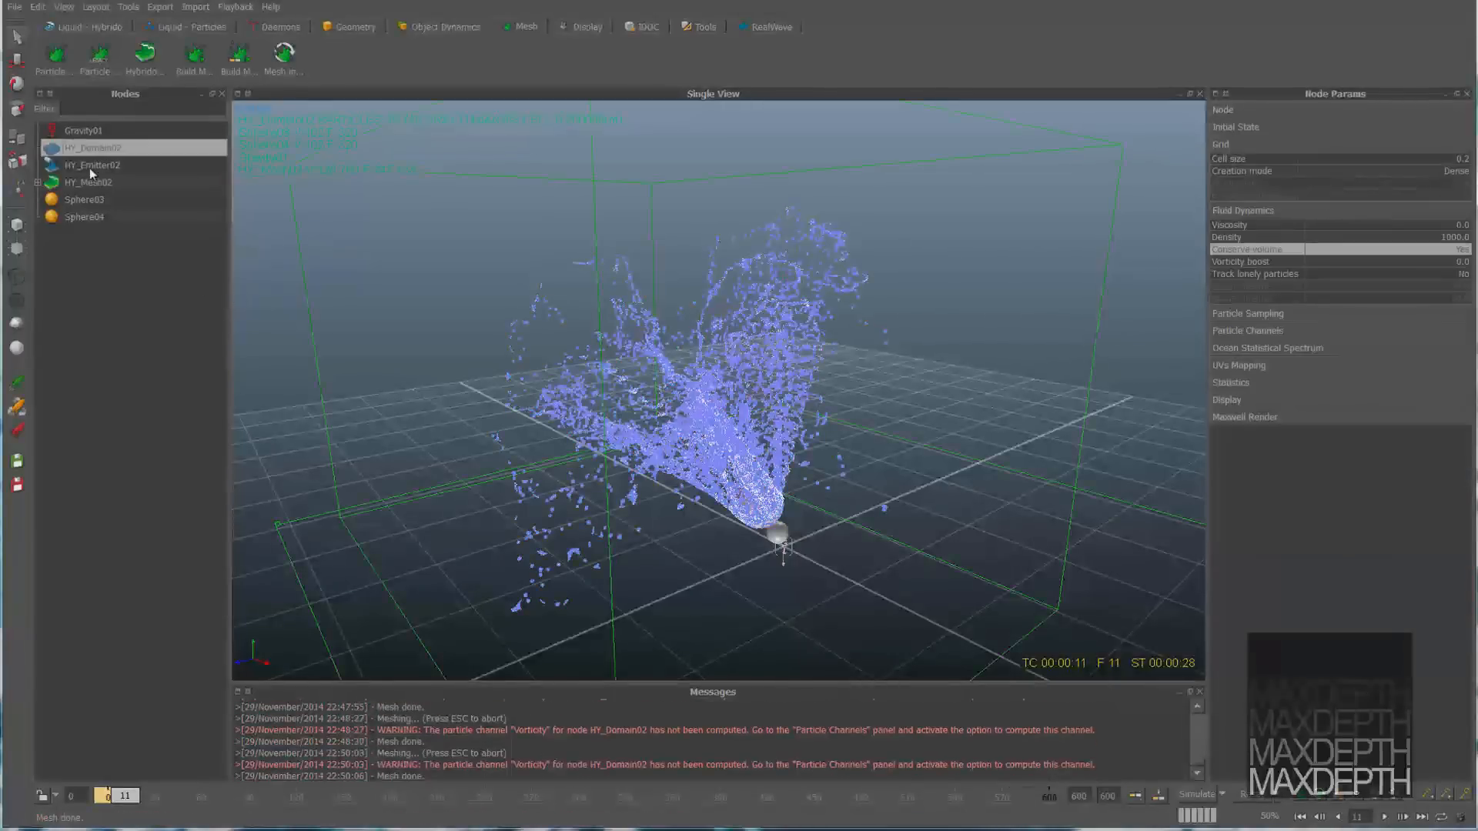
{"action": "left_click", "coordinate": [18, 248]}
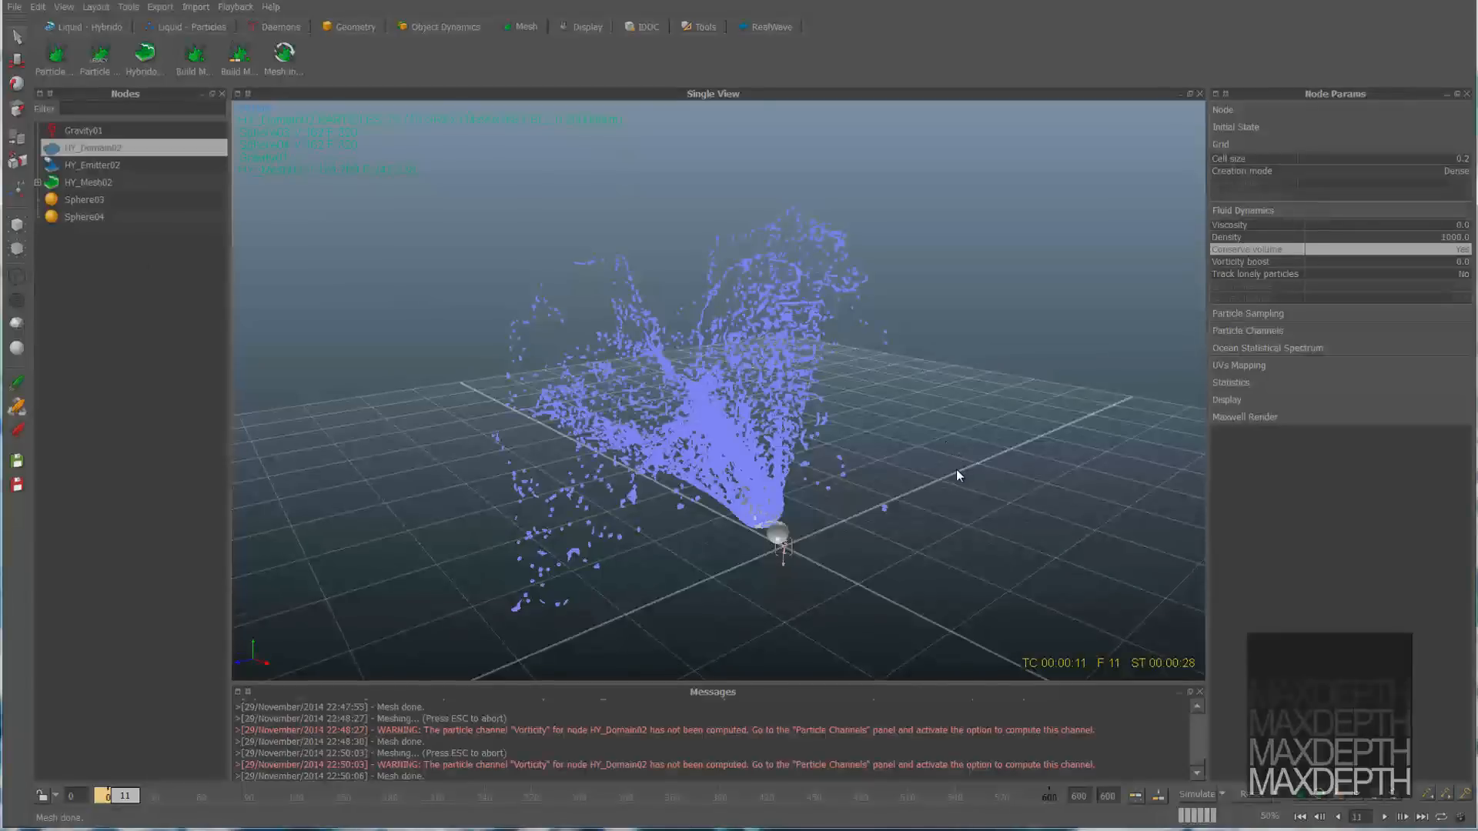
{"action": "key", "text": "0"}
{"action": "left_click", "coordinate": [974, 421]}
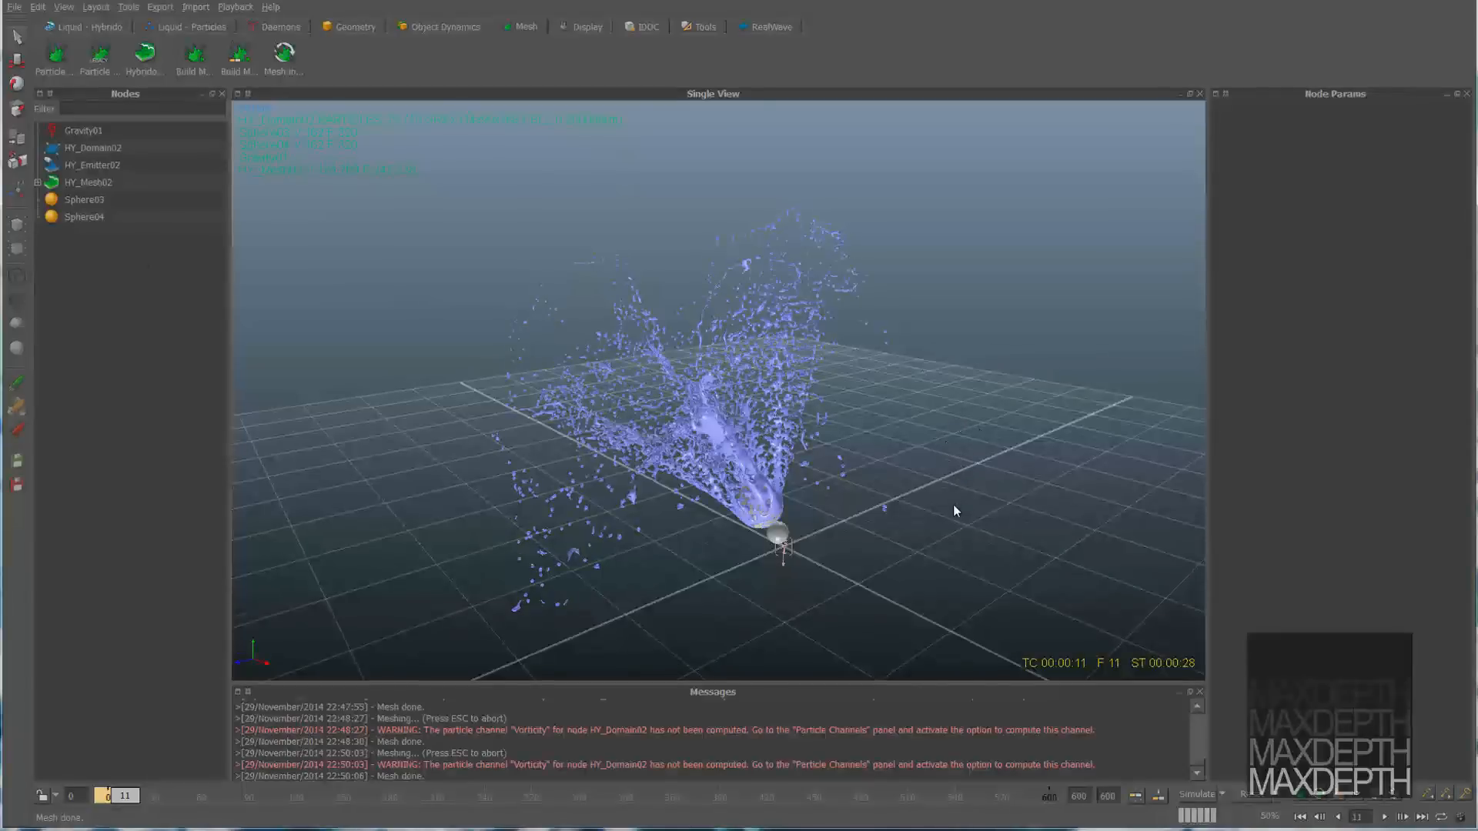
{"action": "left_click_drag", "start_coordinate": [955, 506], "coordinate": [835, 466], "text": "alt"}
{"action": "scroll", "coordinate": [895, 441], "scroll_direction": "up", "scroll_amount": 6}
{"action": "scroll", "coordinate": [916, 436], "scroll_direction": "down", "scroll_amount": 5}
{"action": "scroll", "coordinate": [973, 427], "scroll_direction": "down", "scroll_amount": 5}
{"action": "scroll", "coordinate": [885, 450], "scroll_direction": "up", "scroll_amount": 3}
Step: Set HY_Mesh02's particle radius to 0.125 and rebuild the mesh
{"action": "left_click", "coordinate": [132, 183]}
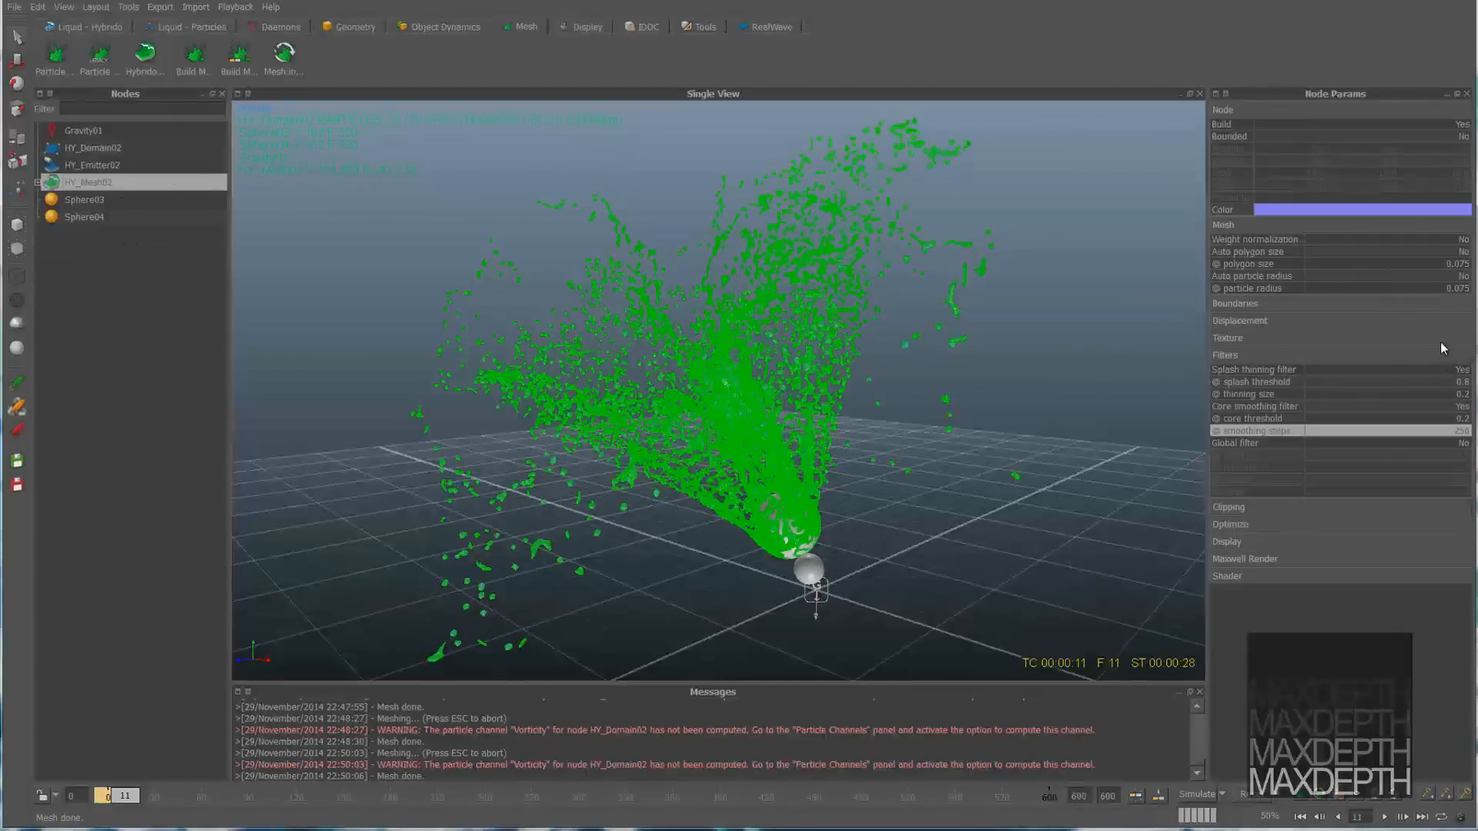
{"action": "double_click", "coordinate": [1459, 289]}
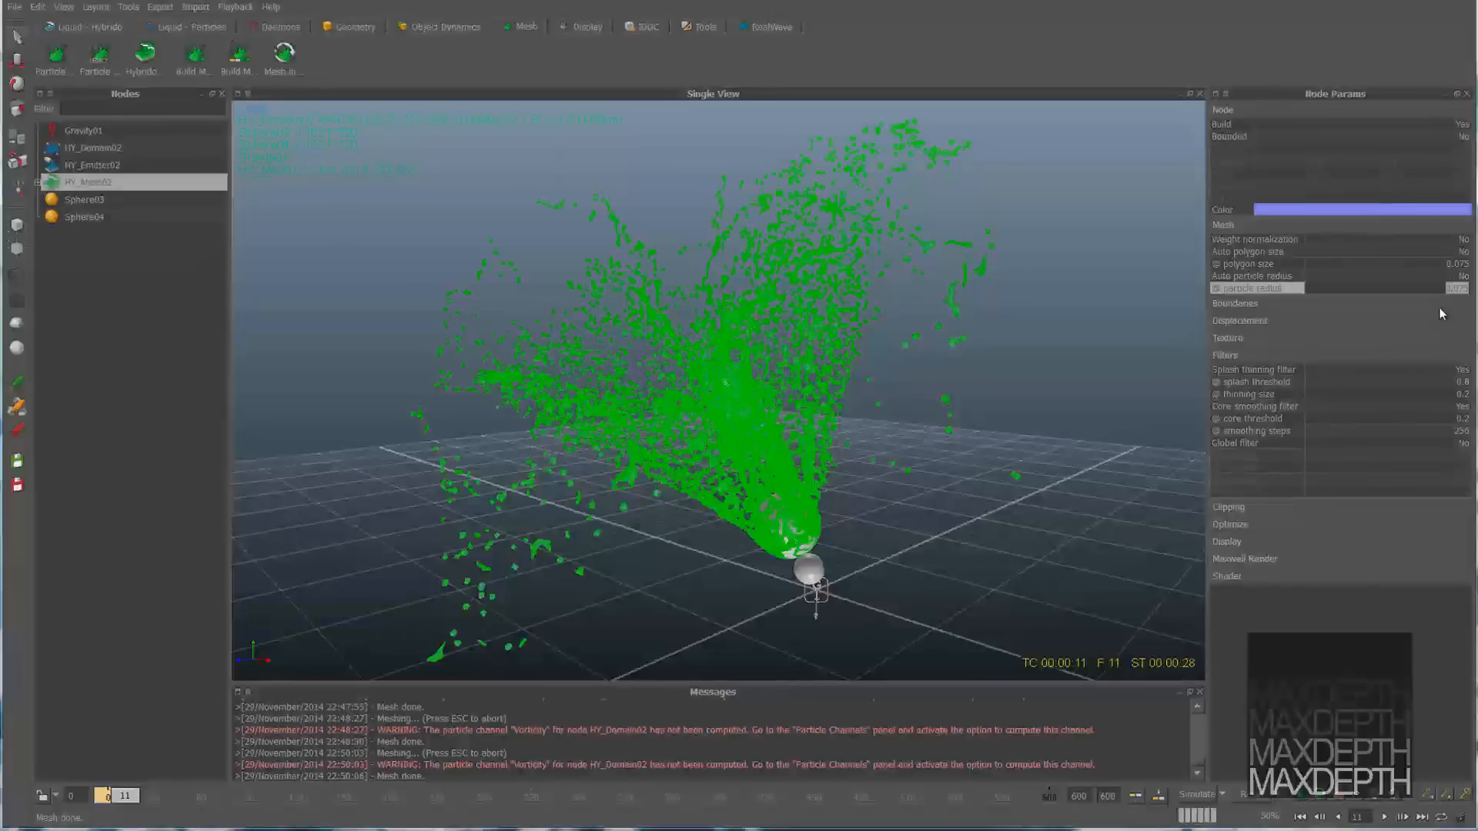
{"action": "type", "text": "0.1"}
{"action": "key", "text": "Return"}
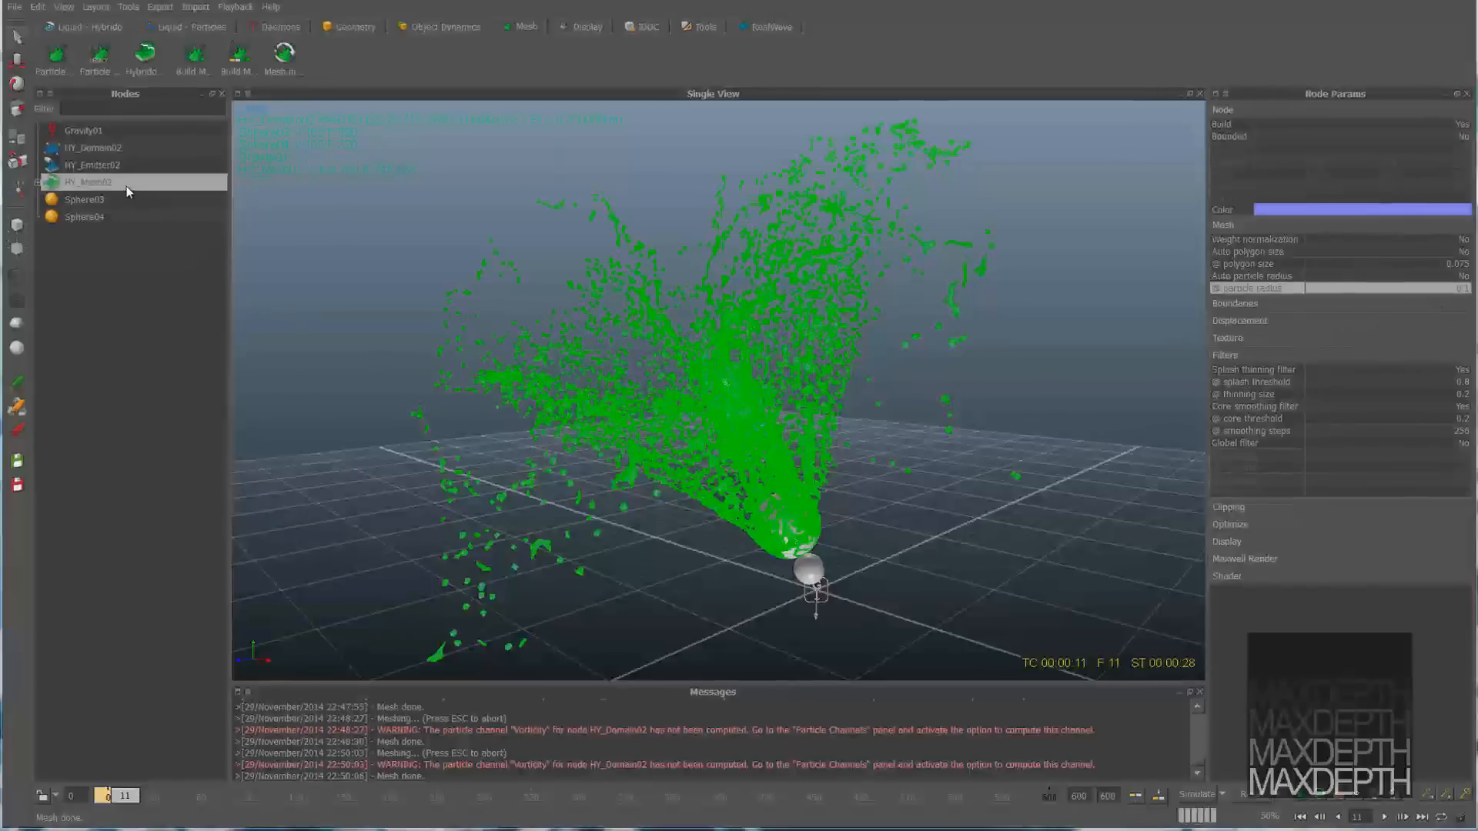
{"action": "double_click", "coordinate": [1469, 290]}
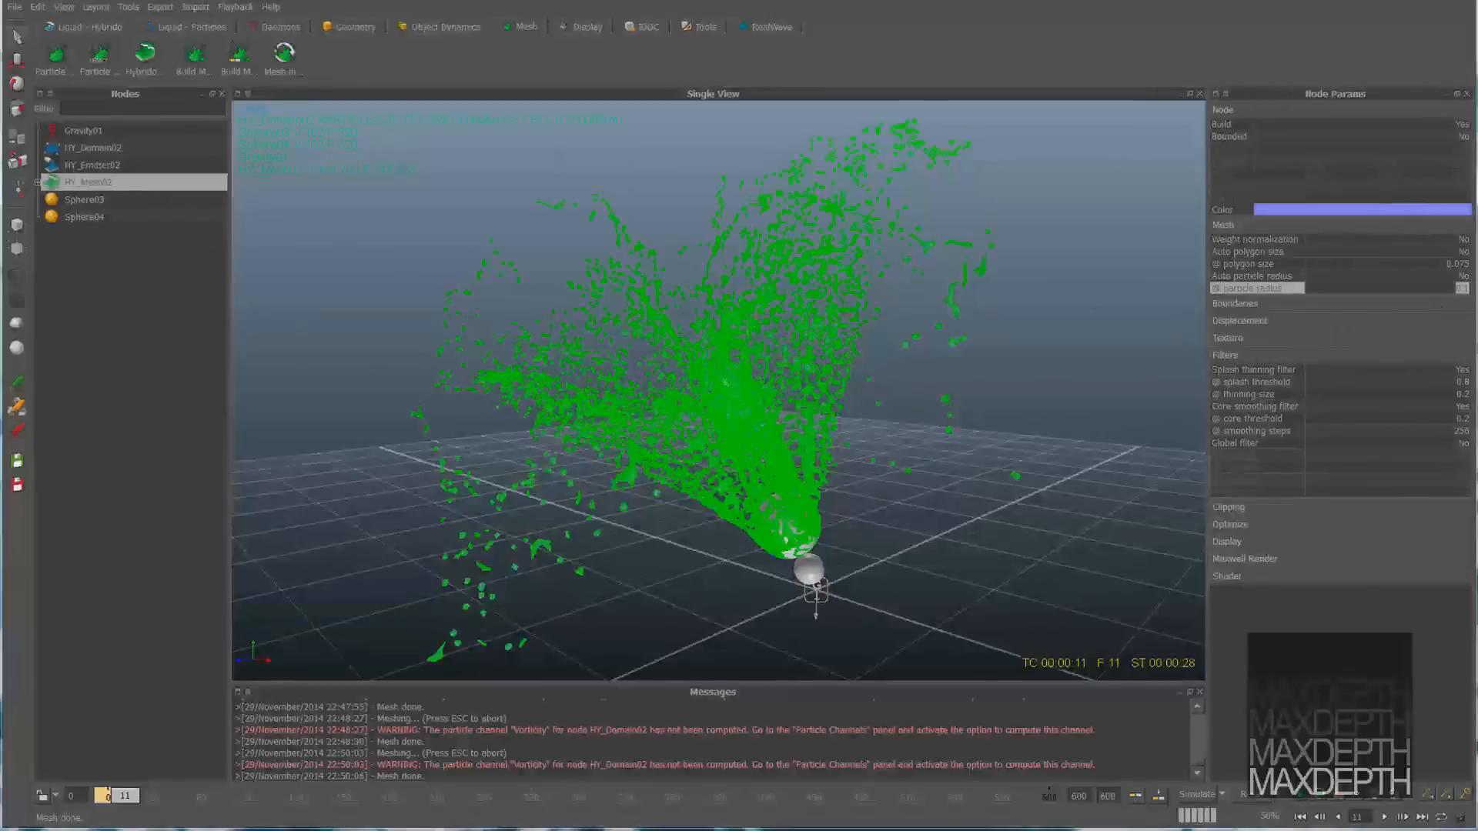
{"action": "type", "text": "0.125"}
{"action": "key", "text": "Return"}
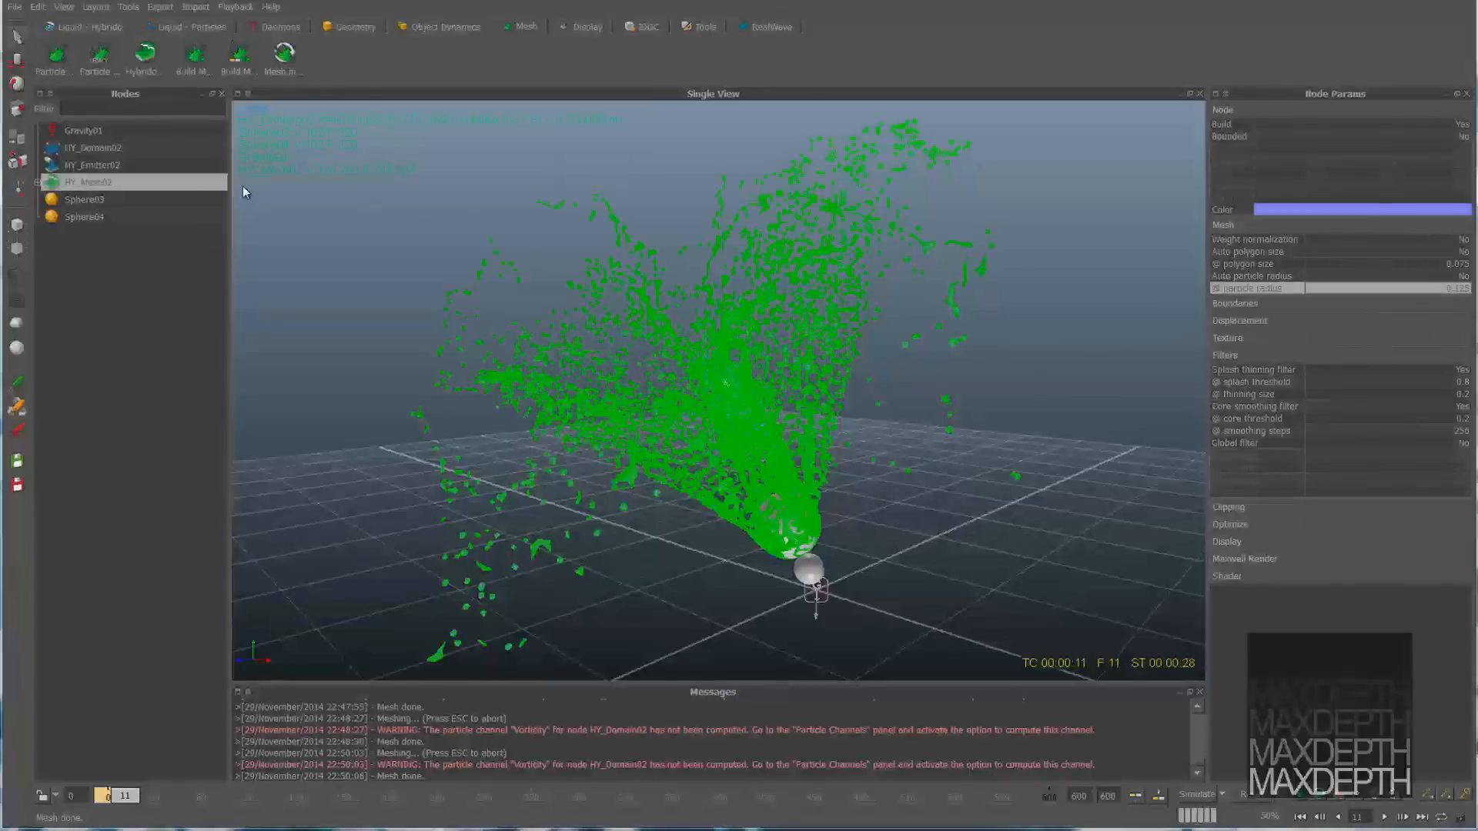
{"action": "right_click", "coordinate": [117, 183]}
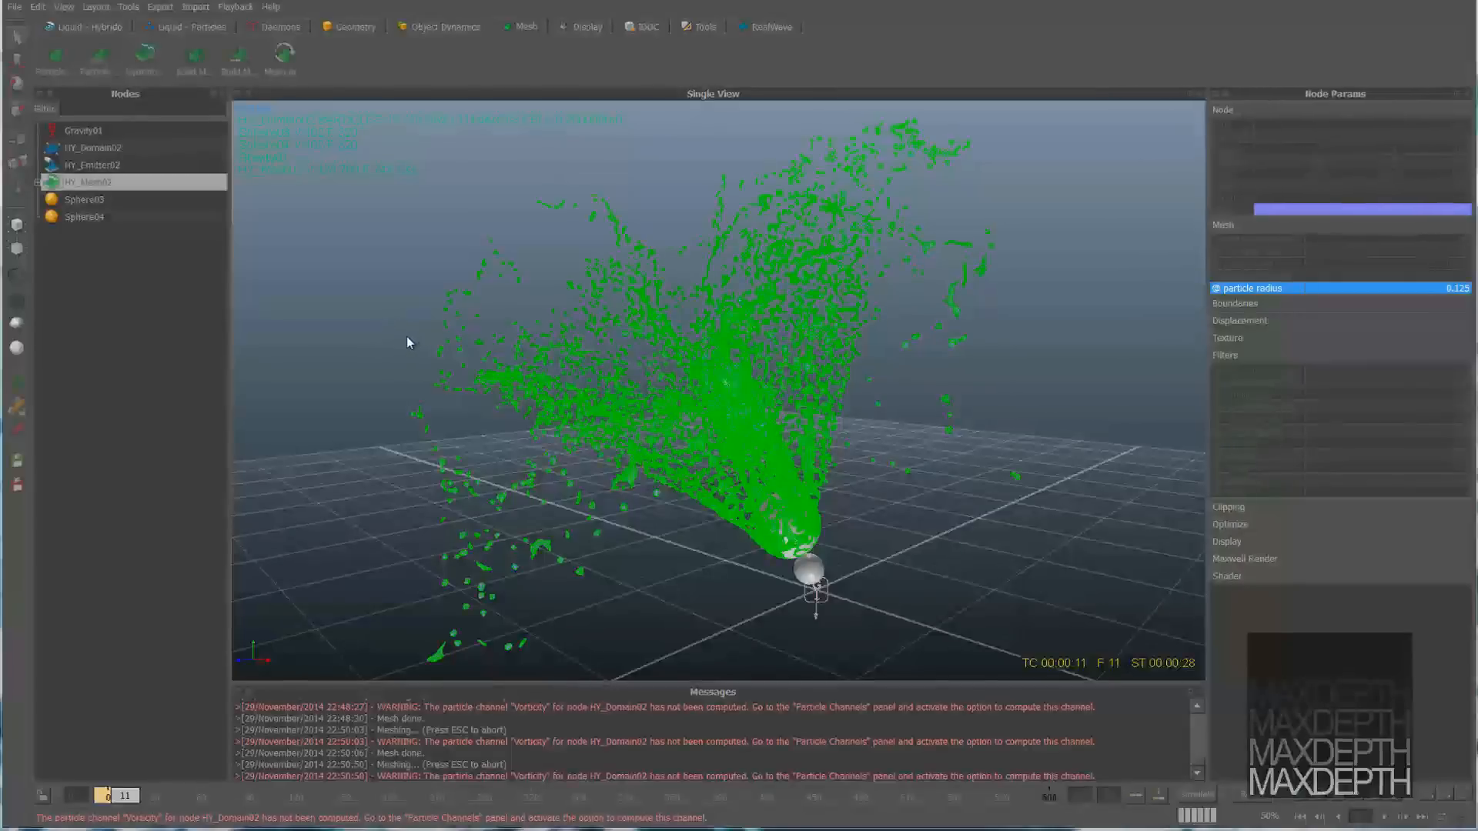
Step: Examine the rebuilt splash mesh up close and from several angles with nothing selected
{"action": "left_click", "coordinate": [1032, 328]}
{"action": "left_click_drag", "start_coordinate": [852, 462], "coordinate": [798, 472], "text": "alt"}
{"action": "scroll", "coordinate": [786, 440], "scroll_direction": "down", "scroll_amount": 3}
{"action": "scroll", "coordinate": [798, 472], "scroll_direction": "up", "scroll_amount": 6}
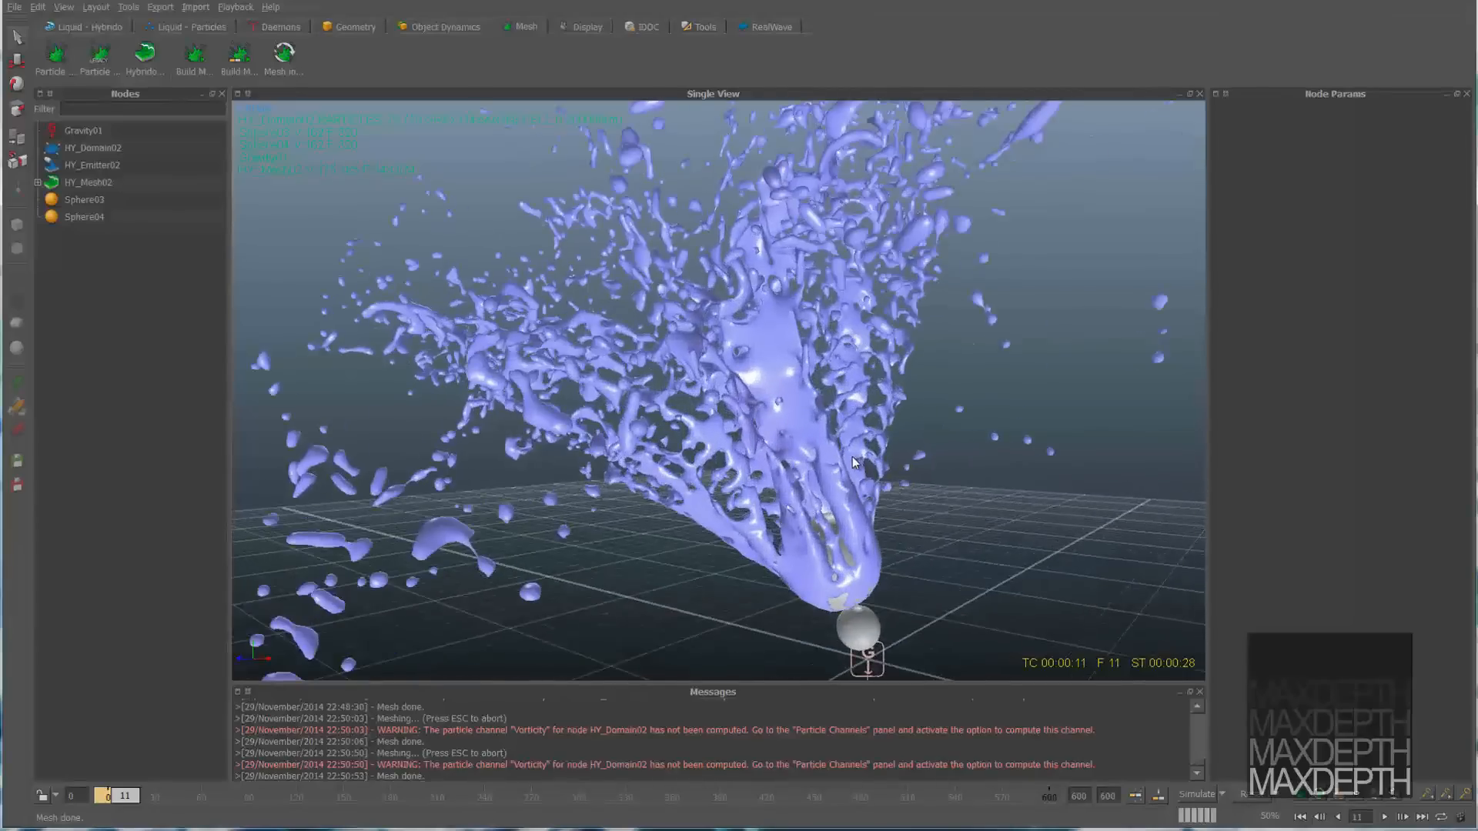
{"action": "left_click_drag", "start_coordinate": [939, 465], "coordinate": [913, 431], "text": "alt"}
{"action": "right_click_drag", "start_coordinate": [912, 431], "coordinate": [866, 425], "text": "alt"}
{"action": "left_click_drag", "start_coordinate": [867, 425], "coordinate": [840, 450], "text": "alt"}
{"action": "mouse_move", "coordinate": [840, 449]}
{"action": "right_mouse_down", "text": "alt"}
{"action": "mouse_move", "coordinate": [830, 442]}
{"action": "mouse_move", "coordinate": [860, 444]}
{"action": "mouse_move", "coordinate": [829, 443]}
{"action": "right_mouse_up", "text": "alt"}
{"action": "middle_click_drag", "start_coordinate": [870, 425], "coordinate": [862, 479], "text": "alt"}
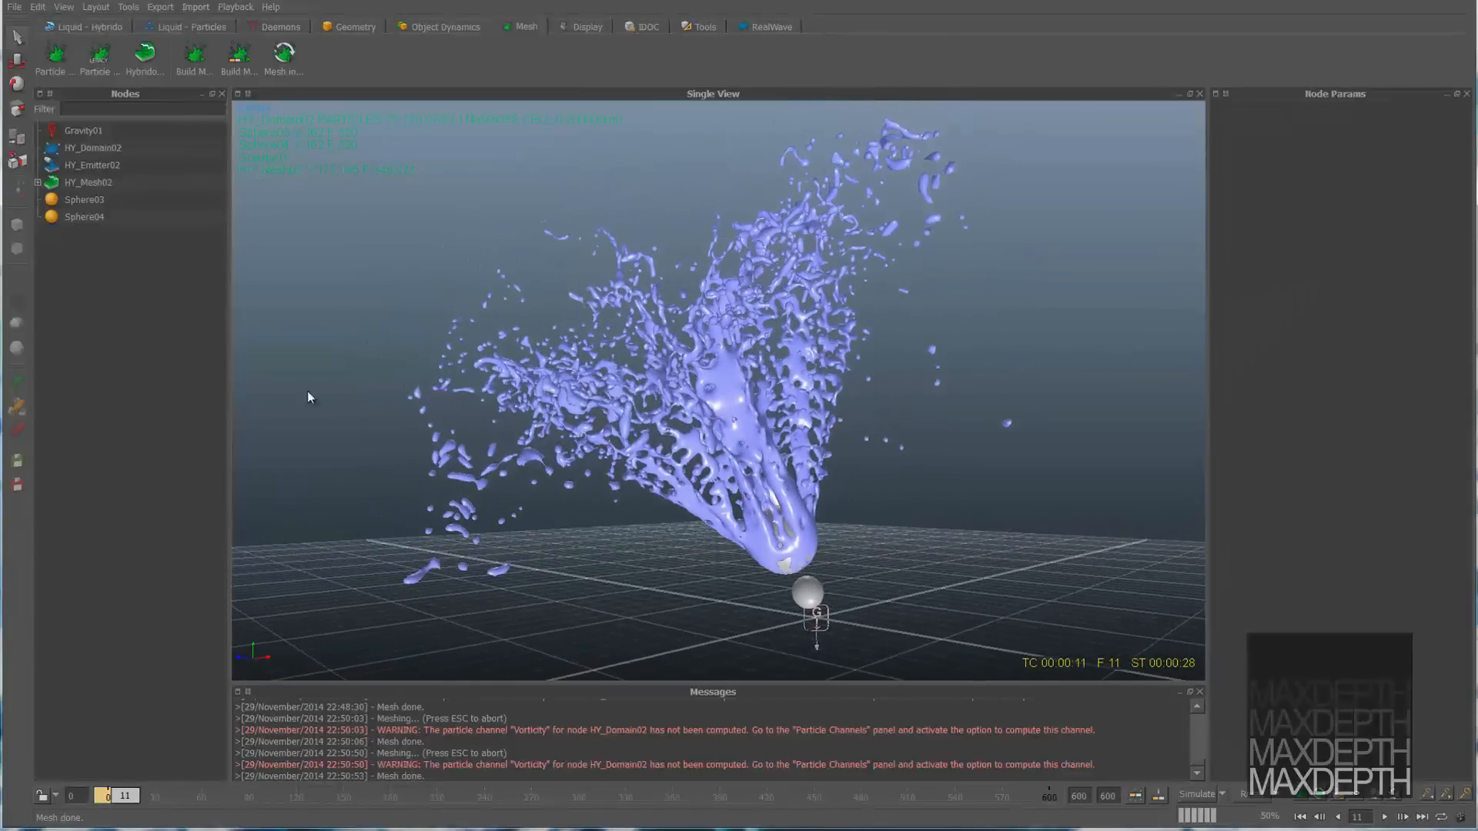
Step: Set HY_Mesh02's thinning size and core threshold to 0.15, rebuild the mesh and check its shape
{"action": "left_click", "coordinate": [93, 182]}
{"action": "left_click", "coordinate": [1461, 394]}
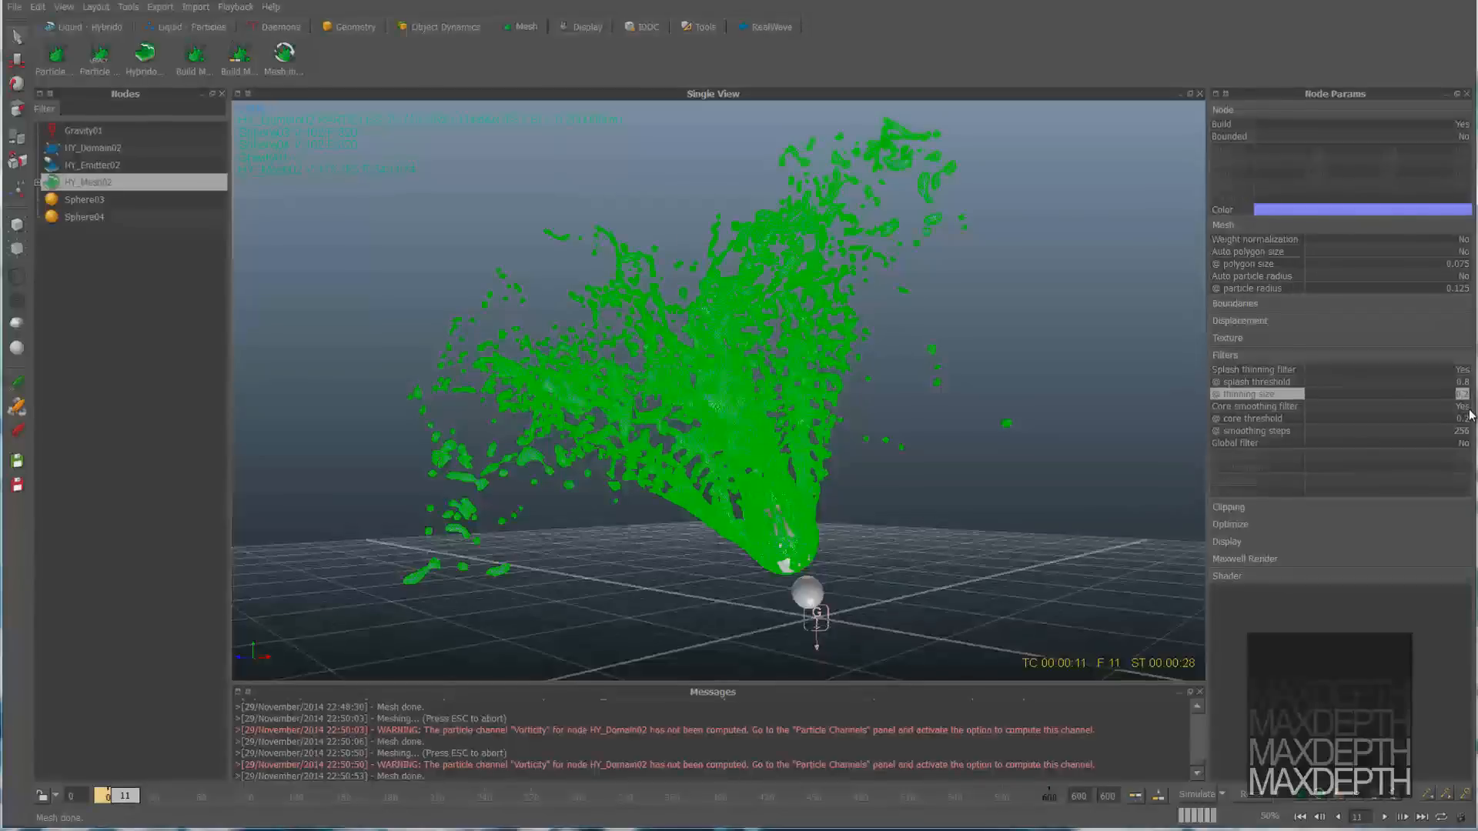
{"action": "type", "text": "0.15"}
{"action": "left_click", "coordinate": [1462, 419]}
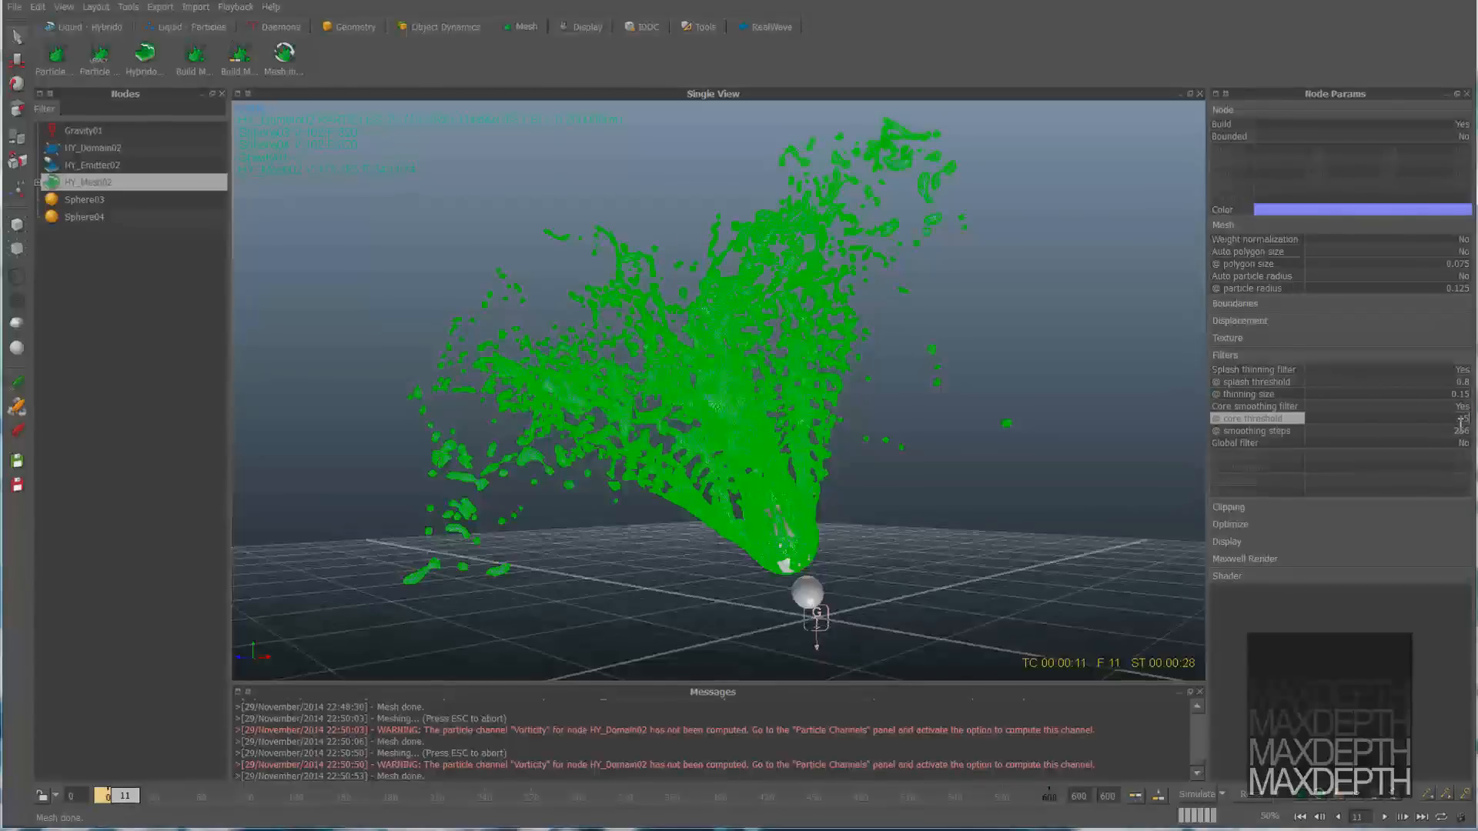
{"action": "type", "text": "0.15"}
{"action": "right_click", "coordinate": [117, 189]}
{"action": "left_click", "coordinate": [182, 276]}
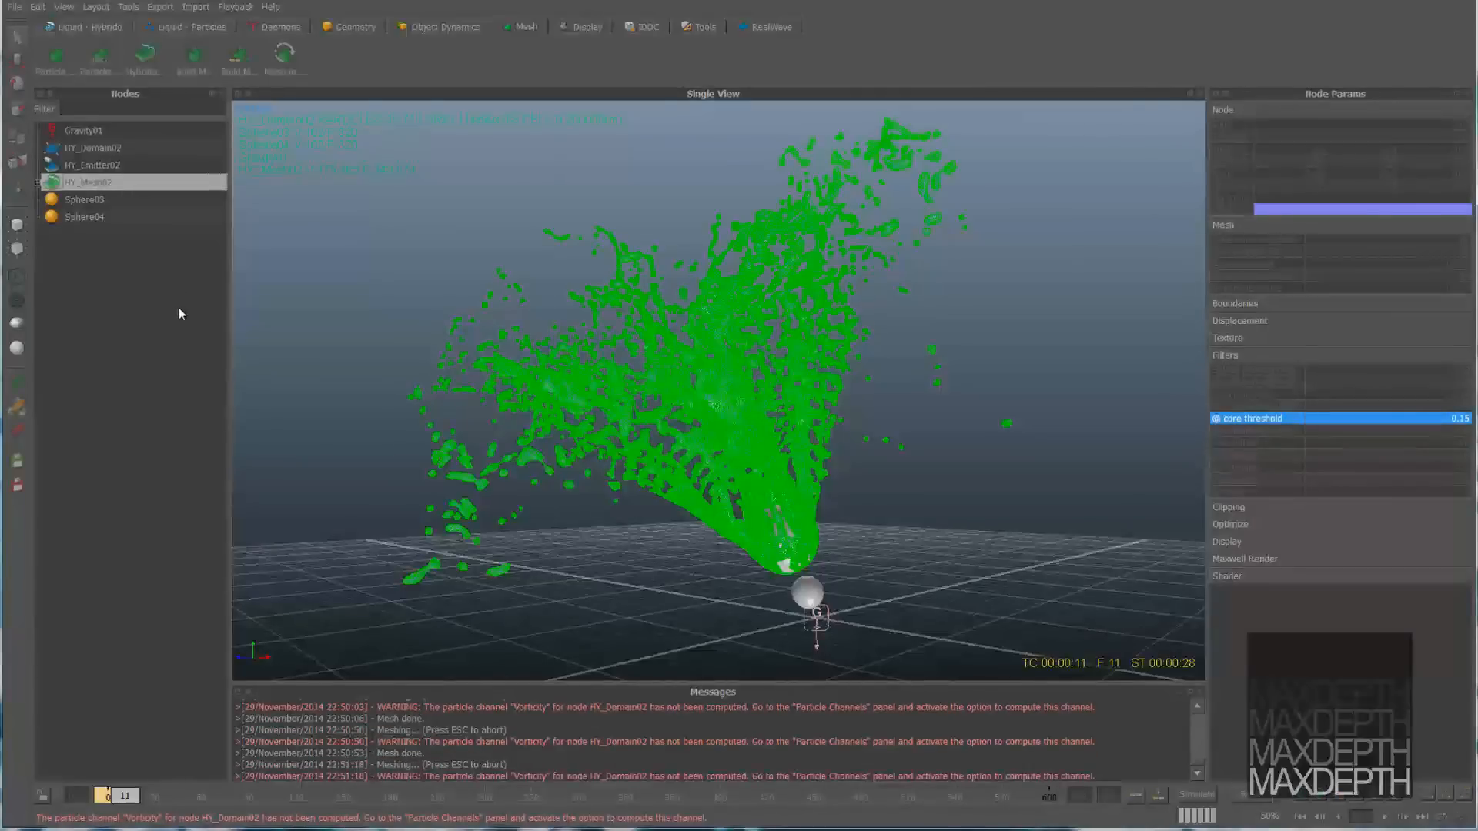
{"action": "left_click", "coordinate": [899, 394]}
{"action": "left_click_drag", "start_coordinate": [768, 433], "coordinate": [713, 520], "text": "alt"}
{"action": "scroll", "coordinate": [862, 474], "scroll_direction": "up", "scroll_amount": 5}
{"action": "scroll", "coordinate": [805, 495], "scroll_direction": "down", "scroll_amount": 5}
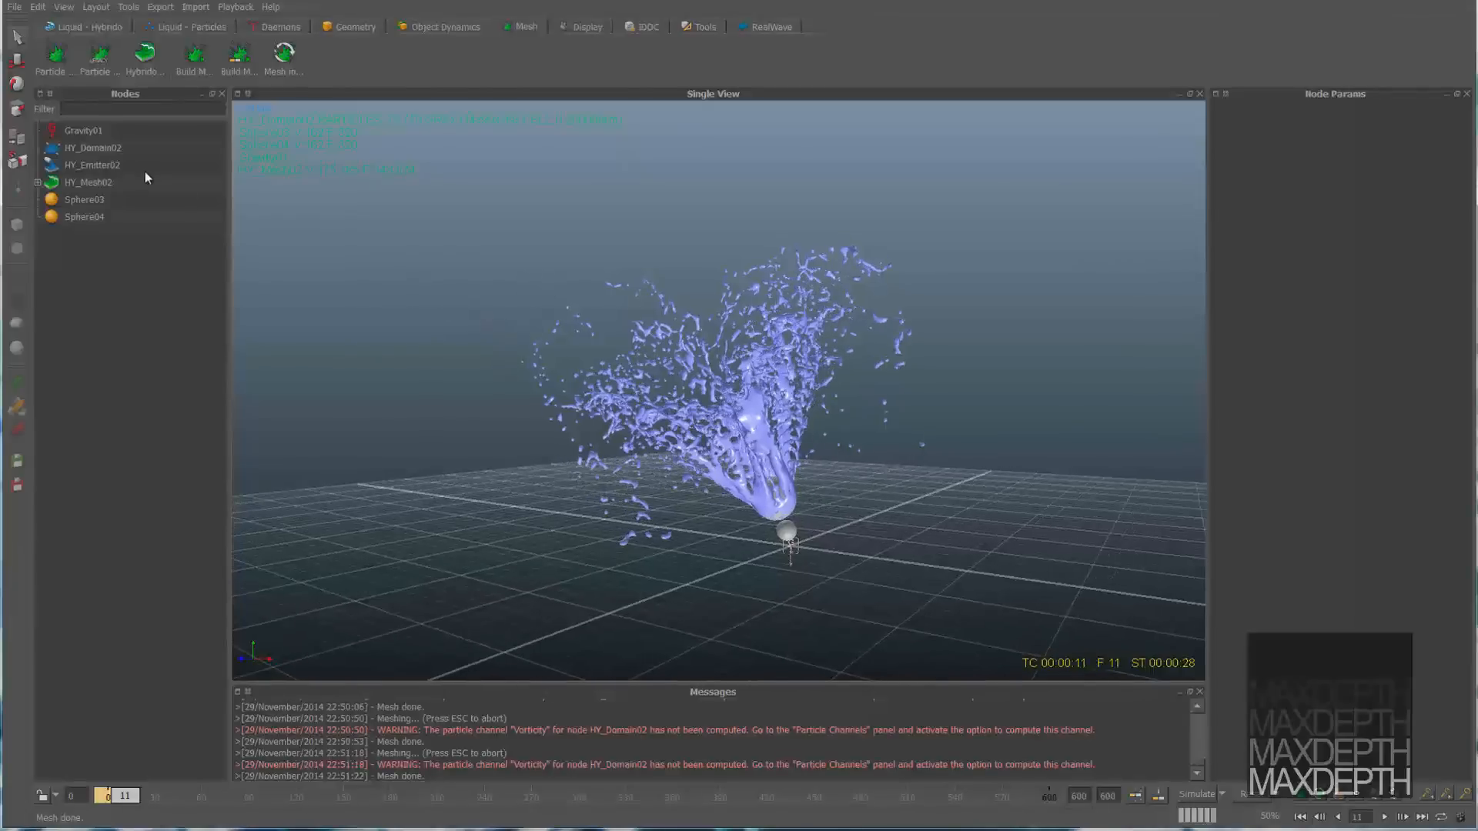
Step: Set HY_Domain02 to cached and HY_Emitter02 to inactive, and rewind the timeline to frame 0 with HY_Mesh02 selected
{"action": "left_click", "coordinate": [115, 148]}
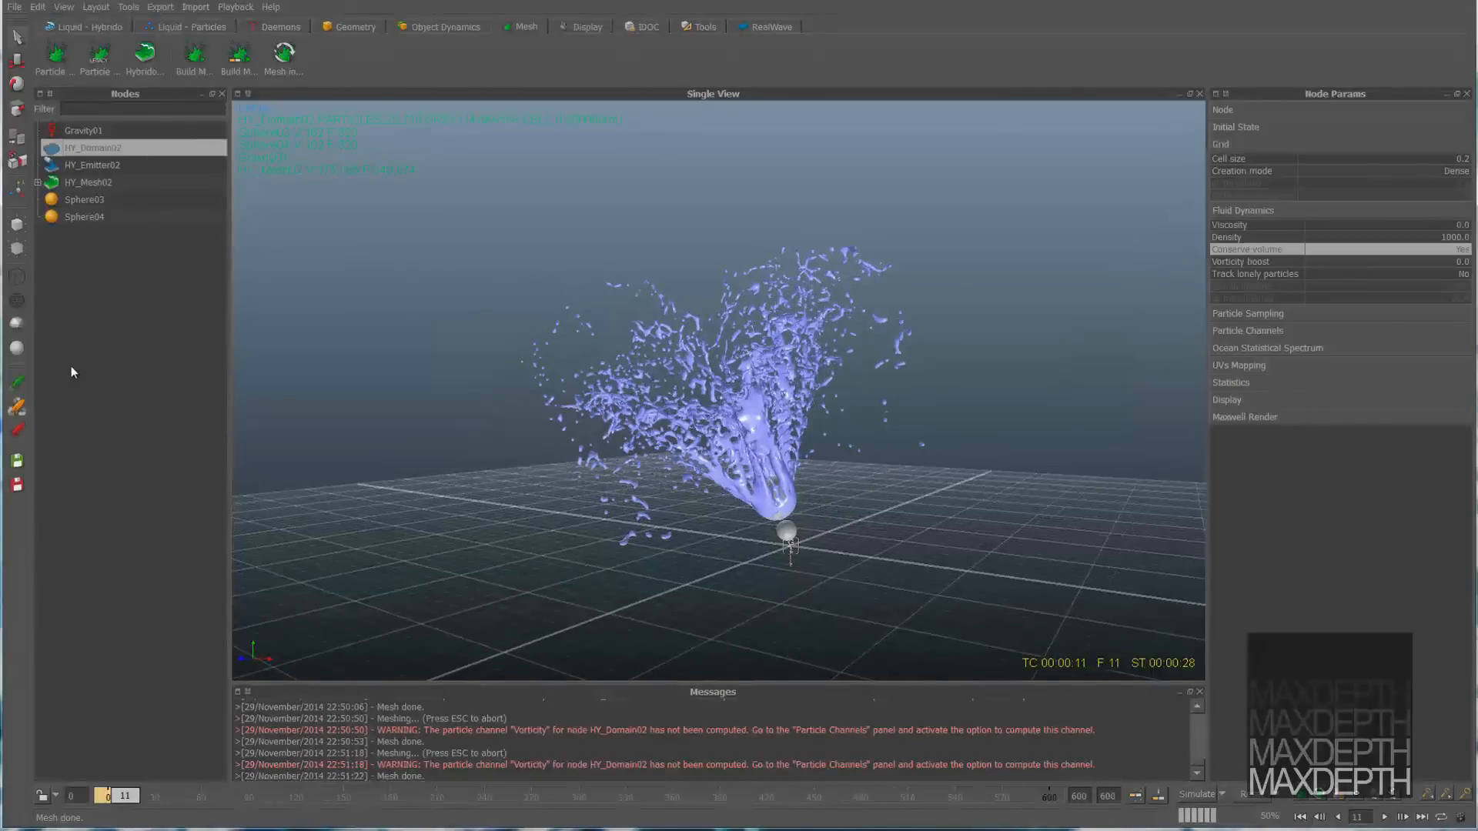
{"action": "left_click", "coordinate": [22, 409]}
{"action": "left_click", "coordinate": [108, 166]}
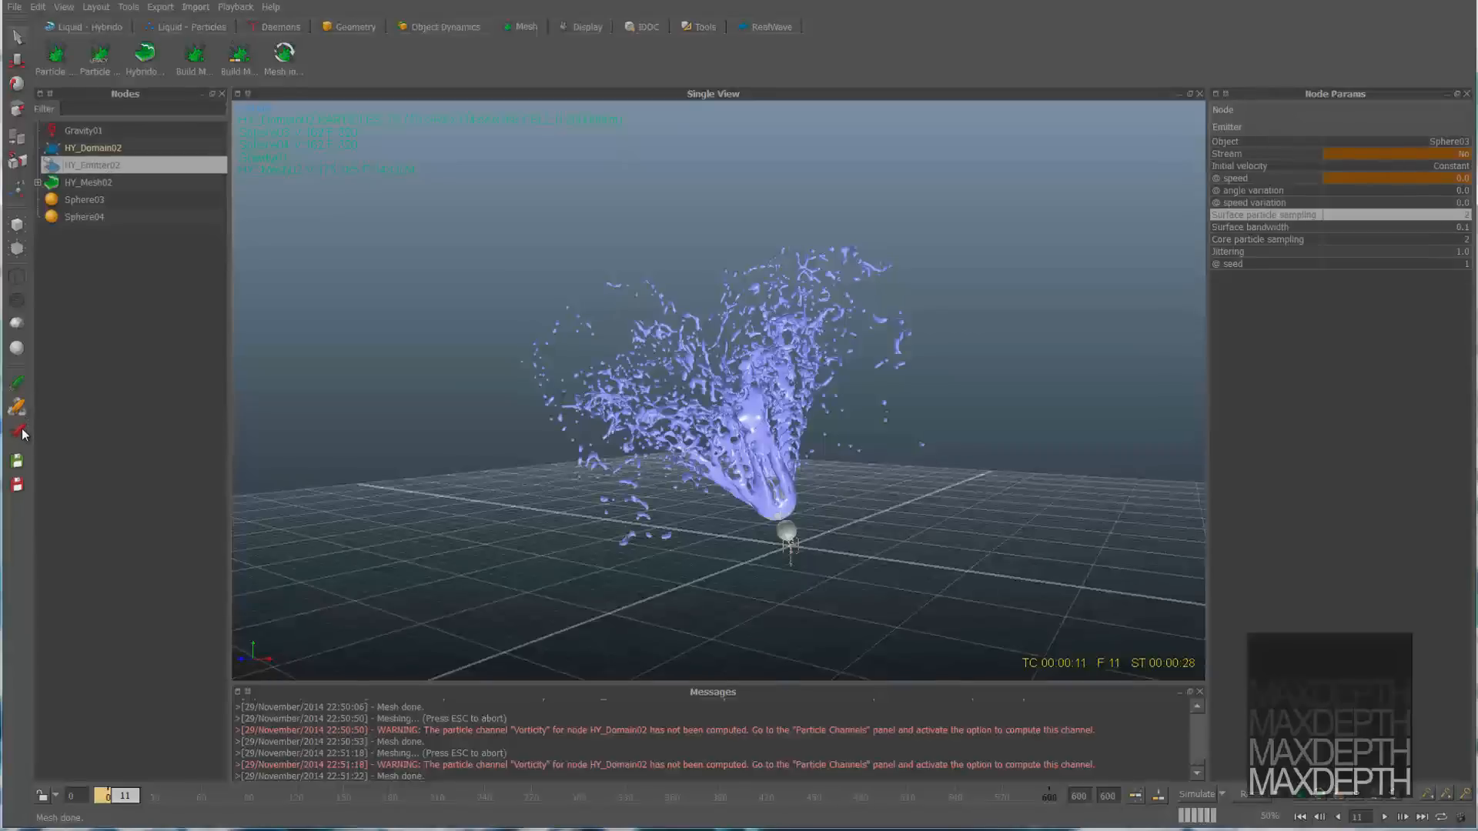
{"action": "left_click", "coordinate": [114, 183]}
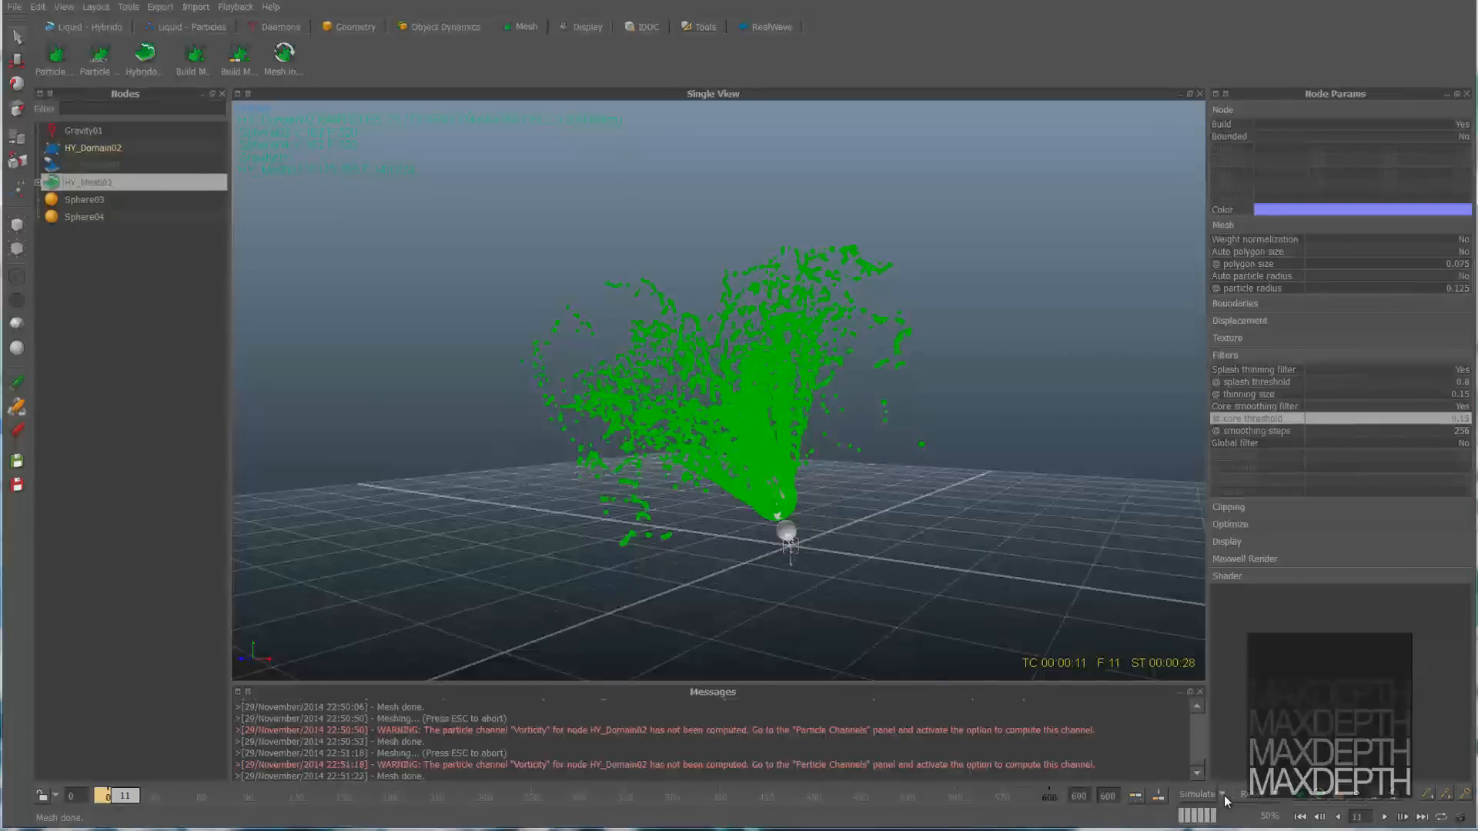
{"action": "left_click_drag", "start_coordinate": [123, 784], "coordinate": [86, 802]}
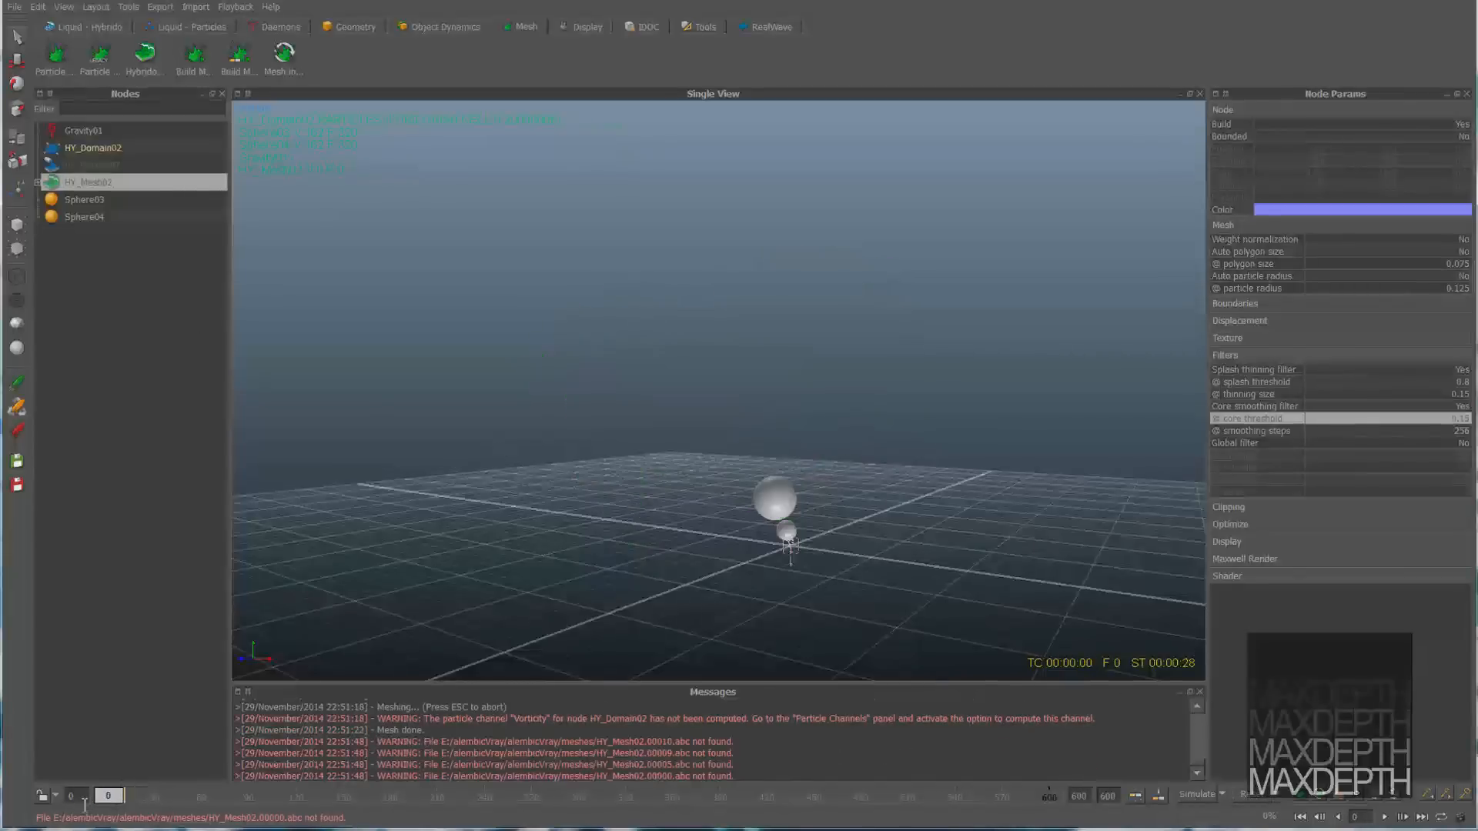
Step: Simulate from frame 0 to frame 11, overwriting the cached data, to generate HY_Mesh02's mesh sequence, and review the deselected mesh along the timeline
{"action": "left_click", "coordinate": [1203, 799]}
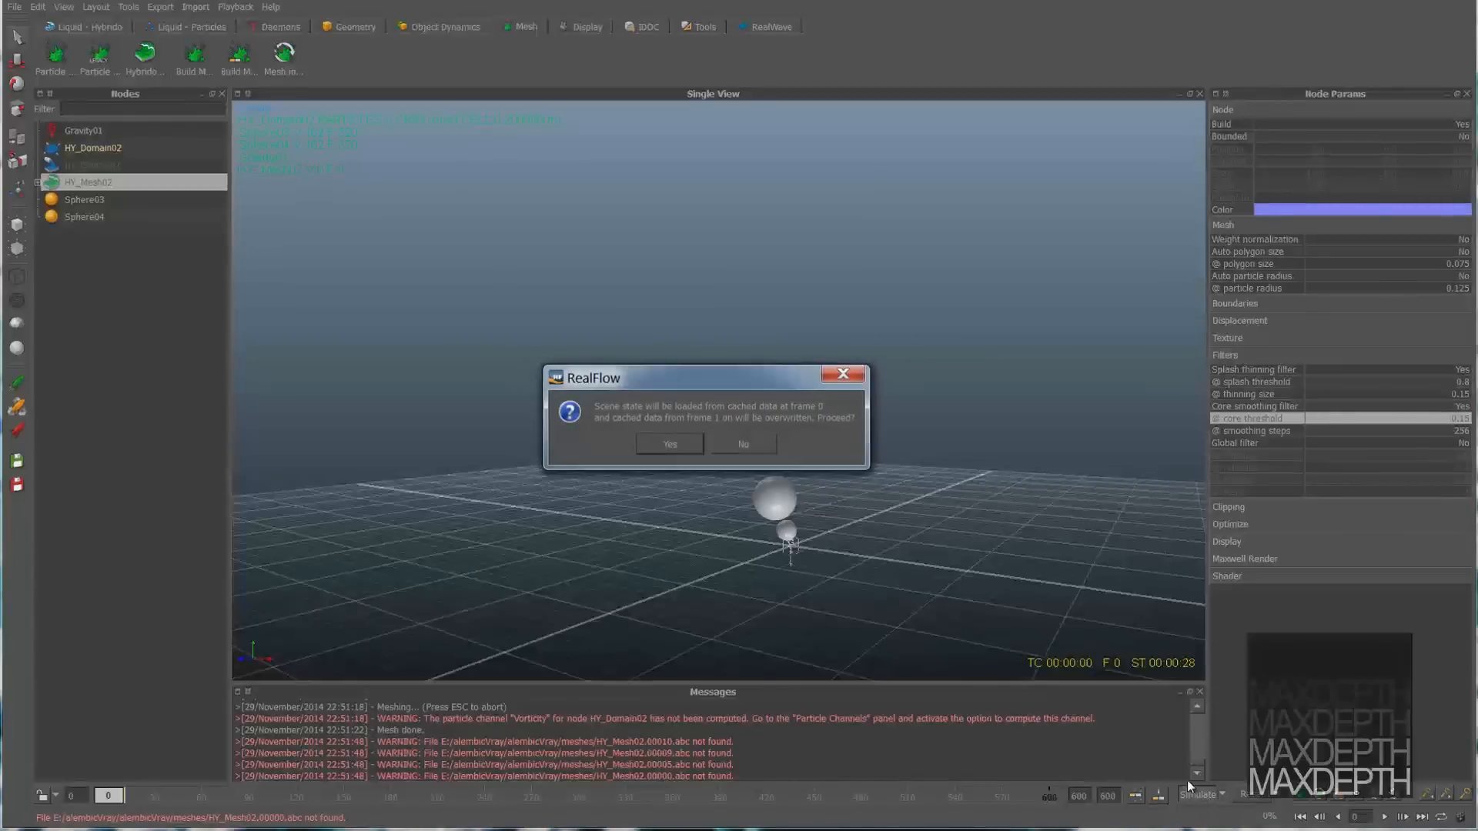
{"action": "left_click", "coordinate": [681, 444]}
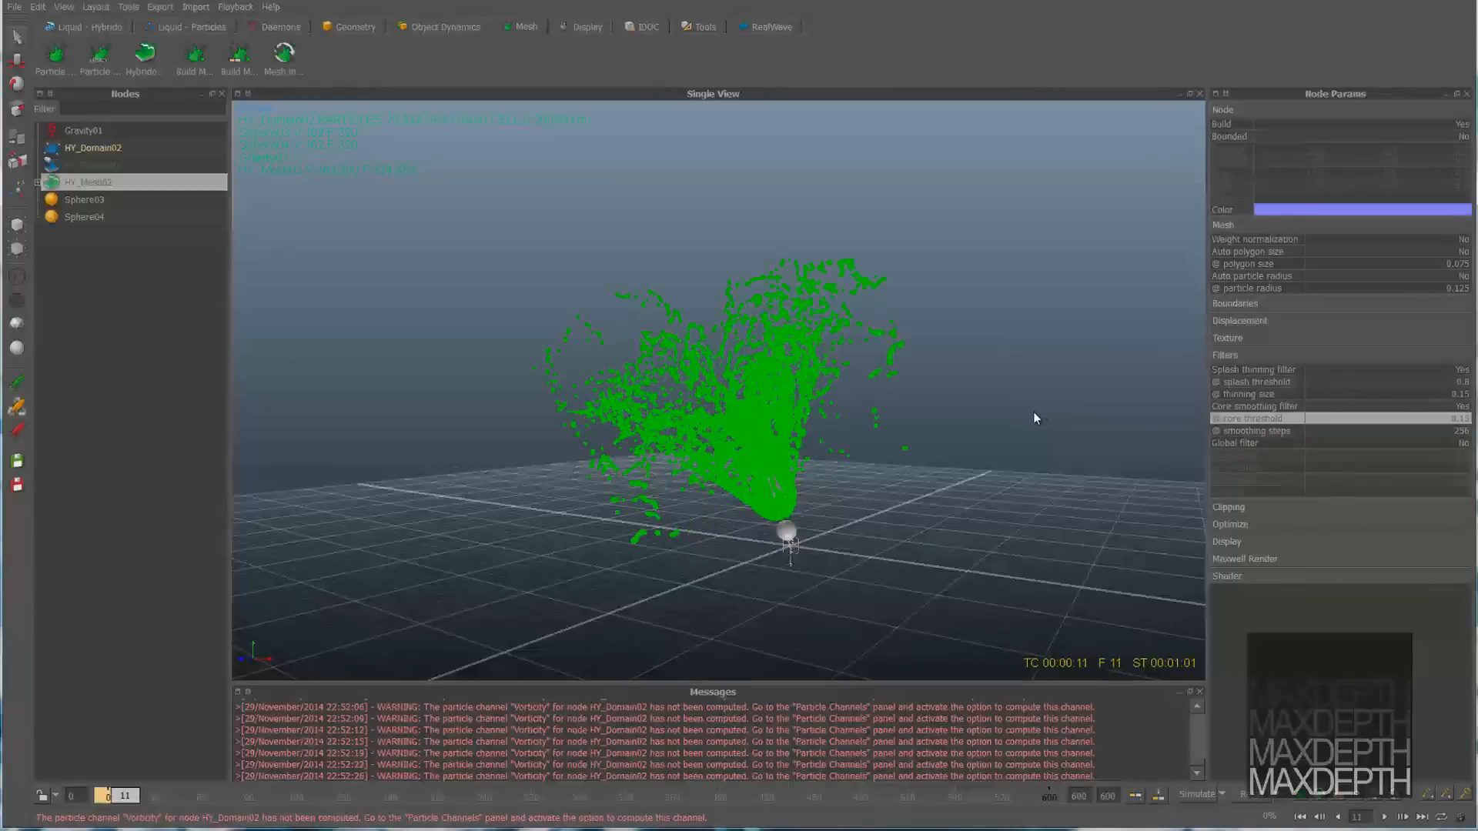
{"action": "left_click_drag", "start_coordinate": [1033, 413], "coordinate": [936, 422], "text": "alt"}
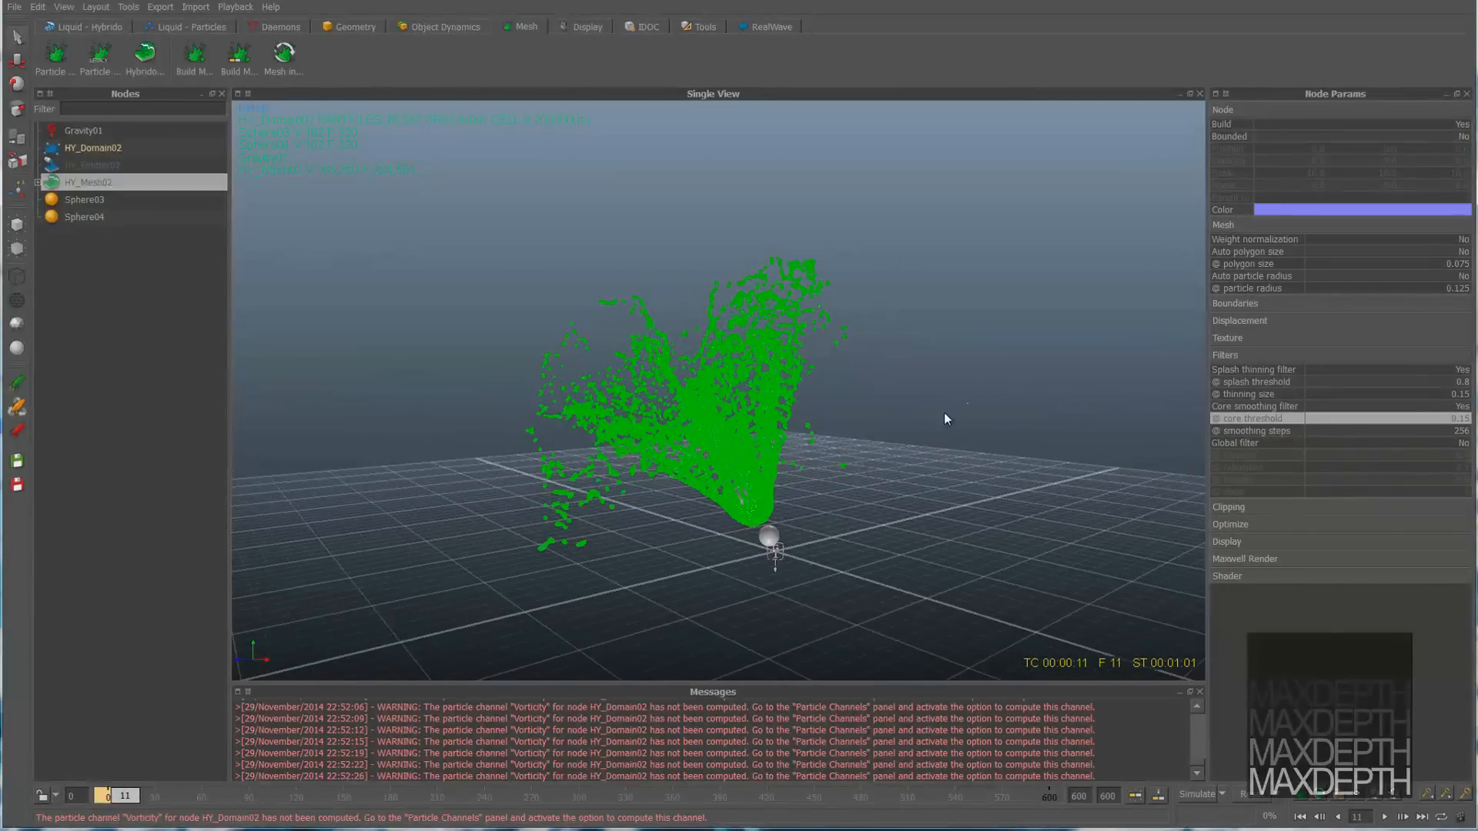
{"action": "left_click", "coordinate": [944, 413]}
{"action": "scroll", "coordinate": [880, 432], "scroll_direction": "up", "scroll_amount": 3}
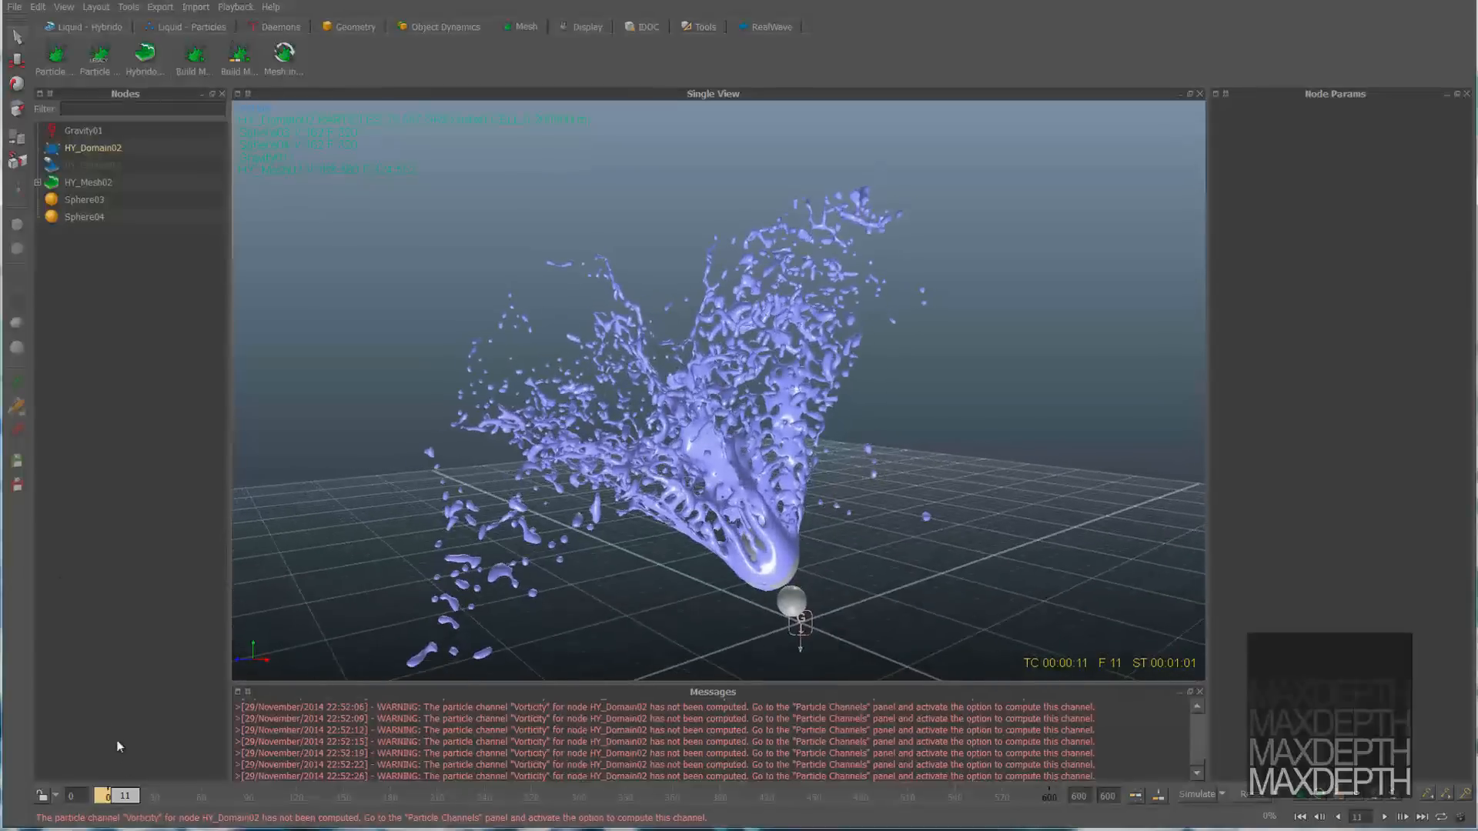
{"action": "mouse_move", "coordinate": [124, 796]}
{"action": "left_mouse_down"}
{"action": "mouse_move", "coordinate": [101, 801]}
{"action": "mouse_move", "coordinate": [128, 807]}
{"action": "left_mouse_up"}
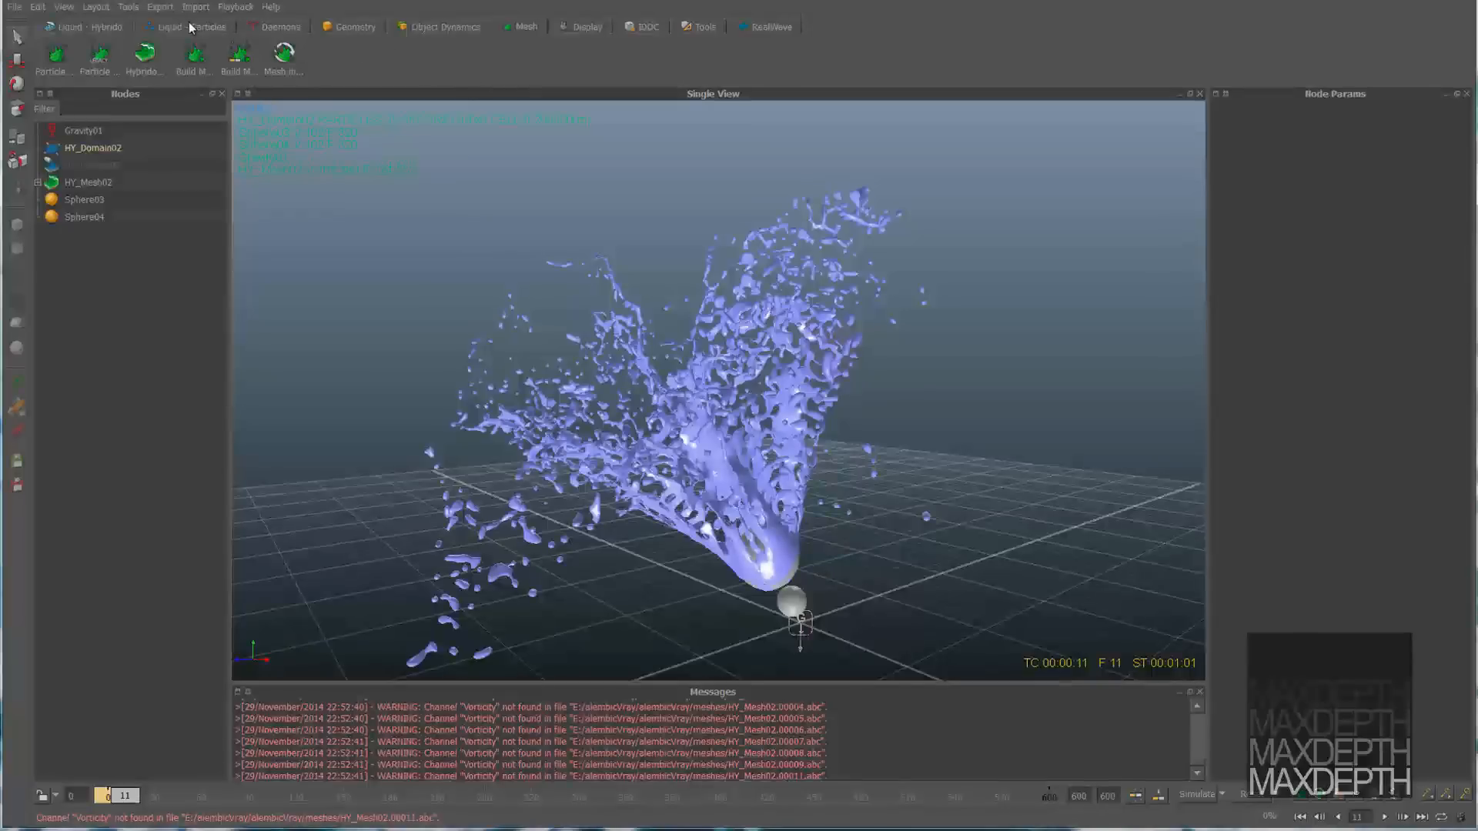
Step: Add HY_Mesh02.00000.abc through HY_Mesh02.00011.abc from the project's meshes folder to the Stitcher Tool
{"action": "left_click", "coordinate": [689, 31]}
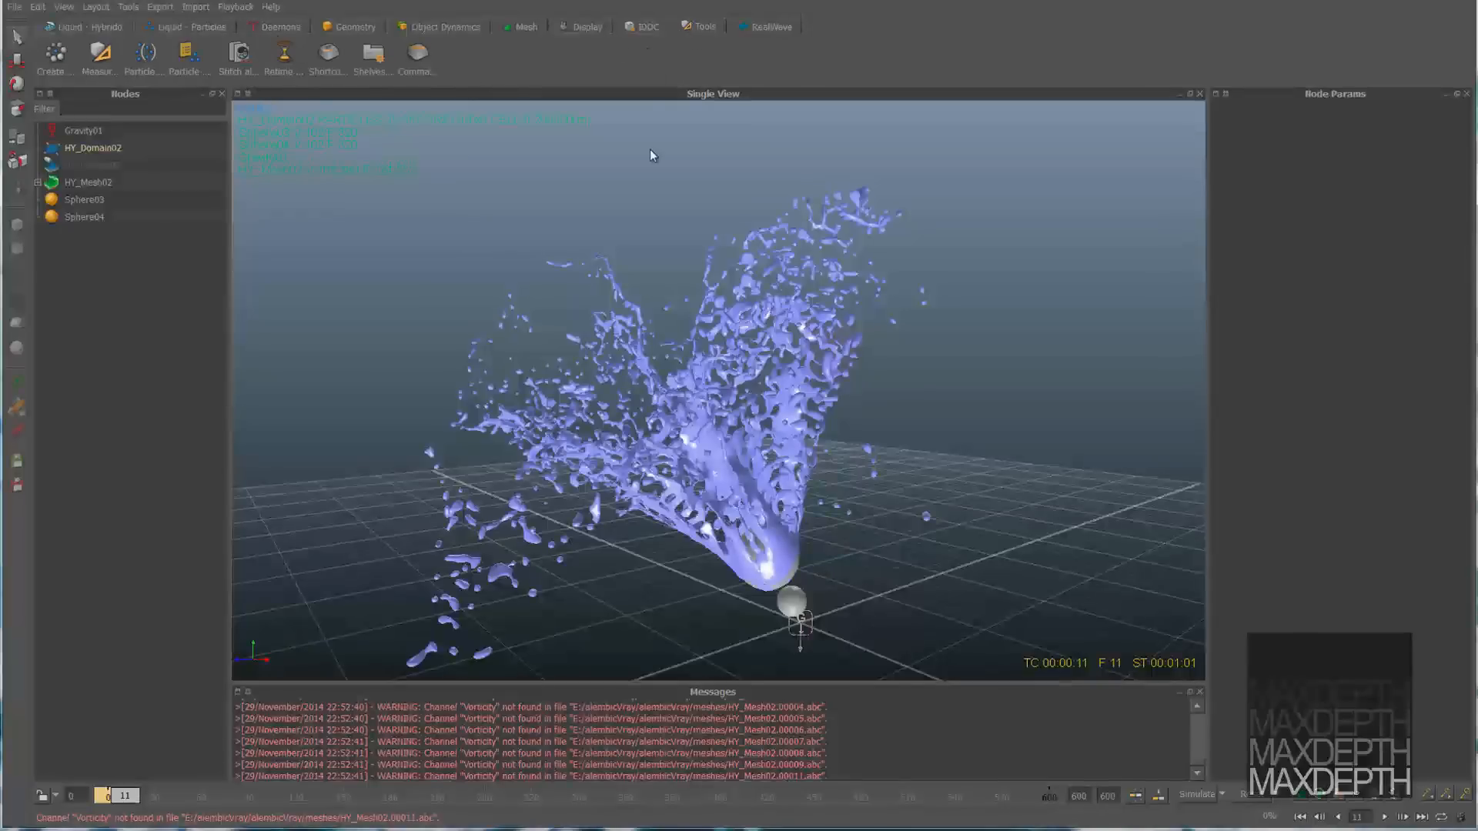
{"action": "left_click", "coordinate": [239, 53]}
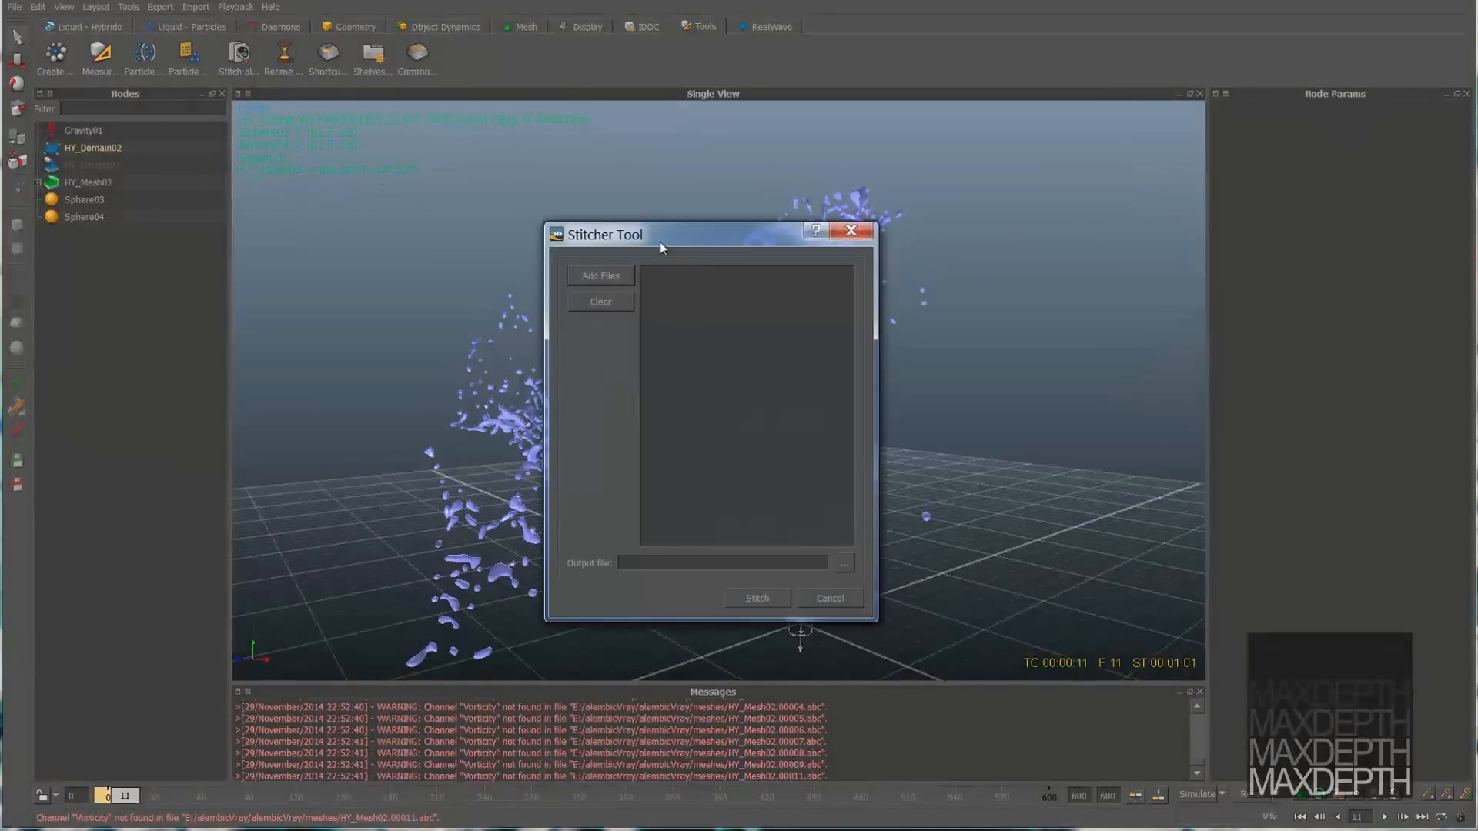
{"action": "left_click", "coordinate": [608, 277]}
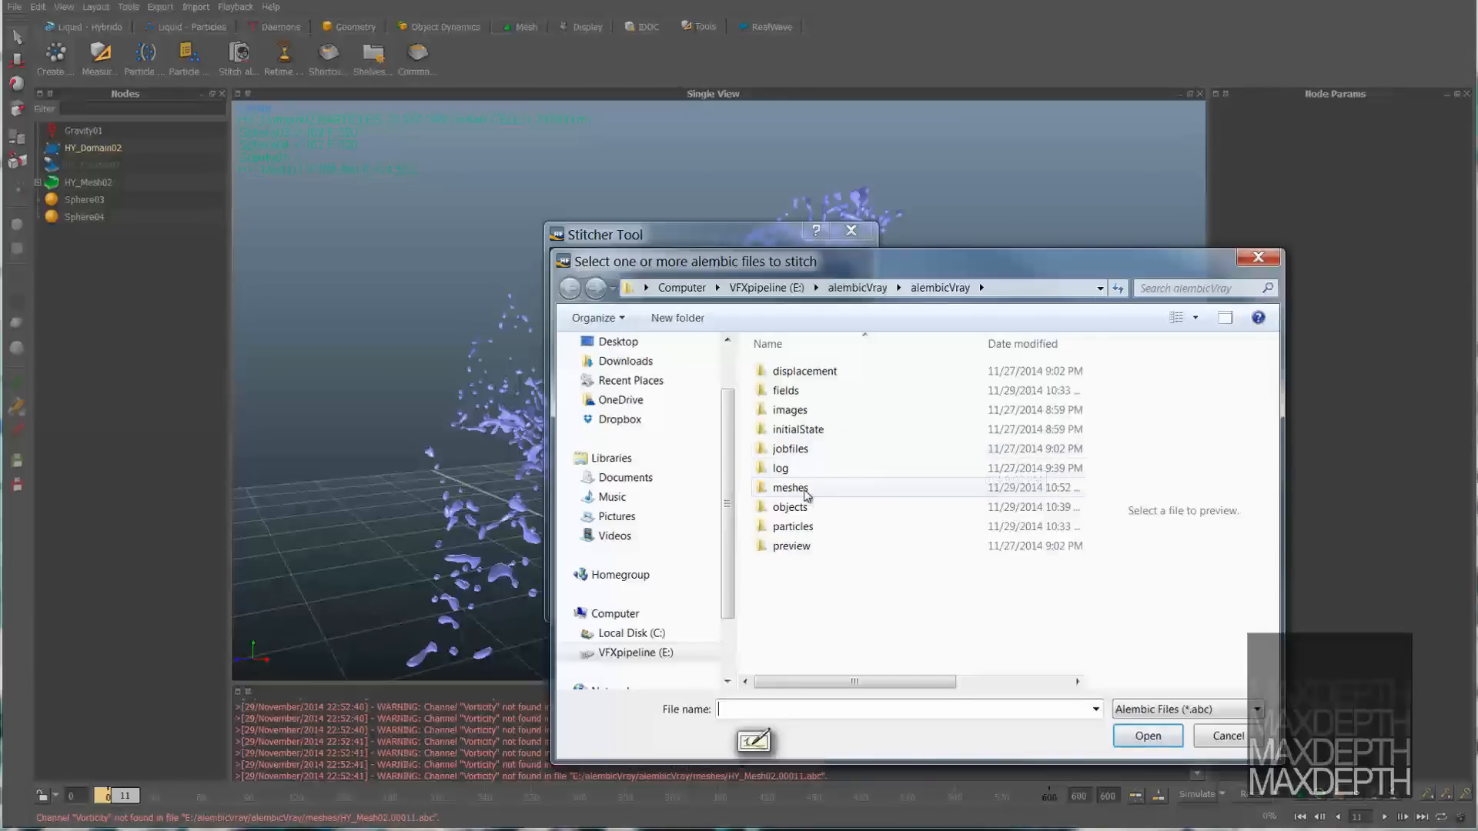
{"action": "double_click", "coordinate": [807, 489]}
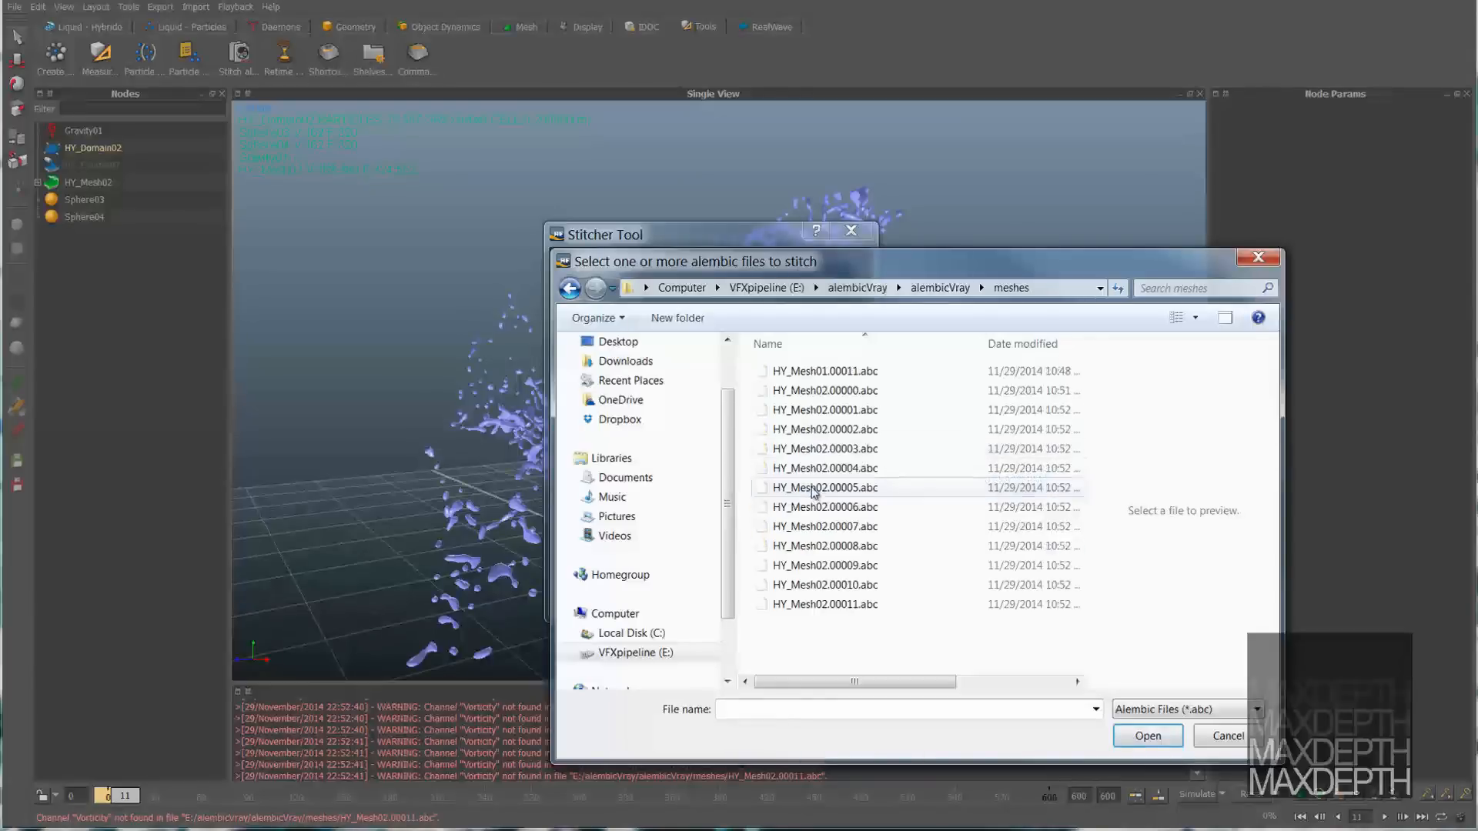
{"action": "left_click", "coordinate": [874, 399]}
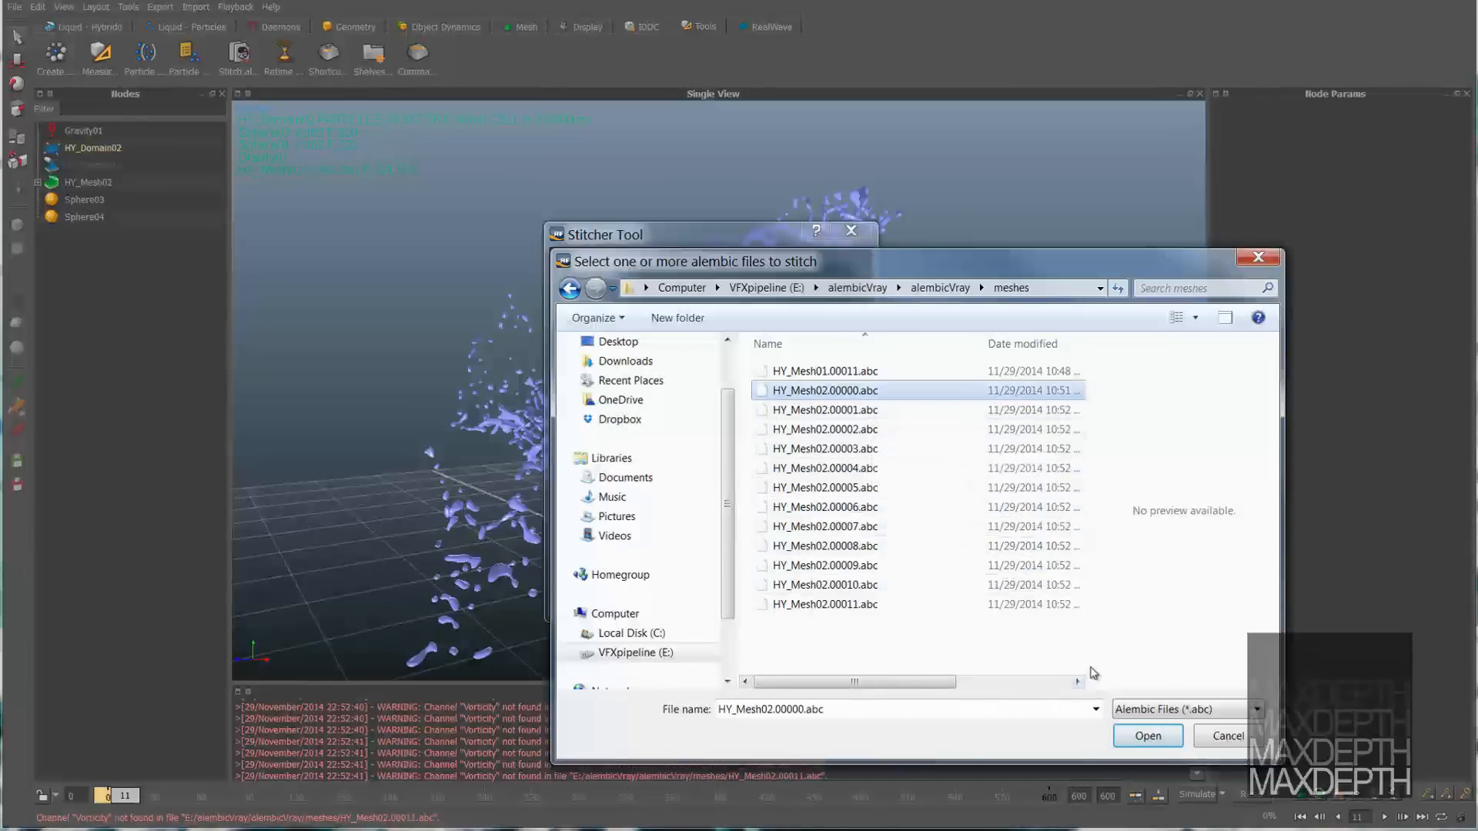
{"action": "left_click_drag", "start_coordinate": [1090, 665], "coordinate": [1172, 667]}
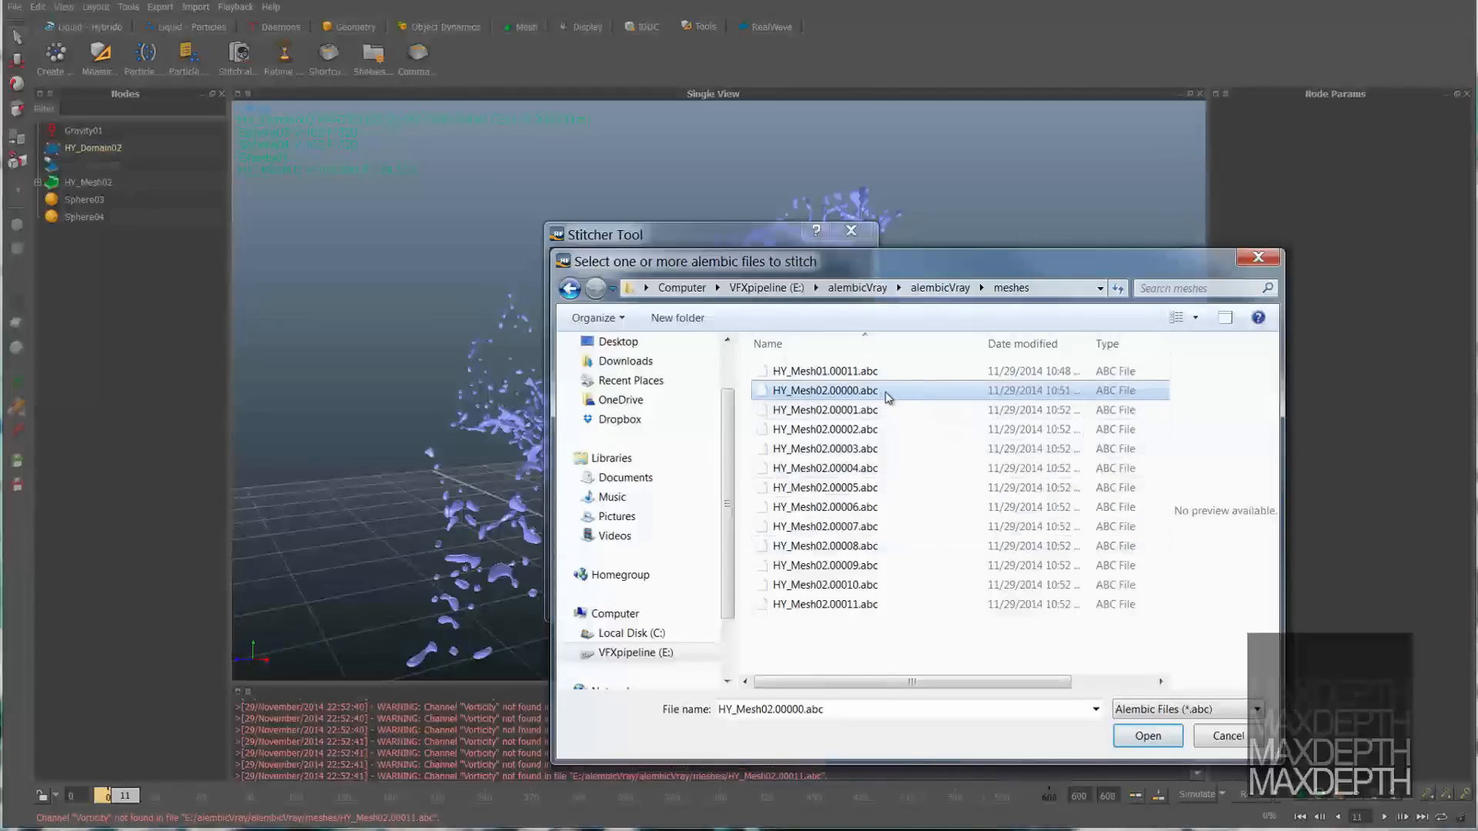
{"action": "left_click", "coordinate": [888, 607], "text": "shift"}
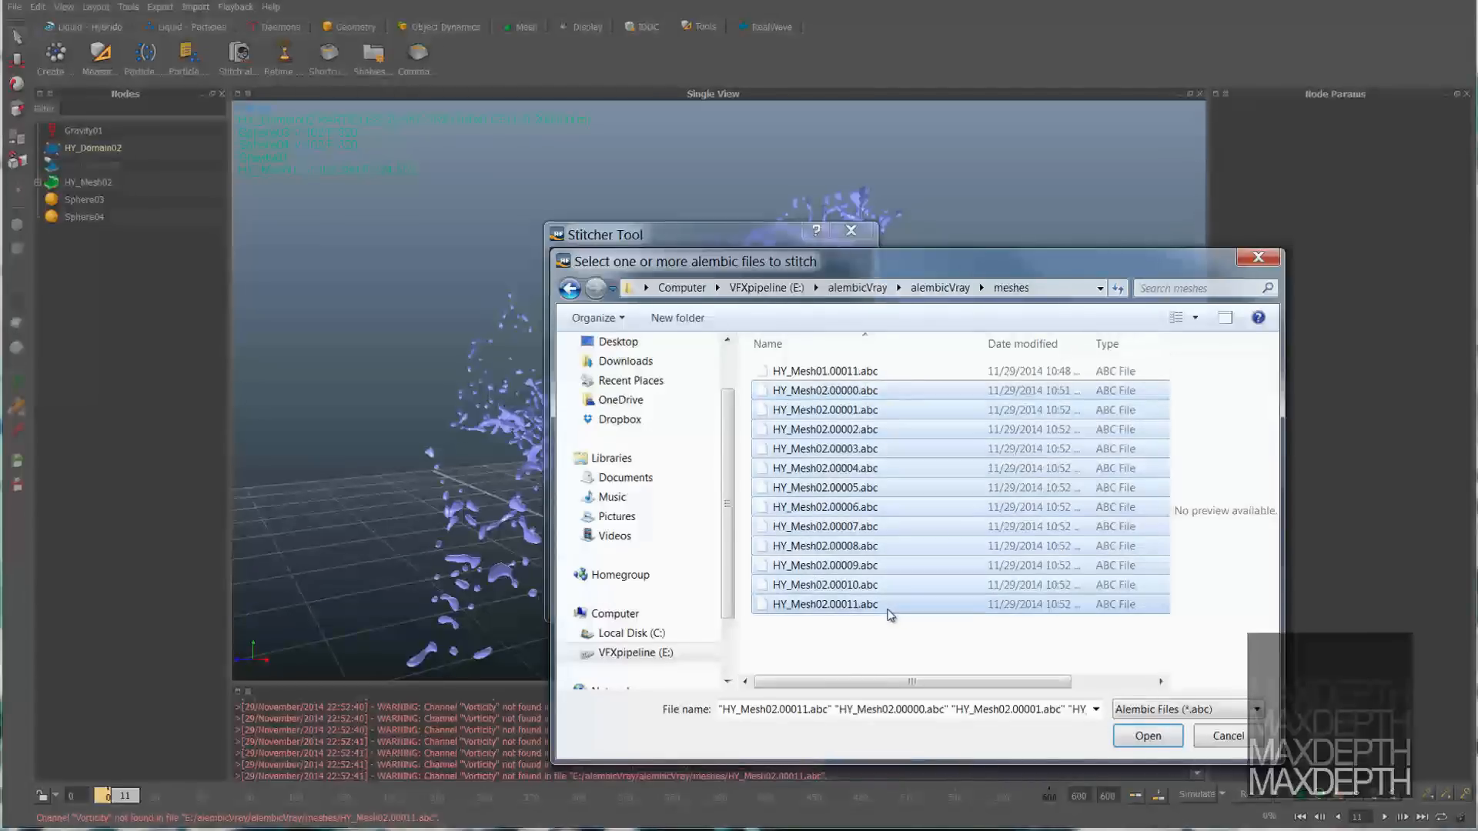
{"action": "left_click", "coordinate": [1167, 735]}
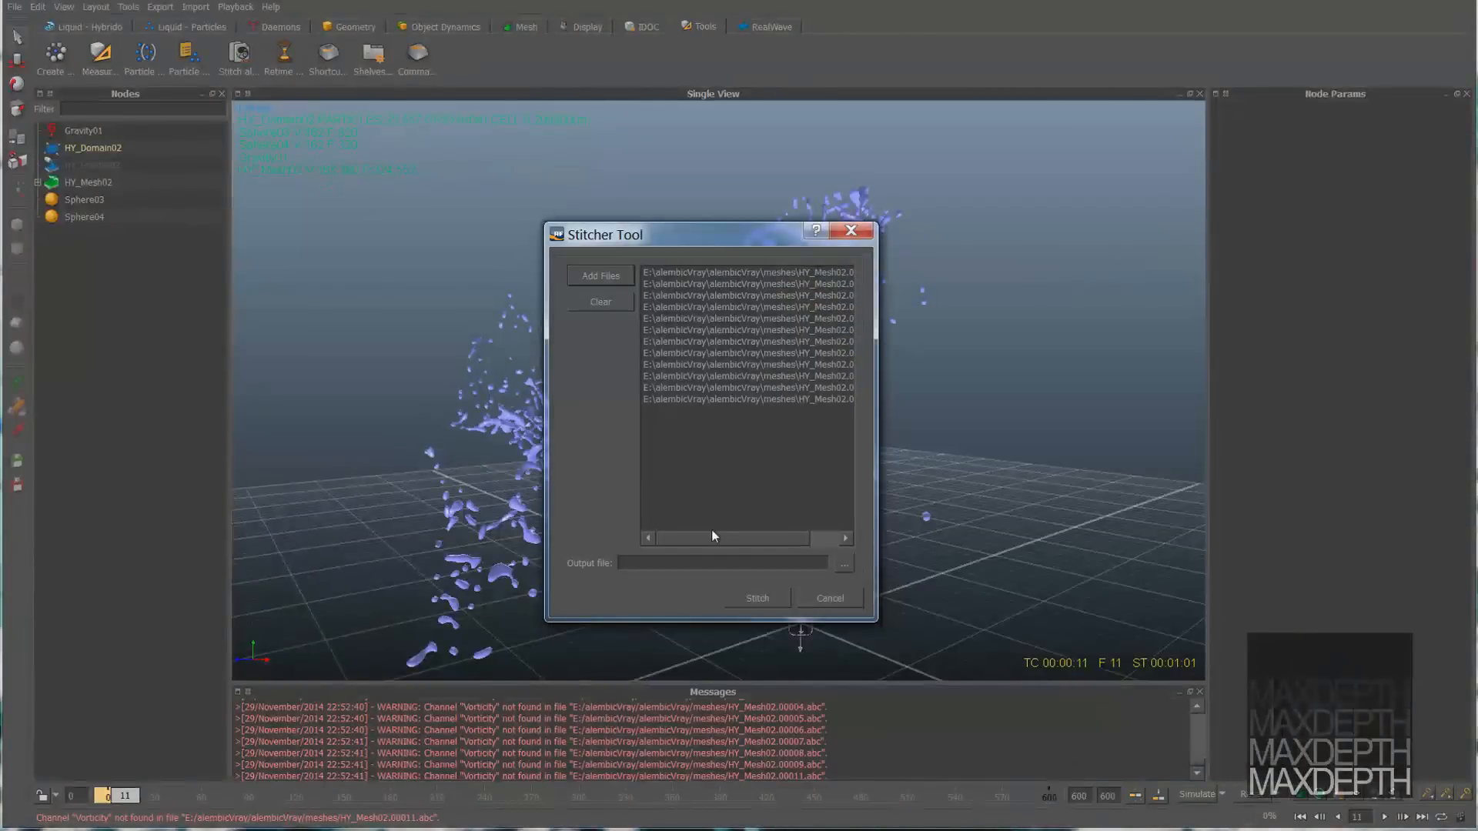
Step: Create a folder named abc inside the meshes folder as the location for the stitched output file
{"action": "left_click", "coordinate": [844, 564]}
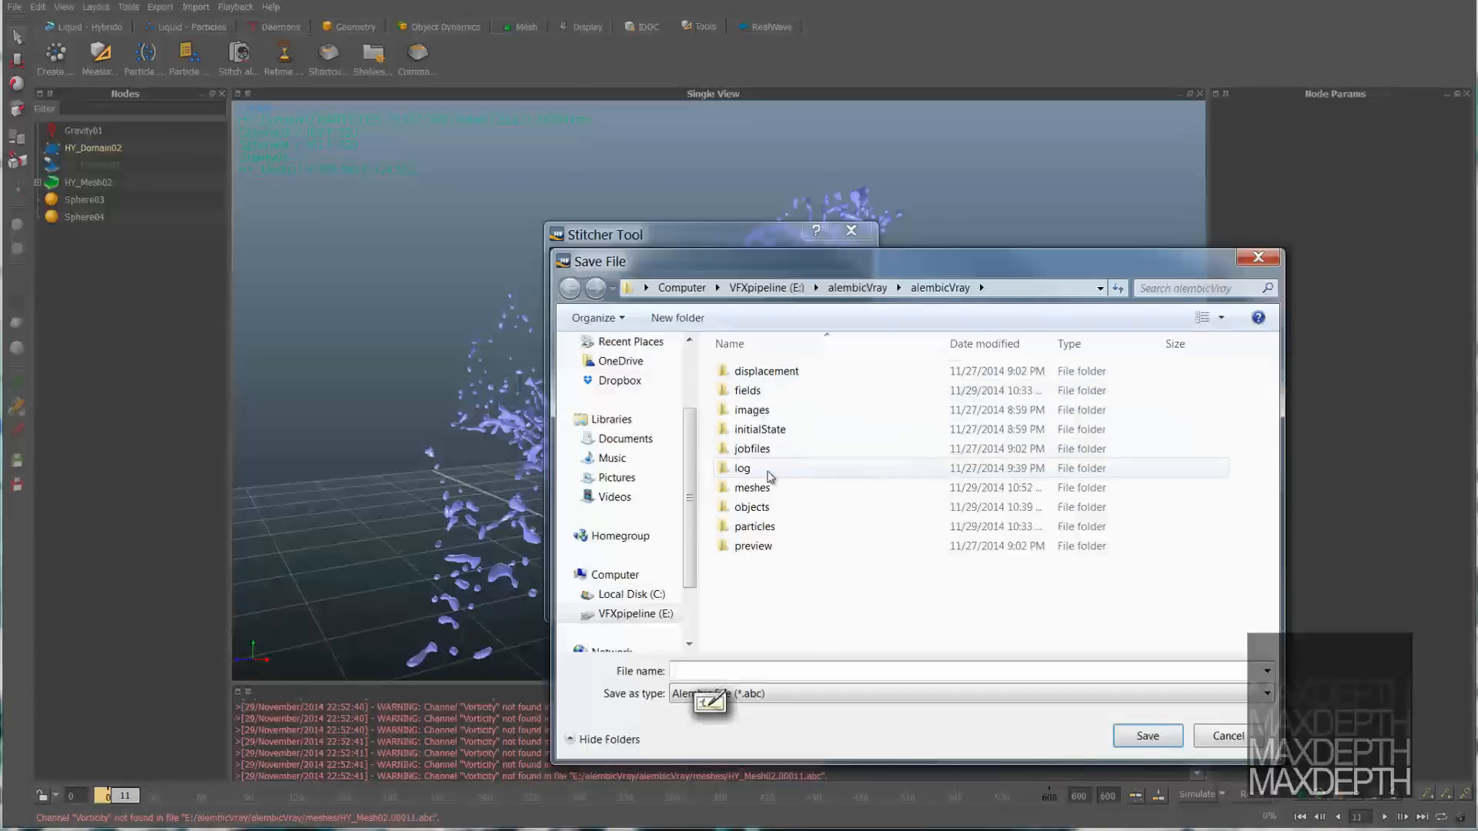
{"action": "double_click", "coordinate": [751, 488]}
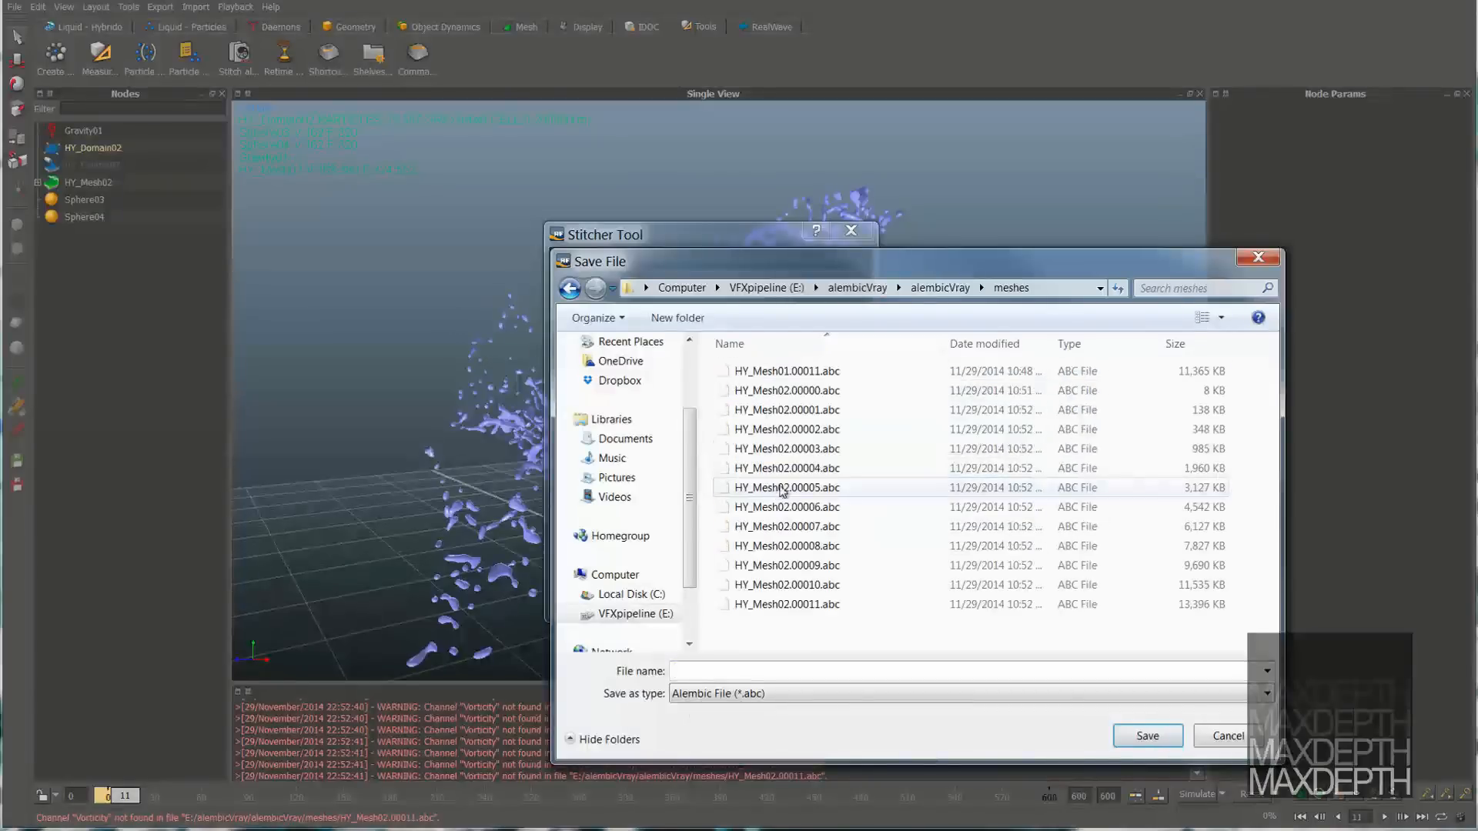
{"action": "left_click", "coordinate": [680, 318]}
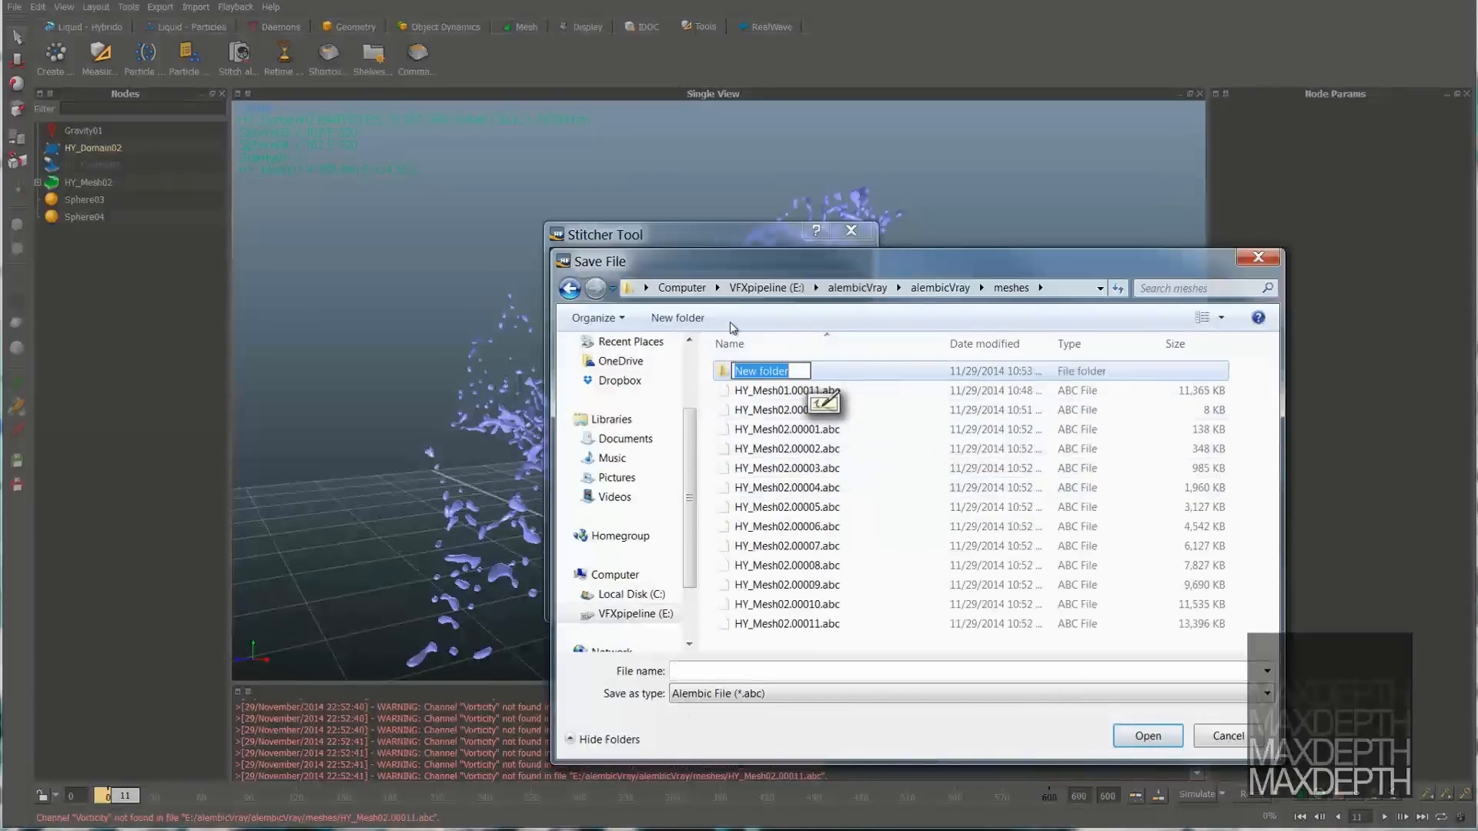
{"action": "type", "text": "abc"}
{"action": "key", "text": "Return"}
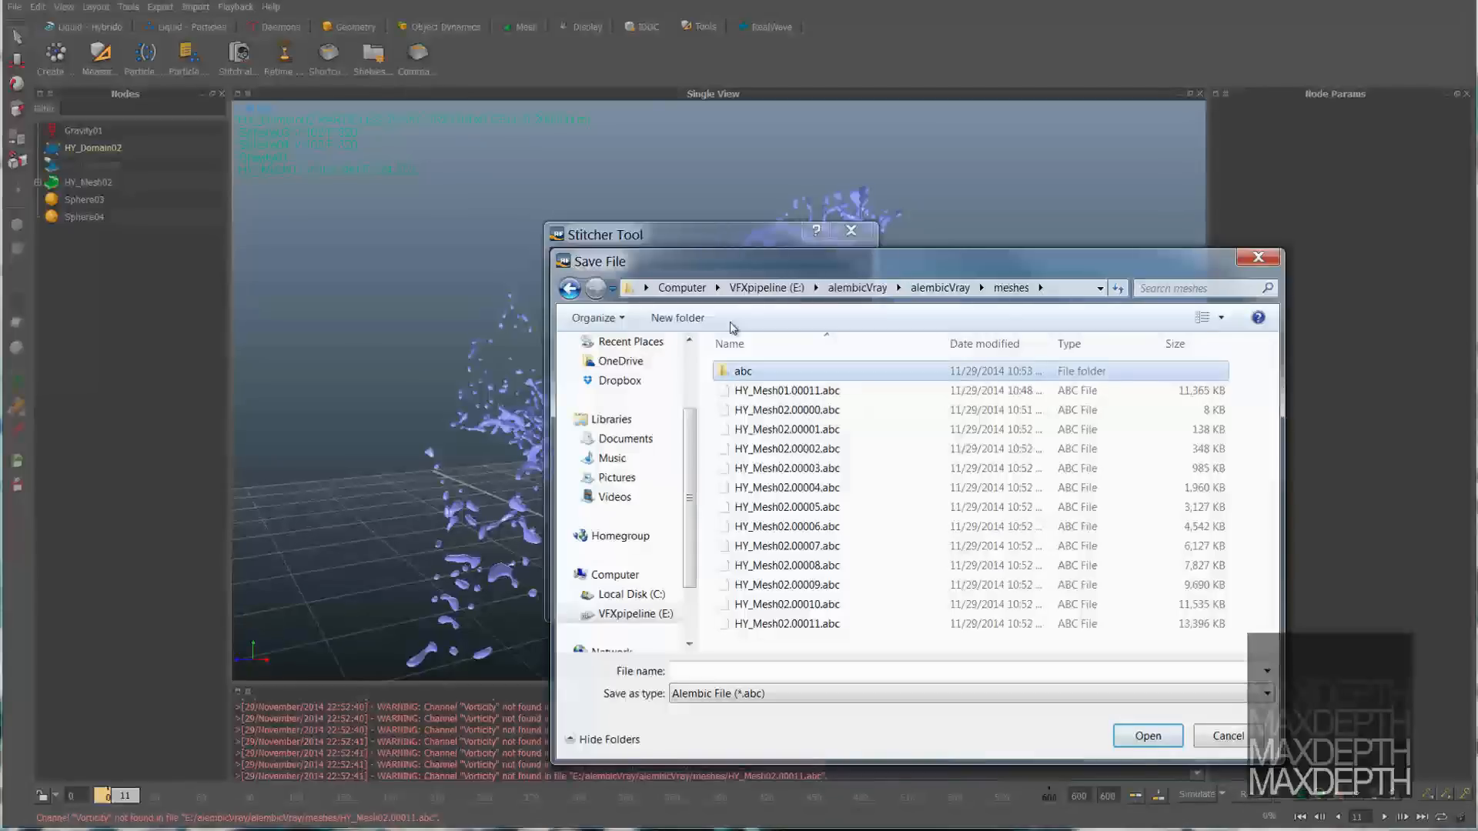
{"action": "double_click", "coordinate": [747, 371]}
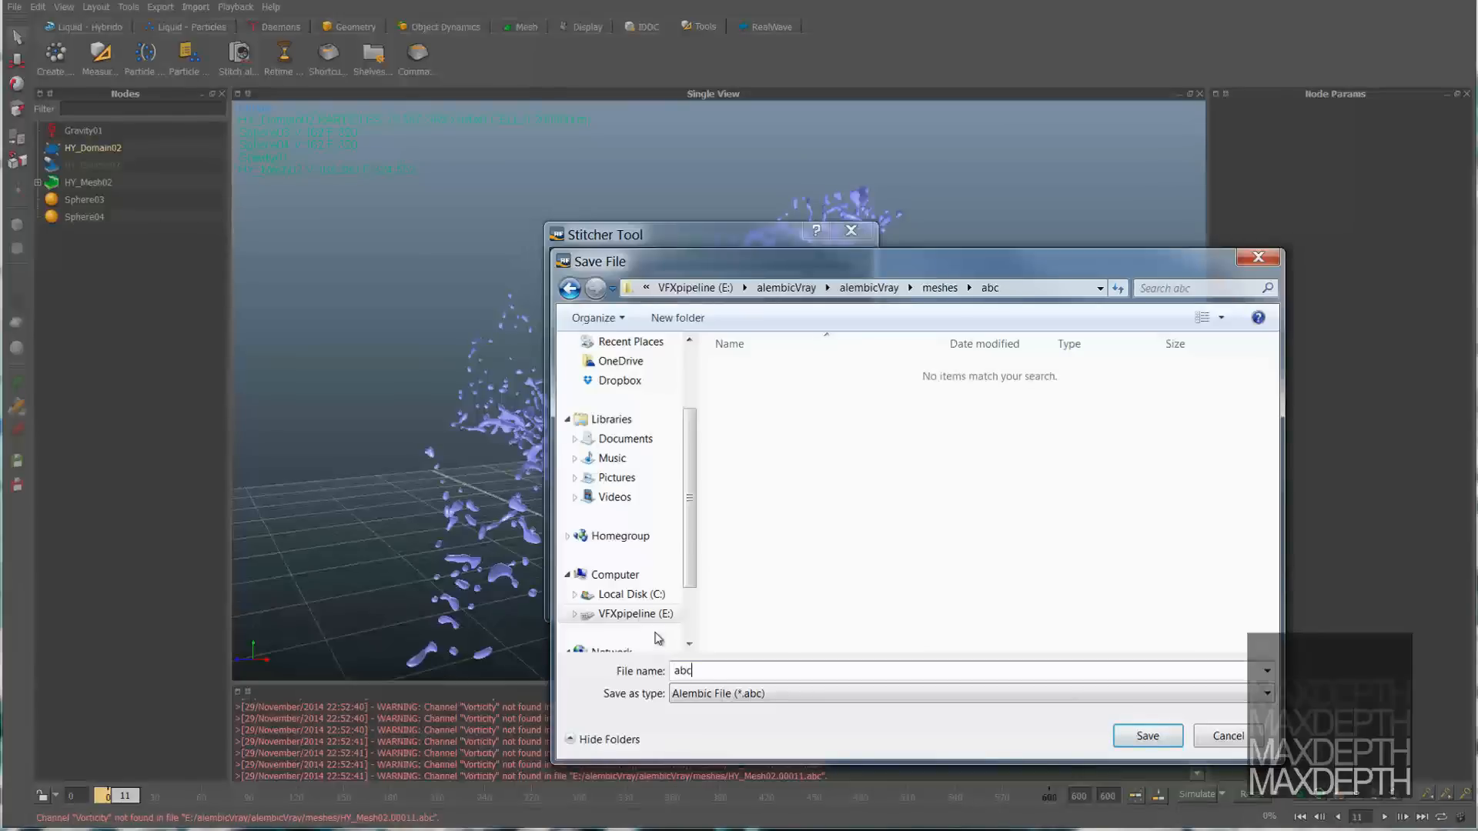
Step: Name the output file abcVrayStitch and stitch the HY_Mesh02 files into it
{"action": "type", "text": "VrayStitch"}
{"action": "left_click", "coordinate": [1146, 736]}
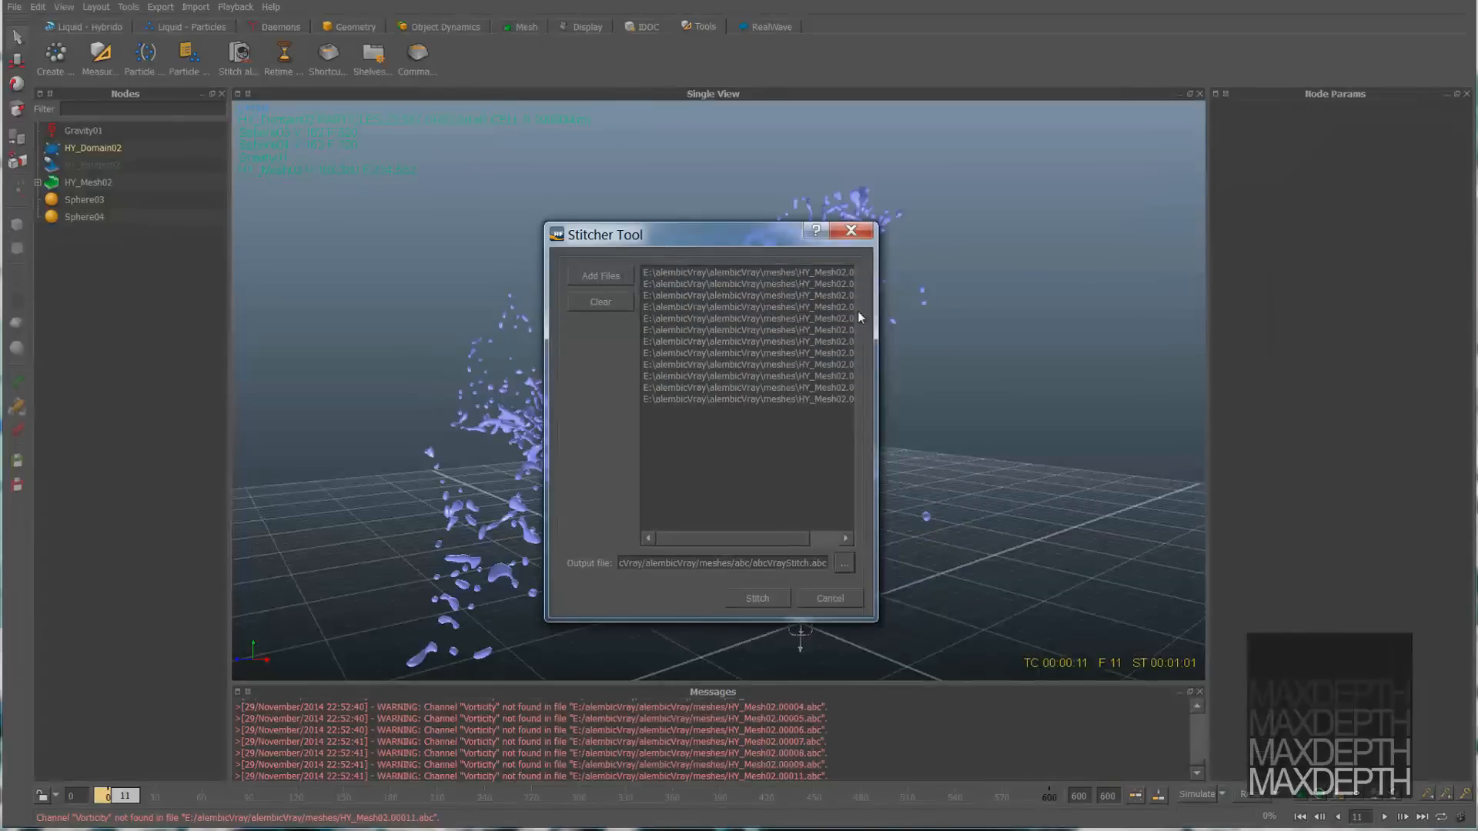
{"action": "left_click", "coordinate": [762, 602]}
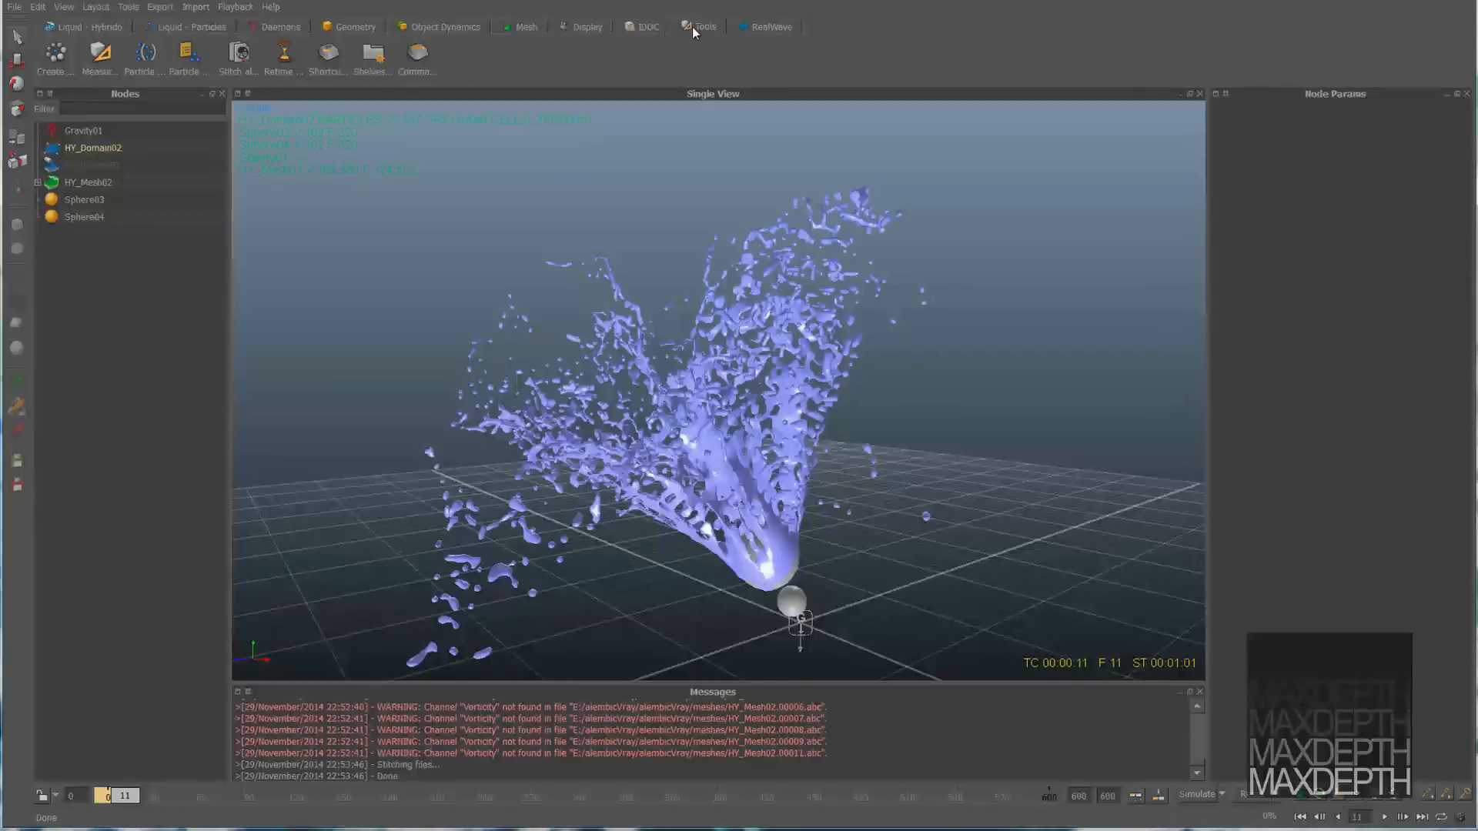
Step: Replace the Stitcher Tool's file list with HY_Domain02.00000.abc through HY_Domain02.00010.abc from the particles/abc folder
{"action": "left_click", "coordinate": [240, 54]}
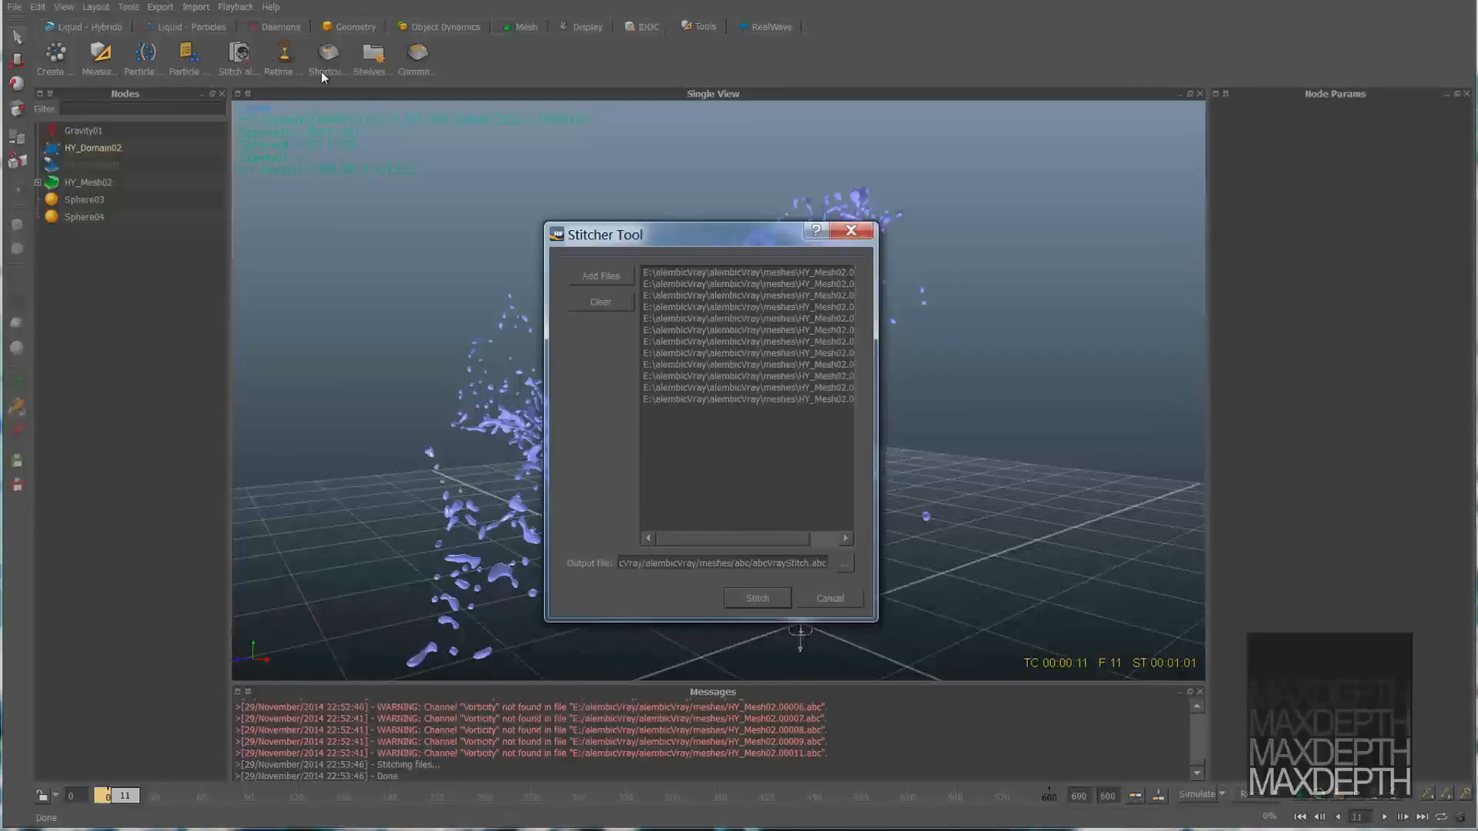
{"action": "left_click", "coordinate": [601, 302]}
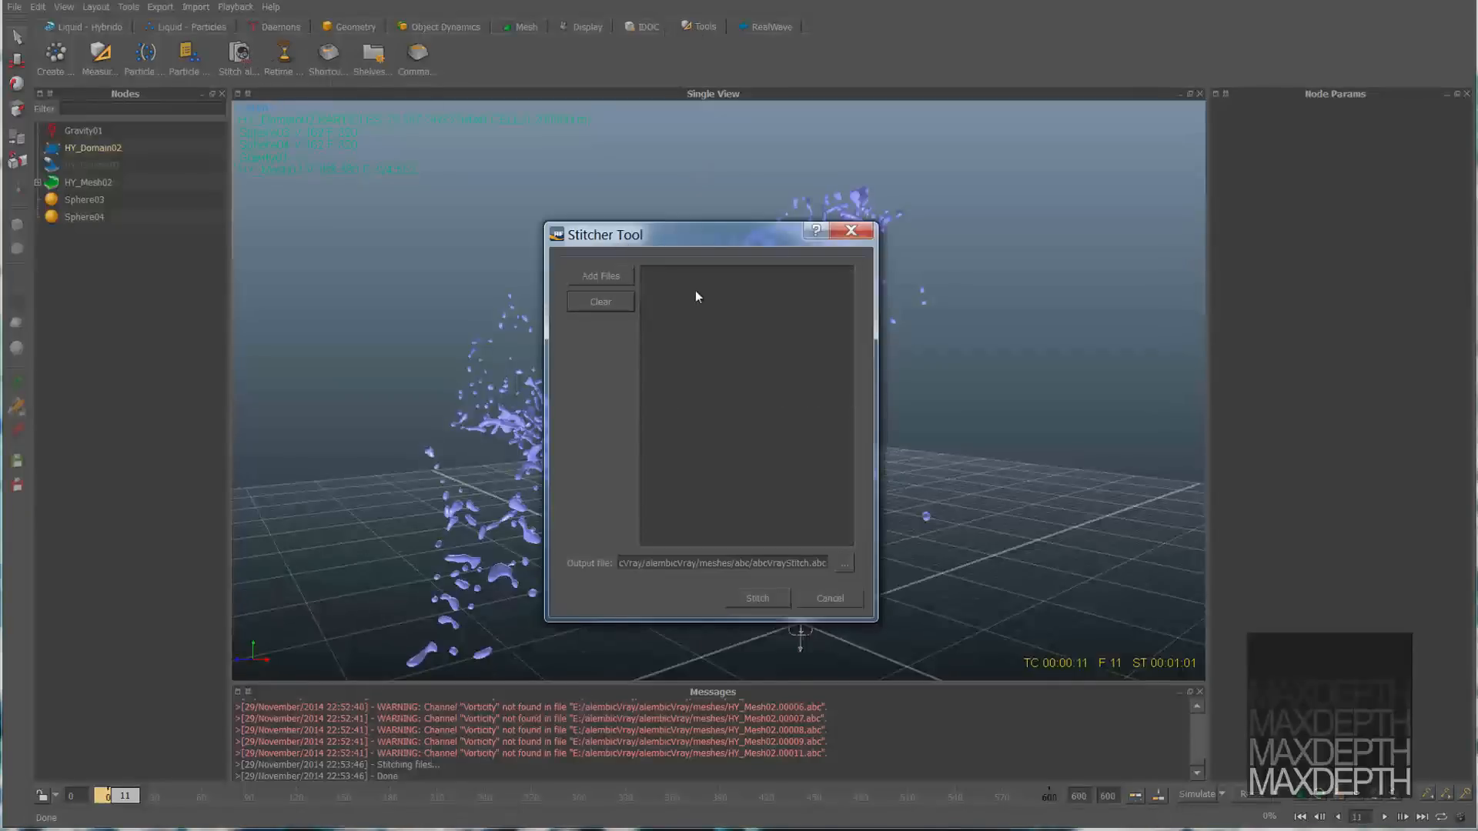
{"action": "left_click", "coordinate": [613, 282]}
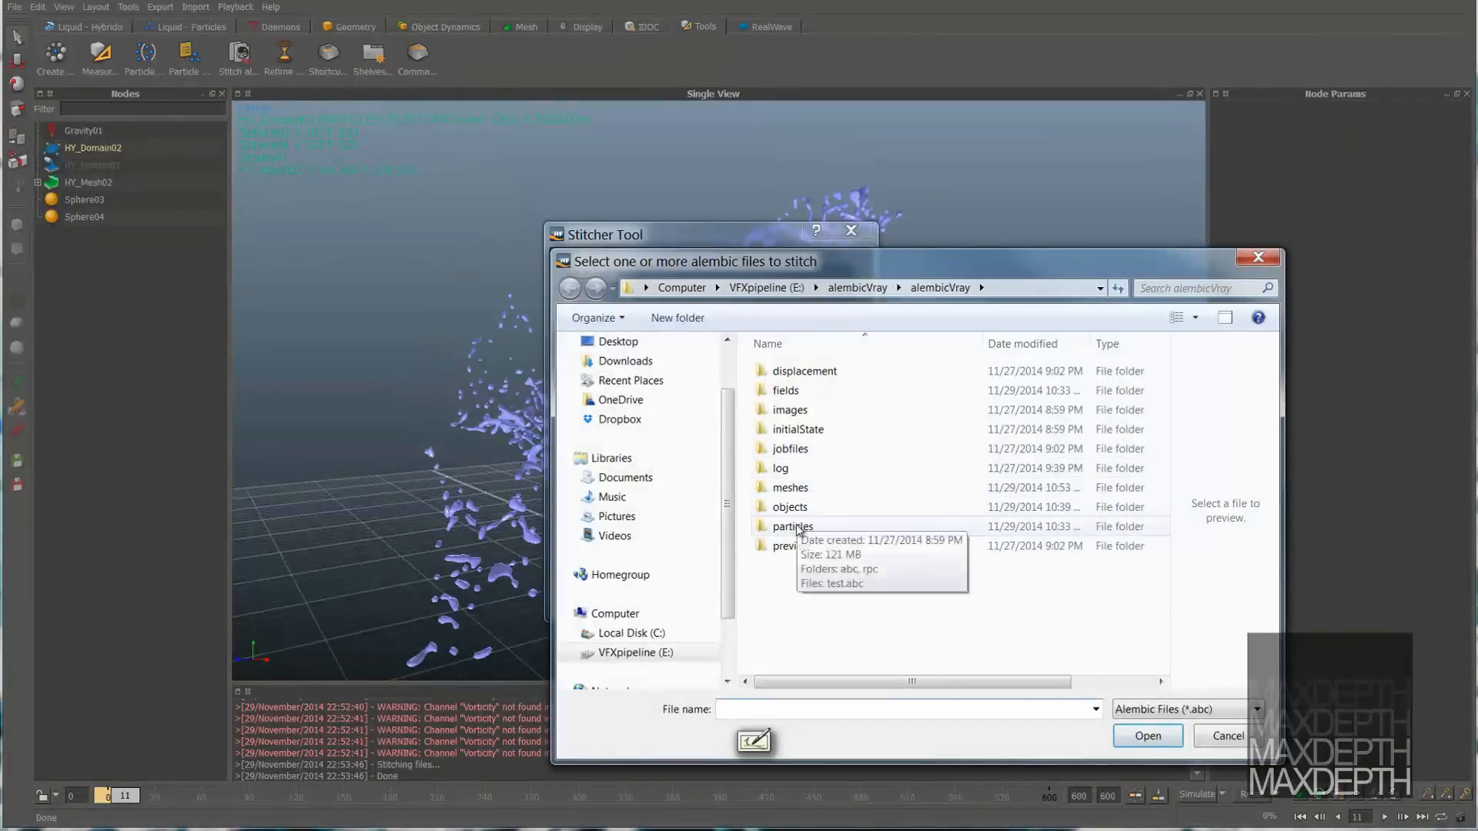
{"action": "left_click", "coordinate": [798, 530]}
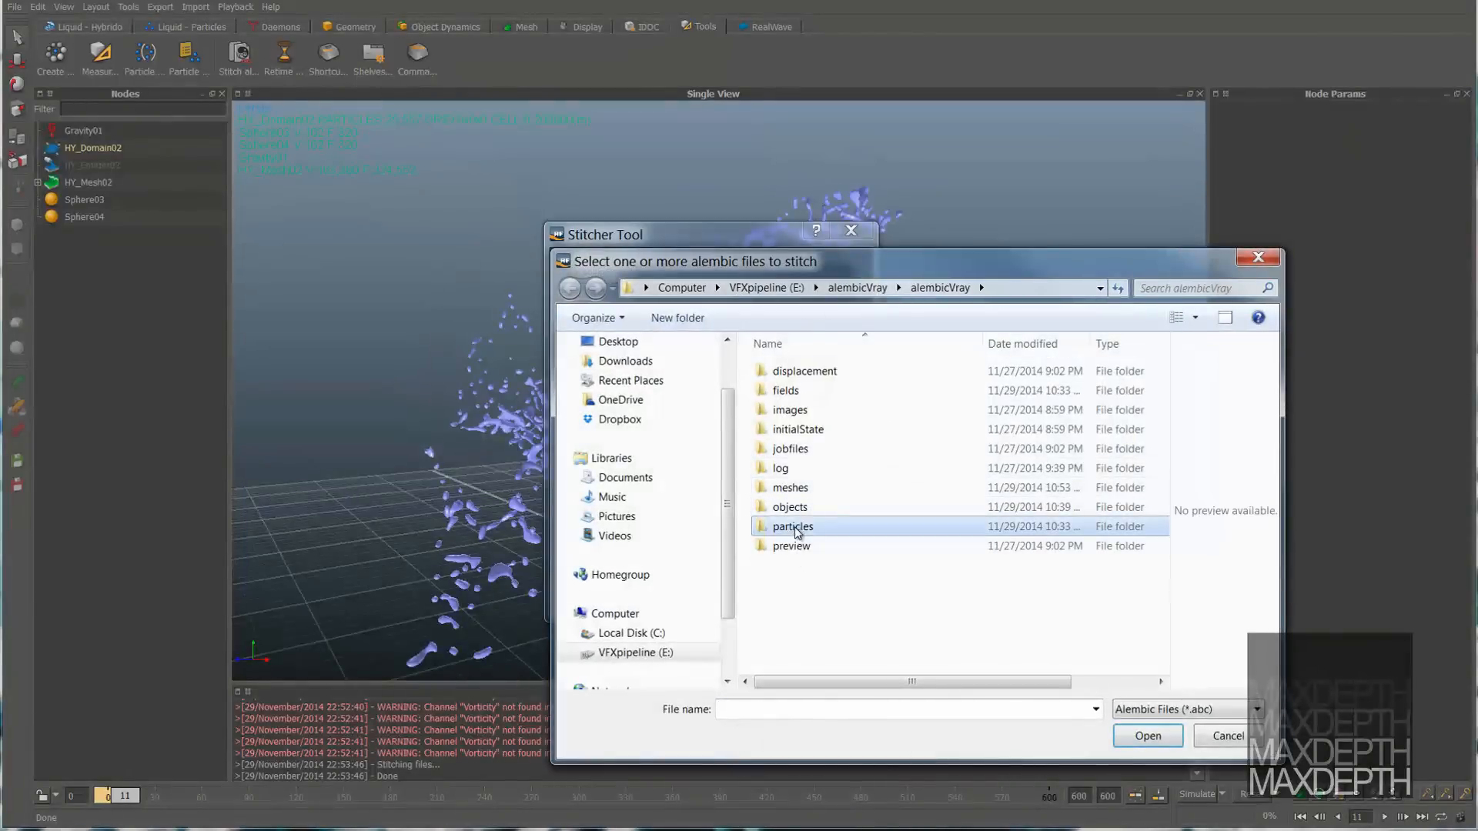
{"action": "double_click", "coordinate": [797, 532]}
{"action": "left_click", "coordinate": [789, 376]}
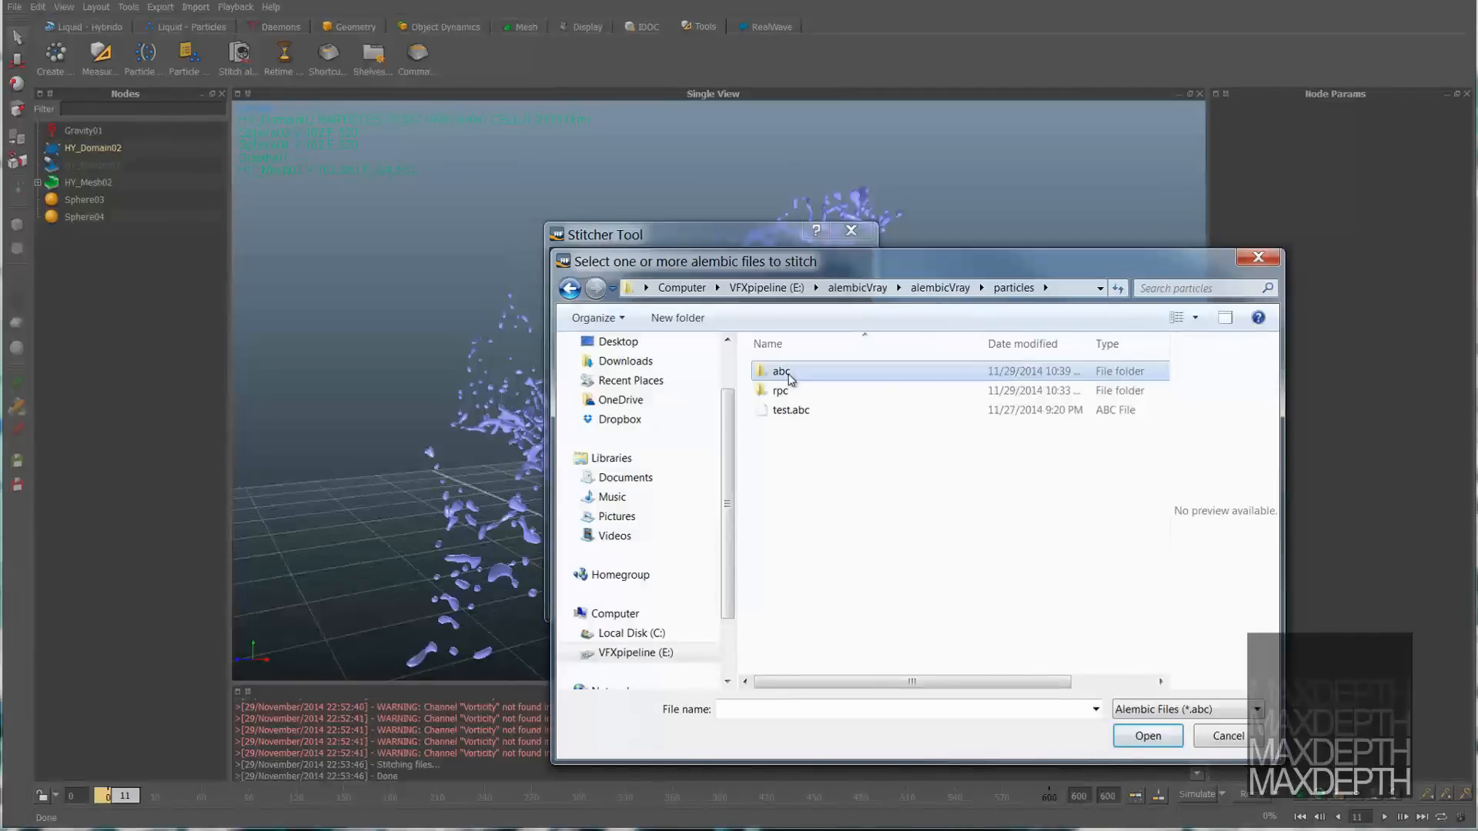
{"action": "double_click", "coordinate": [790, 378]}
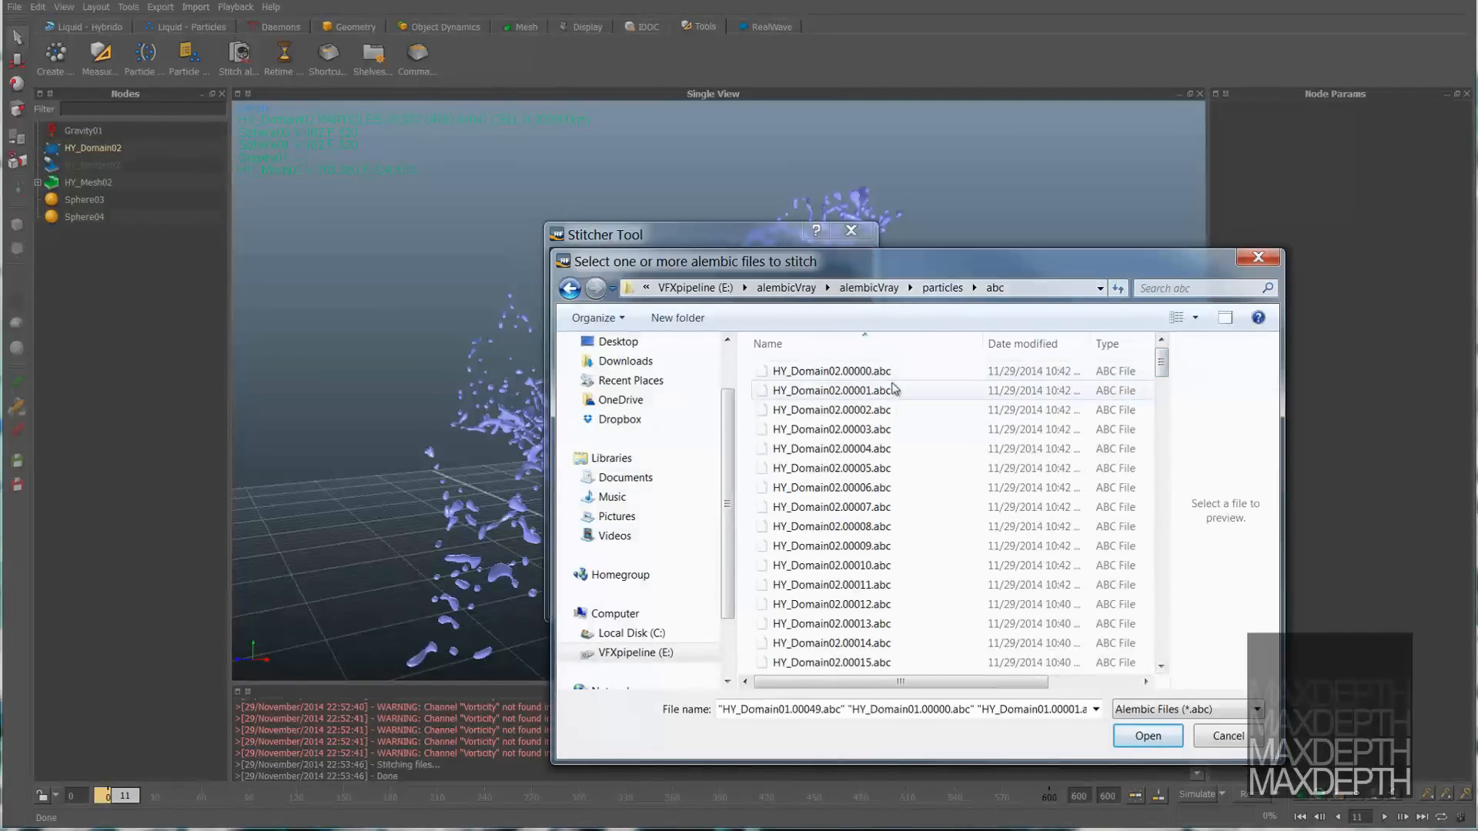
{"action": "left_click", "coordinate": [867, 377]}
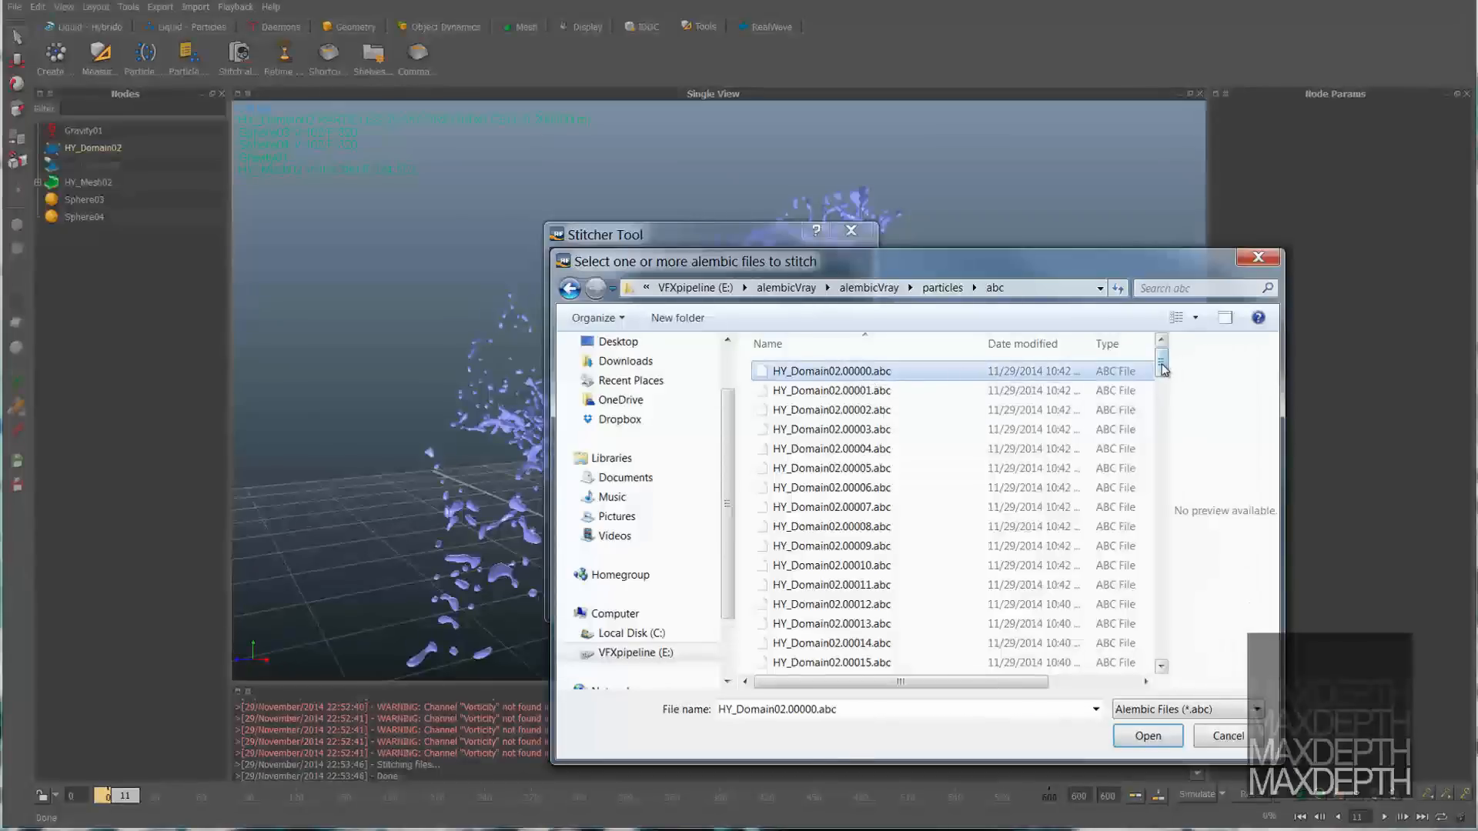
{"action": "left_click_drag", "start_coordinate": [1164, 365], "coordinate": [1171, 376]}
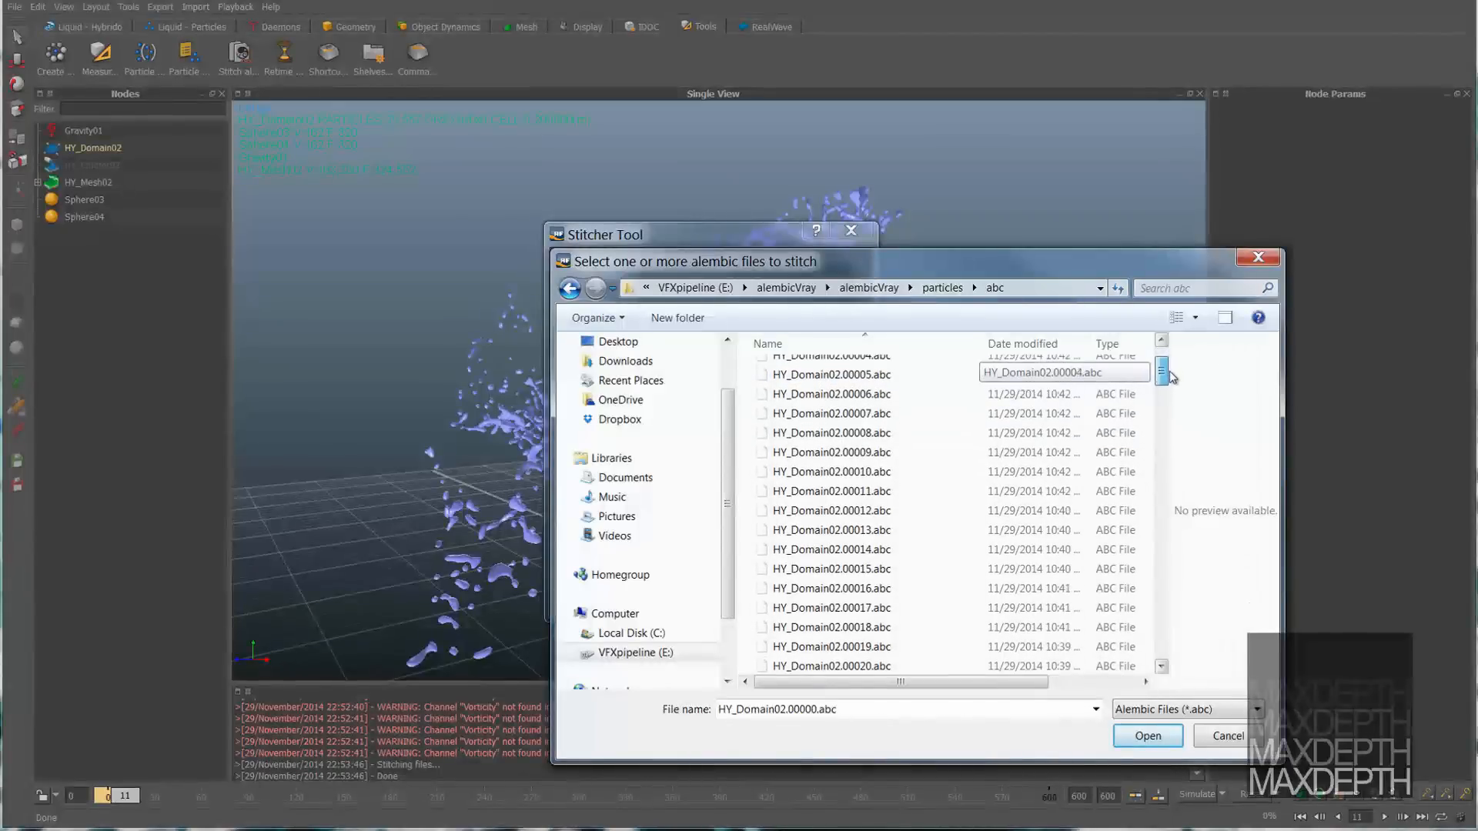
{"action": "left_click", "coordinate": [893, 471], "text": "shift"}
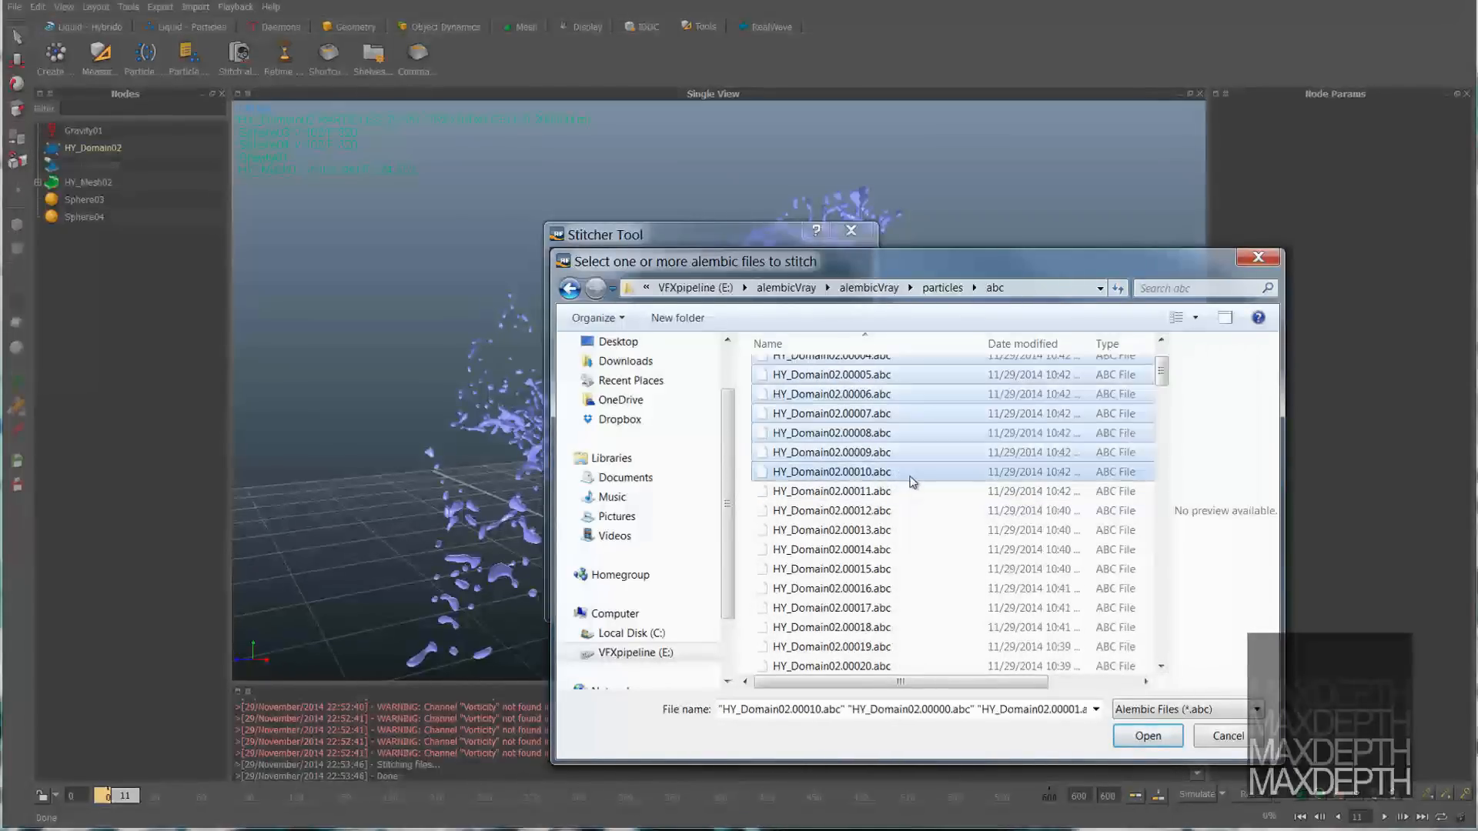
{"action": "left_click", "coordinate": [1148, 735]}
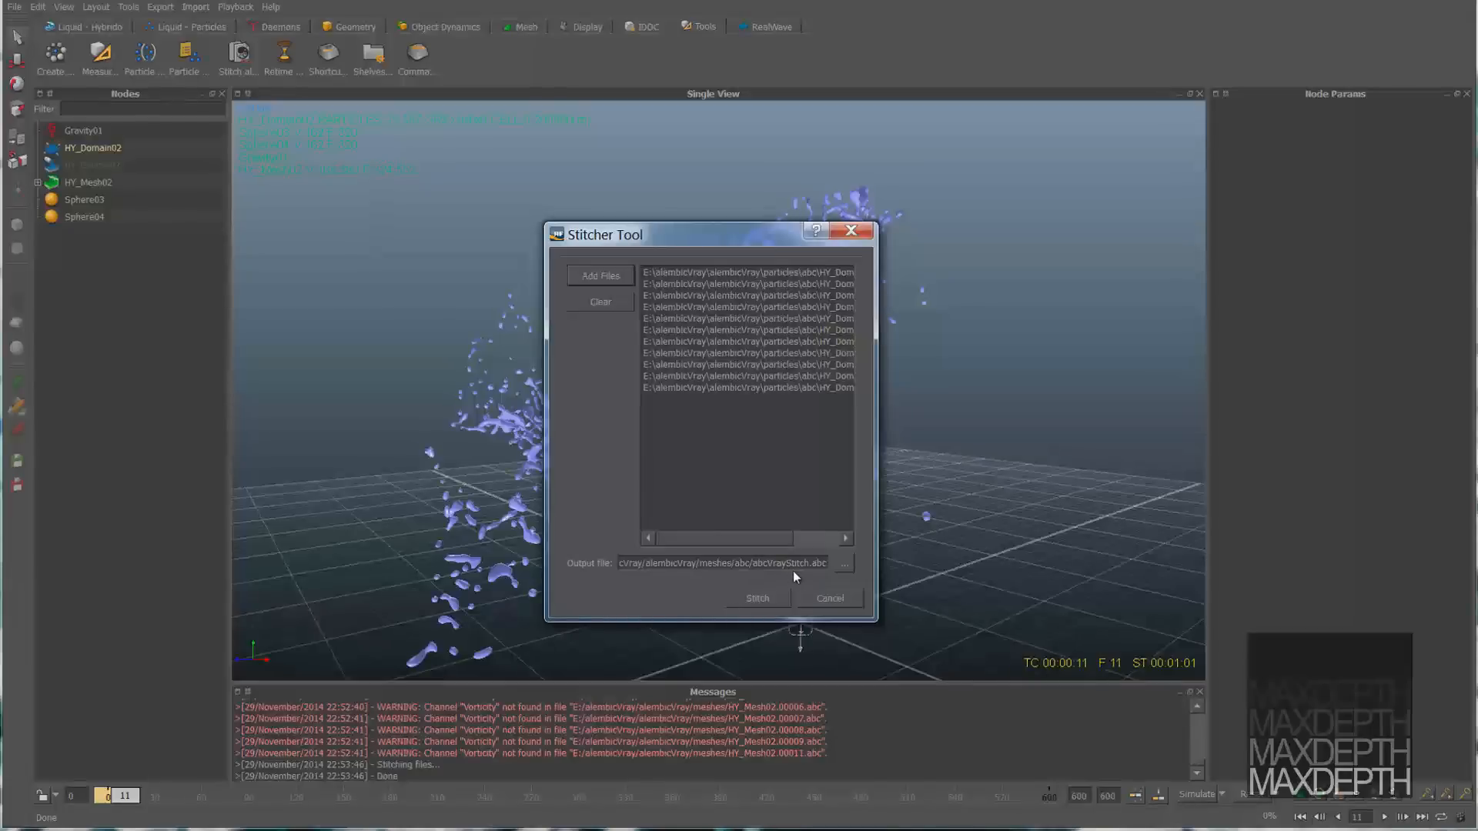
Step: Create a folder named abcStitch inside particles/abc and open it as the location for the stitched particle file
{"action": "left_click", "coordinate": [842, 564]}
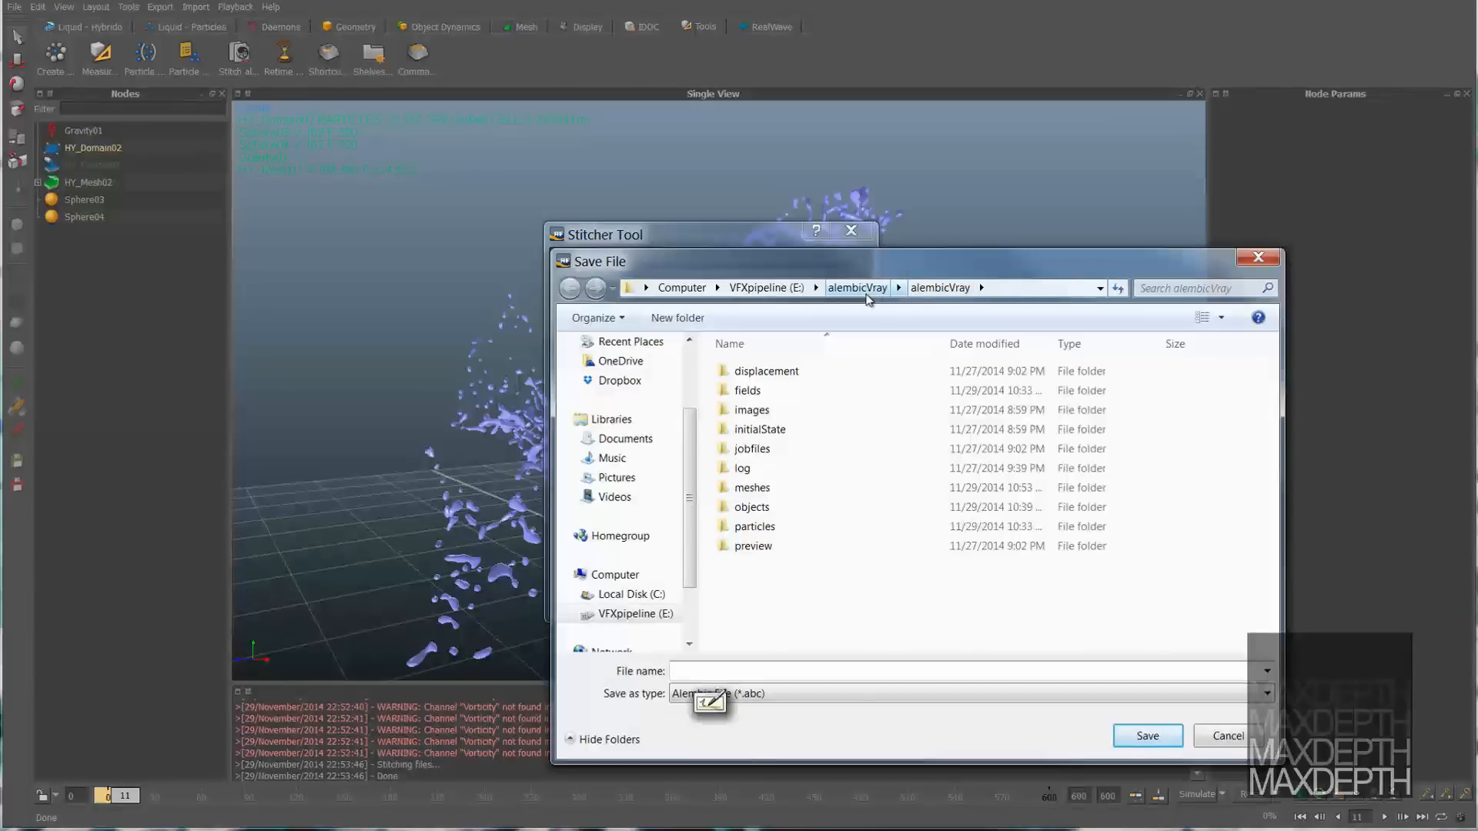
{"action": "double_click", "coordinate": [754, 526]}
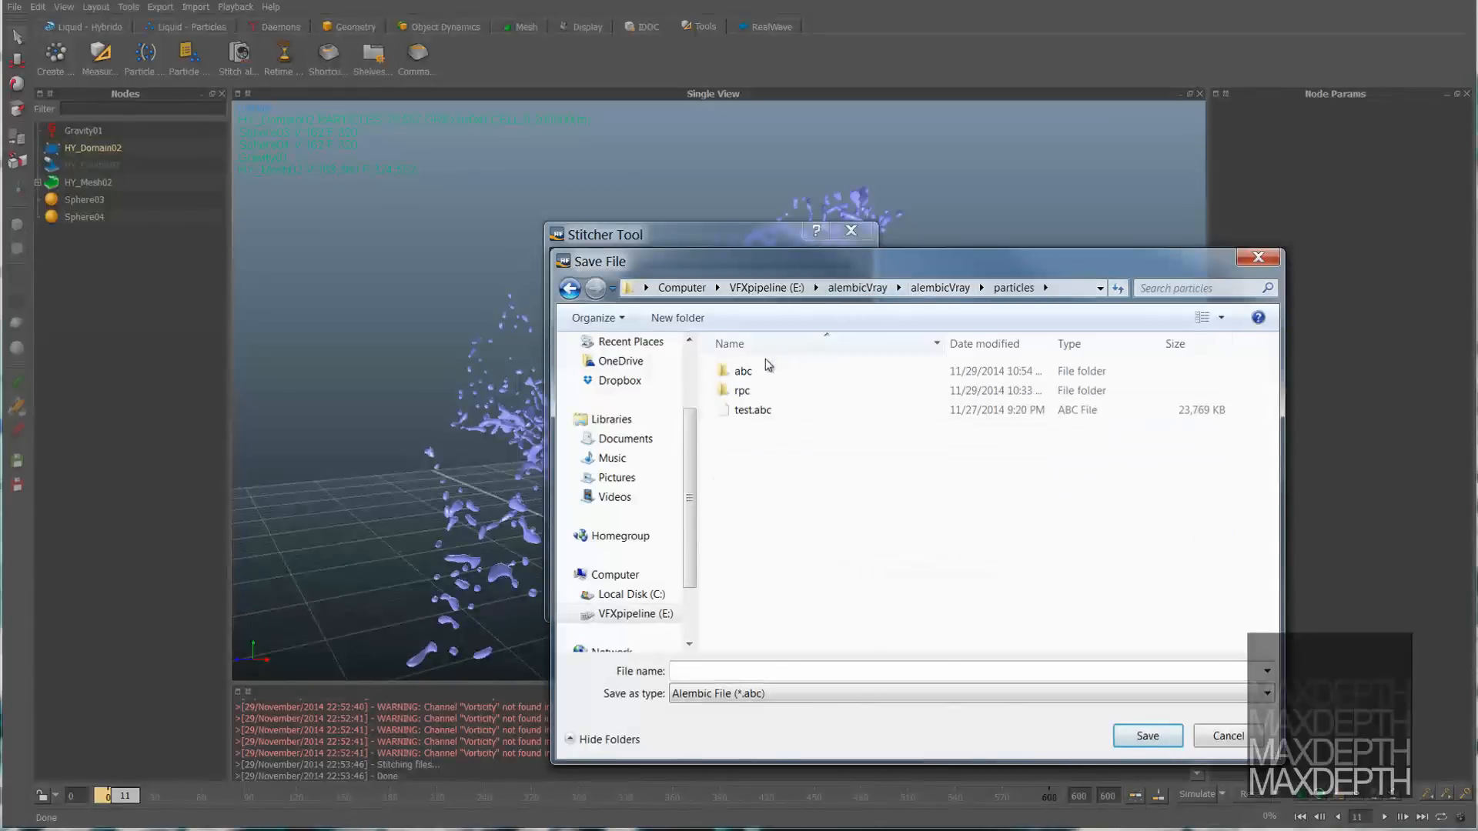
{"action": "double_click", "coordinate": [745, 373]}
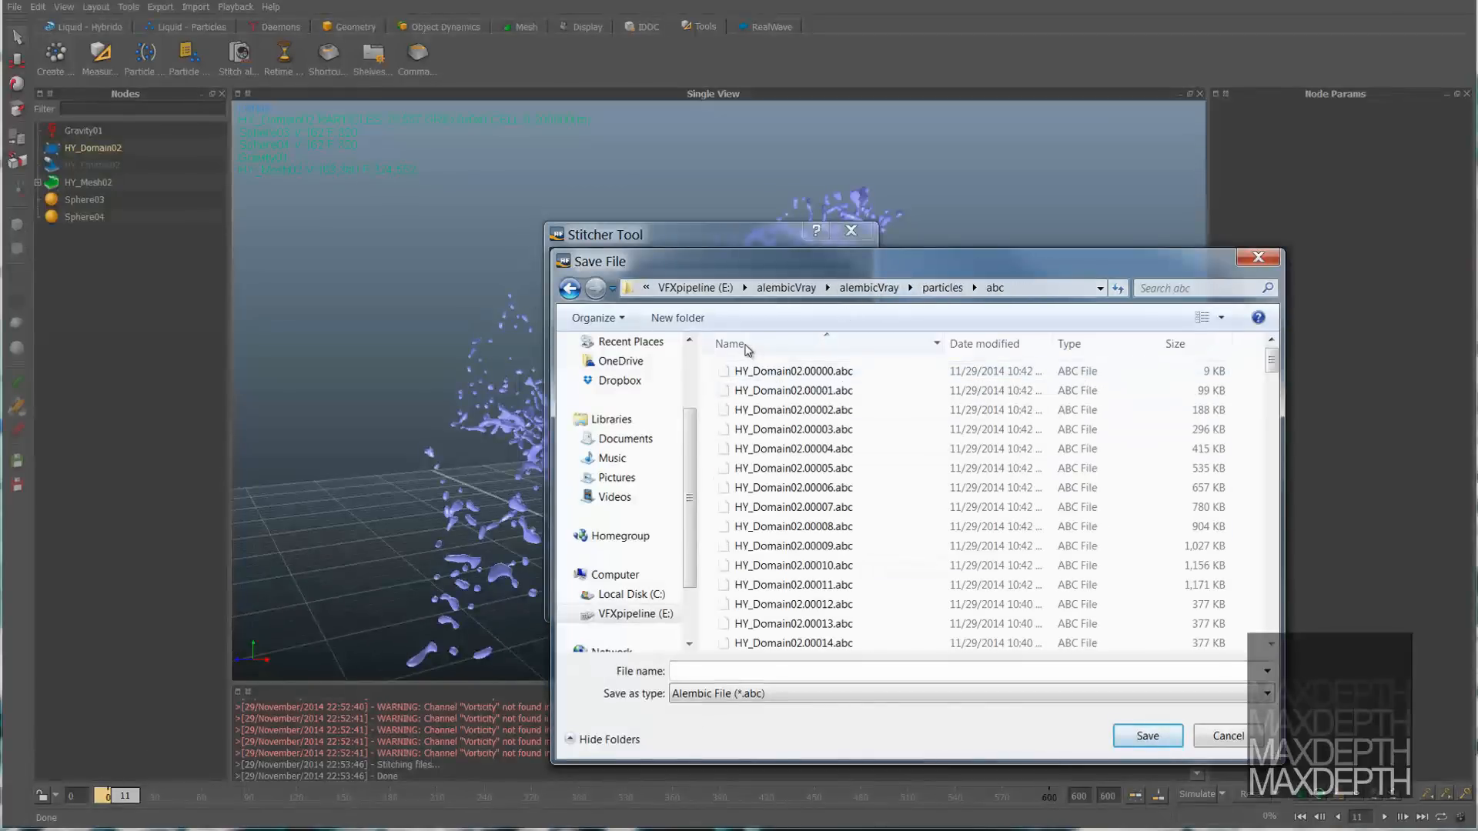
{"action": "left_click", "coordinate": [677, 318]}
{"action": "type", "text": "abcSt"}
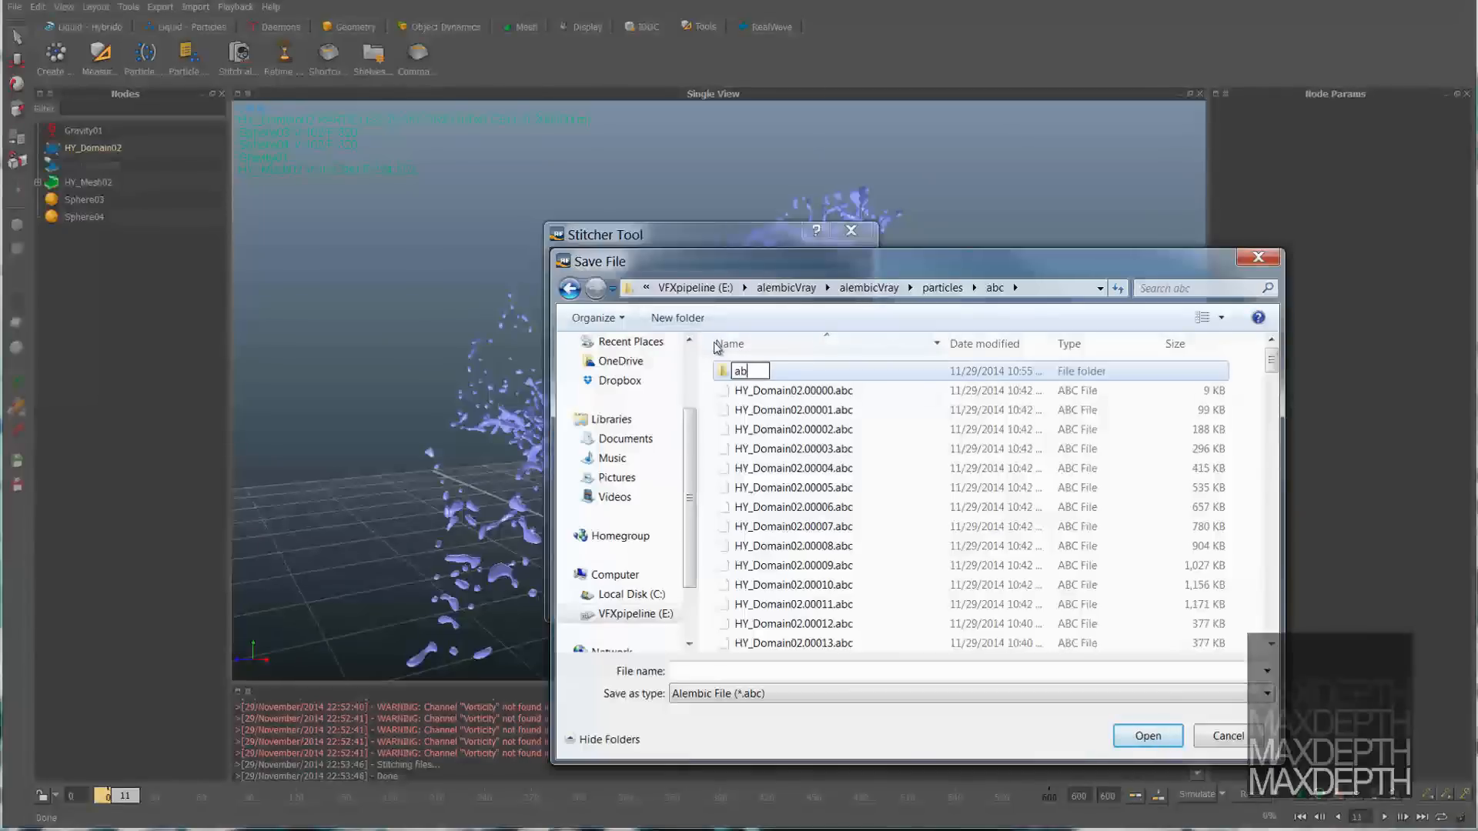
{"action": "type", "text": "ch"}
{"action": "key", "text": "Return"}
{"action": "double_click", "coordinate": [756, 371]}
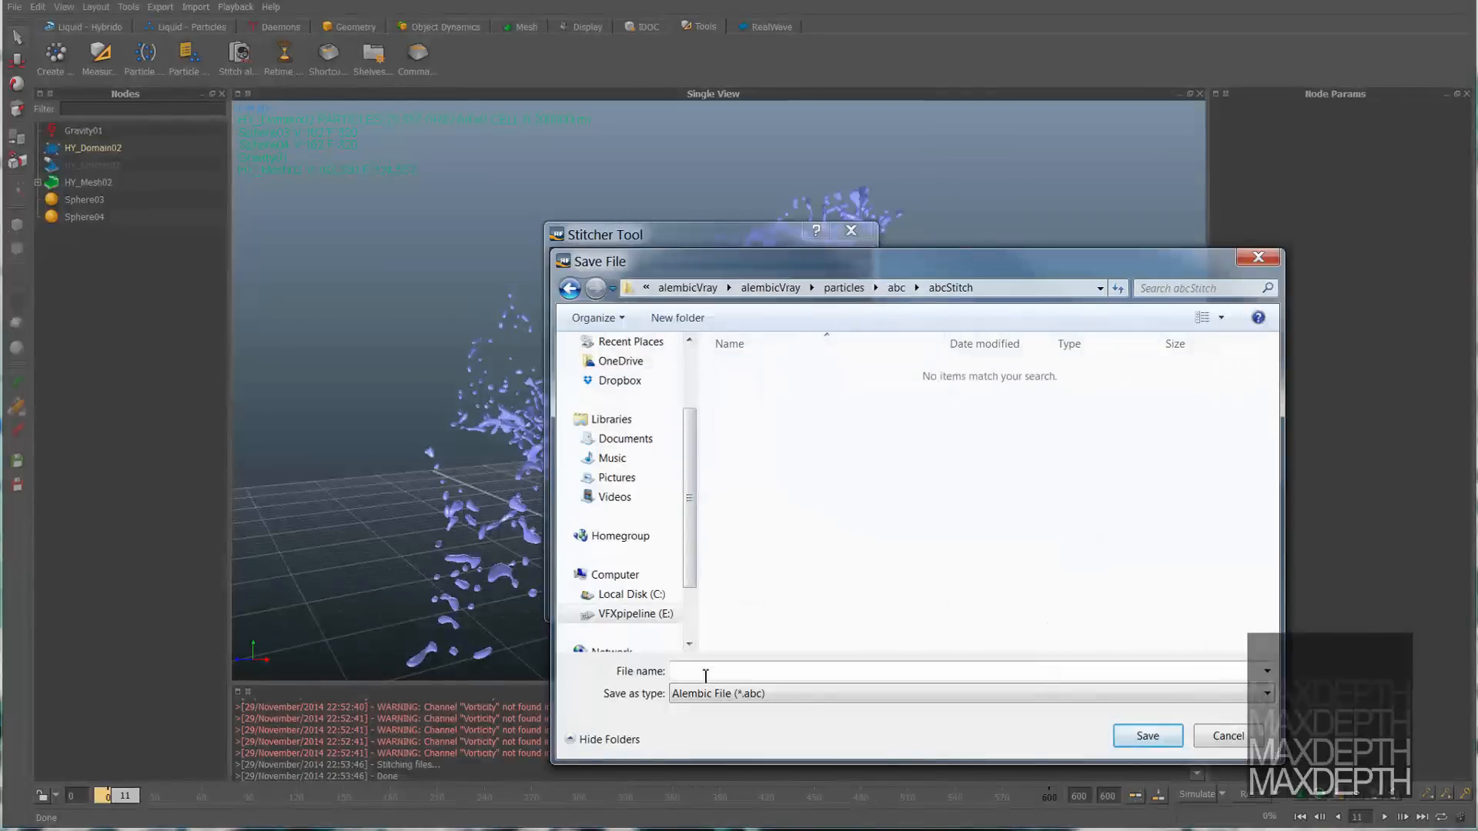
Step: Name the output file abcVrayStitchParticles and stitch the HY_Domain02 particle files into it
{"action": "type", "text": "abcVrayStit"}
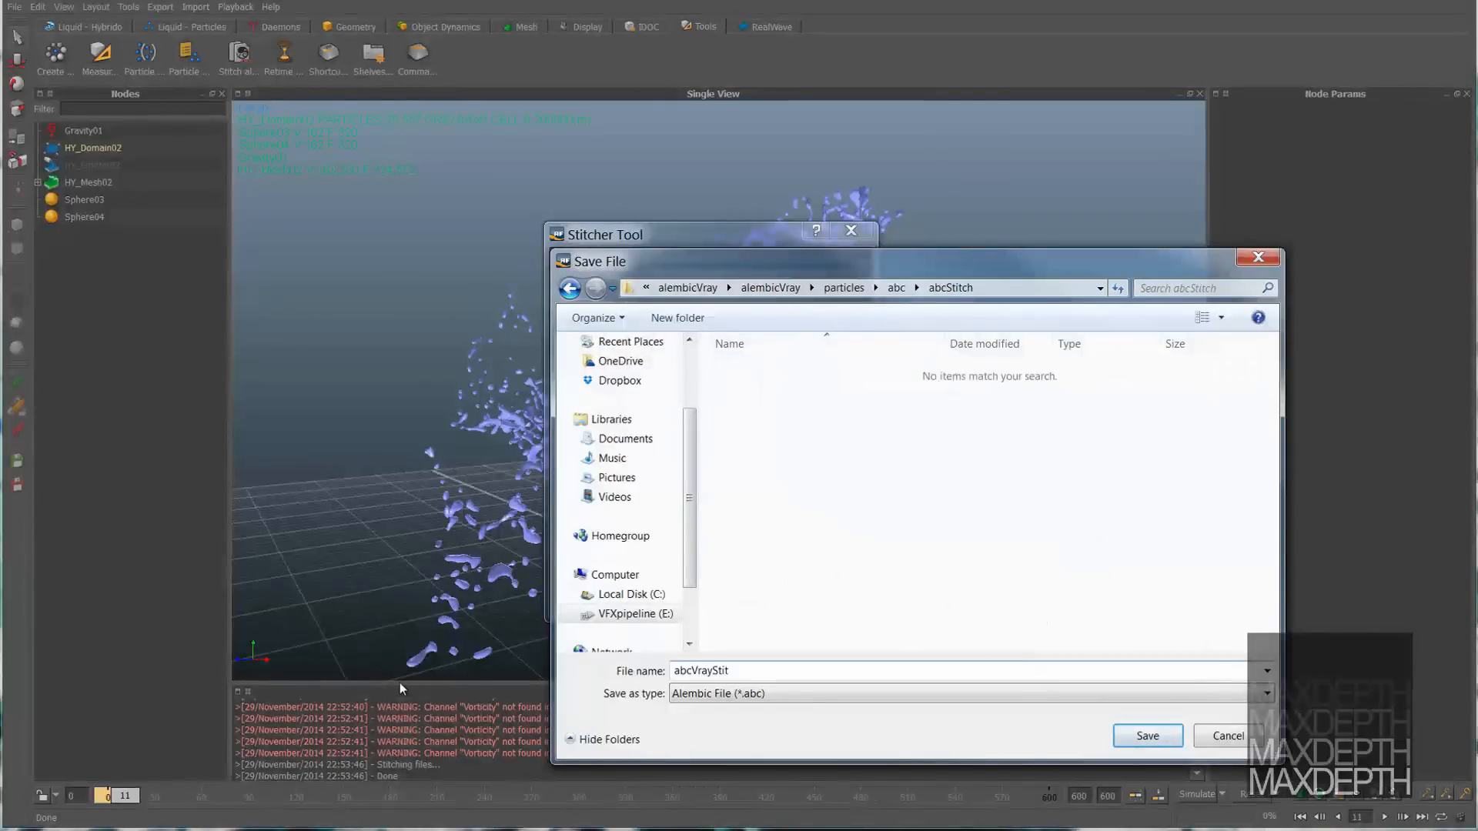
{"action": "type", "text": "chParticles"}
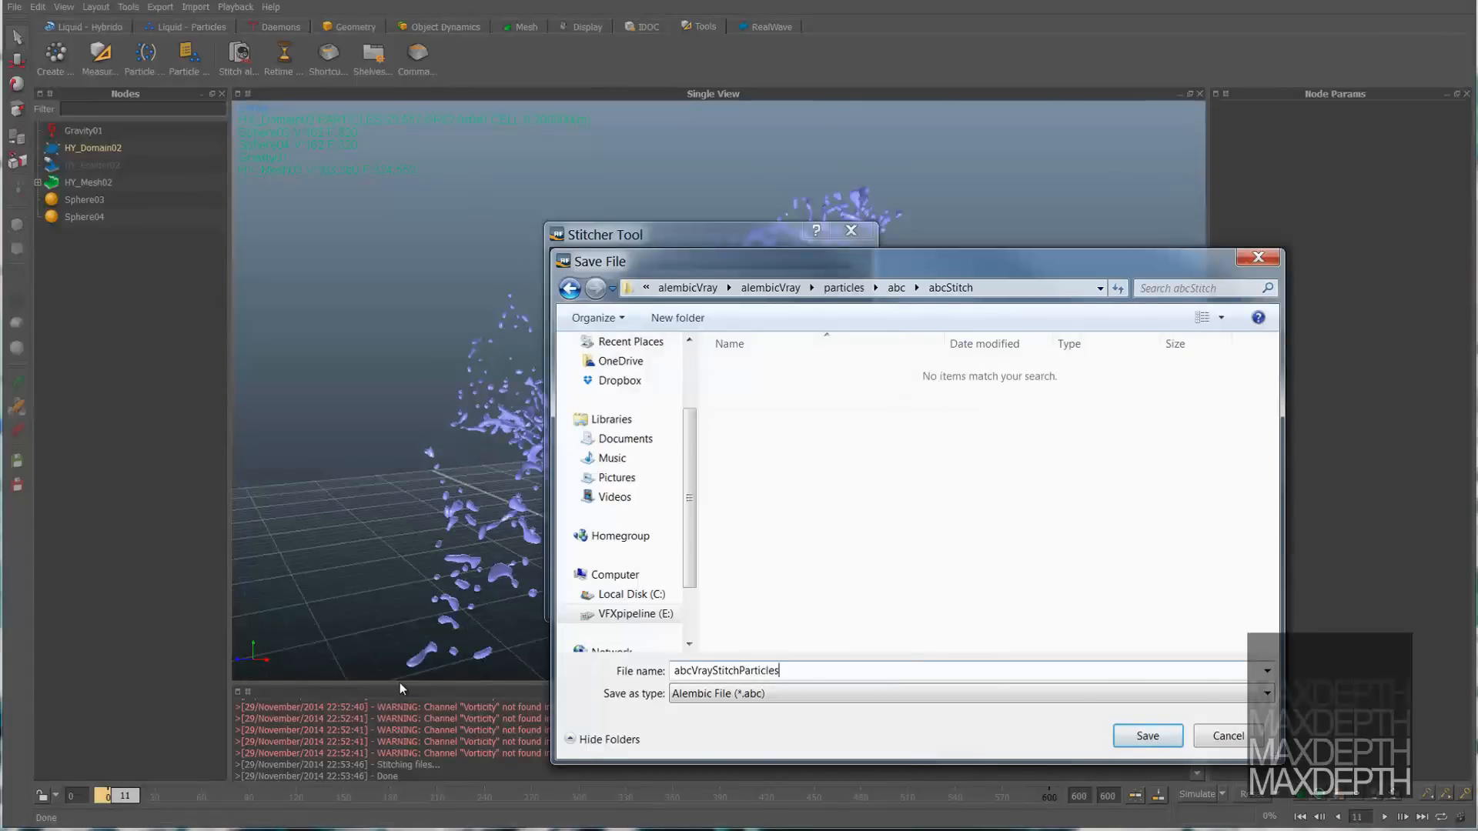
{"action": "left_click", "coordinate": [1147, 745]}
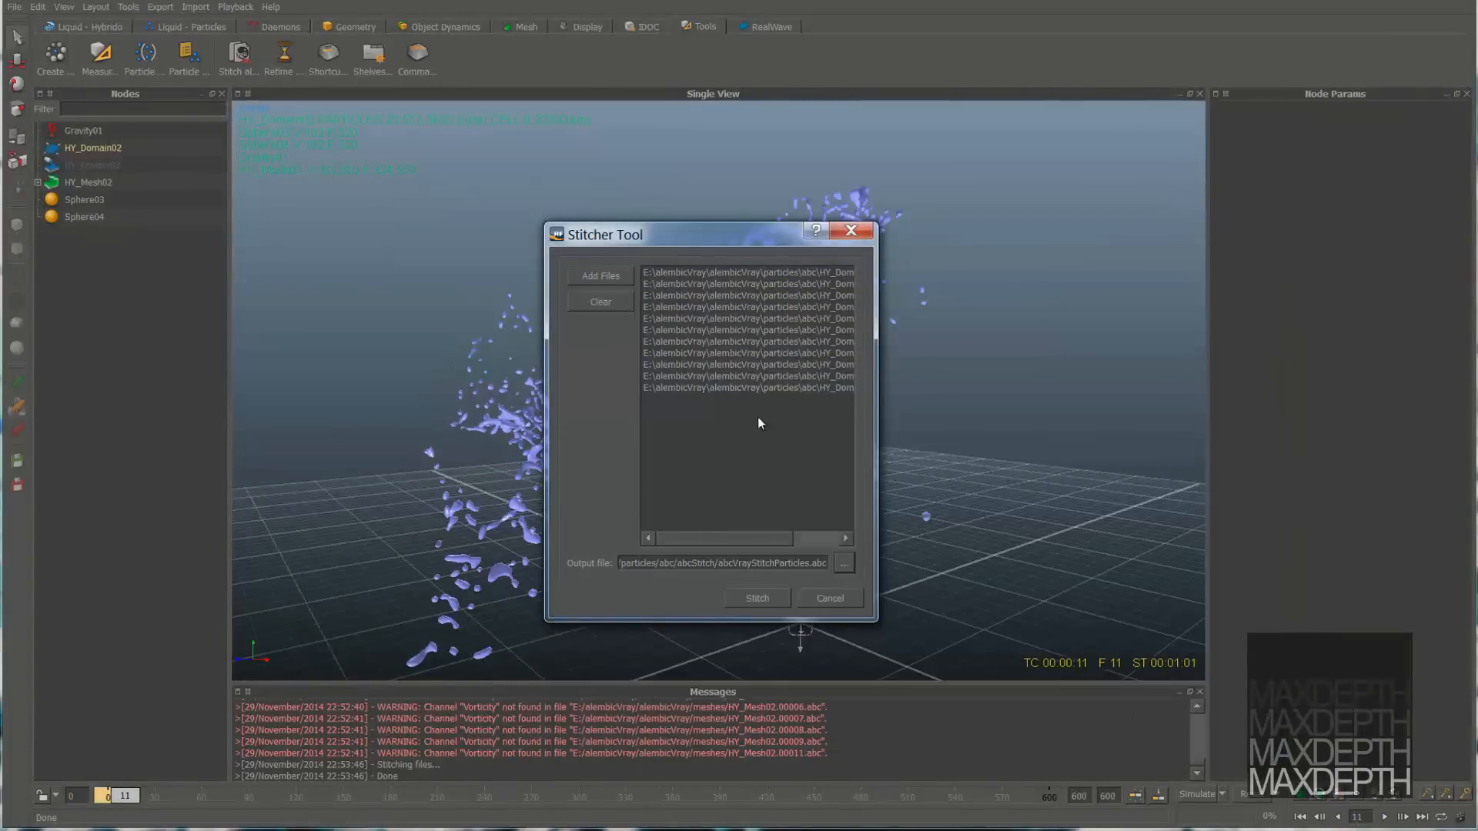
{"action": "left_click", "coordinate": [743, 601]}
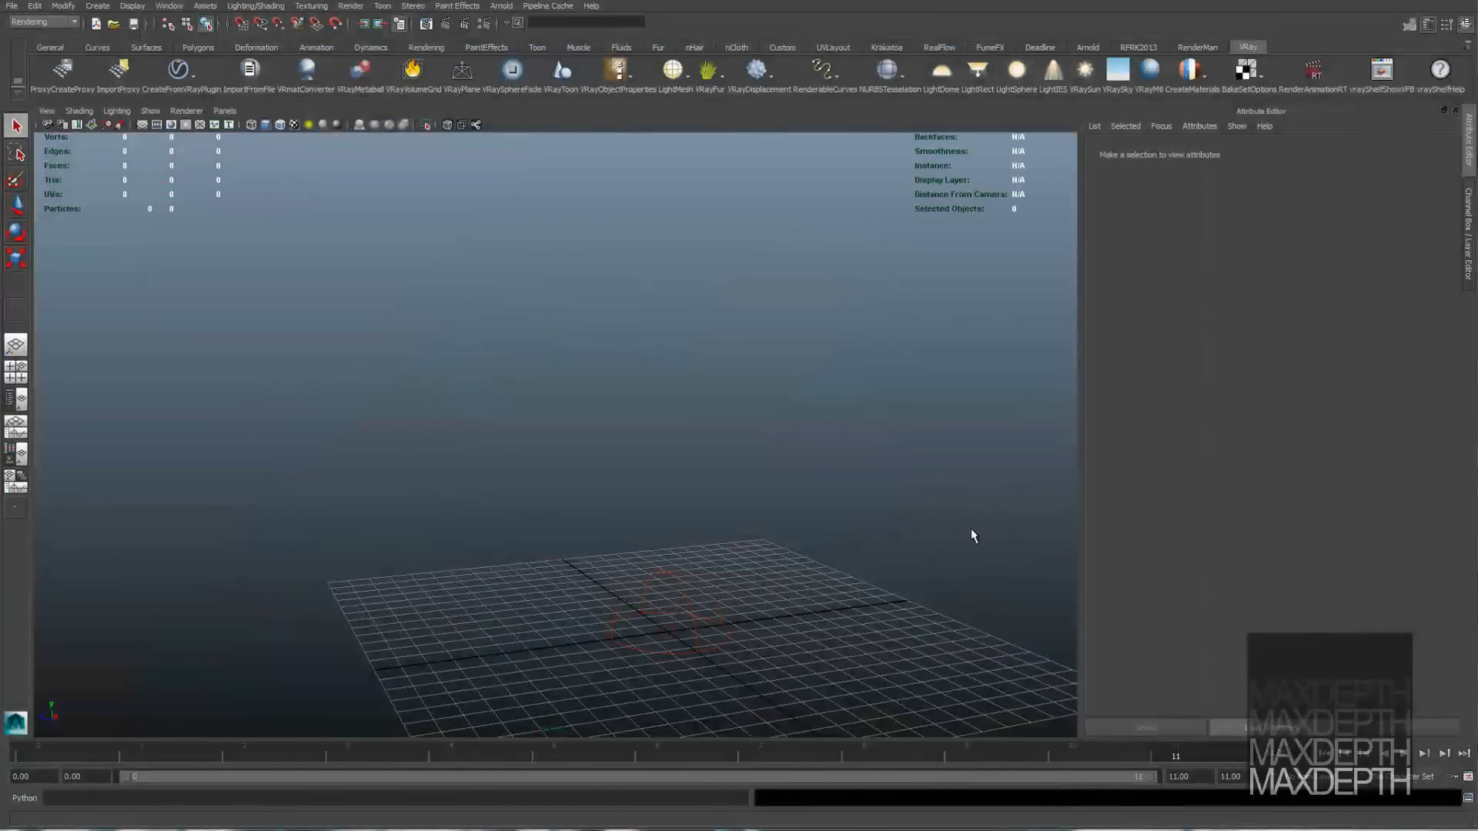
Step: Switch to Maya and examine the V-Ray dome light's basic, texture and option attributes
{"action": "left_click", "coordinate": [696, 573]}
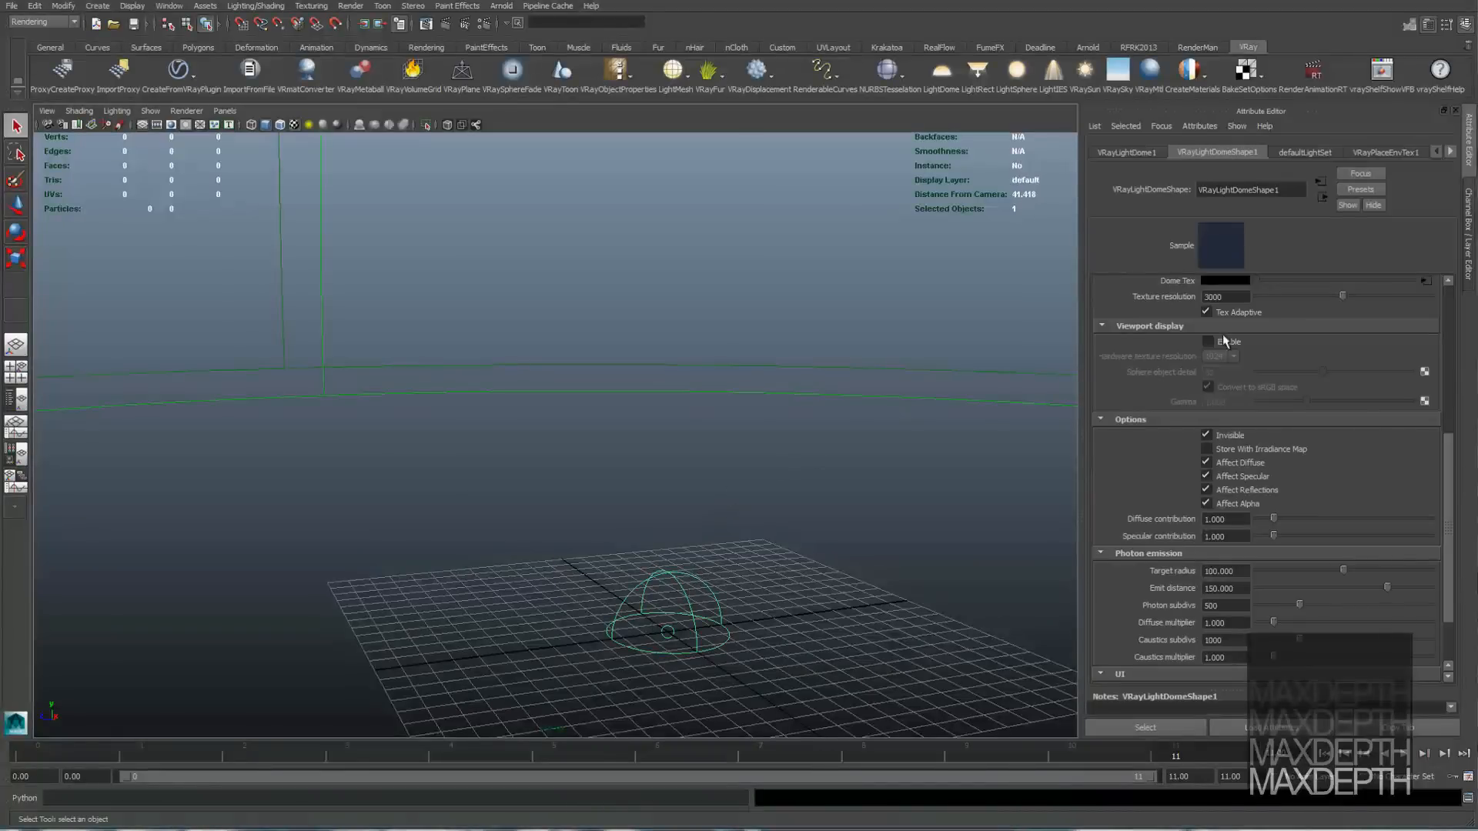
{"action": "scroll", "coordinate": [1288, 386], "scroll_direction": "up", "scroll_amount": 5}
{"action": "scroll", "coordinate": [1289, 386], "scroll_direction": "up", "scroll_amount": 2}
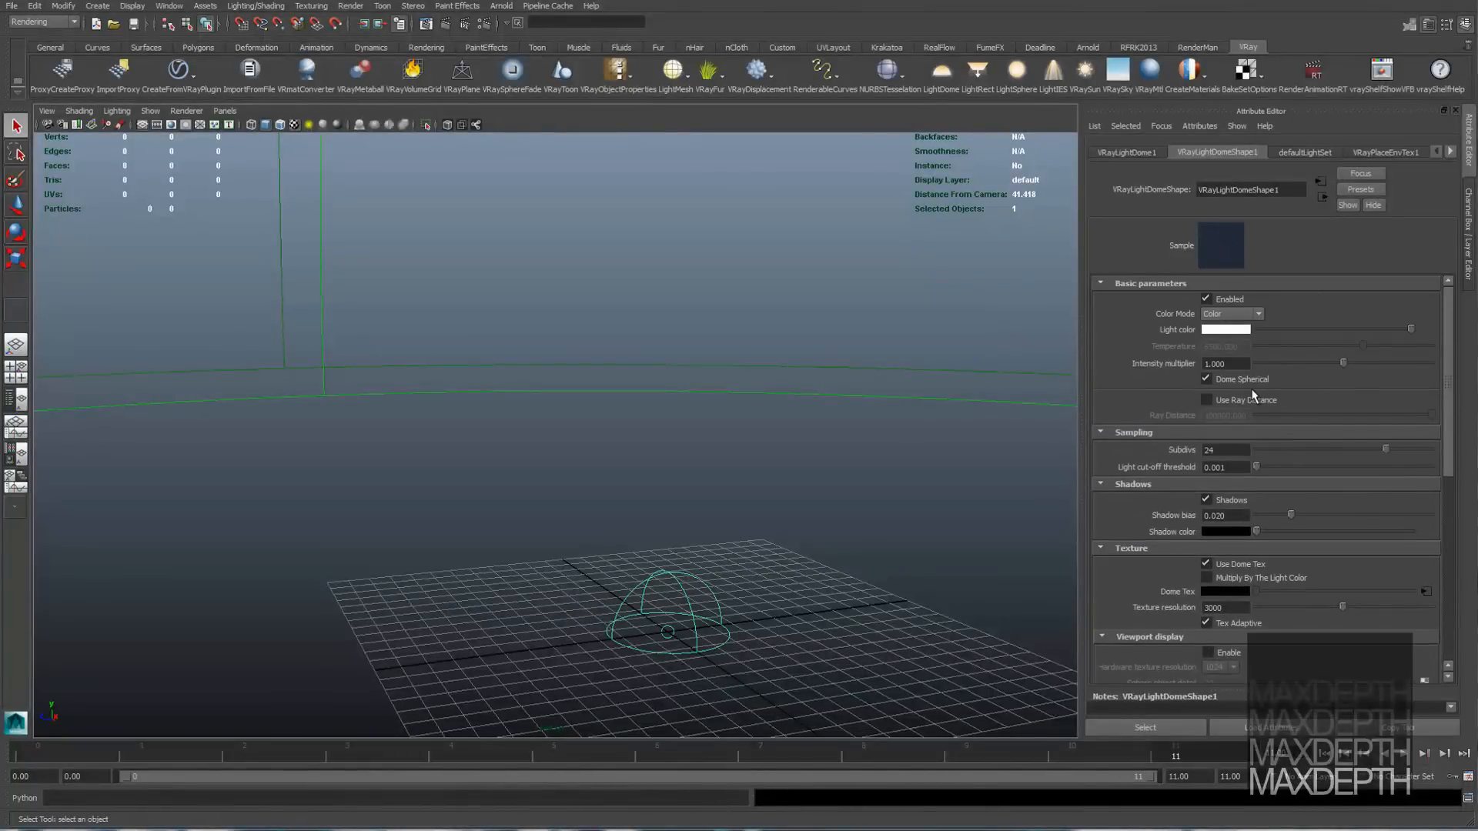
{"action": "left_click", "coordinate": [774, 484]}
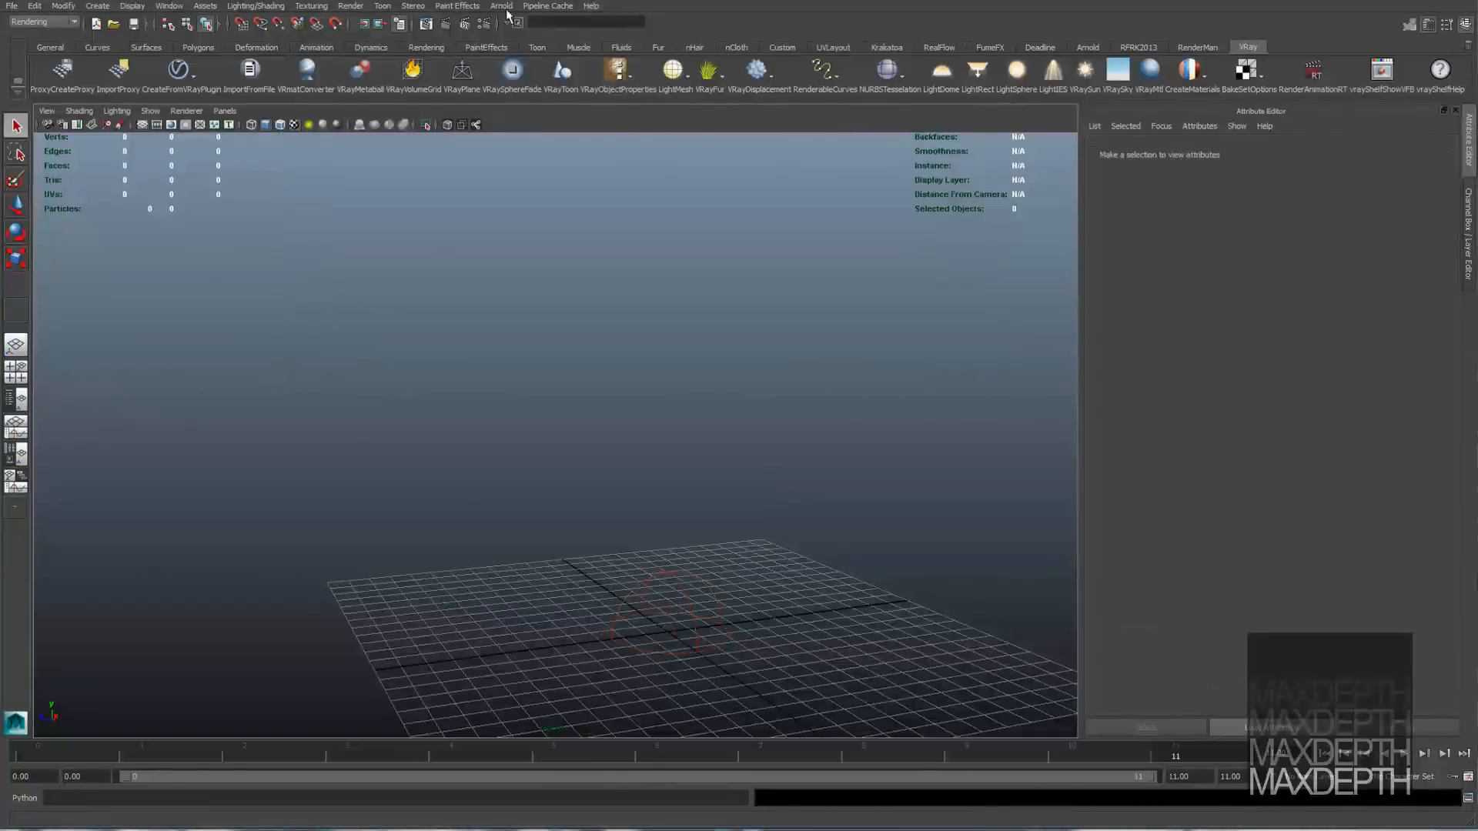
Step: Import abcVrayStitch.abc from the meshes/abc folder into the scene root and scrub the timeline to frame 11
{"action": "left_click", "coordinate": [560, 7]}
{"action": "mouse_move", "coordinate": [585, 28]}
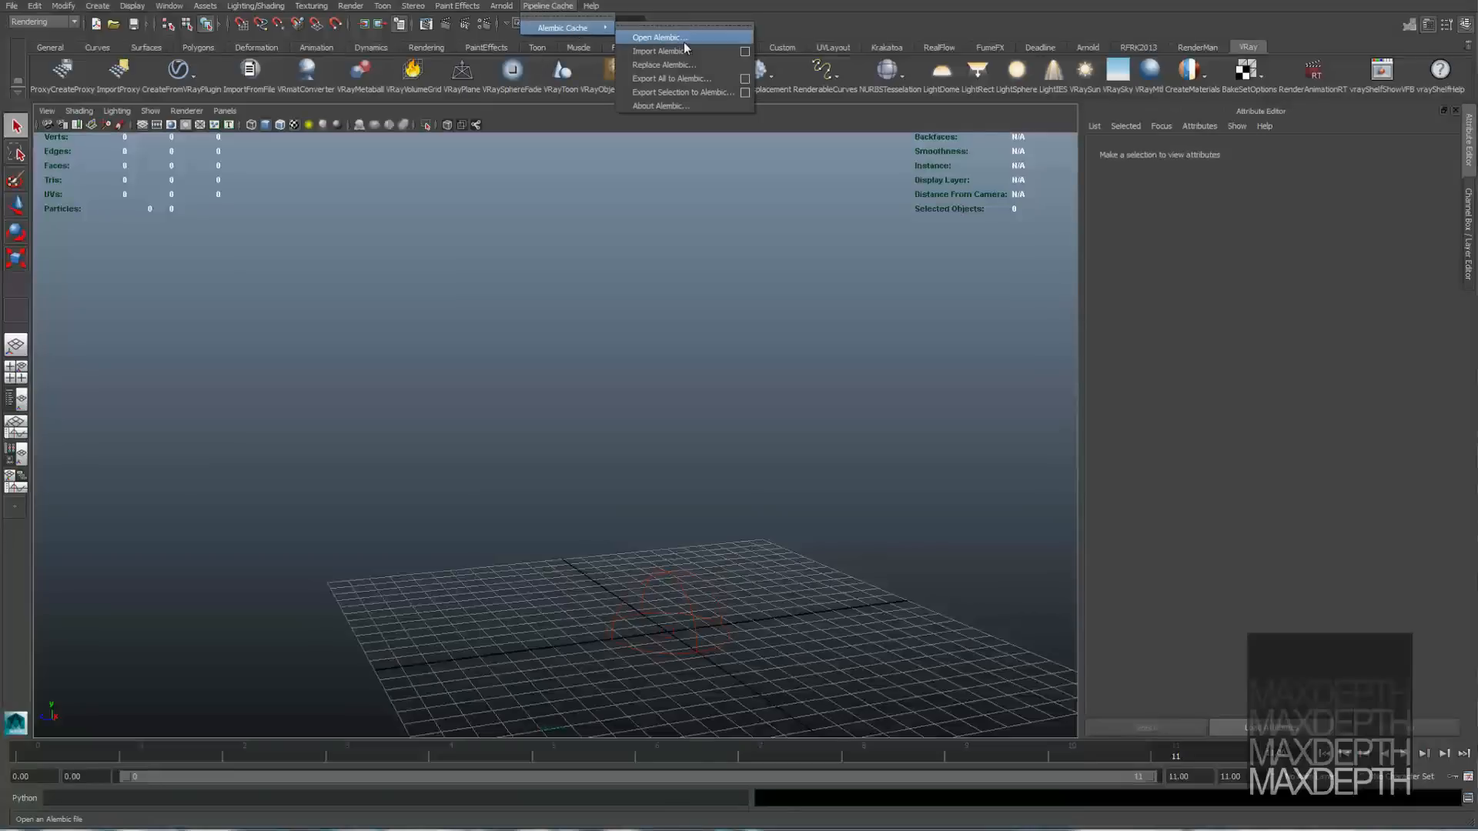
{"action": "left_click", "coordinate": [727, 50]}
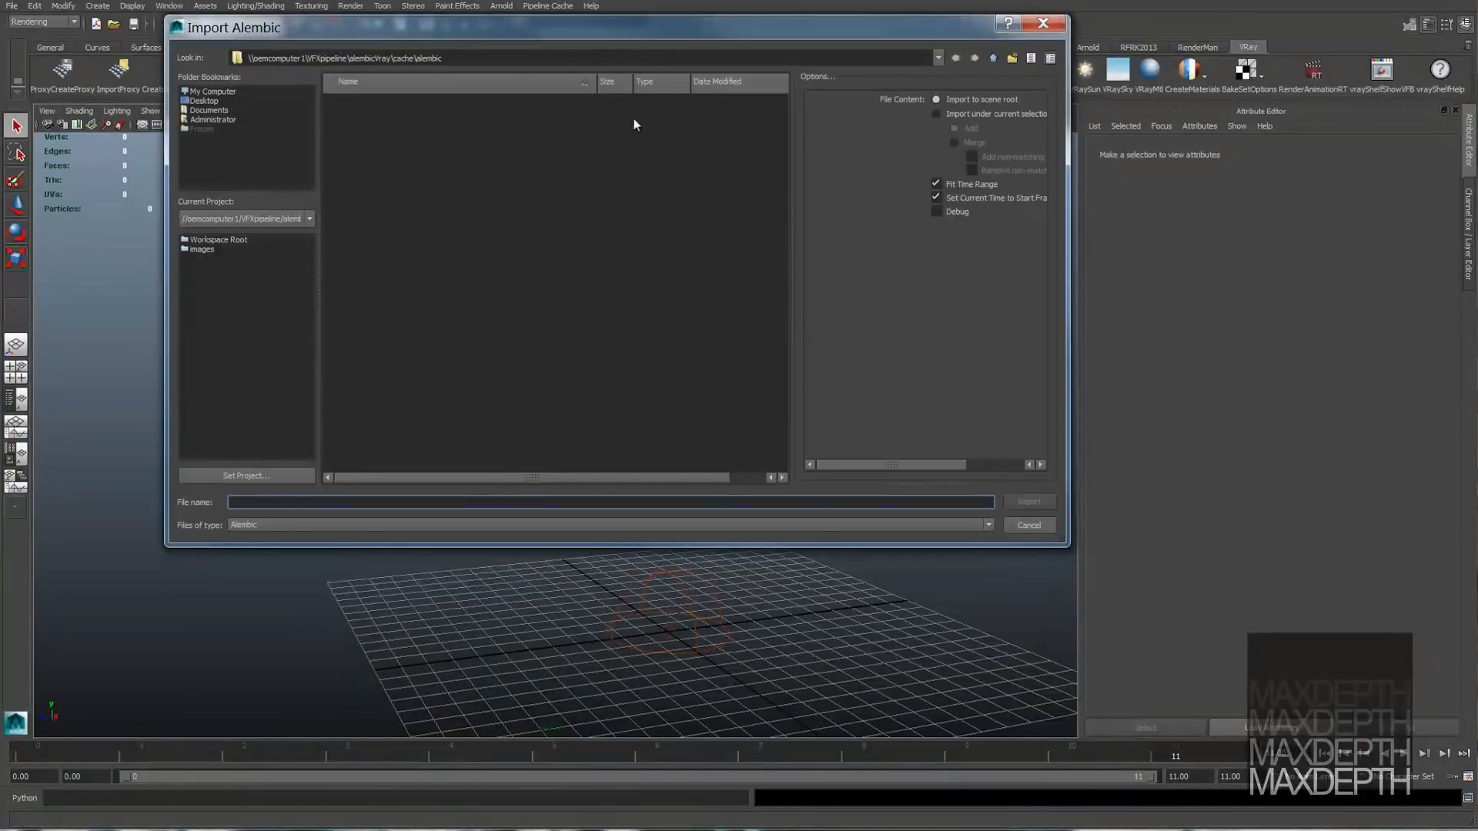
{"action": "left_click", "coordinate": [993, 58]}
{"action": "left_click", "coordinate": [993, 58]}
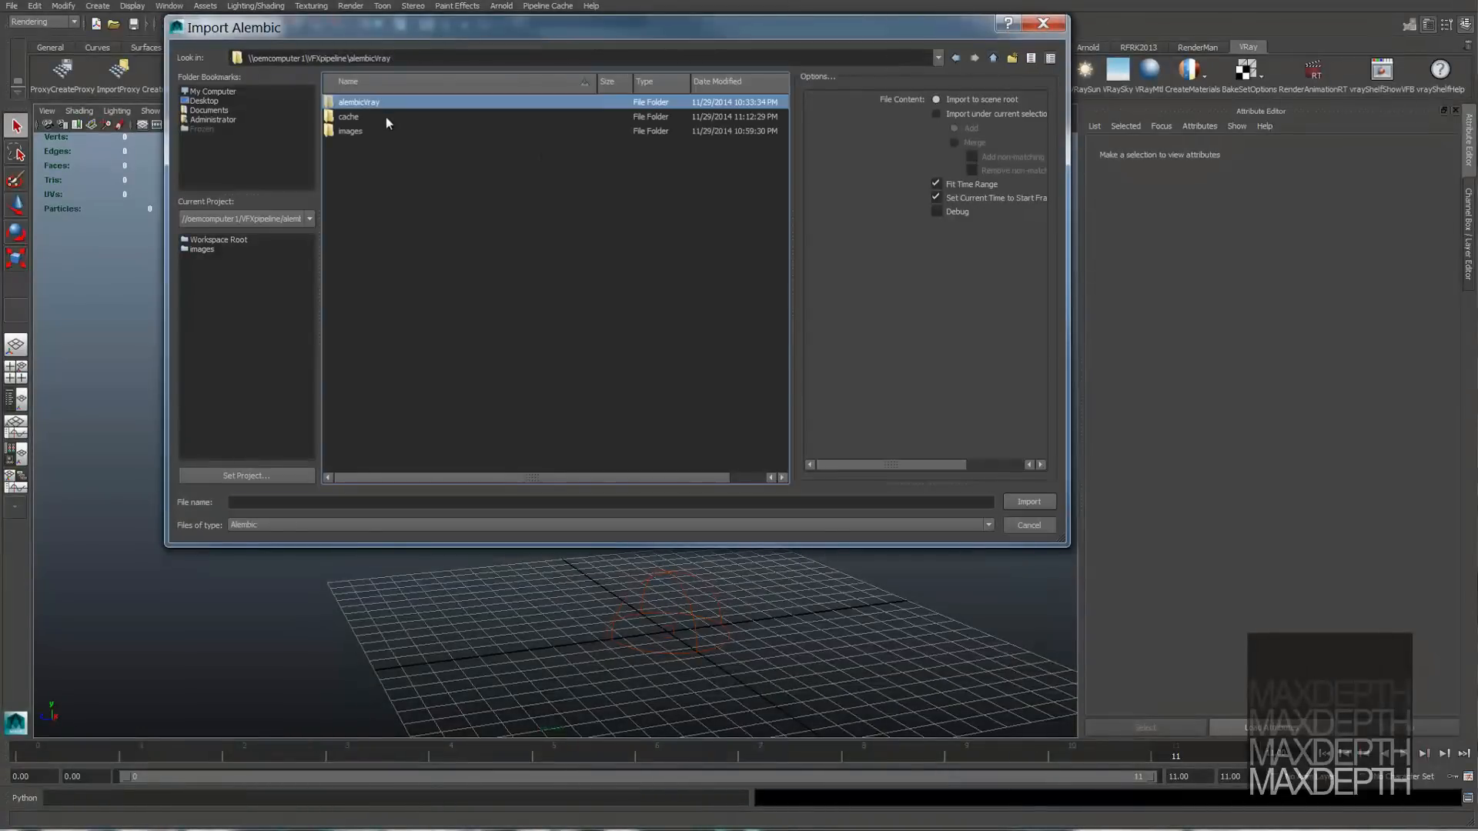
{"action": "double_click", "coordinate": [362, 103]}
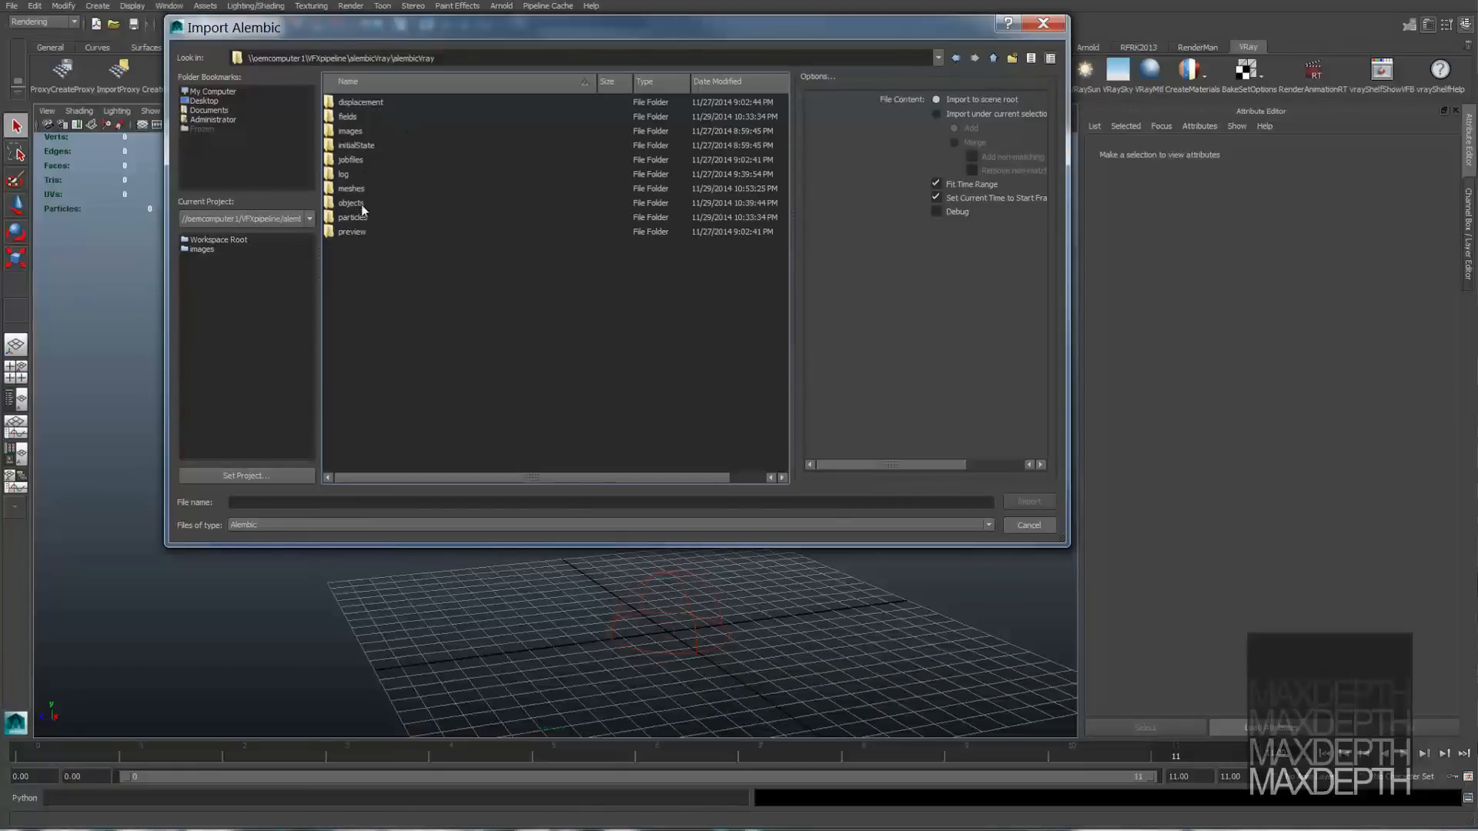
{"action": "double_click", "coordinate": [356, 189]}
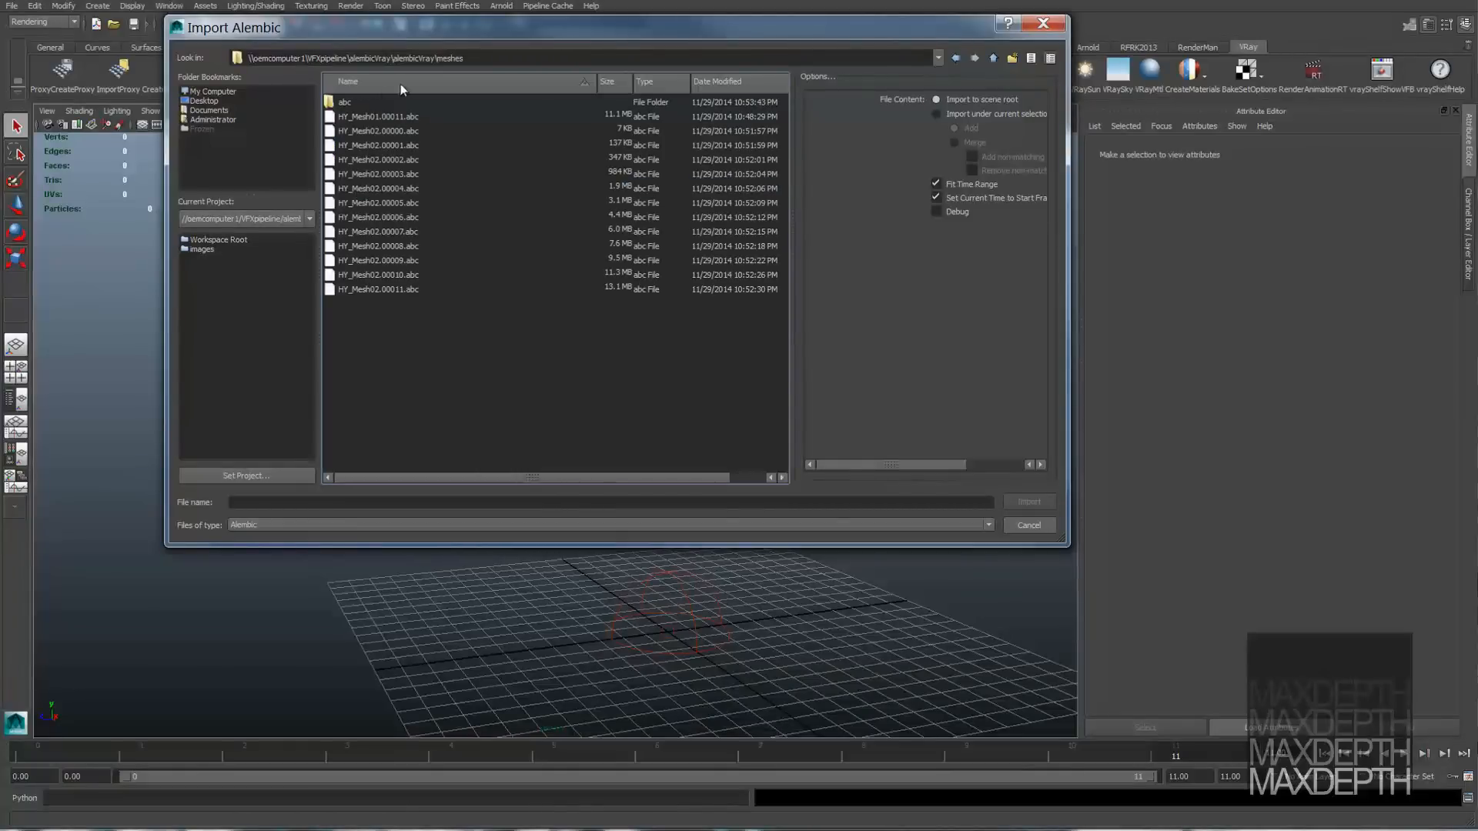
{"action": "double_click", "coordinate": [351, 103]}
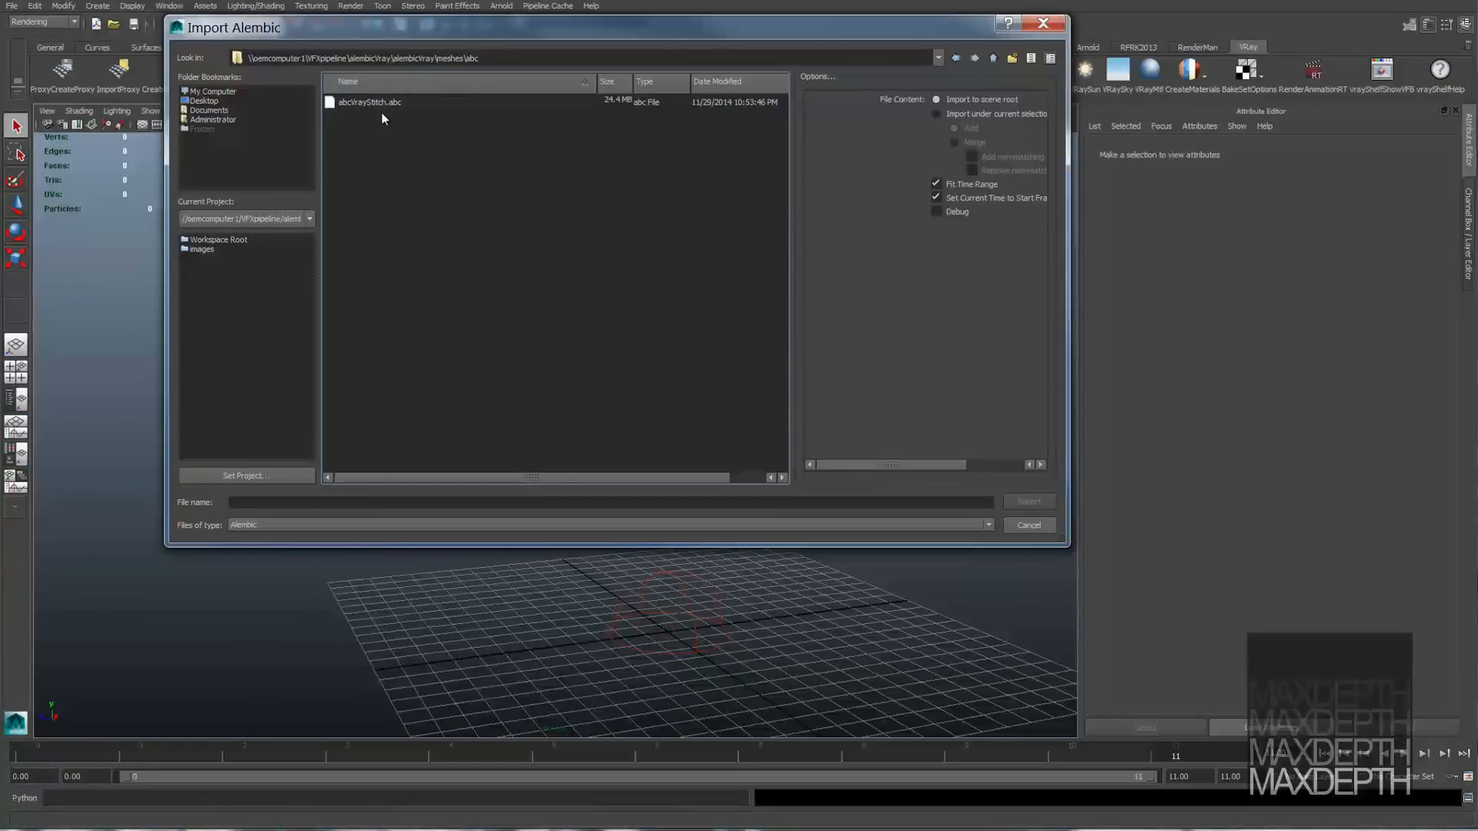
{"action": "left_click", "coordinate": [374, 108]}
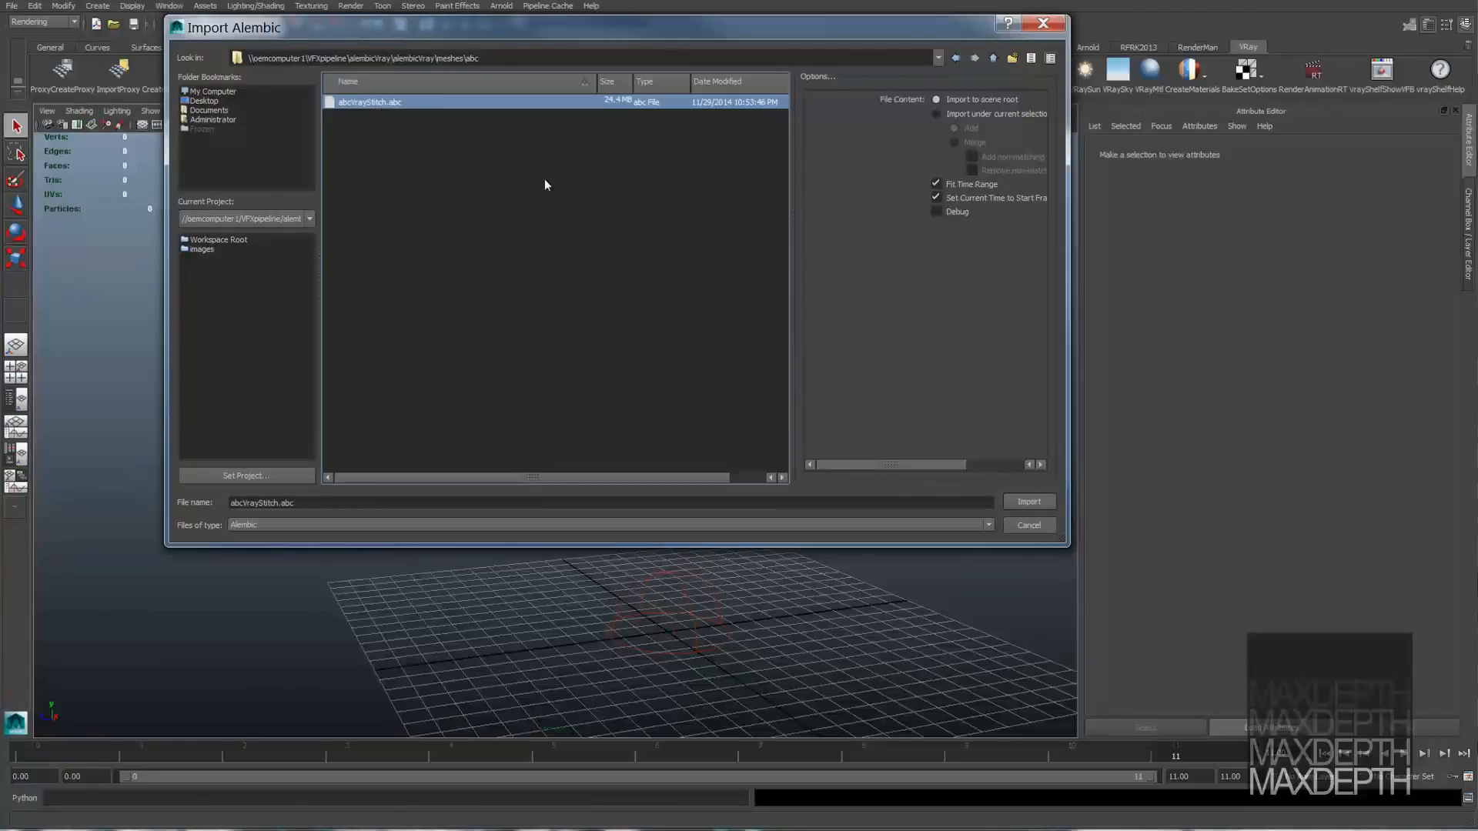
{"action": "left_click", "coordinate": [1039, 504]}
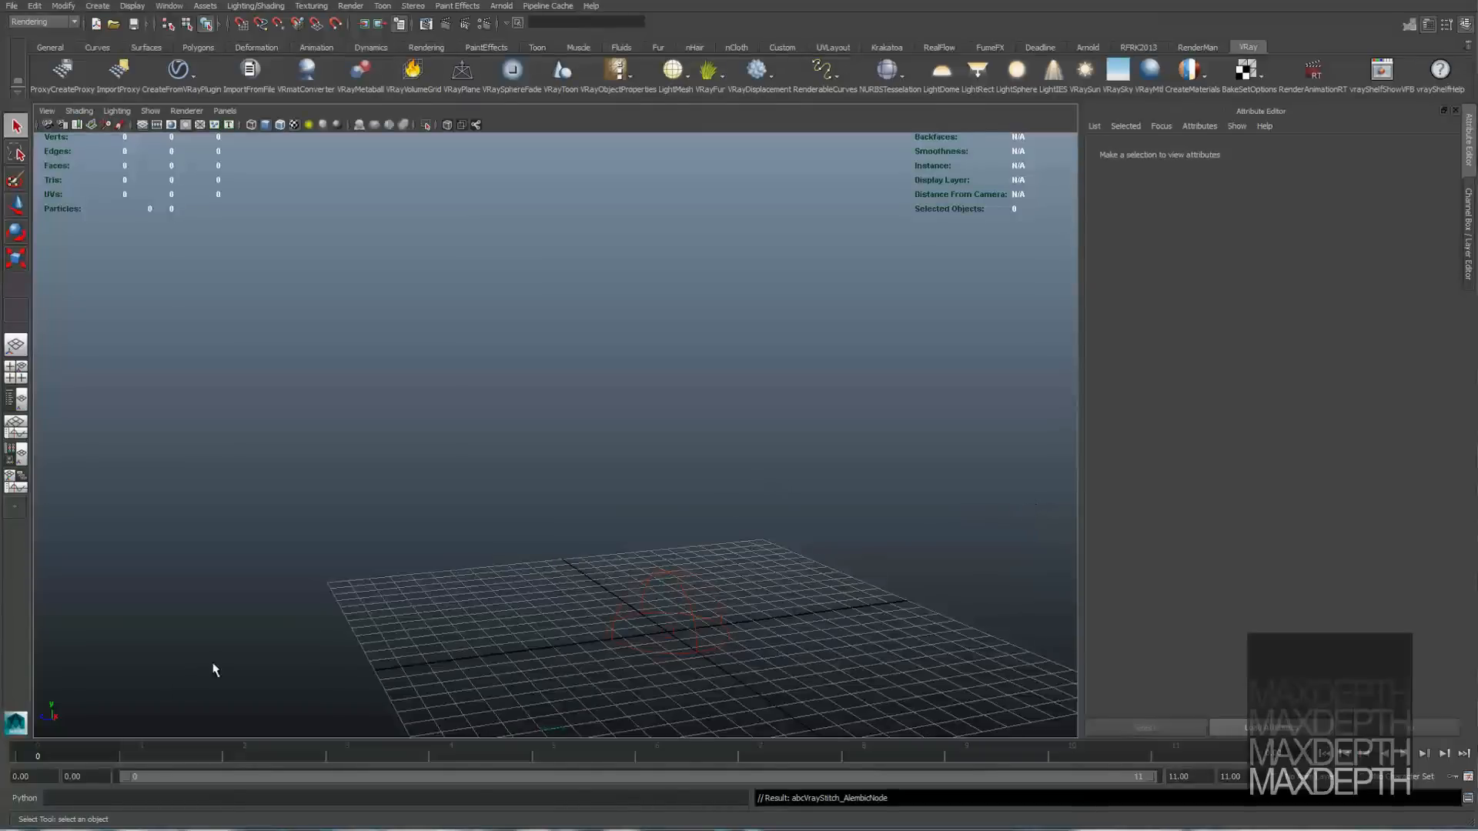
{"action": "left_click_drag", "start_coordinate": [63, 747], "coordinate": [1235, 762]}
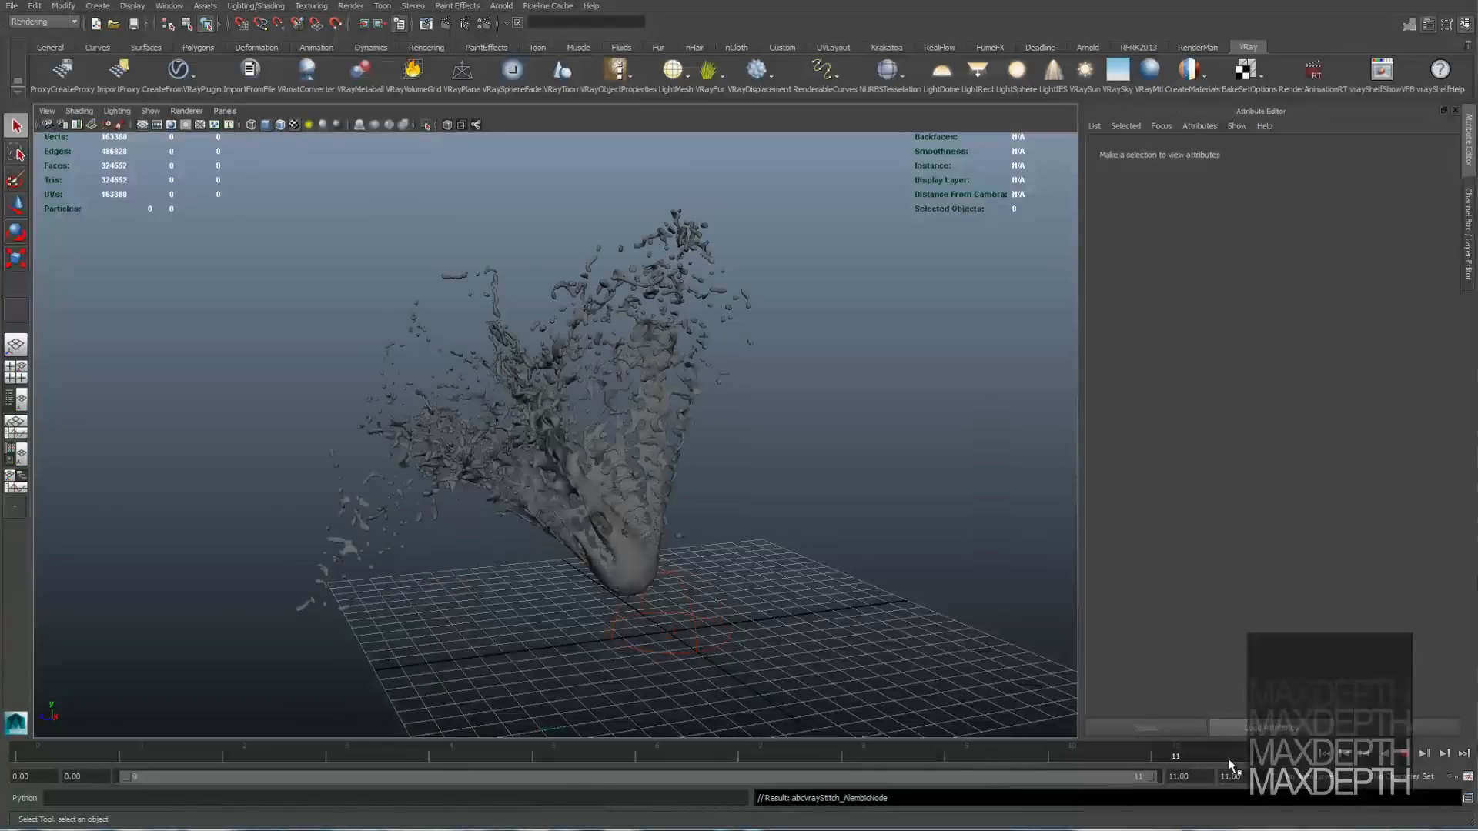
Step: Assign a new VRay Mtl to the imported splash mesh and name the material water
{"action": "left_click_drag", "start_coordinate": [573, 531], "coordinate": [582, 487], "text": "alt"}
{"action": "left_click", "coordinate": [583, 490]}
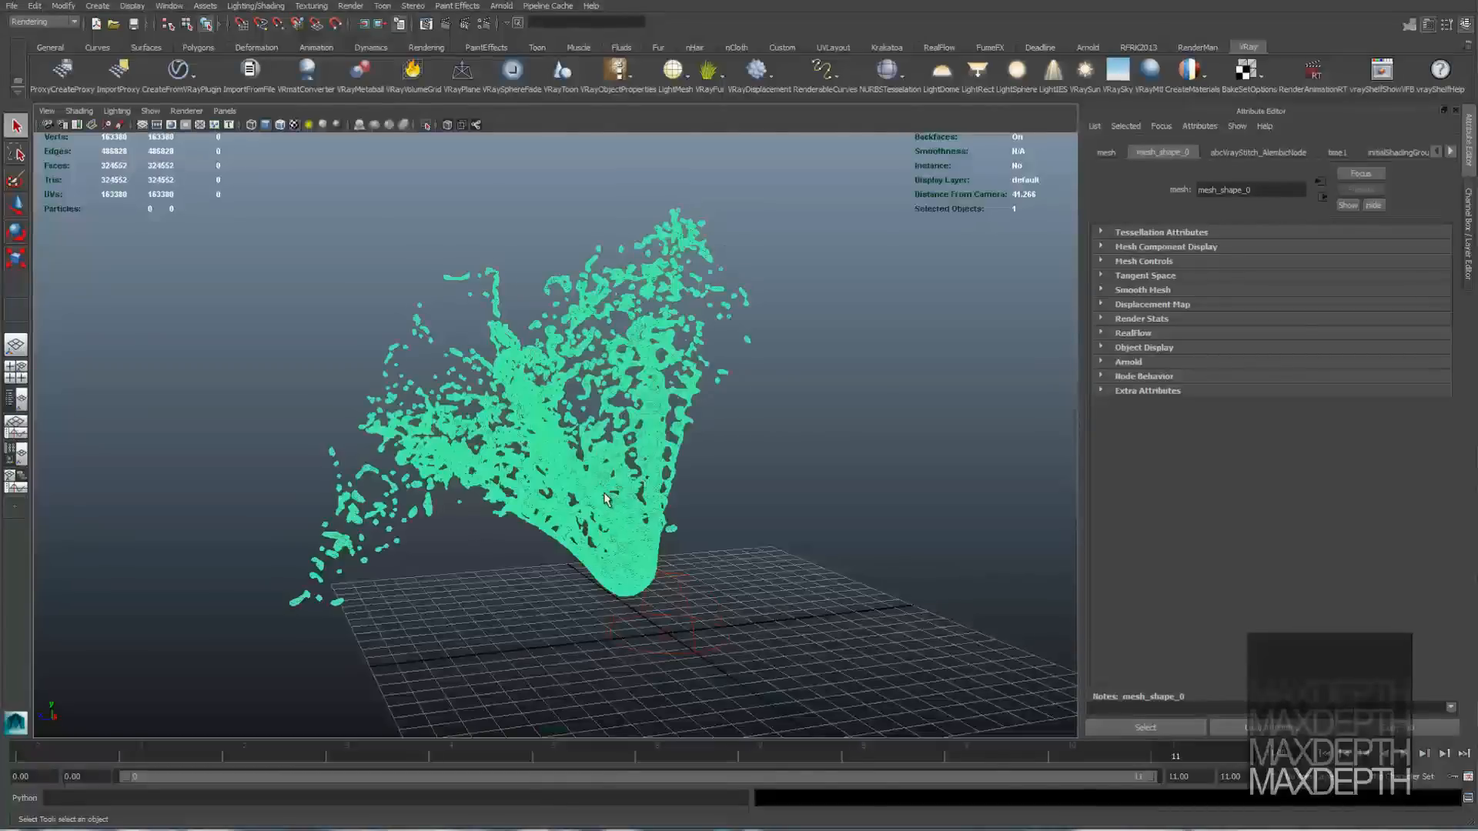
{"action": "right_click_drag", "start_coordinate": [597, 491], "coordinate": [615, 753]}
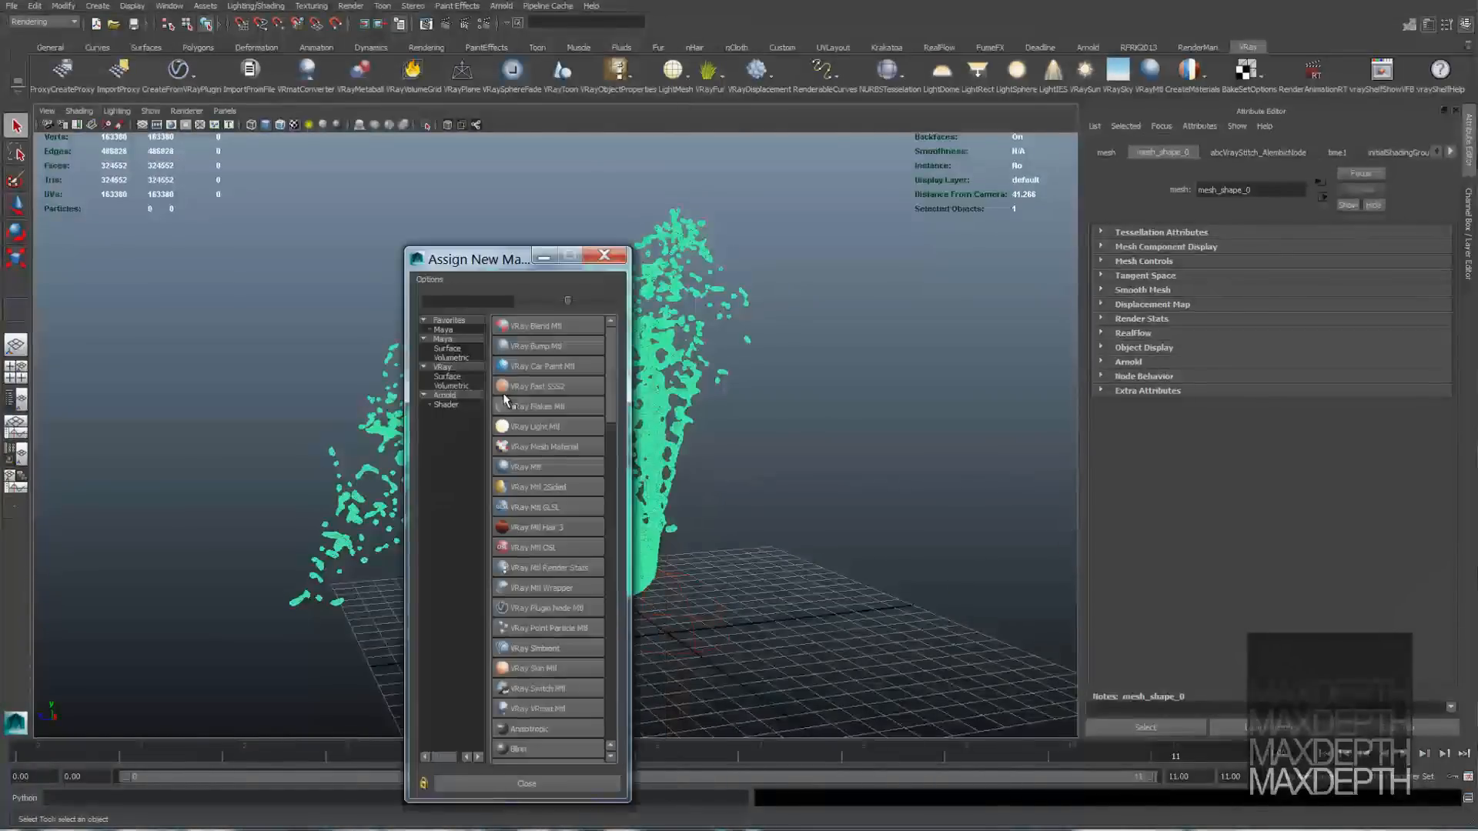
{"action": "left_click_drag", "start_coordinate": [490, 259], "coordinate": [452, 197]}
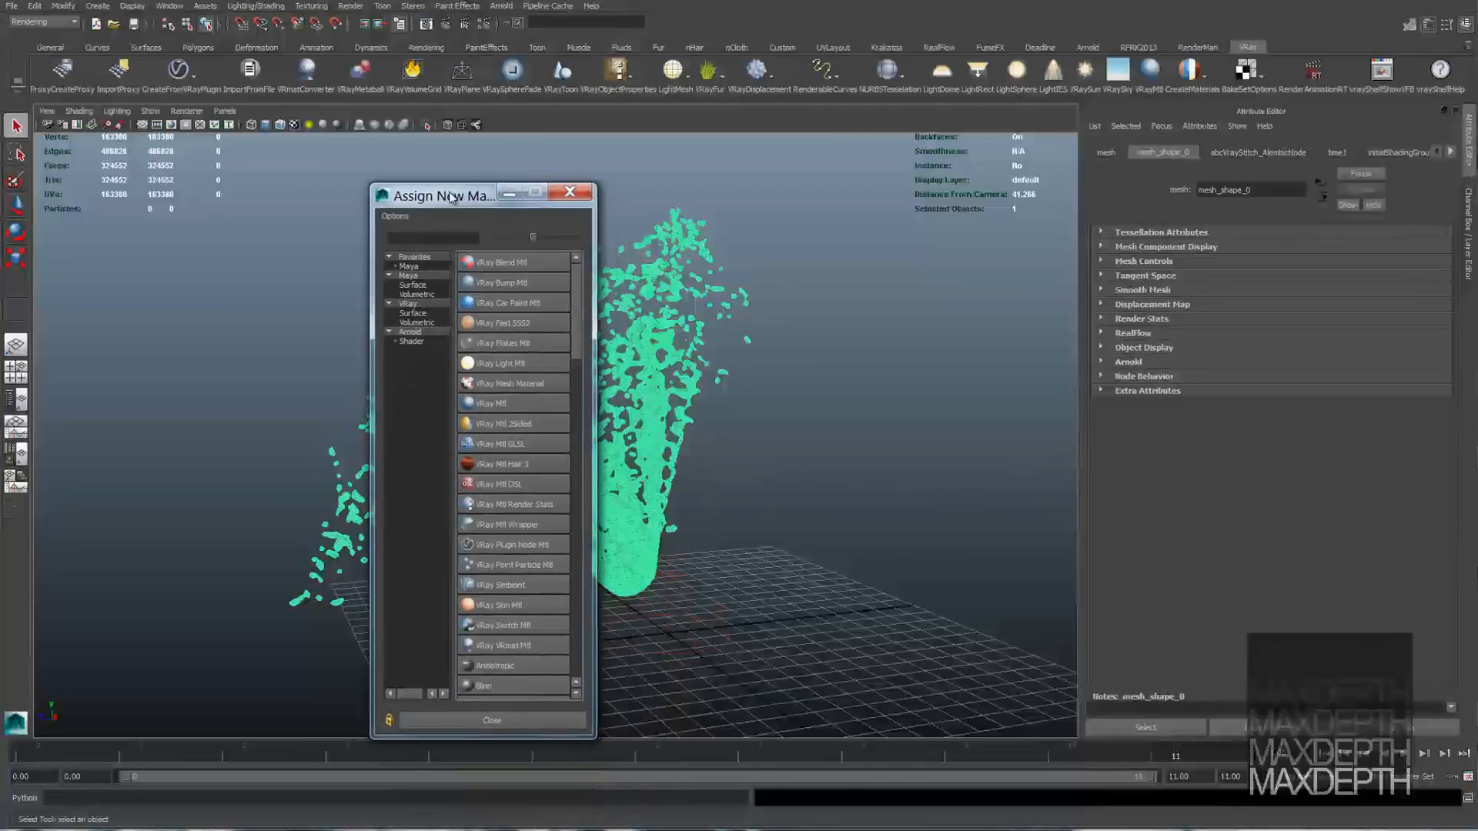
{"action": "left_click", "coordinate": [514, 404]}
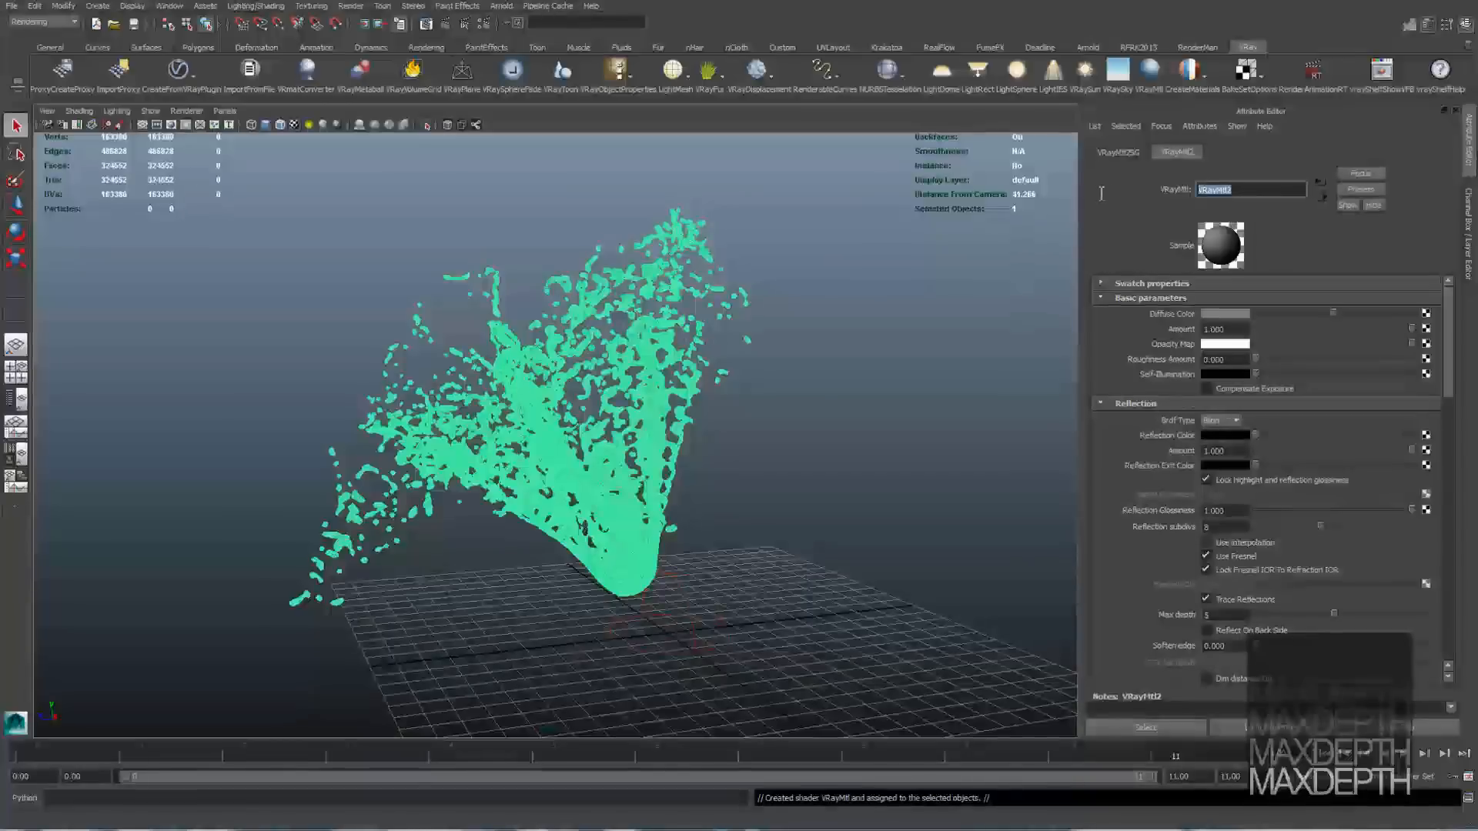
{"action": "type", "text": "water"}
{"action": "key", "text": "Return"}
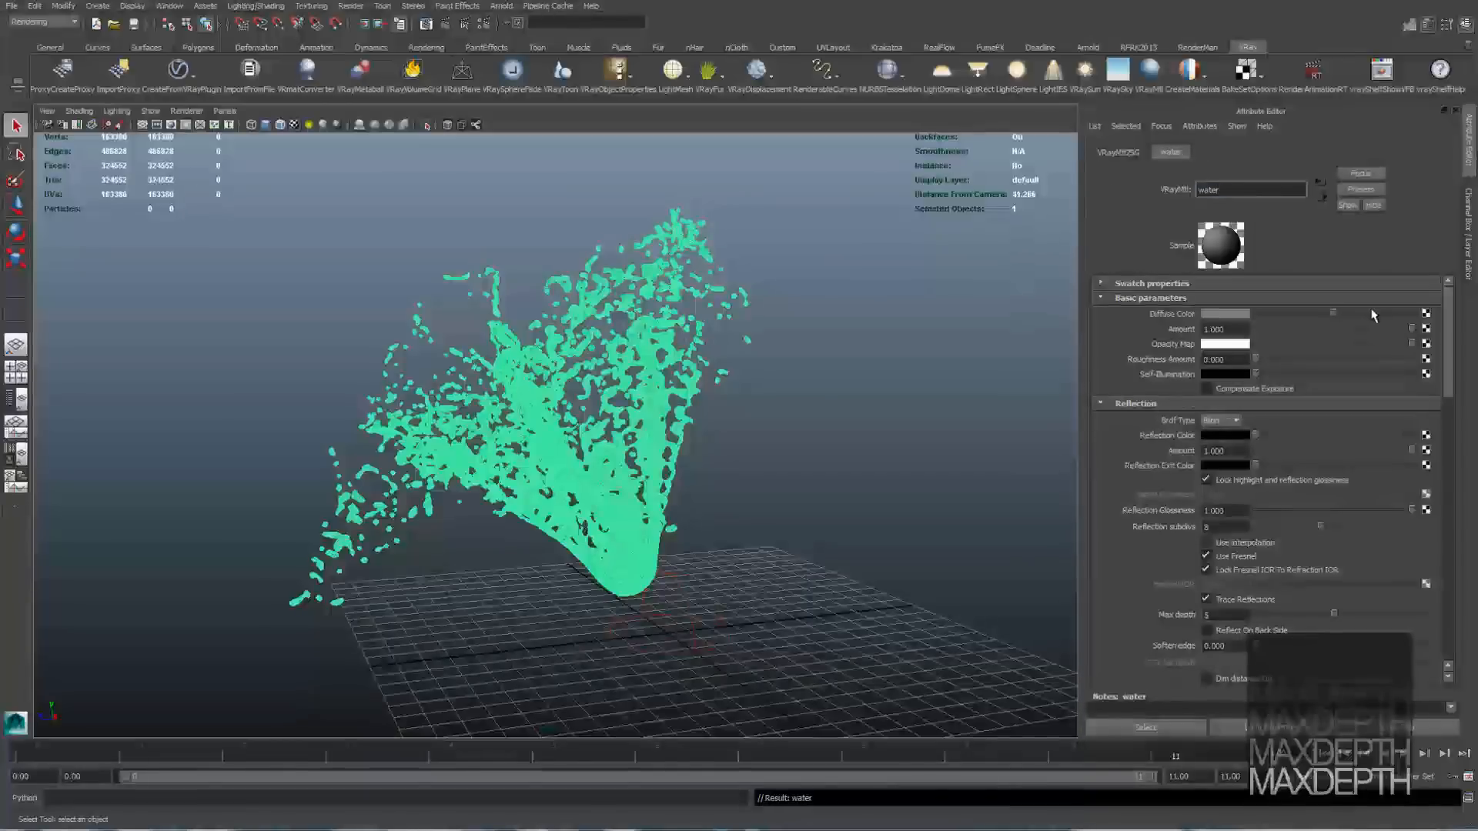
Step: Set the water material's diffuse color to black, reflection color to white, reflection glossiness to 0.991 and reflection subdivs to 16
{"action": "left_click_drag", "start_coordinate": [1334, 315], "coordinate": [1238, 315]}
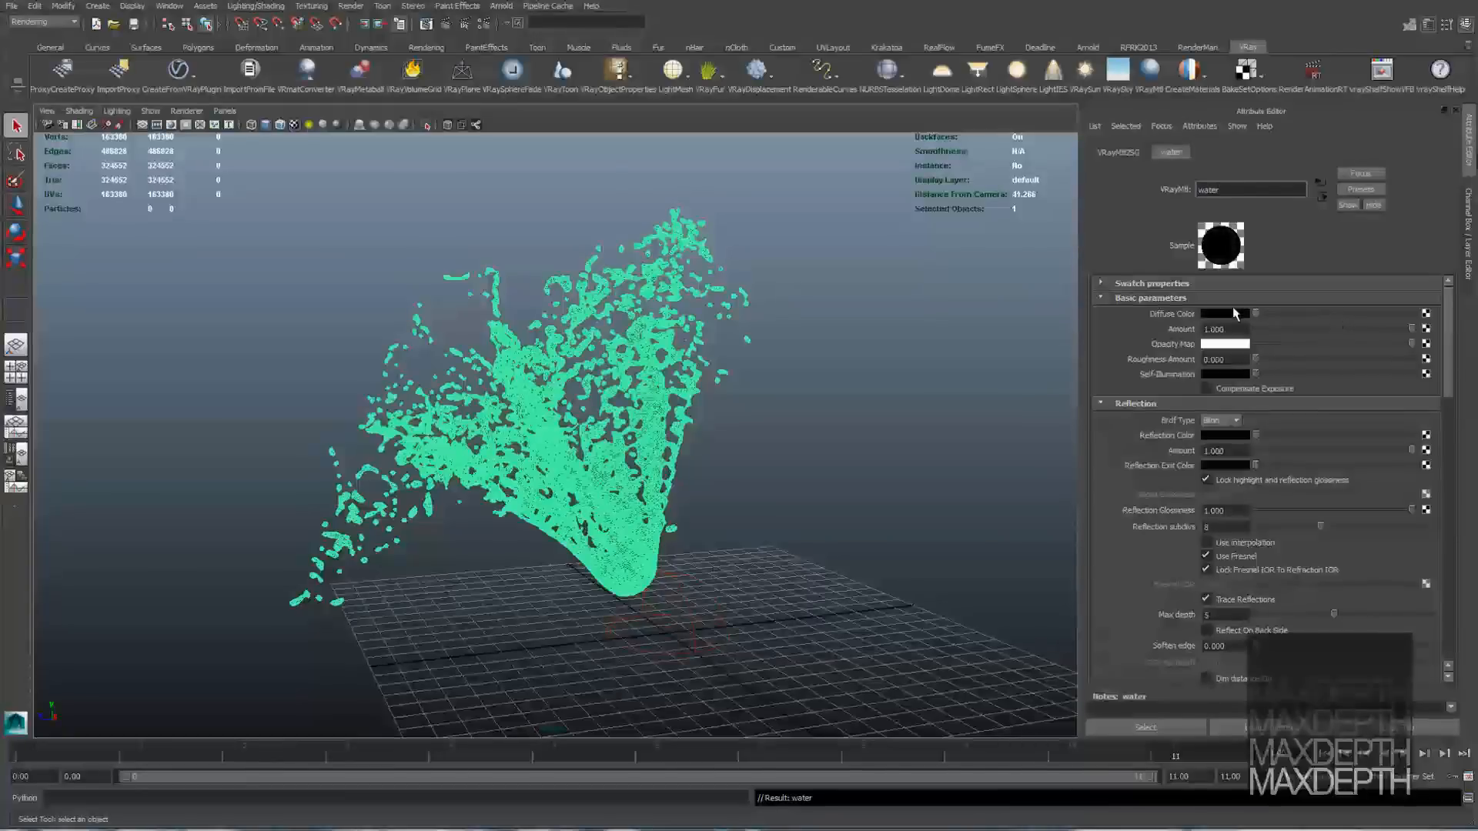
{"action": "scroll", "coordinate": [1149, 414], "scroll_direction": "down", "scroll_amount": 2}
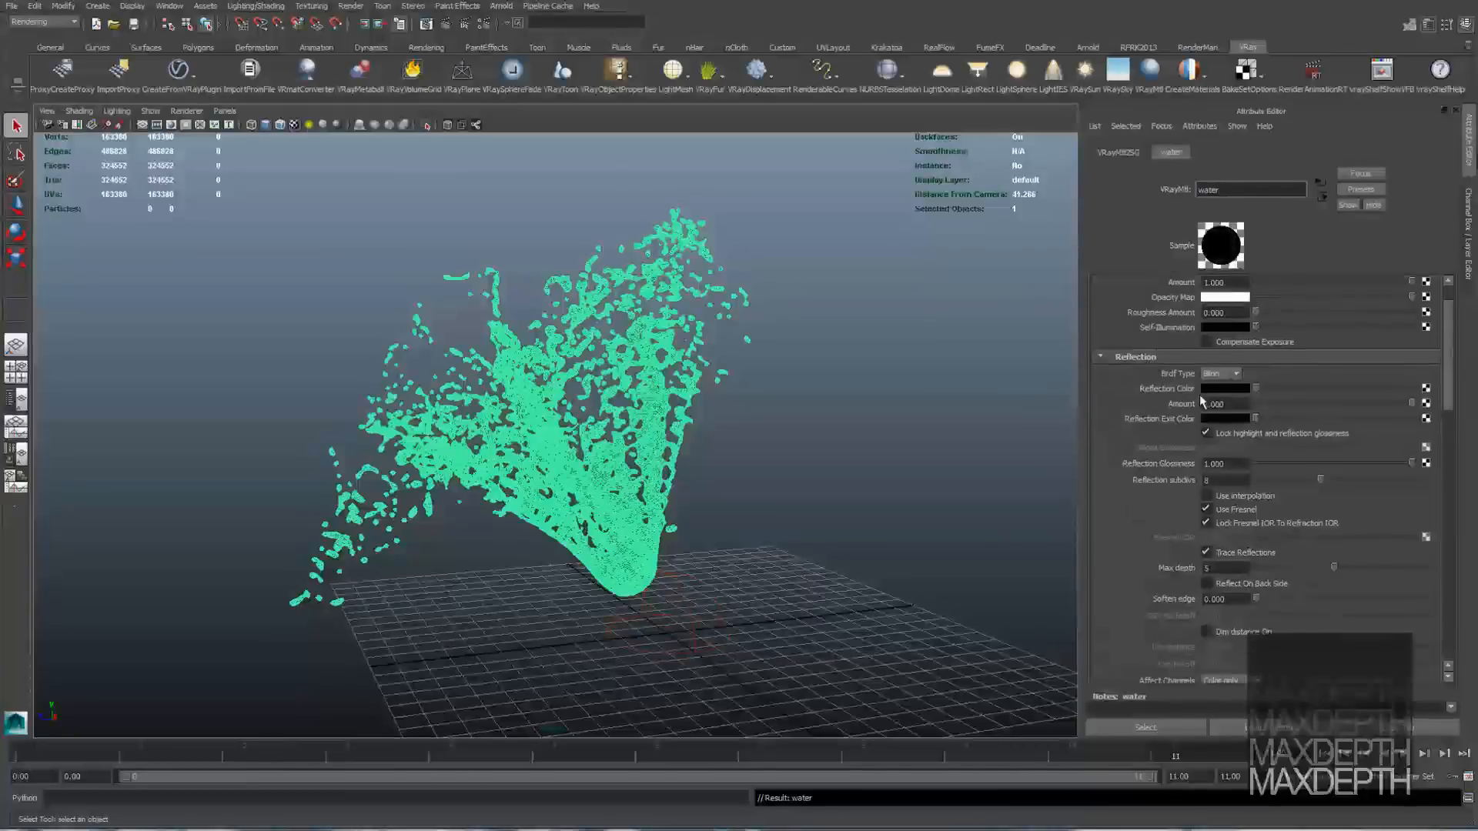
{"action": "left_click_drag", "start_coordinate": [1256, 388], "coordinate": [1413, 388]}
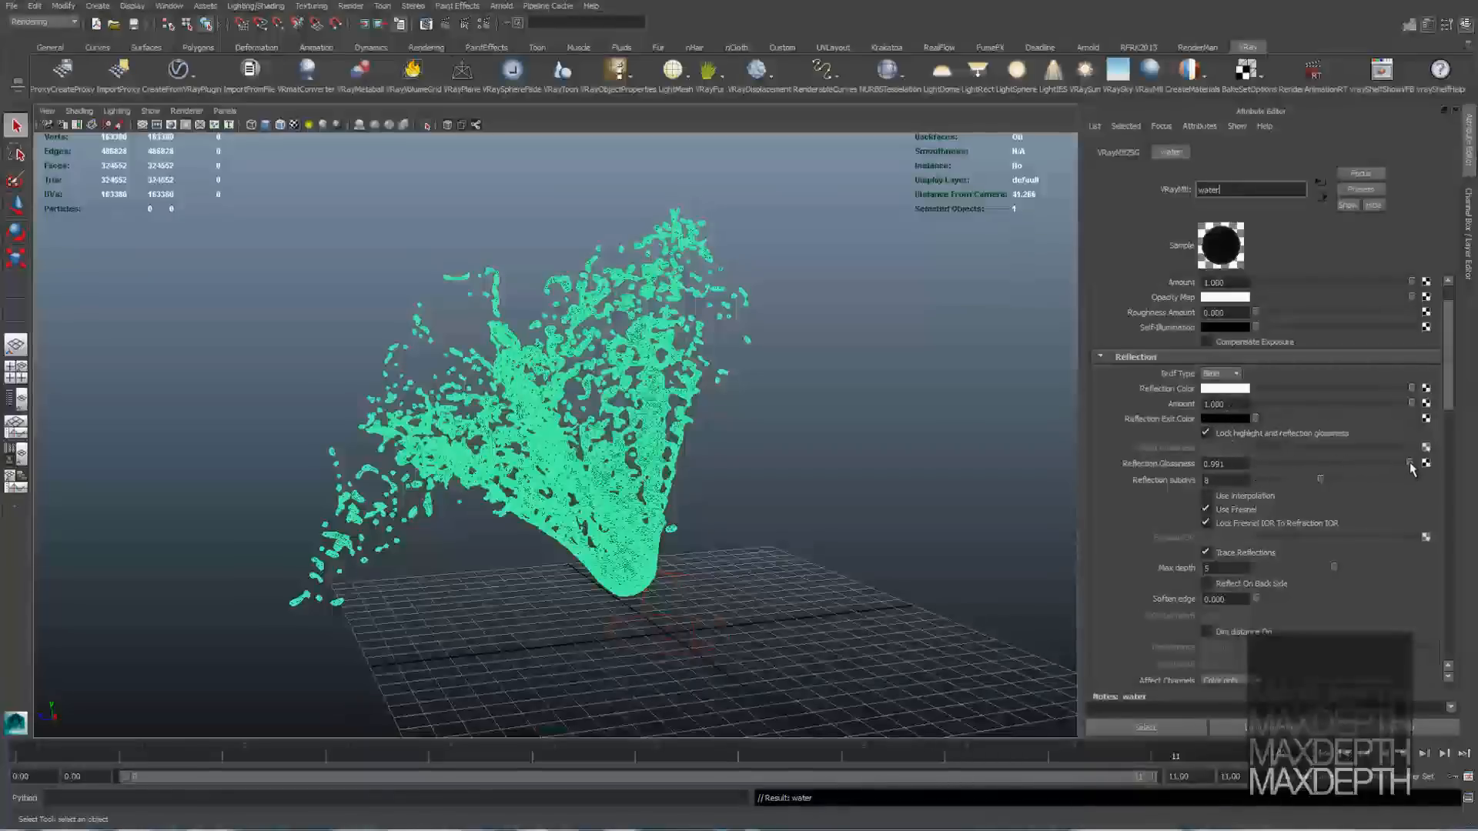
{"action": "double_click", "coordinate": [1231, 480]}
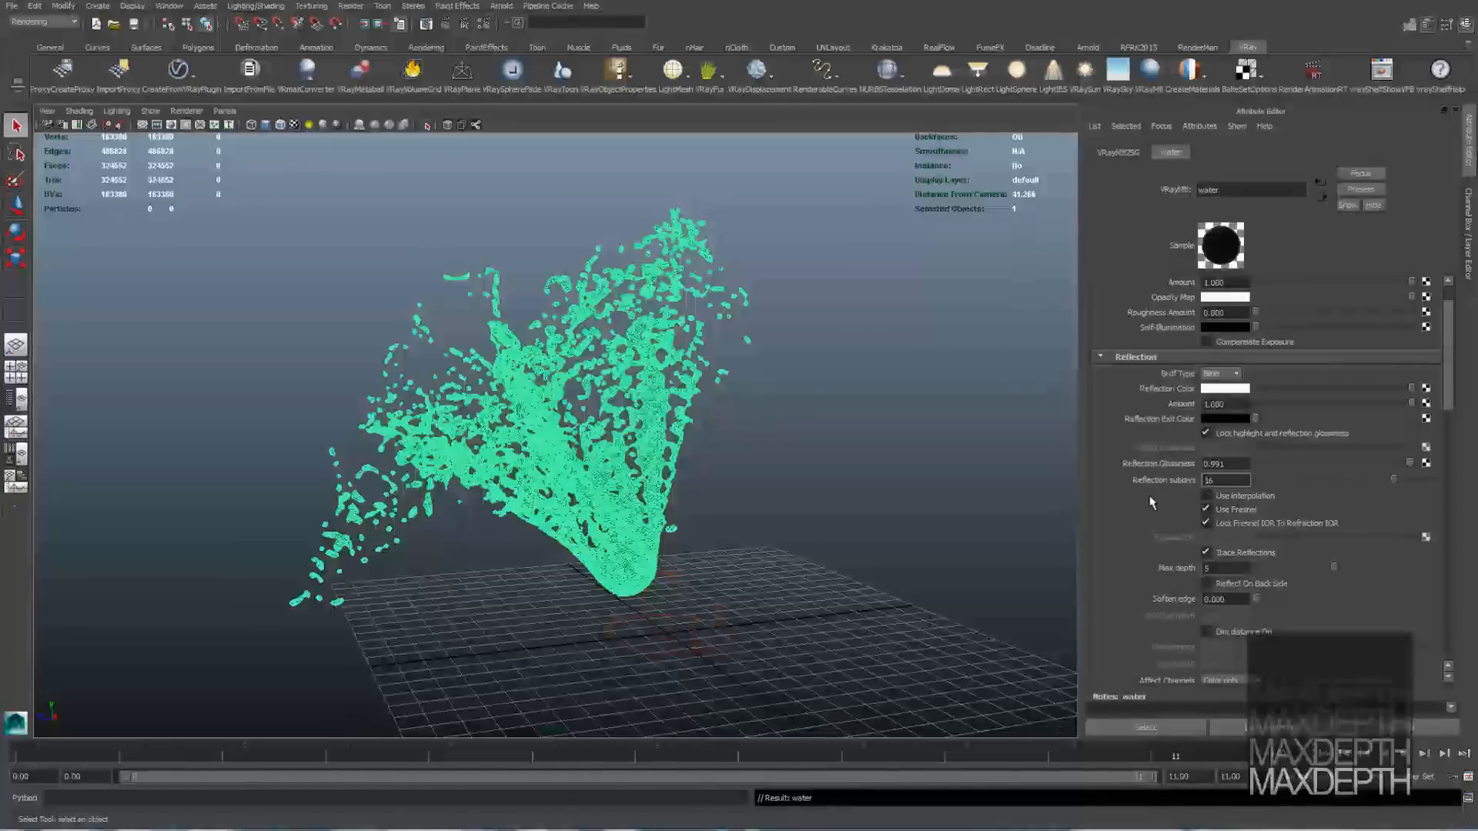
Step: Set the water material's refraction color to white, refraction IOR to 1.3, refraction subdivs to 16 and refraction glossiness to 0.991
{"action": "scroll", "coordinate": [1152, 503], "scroll_direction": "down", "scroll_amount": 8}
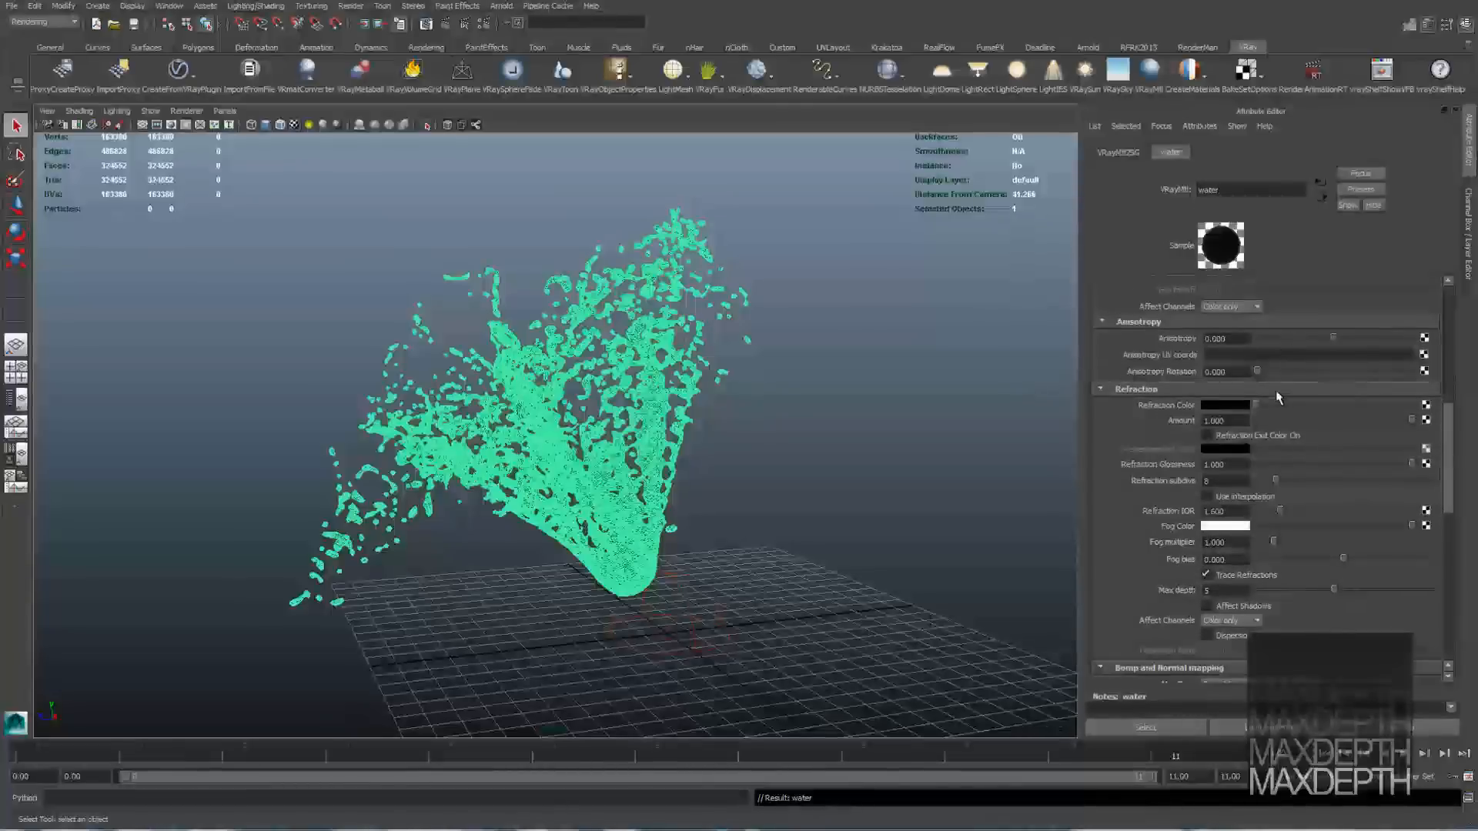
{"action": "left_click_drag", "start_coordinate": [1257, 404], "coordinate": [1411, 404]}
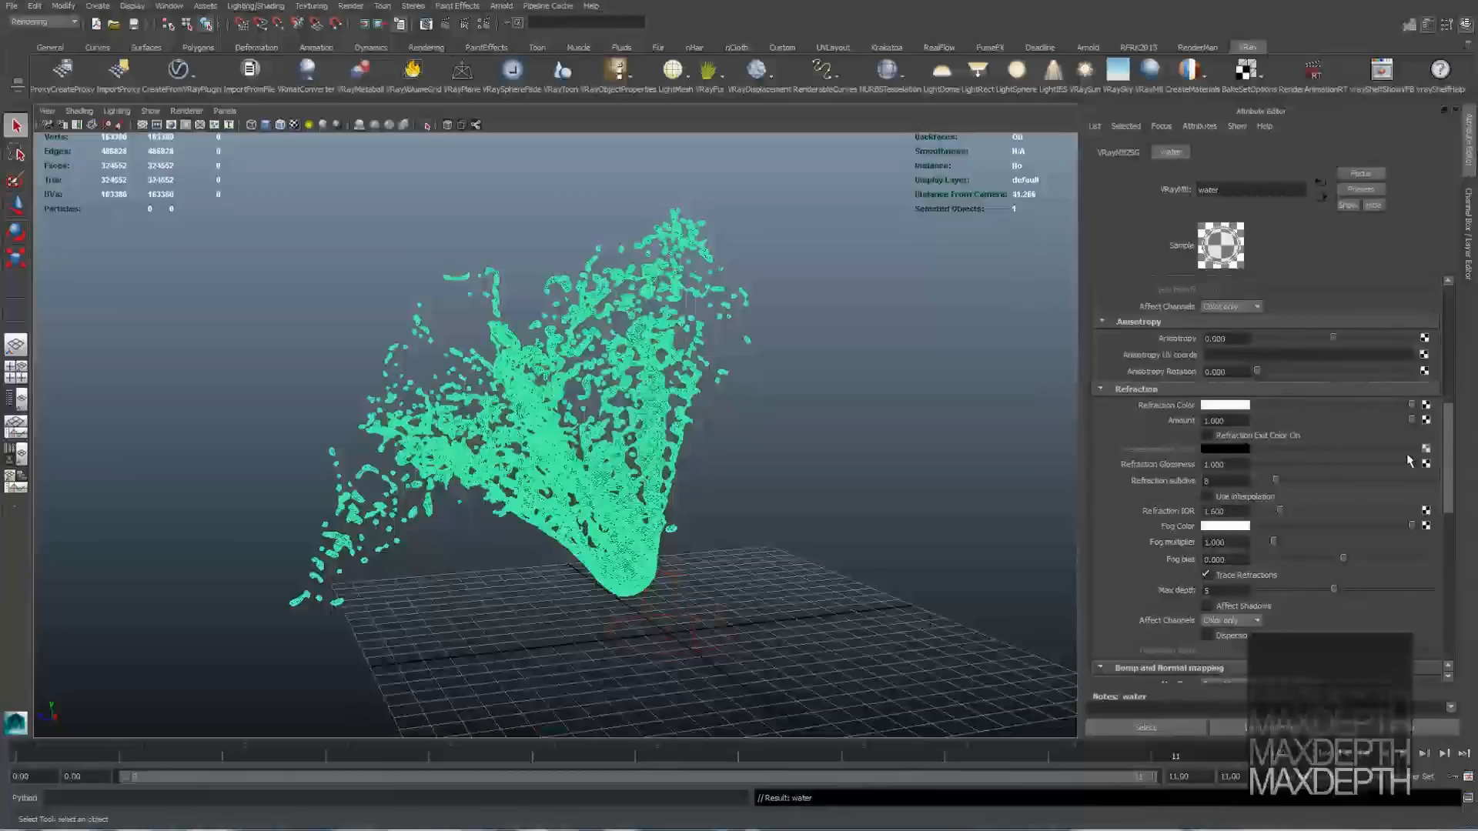
{"action": "double_click", "coordinate": [1216, 511]}
{"action": "type", "text": "1.3"}
{"action": "key", "text": "Return"}
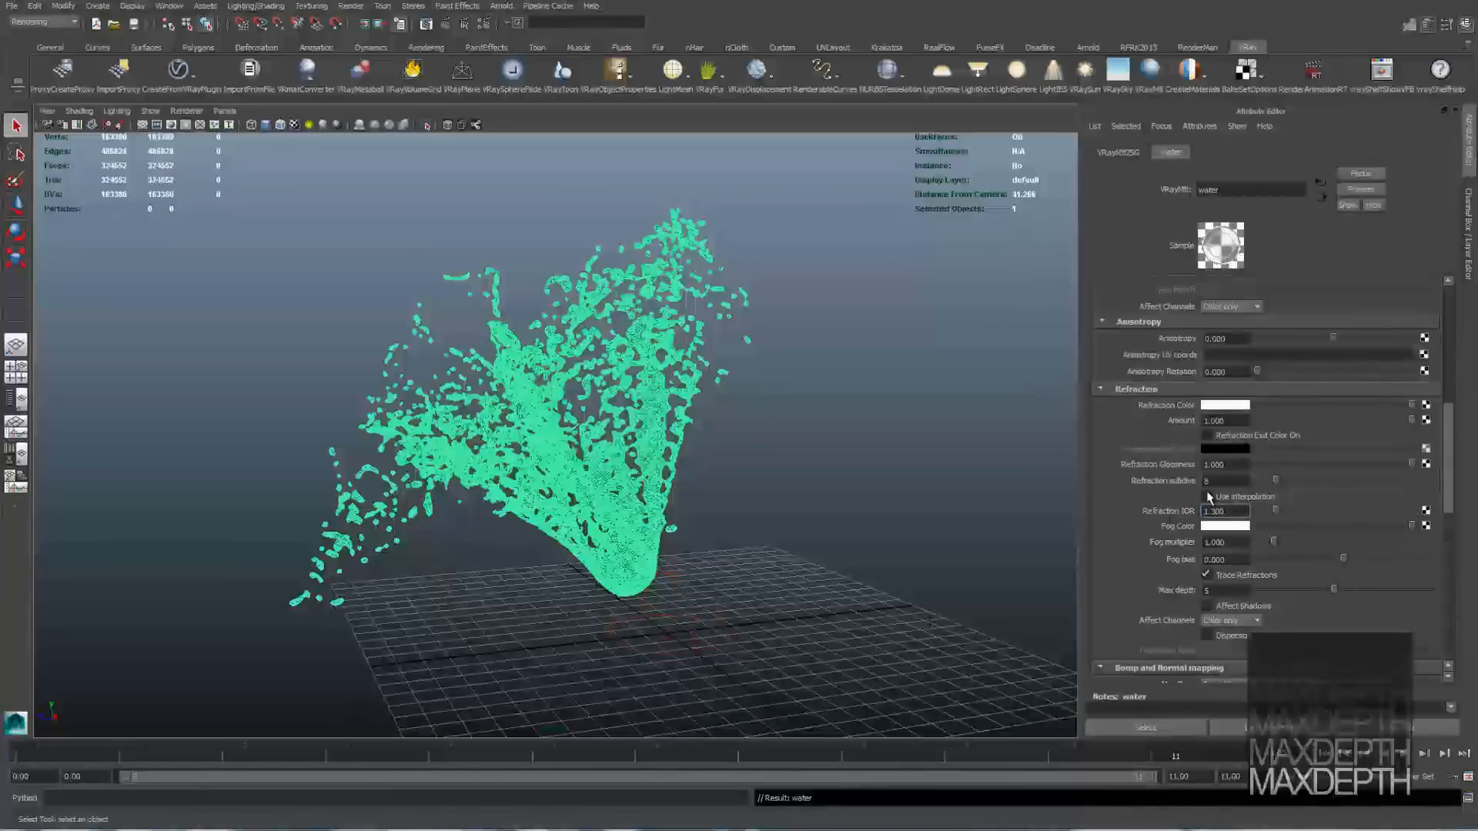
{"action": "left_click_drag", "start_coordinate": [1225, 482], "coordinate": [1170, 491]}
{"action": "type", "text": "16"}
{"action": "left_click_drag", "start_coordinate": [1413, 471], "coordinate": [1411, 471]}
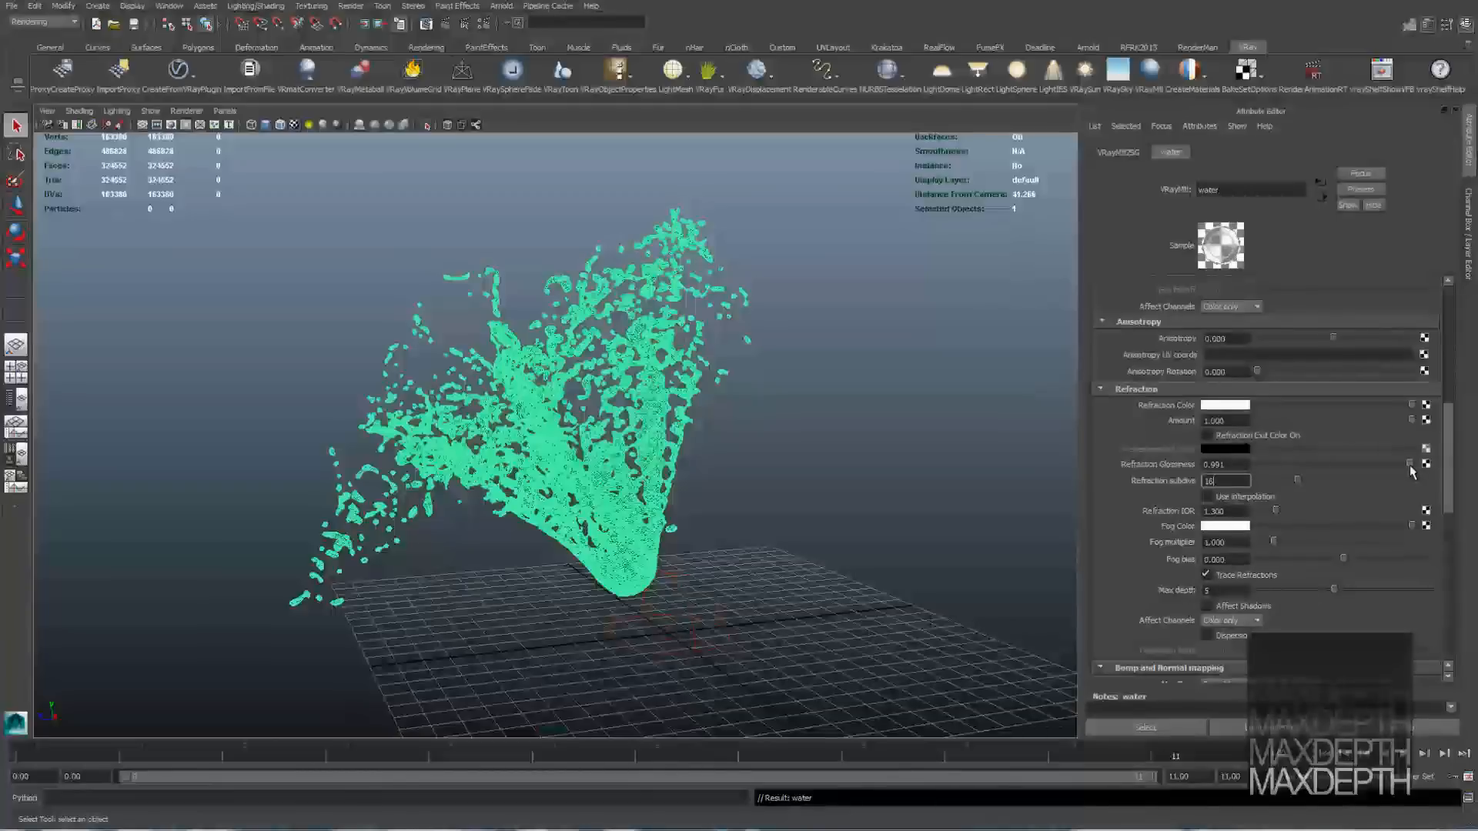
{"action": "scroll", "coordinate": [1169, 523], "scroll_direction": "down", "scroll_amount": 3}
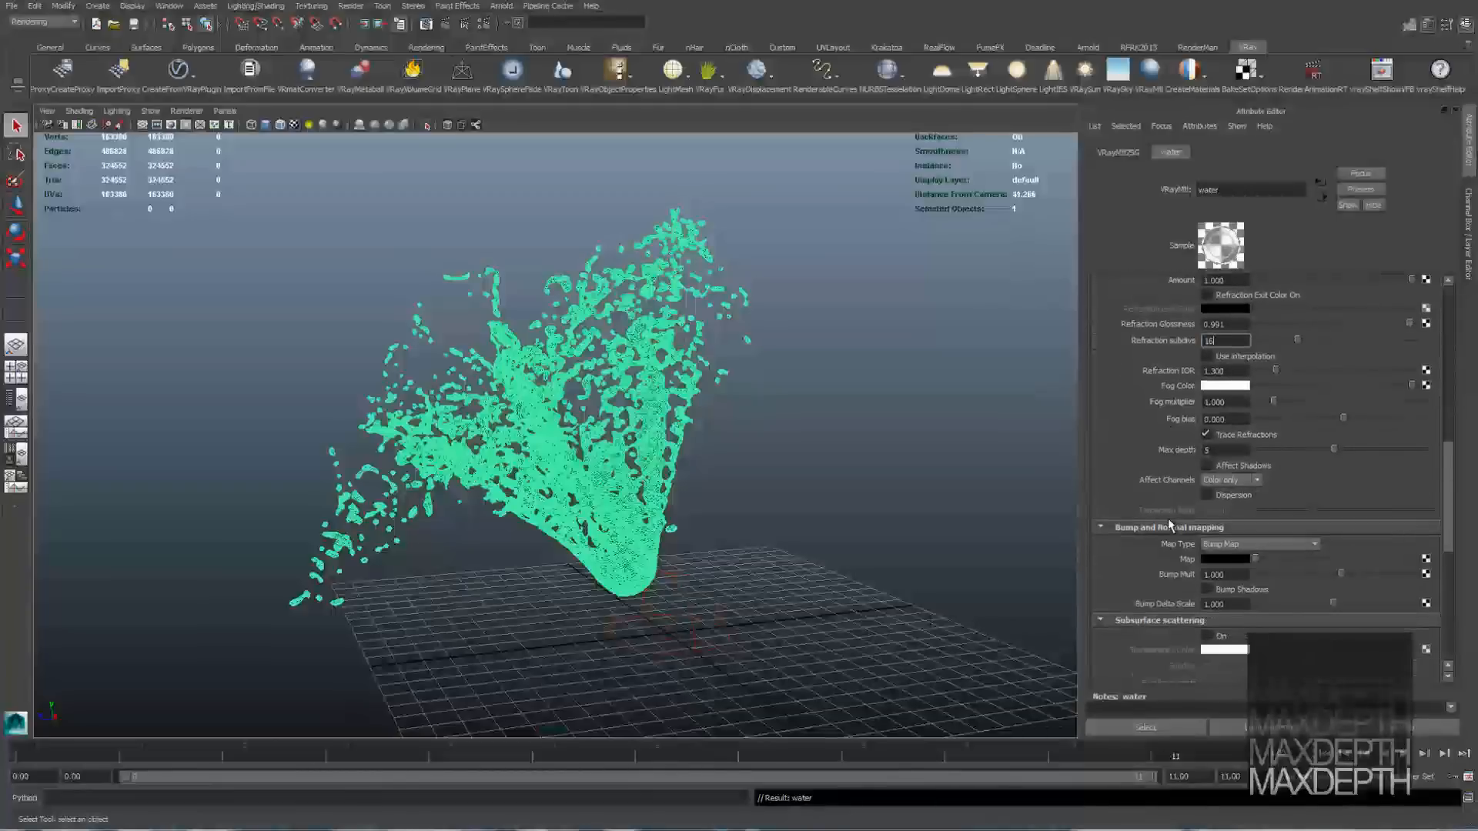
{"action": "scroll", "coordinate": [1169, 523], "scroll_direction": "up", "scroll_amount": 6}
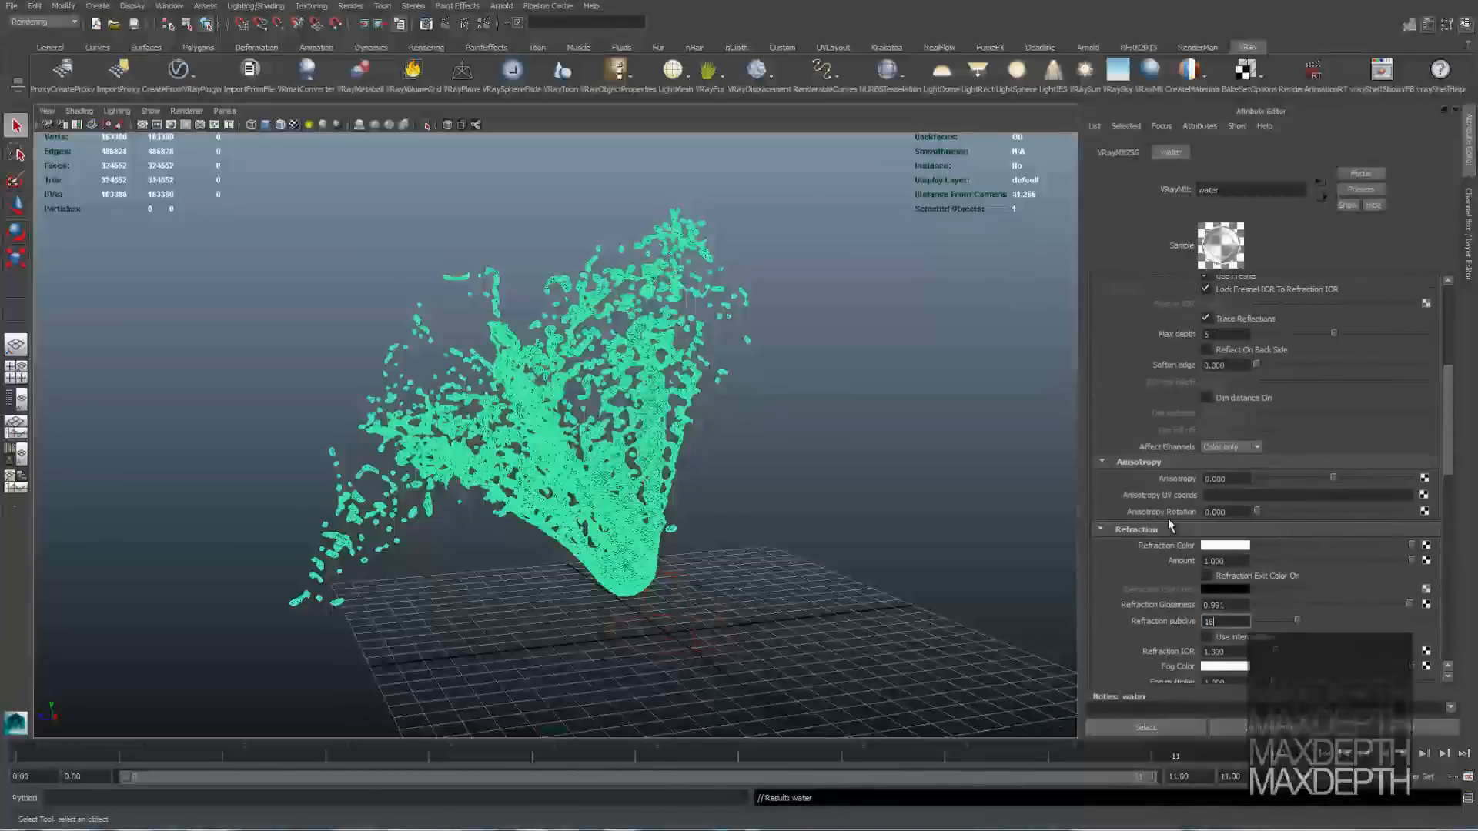
{"action": "scroll", "coordinate": [1167, 519], "scroll_direction": "up", "scroll_amount": 6}
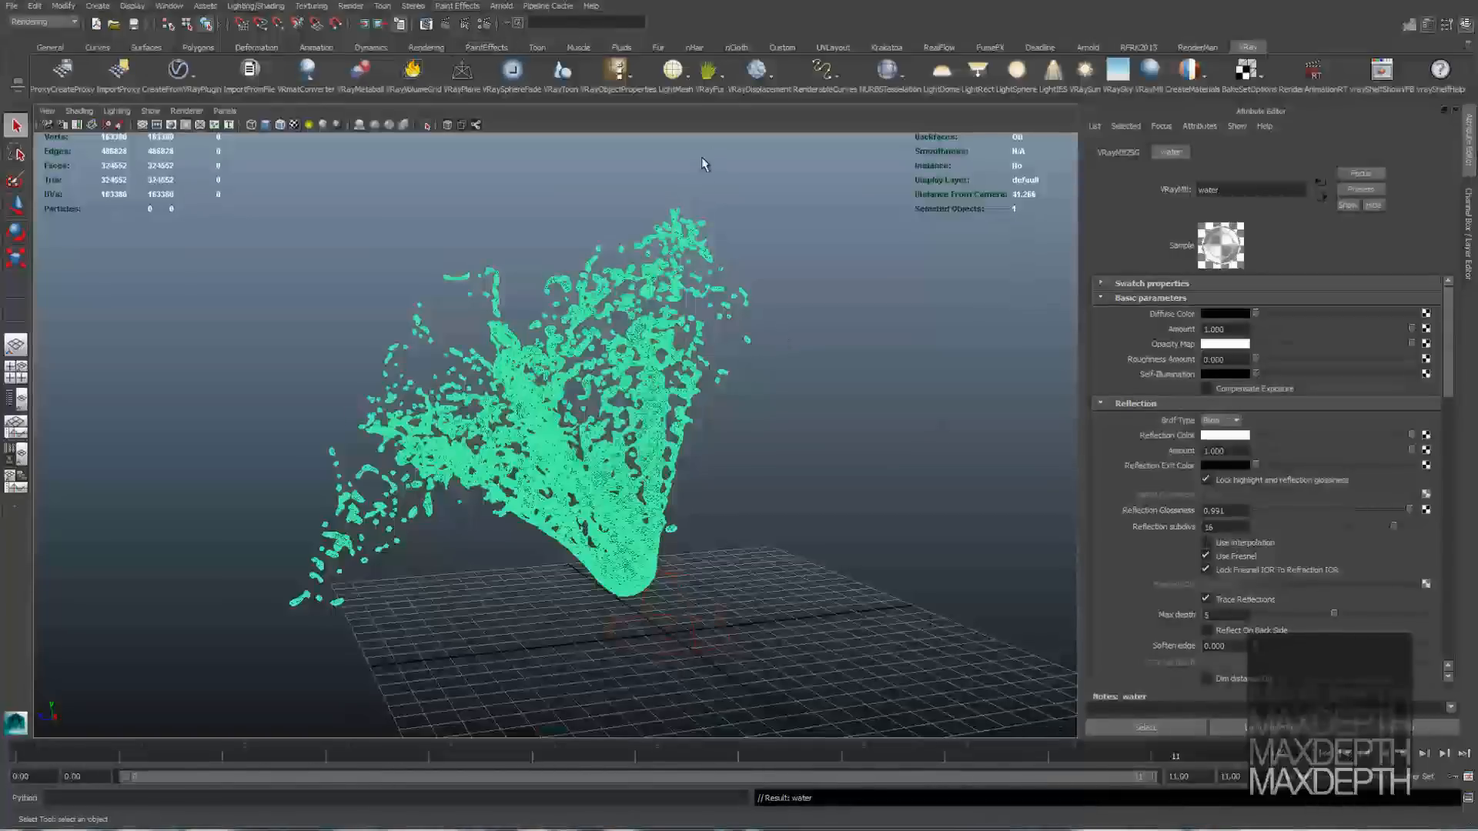
Step: Set the render output format to exr (multichannel) with 32 bits (full float) per channel in the OpenEXR options
{"action": "left_click_drag", "start_coordinate": [662, 830], "coordinate": [840, 37]}
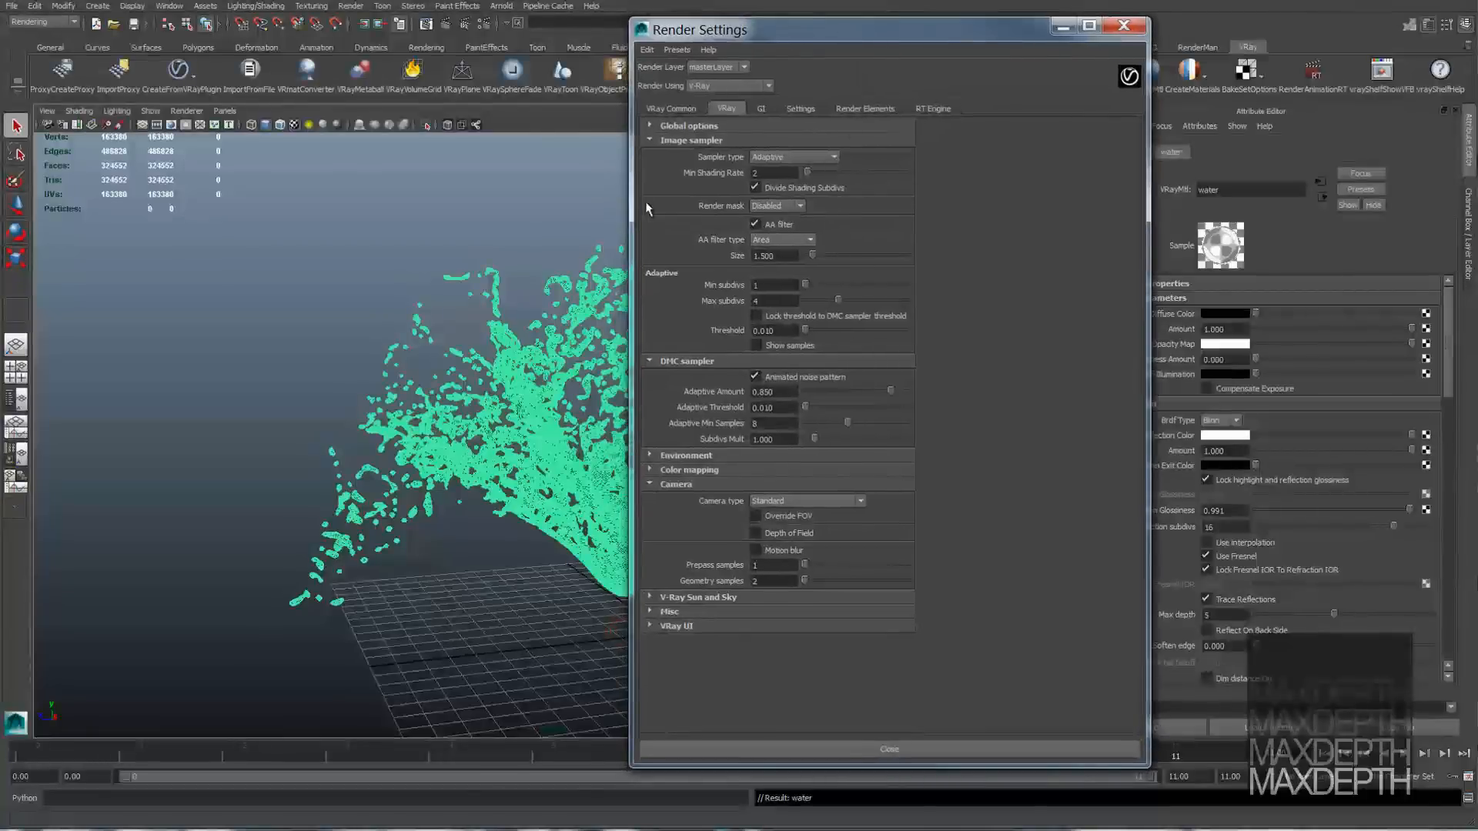
{"action": "left_click", "coordinate": [671, 109]}
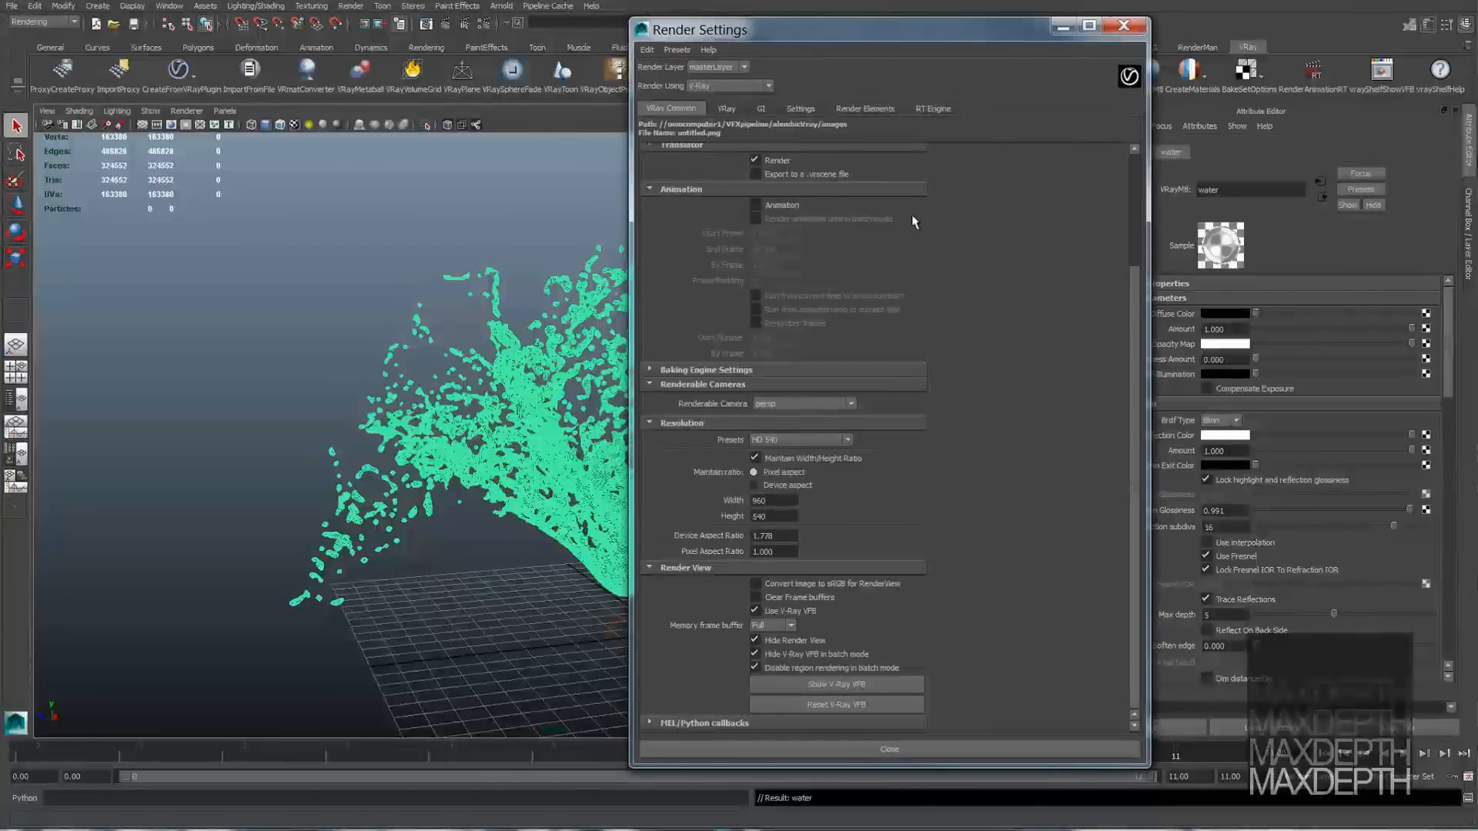
{"action": "scroll", "coordinate": [906, 229], "scroll_direction": "up", "scroll_amount": 3}
{"action": "left_click", "coordinate": [789, 200]}
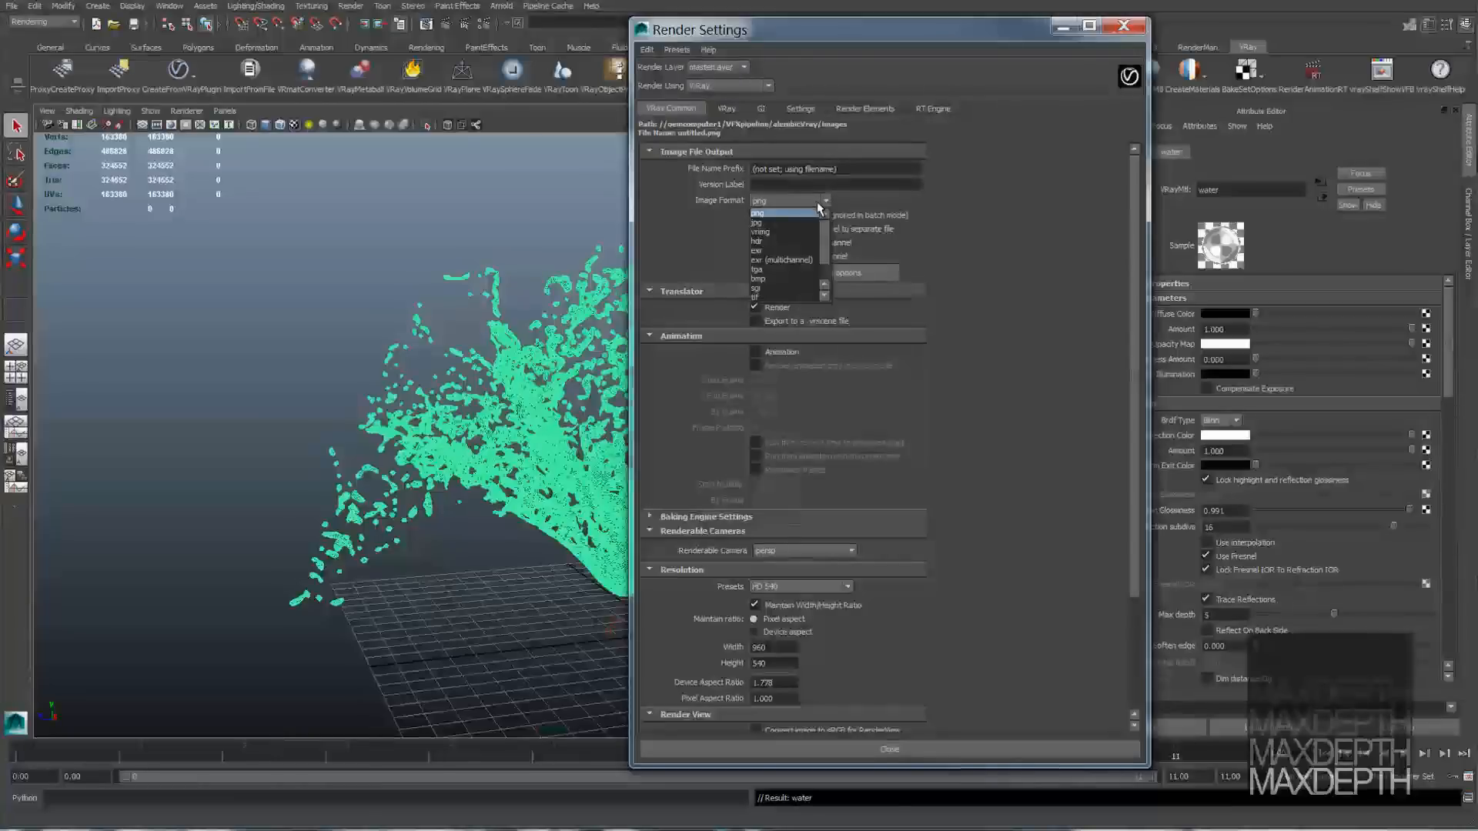
{"action": "left_click", "coordinate": [808, 257]}
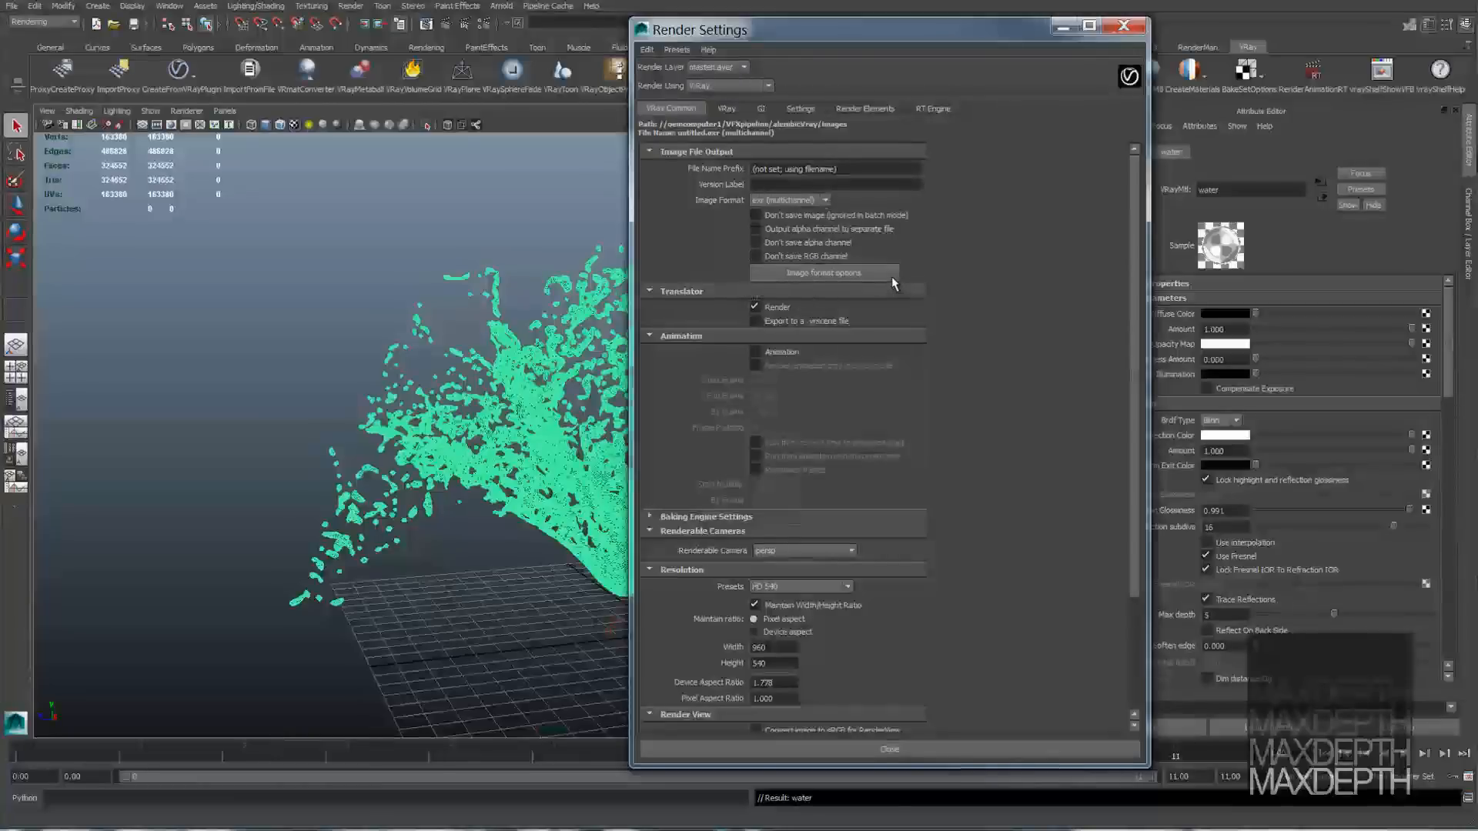
{"action": "left_click", "coordinate": [885, 277]}
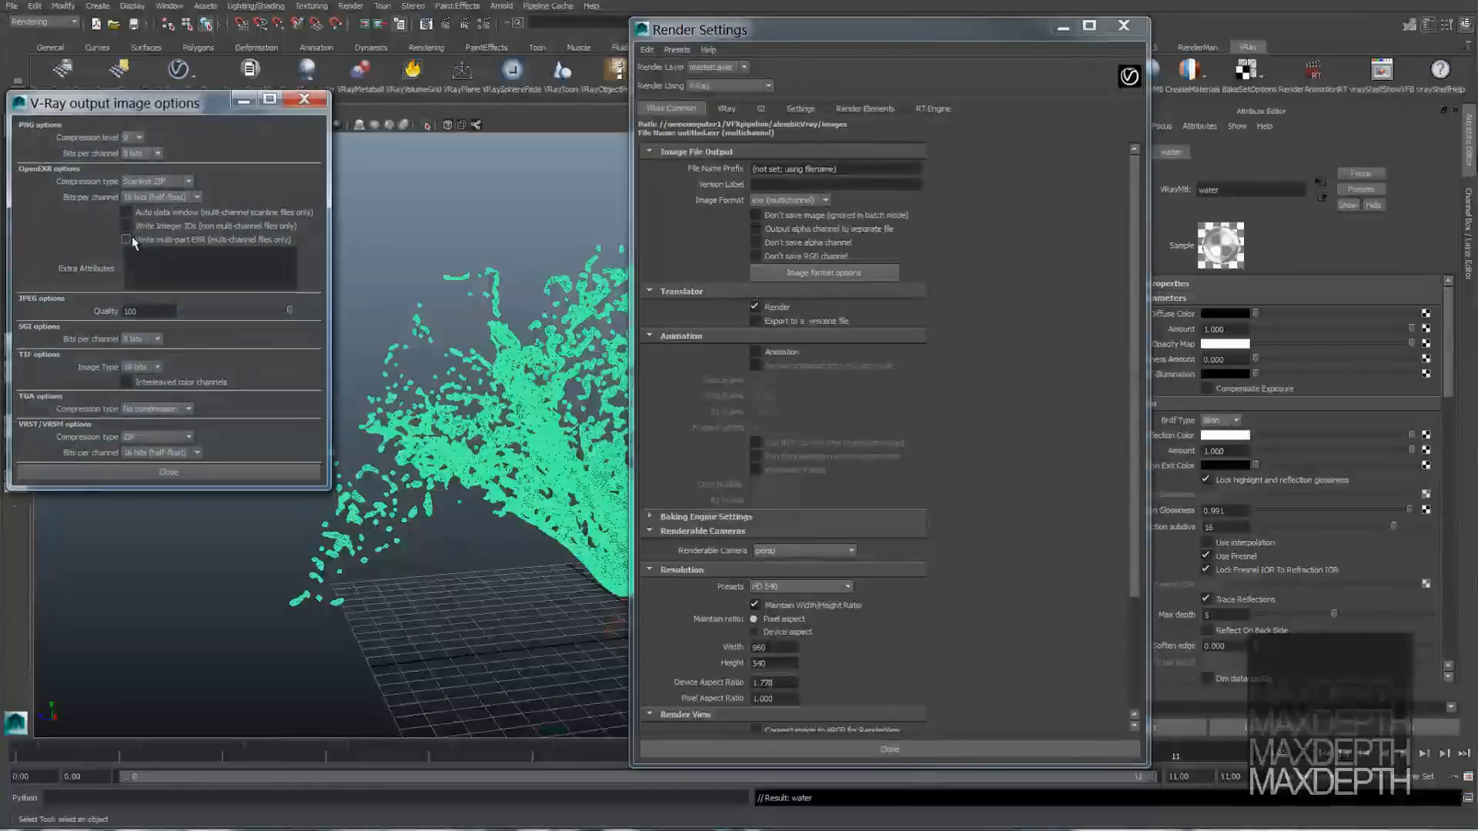
{"action": "left_click", "coordinate": [187, 198]}
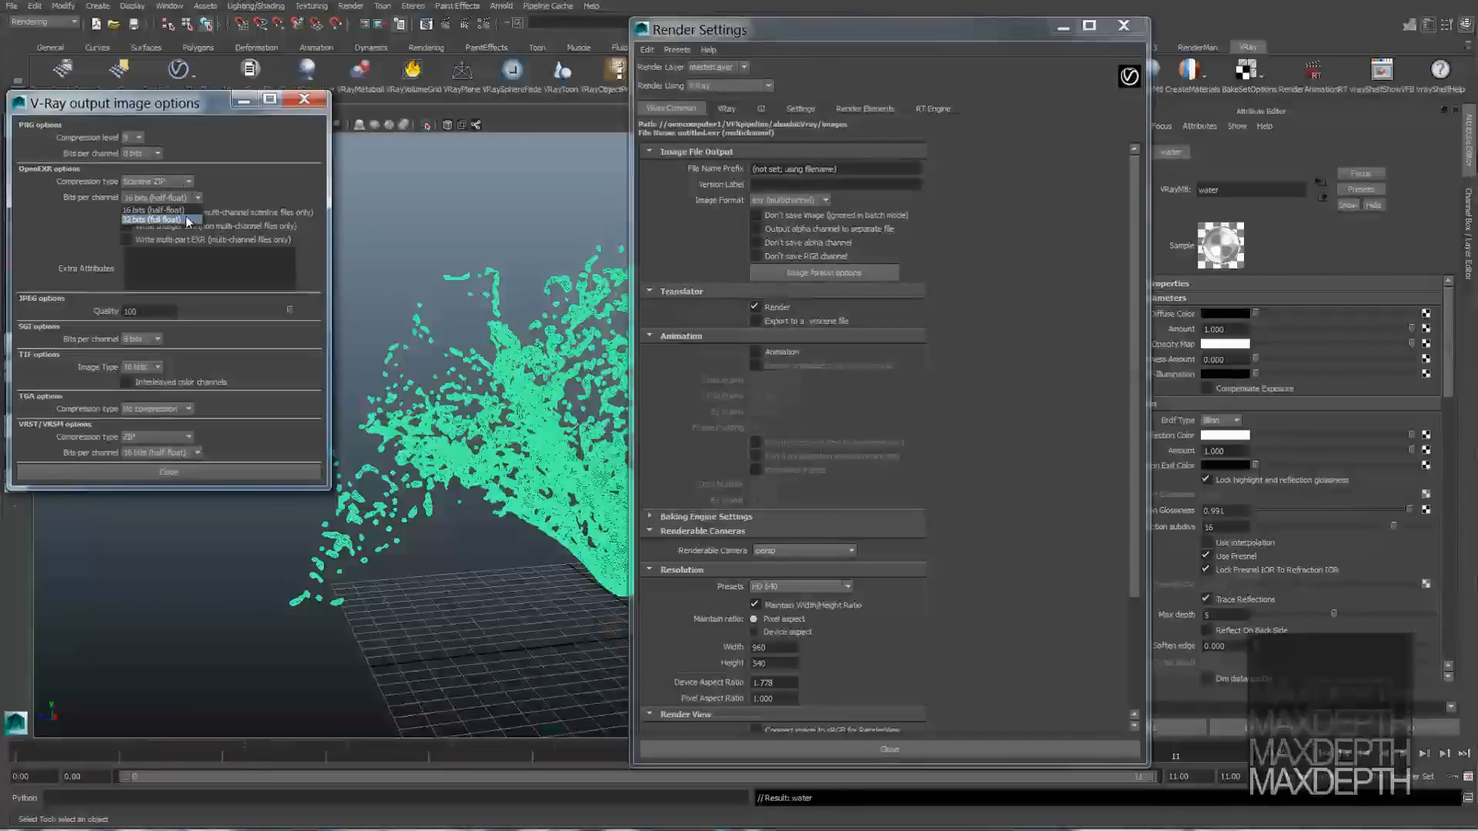
{"action": "left_click", "coordinate": [183, 221]}
{"action": "left_click", "coordinate": [208, 473]}
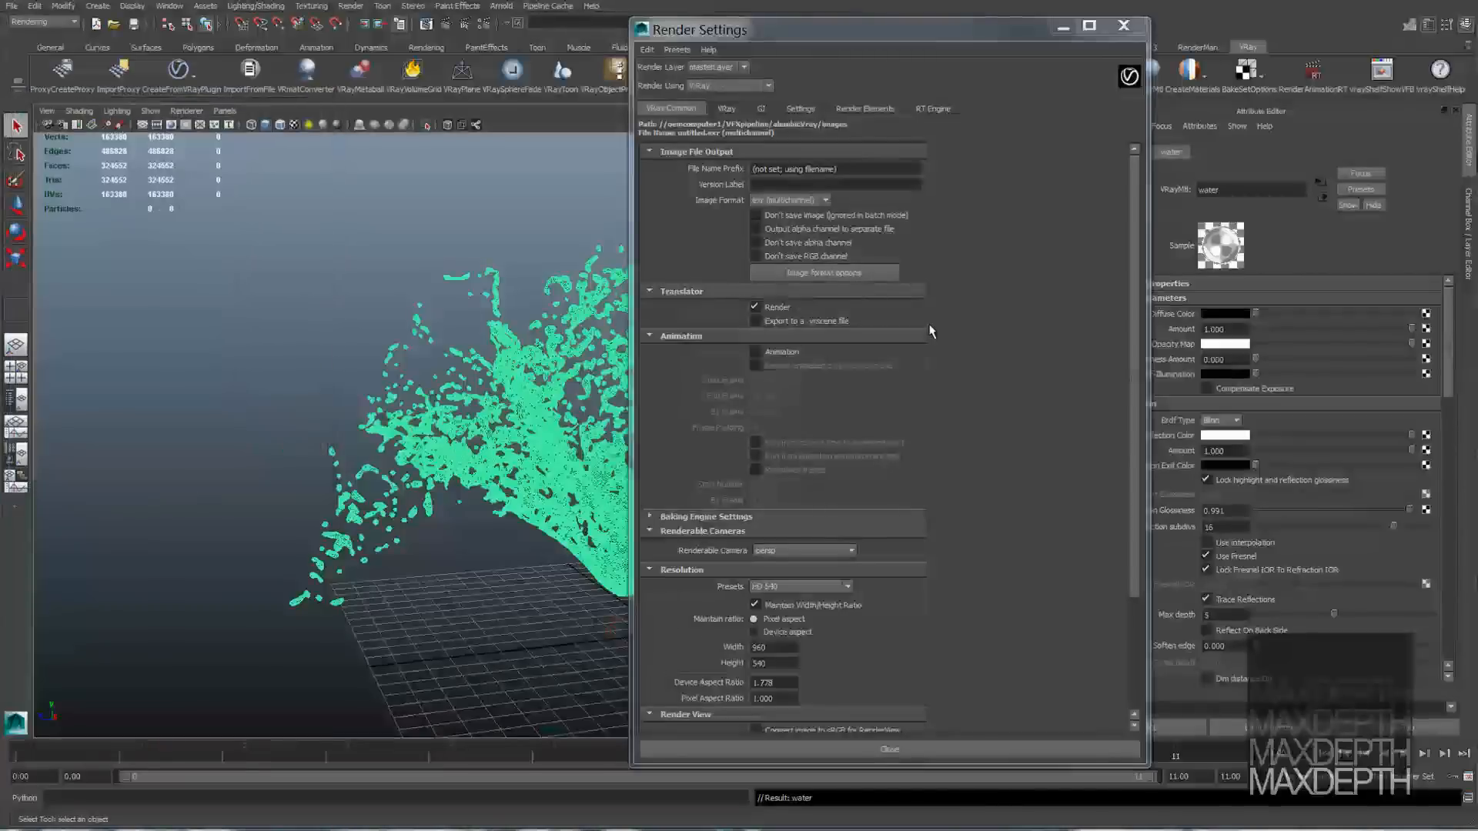
Step: Enable Animation rendering in batch mode only and turn on converting the image to sRGB for RenderView
{"action": "left_click", "coordinate": [784, 352]}
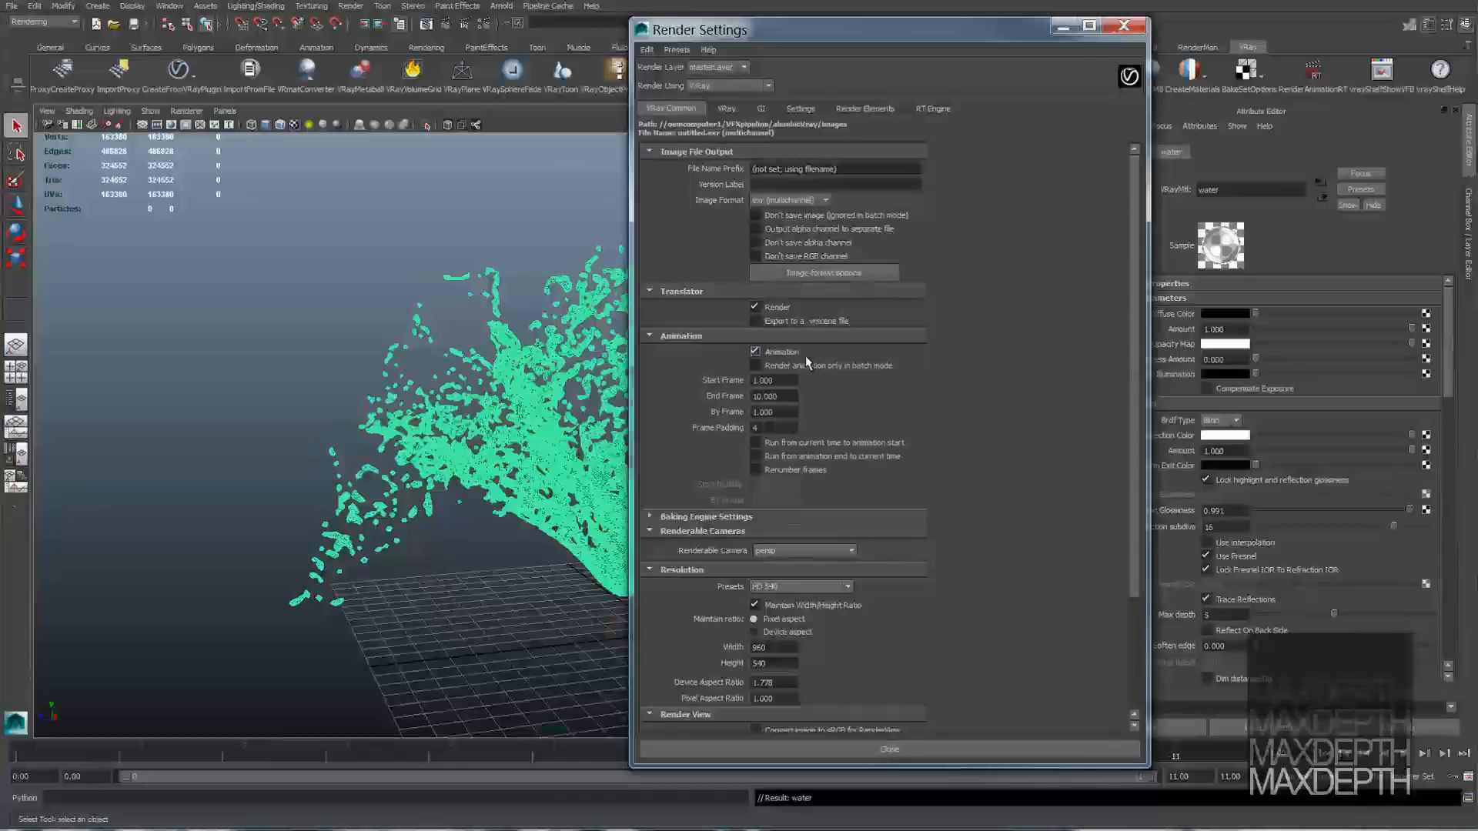
{"action": "left_click", "coordinate": [815, 365]}
{"action": "scroll", "coordinate": [966, 354], "scroll_direction": "down", "scroll_amount": 5}
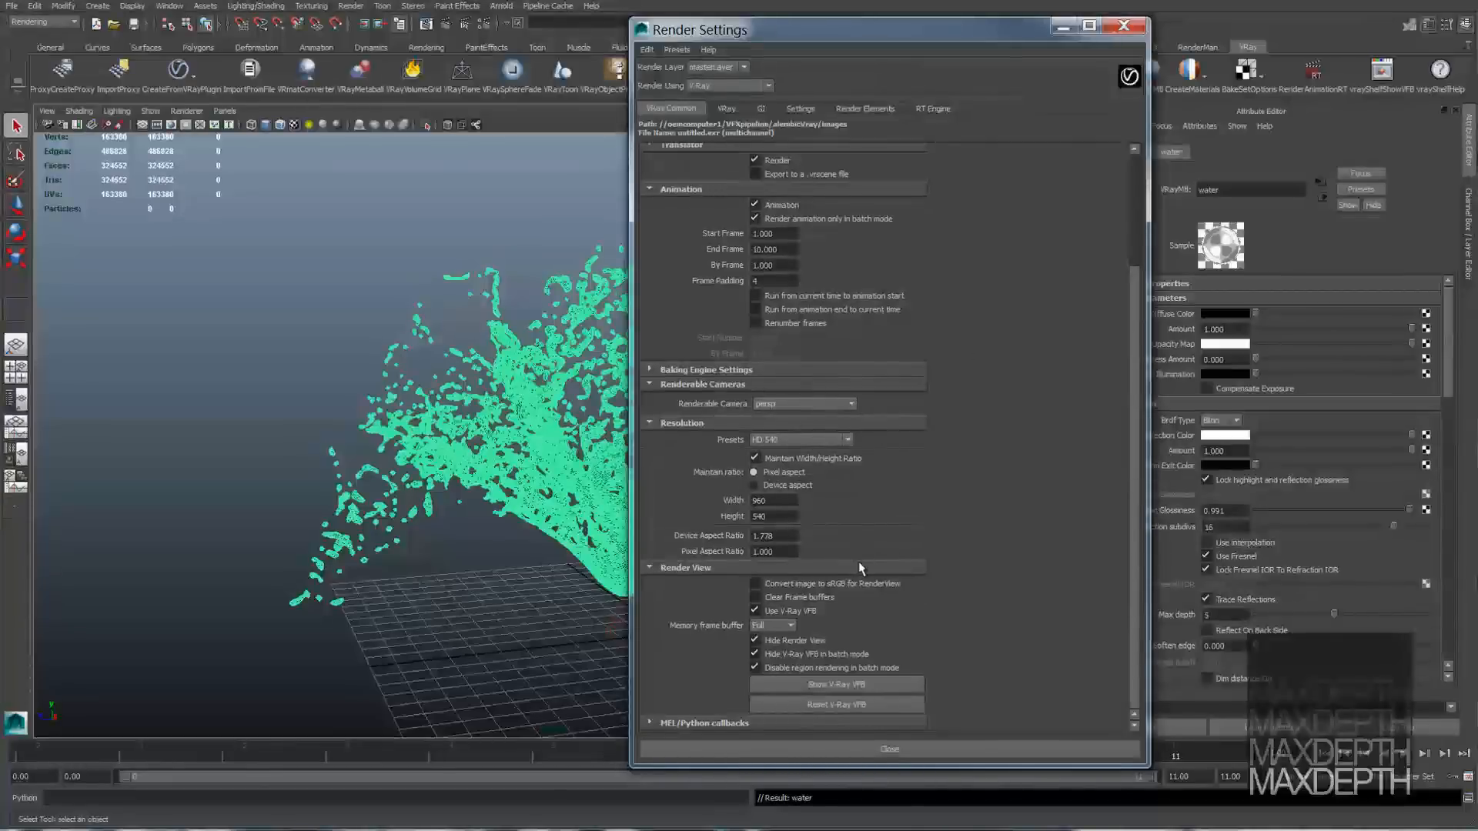
{"action": "left_click", "coordinate": [854, 584]}
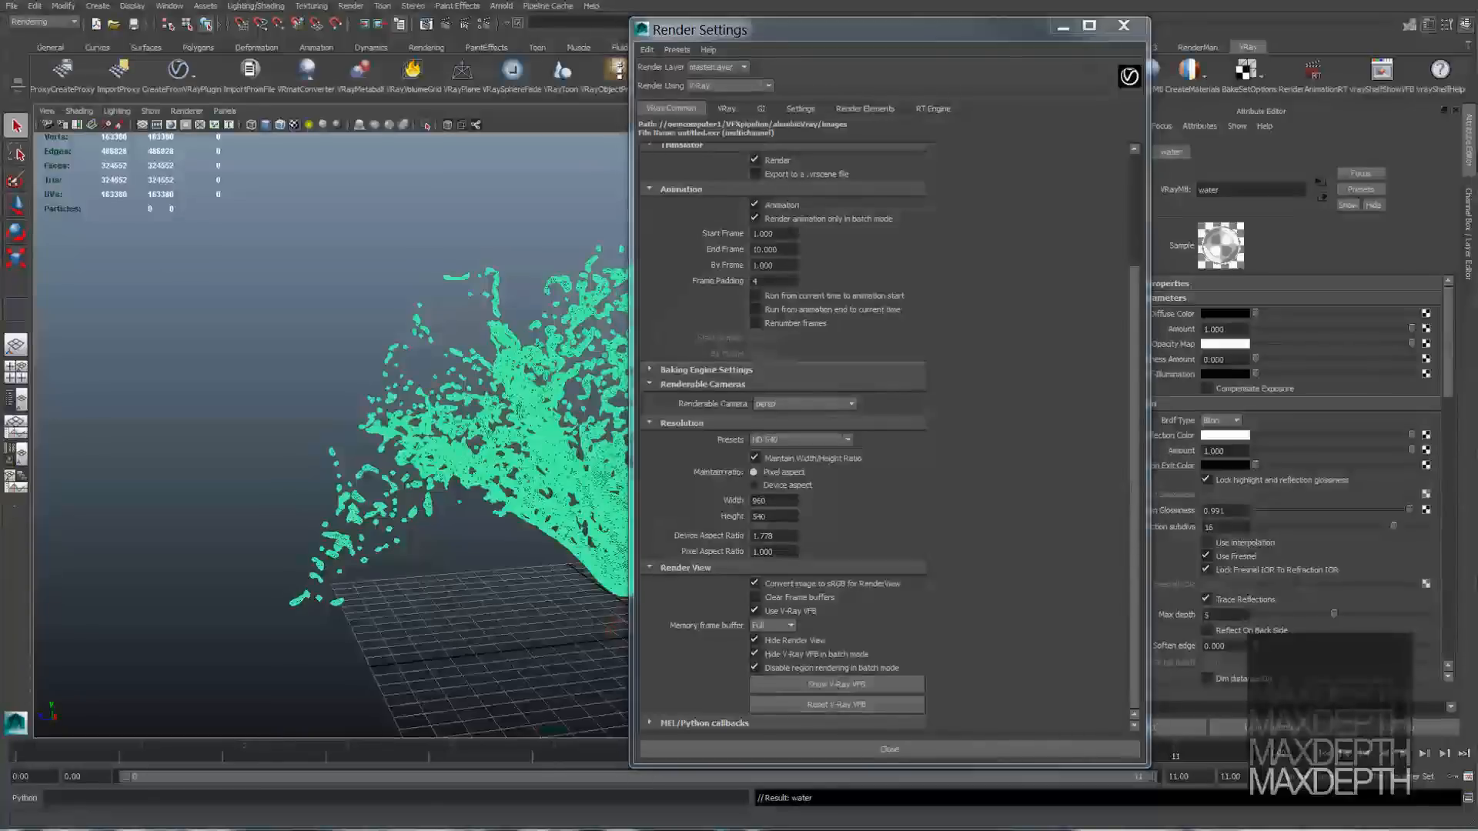
{"action": "left_click_drag", "start_coordinate": [0, 360], "coordinate": [464, 830]}
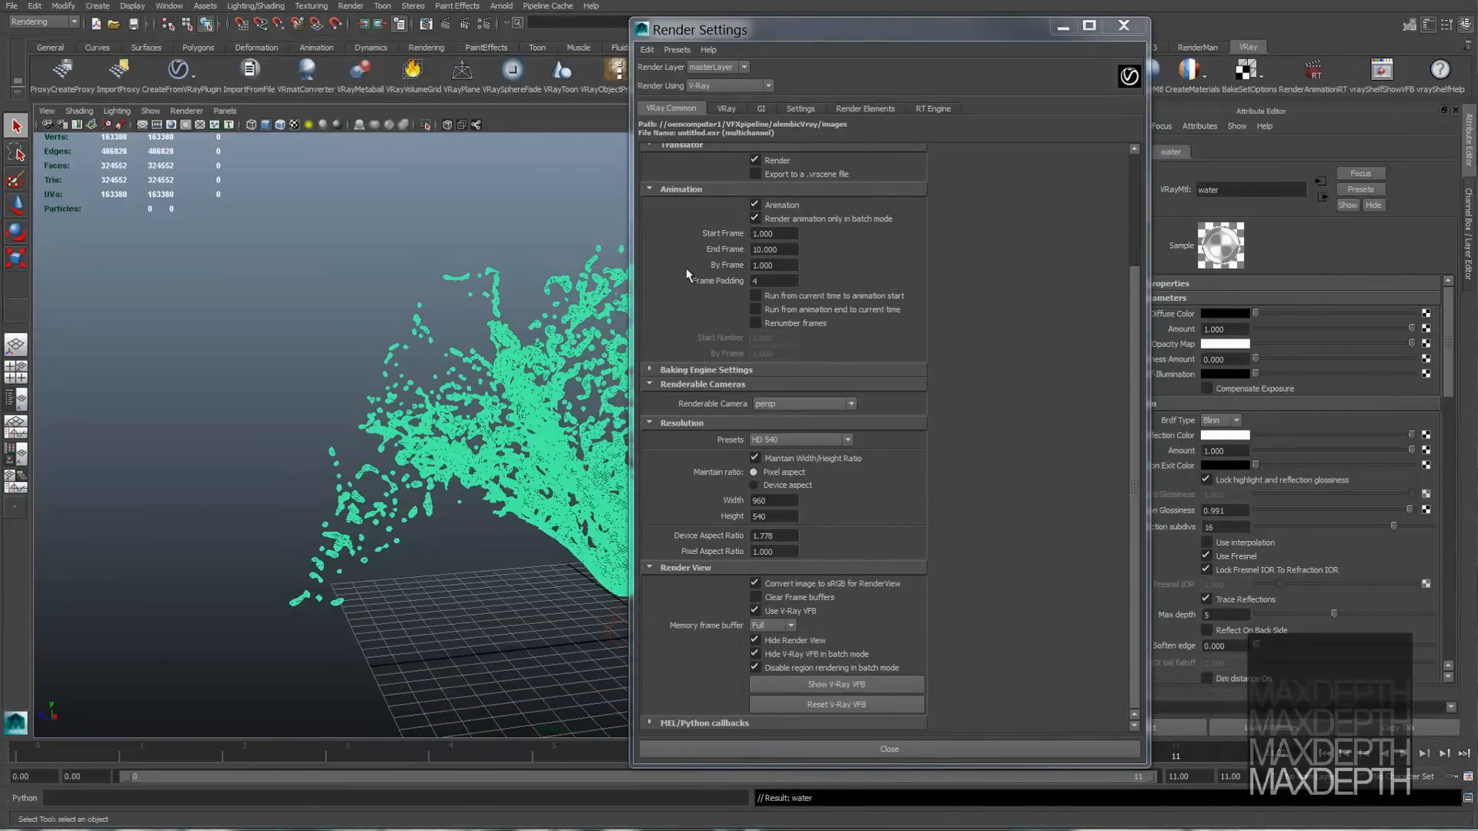
Step: Check the V-Ray color mapping, then set the render region size to 32 and the dynamic memory limit to 0 MB
{"action": "left_click", "coordinate": [727, 108]}
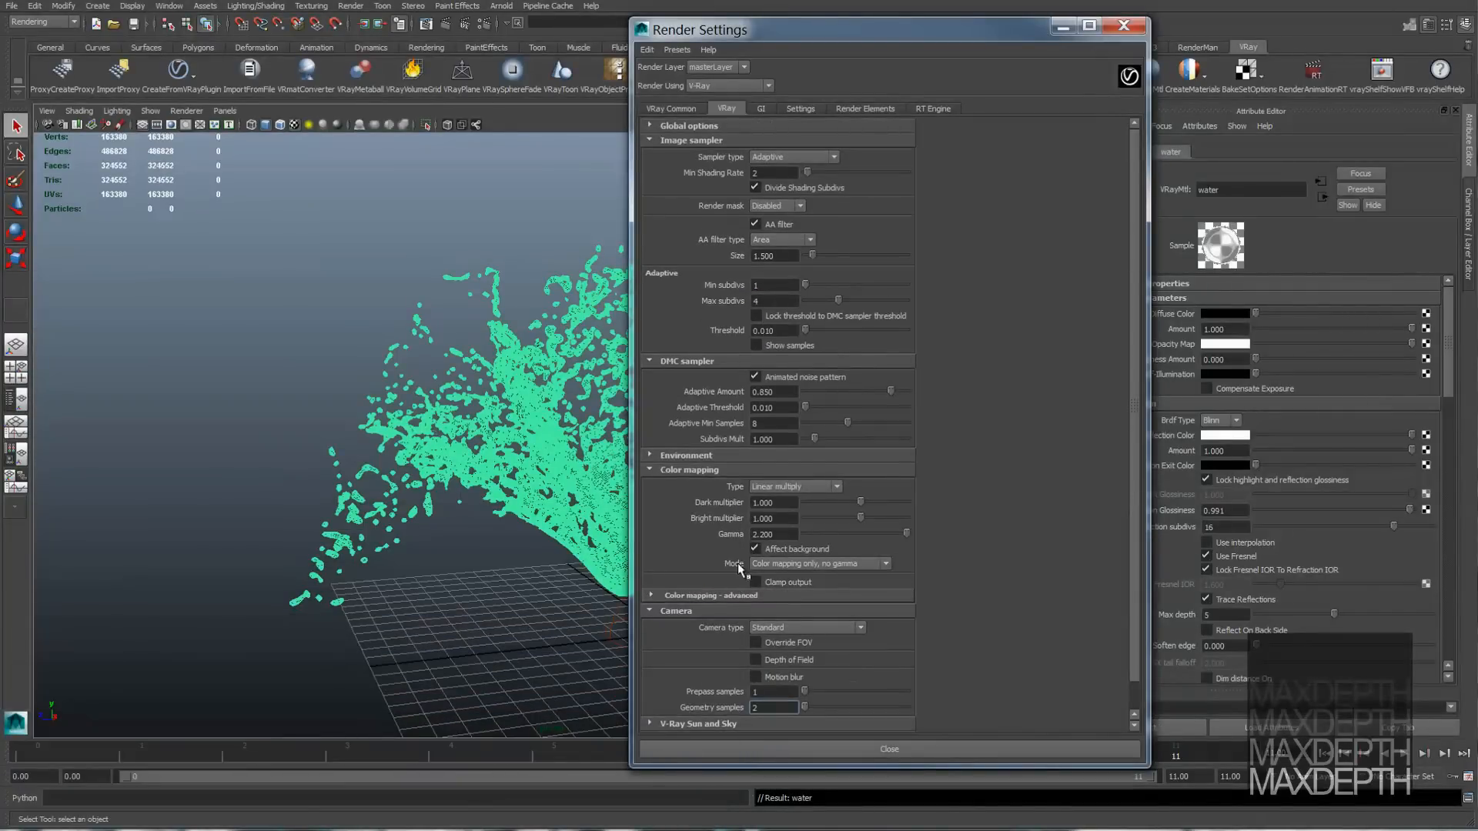
{"action": "left_click", "coordinate": [800, 108]}
{"action": "double_click", "coordinate": [779, 171]}
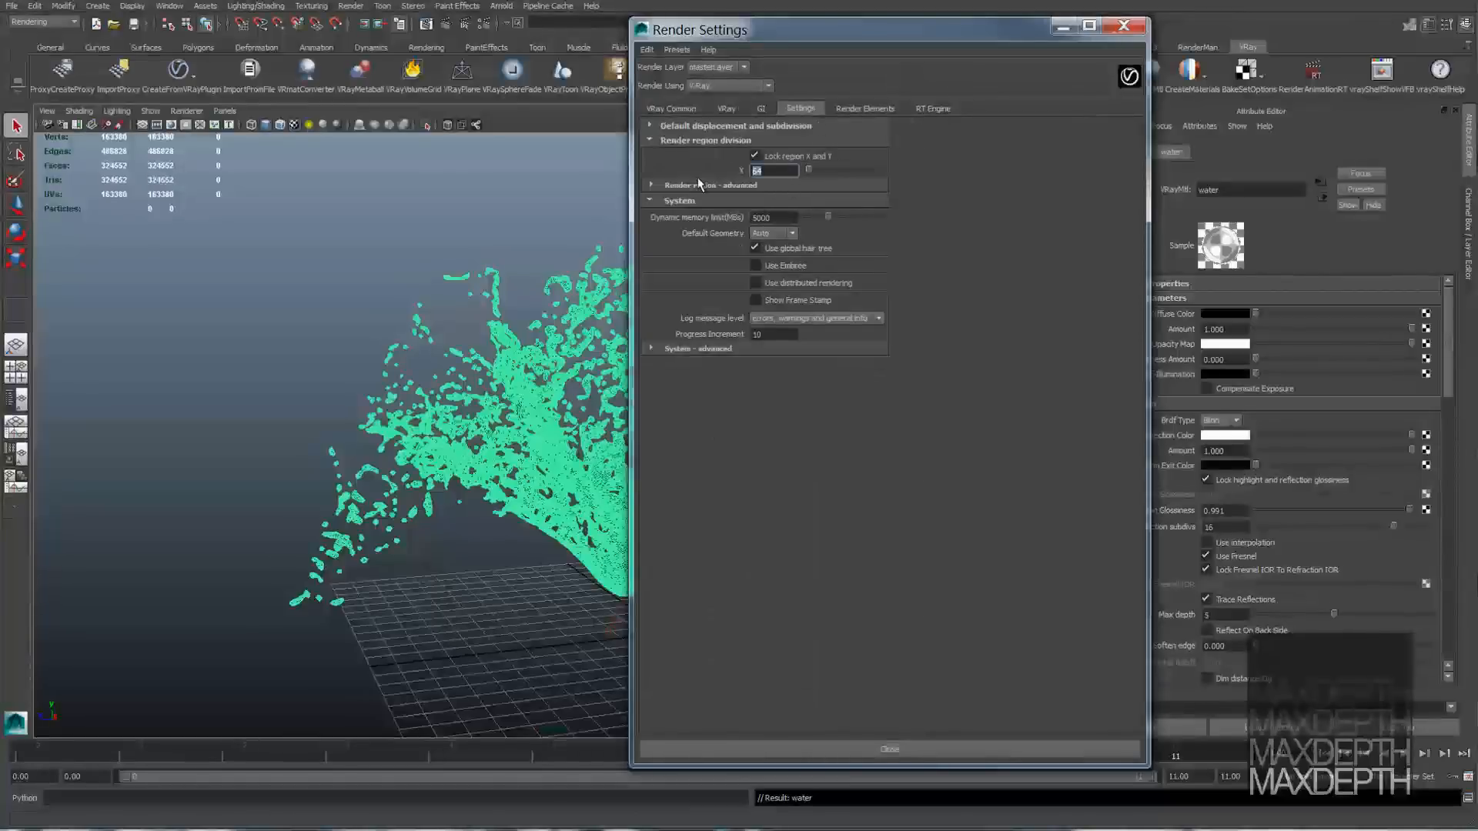
{"action": "double_click", "coordinate": [774, 218]}
{"action": "type", "text": "0"}
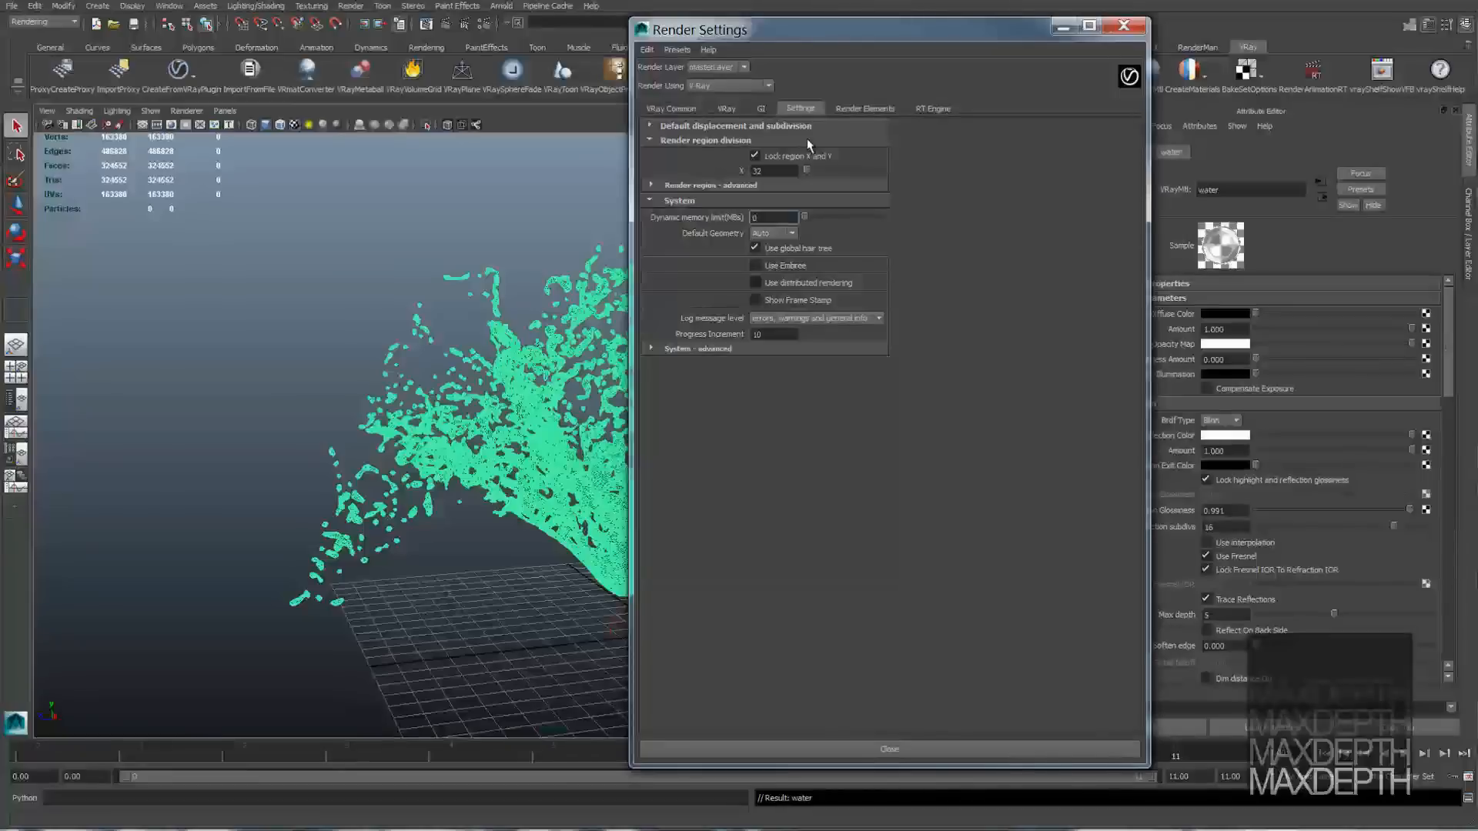
Step: Add the Diffuse, Lighting, Matte shadow, Normals, Reflection, Sample Rate, Shadow, Specular and Z-depth render elements
{"action": "left_click", "coordinate": [855, 109]}
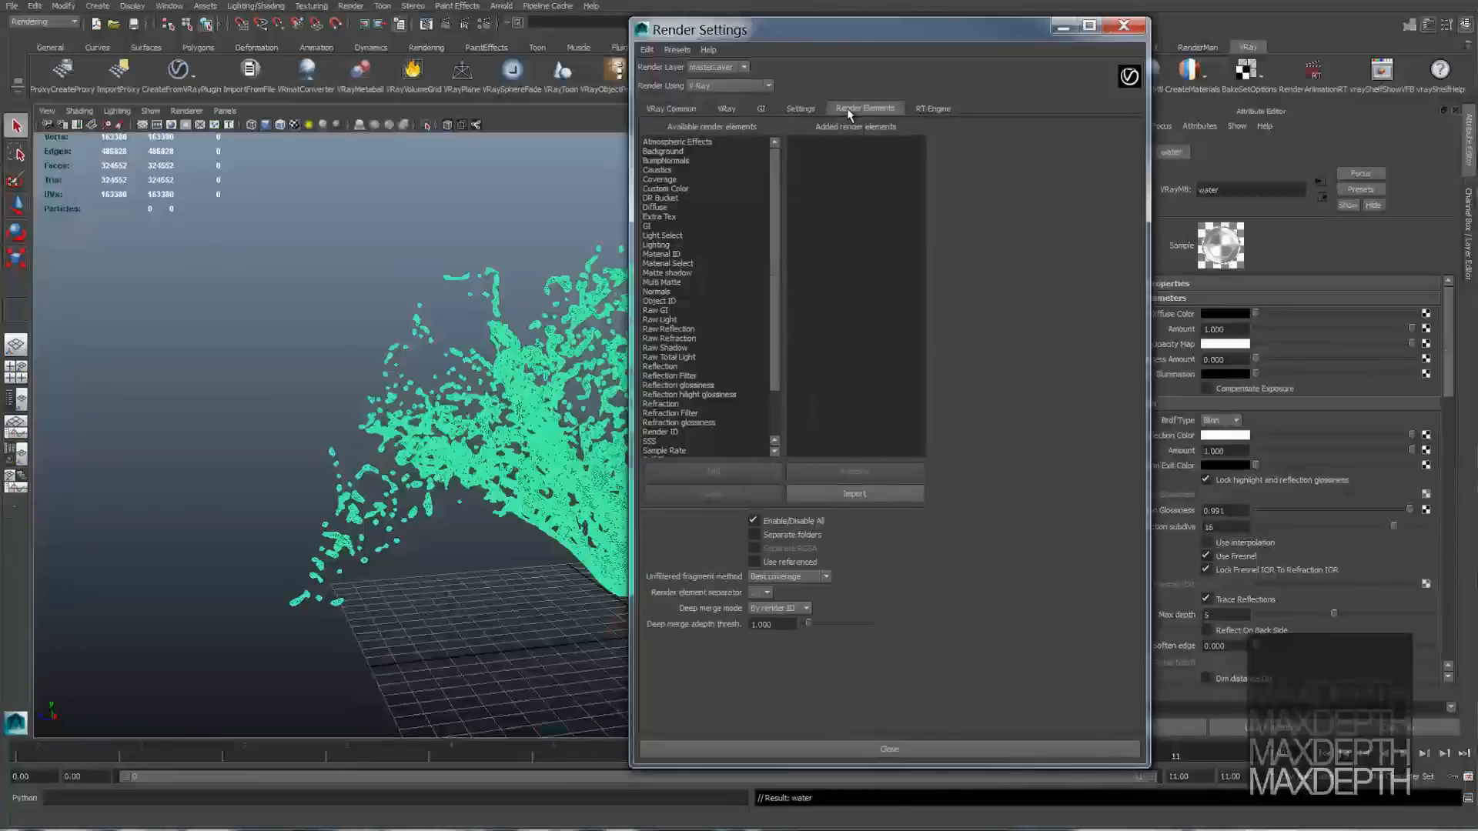
{"action": "left_click", "coordinate": [677, 207]}
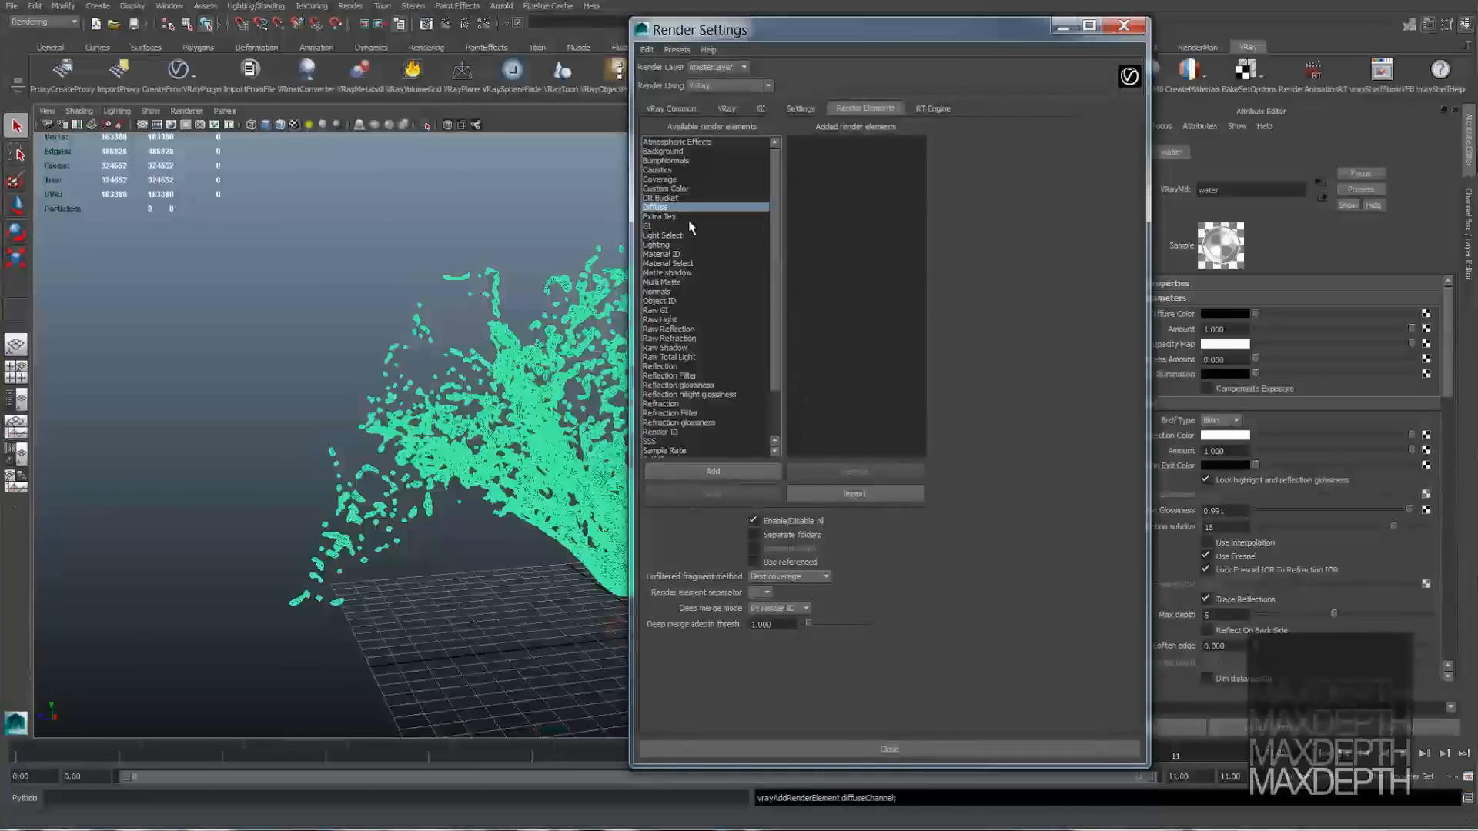
{"action": "left_click", "coordinate": [690, 245], "text": "ctrl"}
{"action": "left_click", "coordinate": [704, 273], "text": "ctrl"}
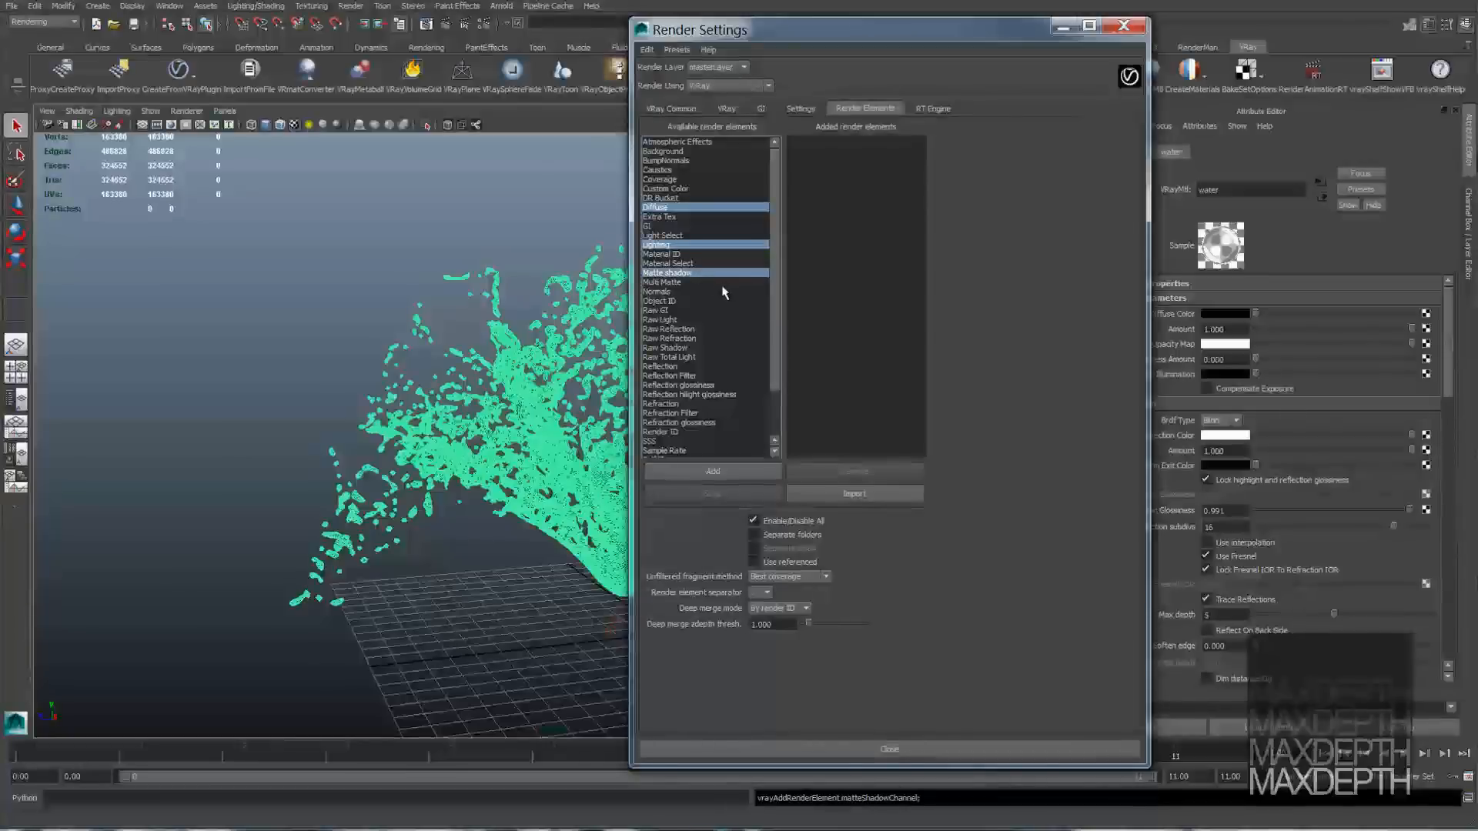
{"action": "left_click", "coordinate": [685, 292], "text": "ctrl"}
{"action": "scroll", "coordinate": [700, 306], "scroll_direction": "down", "scroll_amount": 1}
{"action": "scroll", "coordinate": [701, 322], "scroll_direction": "down", "scroll_amount": 1}
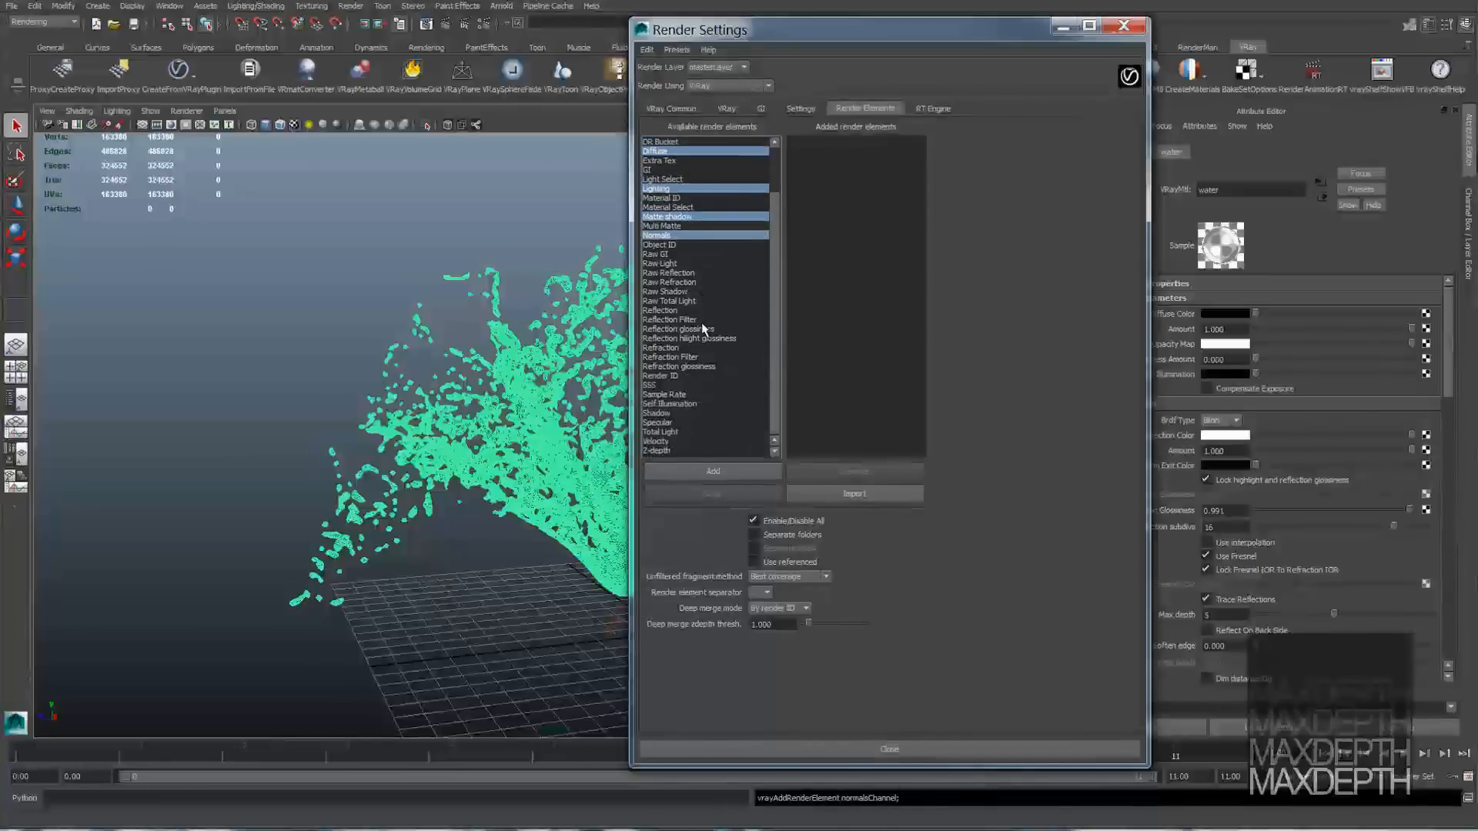
{"action": "left_click", "coordinate": [700, 310], "text": "ctrl"}
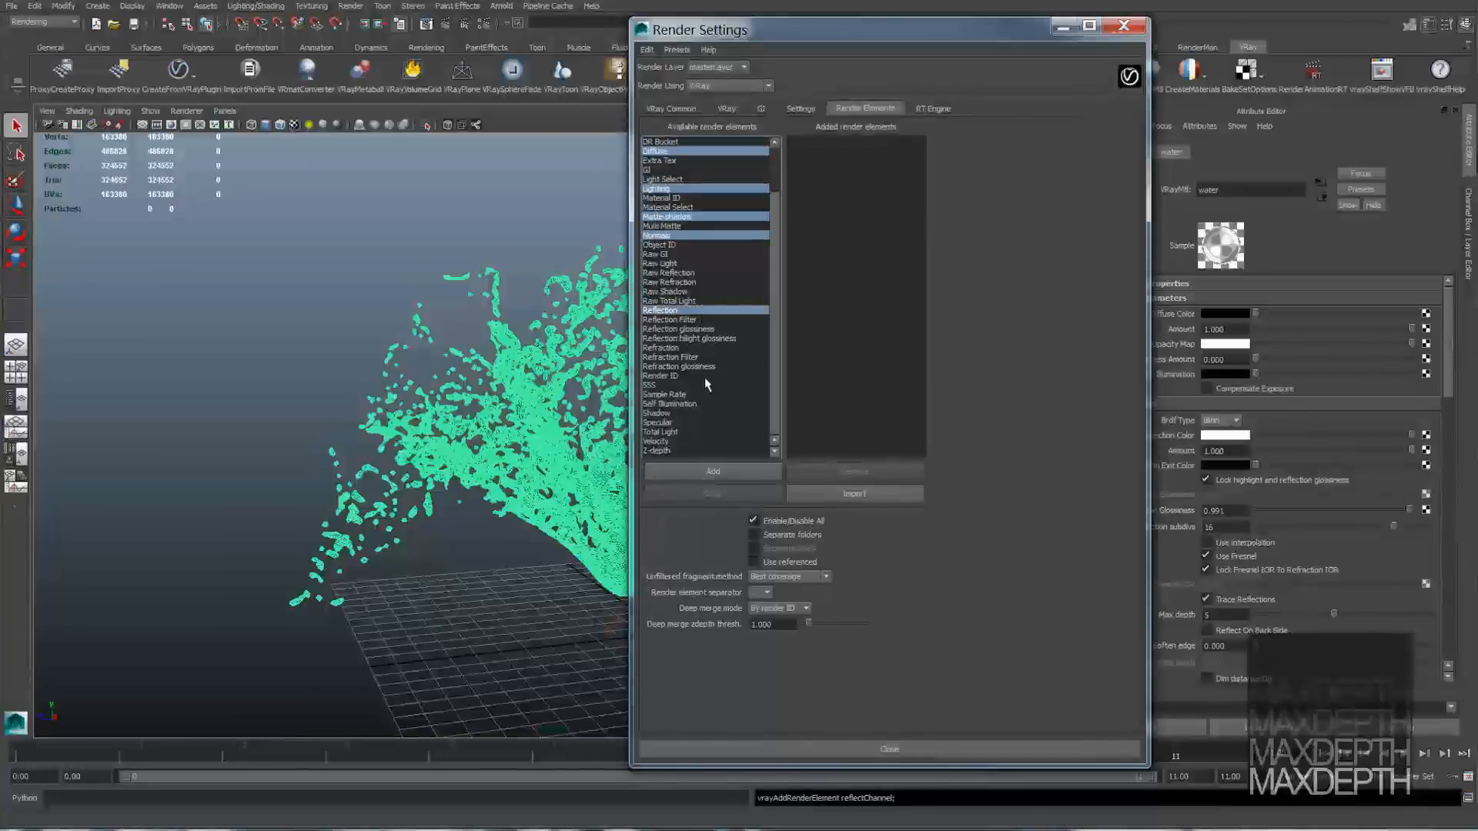
{"action": "left_click", "coordinate": [692, 395], "text": "ctrl"}
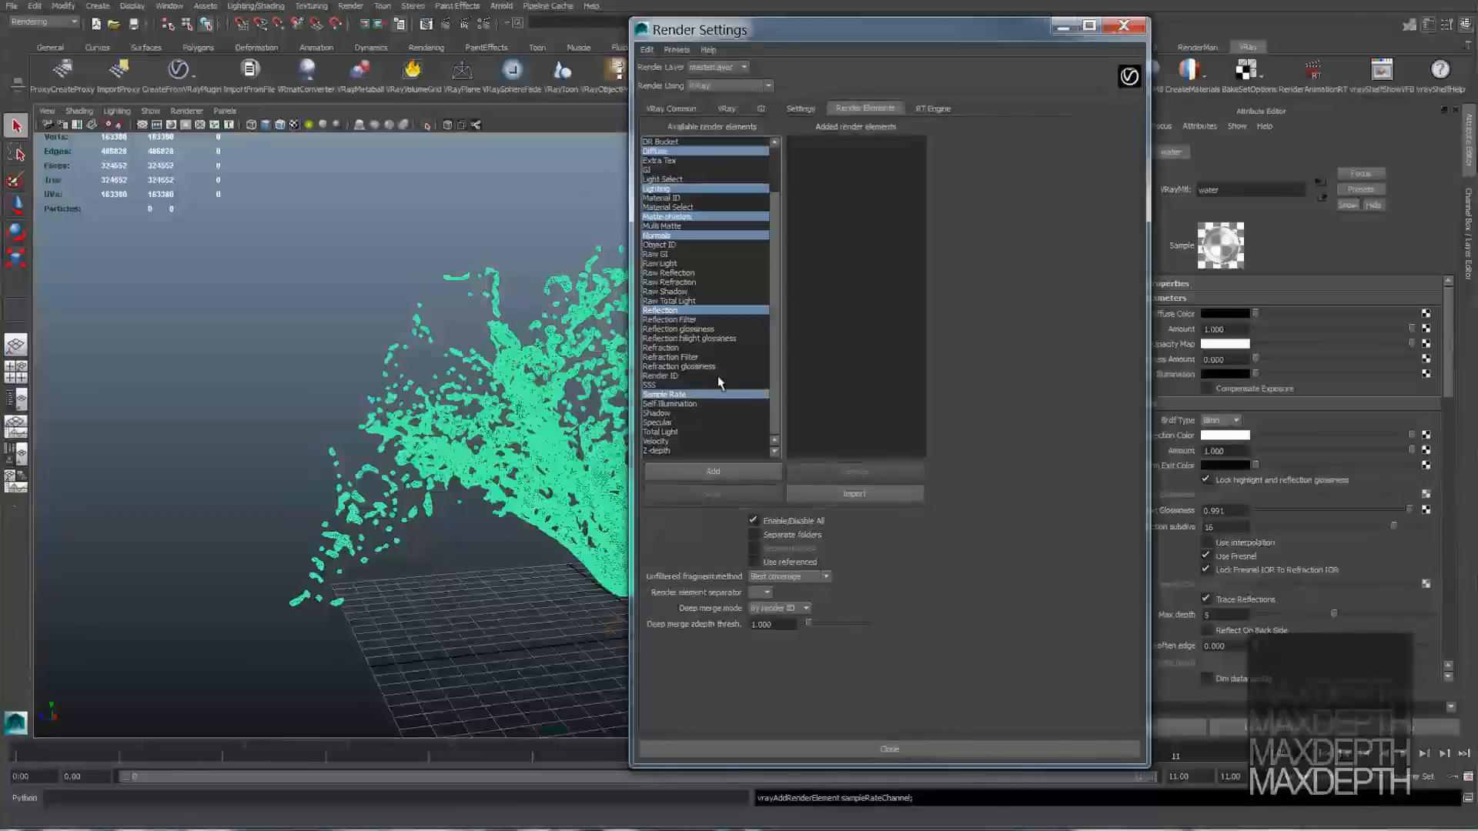
{"action": "left_click", "coordinate": [683, 414], "text": "ctrl"}
{"action": "left_click", "coordinate": [685, 424], "text": "ctrl"}
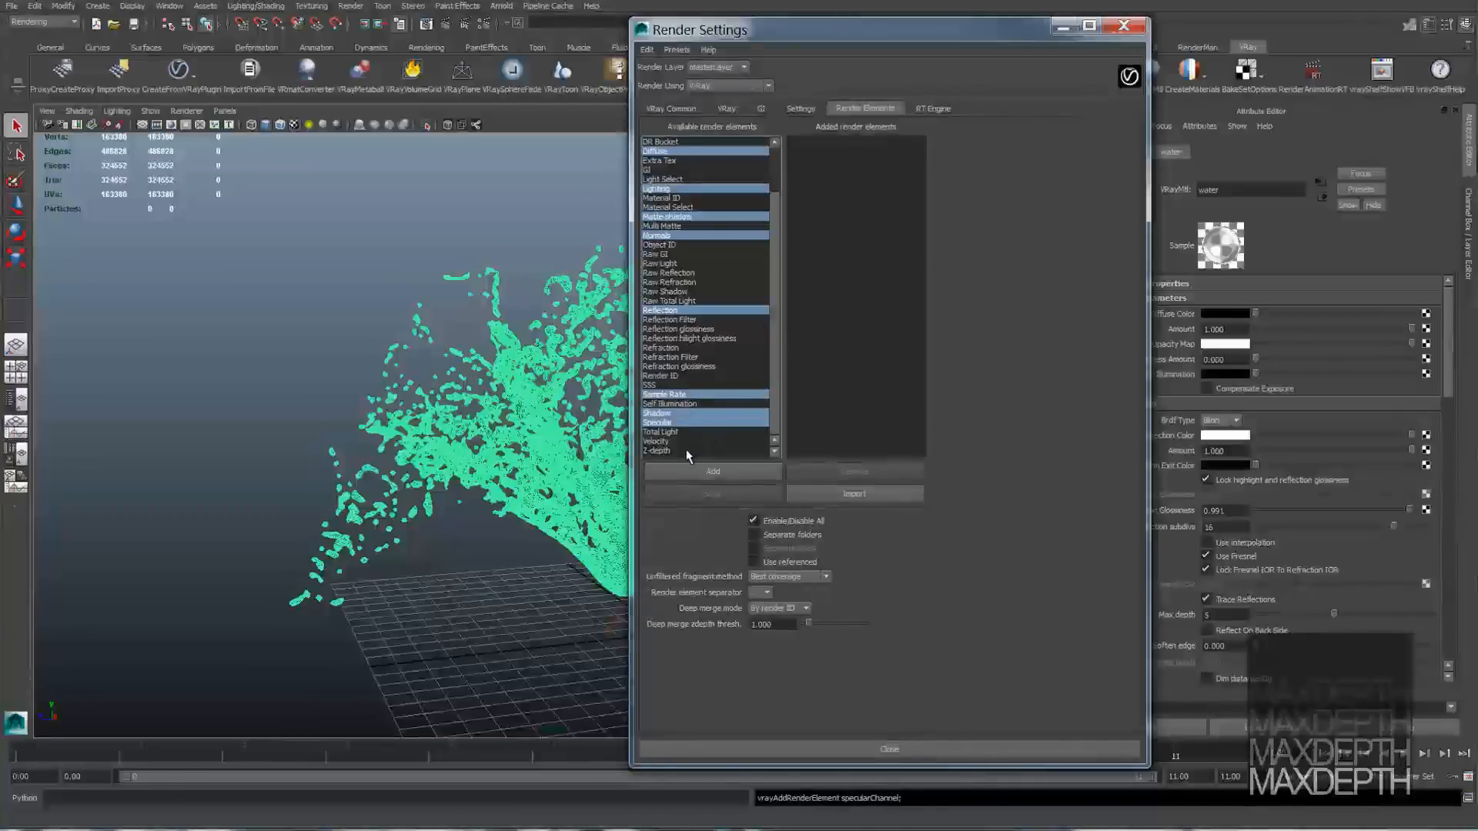
{"action": "left_click", "coordinate": [687, 452], "text": "ctrl"}
{"action": "left_click", "coordinate": [758, 472]}
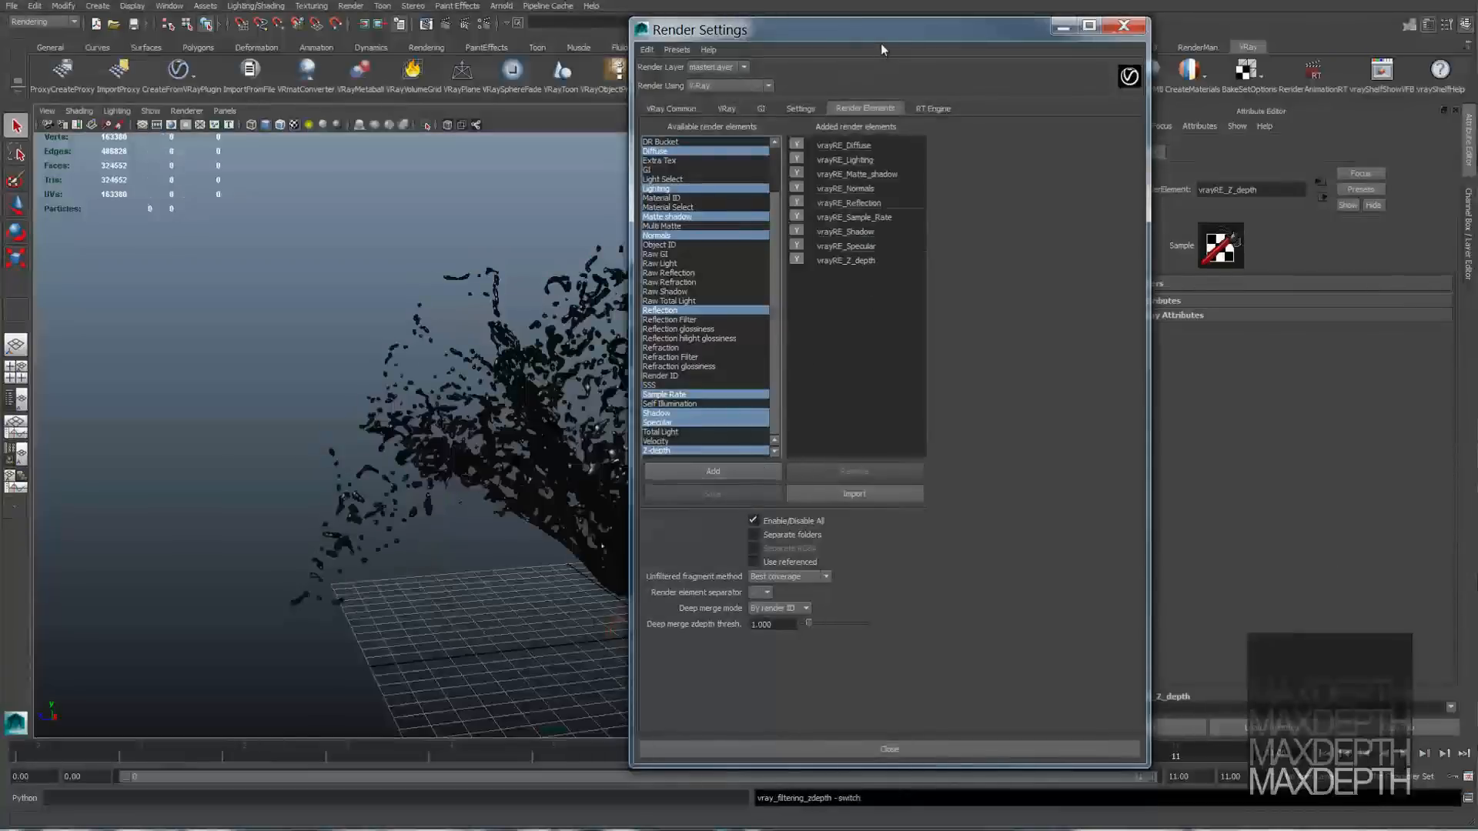
Step: Check the splash mesh's distance from the camera and set the Z-depth render element's Depth White to 100
{"action": "left_click_drag", "start_coordinate": [935, 35], "coordinate": [1311, 64]}
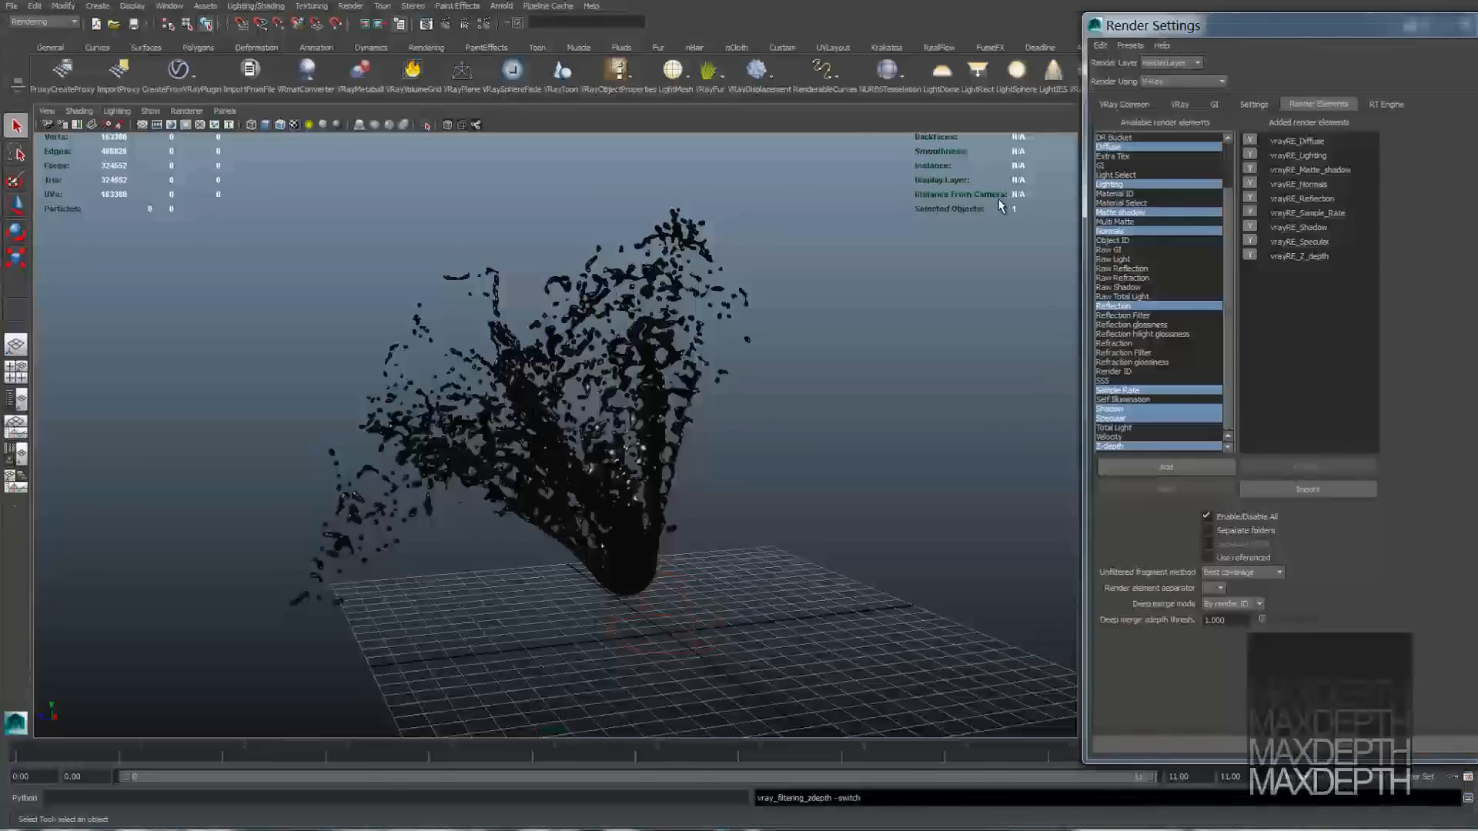
{"action": "left_click", "coordinate": [519, 352]}
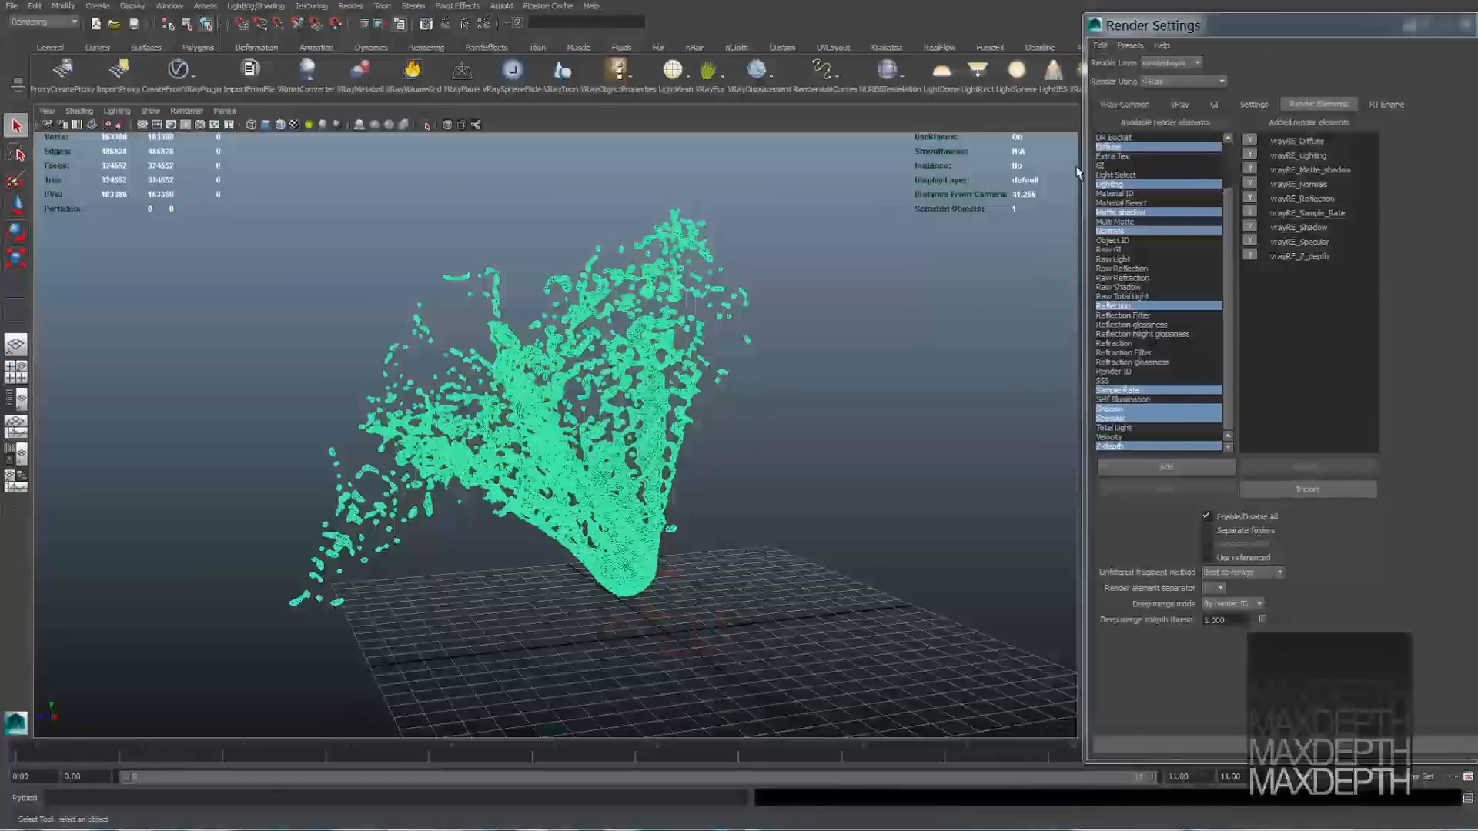
{"action": "left_click_drag", "start_coordinate": [1295, 28], "coordinate": [481, 42]}
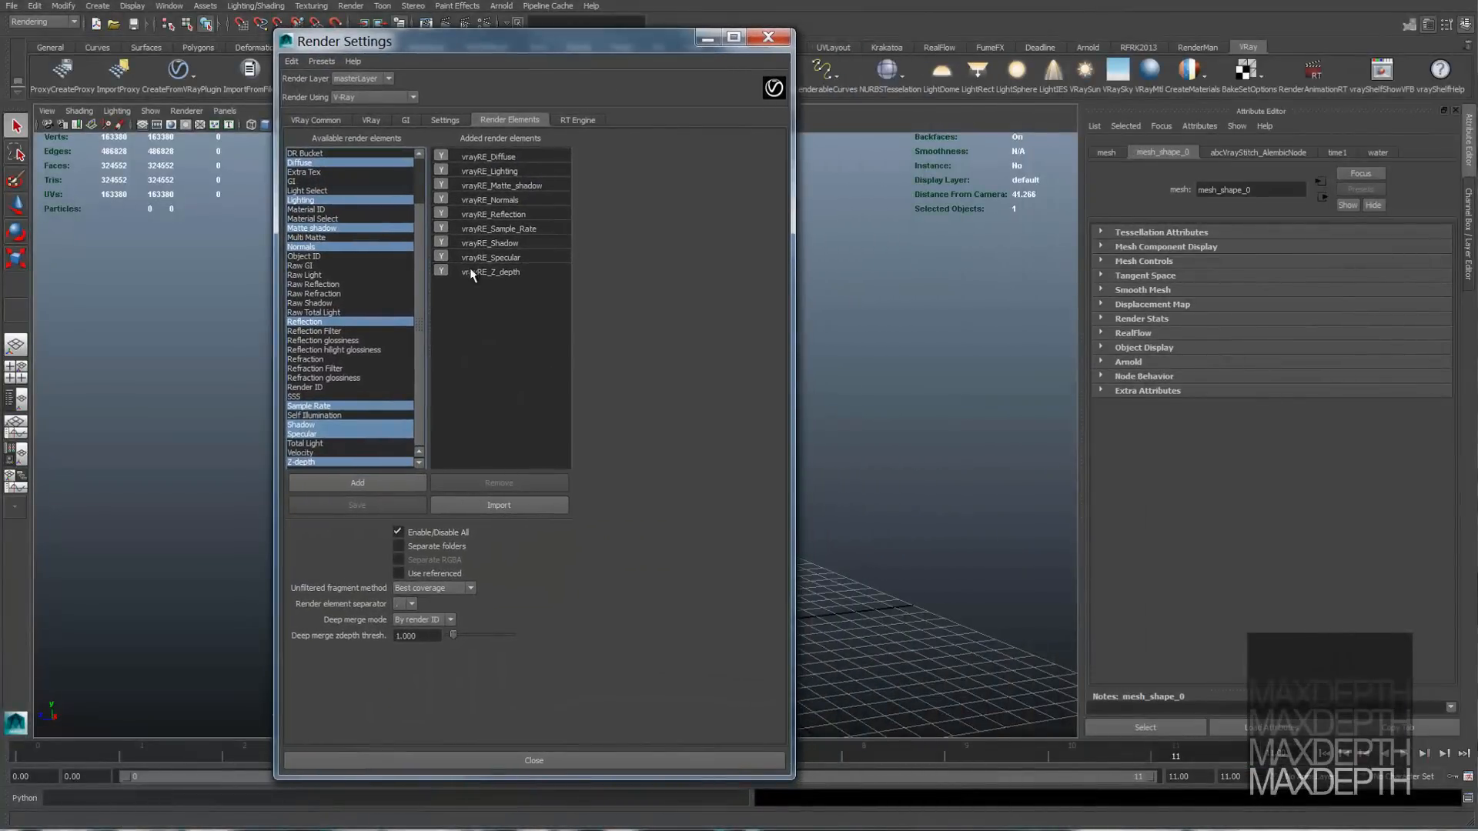
{"action": "left_click", "coordinate": [480, 272]}
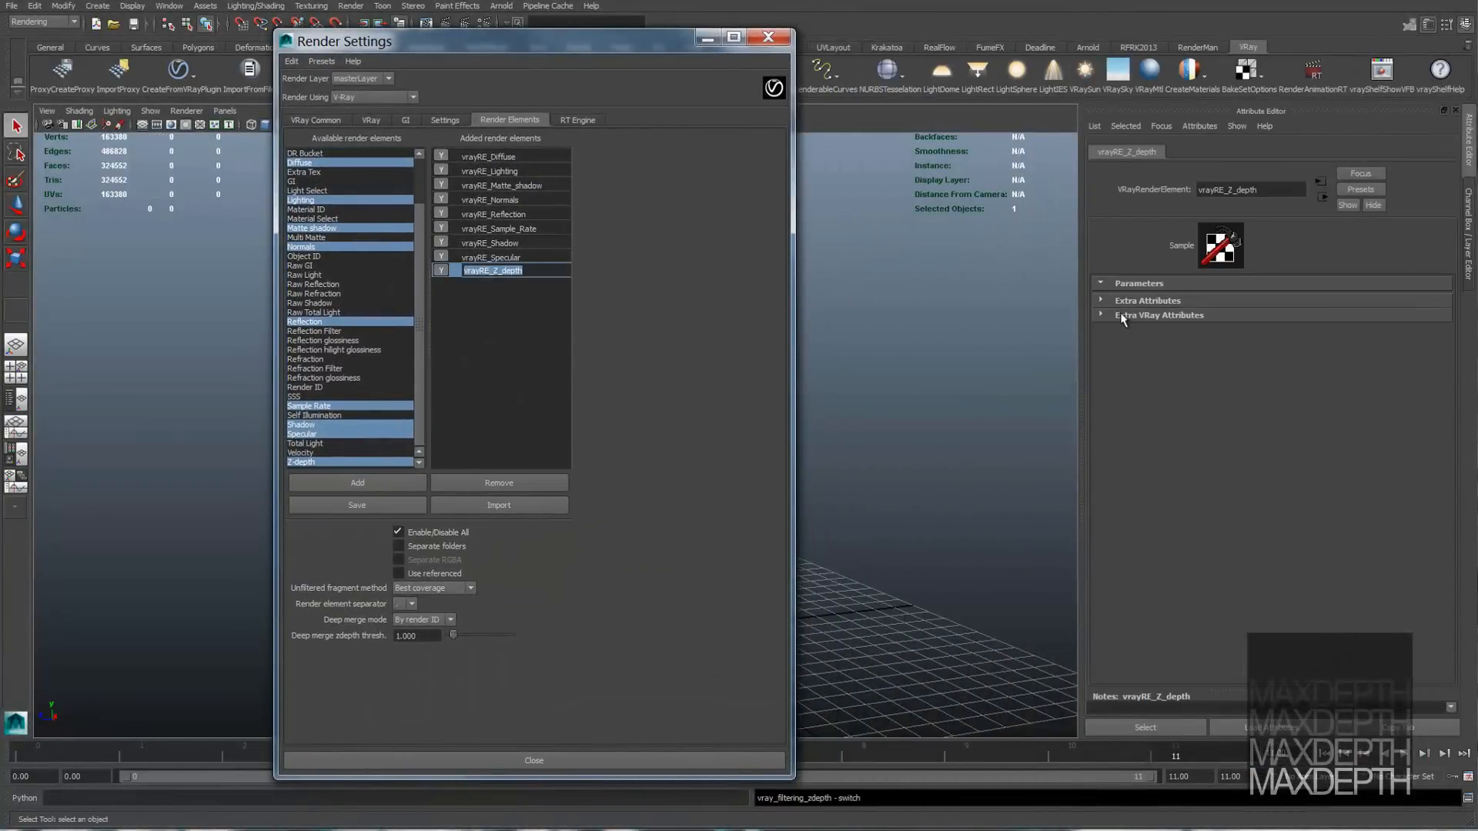
{"action": "left_click_drag", "start_coordinate": [1242, 379], "coordinate": [1156, 380]}
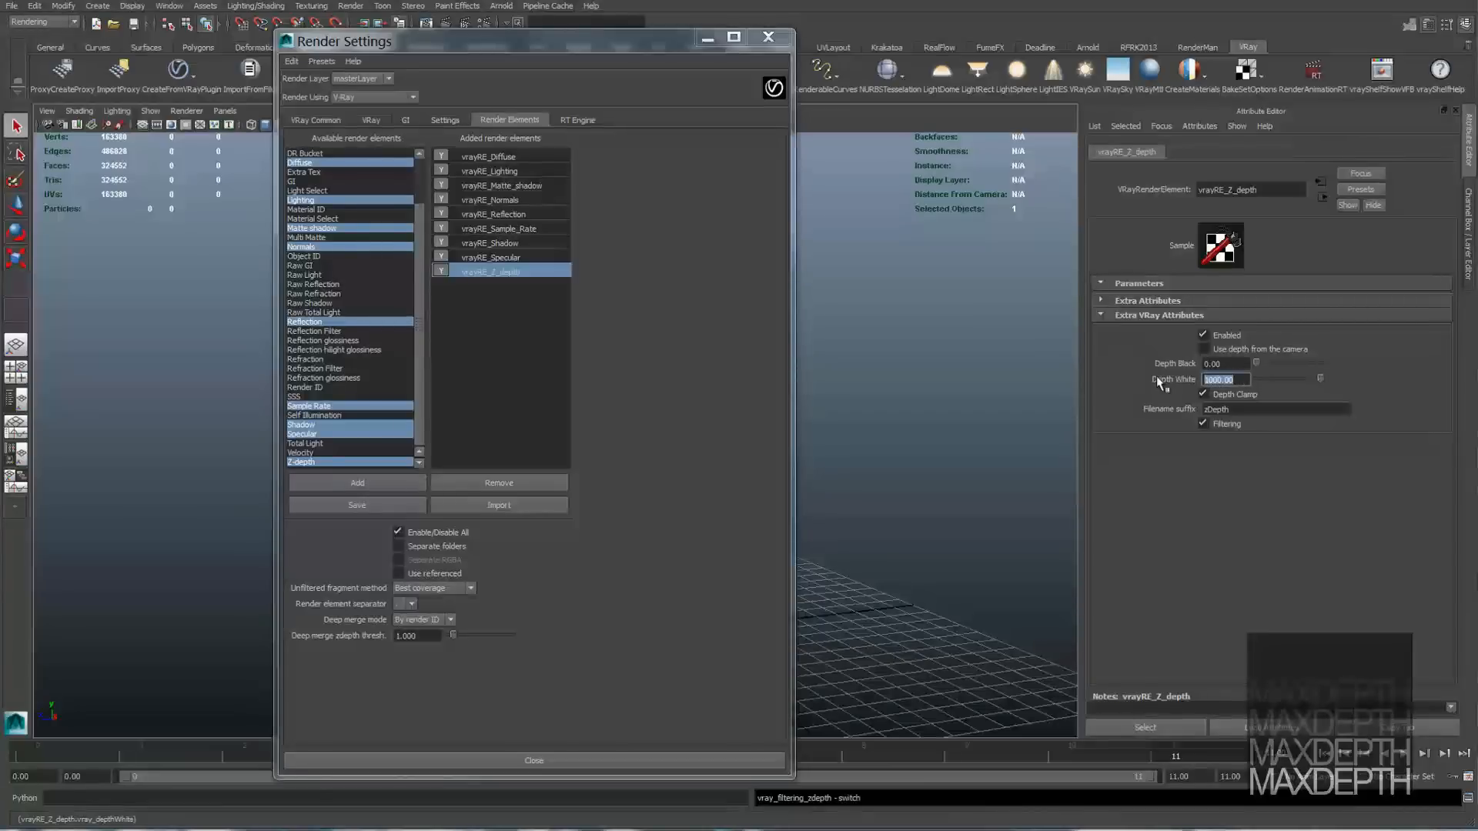
{"action": "type", "text": "100.00"}
Step: Put the render settings aside and render the current frame of the splash in the V-Ray frame buffer
{"action": "left_click", "coordinate": [704, 38]}
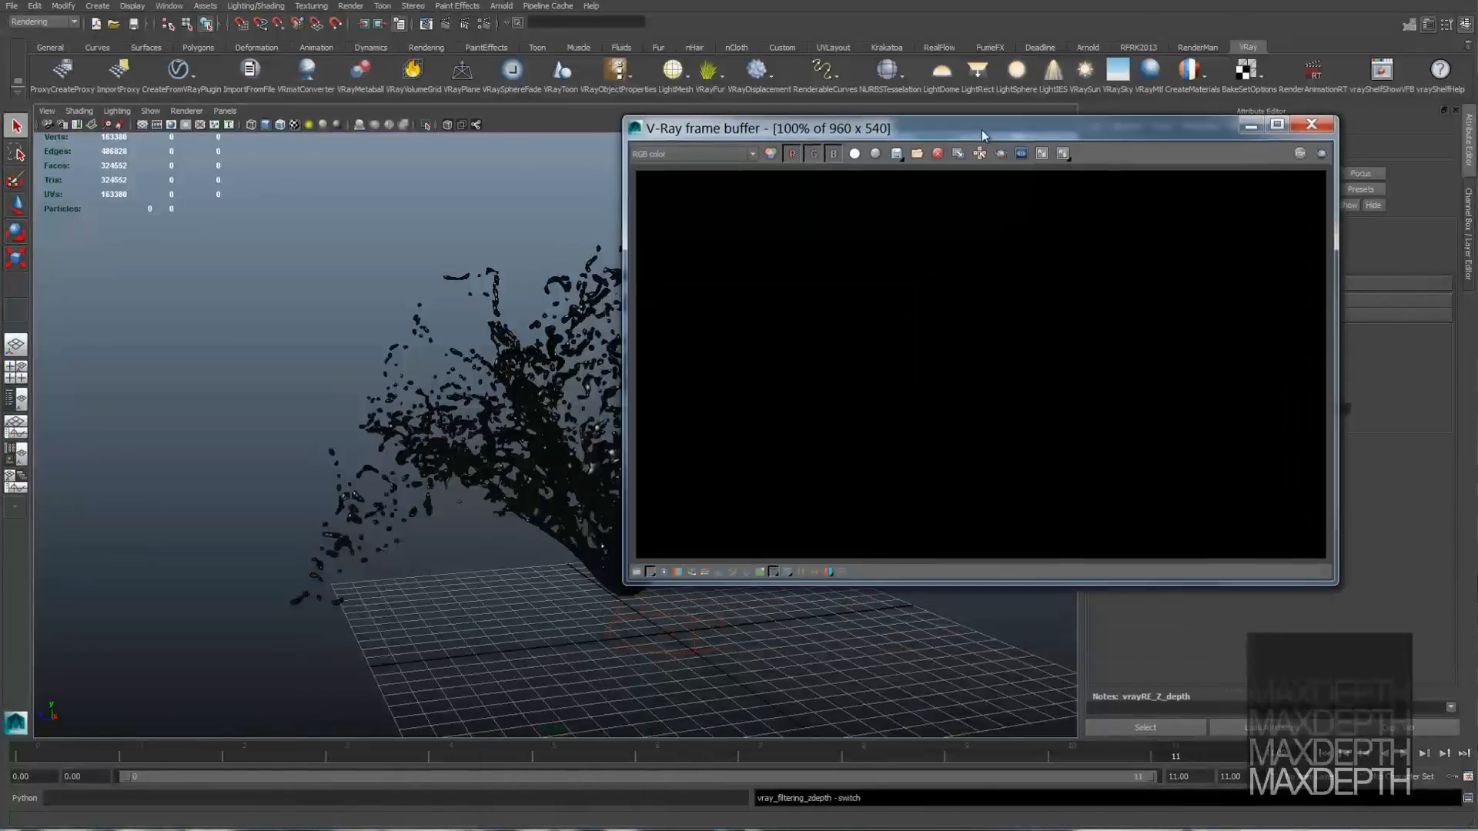
{"action": "left_click_drag", "start_coordinate": [982, 130], "coordinate": [1069, 229]}
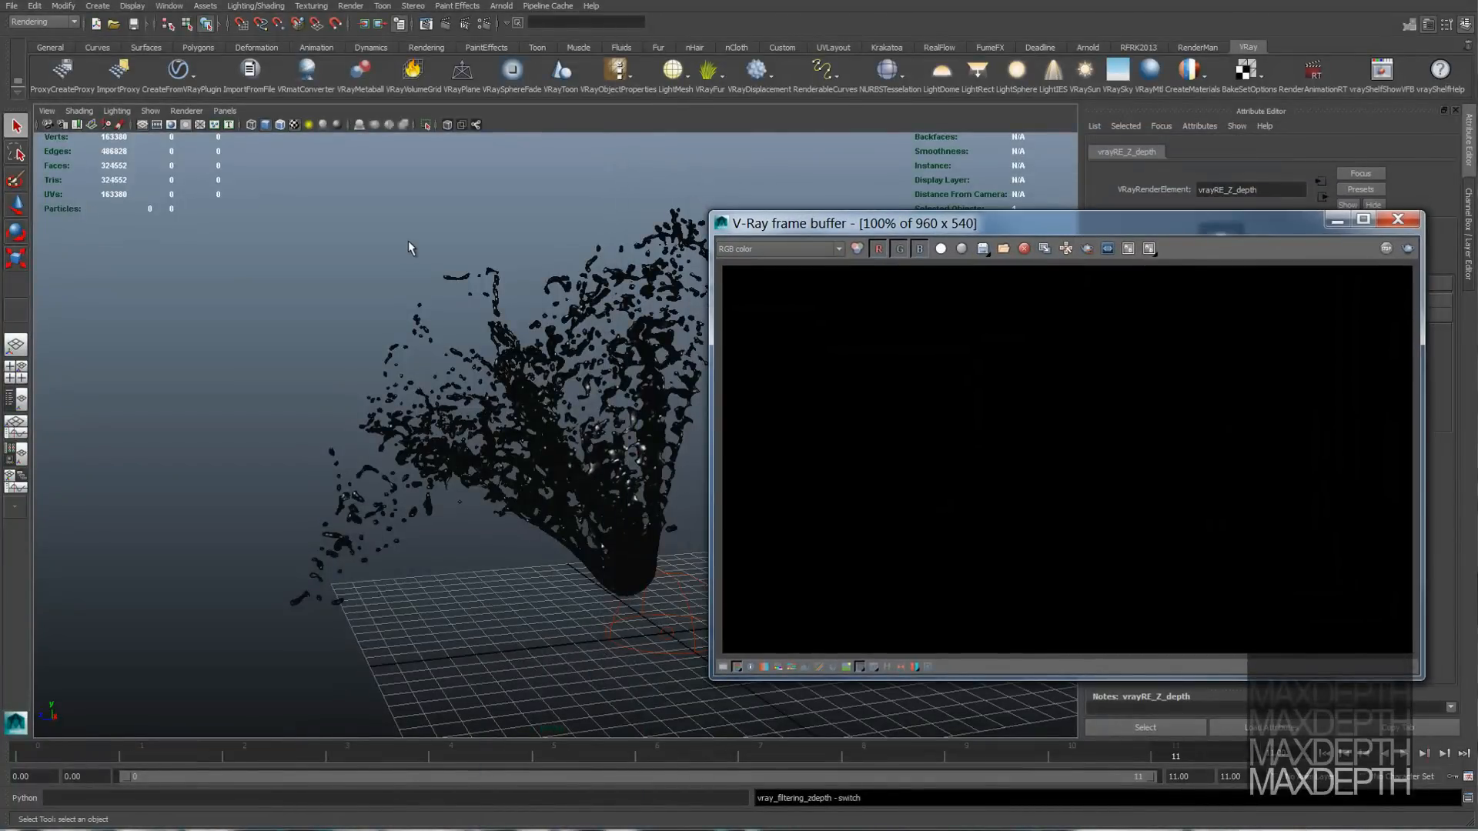
{"action": "left_click", "coordinate": [442, 23]}
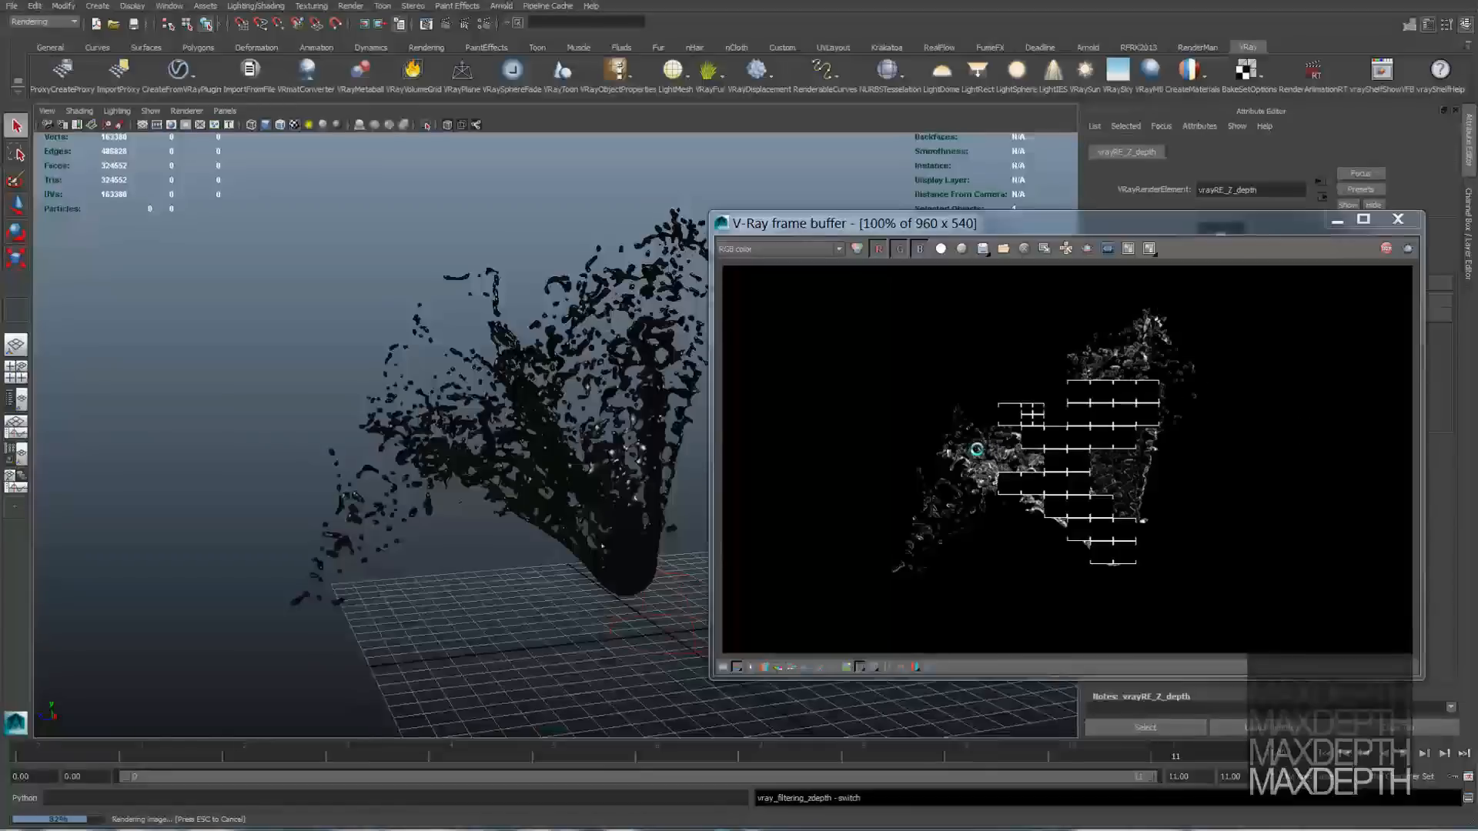
Step: Step through the render's channels in the frame buffer from alpha through diffuse and matteShadow to reflect
{"action": "left_click", "coordinate": [789, 249]}
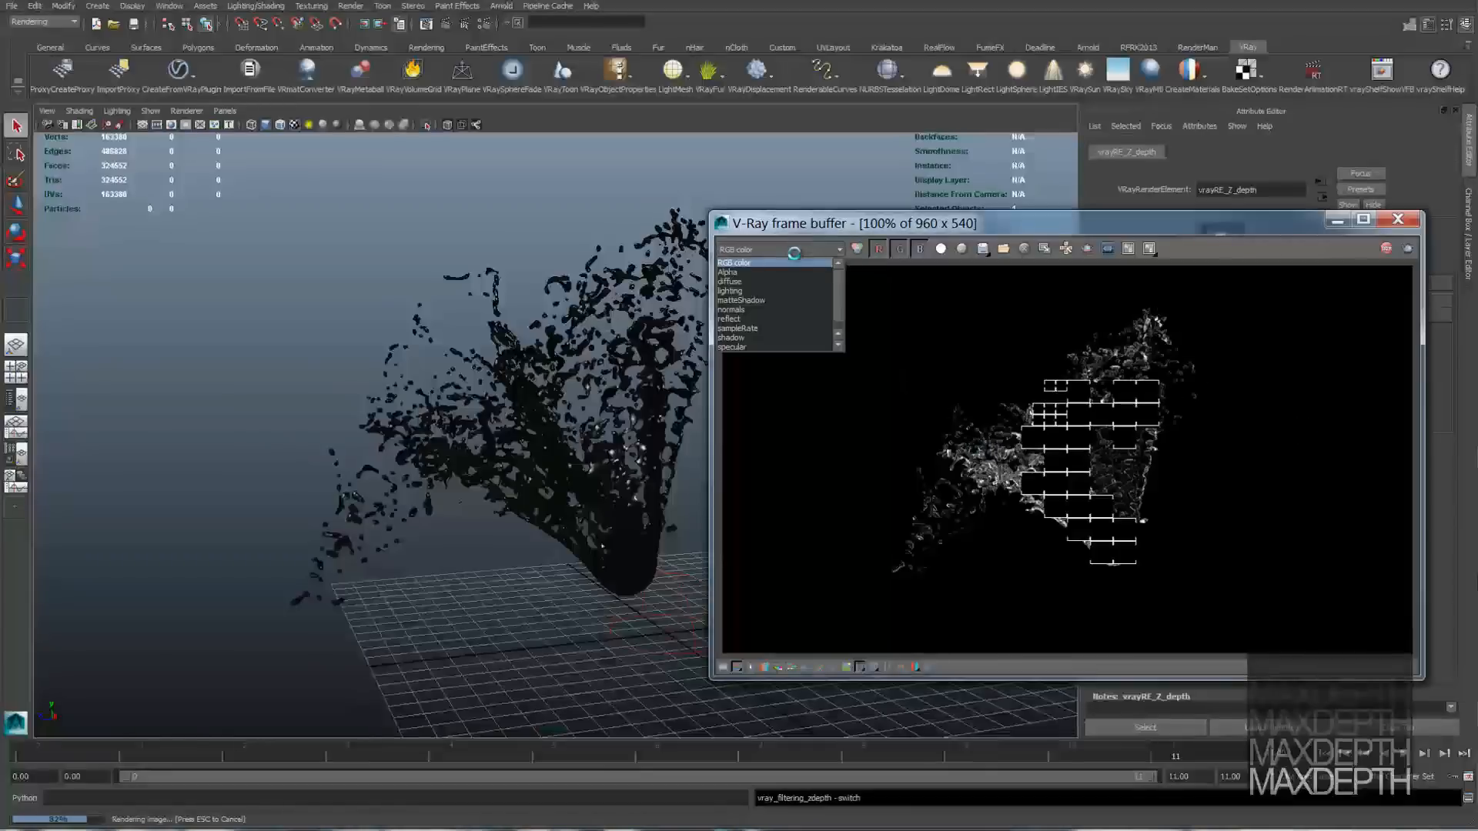
{"action": "left_click", "coordinate": [790, 271]}
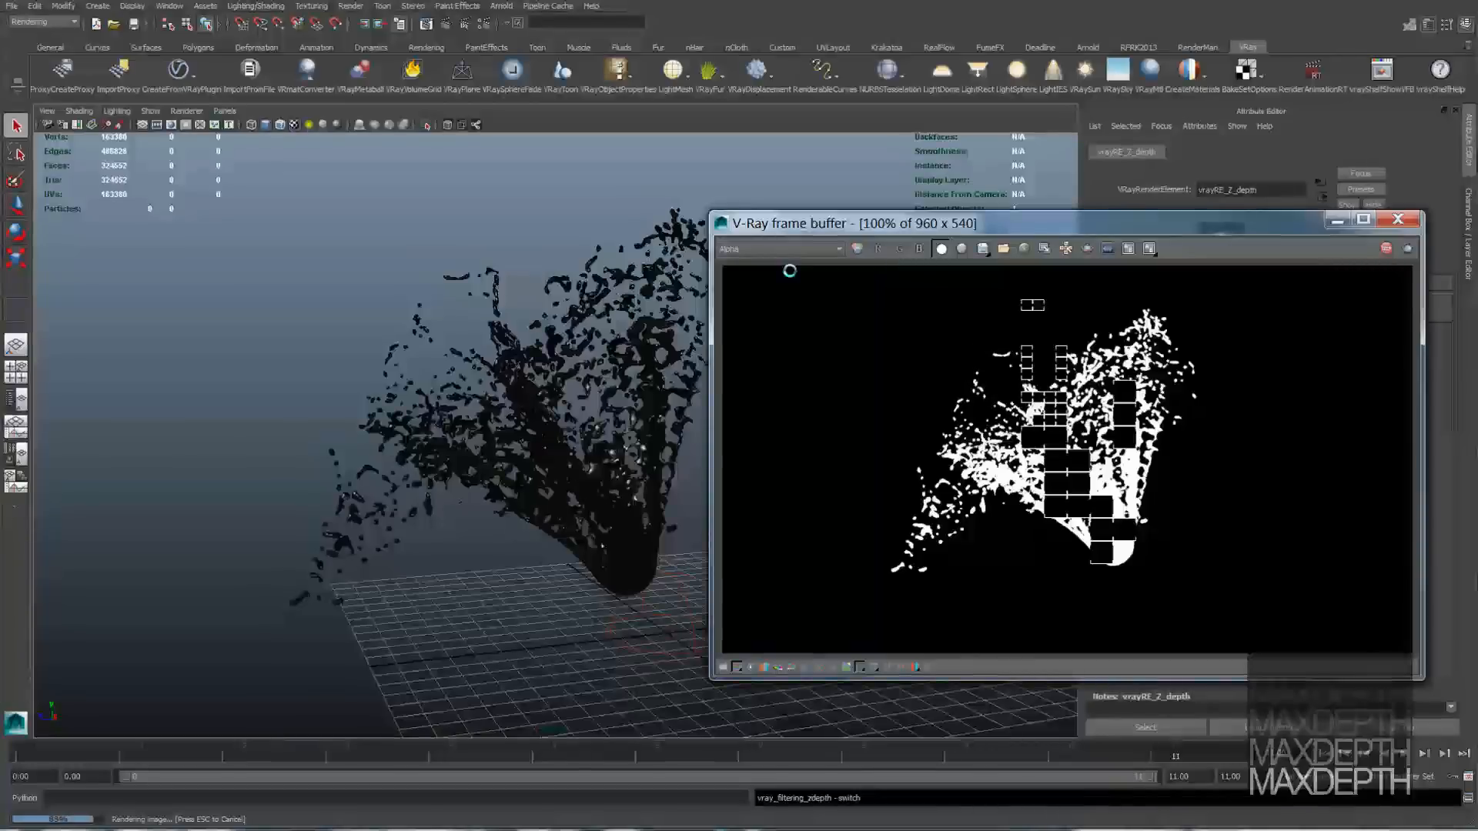
{"action": "key", "text": "Down"}
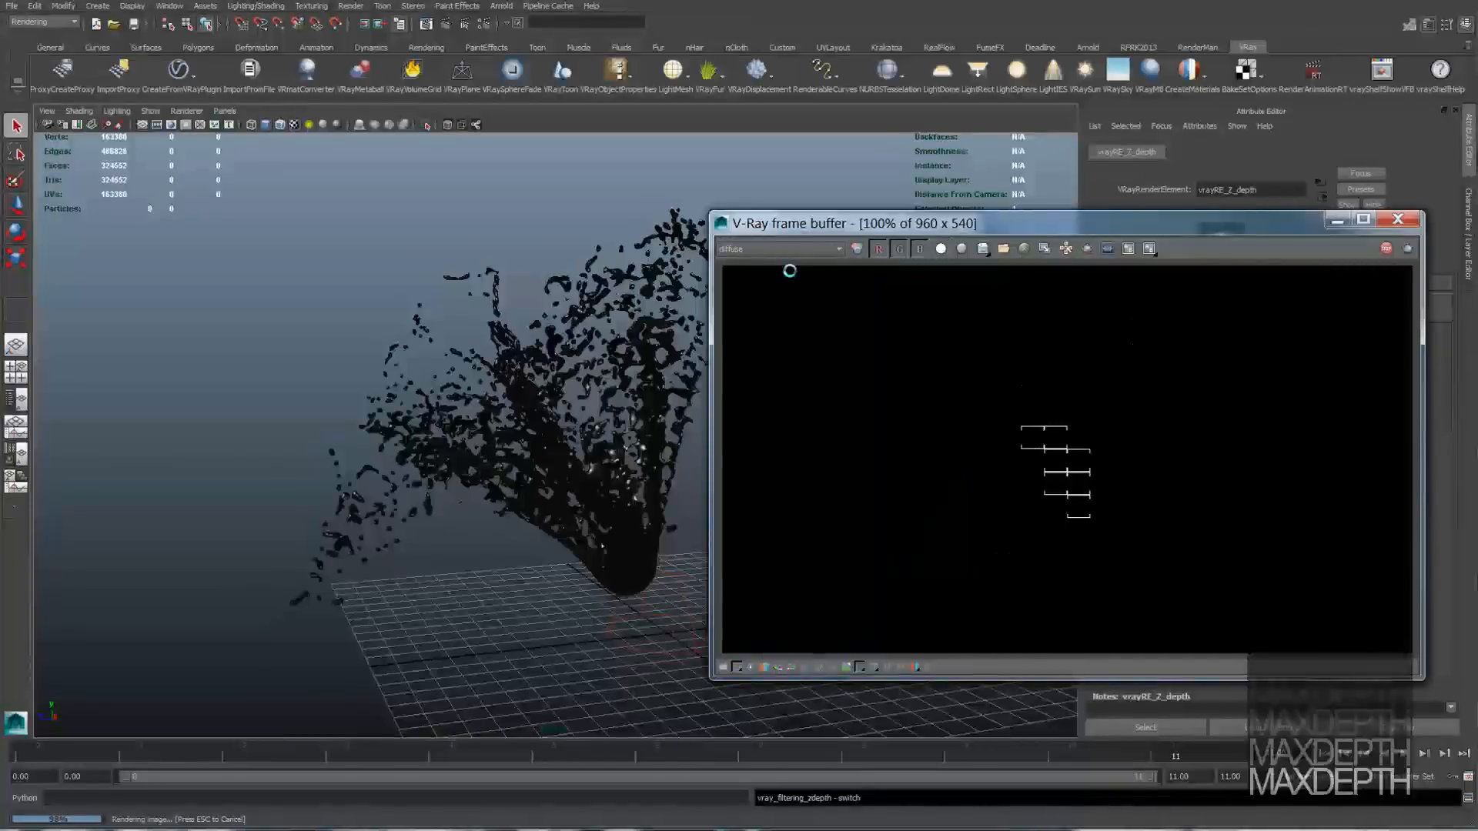
{"action": "key", "text": "Down"}
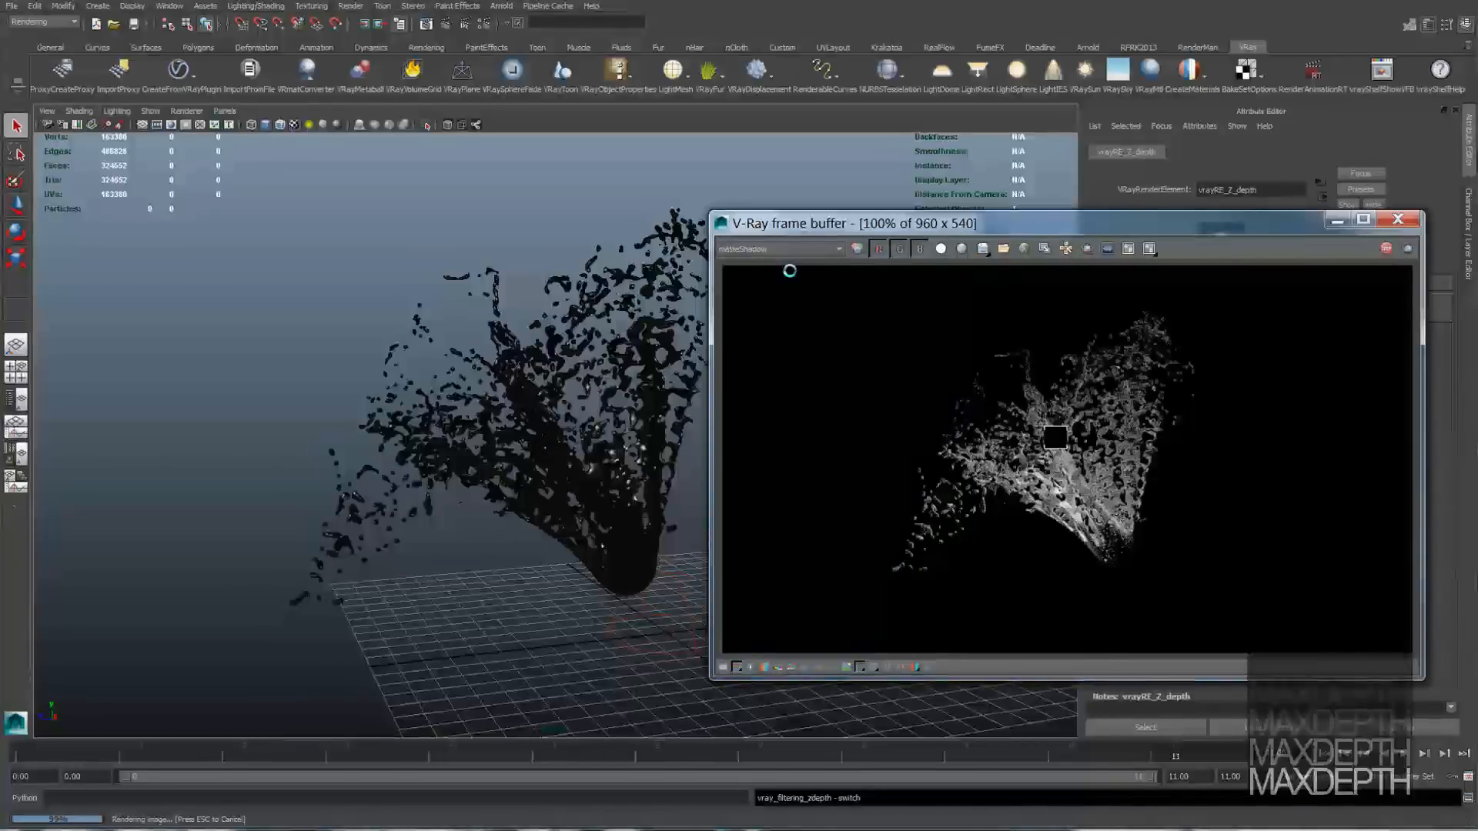
{"action": "key", "text": "Down"}
{"action": "key", "text": "Down"}
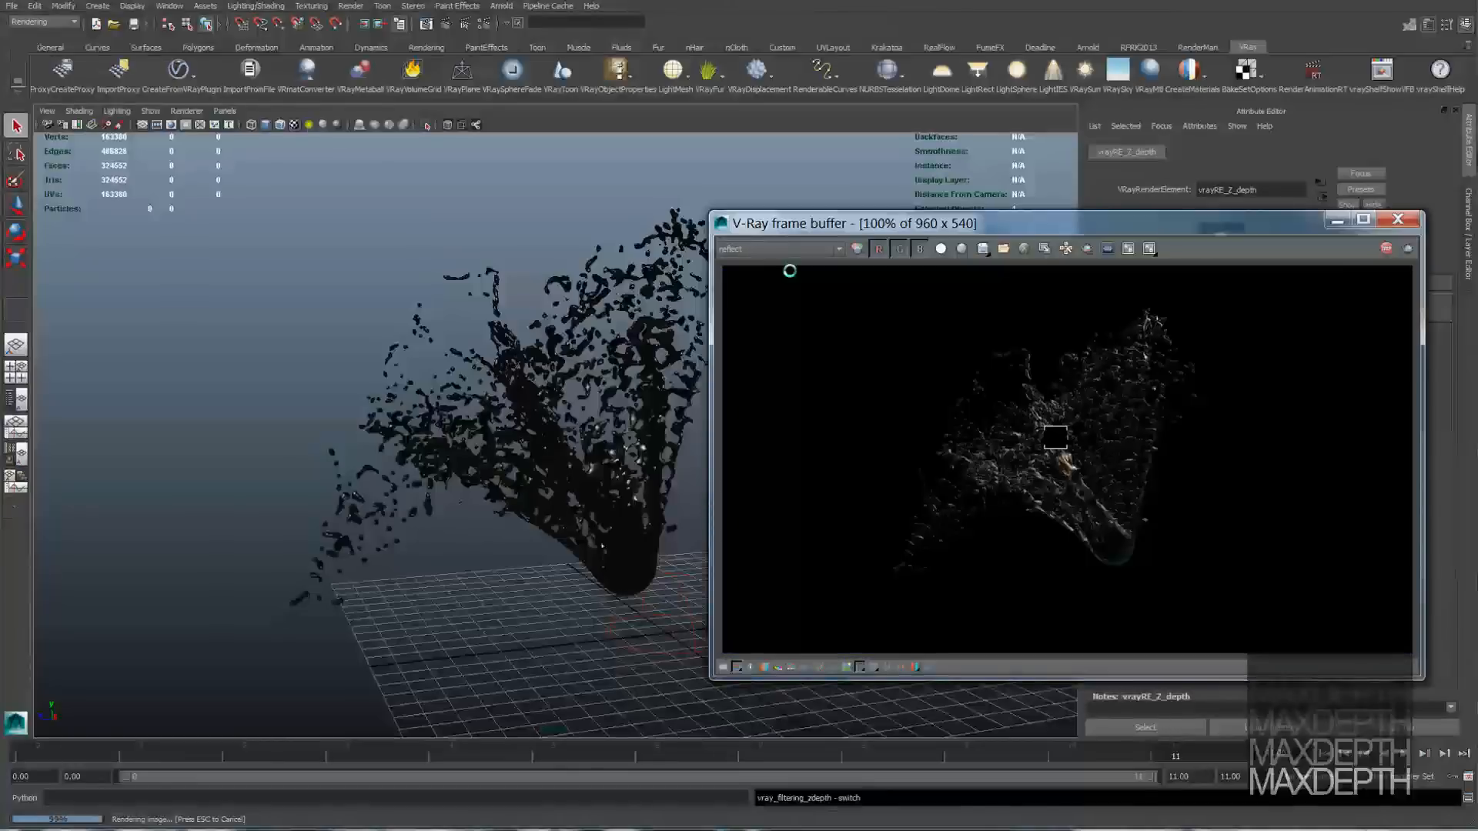
Step: Step through the remaining render channels from sampleRate through specular to zDepth and return to RGB color
{"action": "key", "text": "Down"}
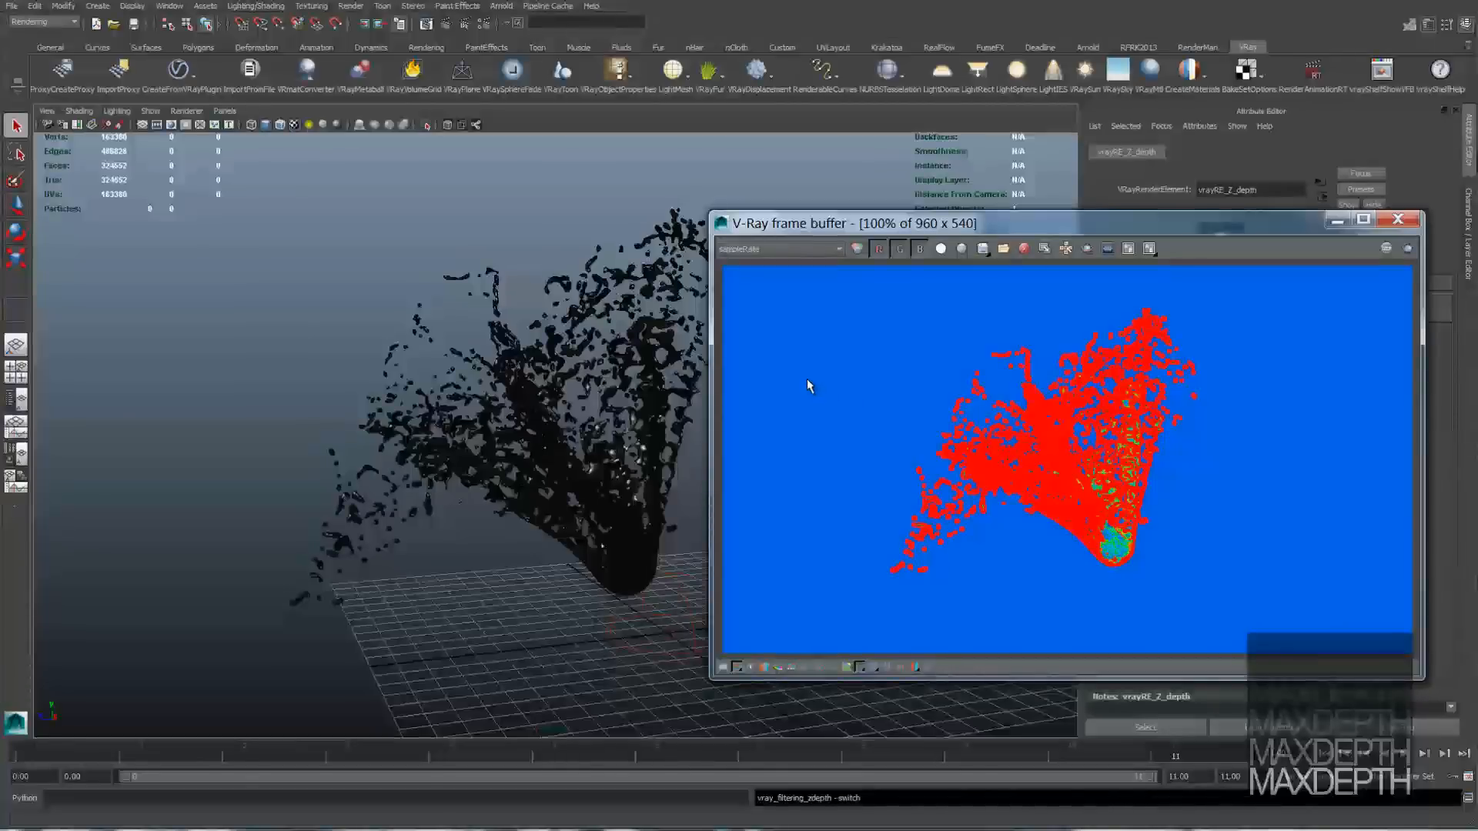
{"action": "key", "text": "Down"}
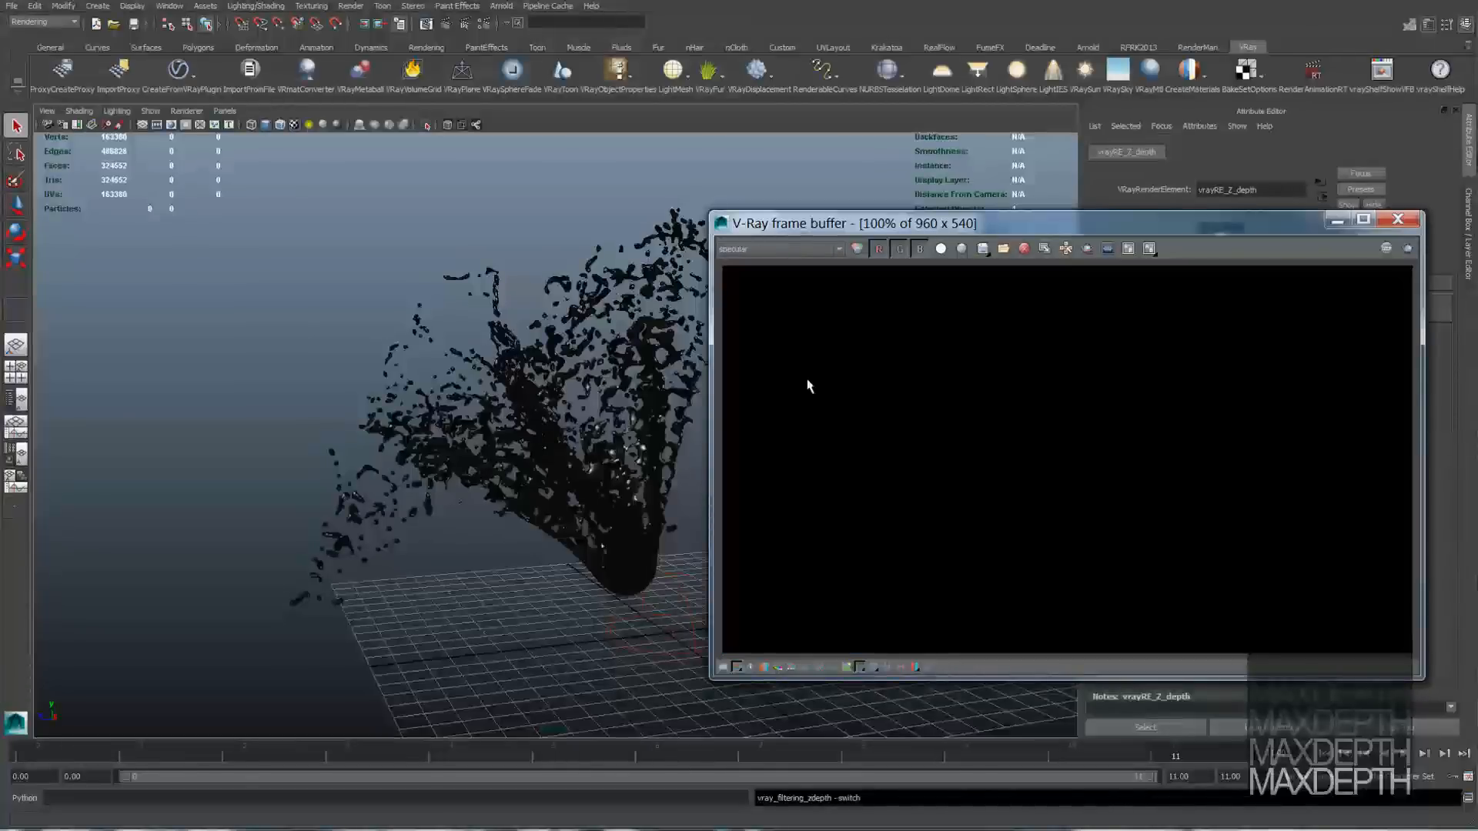
{"action": "key", "text": "Down"}
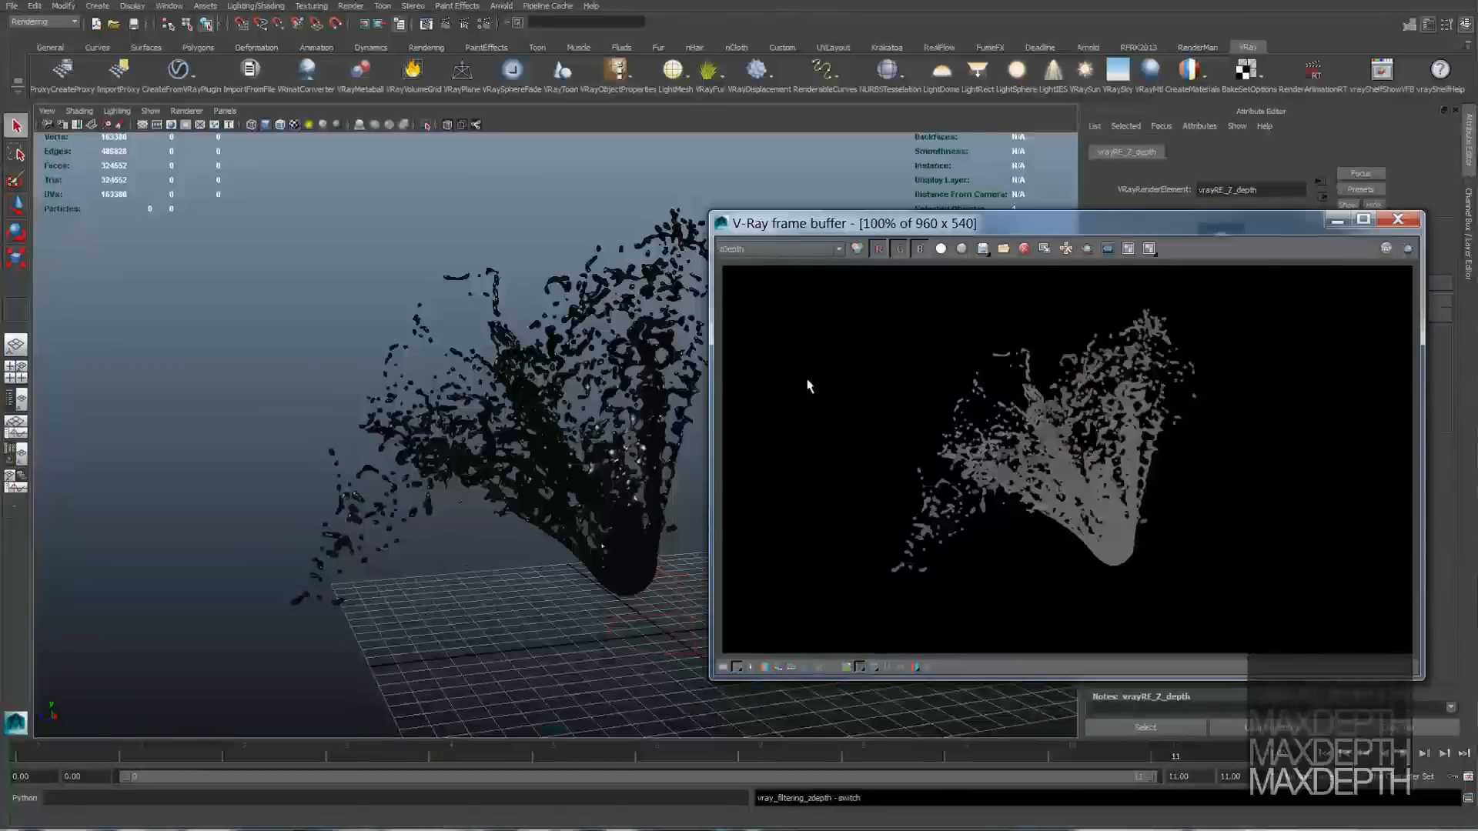
{"action": "key", "text": "Down"}
{"action": "key", "text": "Down"}
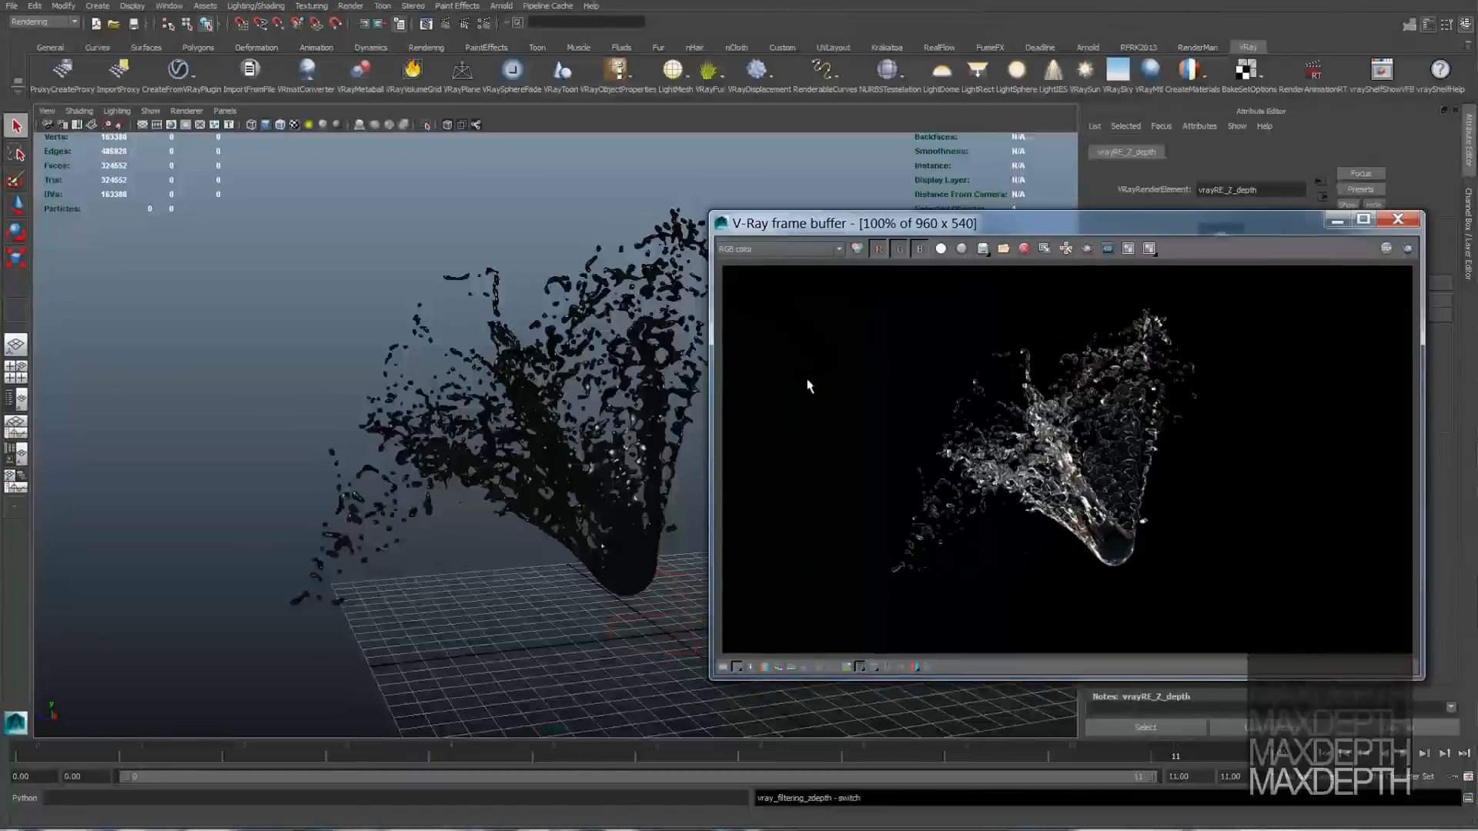
Step: Compare the splash render in the V-Ray frame buffer with Maya's Render View, and put the Render View aside
{"action": "left_click_drag", "start_coordinate": [1109, 226], "coordinate": [450, 145]}
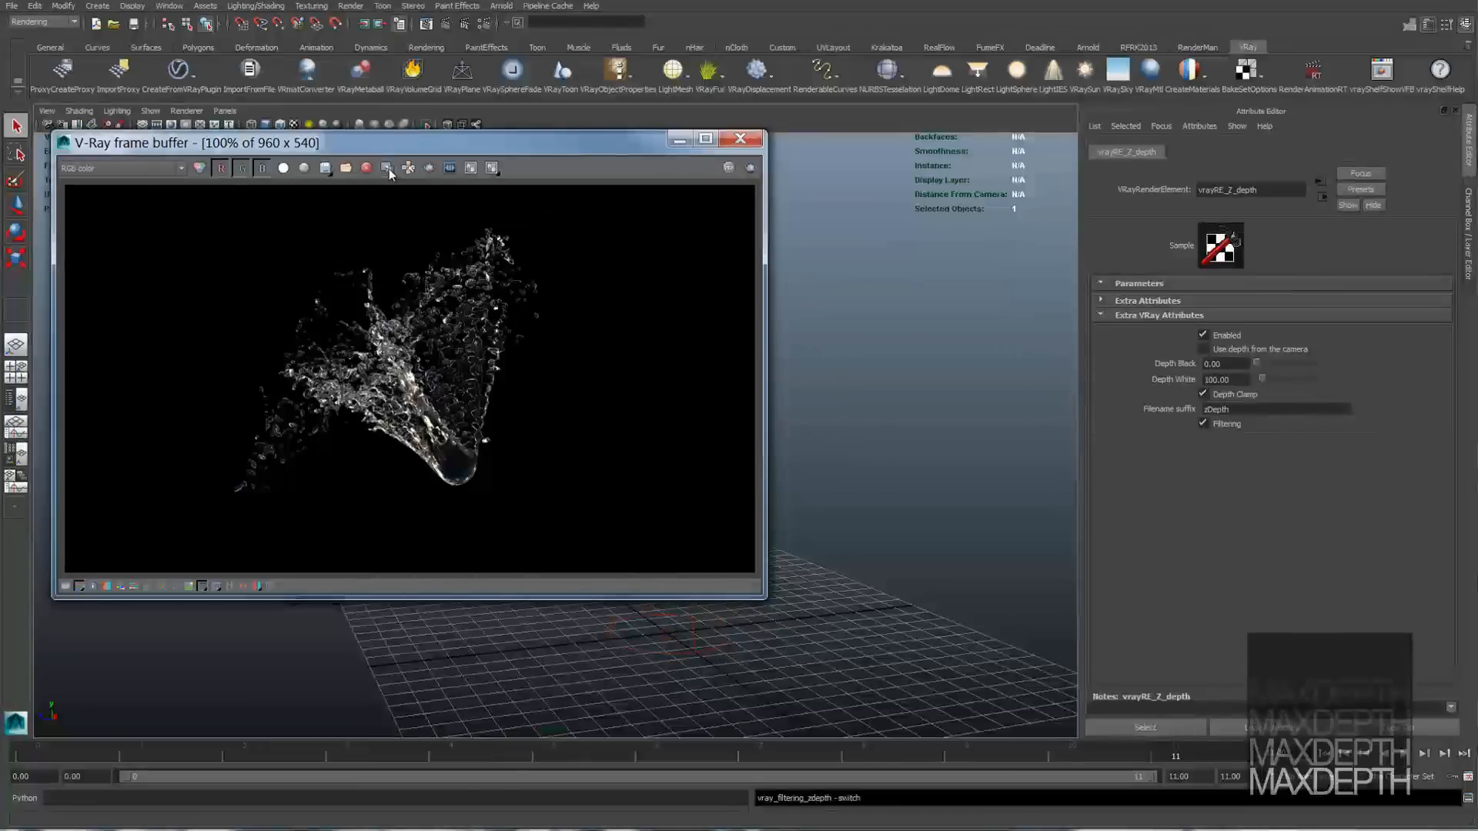
{"action": "left_click", "coordinate": [426, 23]}
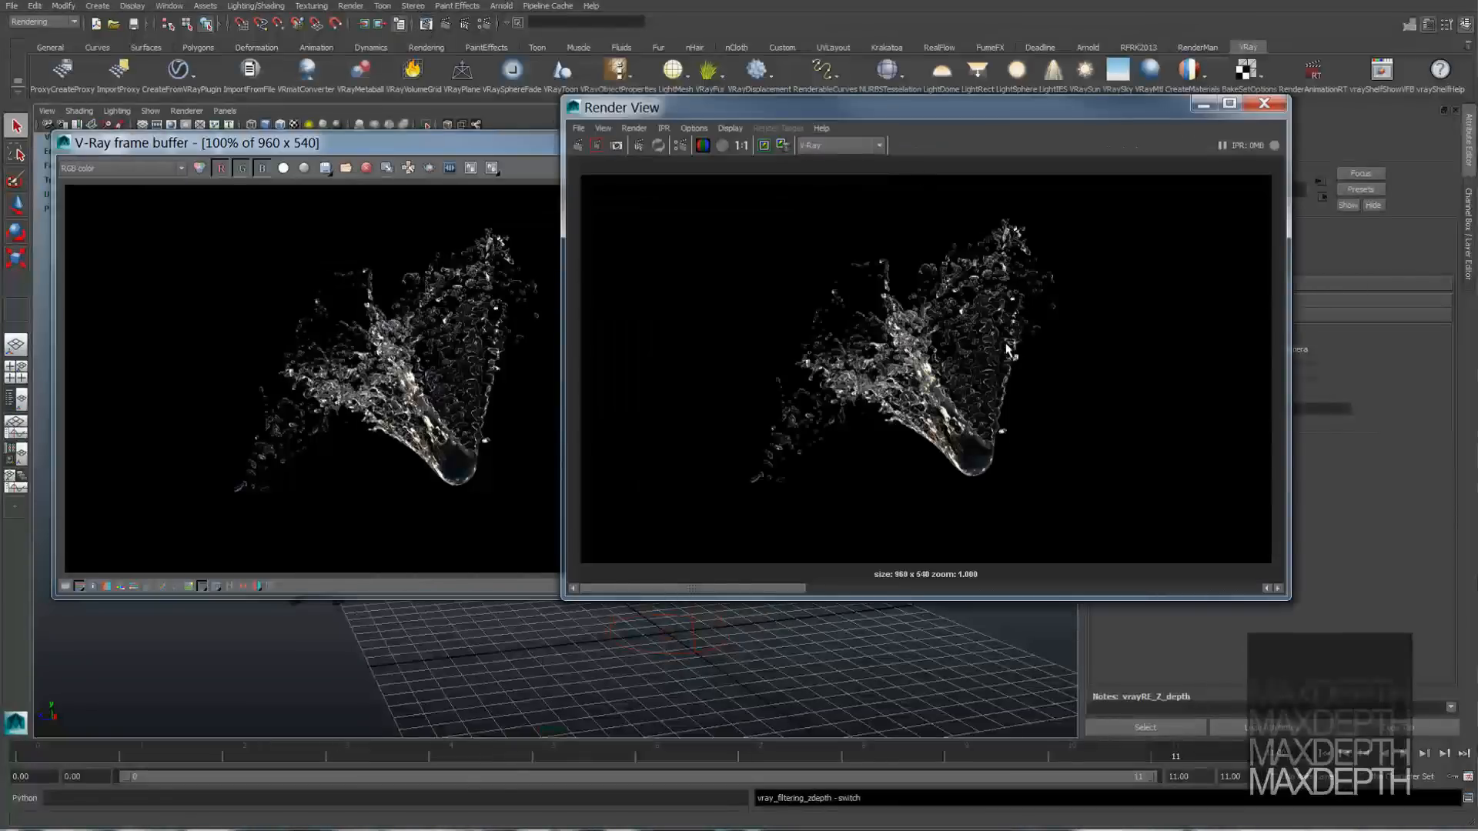
{"action": "left_click_drag", "start_coordinate": [954, 106], "coordinate": [1088, 122]}
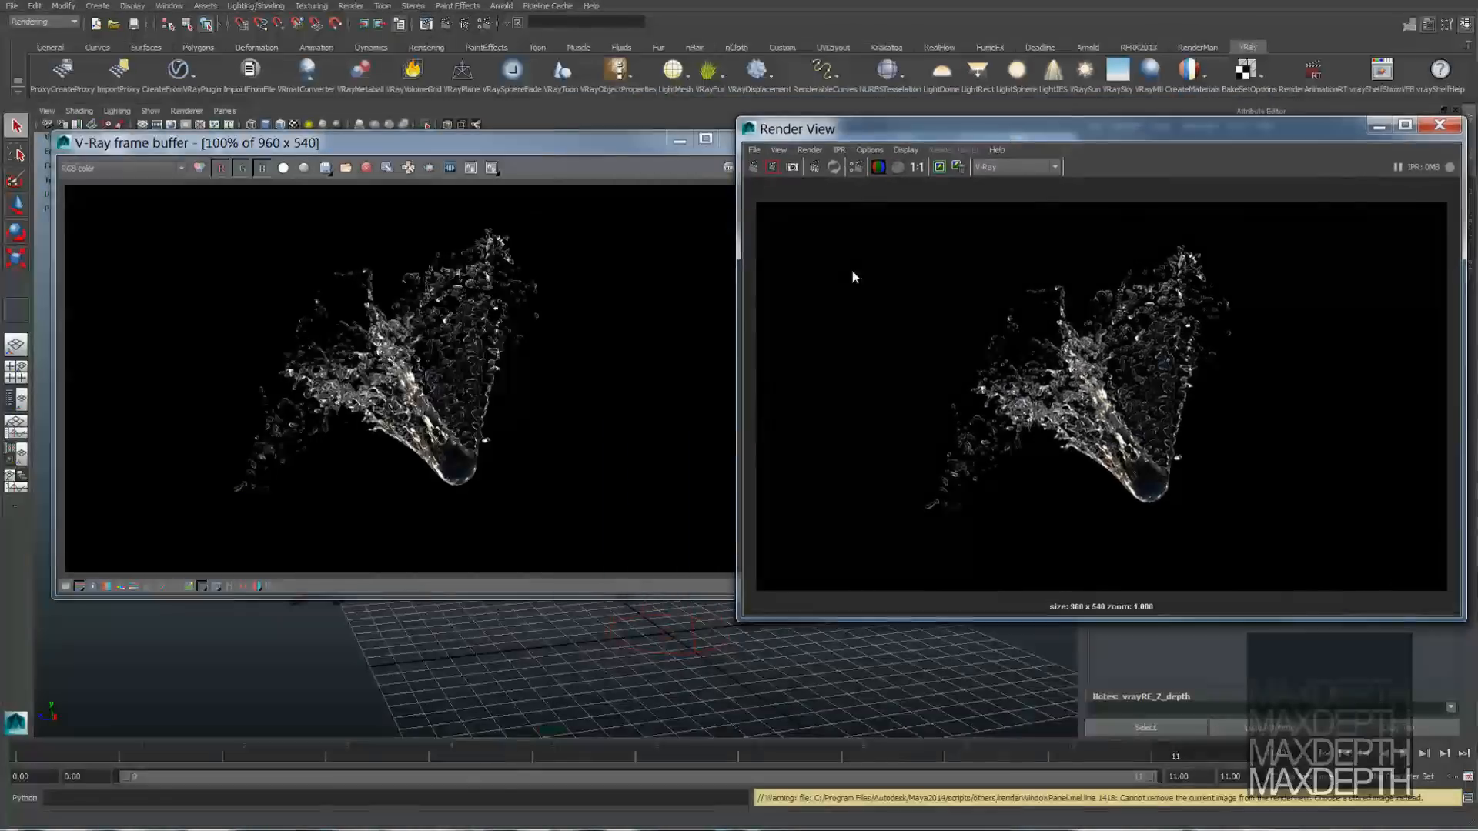
{"action": "left_click_drag", "start_coordinate": [1007, 124], "coordinate": [366, 830]}
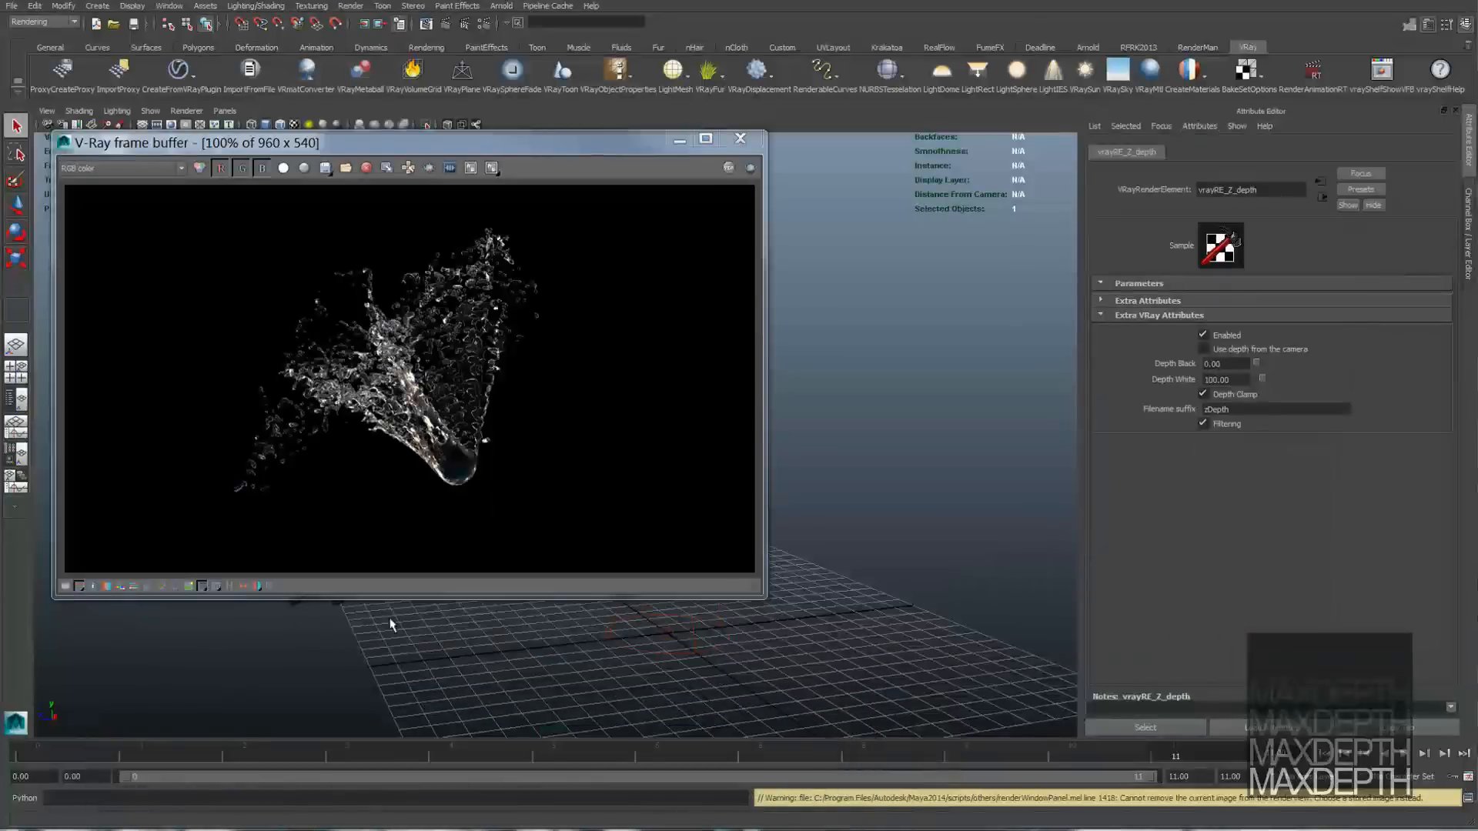
{"action": "left_click_drag", "start_coordinate": [404, 140], "coordinate": [585, 154]}
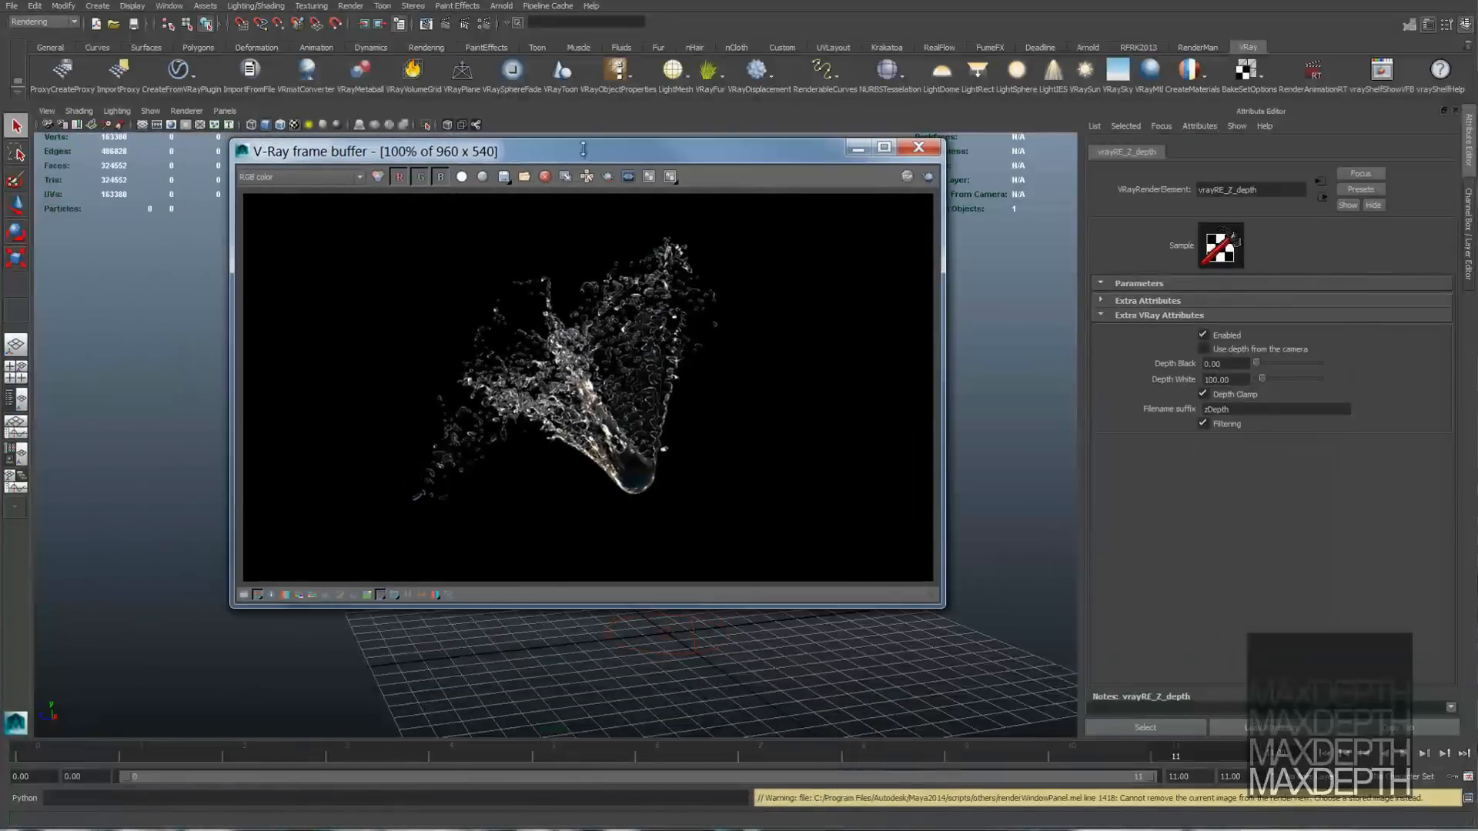
Step: Enable motion blur in the V-Ray camera render settings
{"action": "left_click", "coordinate": [484, 23]}
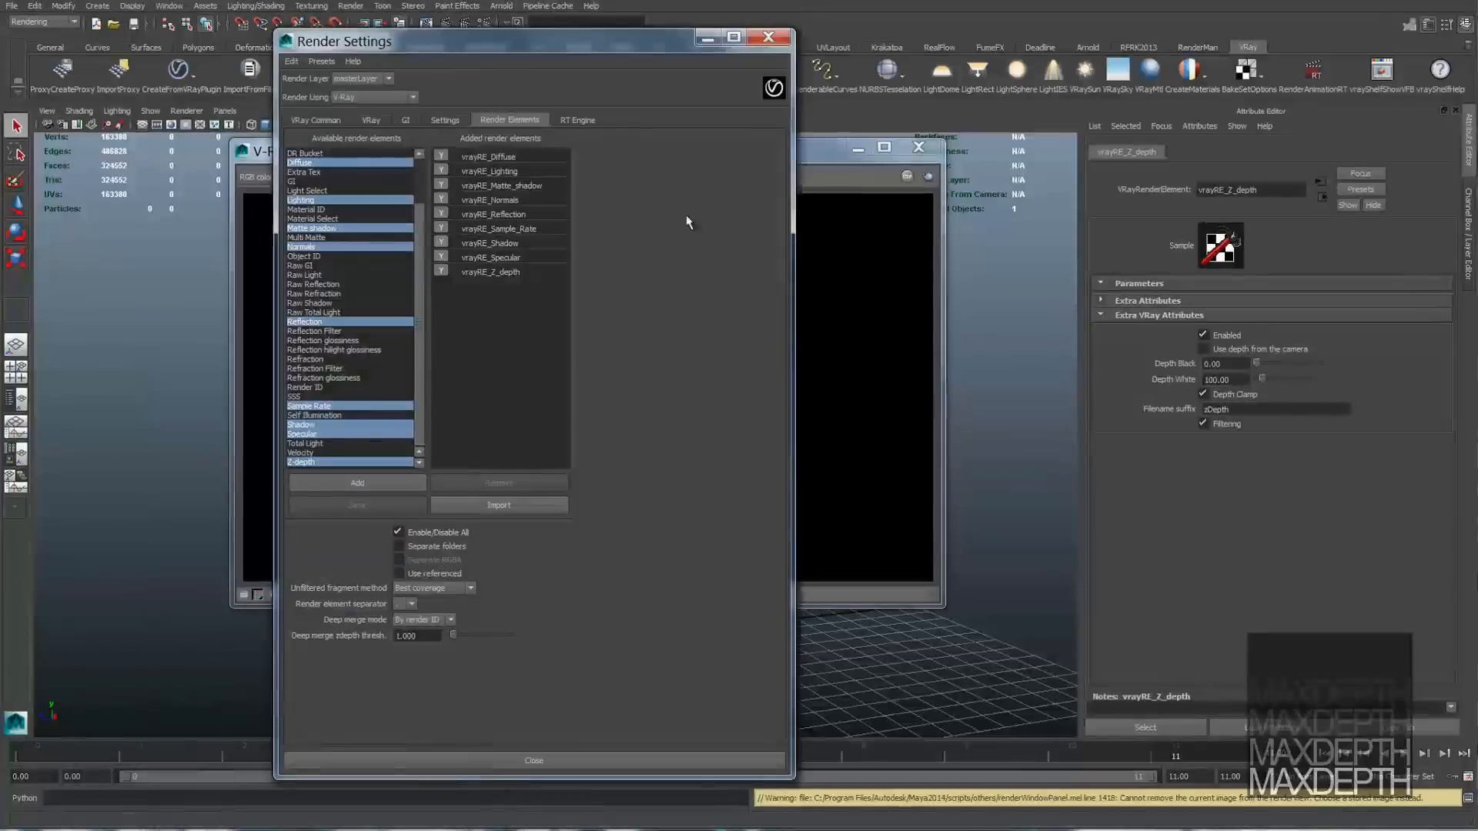
{"action": "left_click_drag", "start_coordinate": [561, 53], "coordinate": [1227, 29]}
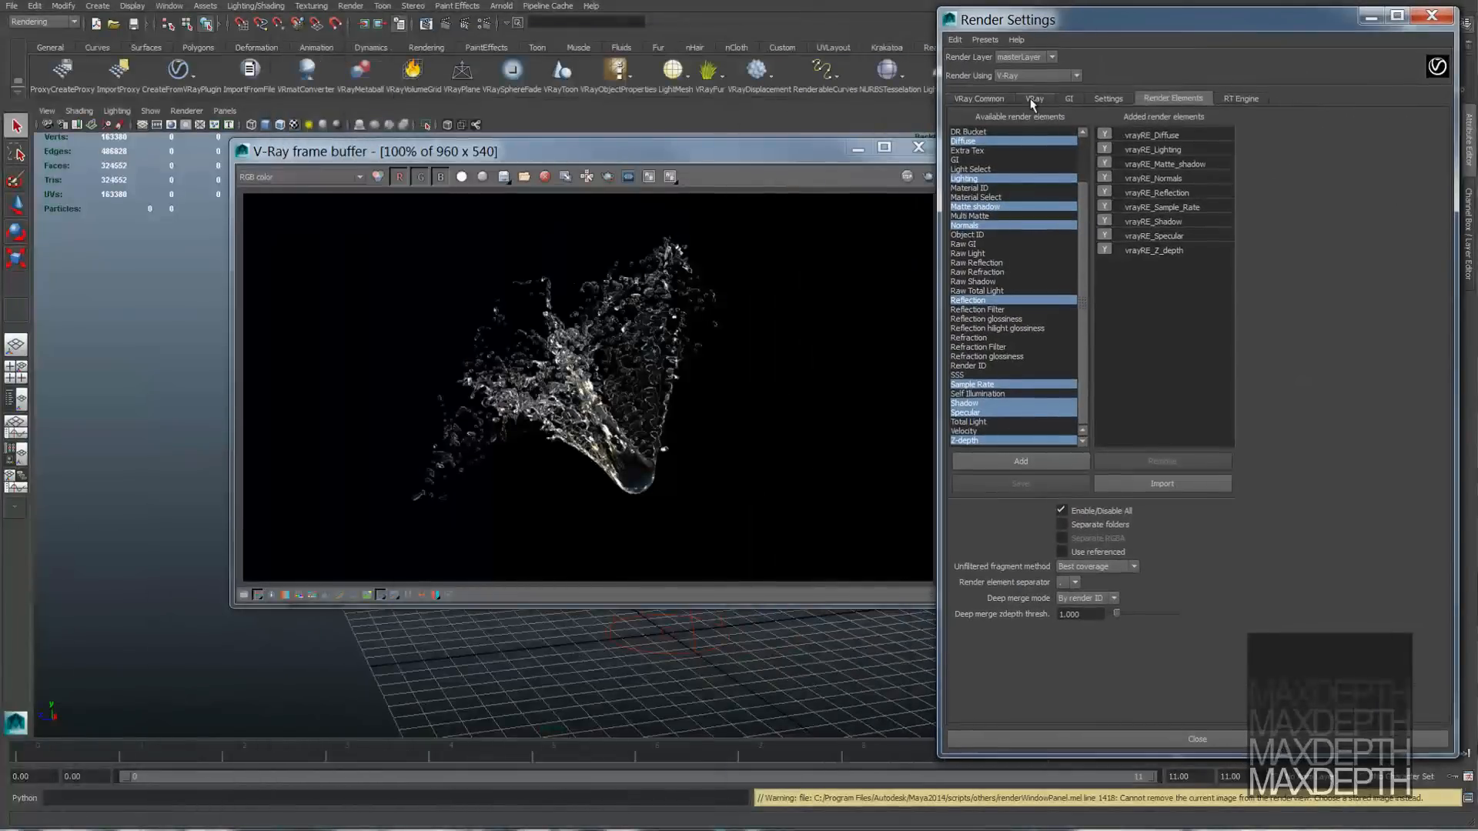
{"action": "left_click", "coordinate": [1034, 100]}
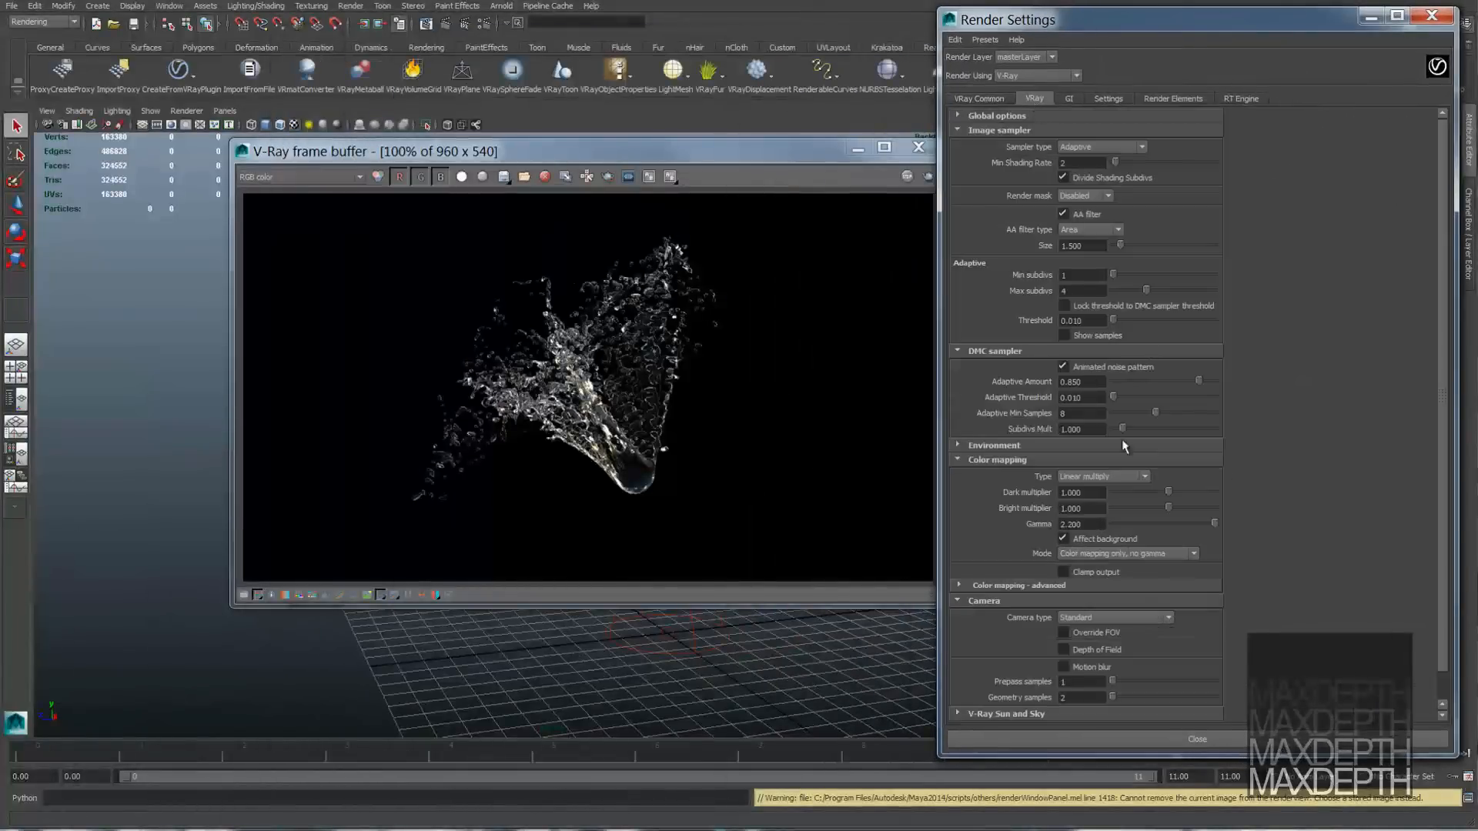
{"action": "scroll", "coordinate": [1033, 635], "scroll_direction": "down", "scroll_amount": 1}
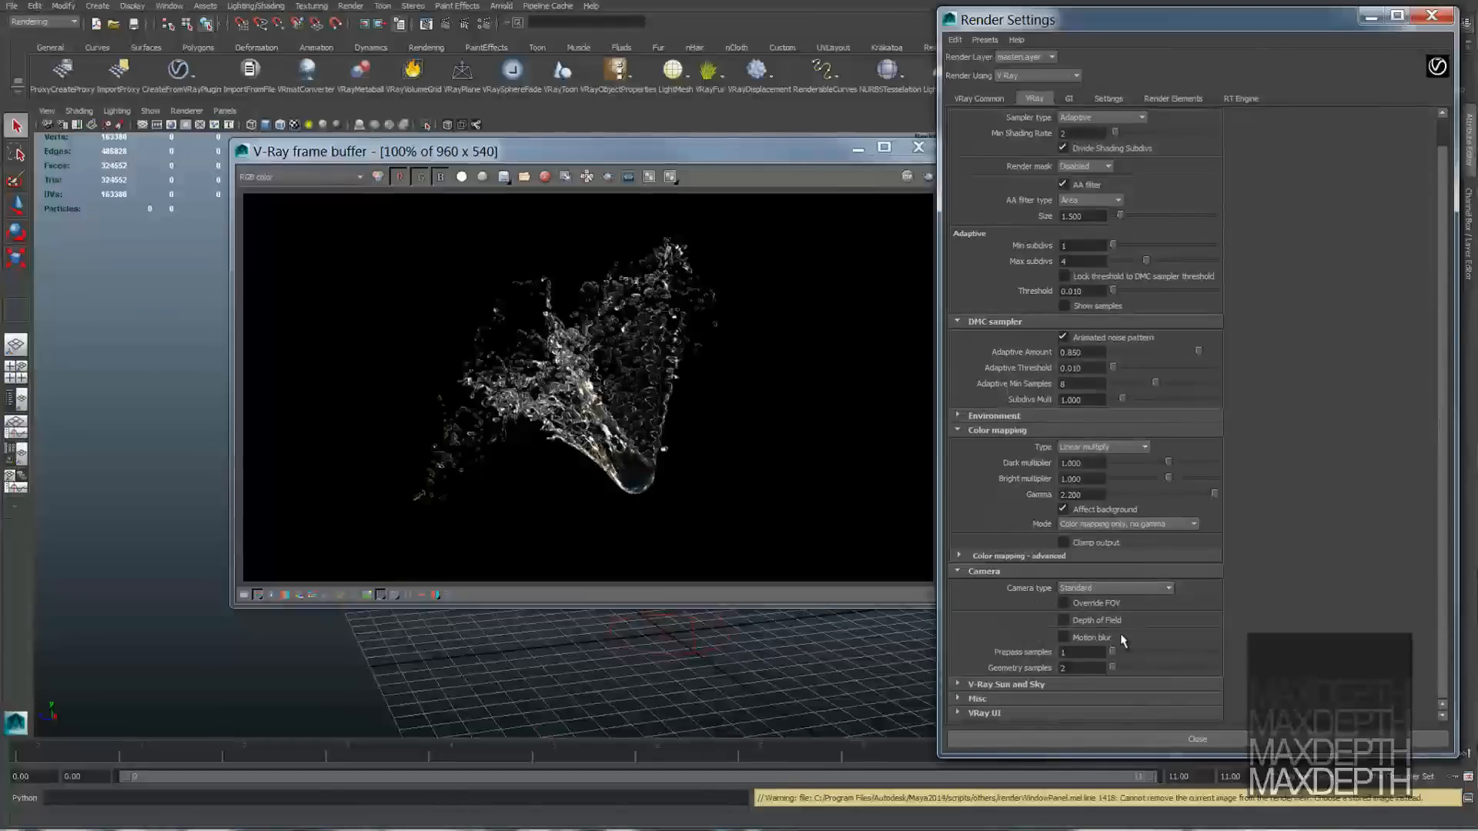
{"action": "left_click", "coordinate": [1064, 637]}
{"action": "scroll", "coordinate": [1230, 603], "scroll_direction": "down", "scroll_amount": 3}
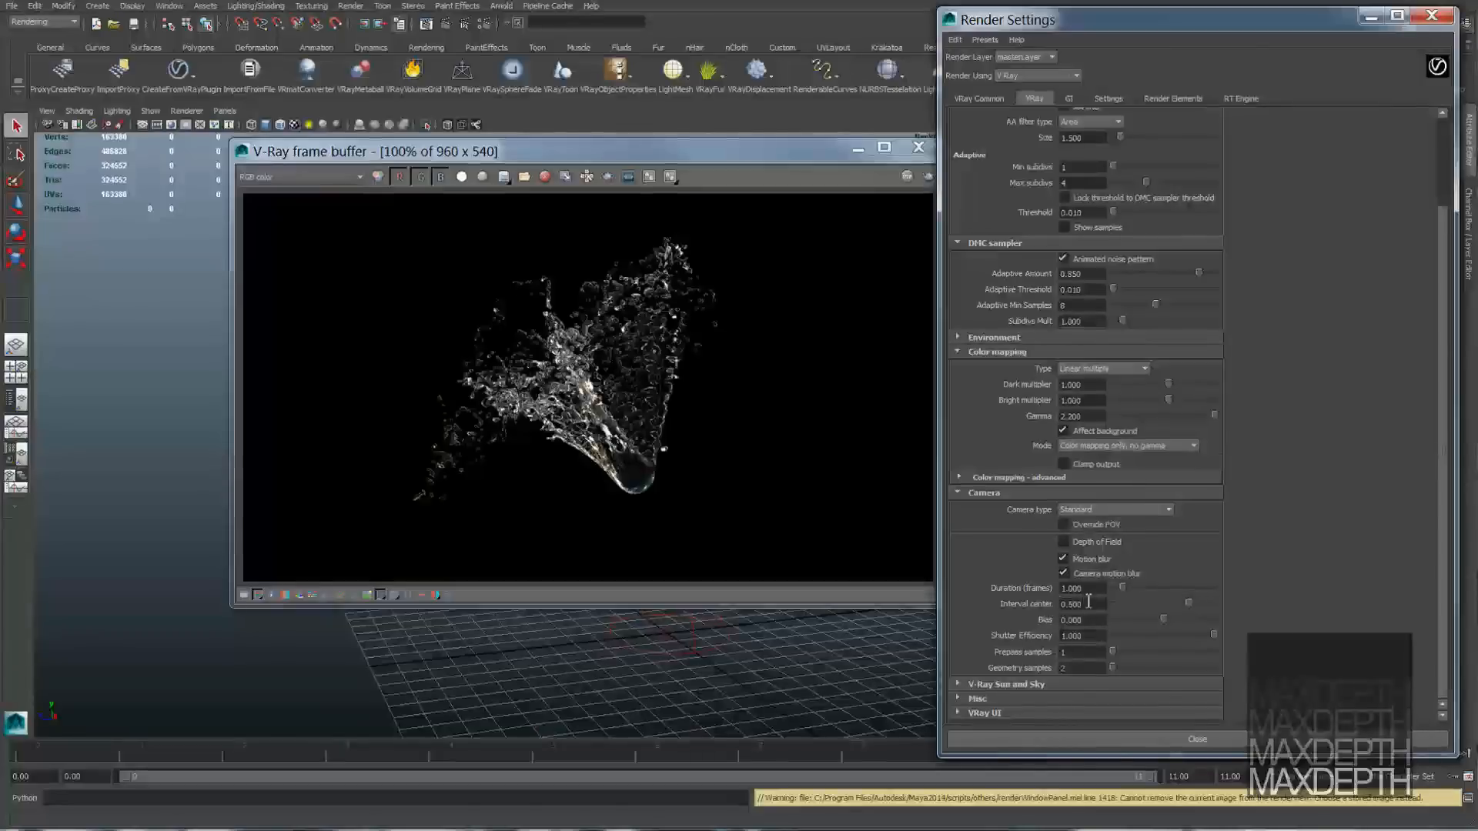
Step: Re-render the current frame of the splash with motion blur and inspect the droplets up close
{"action": "left_click_drag", "start_coordinate": [691, 151], "coordinate": [642, 146]}
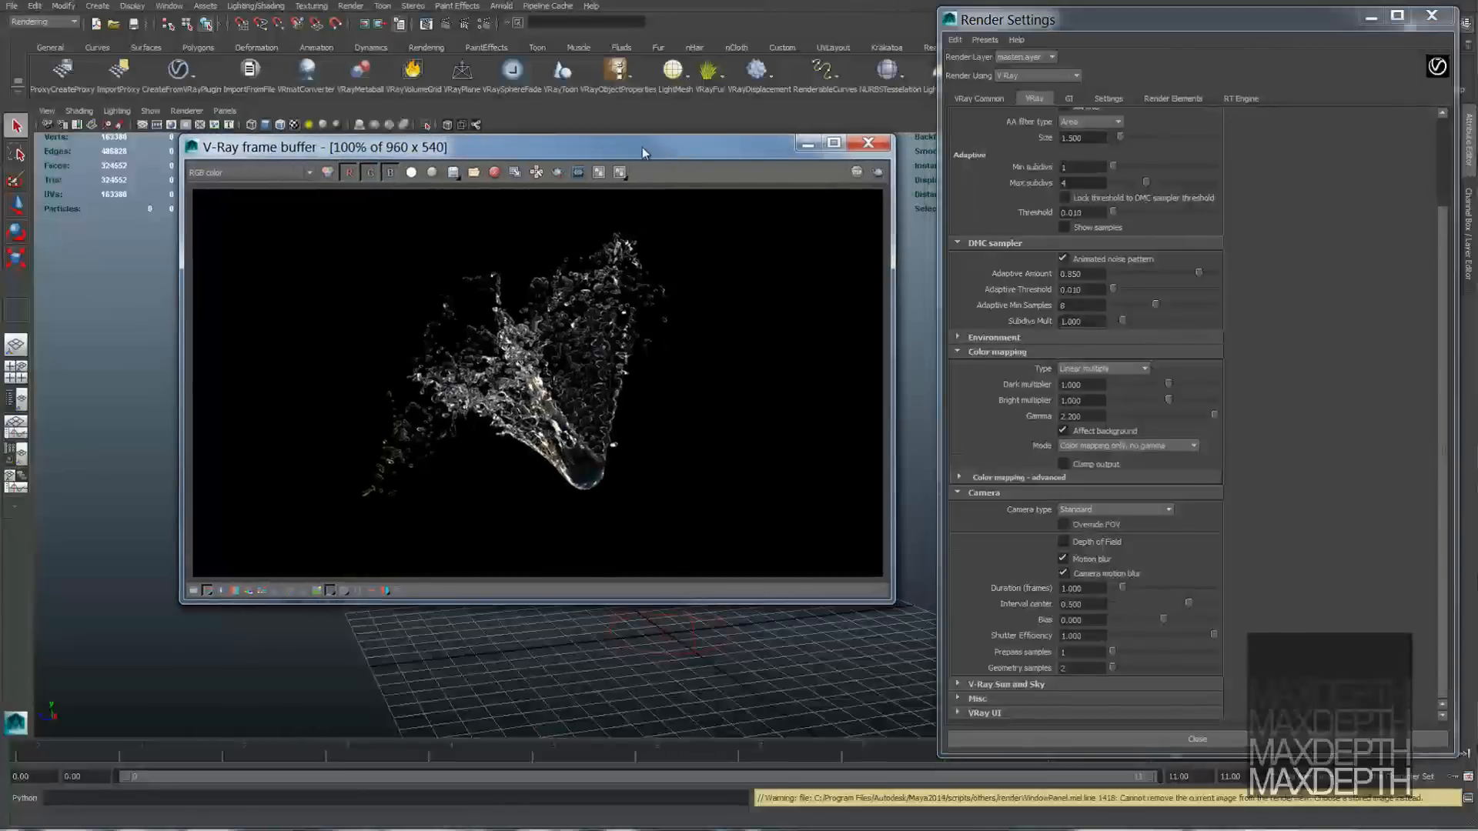
{"action": "left_click", "coordinate": [856, 172]}
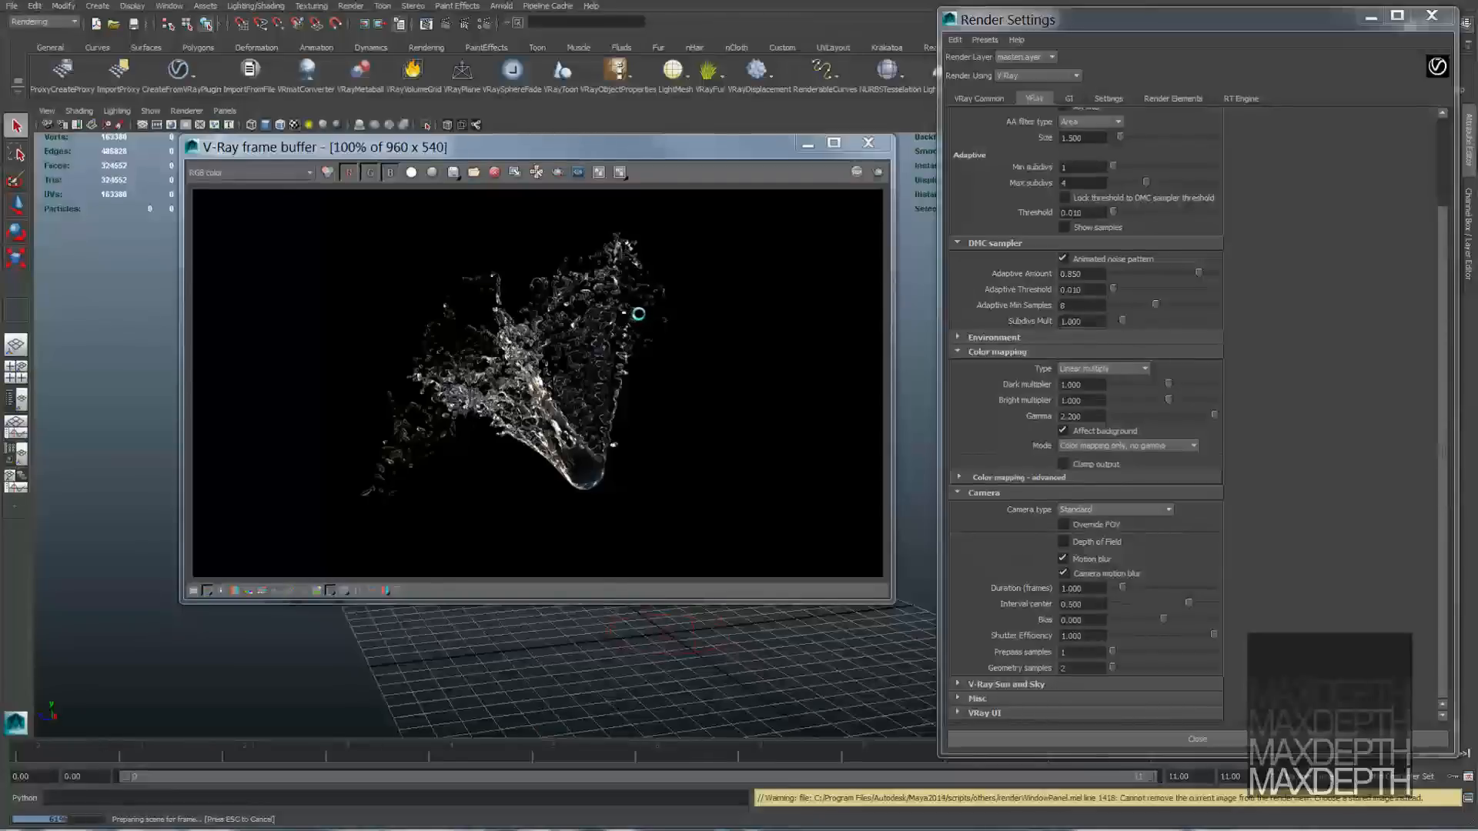
{"action": "scroll", "coordinate": [639, 316], "scroll_direction": "up", "scroll_amount": 2}
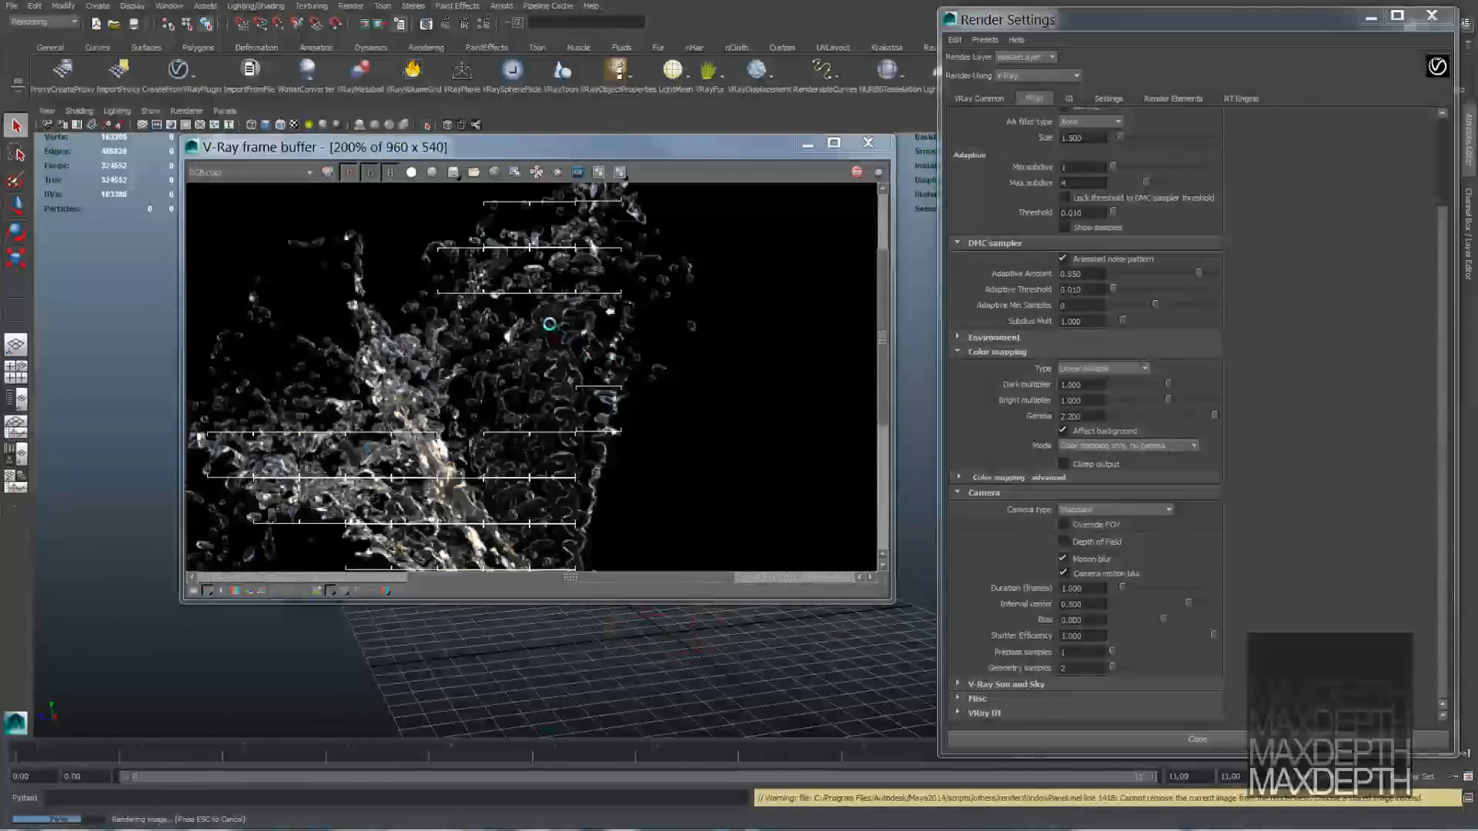
{"action": "scroll", "coordinate": [547, 312], "scroll_direction": "down", "scroll_amount": 1}
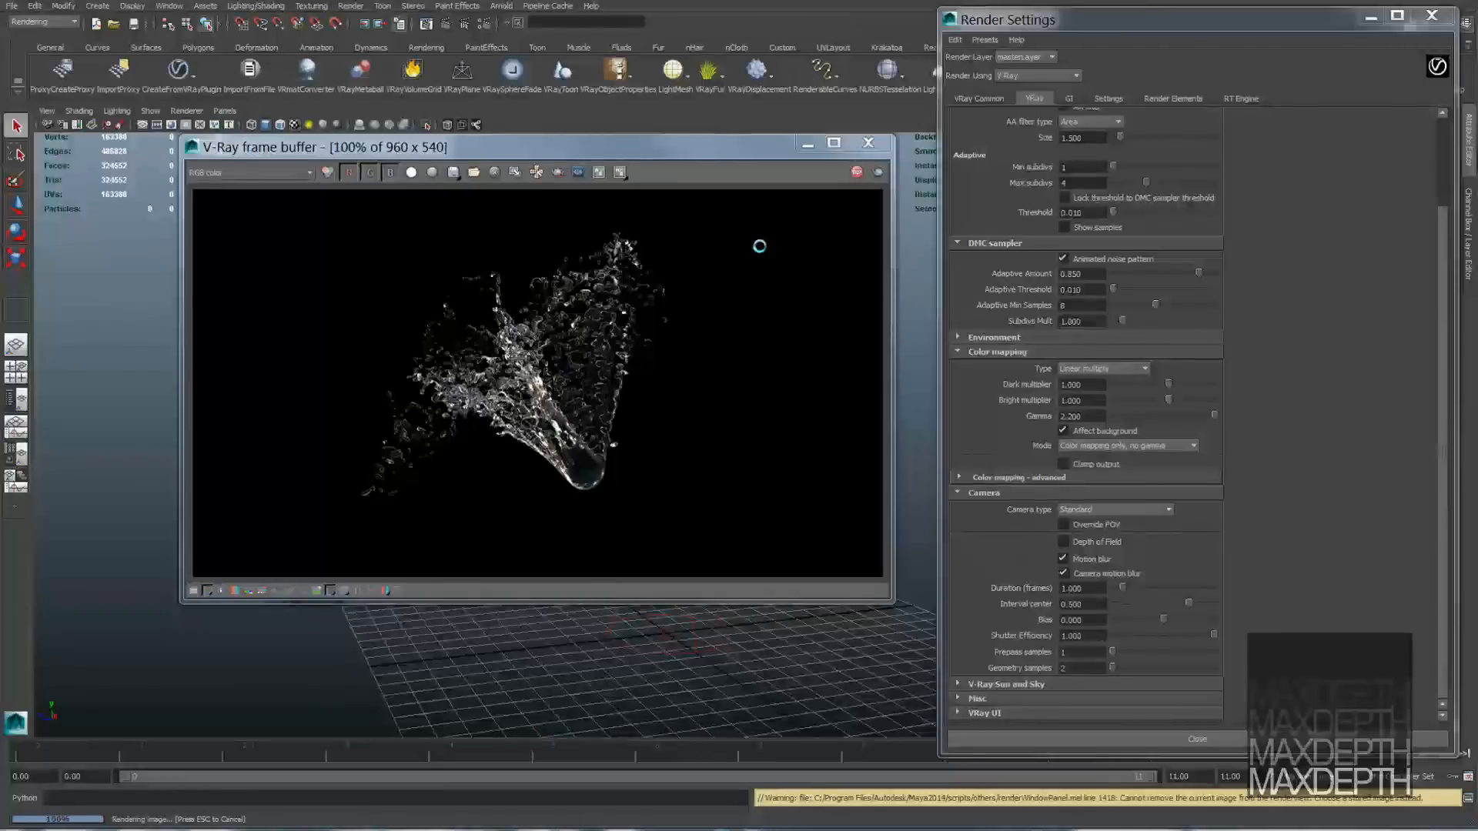
Step: Put the render settings and frame buffer aside and delete the imported splash mesh from the scene
{"action": "left_click", "coordinate": [1372, 18]}
{"action": "left_click_drag", "start_coordinate": [622, 150], "coordinate": [1196, 459]}
{"action": "left_click", "coordinate": [541, 416]}
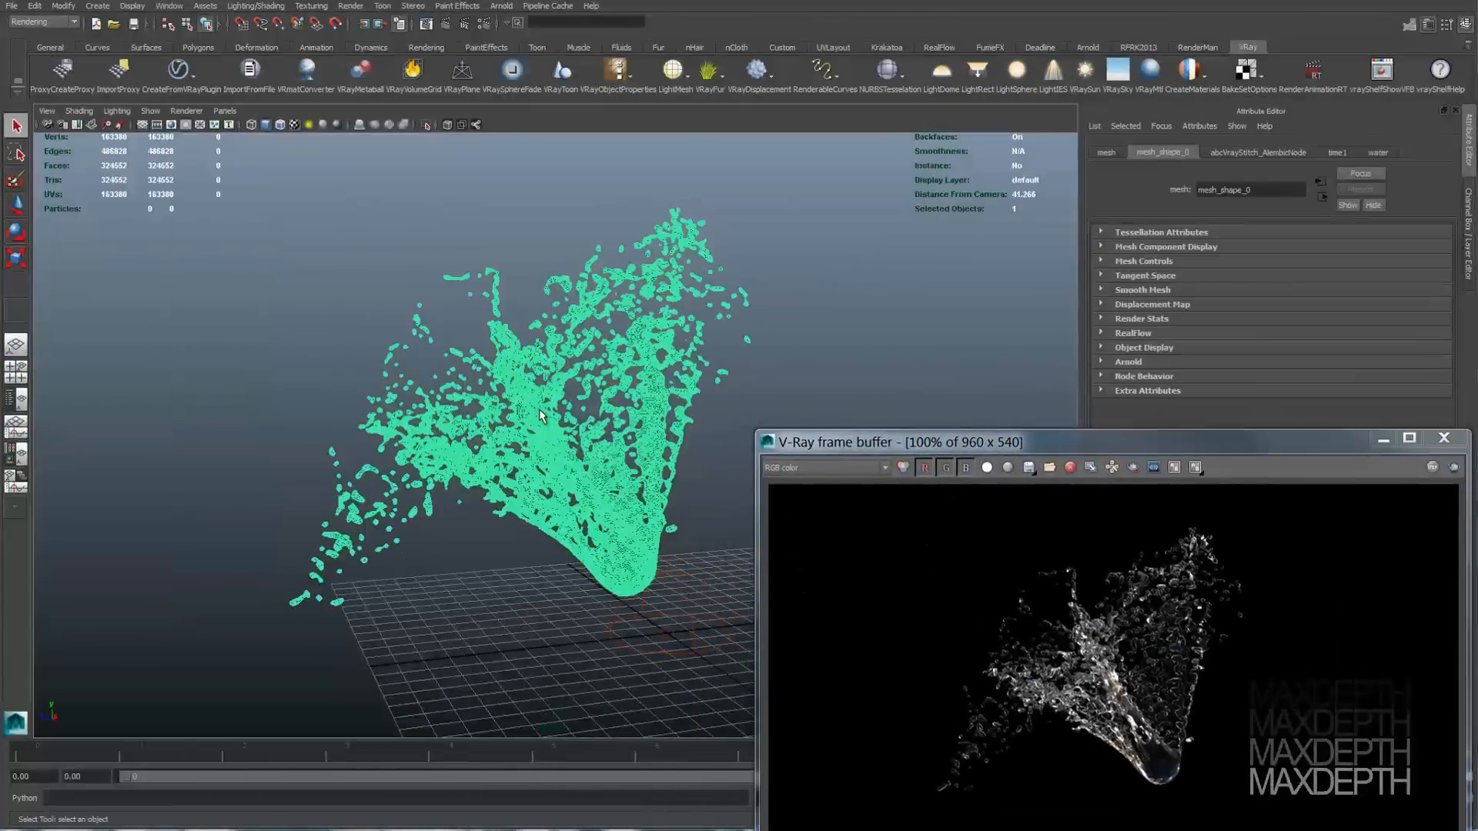
{"action": "key", "text": "Delete"}
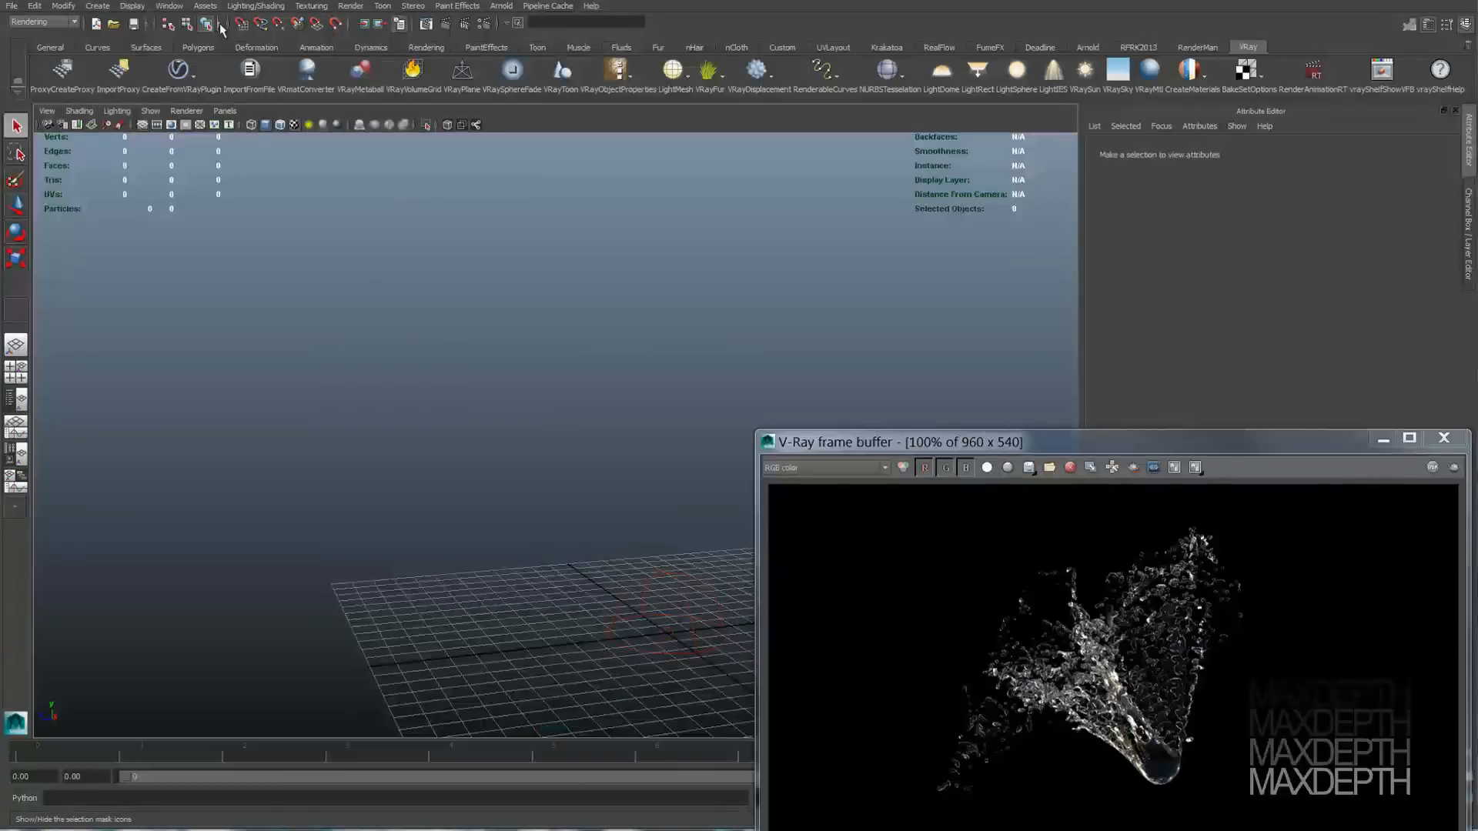
Step: Import abcVrayStitch.abc from the meshes/abc folder as a V-Ray proxy with the node name realflow
{"action": "left_click", "coordinate": [106, 8]}
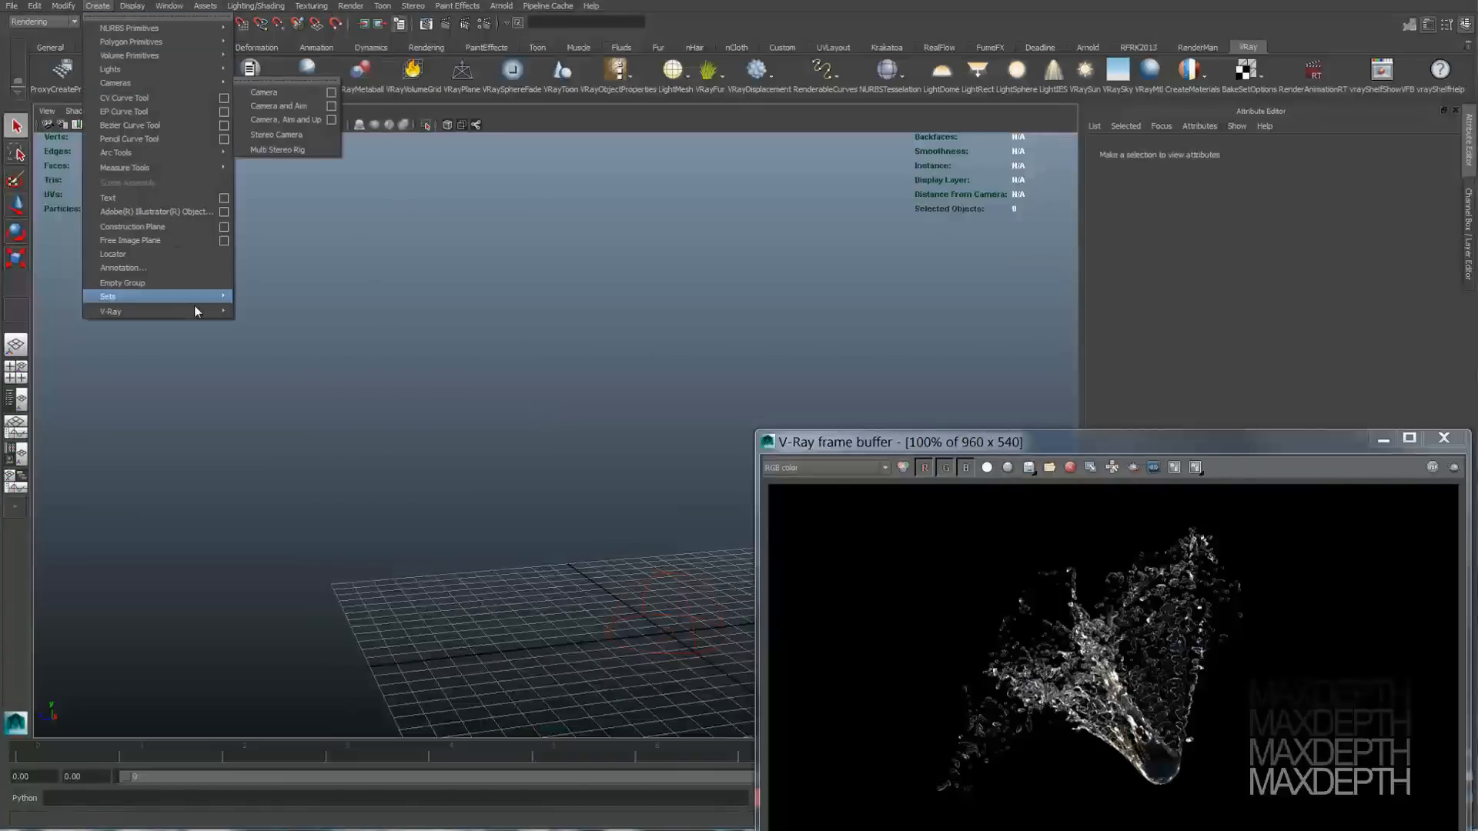
{"action": "mouse_move", "coordinate": [198, 311]}
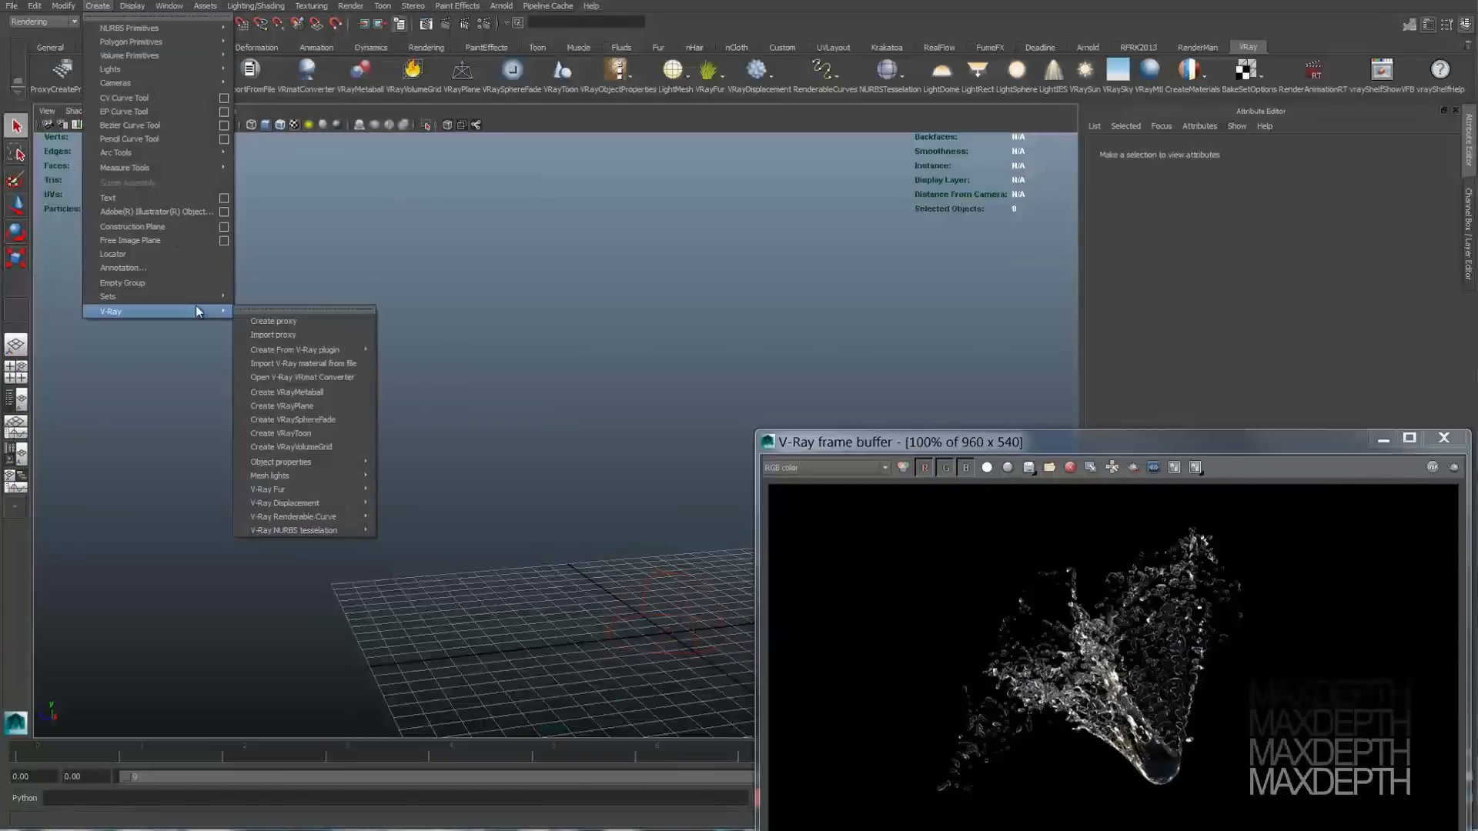
{"action": "left_click", "coordinate": [302, 339]}
{"action": "double_click", "coordinate": [539, 284]}
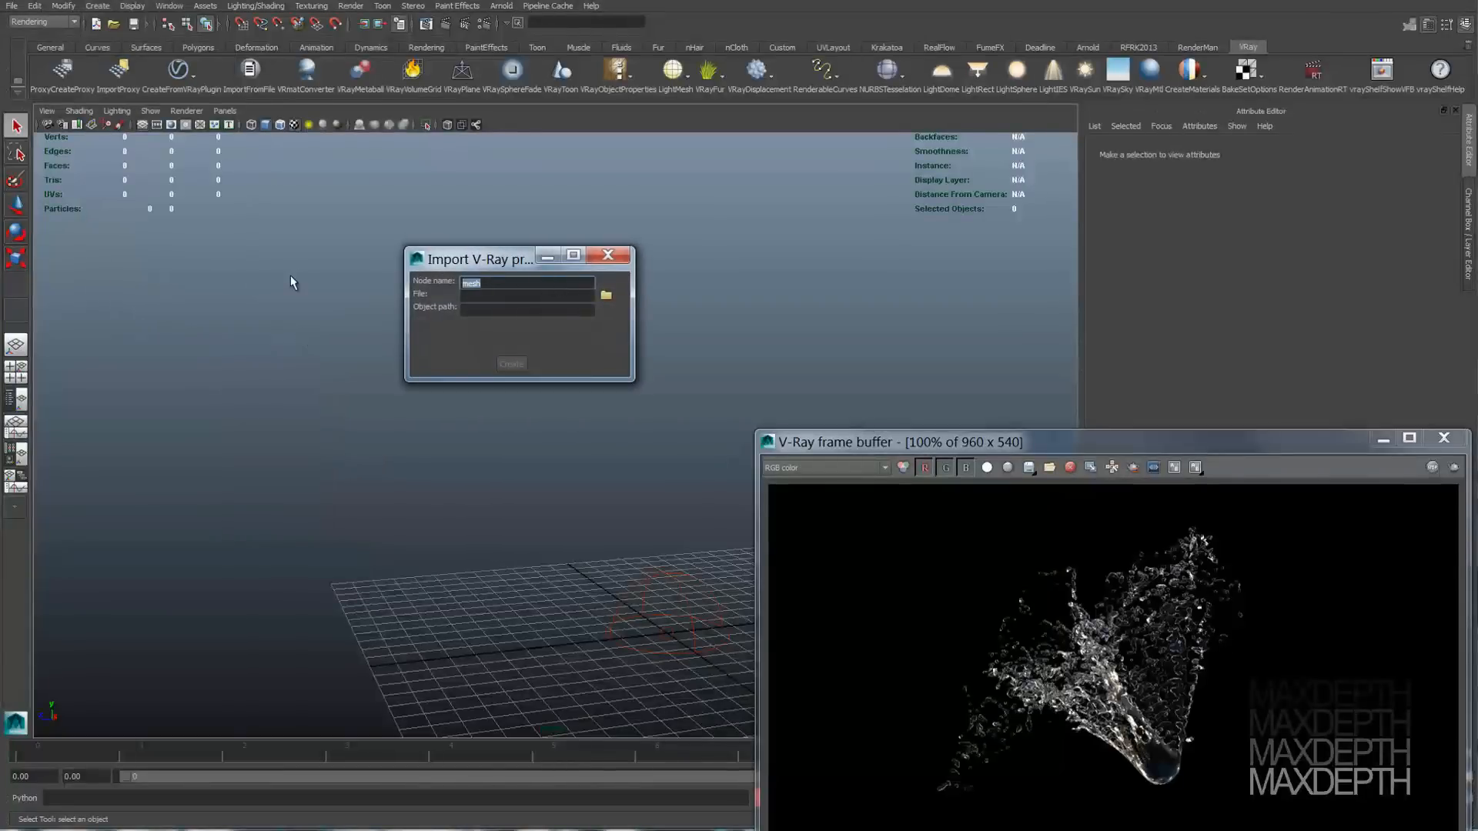
{"action": "type", "text": "realflow"}
{"action": "left_click", "coordinate": [606, 297]}
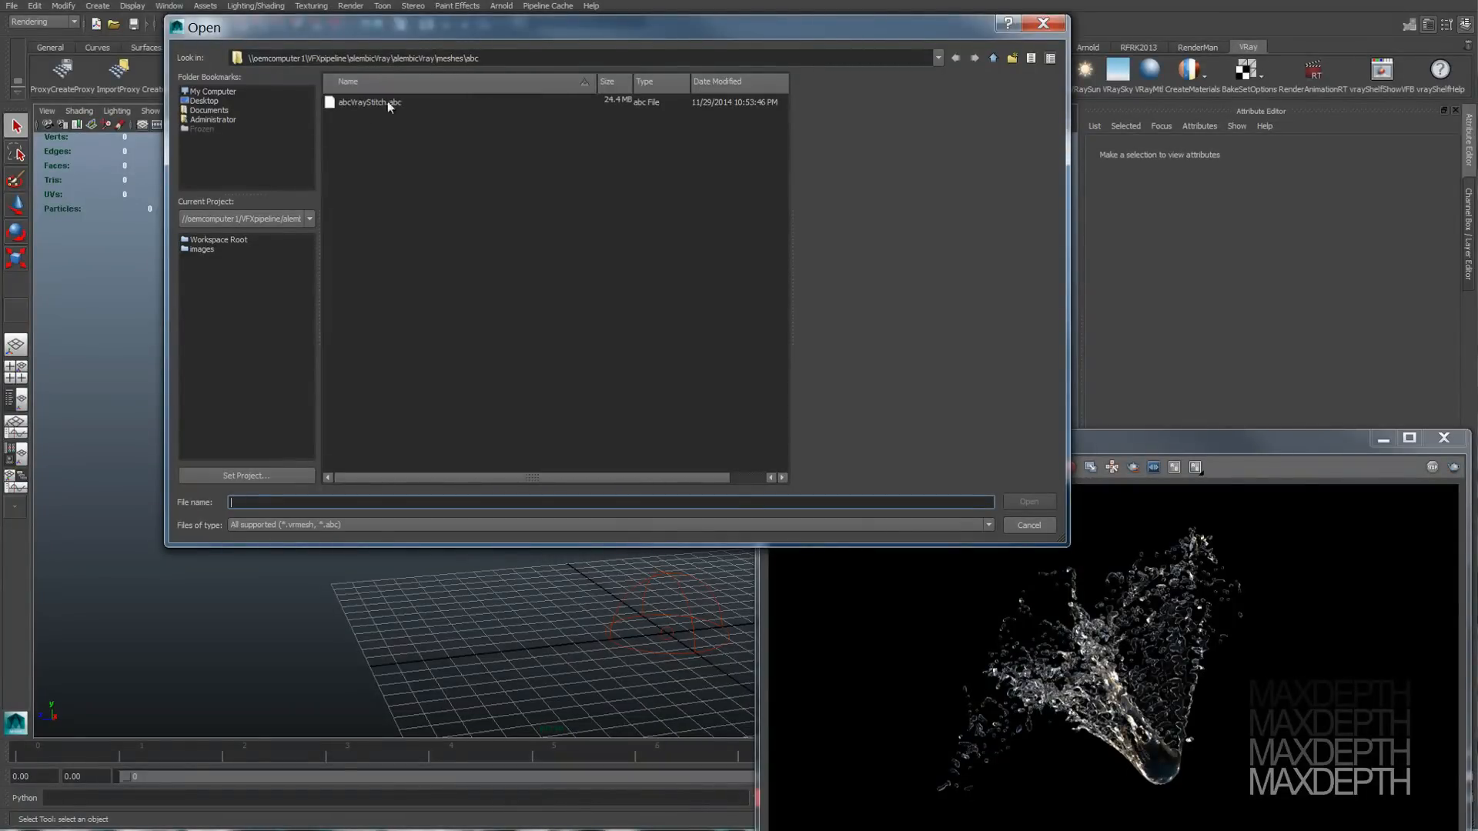
{"action": "left_click", "coordinate": [362, 104]}
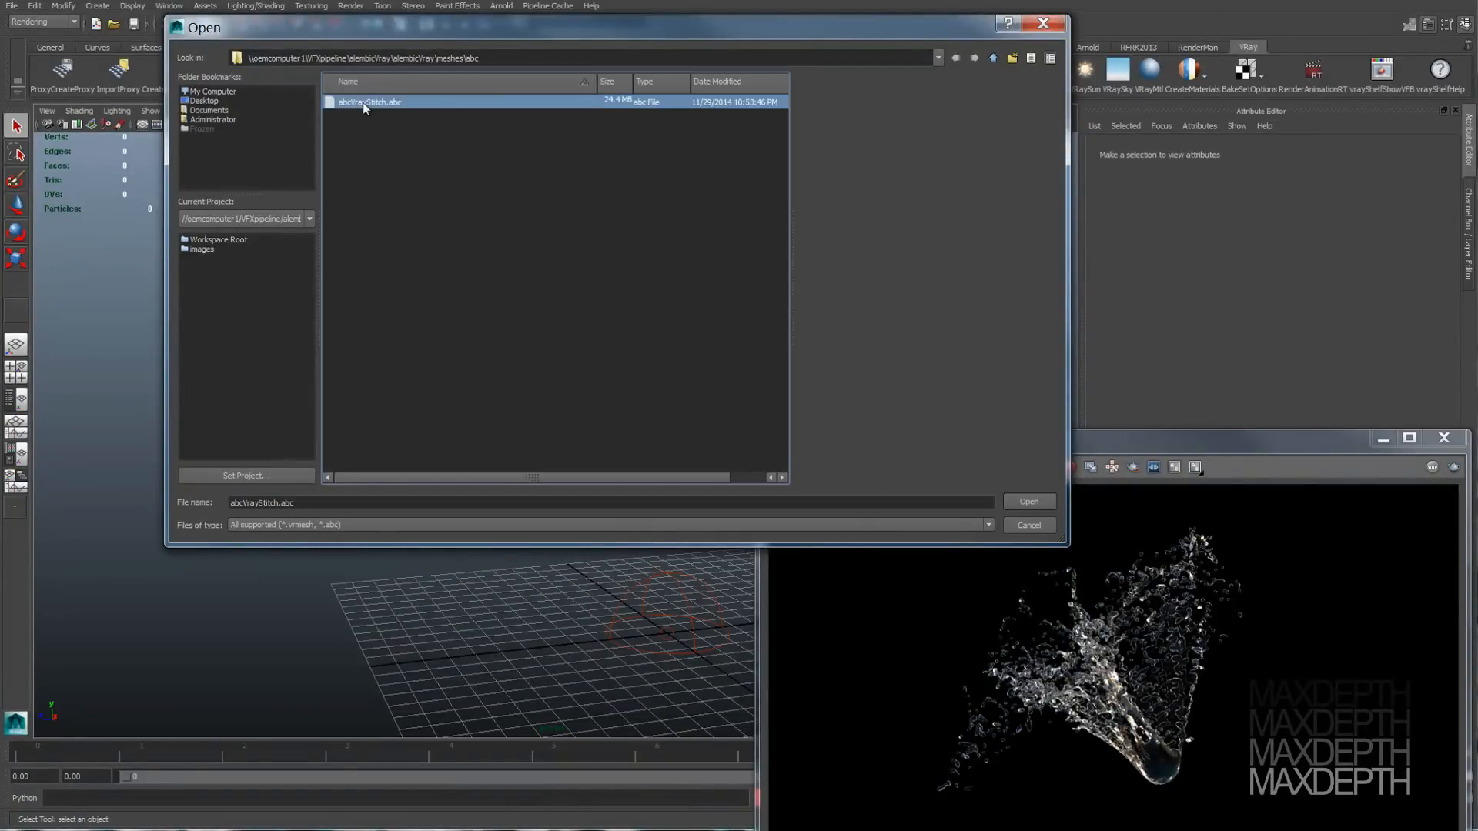
{"action": "left_click", "coordinate": [1045, 503]}
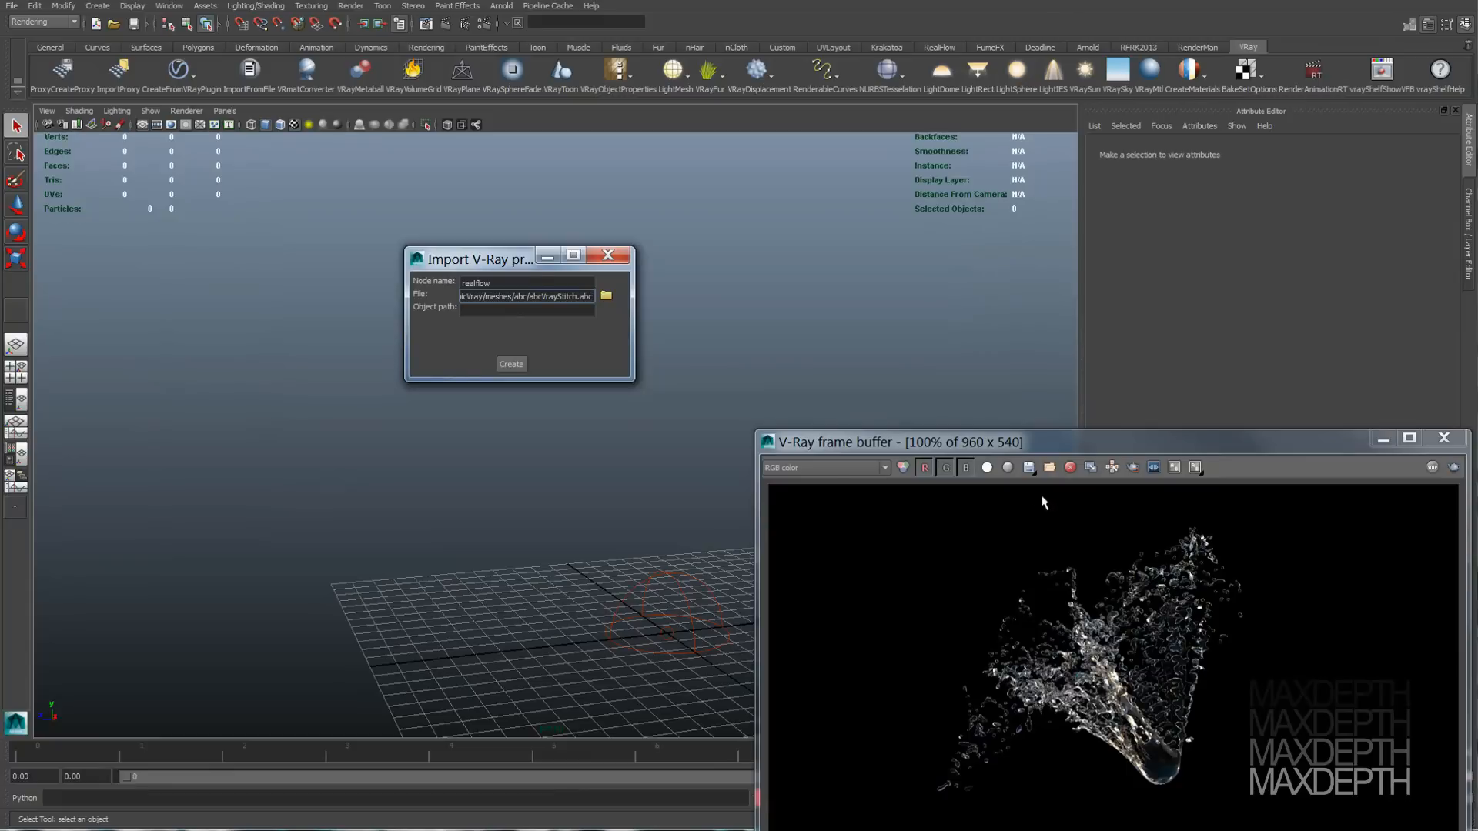
{"action": "left_click", "coordinate": [514, 367]}
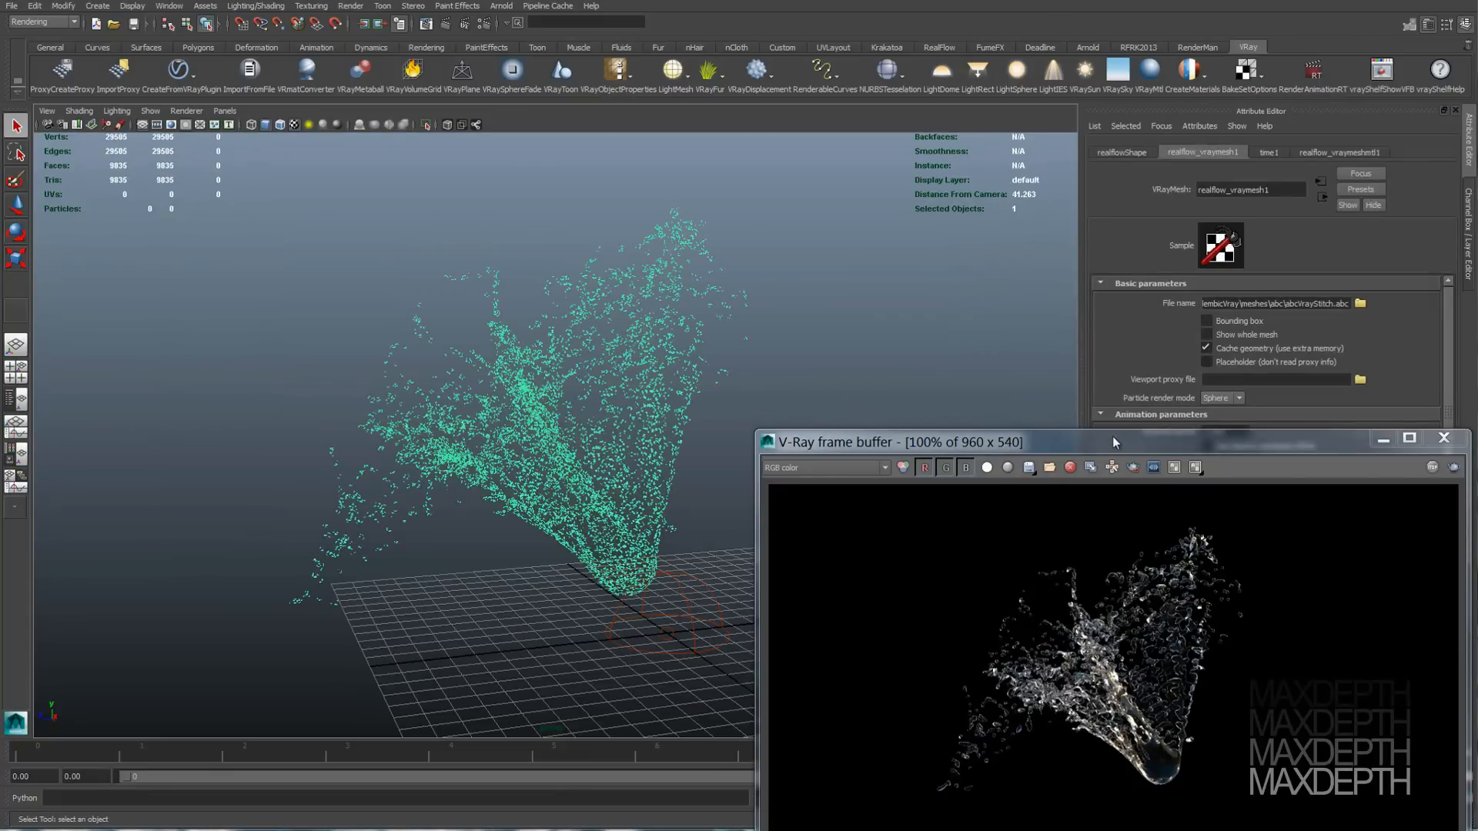
Step: Inspect the realflow proxy's simplified preview, turn on Show whole mesh for it and deselect it
{"action": "left_click_drag", "start_coordinate": [1138, 441], "coordinate": [401, 830]}
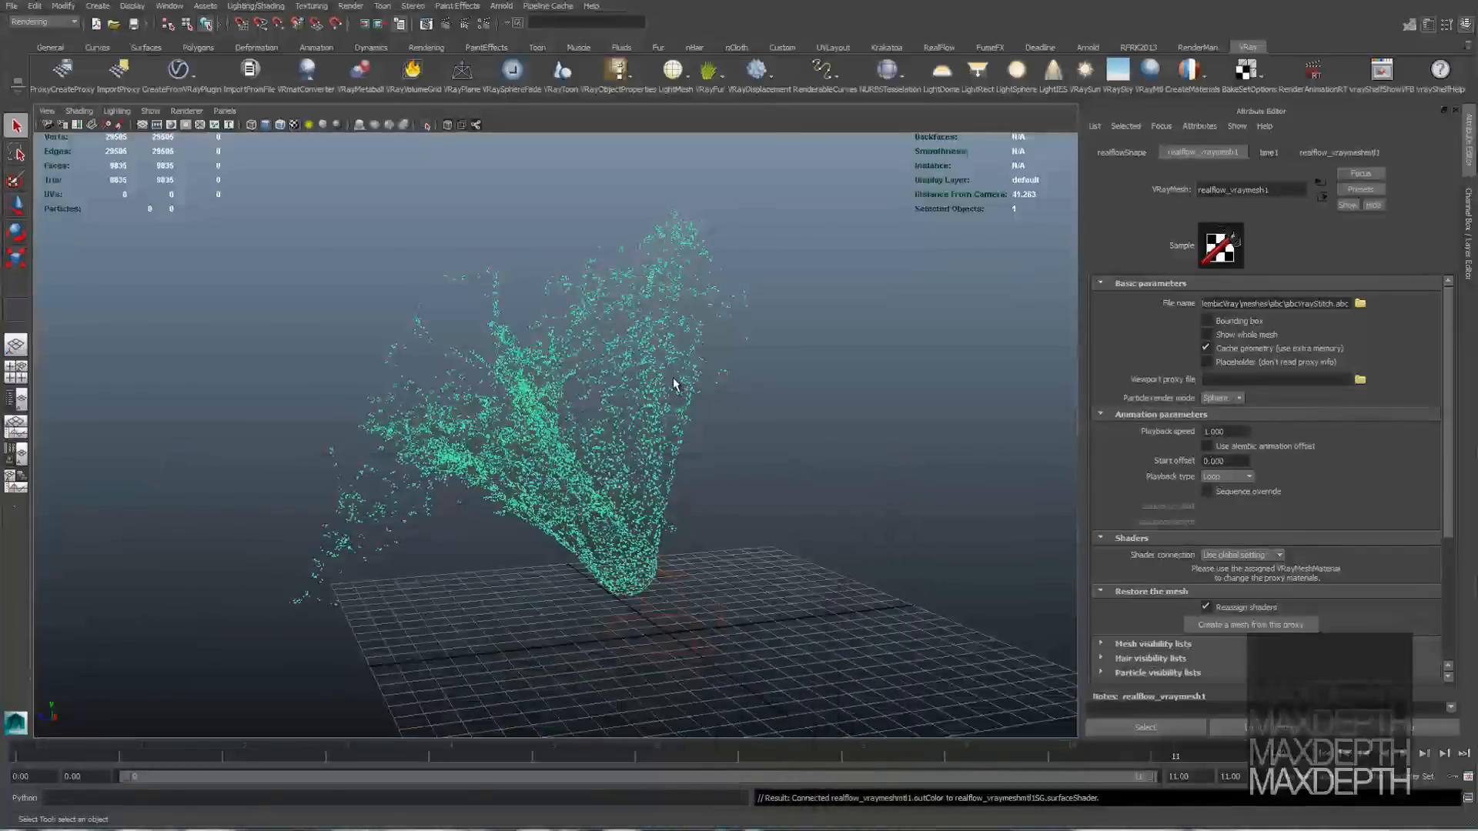
{"action": "left_click_drag", "start_coordinate": [643, 386], "coordinate": [613, 403], "text": "alt"}
{"action": "scroll", "coordinate": [607, 413], "scroll_direction": "up", "scroll_amount": 5}
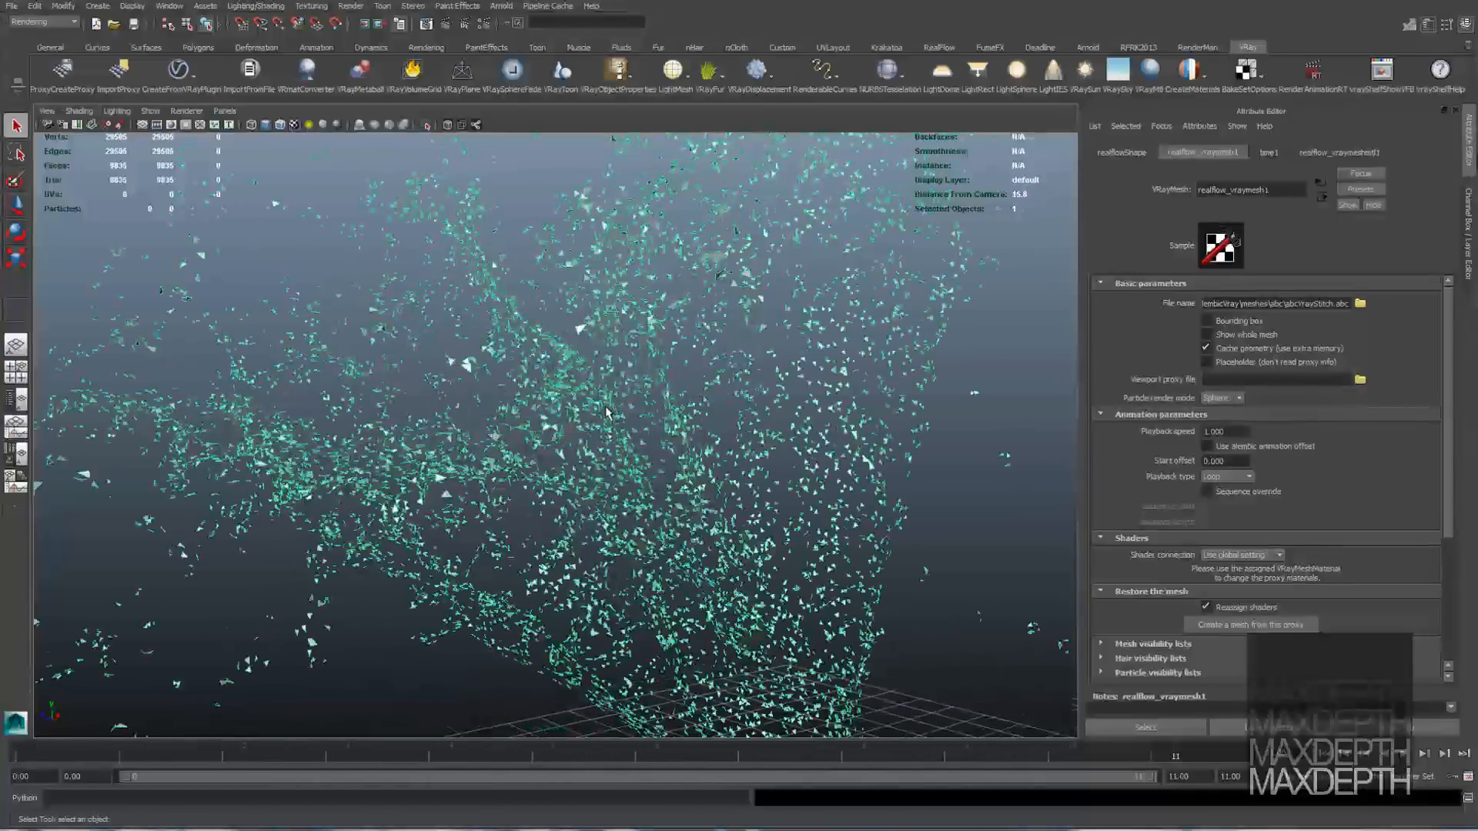
{"action": "scroll", "coordinate": [607, 414], "scroll_direction": "down", "scroll_amount": 4}
{"action": "scroll", "coordinate": [635, 408], "scroll_direction": "down", "scroll_amount": 5}
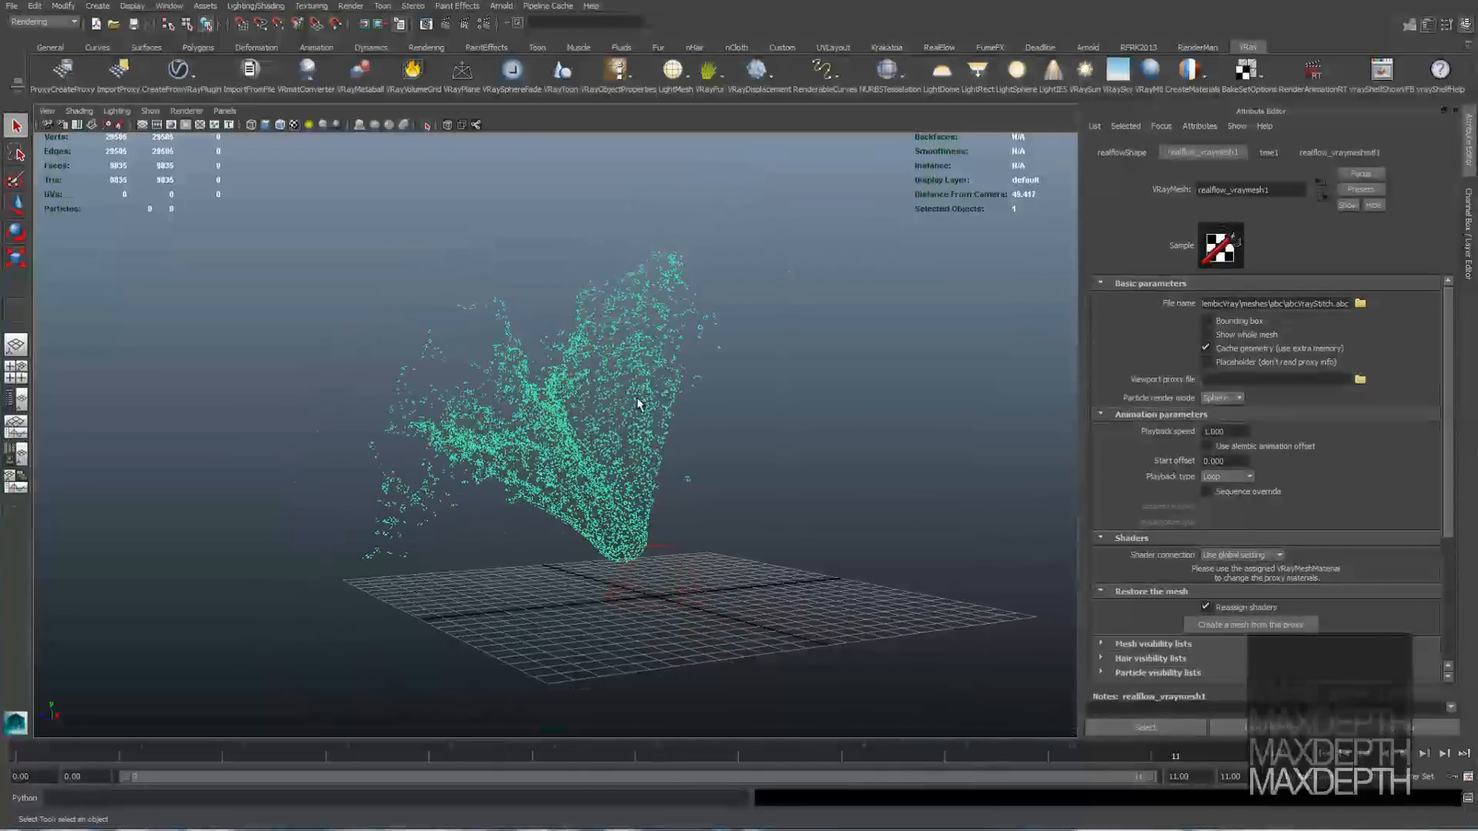
{"action": "scroll", "coordinate": [637, 404], "scroll_direction": "up", "scroll_amount": 5}
{"action": "scroll", "coordinate": [638, 404], "scroll_direction": "up", "scroll_amount": 5}
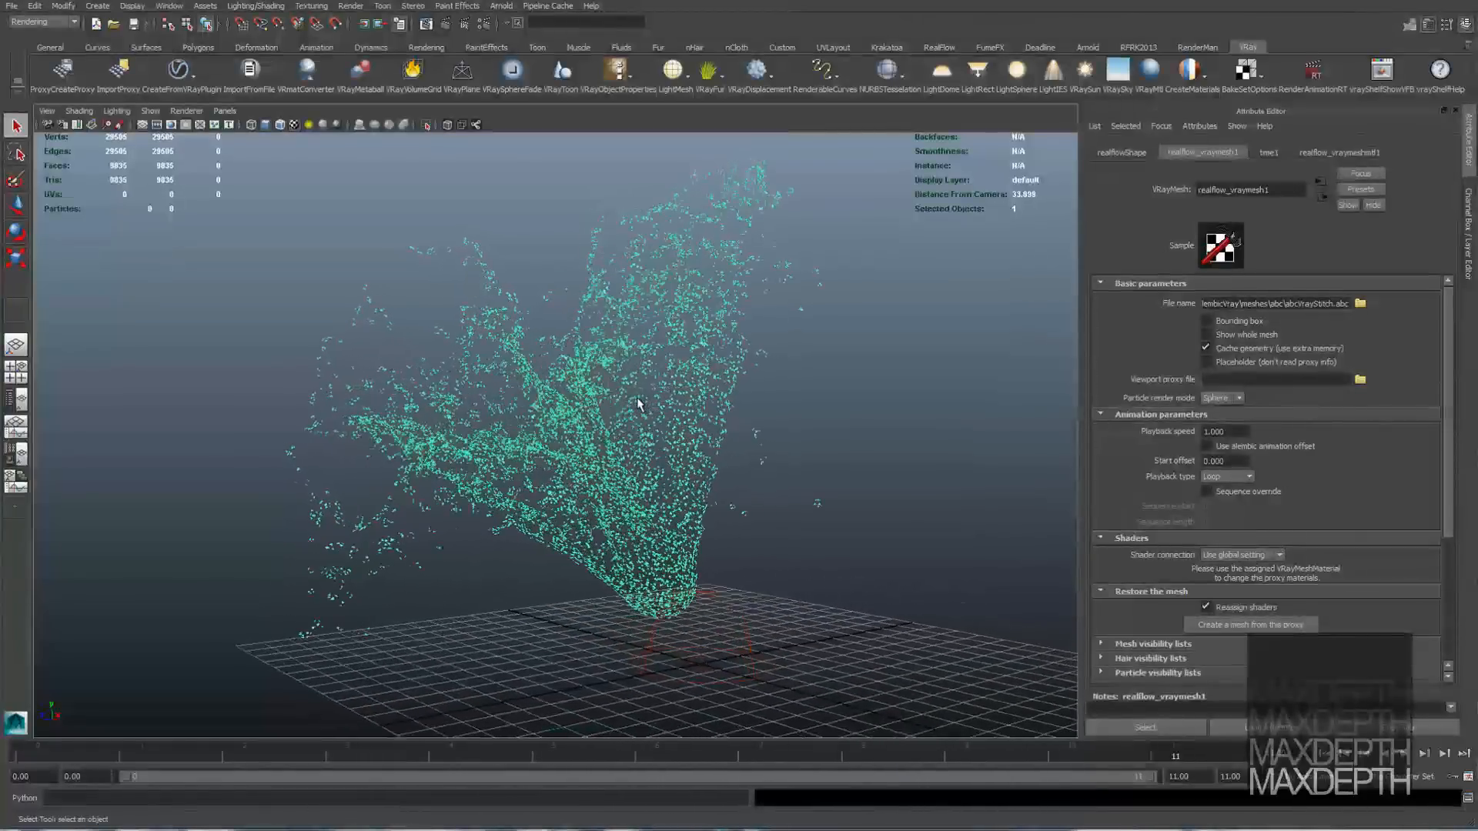
{"action": "scroll", "coordinate": [638, 403], "scroll_direction": "down", "scroll_amount": 3}
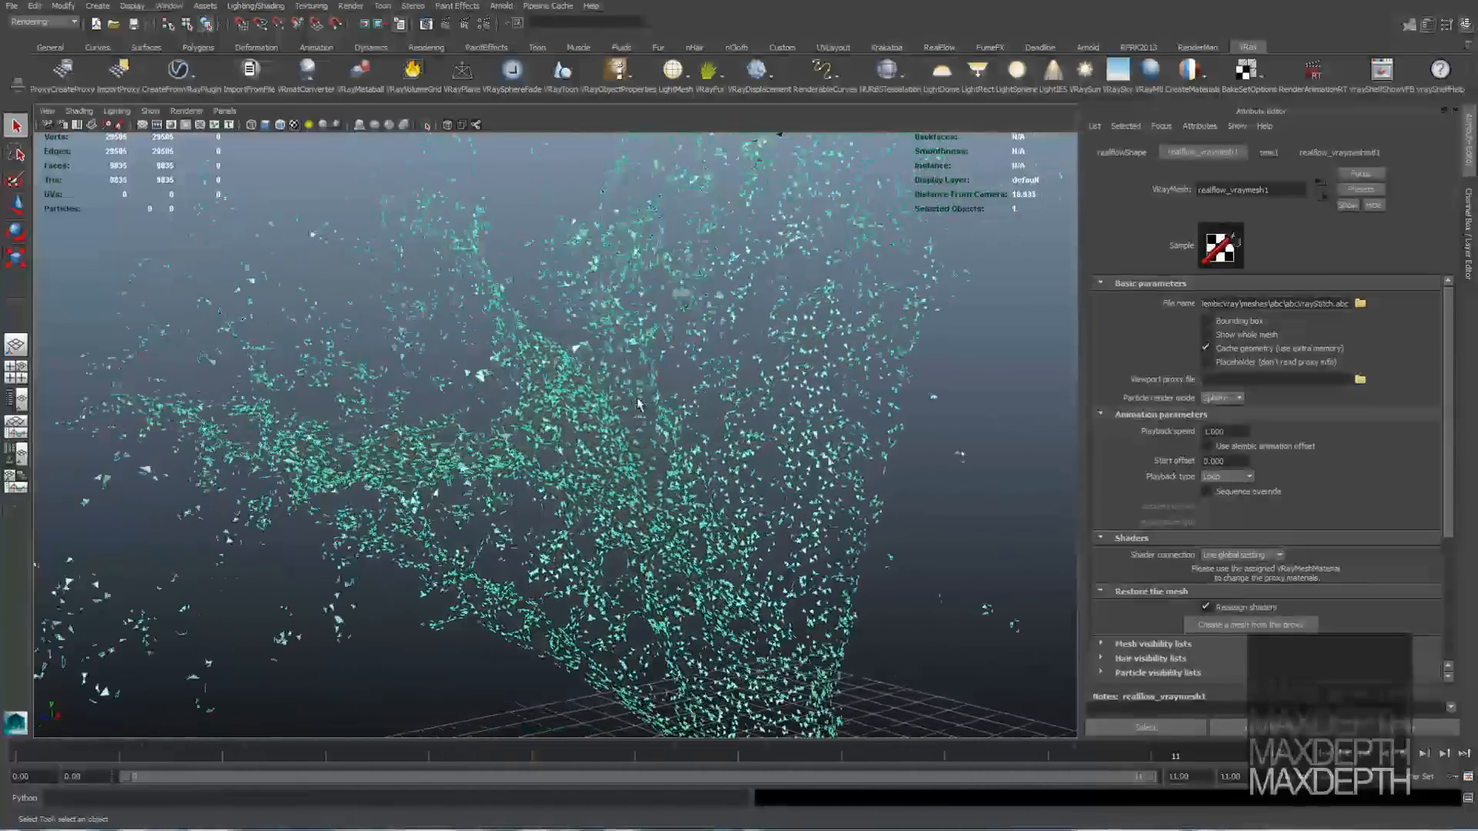
{"action": "scroll", "coordinate": [638, 403], "scroll_direction": "down", "scroll_amount": 6}
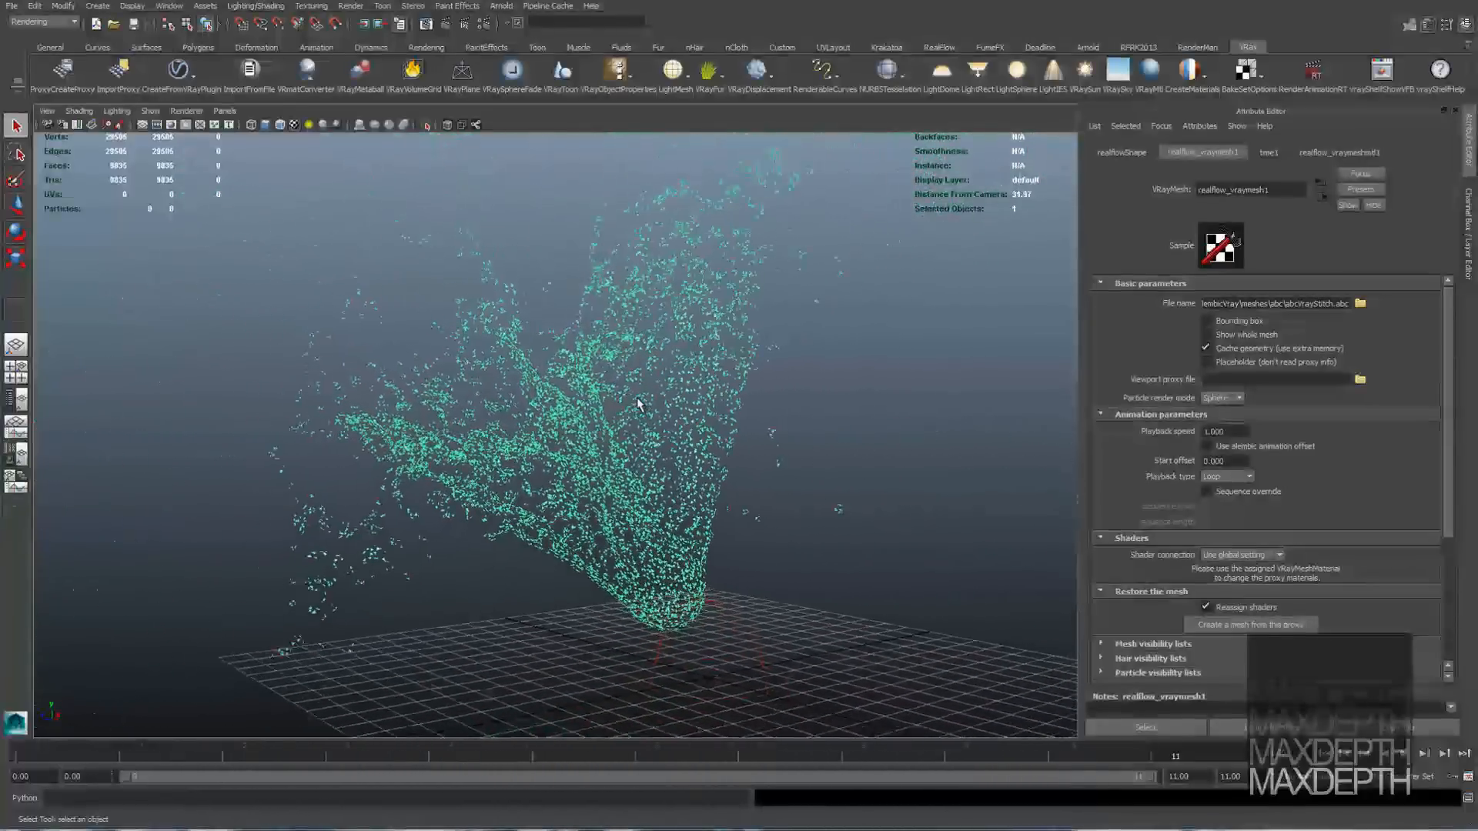
{"action": "left_click_drag", "start_coordinate": [637, 403], "coordinate": [637, 403], "text": "alt"}
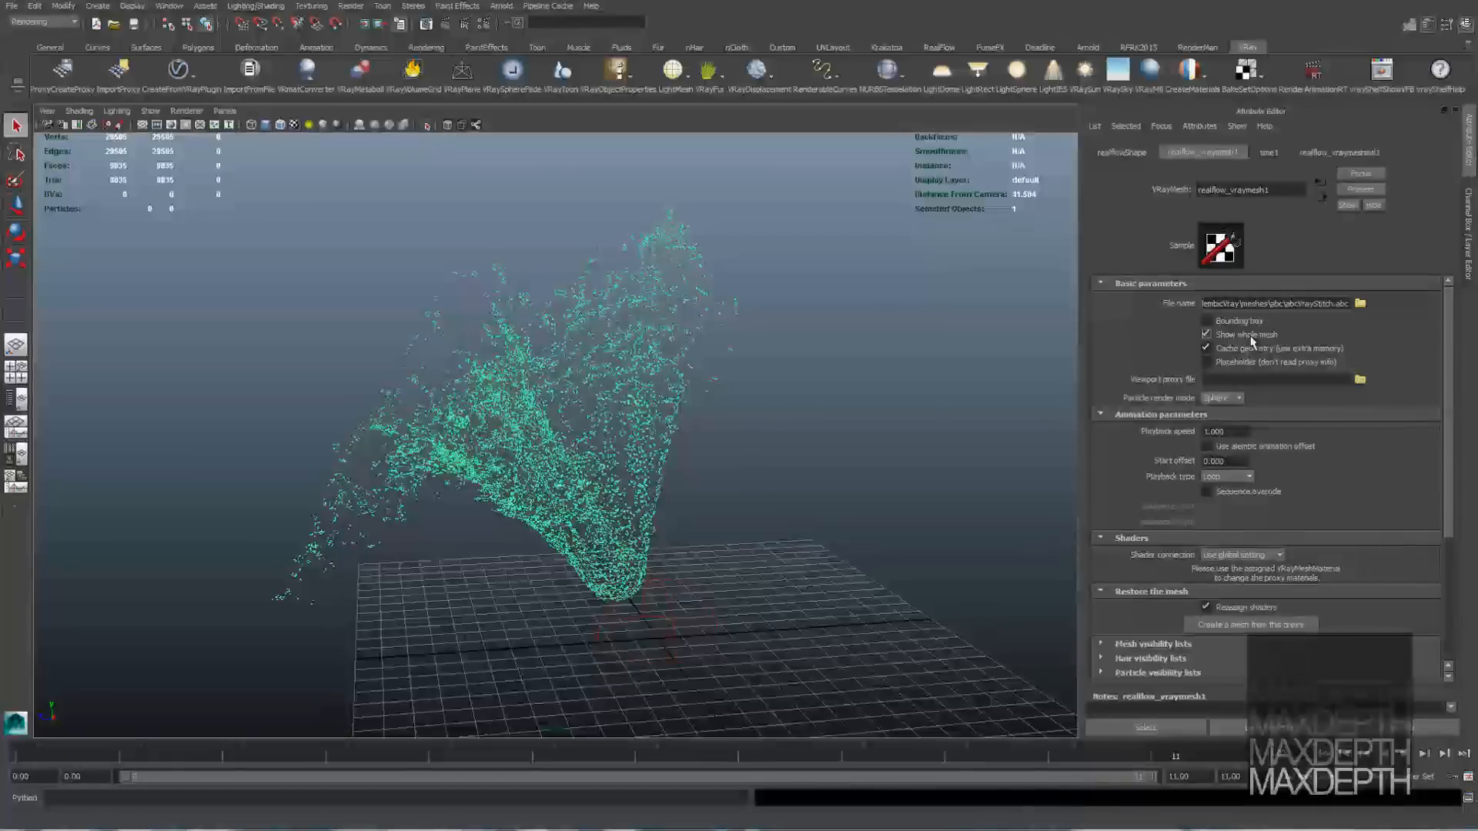
{"action": "left_click", "coordinate": [744, 492]}
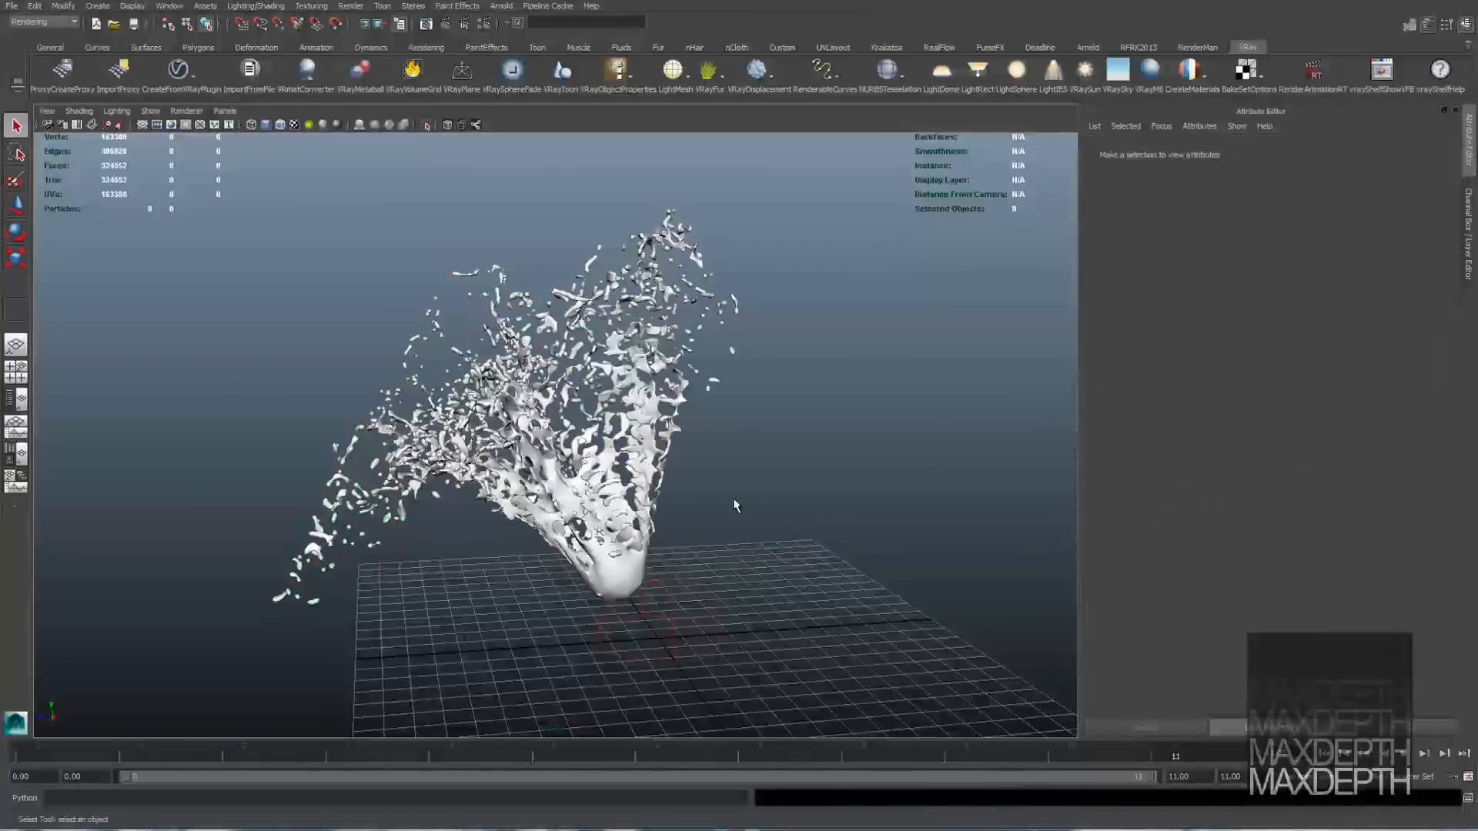
Step: Turn off Show whole mesh for the realflow proxy and scrub the timeline to check its simplified animation
{"action": "left_click_drag", "start_coordinate": [724, 496], "coordinate": [493, 486], "text": "alt"}
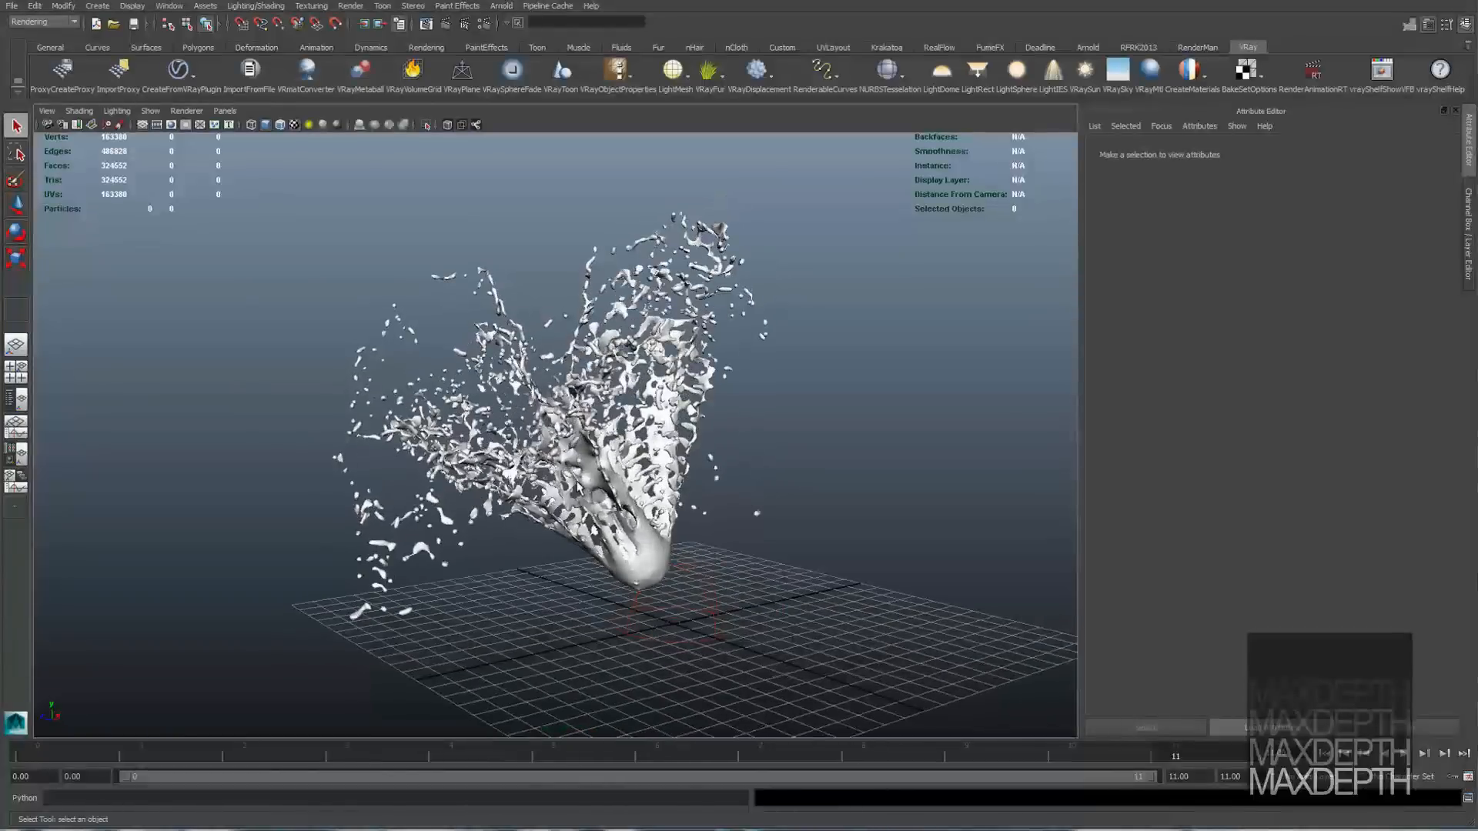
{"action": "left_click", "coordinate": [594, 460]}
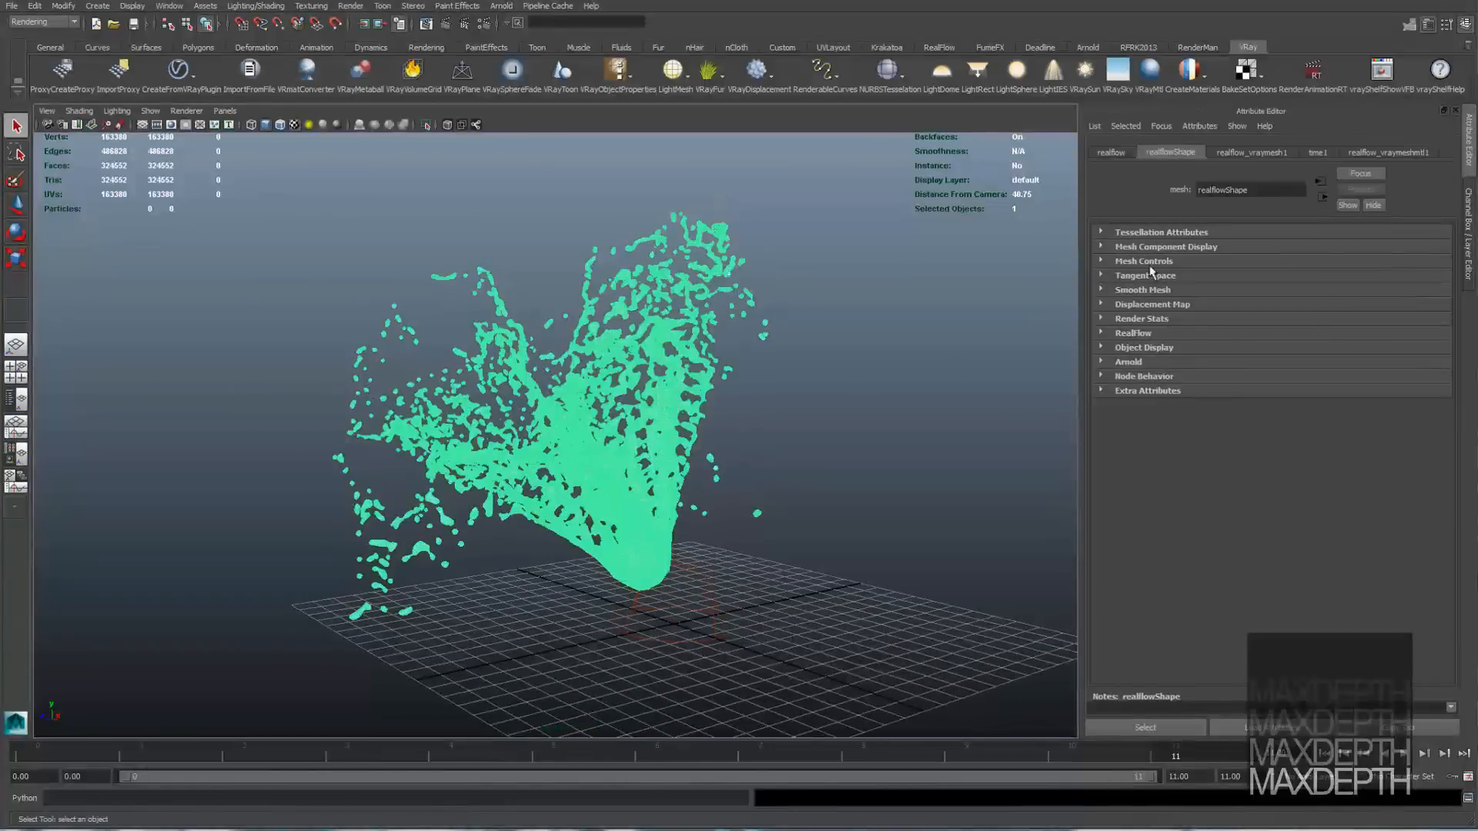
{"action": "left_click", "coordinate": [1252, 152]}
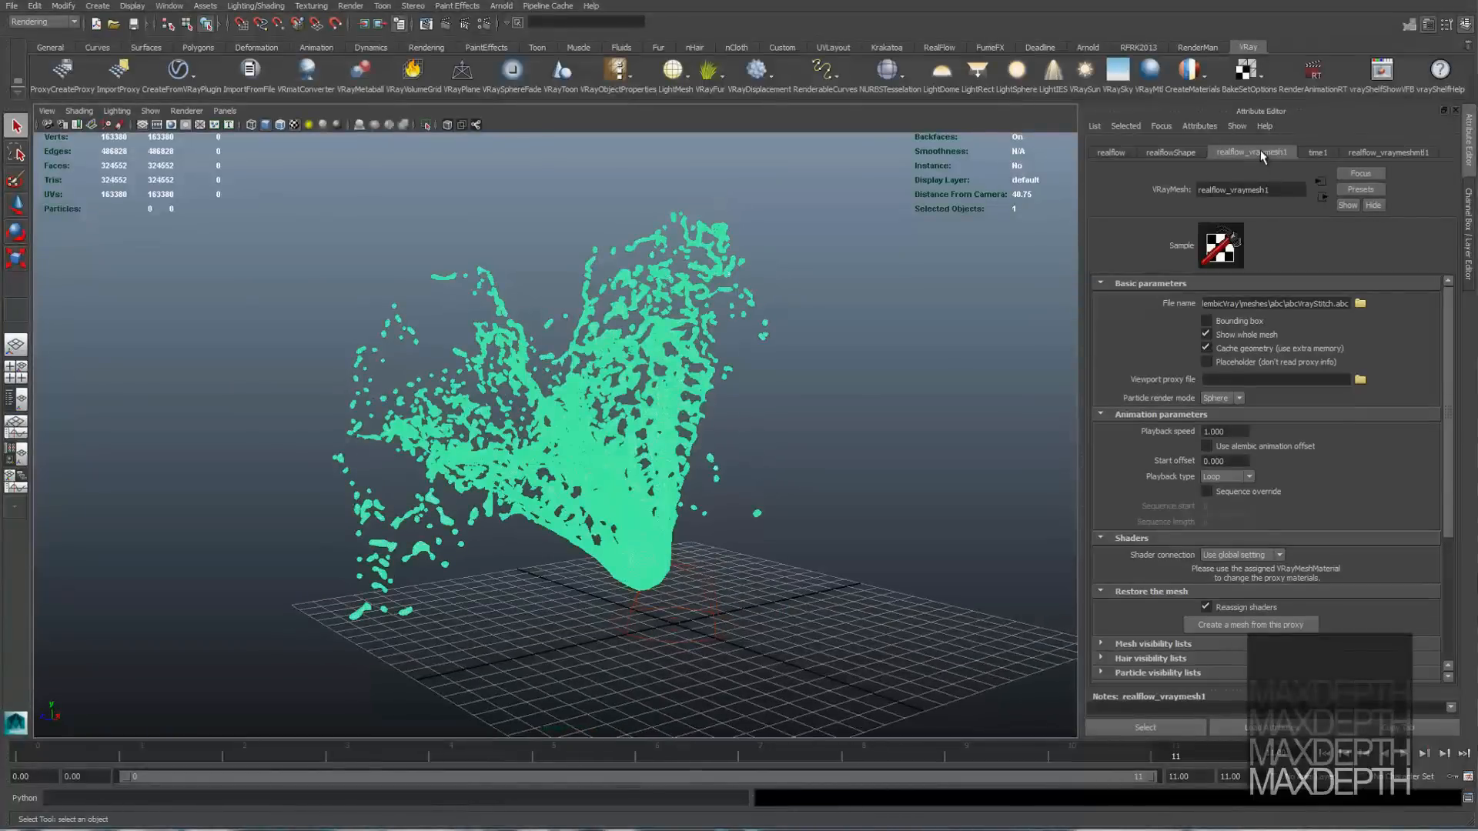
{"action": "left_click", "coordinate": [1255, 336]}
{"action": "left_click_drag", "start_coordinate": [968, 402], "coordinate": [939, 388], "text": "alt"}
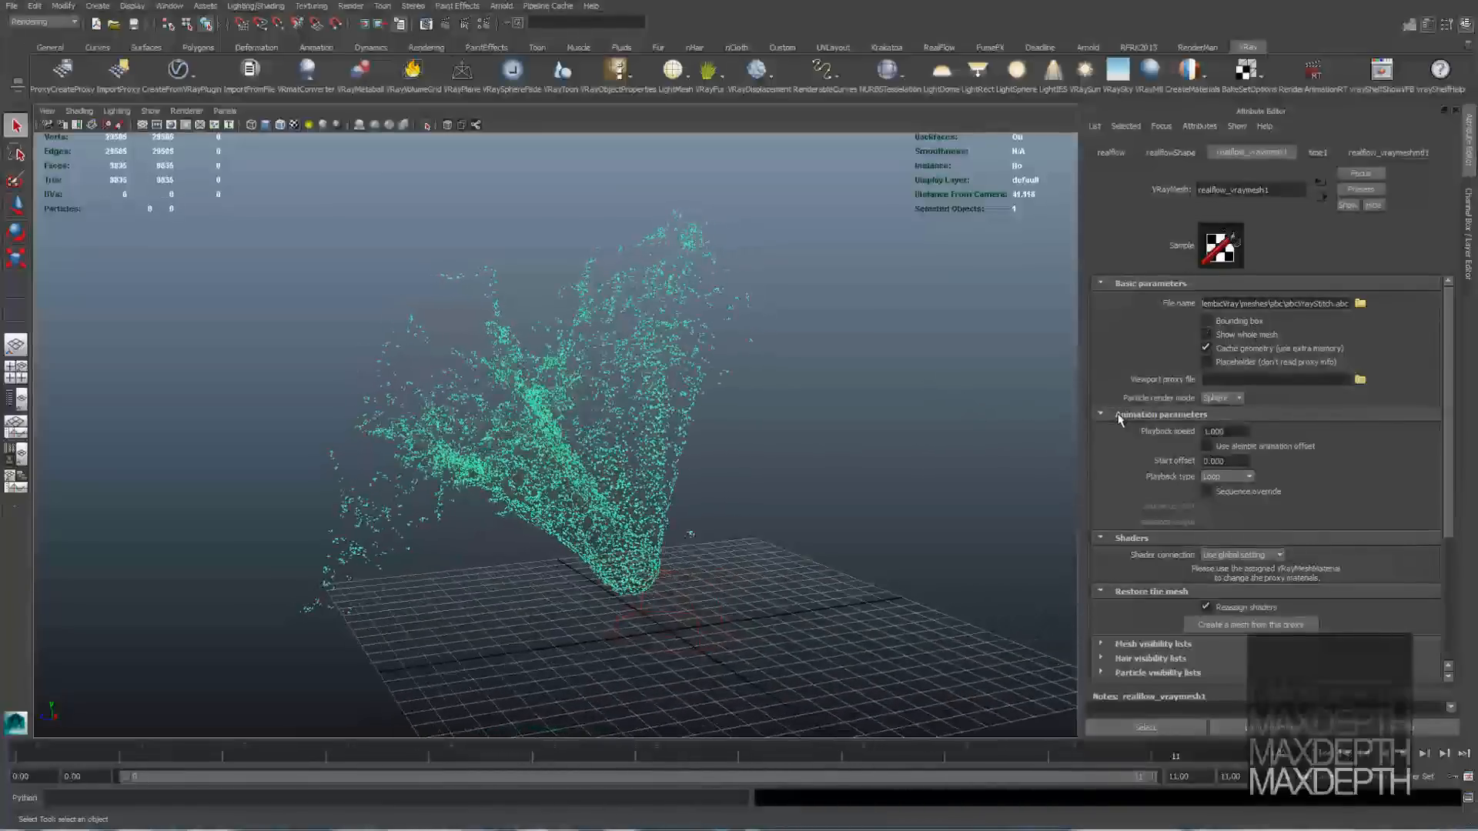
{"action": "scroll", "coordinate": [1143, 401], "scroll_direction": "down", "scroll_amount": 2}
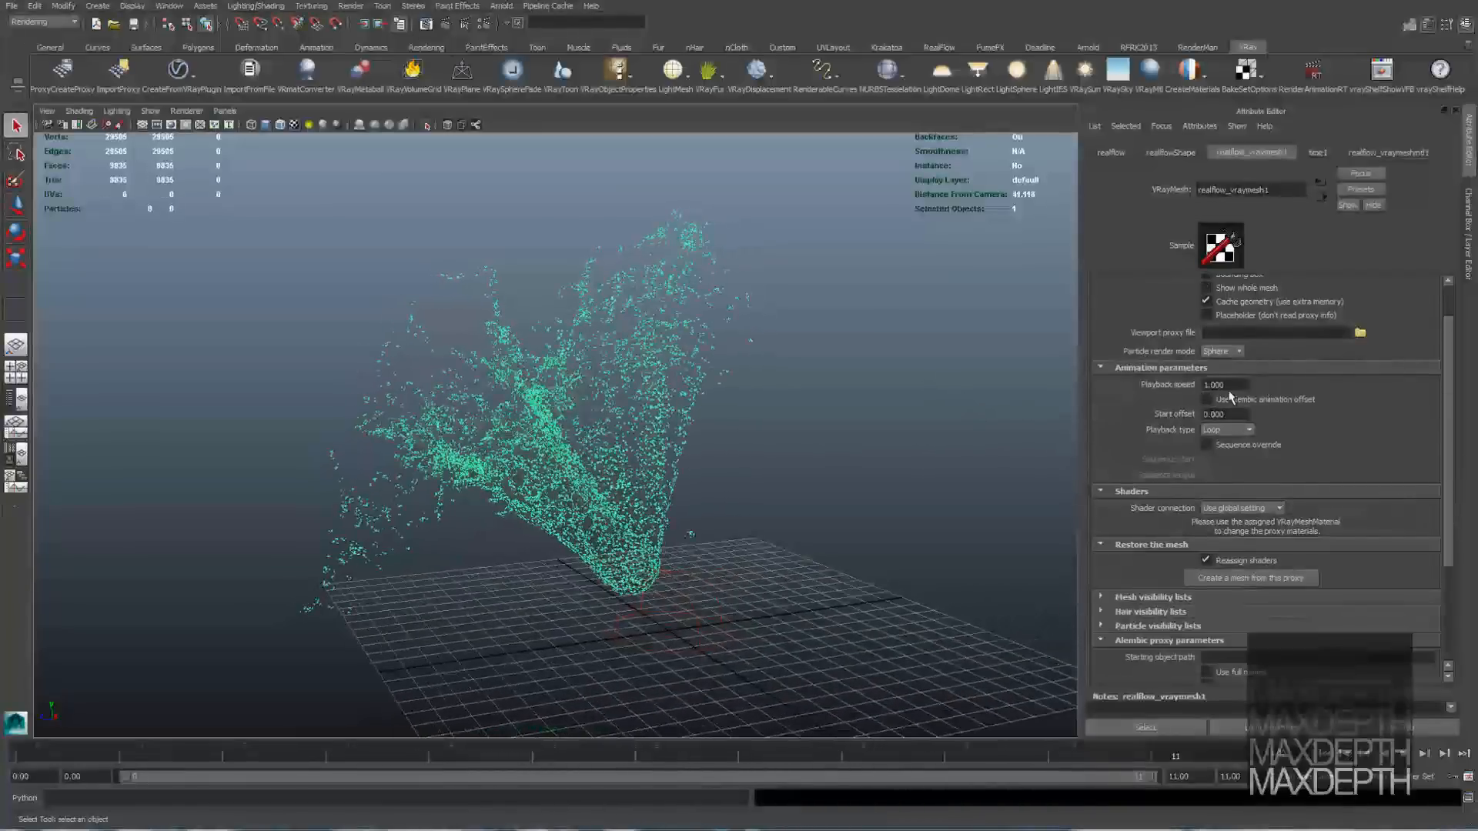
{"action": "left_click_drag", "start_coordinate": [104, 753], "coordinate": [1145, 725]}
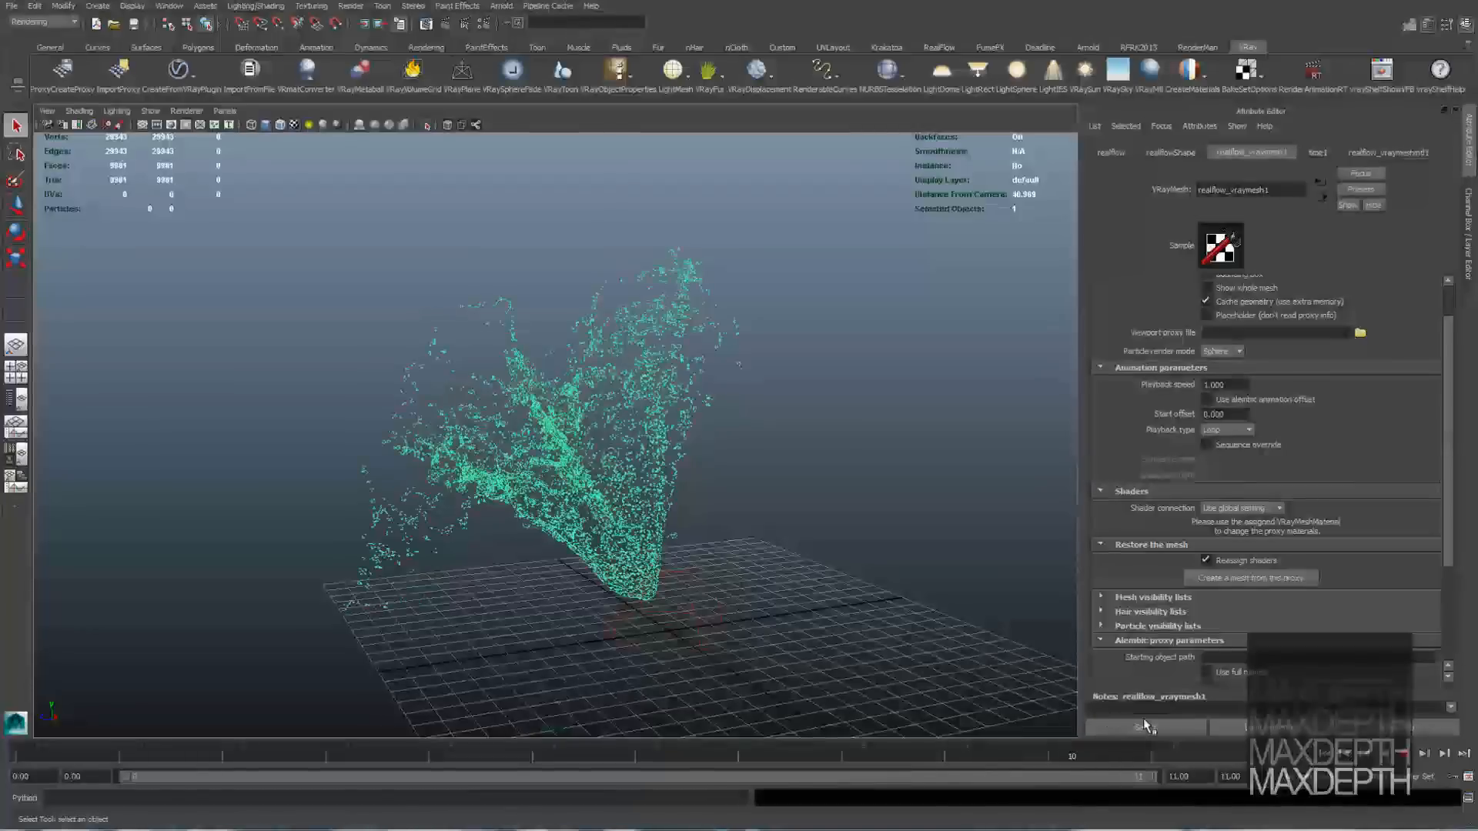
Step: Enable Use alembic animation offset for the realflow proxy, set its playback type to Once and scrub to frame 11
{"action": "left_click", "coordinate": [1281, 401]}
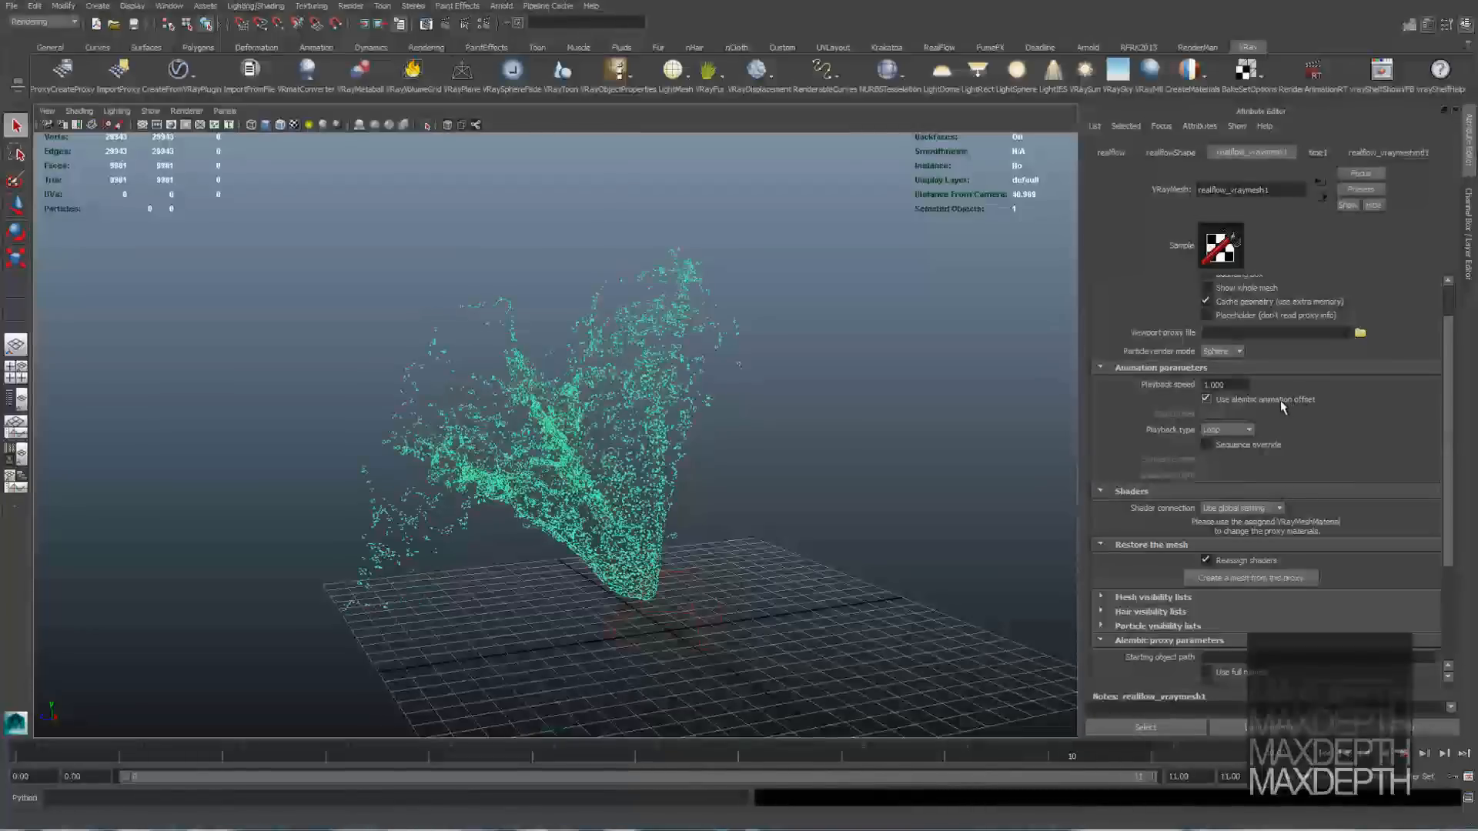
{"action": "left_click", "coordinate": [1244, 432]}
{"action": "mouse_move", "coordinate": [526, 750]}
{"action": "left_mouse_down"}
{"action": "mouse_move", "coordinate": [1188, 726]}
{"action": "mouse_move", "coordinate": [387, 737]}
{"action": "mouse_move", "coordinate": [1185, 739]}
{"action": "left_mouse_up"}
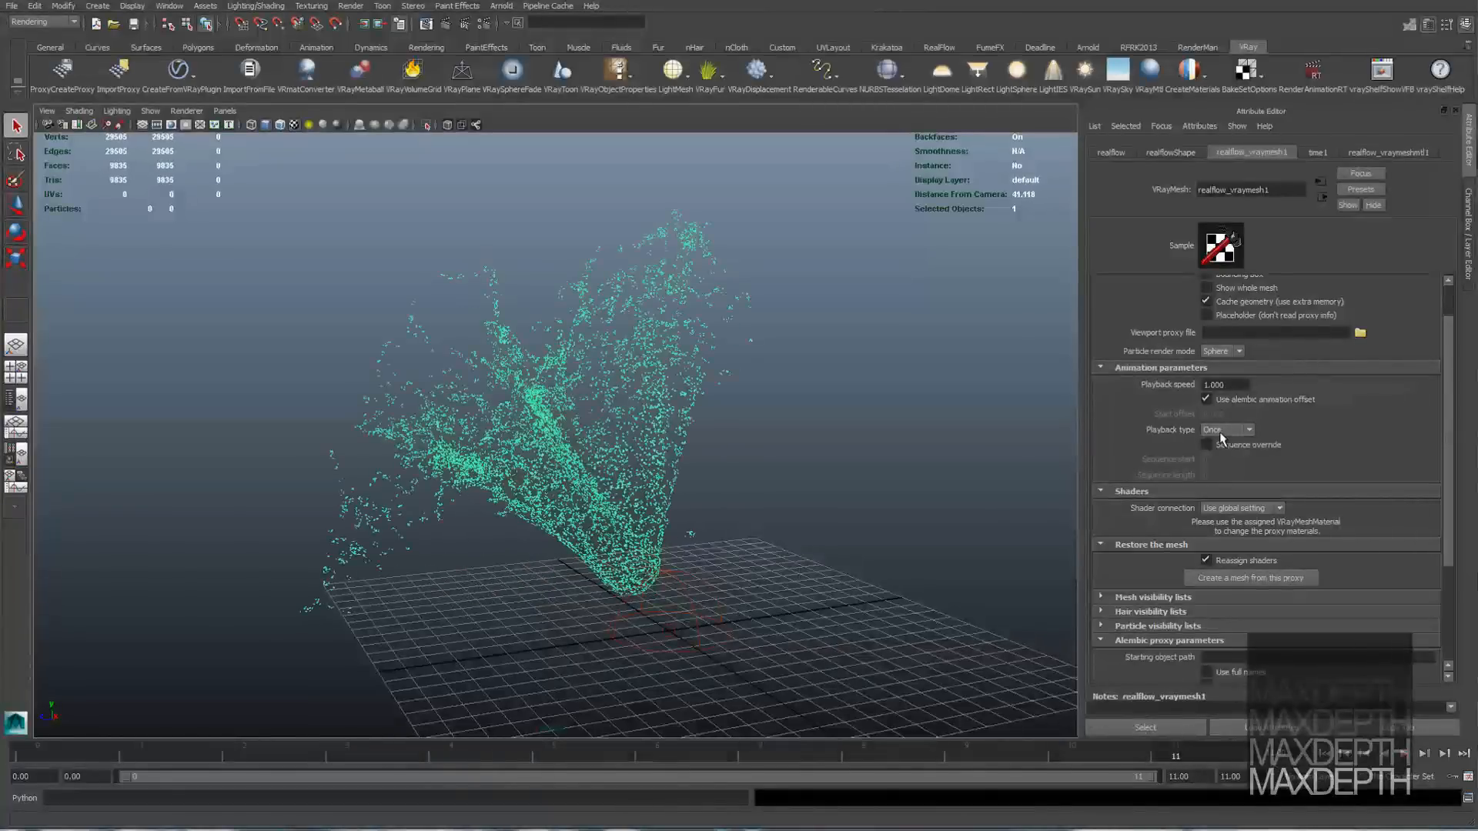
Step: Assign the existing water material to the realflow proxy and render frame 11 in the V-Ray frame buffer
{"action": "right_click_drag", "start_coordinate": [543, 406], "coordinate": [680, 720]}
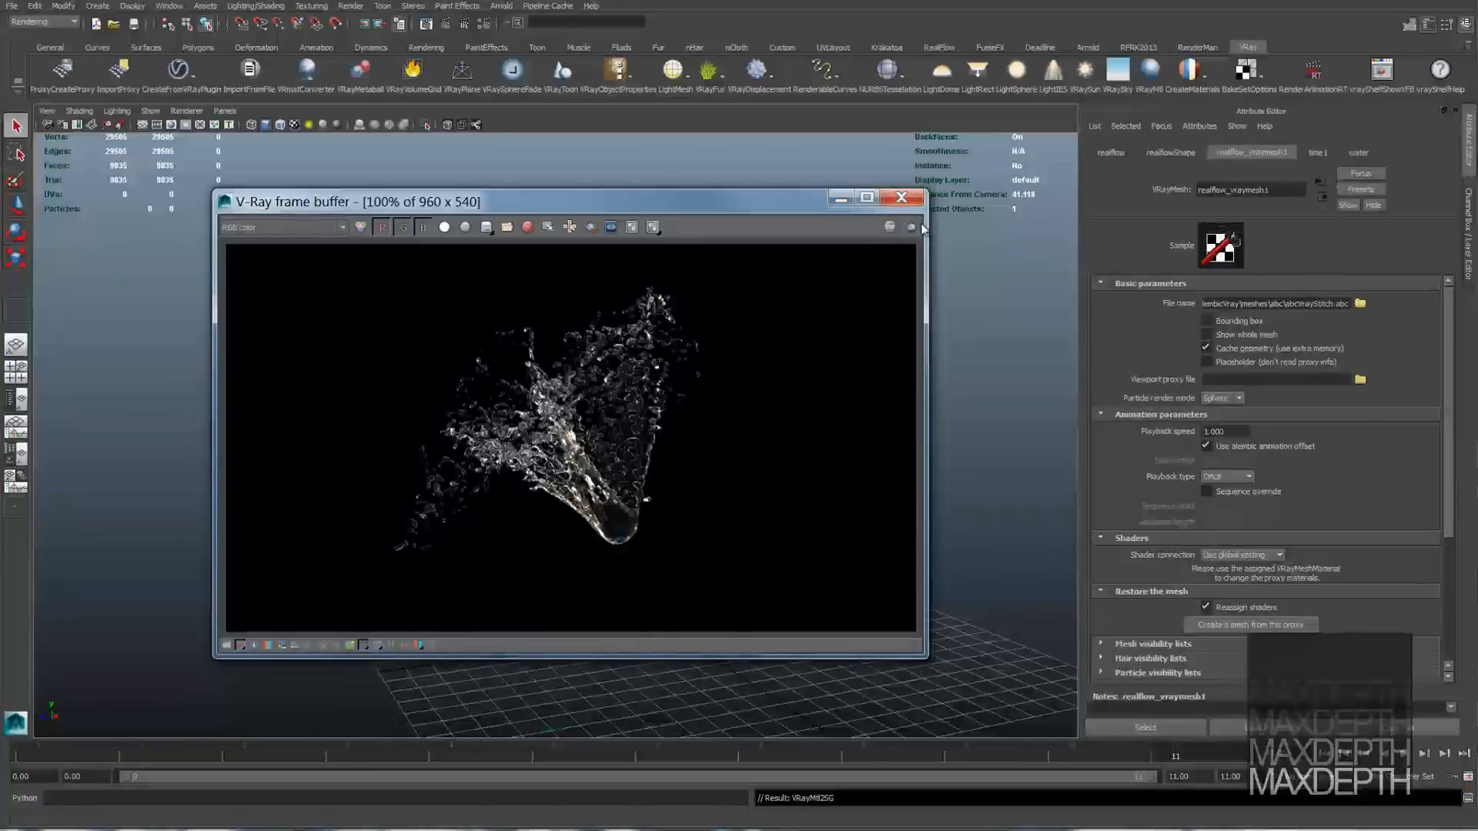
{"action": "left_click", "coordinate": [911, 228]}
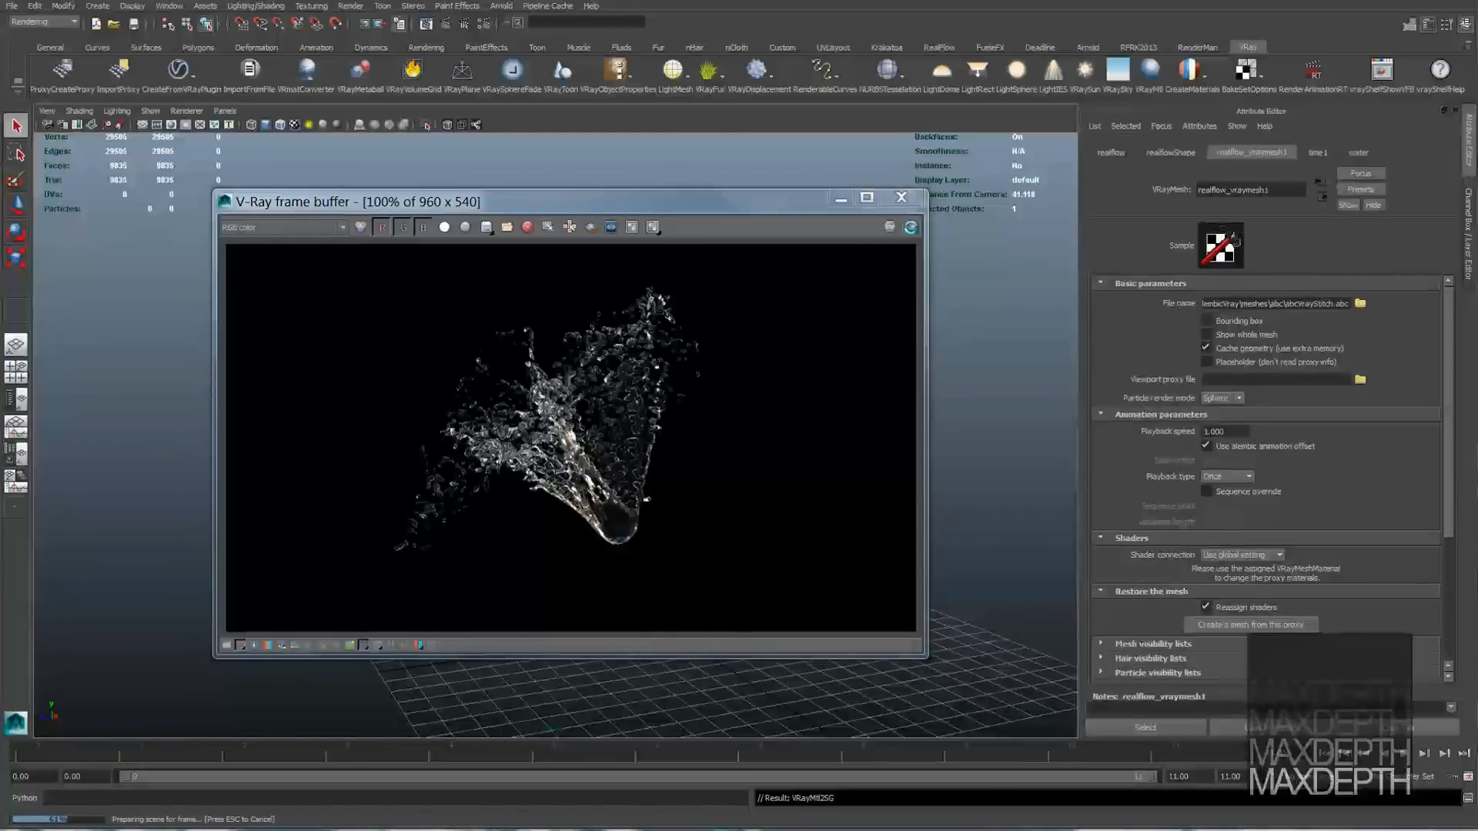
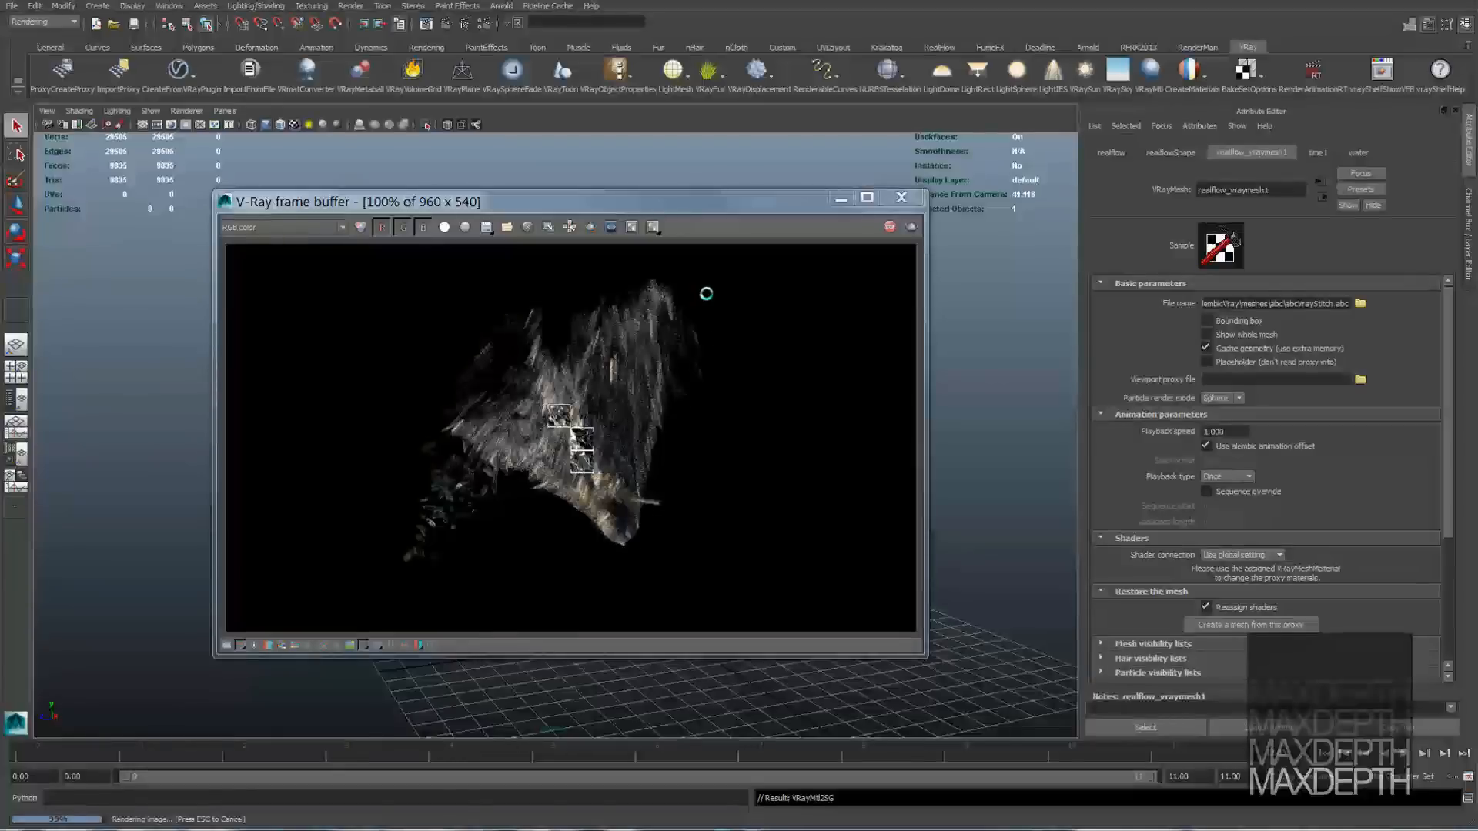
{"action": "left_click_drag", "start_coordinate": [700, 204], "coordinate": [528, 152]}
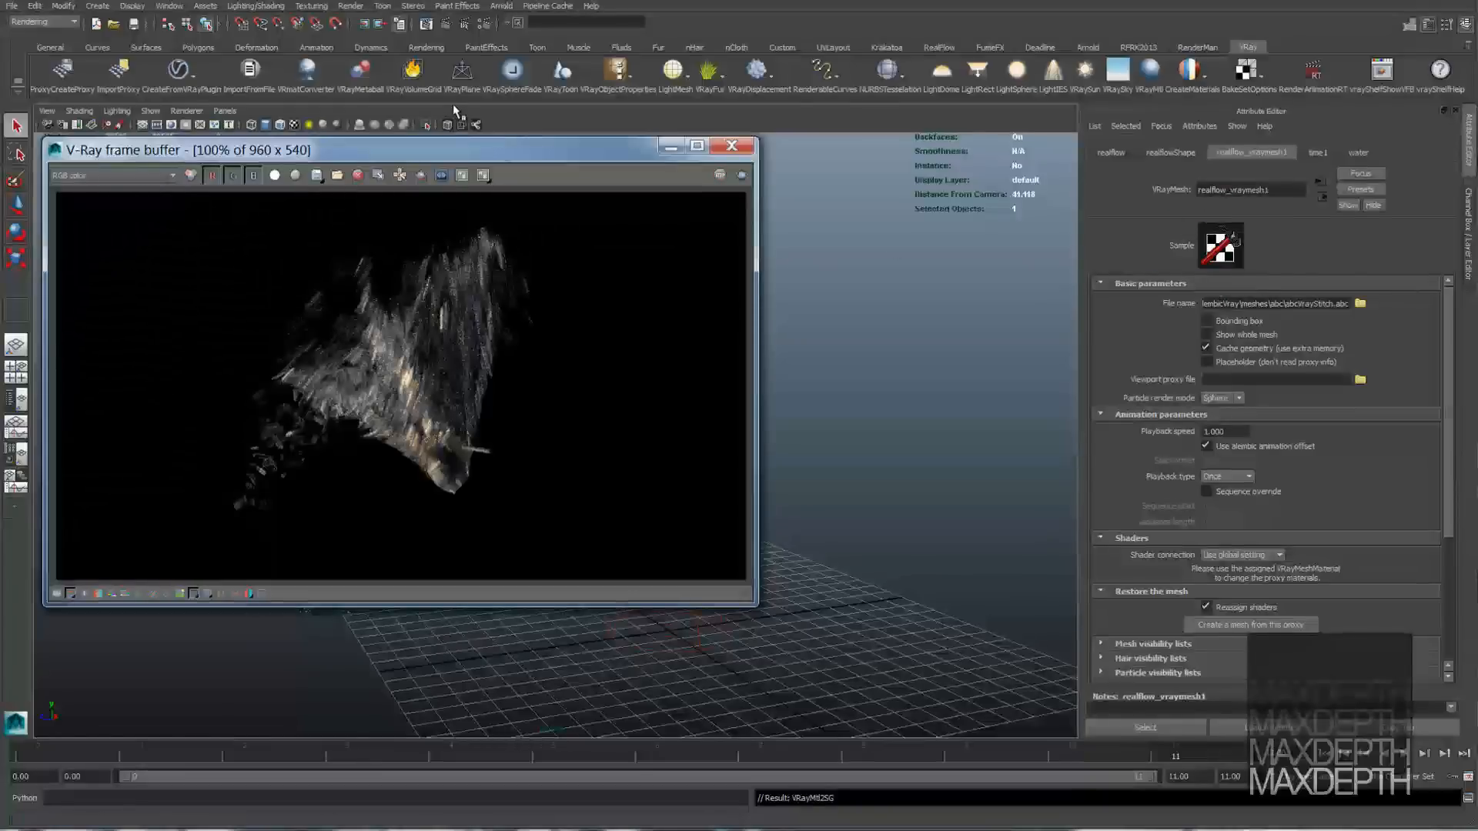
Step: Set the V-Ray camera's motion blur duration to 0.5 frames, interval center to 0 and bias to 1
{"action": "left_click", "coordinate": [483, 24]}
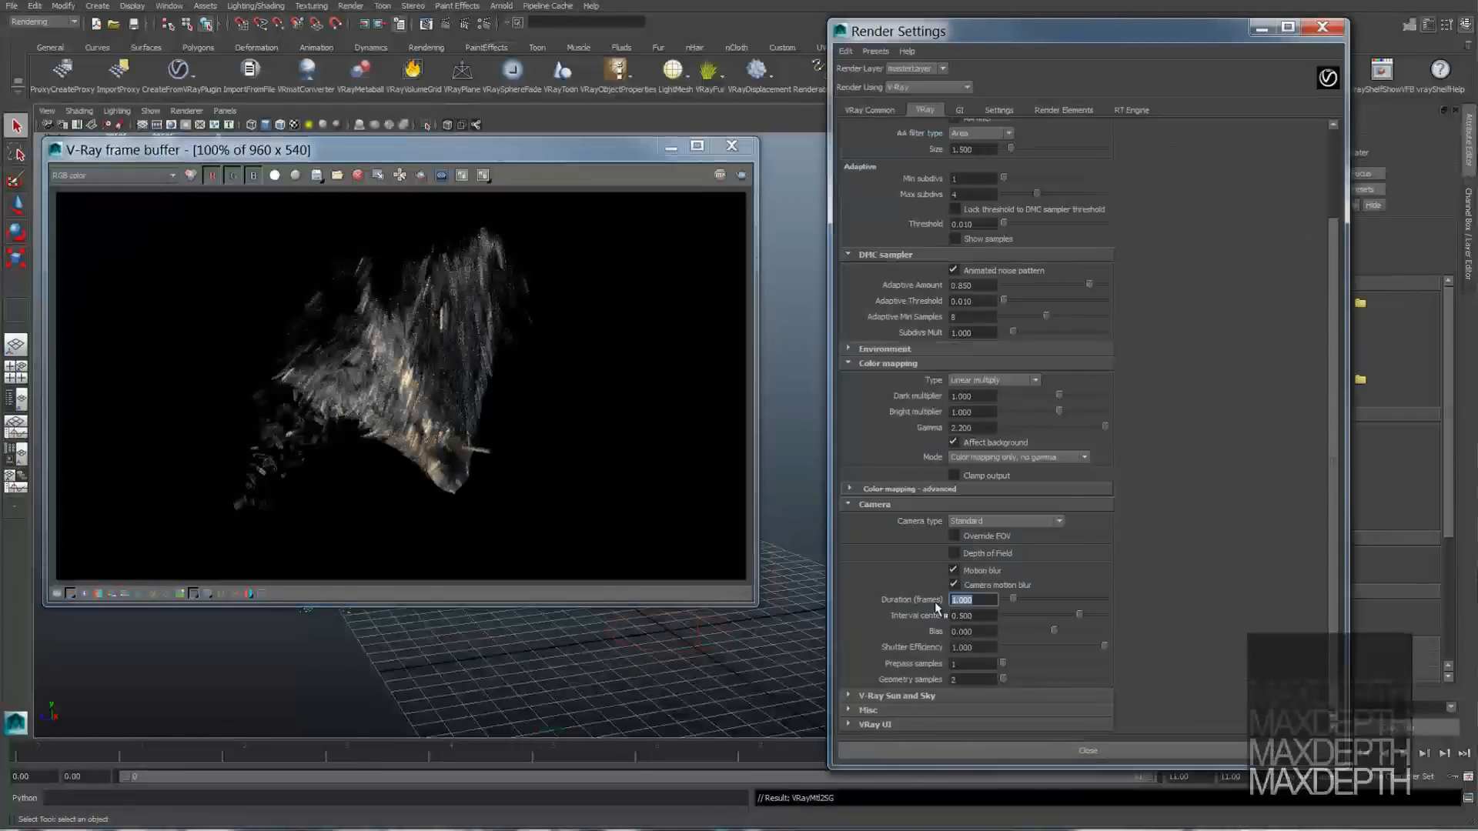
{"action": "type", "text": "0.500"}
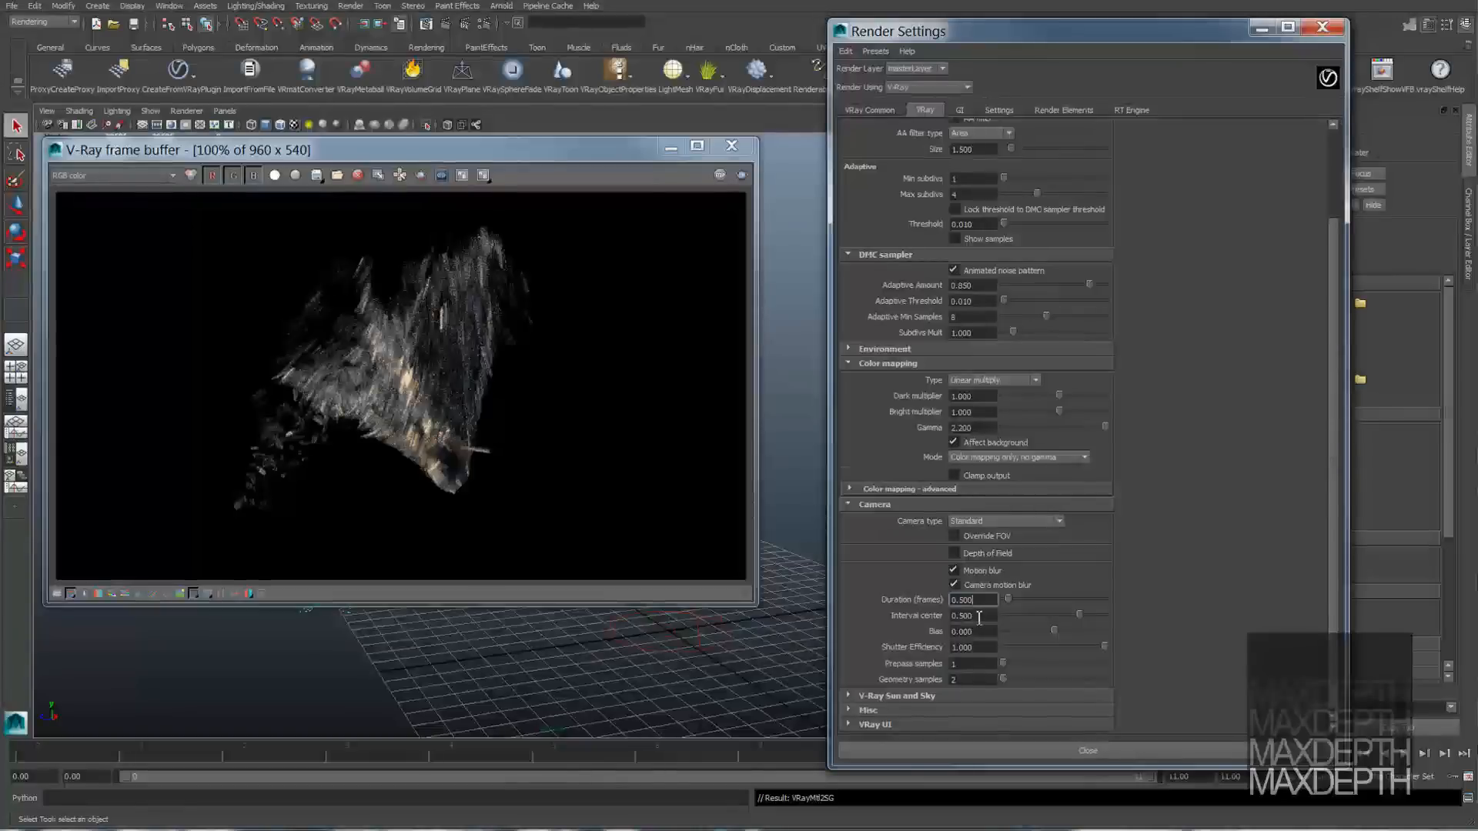
{"action": "key", "text": "Tab"}
{"action": "type", "text": "0.000"}
{"action": "key", "text": "Tab"}
{"action": "left_click", "coordinate": [329, 417]}
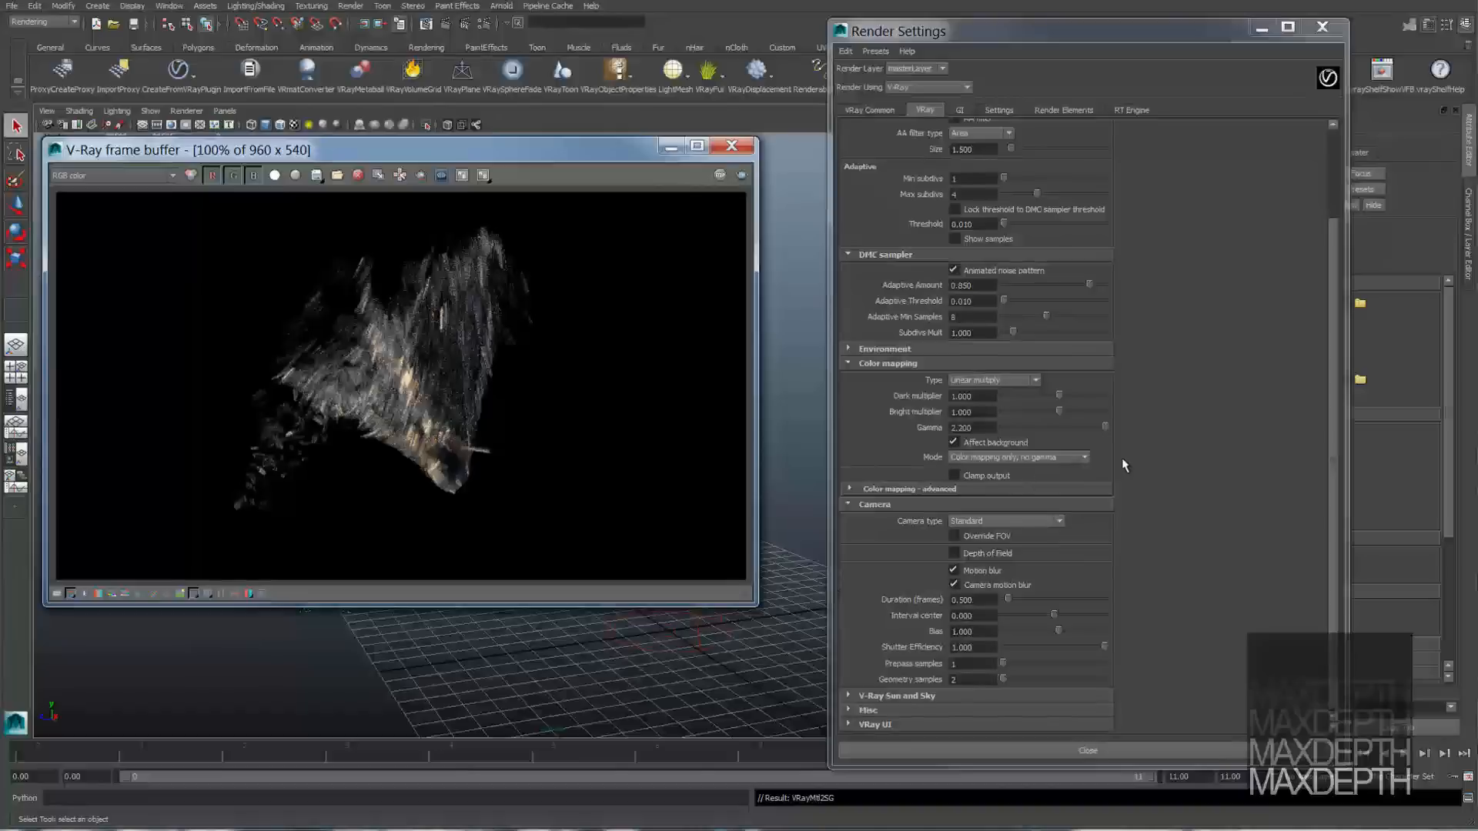
Step: Set the adaptive image sampler to min subdivs 2, max subdivs 32 and threshold 0.006
{"action": "scroll", "coordinate": [1123, 462], "scroll_direction": "up", "scroll_amount": 1}
{"action": "scroll", "coordinate": [1124, 465], "scroll_direction": "up", "scroll_amount": 1}
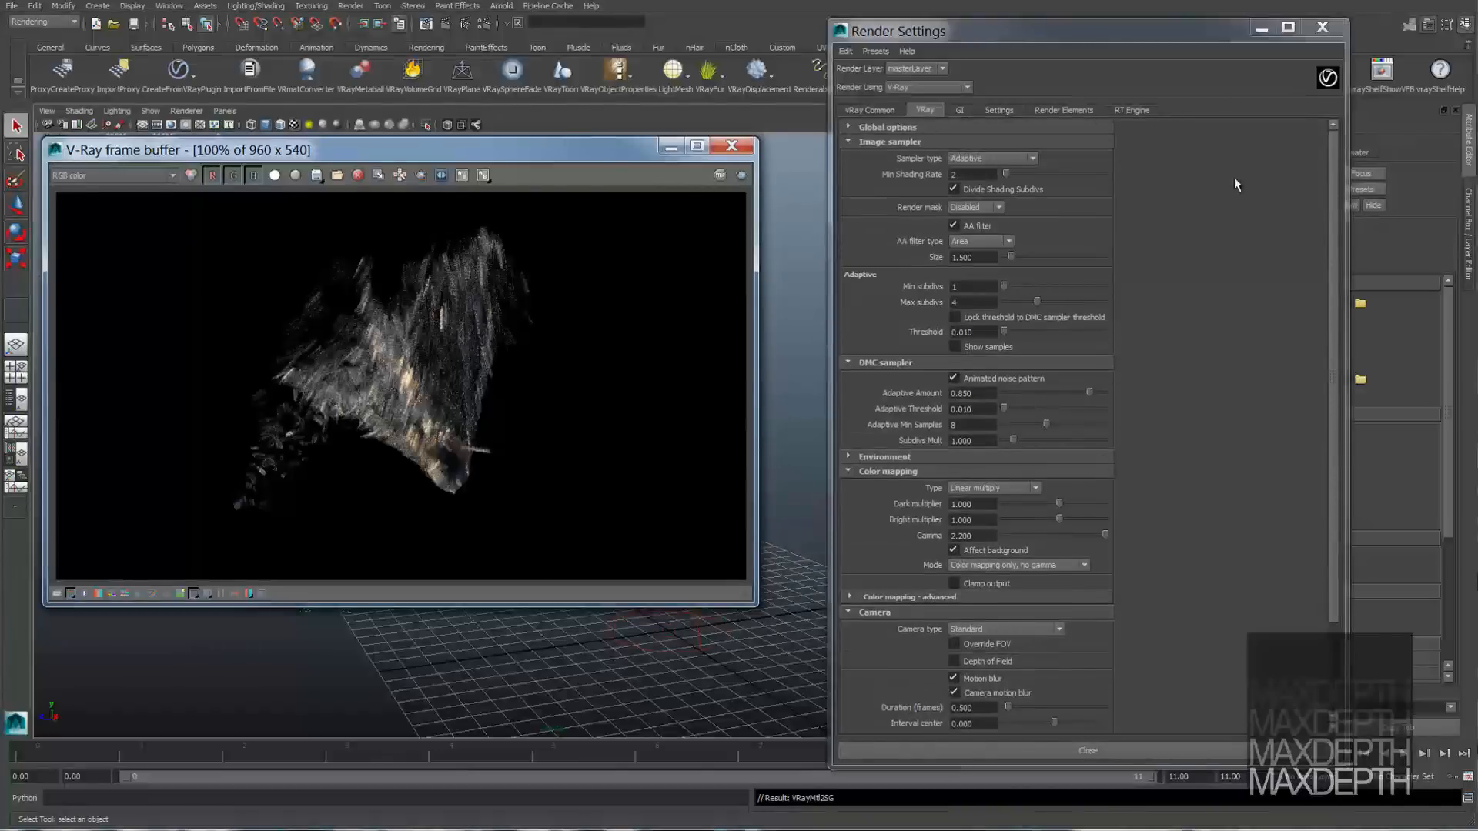
{"action": "left_click", "coordinate": [953, 287]}
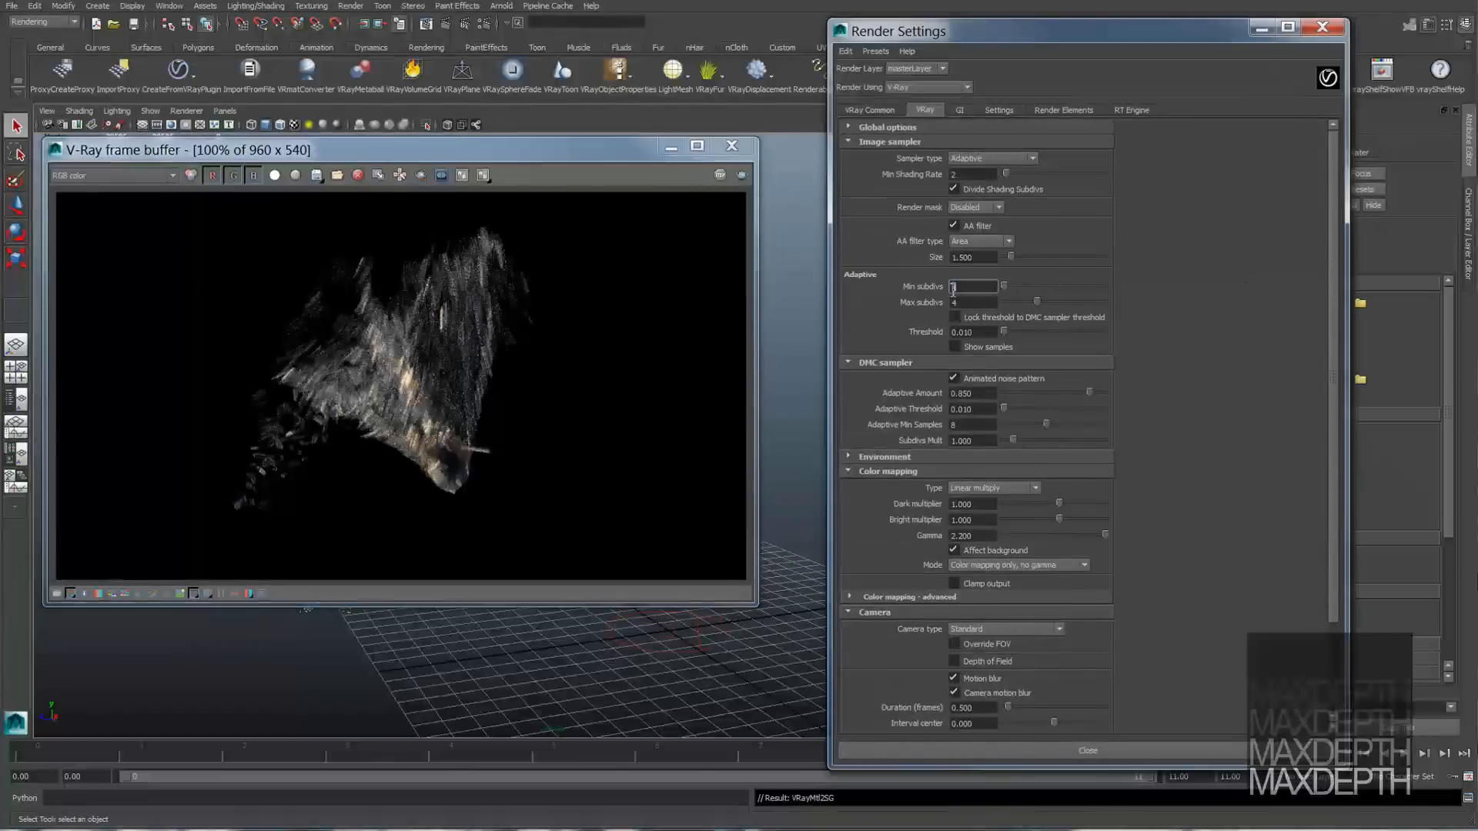
{"action": "type", "text": "2"}
{"action": "left_click", "coordinate": [953, 302]}
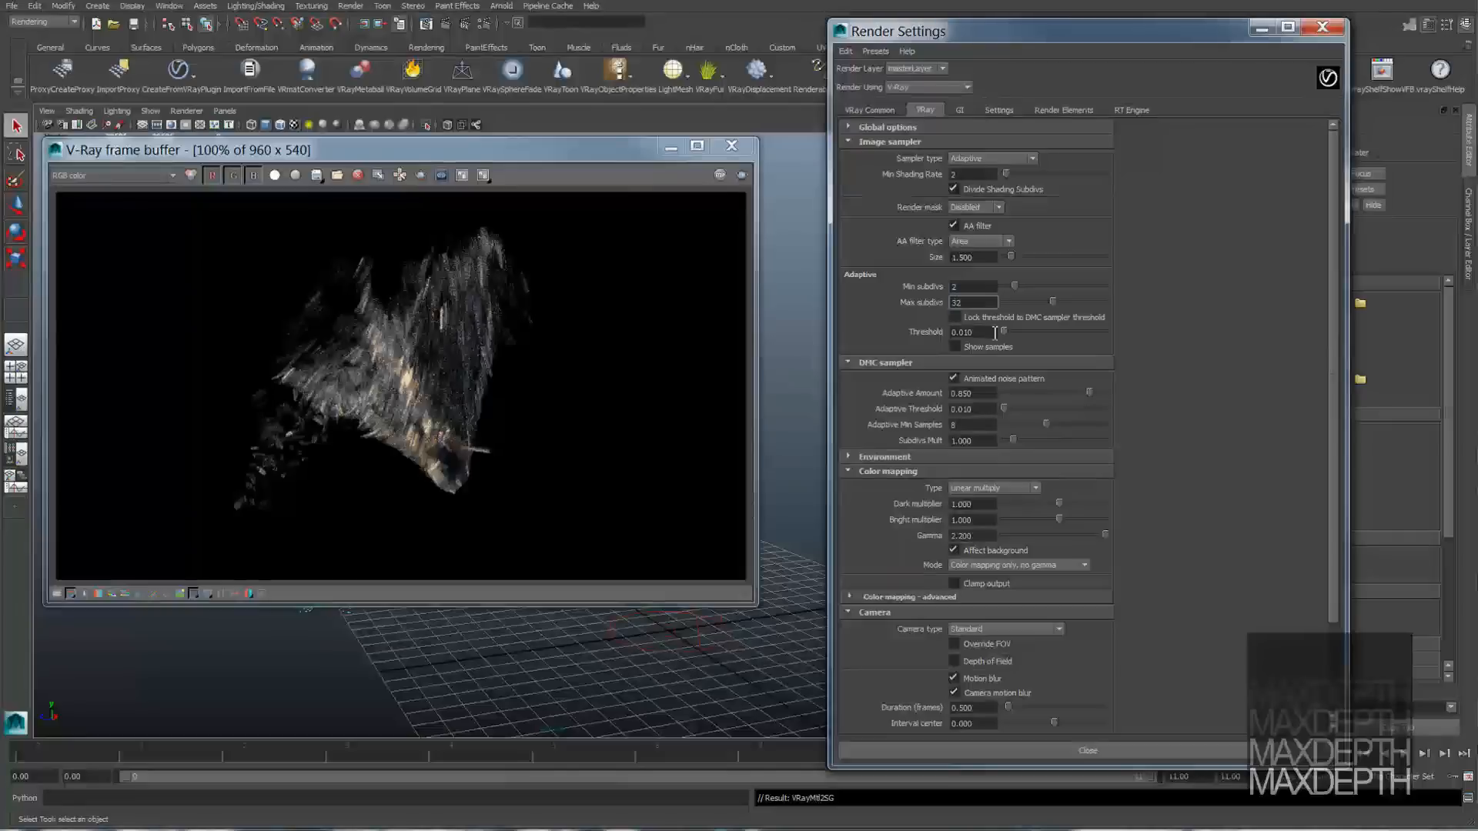
{"action": "left_click", "coordinate": [968, 332]}
{"action": "type", "text": "06"}
Step: Enable Clamp max ray intensity in the advanced global options of the V-Ray render settings
{"action": "scroll", "coordinate": [1032, 370], "scroll_direction": "down", "scroll_amount": 1}
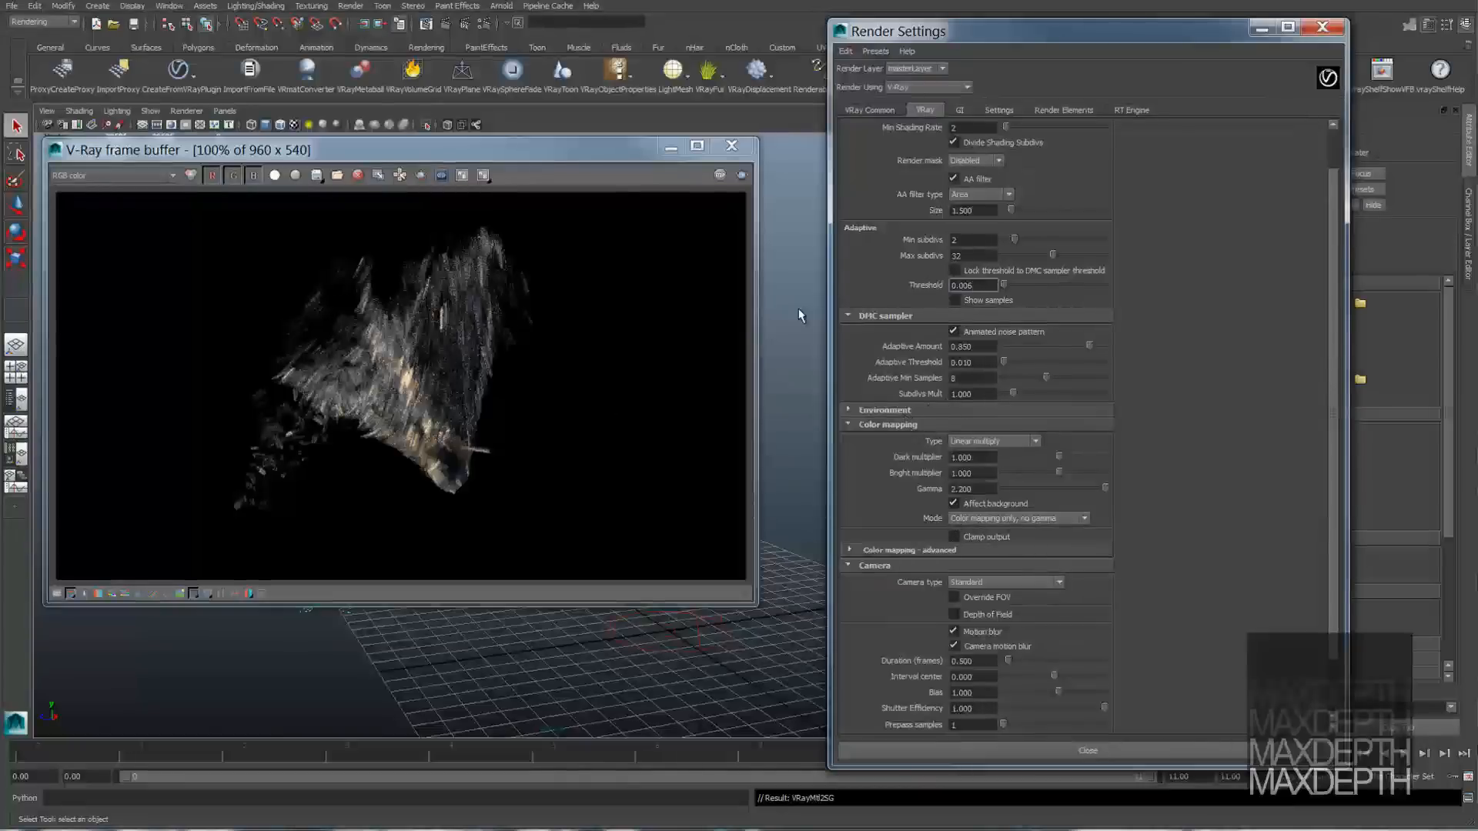
{"action": "scroll", "coordinate": [916, 585], "scroll_direction": "down", "scroll_amount": 2}
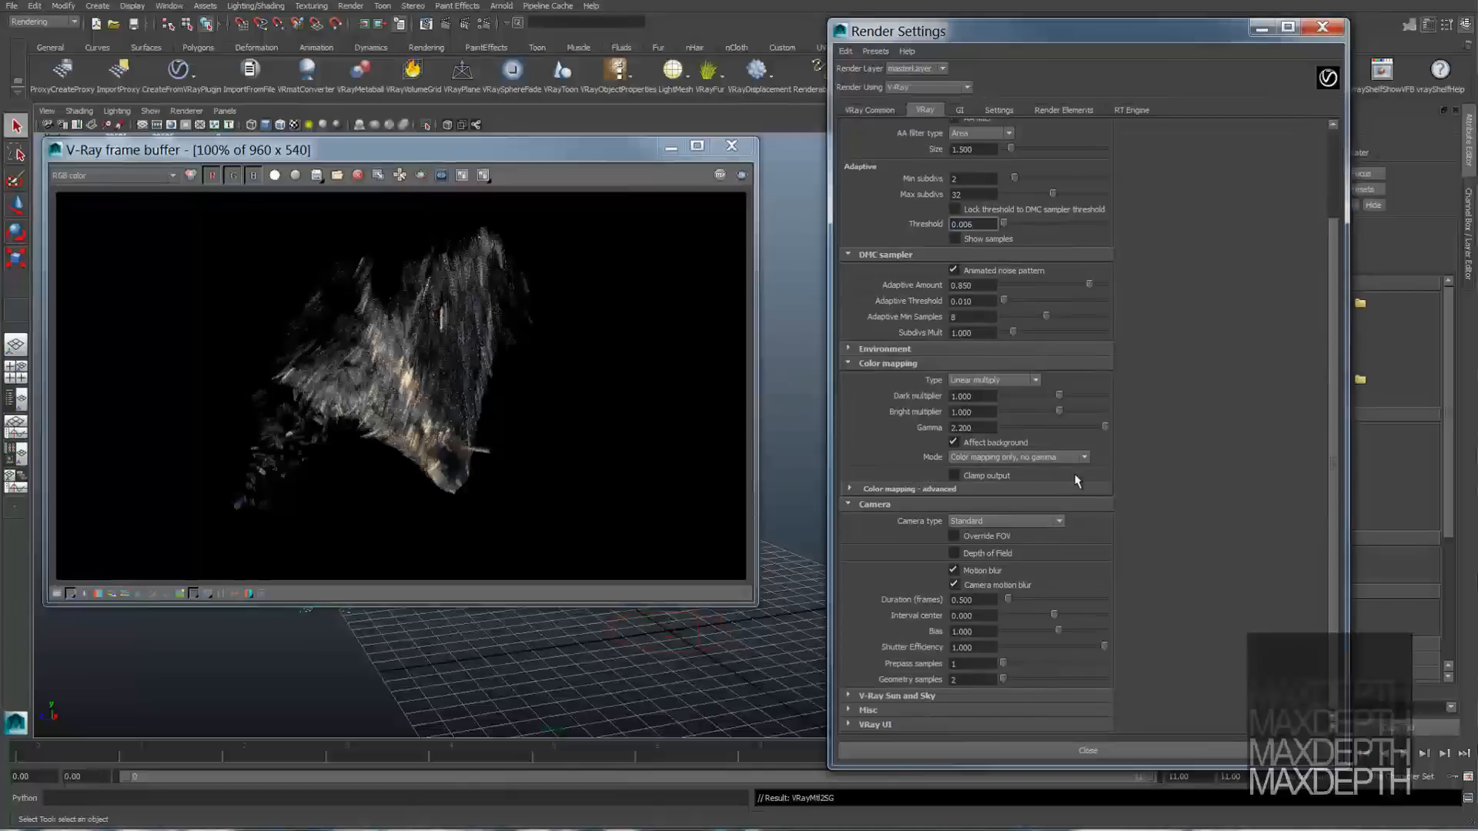
{"action": "scroll", "coordinate": [1076, 481], "scroll_direction": "up", "scroll_amount": 4}
{"action": "left_click", "coordinate": [851, 127]}
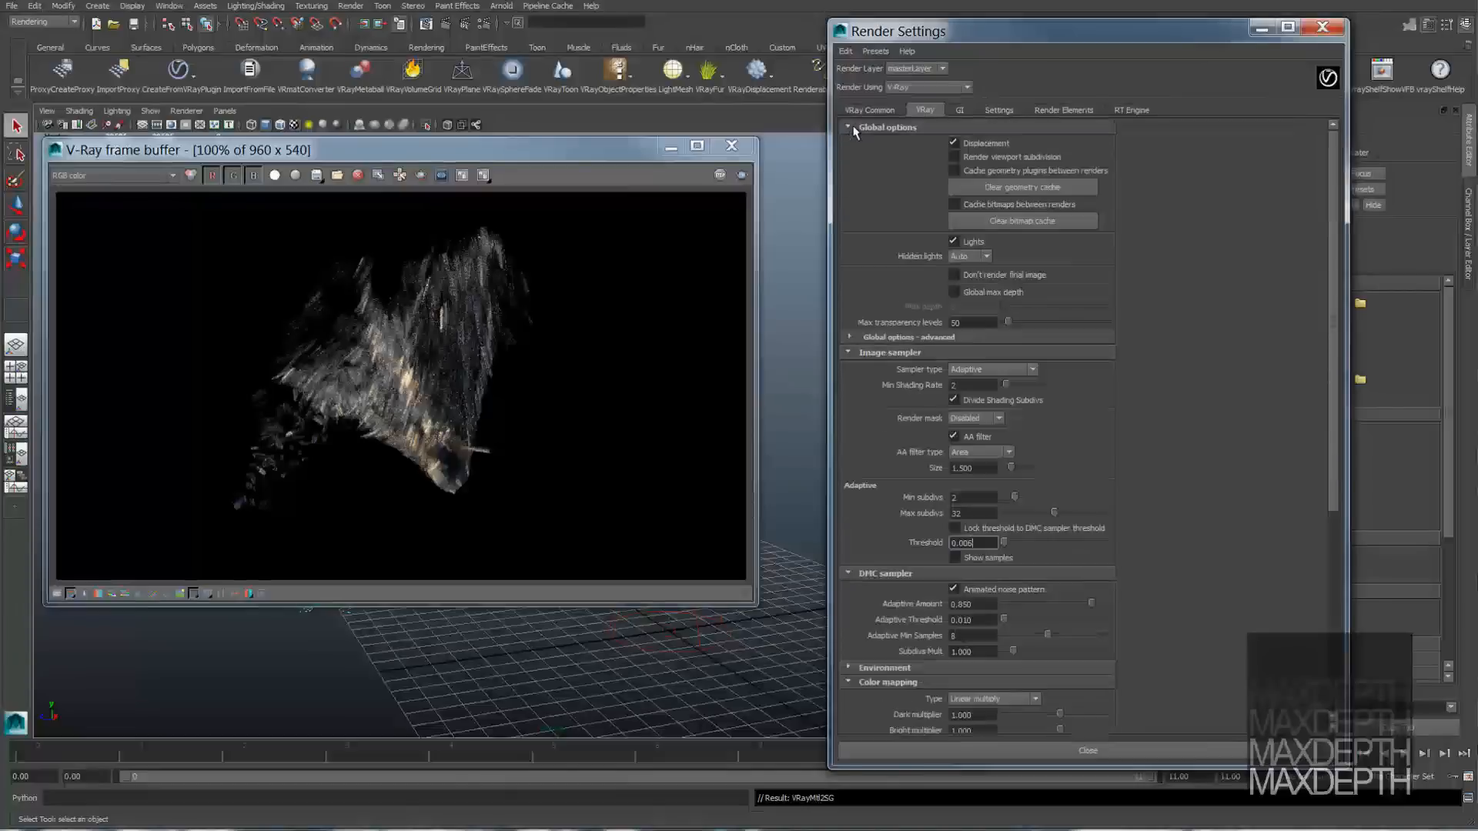
{"action": "left_click", "coordinate": [891, 336]}
{"action": "scroll", "coordinate": [1120, 355], "scroll_direction": "down", "scroll_amount": 6}
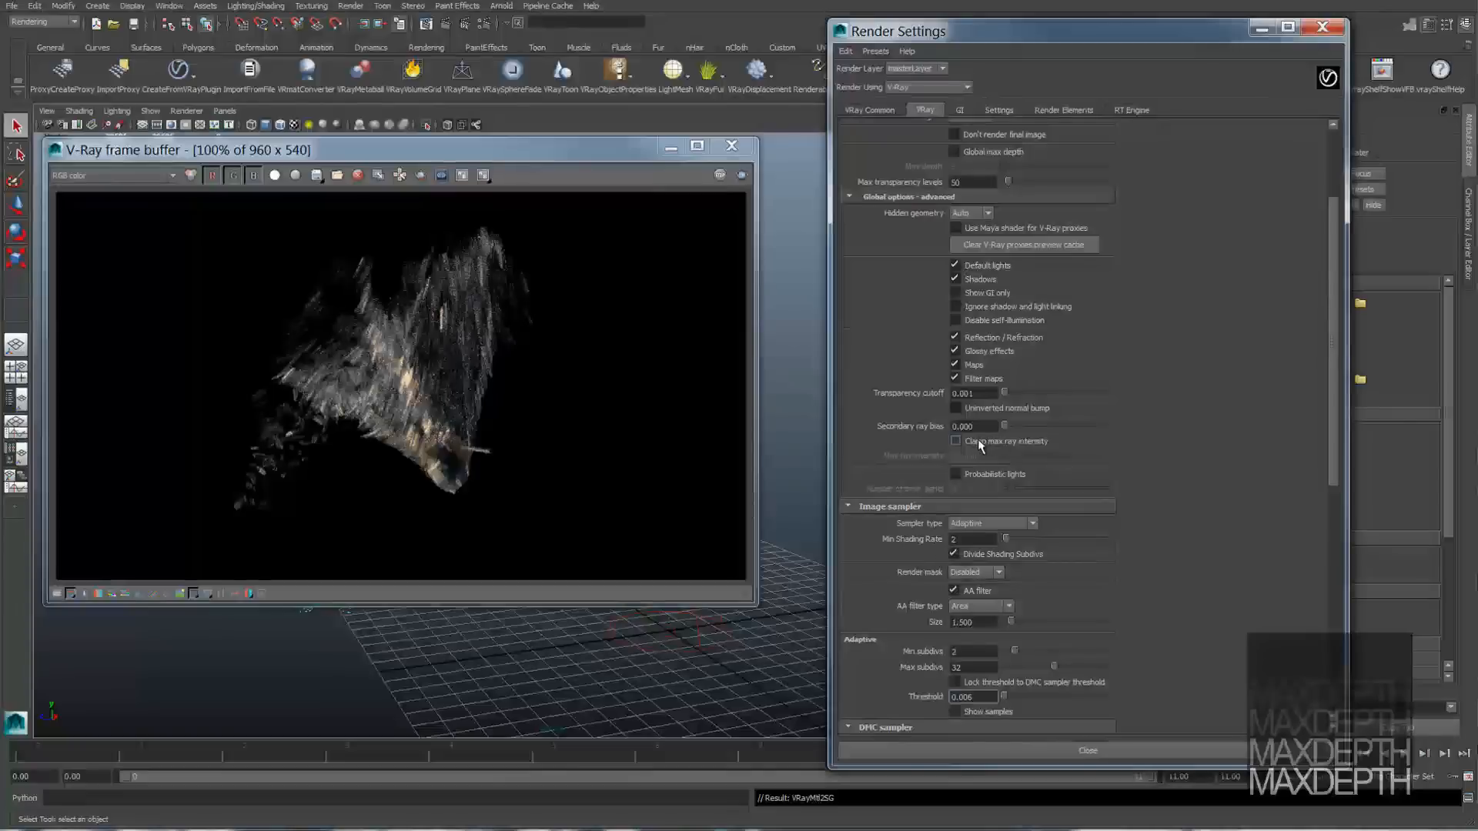
{"action": "left_click", "coordinate": [1001, 443]}
{"action": "scroll", "coordinate": [1146, 441], "scroll_direction": "up", "scroll_amount": 3}
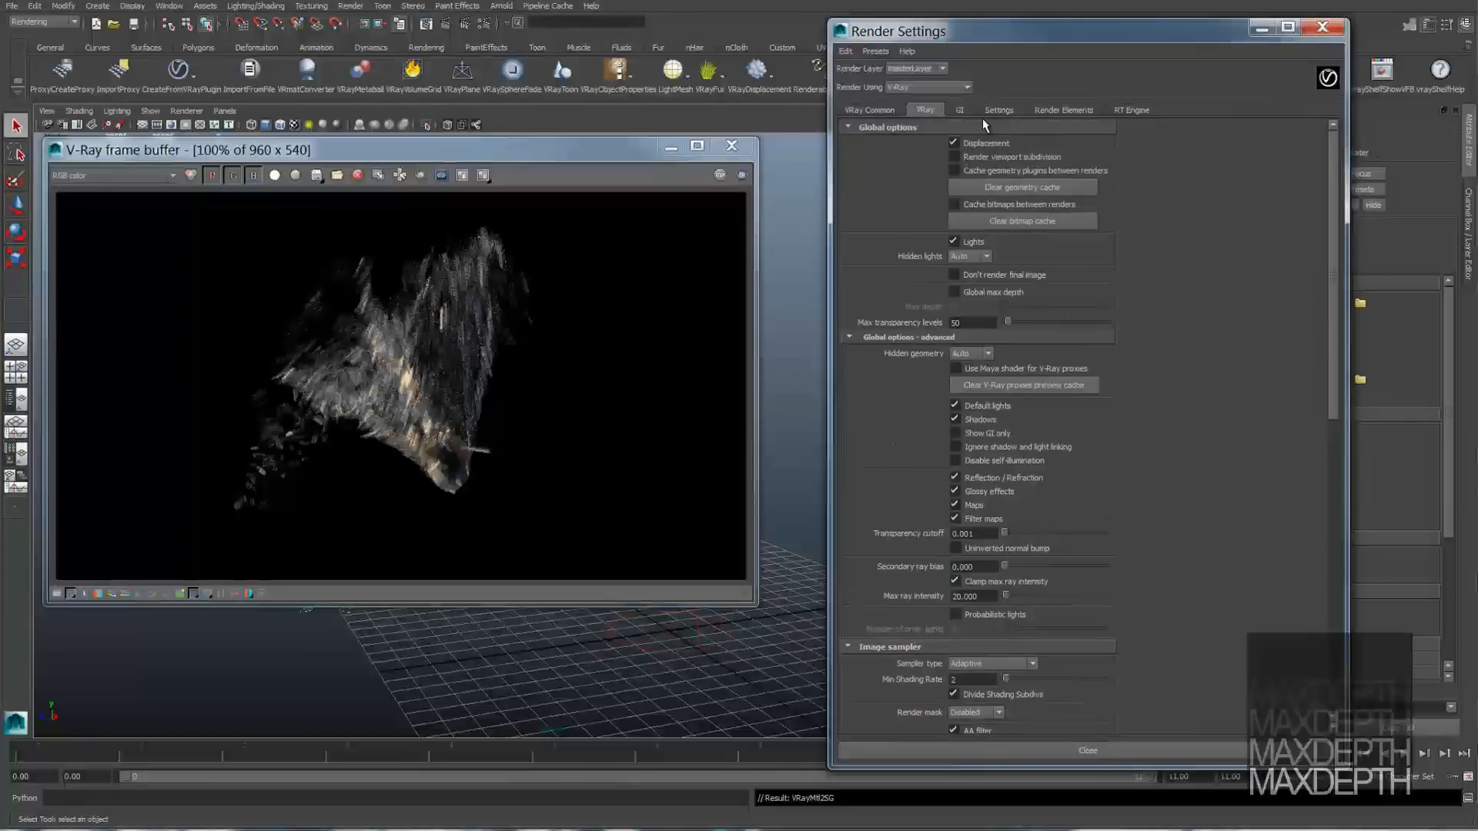
Step: Review the added render elements and the V-Ray global options, leaving the global options collapsed
{"action": "left_click", "coordinate": [1064, 110]}
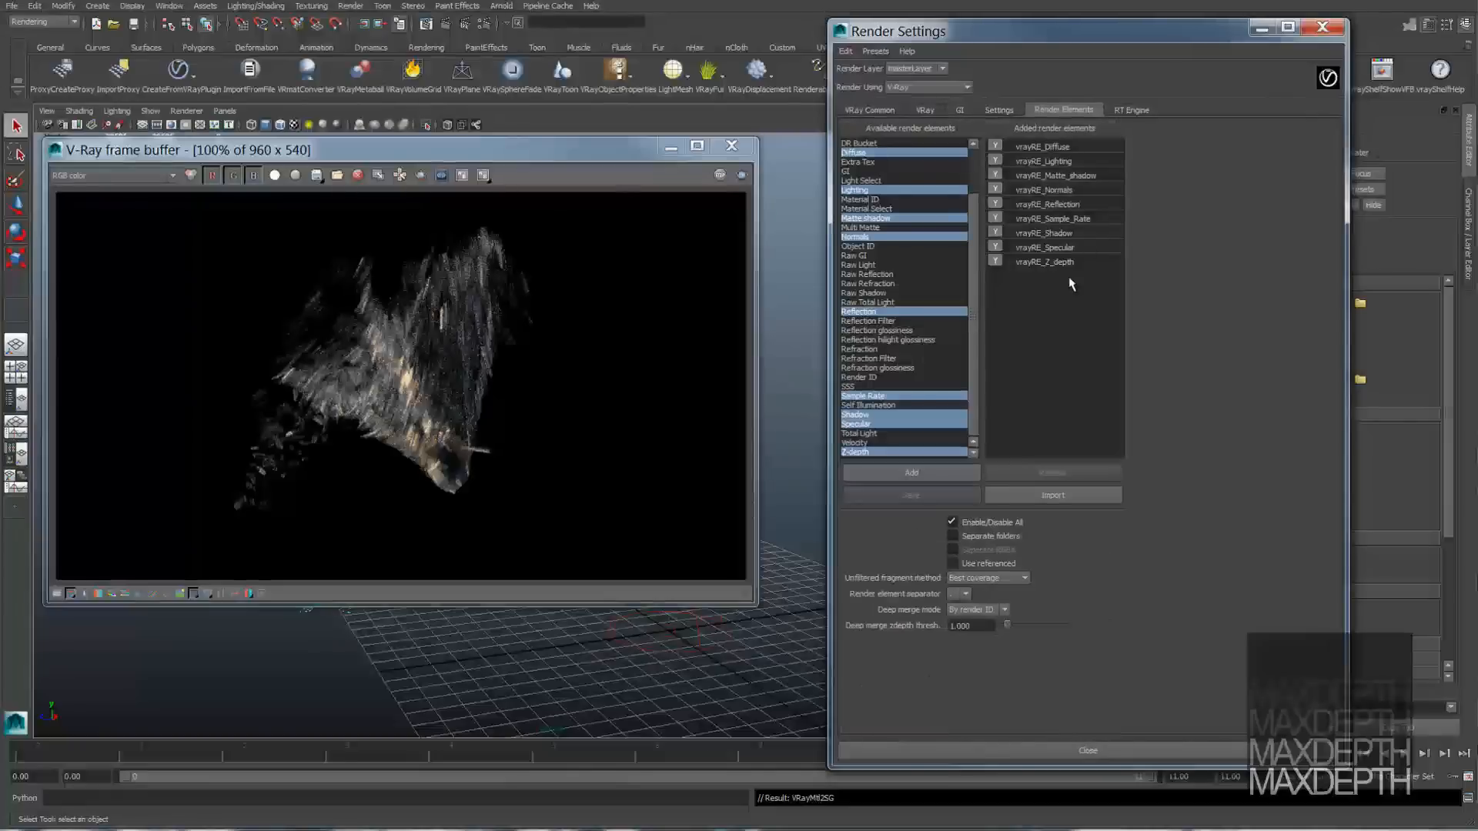
{"action": "left_click", "coordinate": [1001, 111]}
{"action": "left_click", "coordinate": [927, 110]}
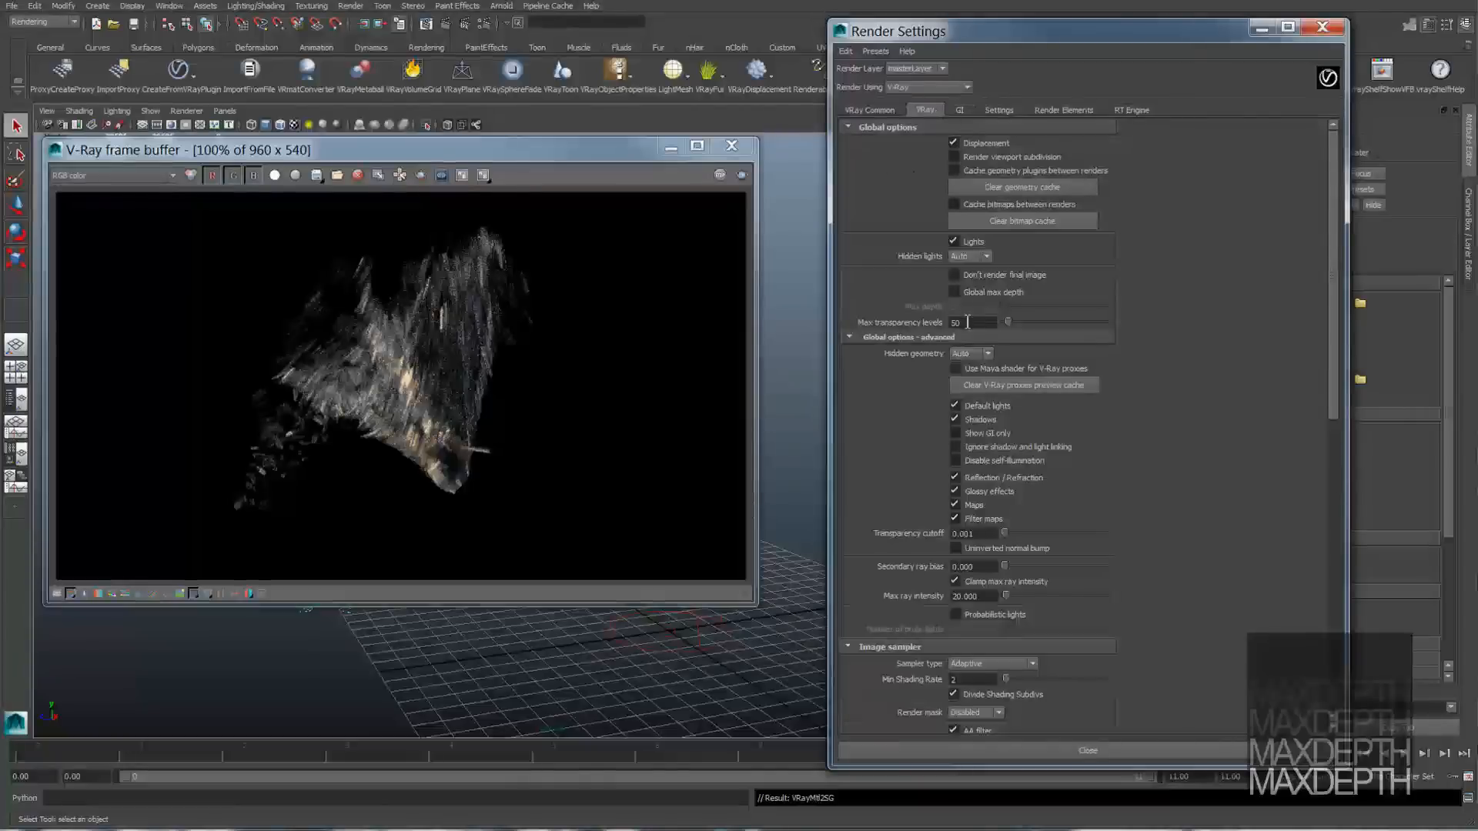
{"action": "left_click", "coordinate": [848, 128]}
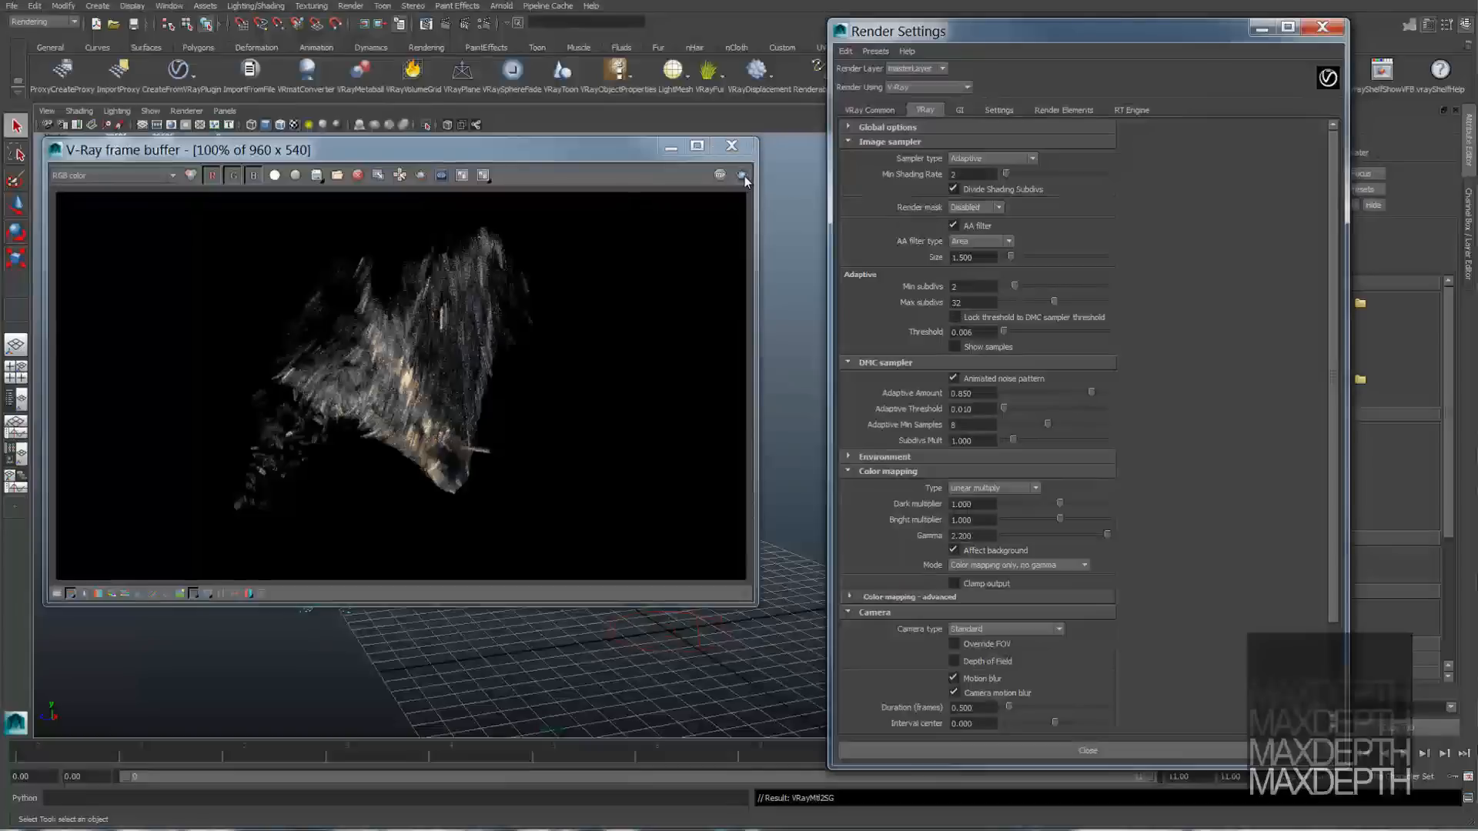
{"action": "left_click", "coordinate": [850, 127]}
{"action": "left_click", "coordinate": [850, 127]}
Step: Re-render the current frame and inspect its sampleRate element up close in the frame buffer
{"action": "left_click", "coordinate": [742, 175]}
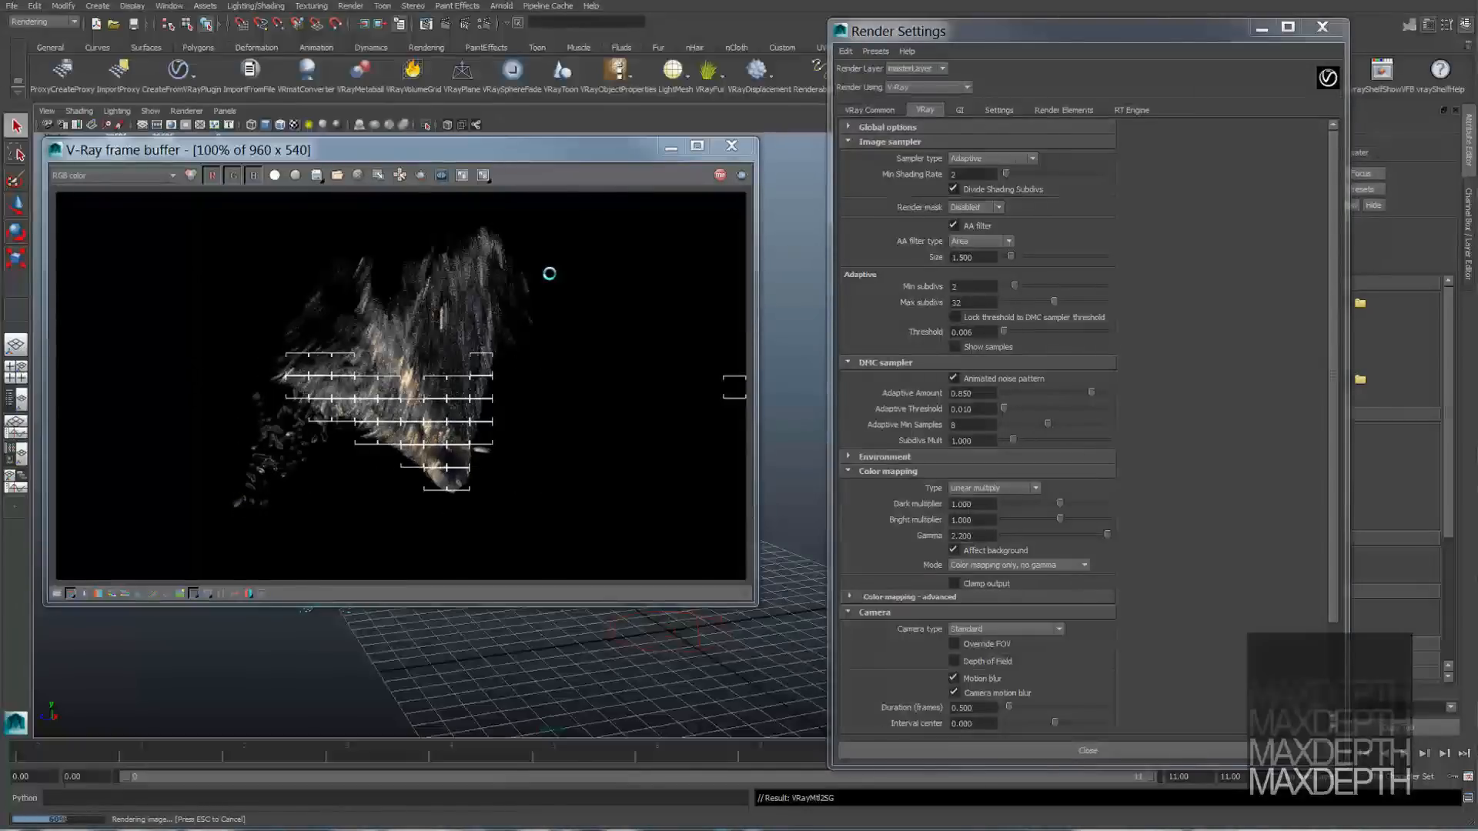
{"action": "left_click", "coordinate": [399, 175]}
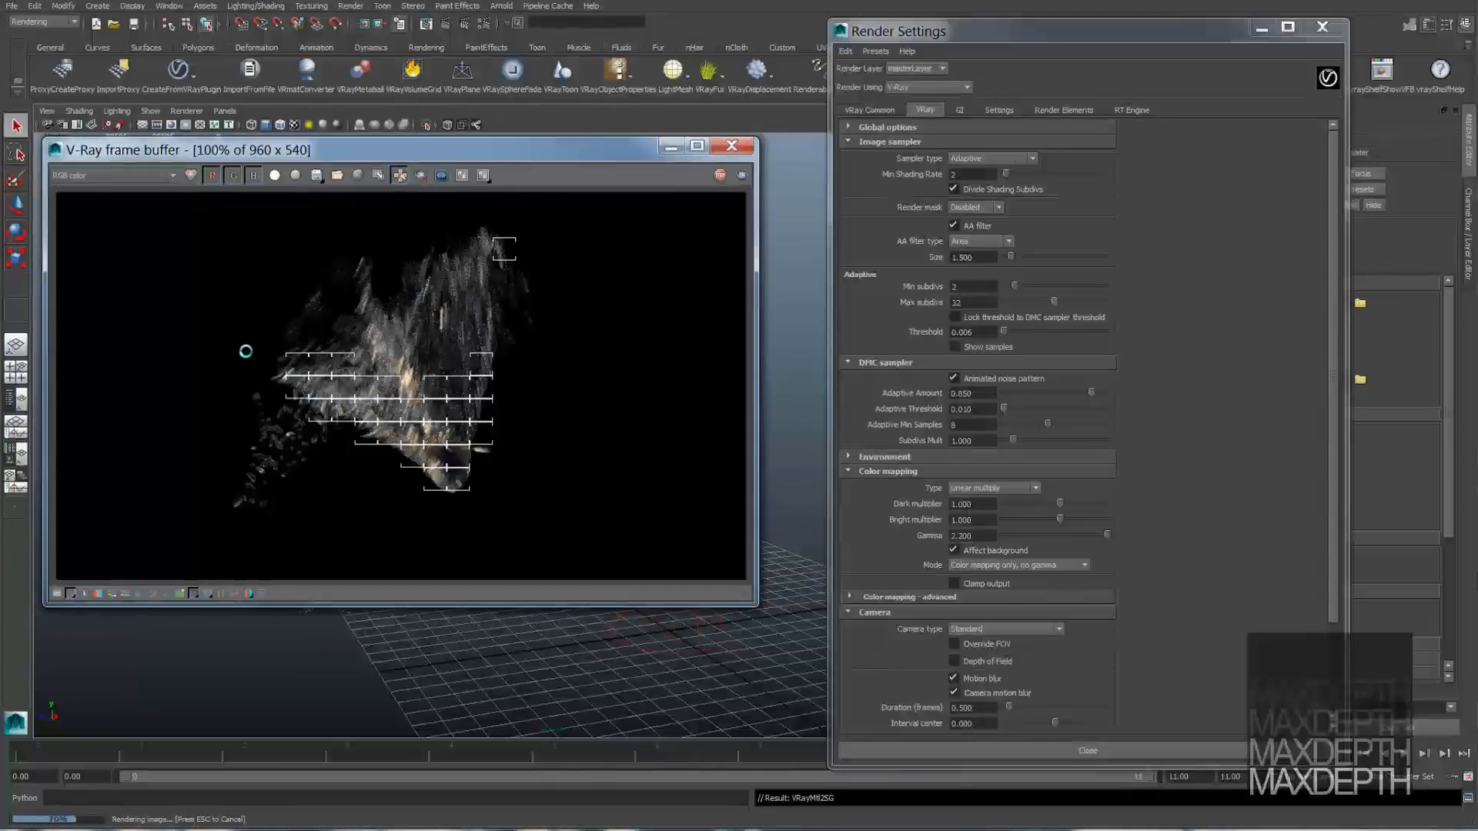
{"action": "left_click", "coordinate": [127, 175]}
{"action": "left_click", "coordinate": [113, 255]}
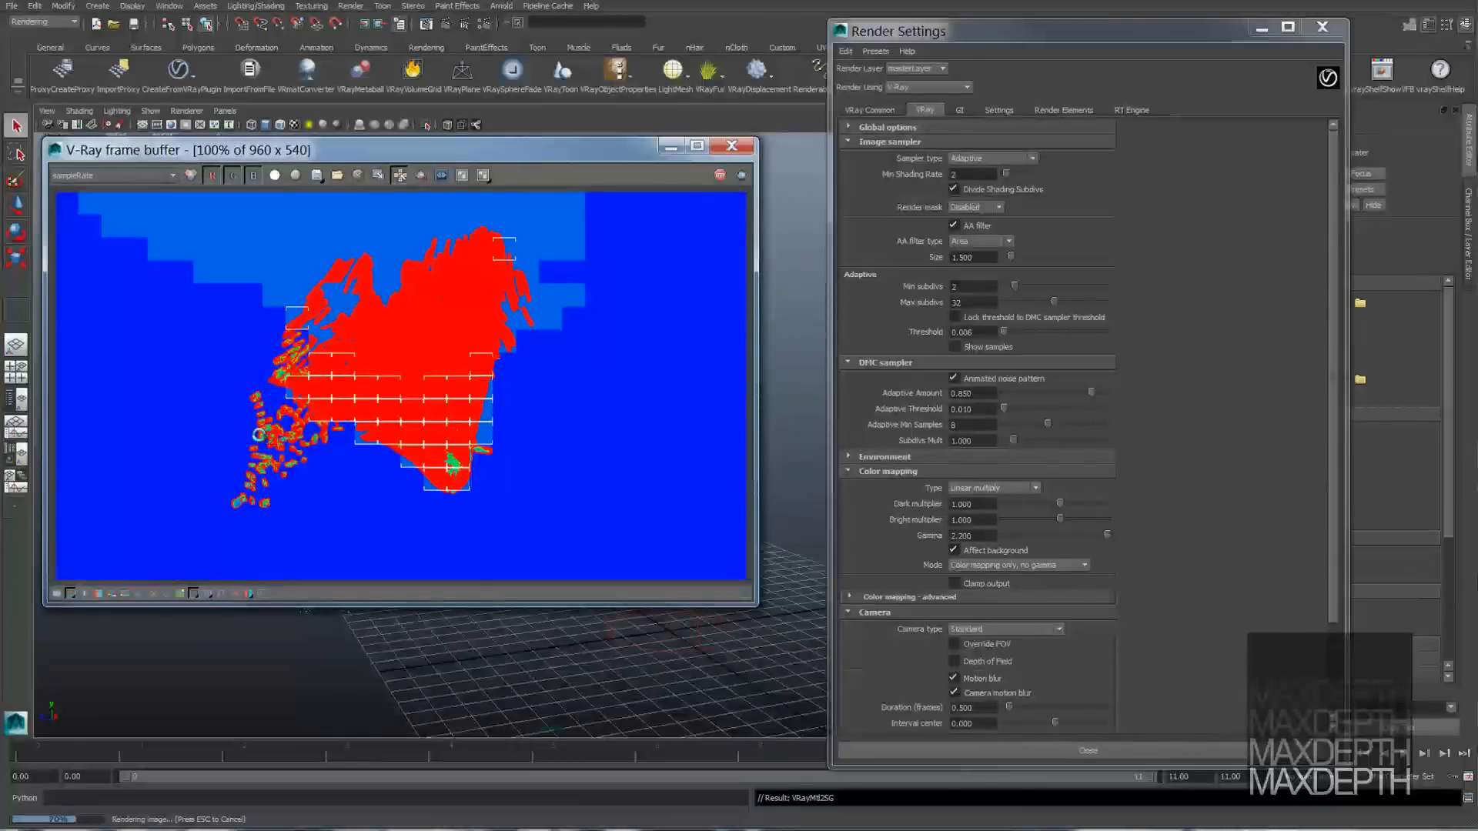
{"action": "scroll", "coordinate": [269, 433], "scroll_direction": "up", "scroll_amount": 2}
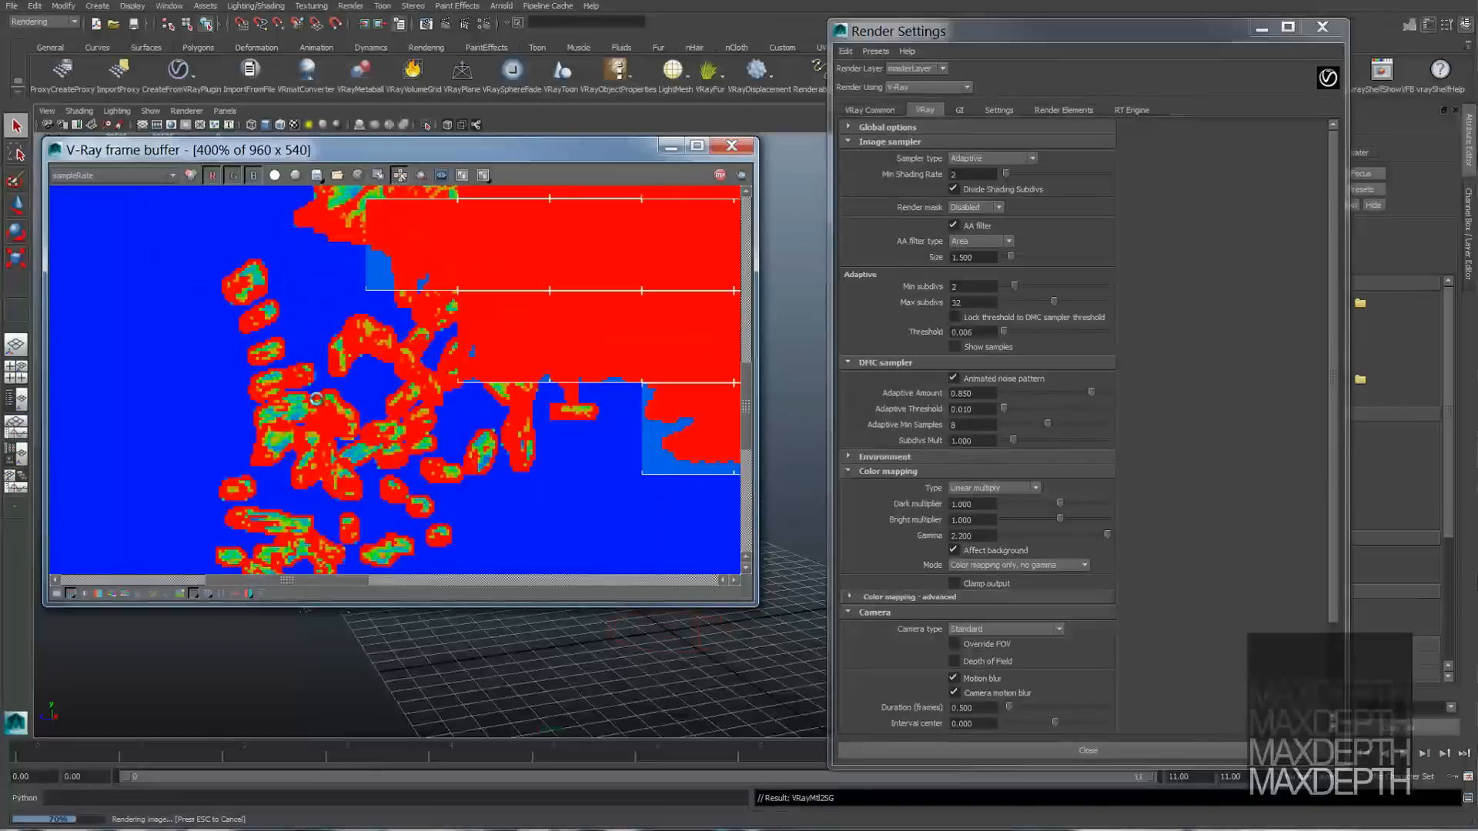
{"action": "scroll", "coordinate": [331, 206], "scroll_direction": "down", "scroll_amount": 1}
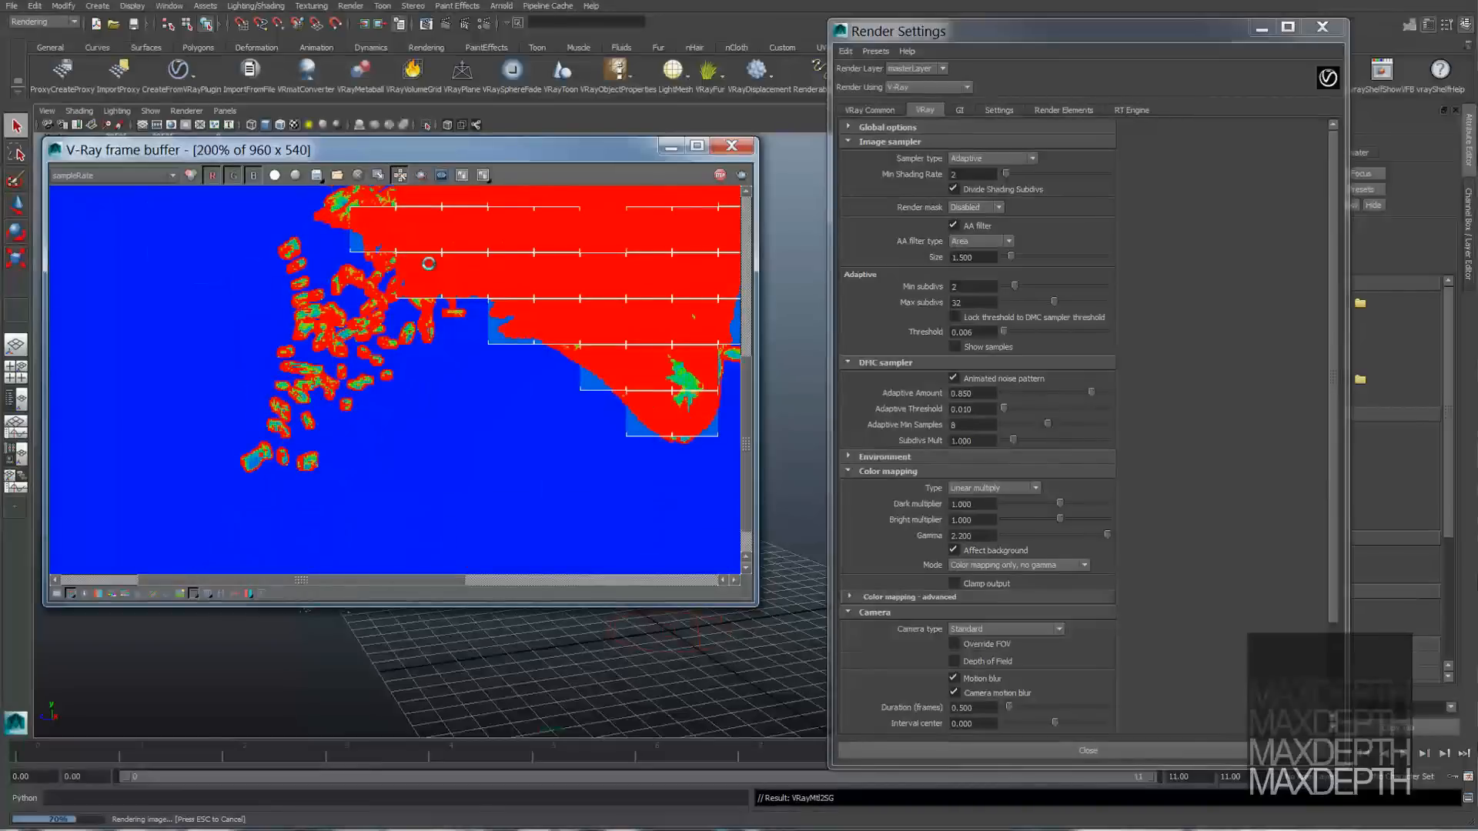
{"action": "scroll", "coordinate": [428, 263], "scroll_direction": "down", "scroll_amount": 1}
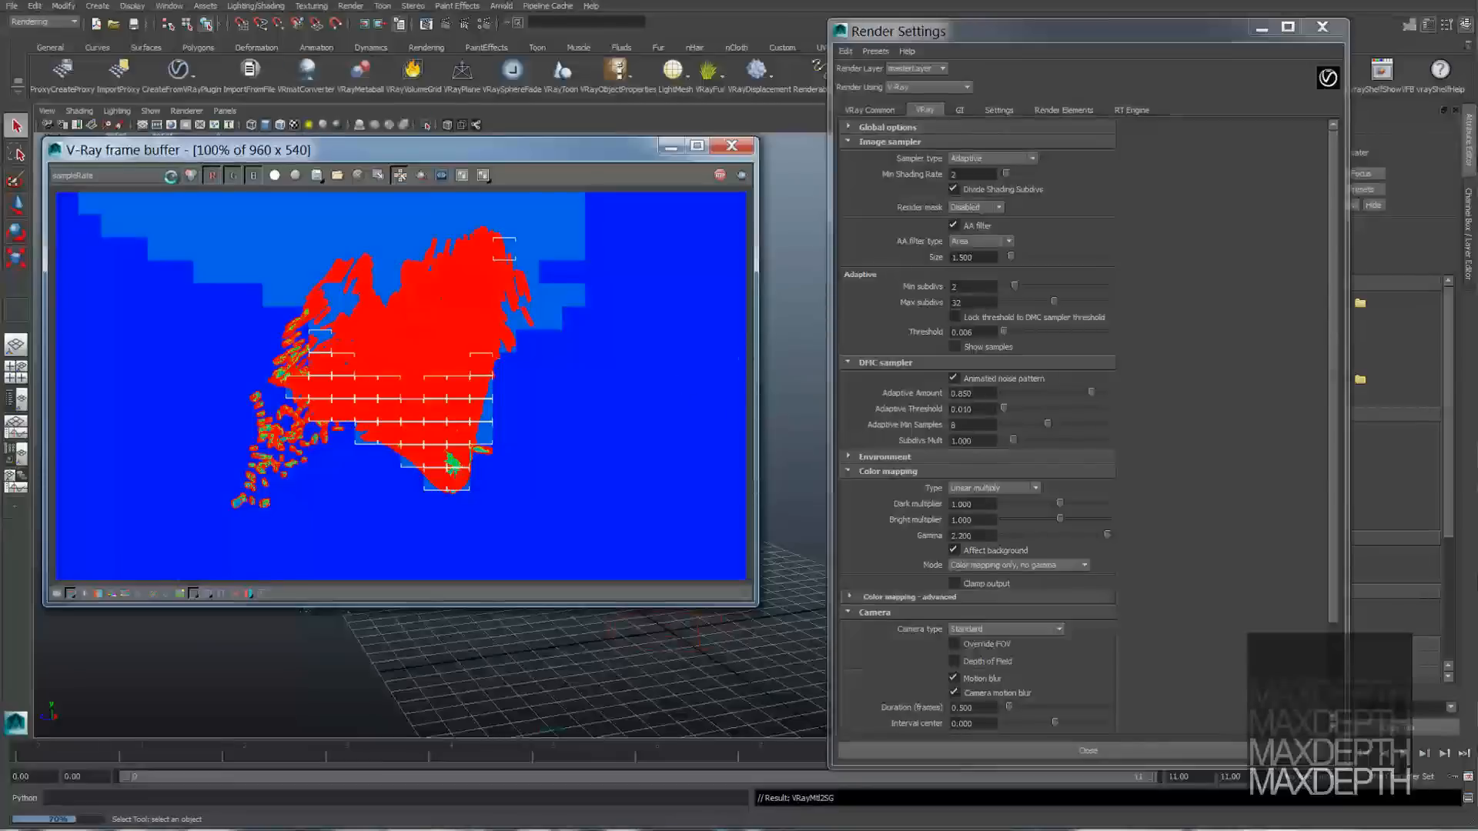
Step: Return the frame buffer to the RGB color channel and view the motion-blurred splash render
{"action": "left_click", "coordinate": [170, 175]}
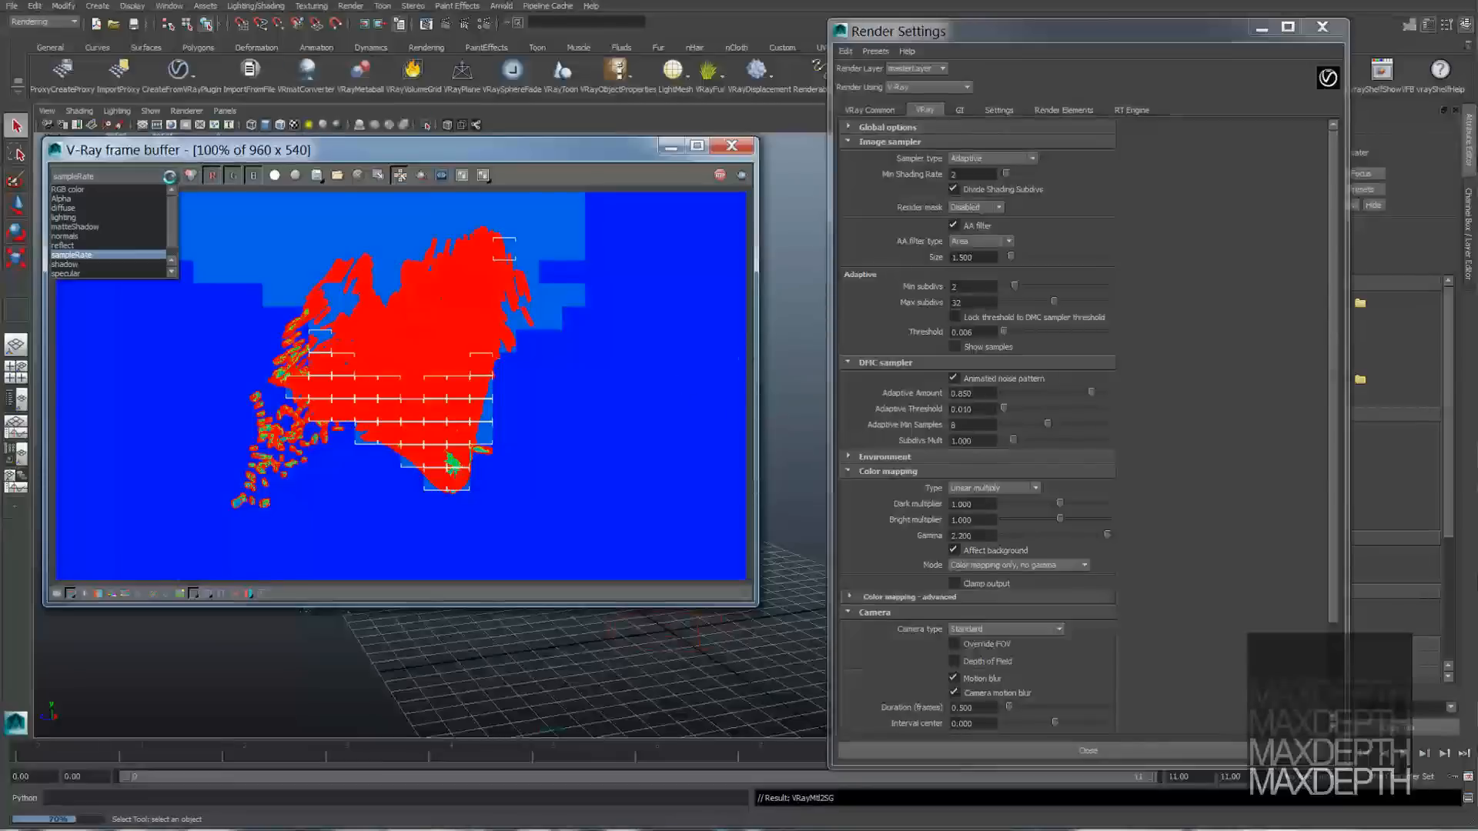
{"action": "left_click", "coordinate": [120, 240]}
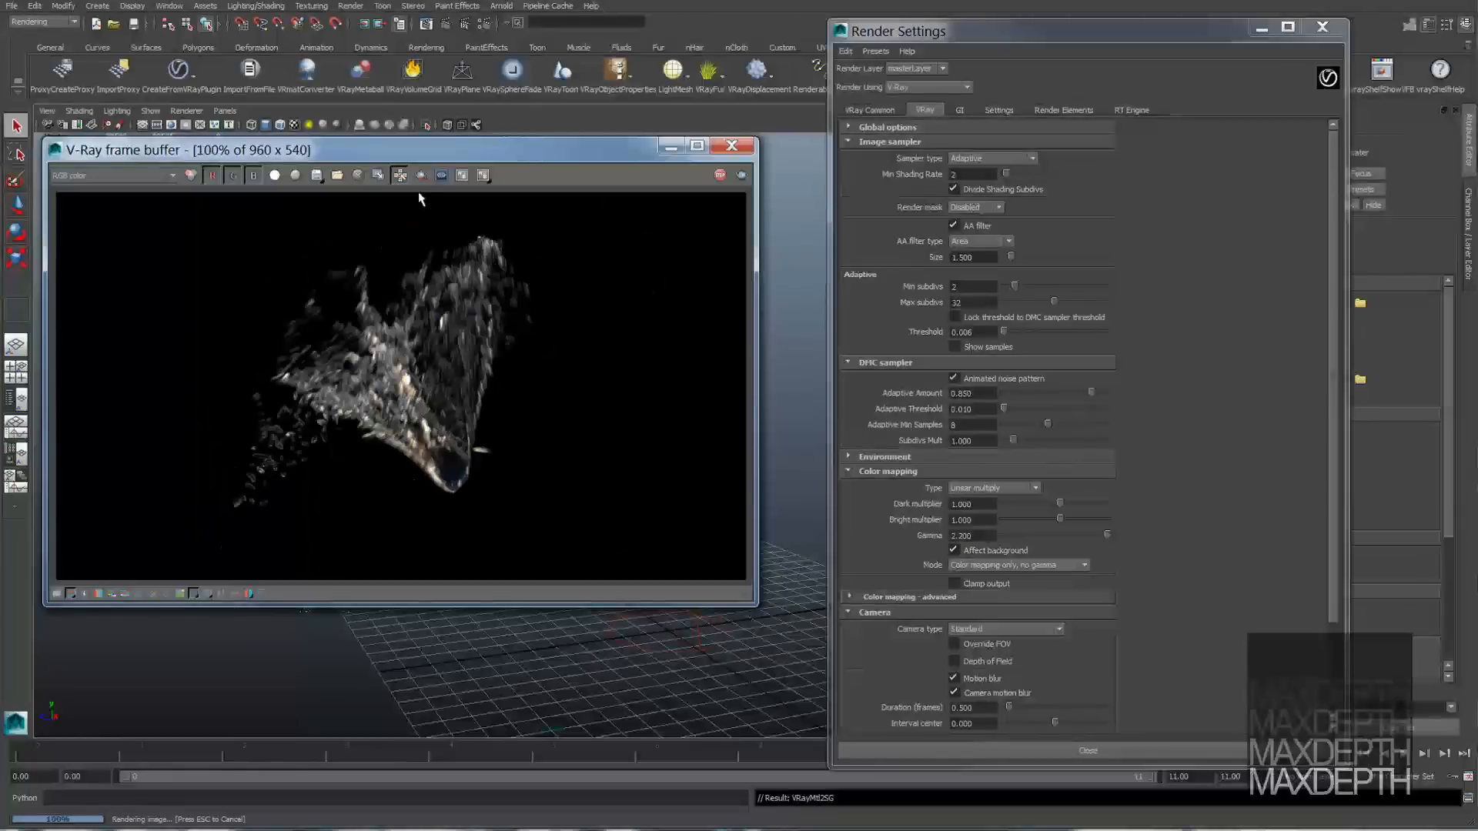
{"action": "left_click_drag", "start_coordinate": [419, 156], "coordinate": [460, 140]}
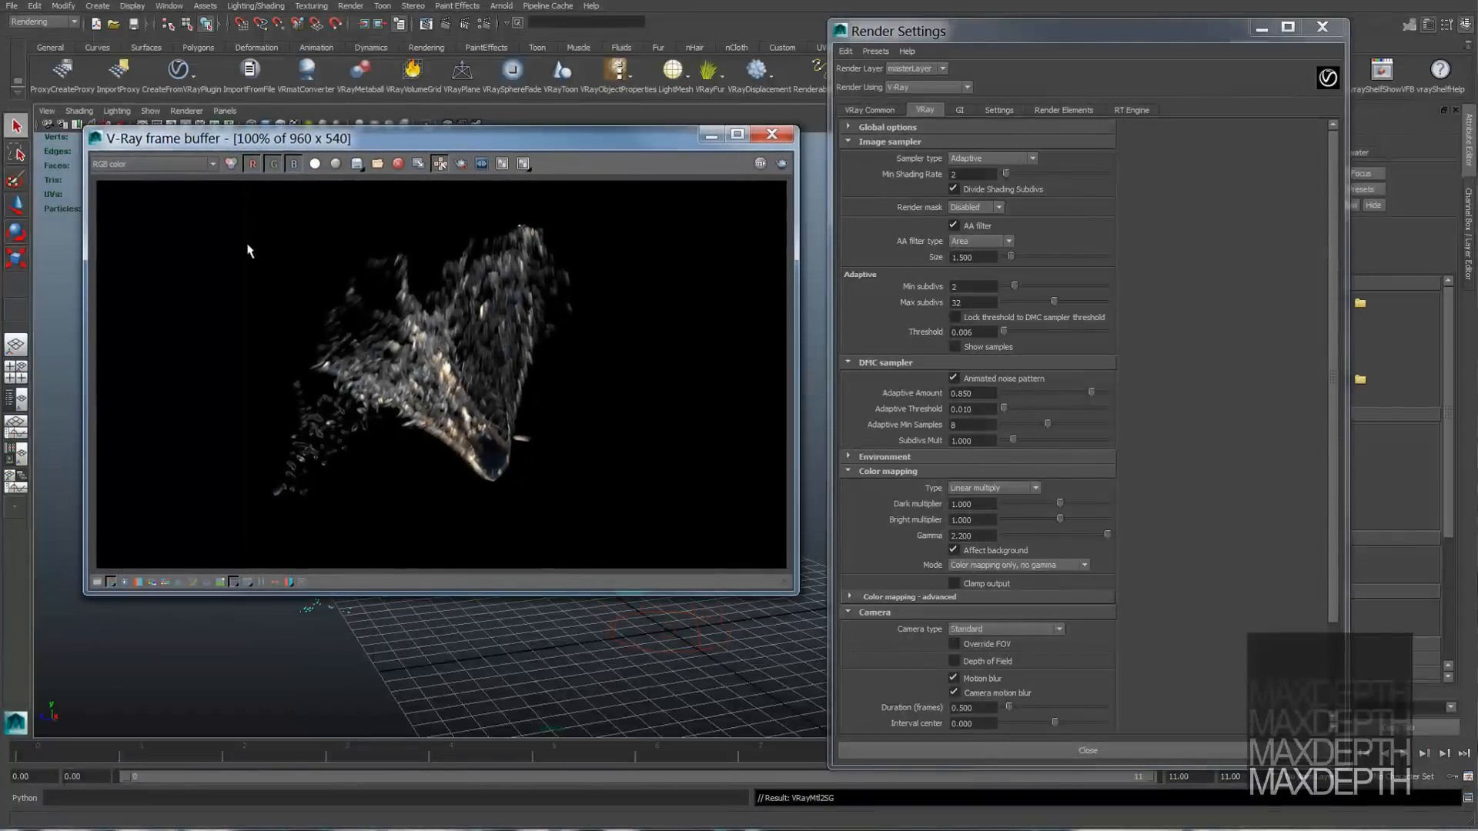
Step: Open the Render View beside the V-Ray frame buffer and compare its splash image and render information with the motion-blurred render
{"action": "left_click", "coordinate": [427, 27]}
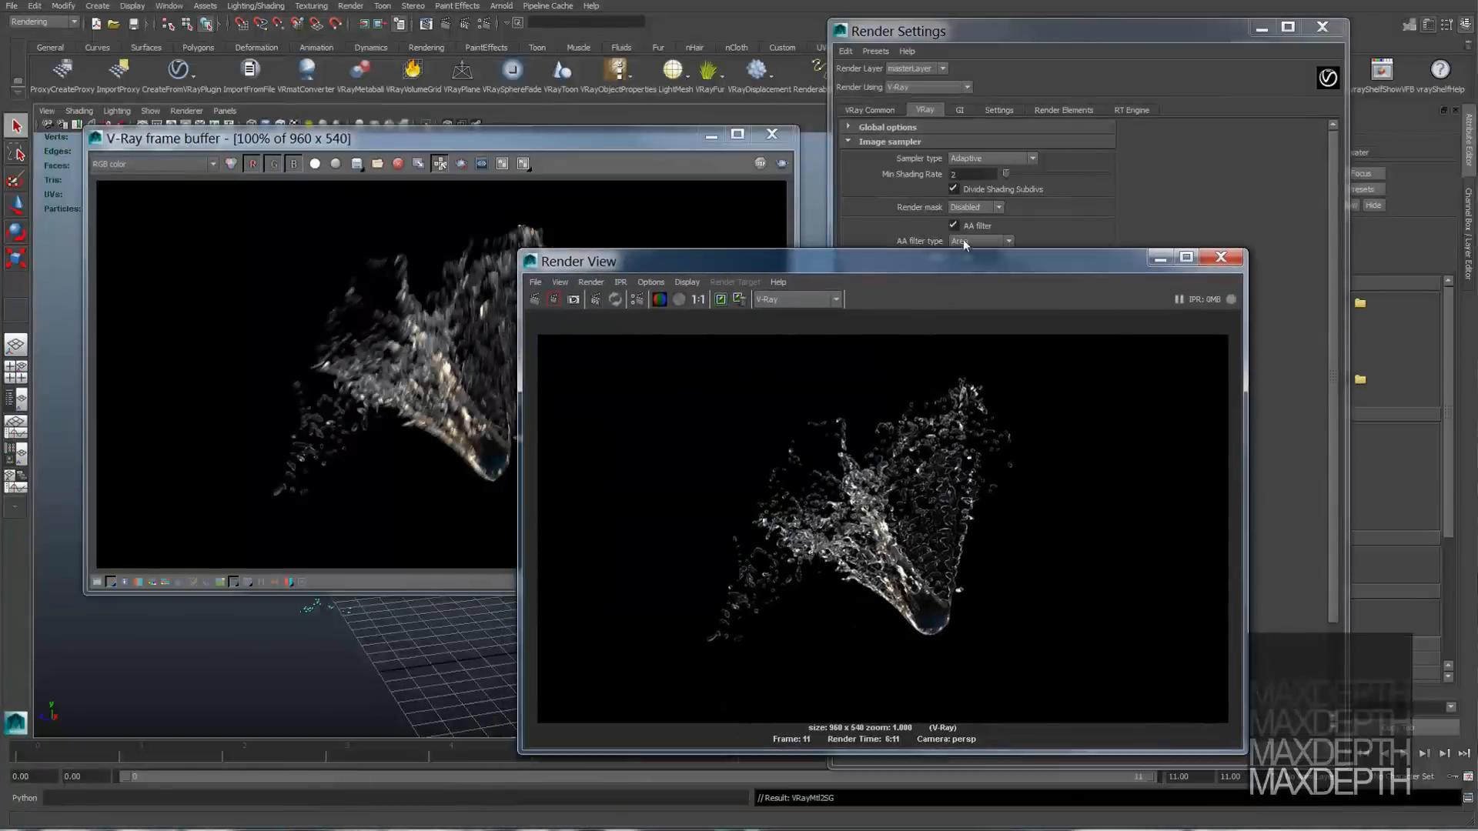
{"action": "left_click_drag", "start_coordinate": [963, 240], "coordinate": [1071, 127]}
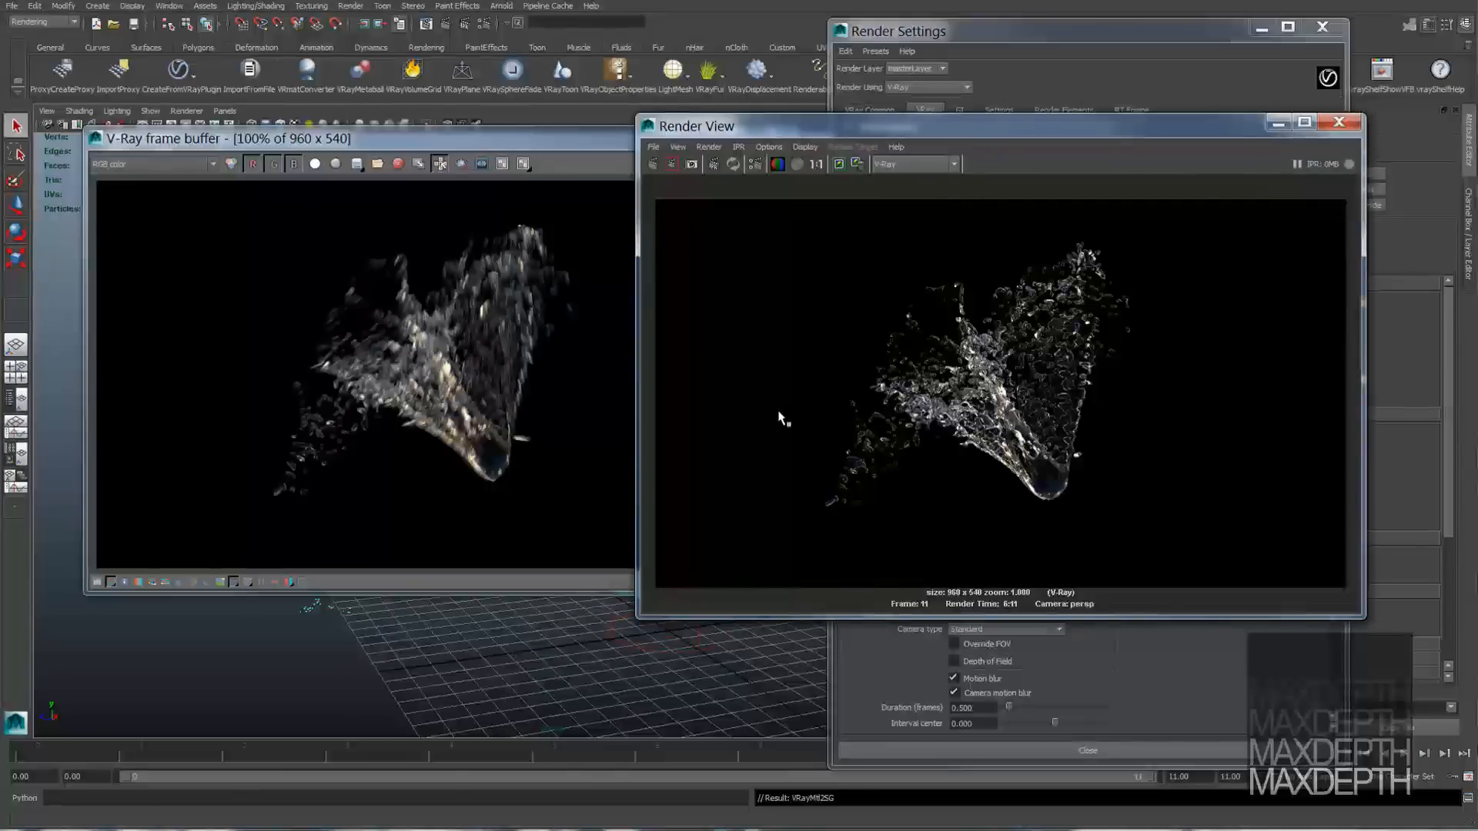
{"action": "left_click", "coordinate": [839, 163]}
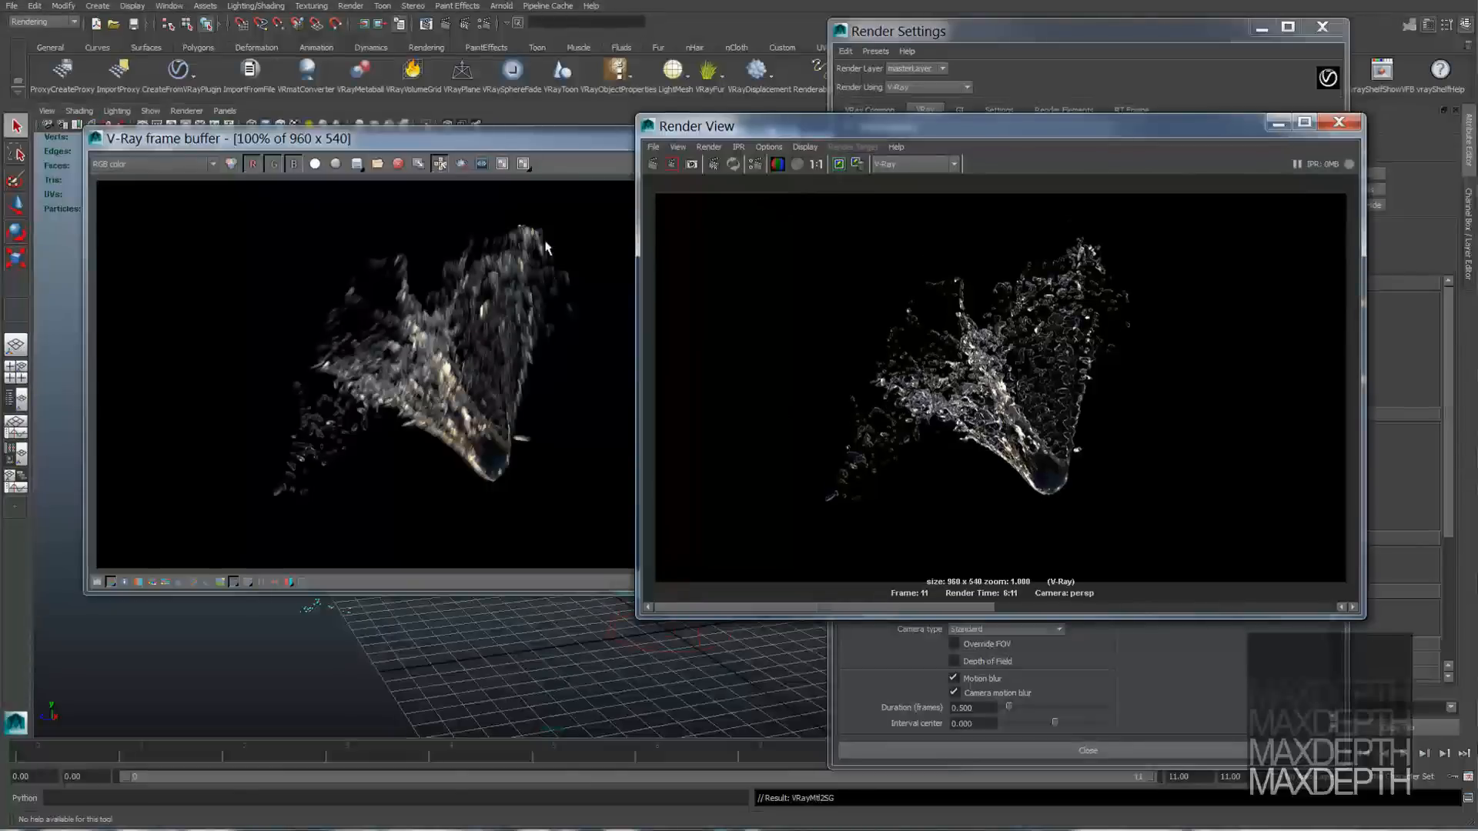
{"action": "left_click", "coordinate": [418, 161]}
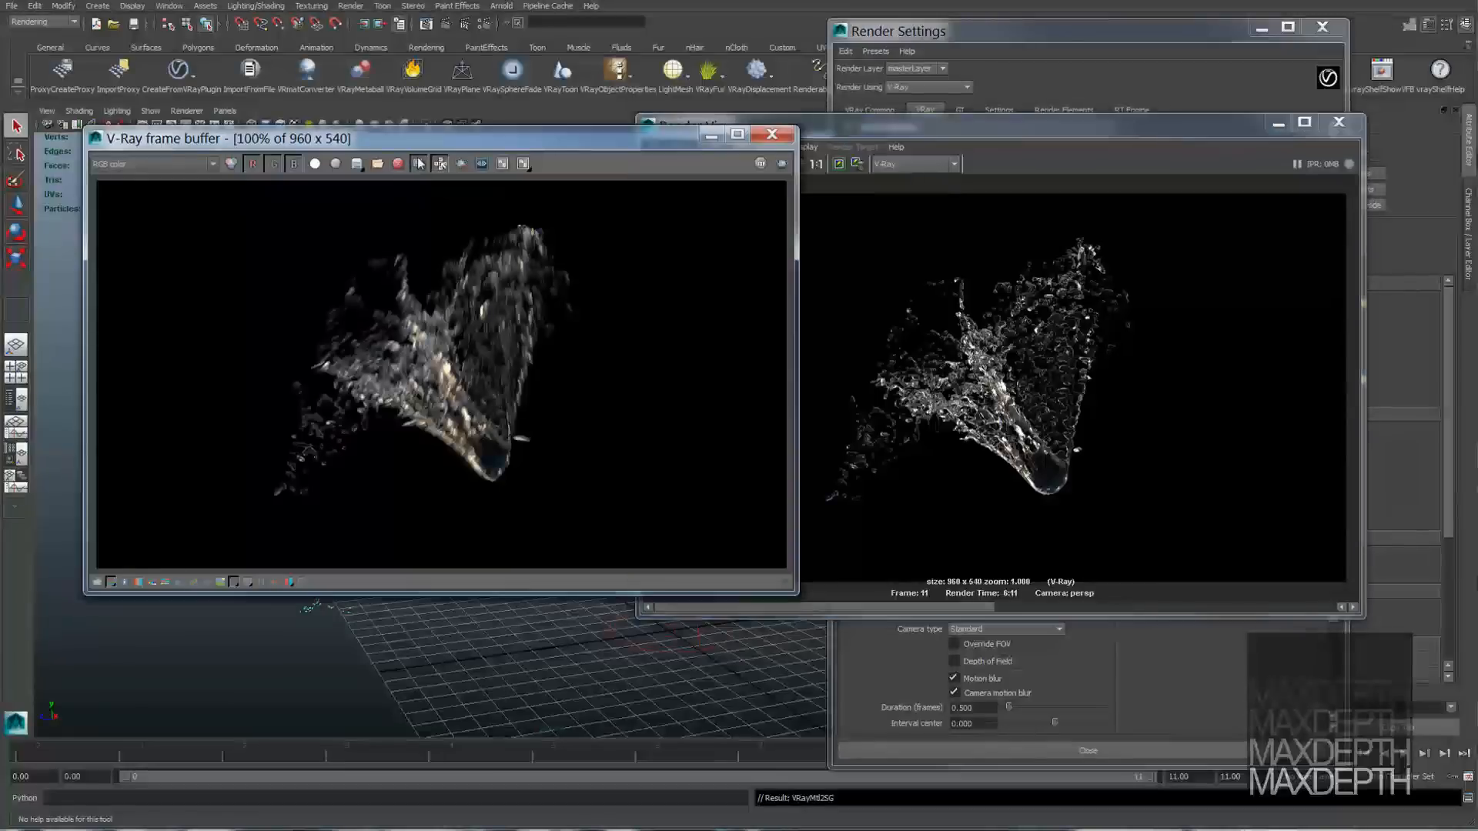
{"action": "left_click", "coordinate": [888, 574]}
{"action": "left_click_drag", "start_coordinate": [1057, 583], "coordinate": [1107, 577]}
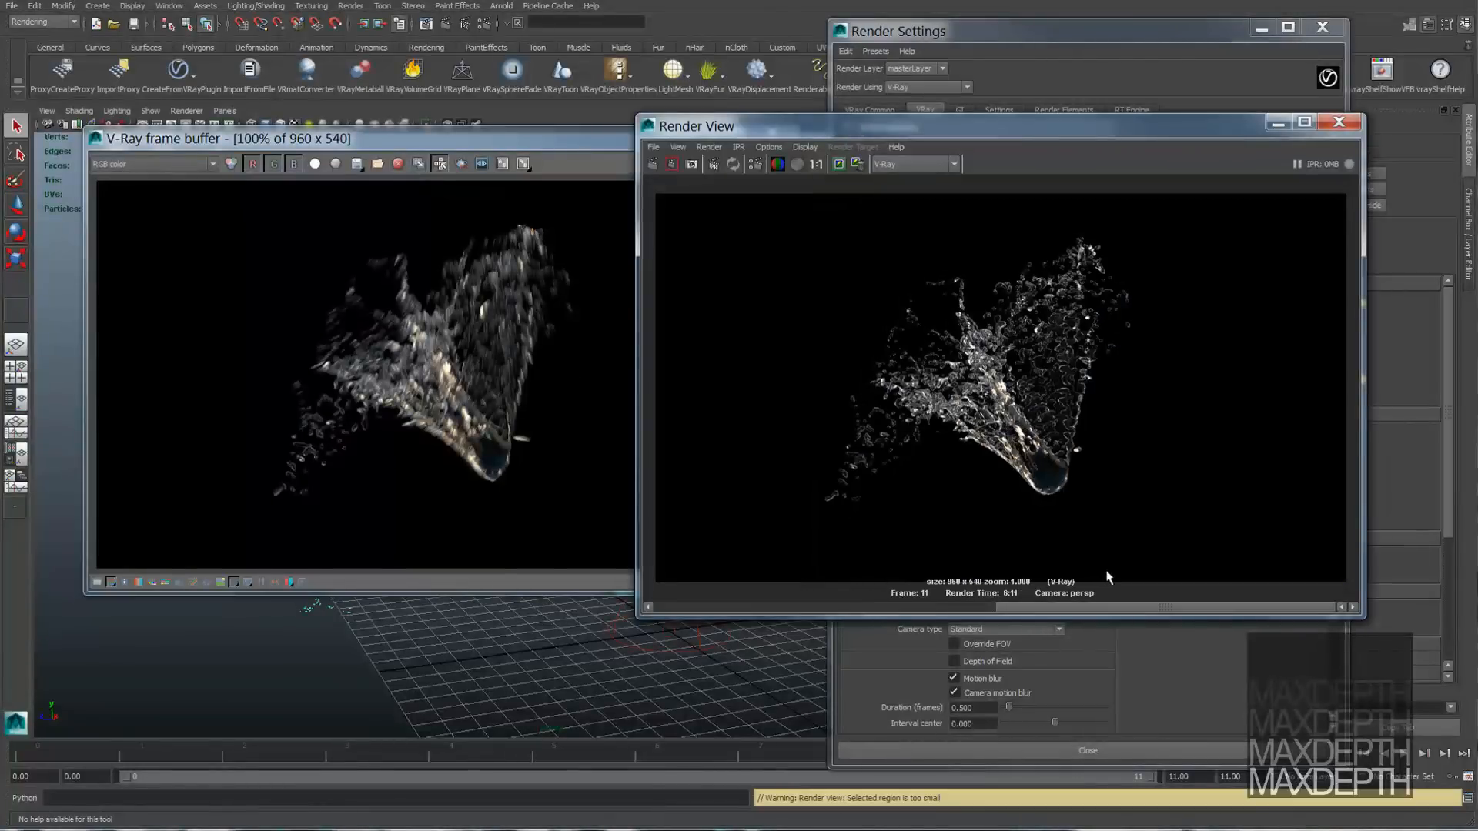
{"action": "left_click_drag", "start_coordinate": [931, 586], "coordinate": [690, 575]}
{"action": "left_click_drag", "start_coordinate": [1013, 576], "coordinate": [1182, 572]}
{"action": "left_click_drag", "start_coordinate": [939, 568], "coordinate": [1162, 571]}
Step: Review the V-Ray log in the Output Window from the start of the latest render to its frame time, then minimize it
{"action": "left_click_drag", "start_coordinate": [326, 0], "coordinate": [524, 35]}
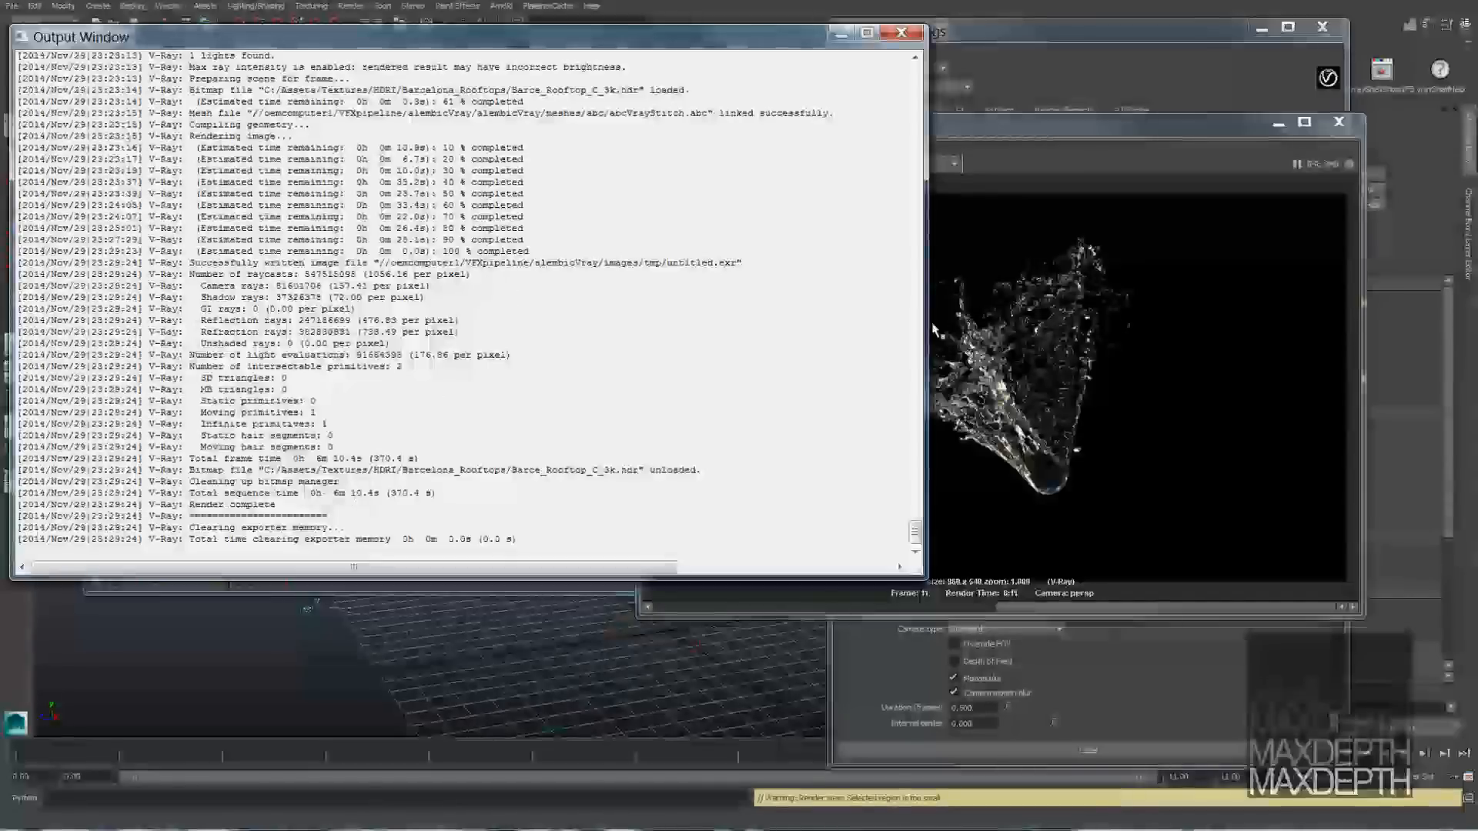
{"action": "left_click_drag", "start_coordinate": [915, 531], "coordinate": [916, 512]}
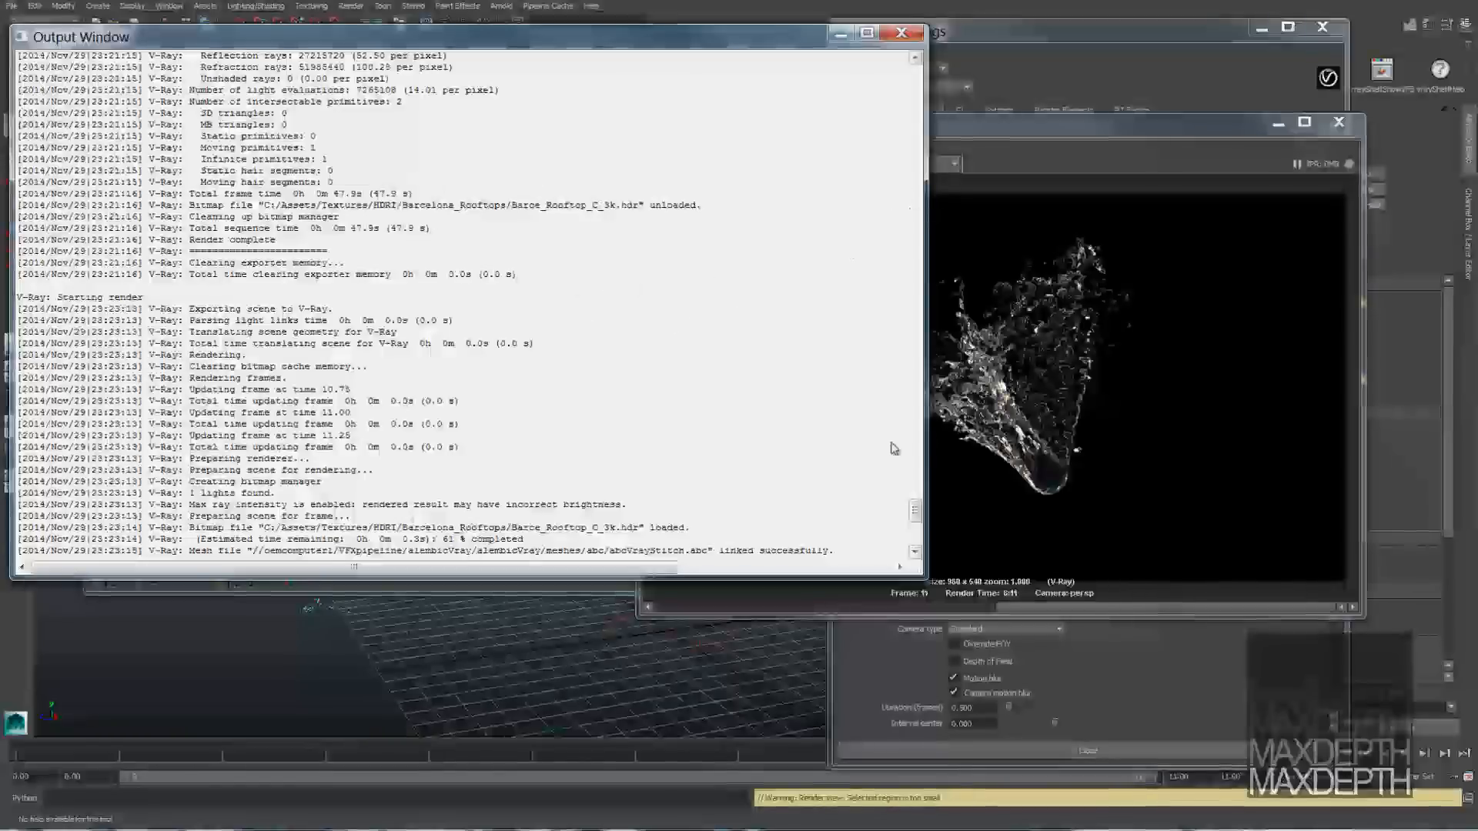
{"action": "left_click_drag", "start_coordinate": [916, 511], "coordinate": [918, 541]}
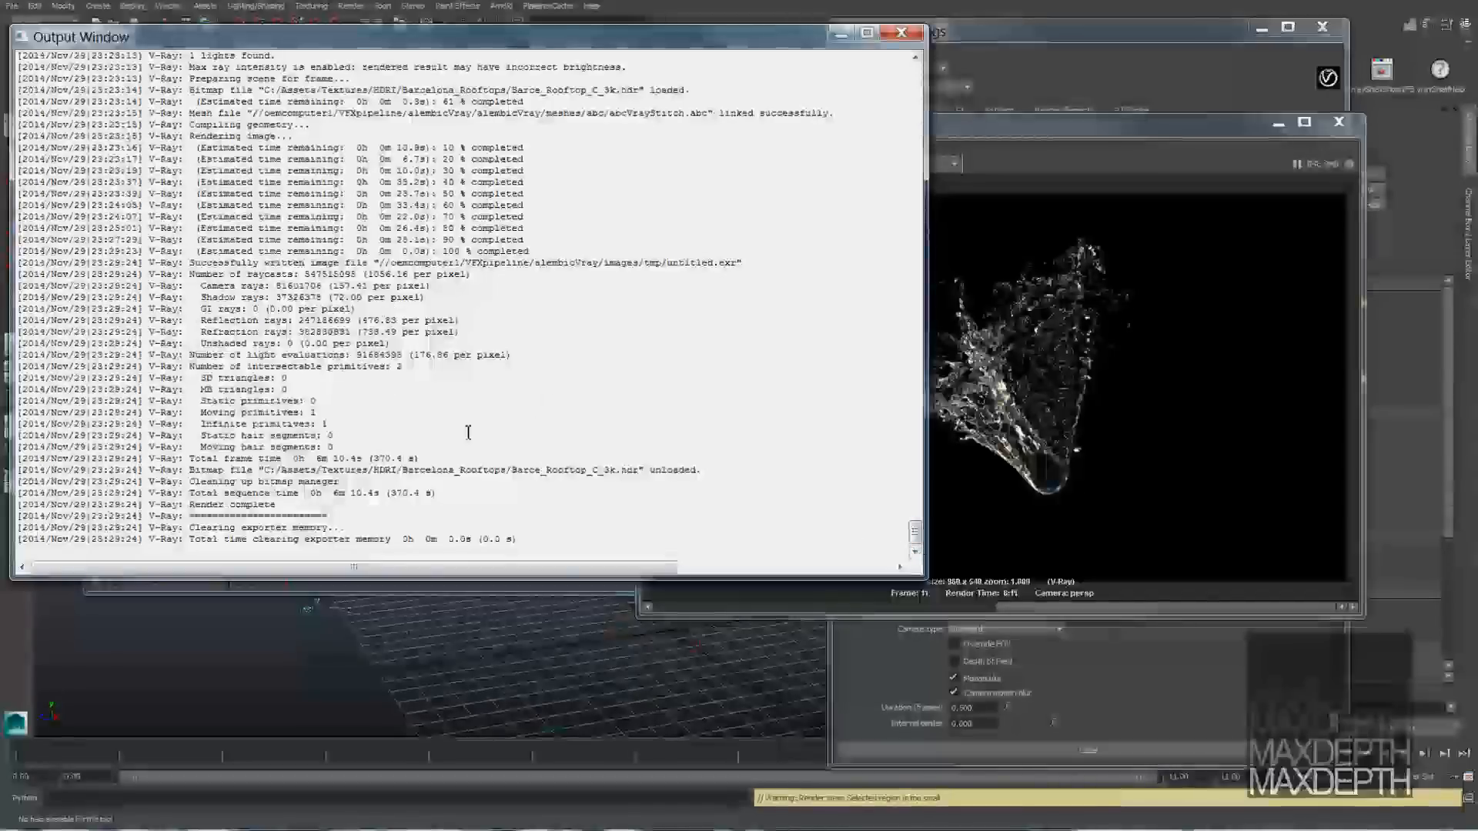
{"action": "left_click", "coordinate": [840, 34]}
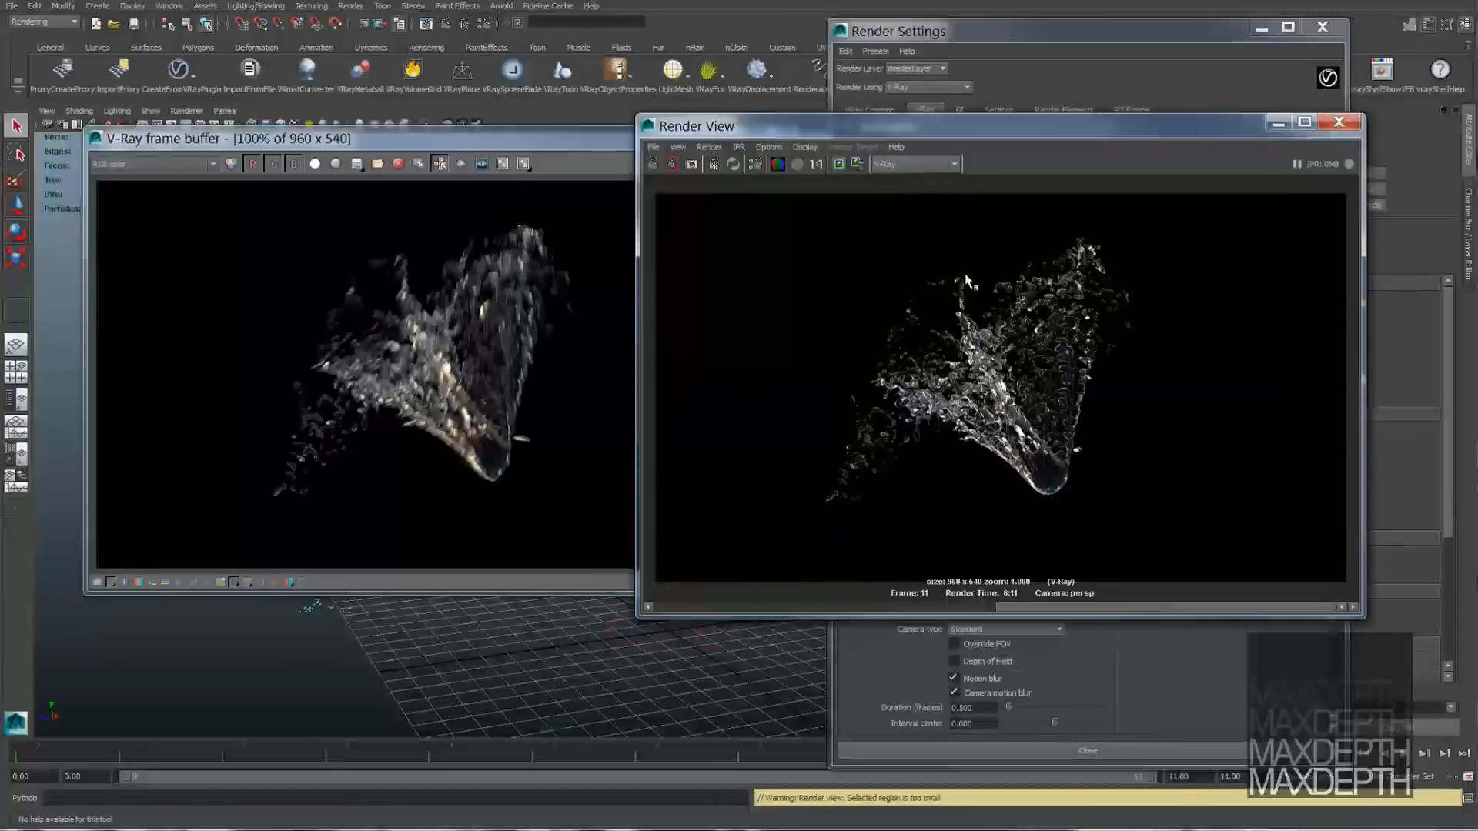
Step: Close the Render View, frame buffer and Render Settings, and remove the selected splash mesh proxy from the scene
{"action": "left_click", "coordinate": [1339, 121]}
{"action": "left_click", "coordinate": [810, 139]}
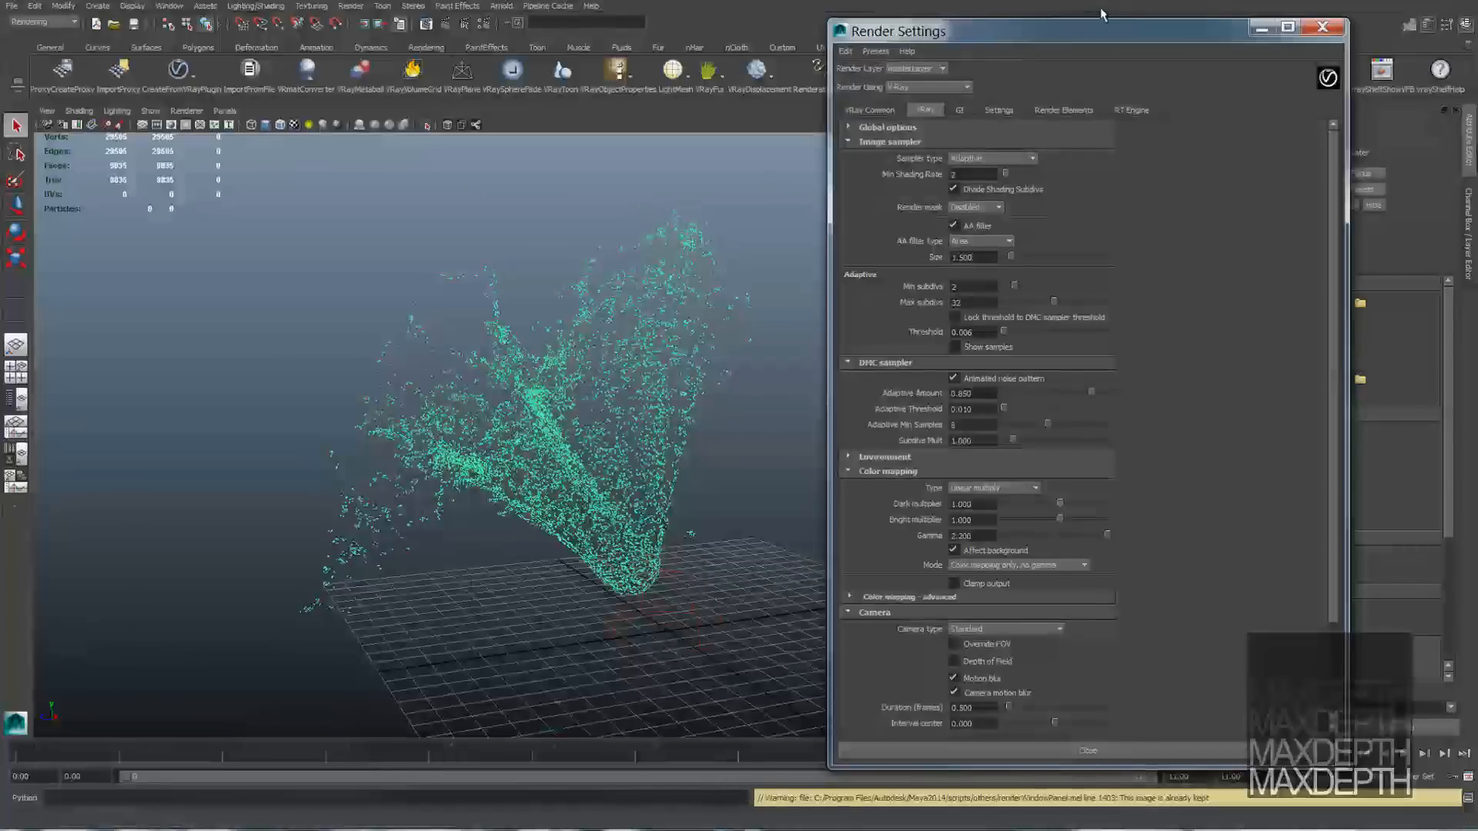
{"action": "left_click_drag", "start_coordinate": [1148, 30], "coordinate": [1187, 32]}
{"action": "left_click", "coordinate": [1361, 28]}
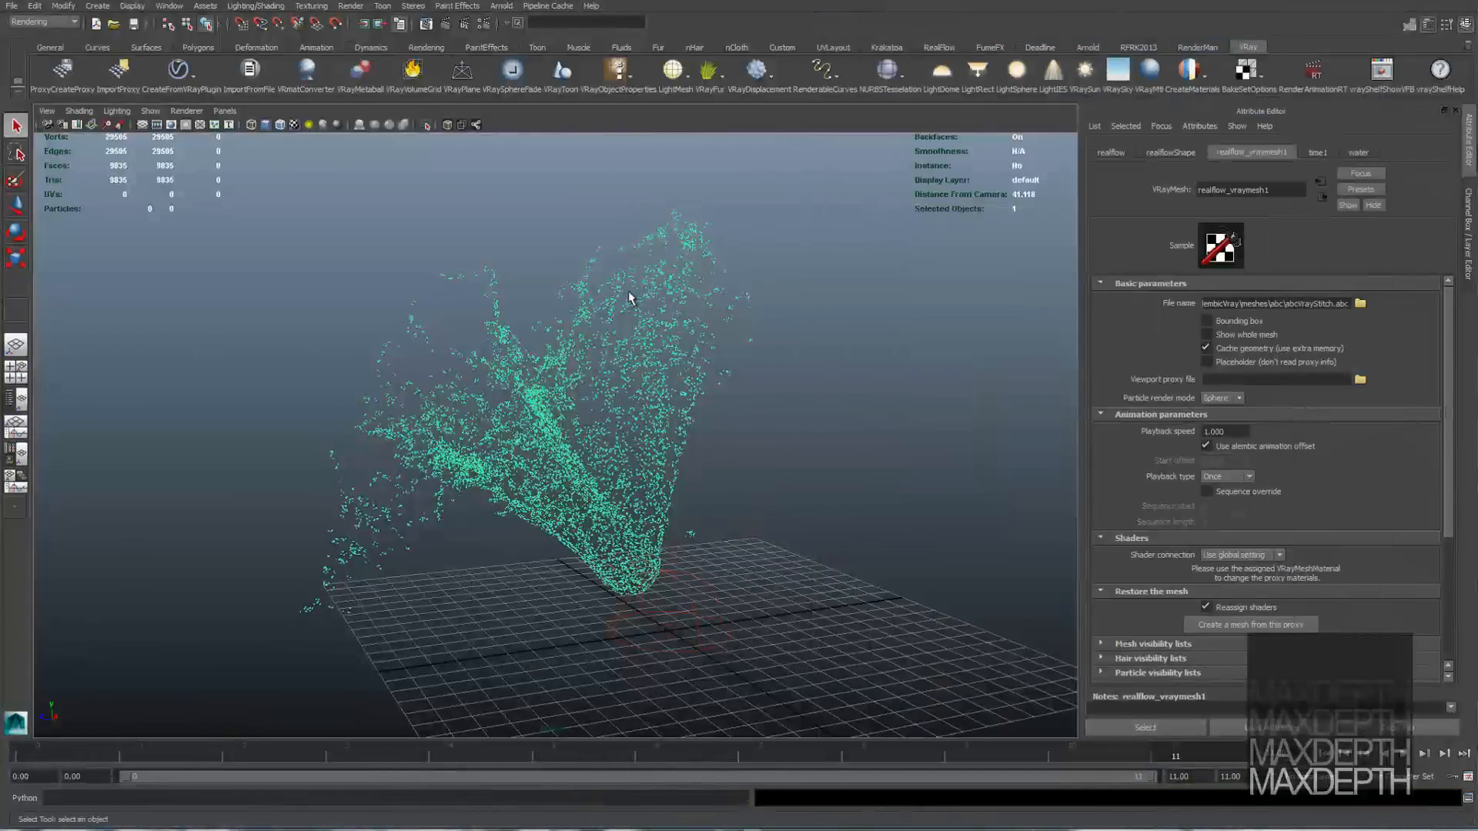
{"action": "key", "text": "Delete"}
Step: Import abcVrayStitchParticles.abc as a V-Ray proxy with the node name realflowParticles
{"action": "left_click", "coordinate": [425, 47]}
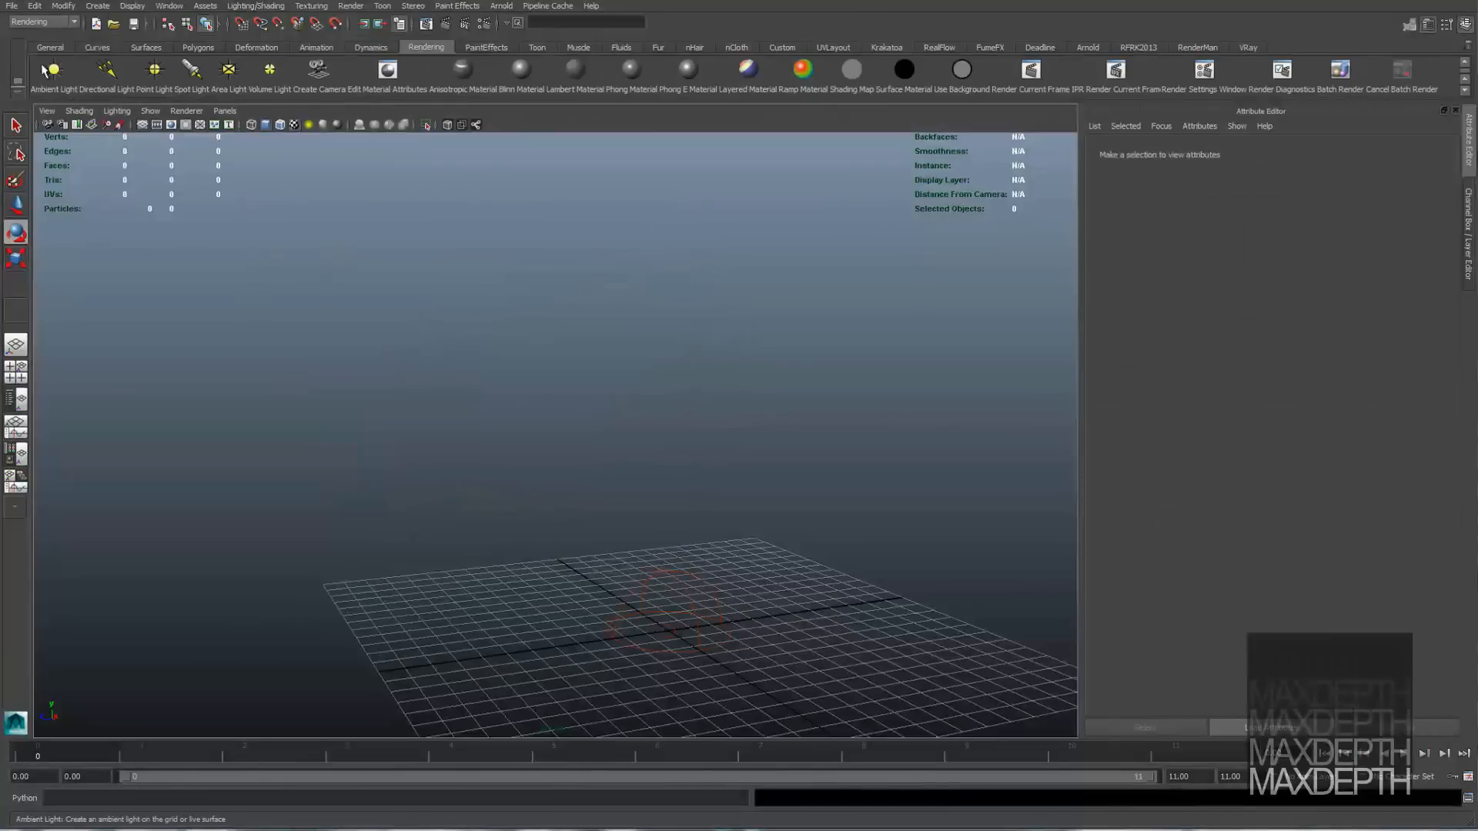
{"action": "left_click", "coordinate": [100, 7]}
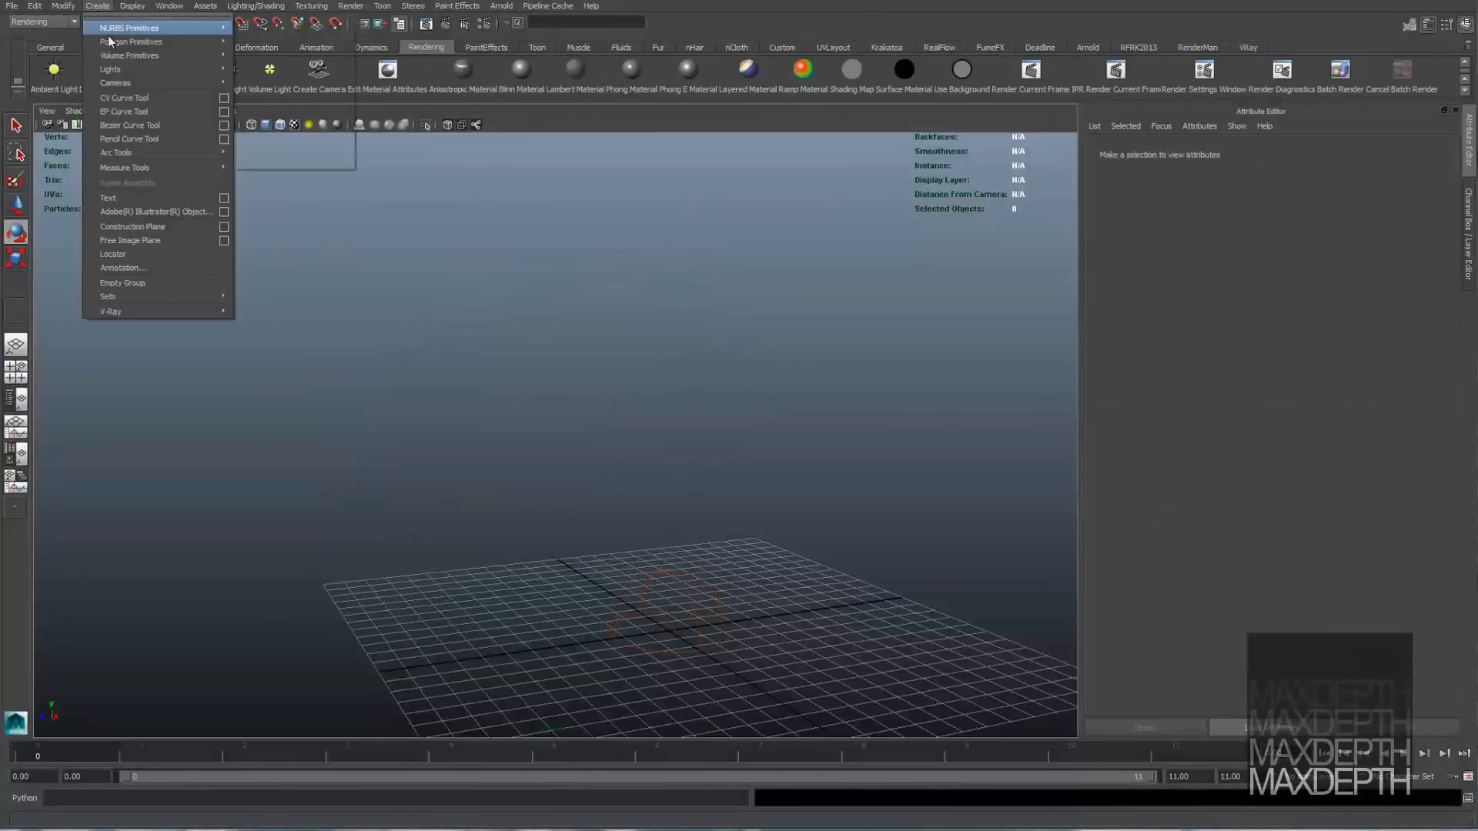
{"action": "mouse_move", "coordinate": [194, 312]}
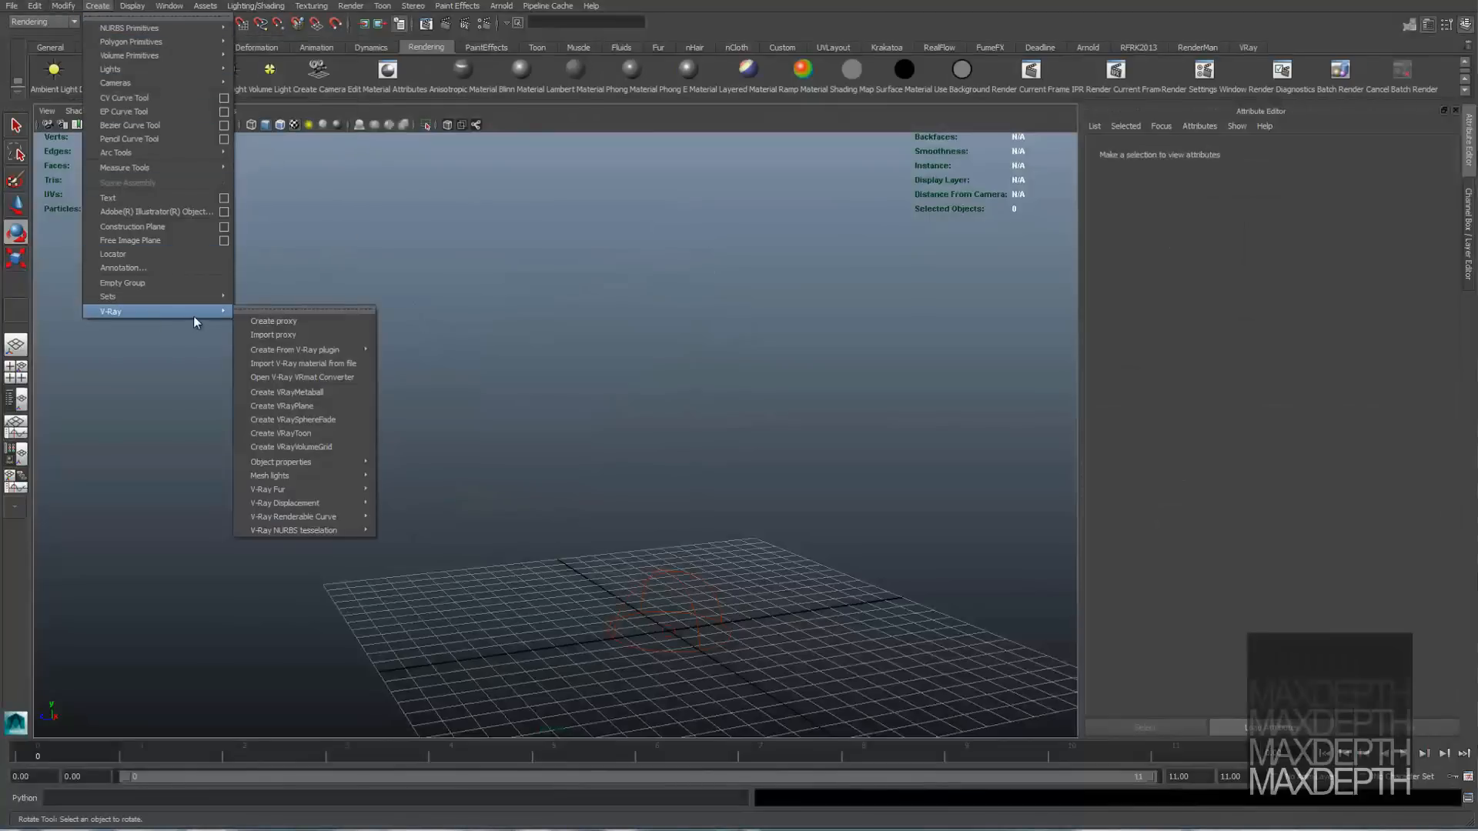
{"action": "left_click", "coordinate": [311, 336]}
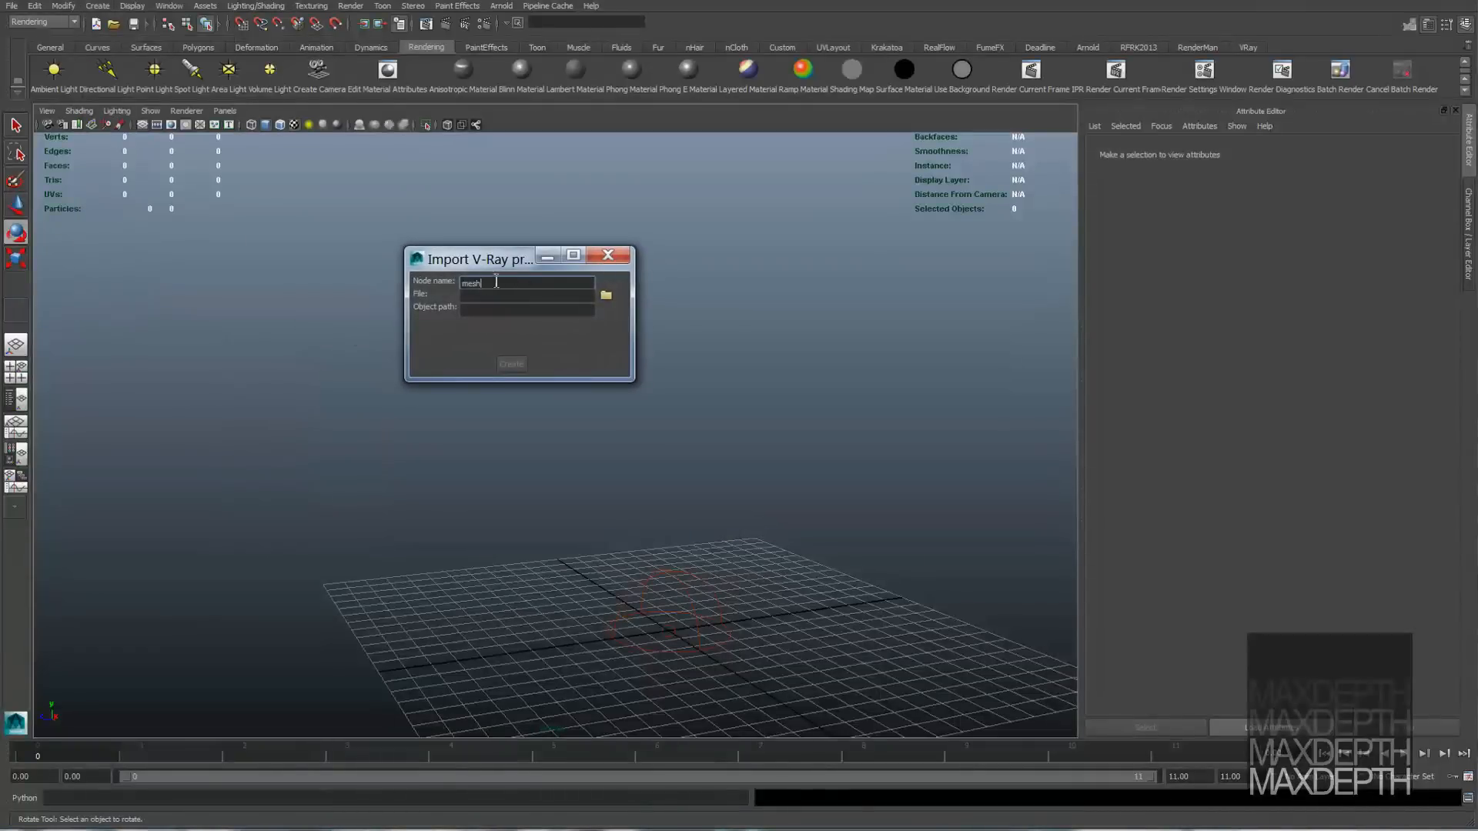
{"action": "double_click", "coordinate": [496, 282]}
{"action": "left_click", "coordinate": [606, 296]}
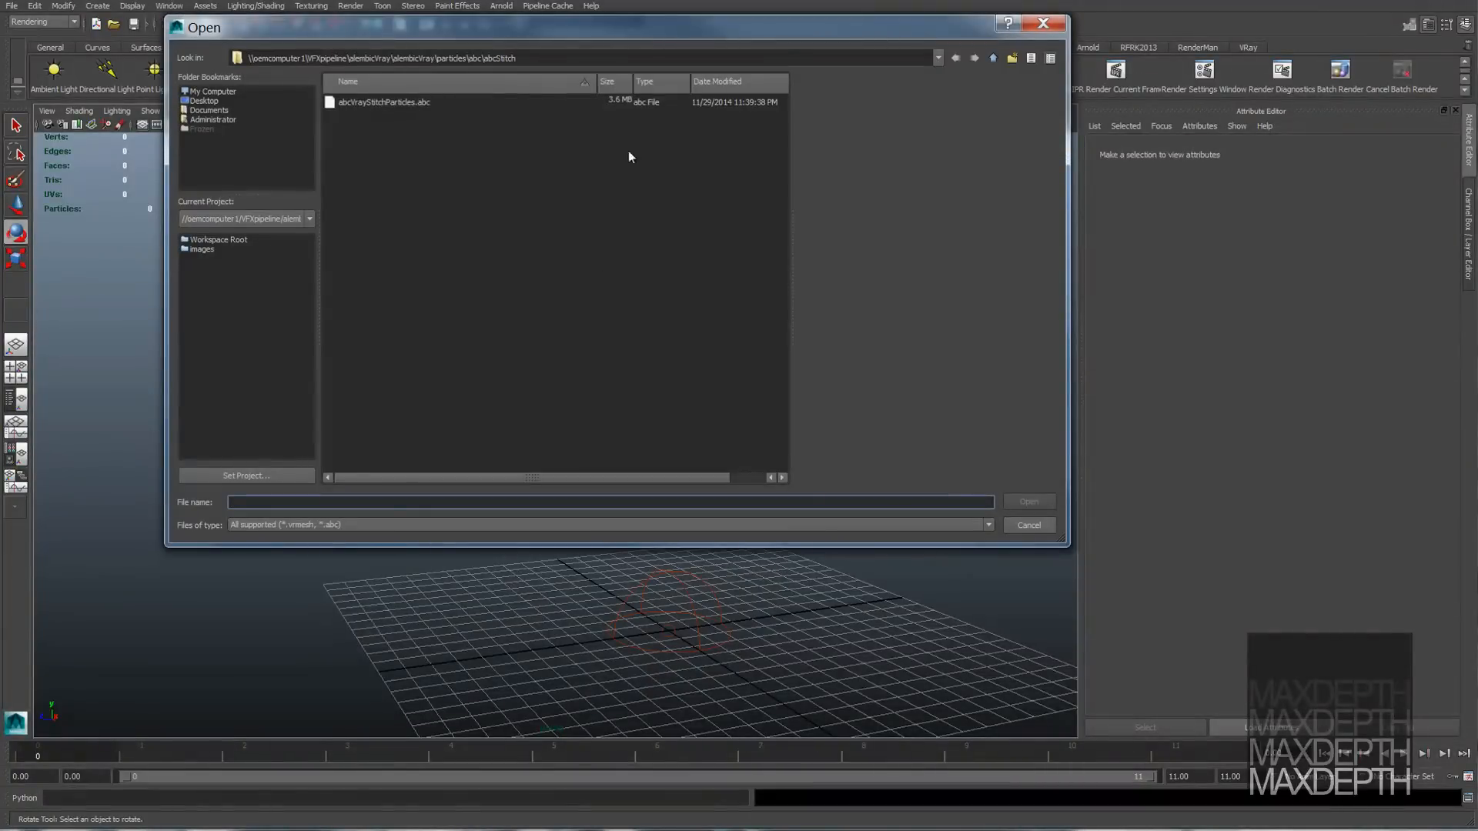
{"action": "double_click", "coordinate": [385, 102]}
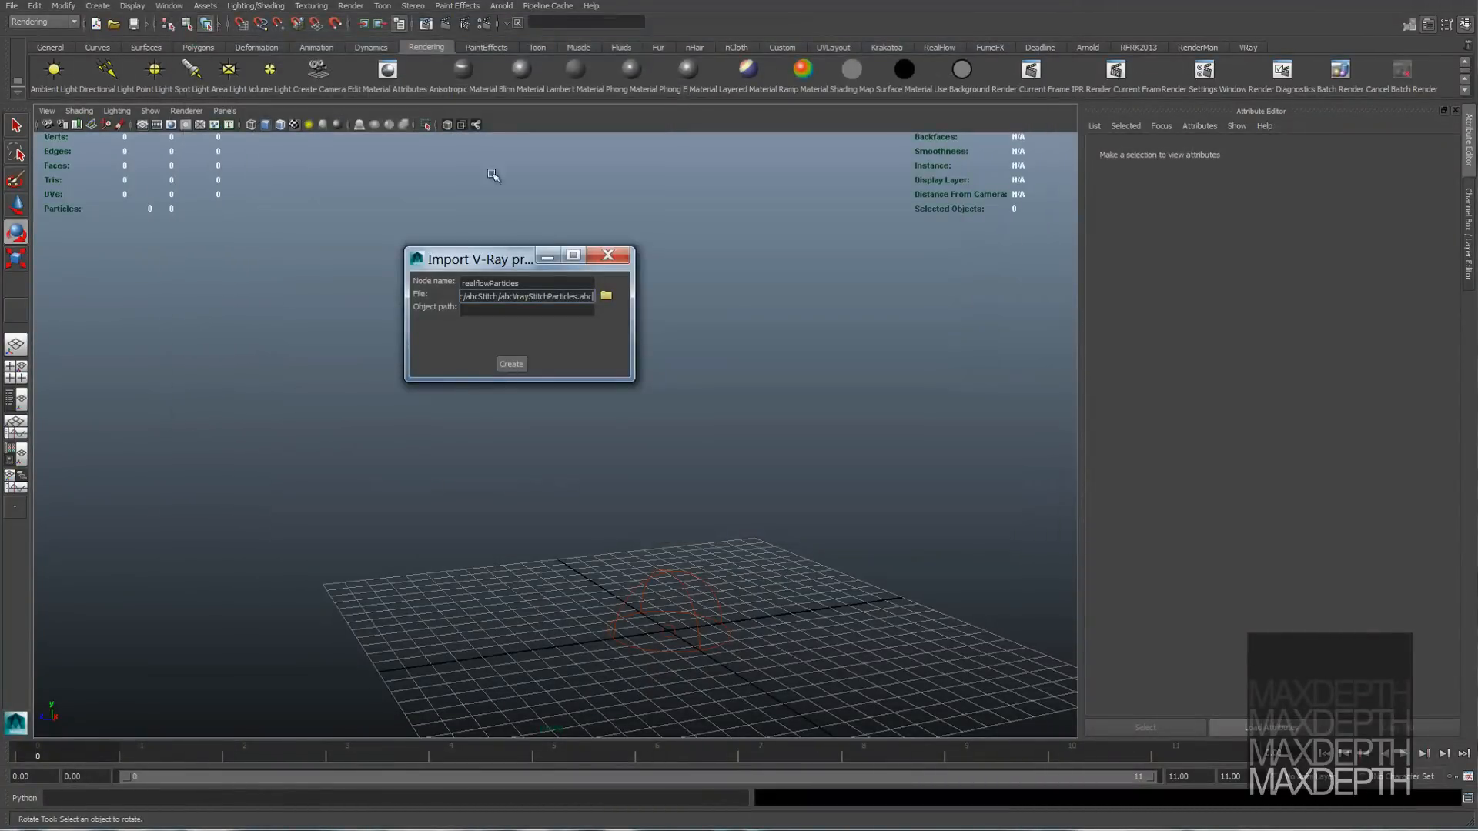
{"action": "left_click", "coordinate": [511, 363]}
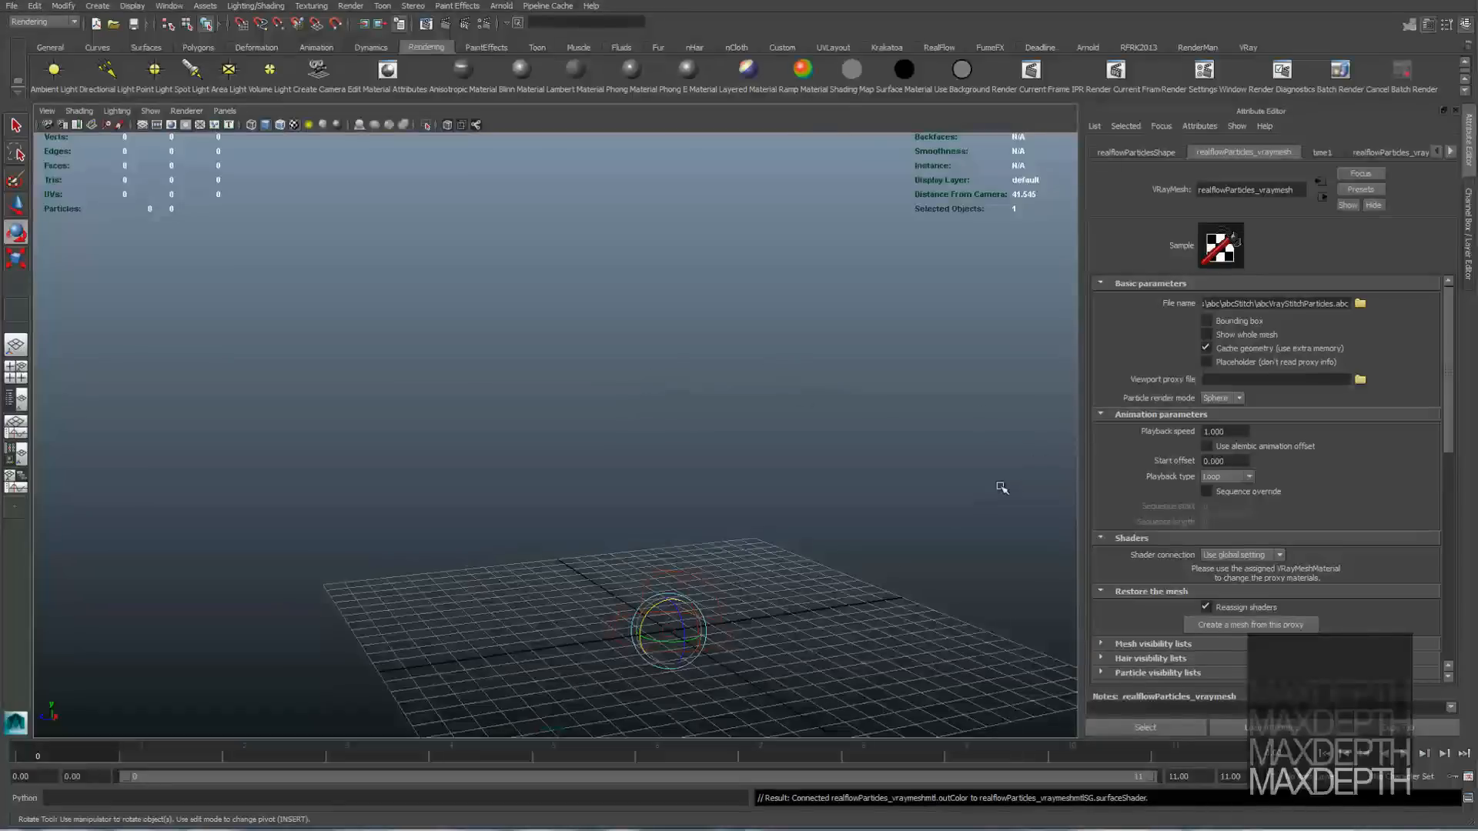
Step: Scrub the particle animation to frame 10, enable Use alembic animation offset on the proxy and set its playback type to Once
{"action": "left_click_drag", "start_coordinate": [910, 756], "coordinate": [173, 726]}
{"action": "left_click_drag", "start_coordinate": [314, 728], "coordinate": [1125, 757]}
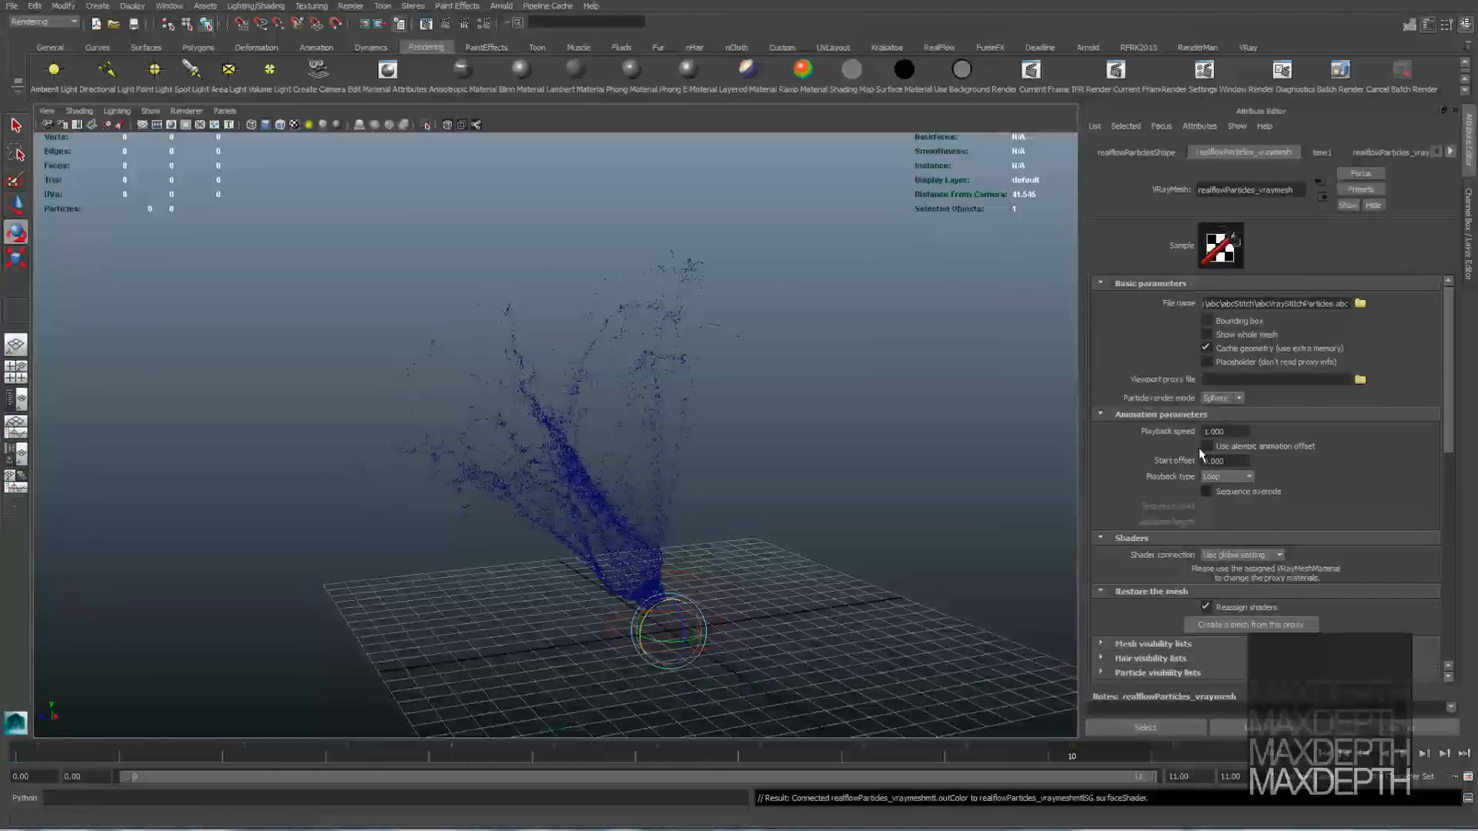
{"action": "left_click", "coordinate": [1272, 446]}
{"action": "left_click", "coordinate": [1240, 478]}
{"action": "left_click", "coordinate": [1235, 495]}
{"action": "left_click_drag", "start_coordinate": [1451, 413], "coordinate": [1433, 538]}
{"action": "left_click", "coordinate": [1101, 574]}
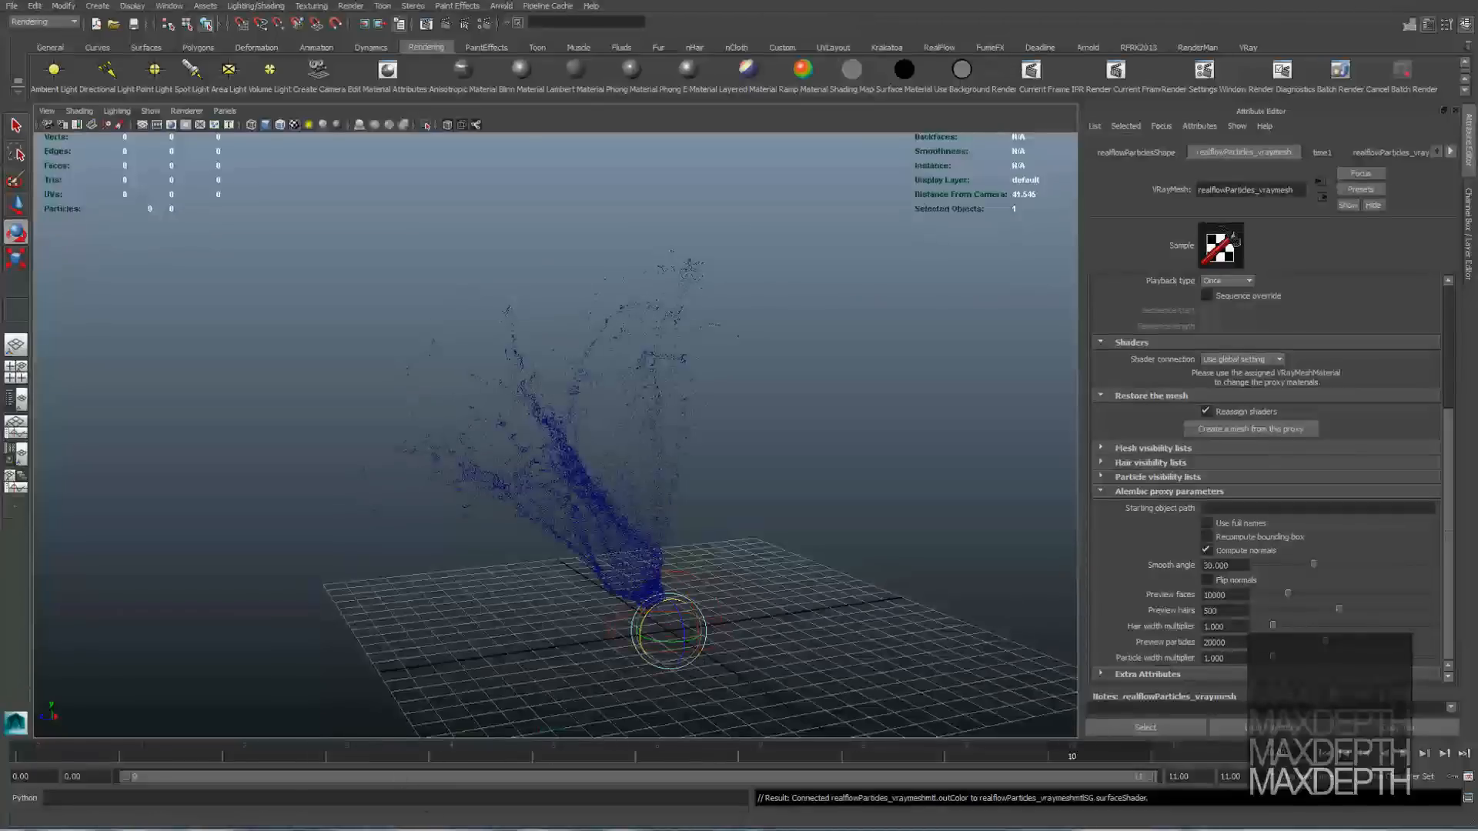
Step: Bring up the V-Ray frame buffer and Render Settings, and disable Motion blur in the camera settings
{"action": "left_click_drag", "start_coordinate": [476, 828], "coordinate": [570, 167]}
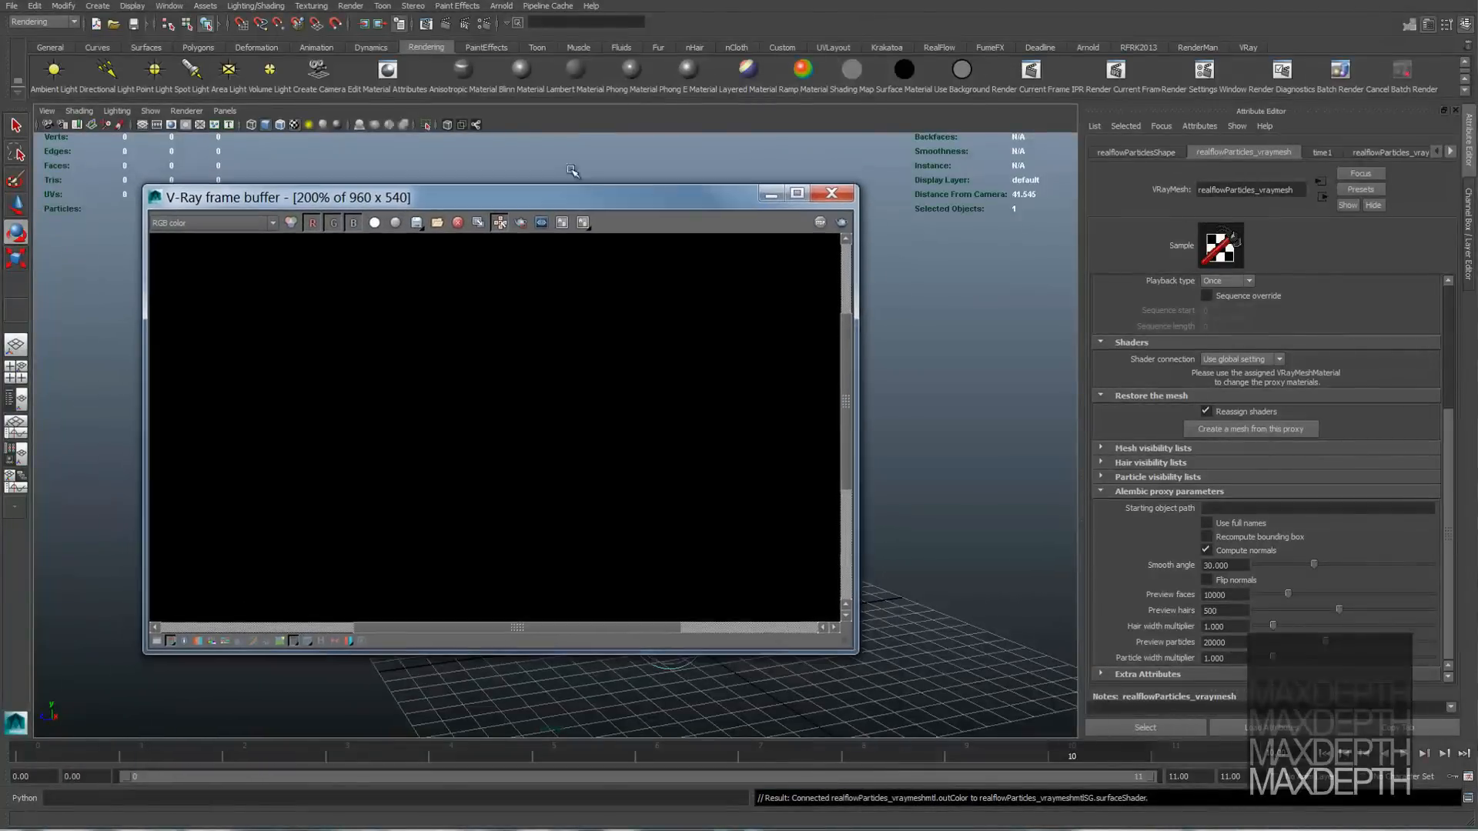
{"action": "left_click", "coordinate": [485, 24]}
{"action": "left_click_drag", "start_coordinate": [403, 28], "coordinate": [1177, 34]}
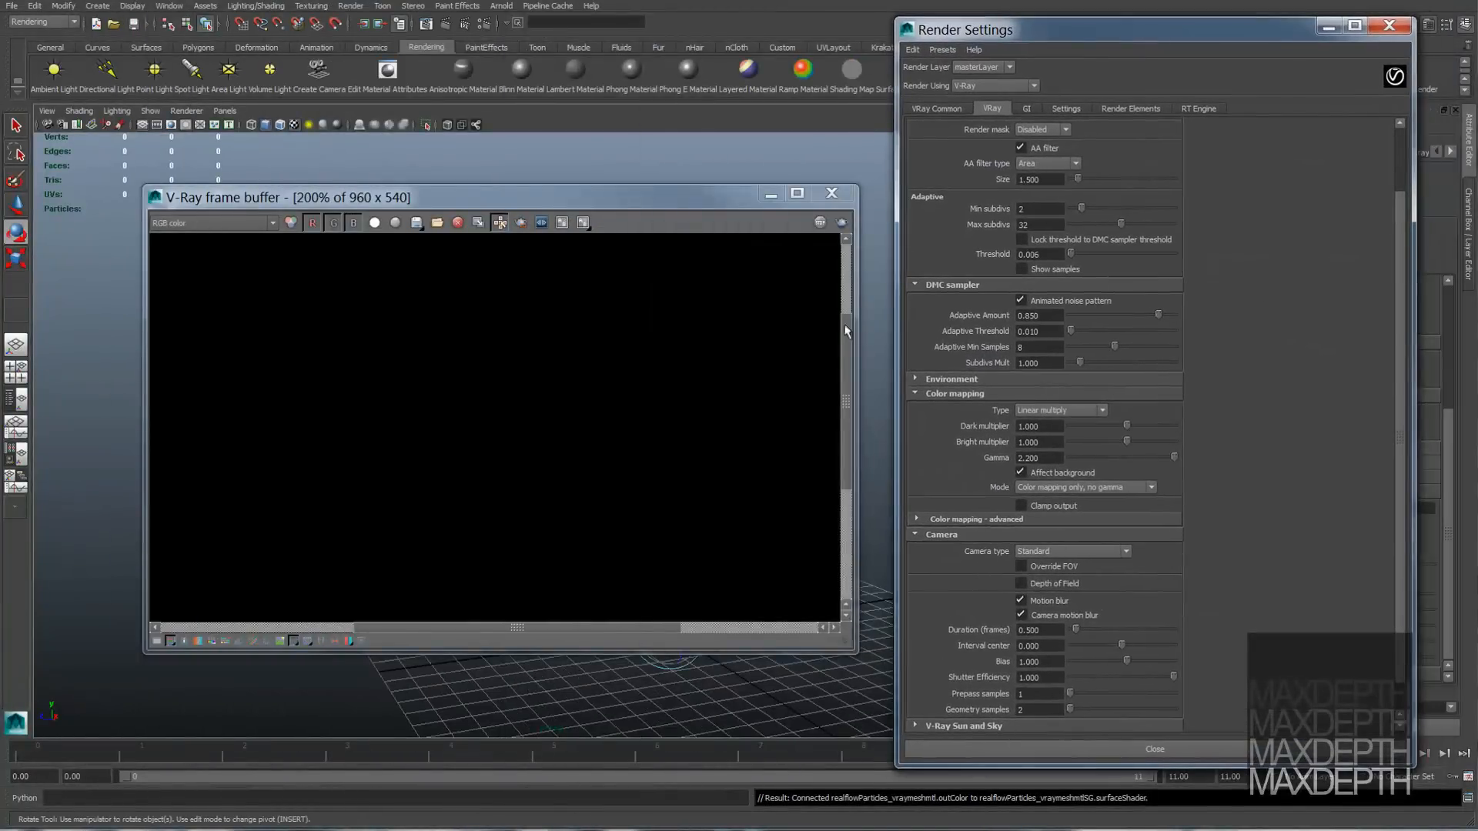
{"action": "left_click", "coordinate": [1044, 605]}
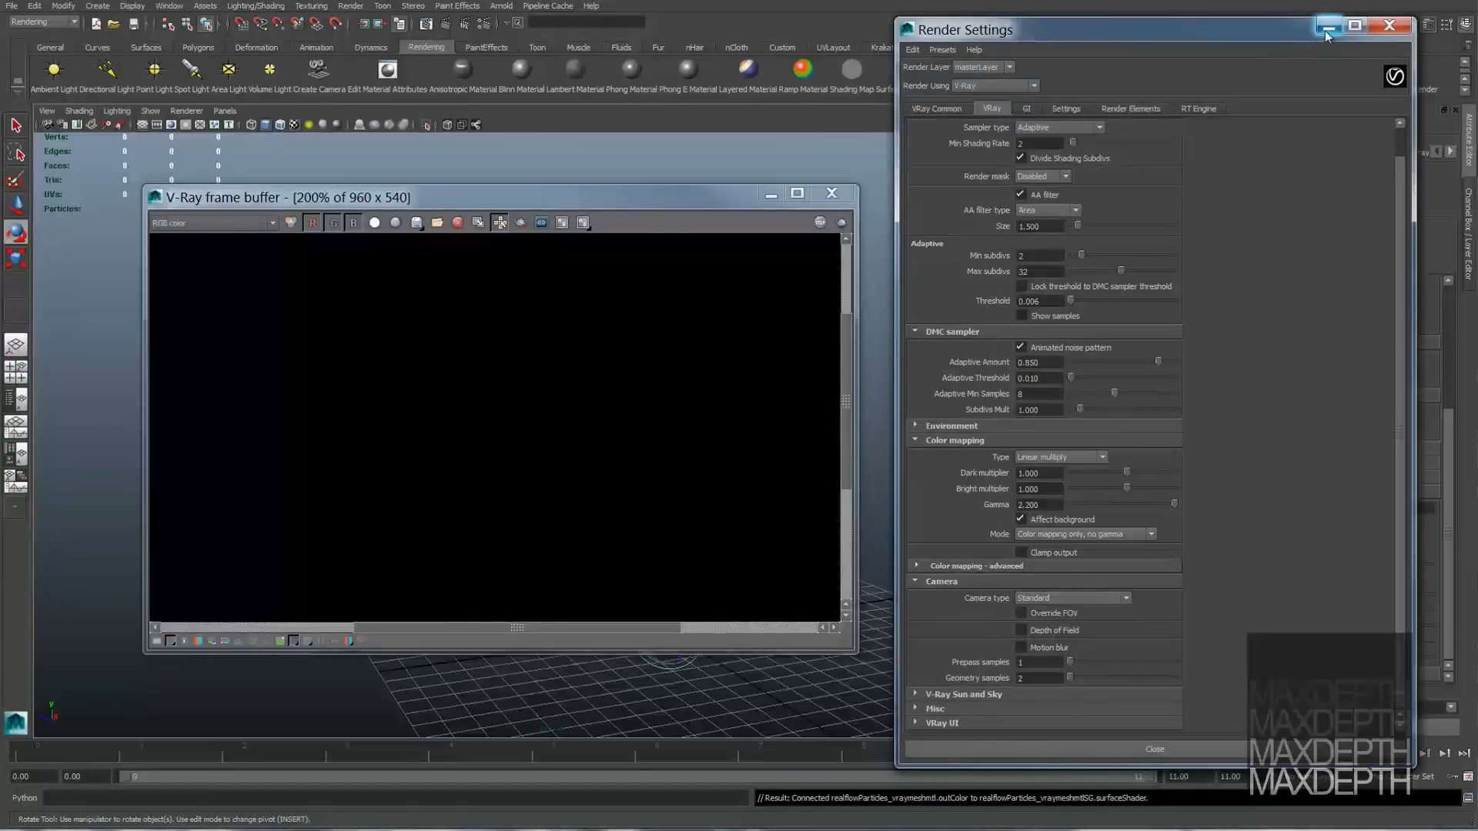
Step: Render the particle proxy at frame 10 and view the whole image at 100% in the frame buffer
{"action": "left_click", "coordinate": [842, 223]}
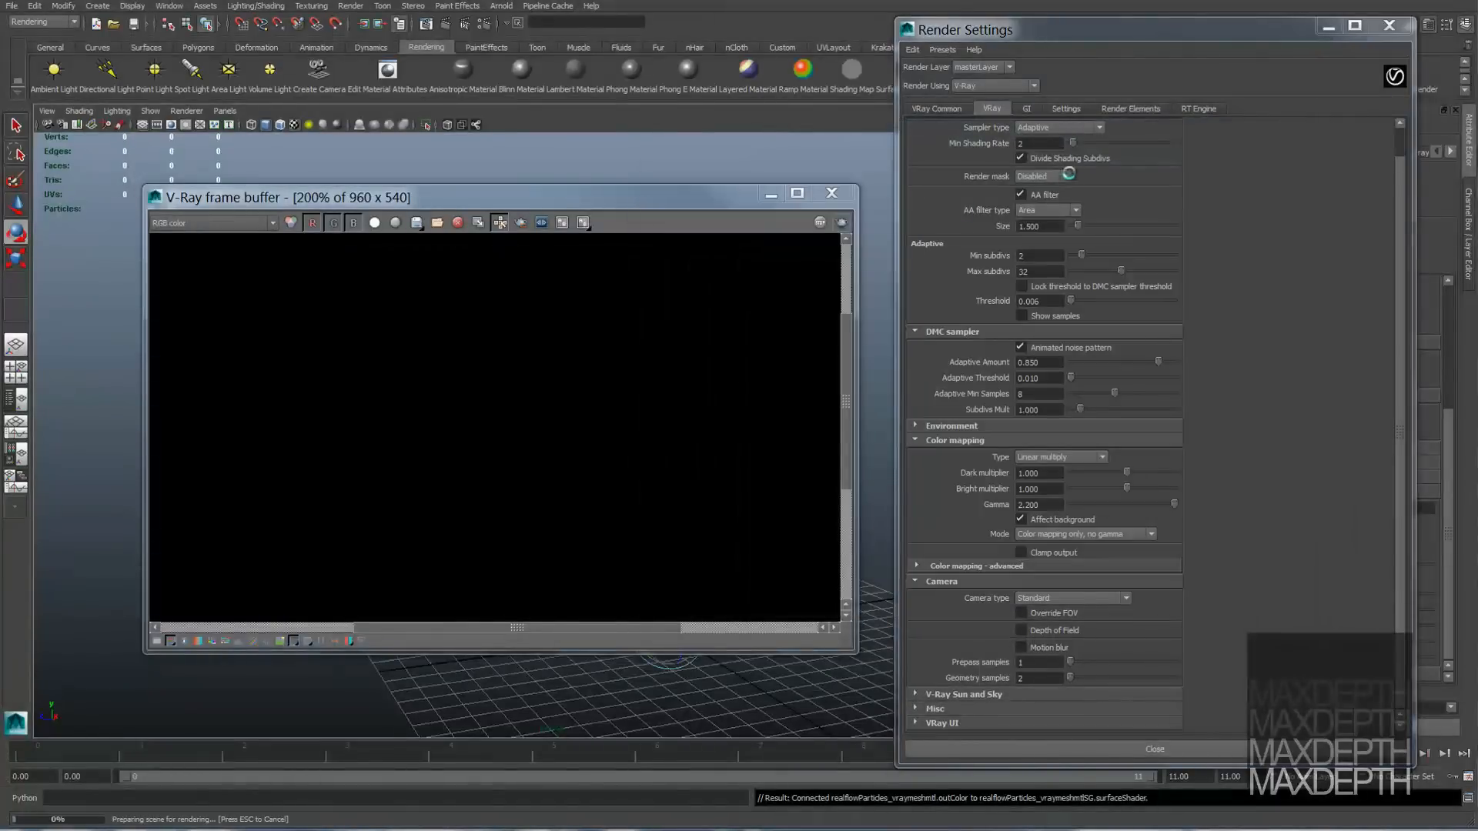
{"action": "left_click", "coordinate": [1325, 31]}
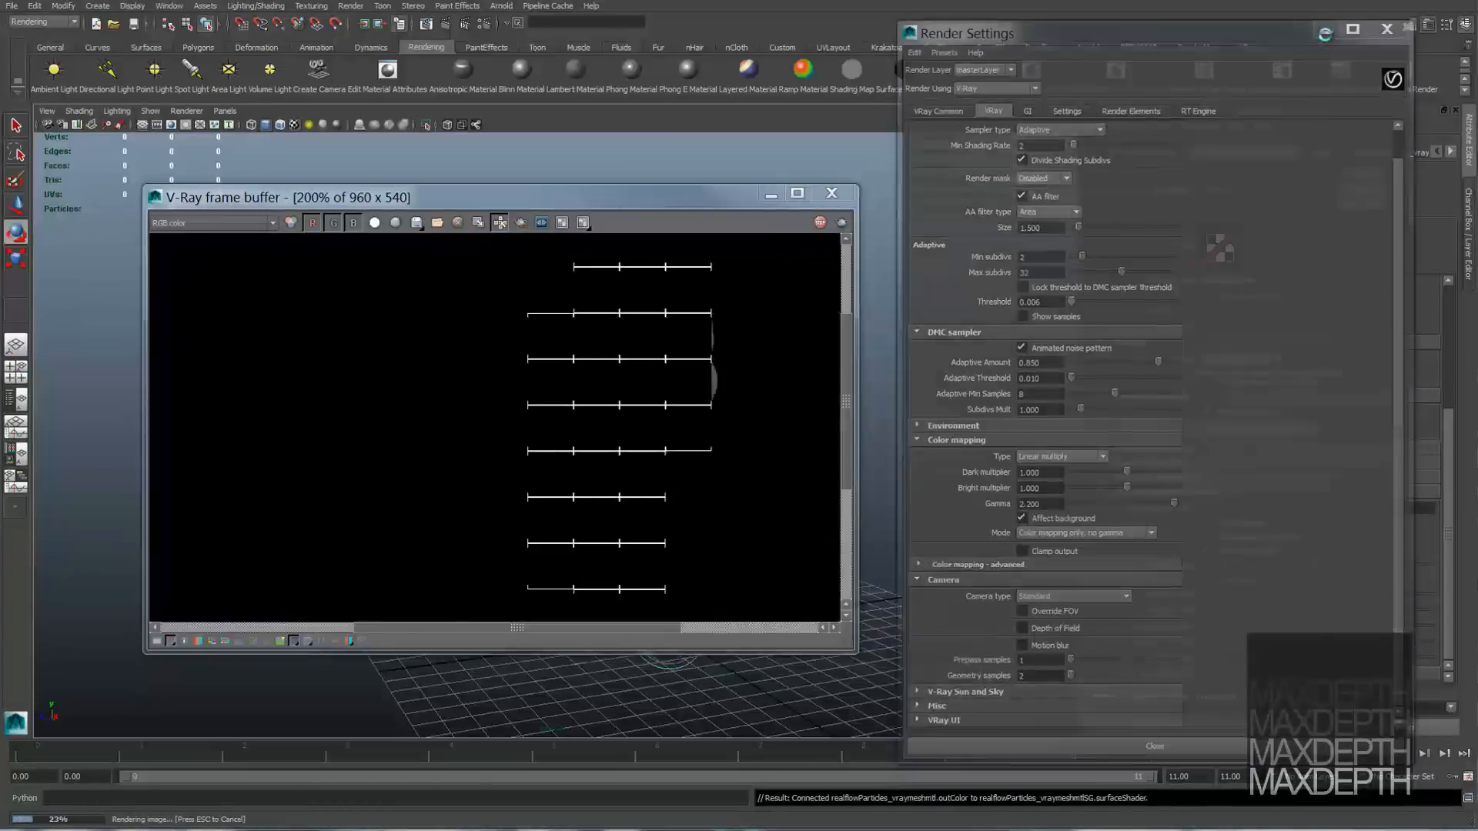
{"action": "left_click_drag", "start_coordinate": [680, 208], "coordinate": [1273, 225]}
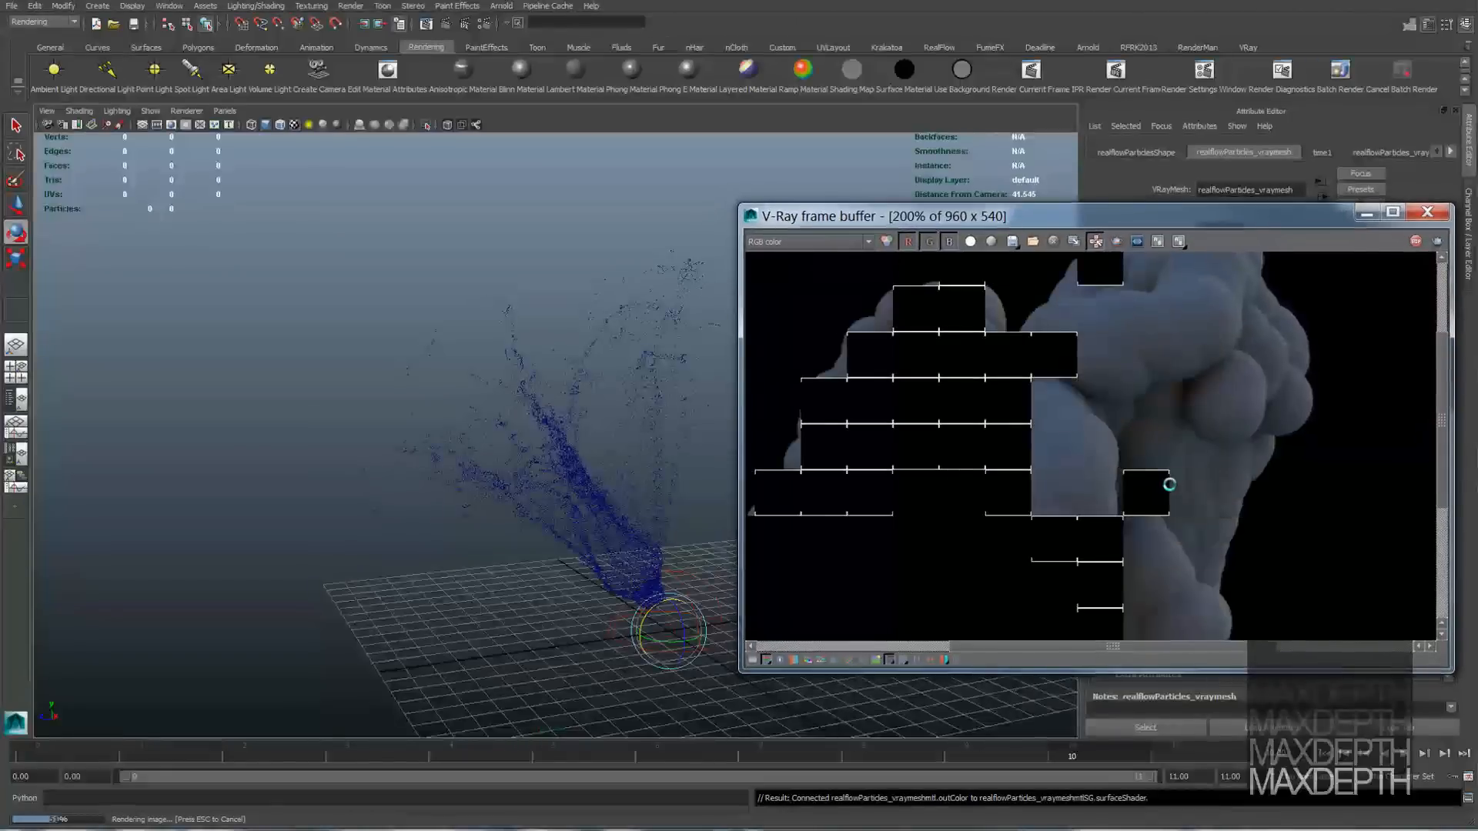
{"action": "scroll", "coordinate": [1164, 487], "scroll_direction": "down", "scroll_amount": 1}
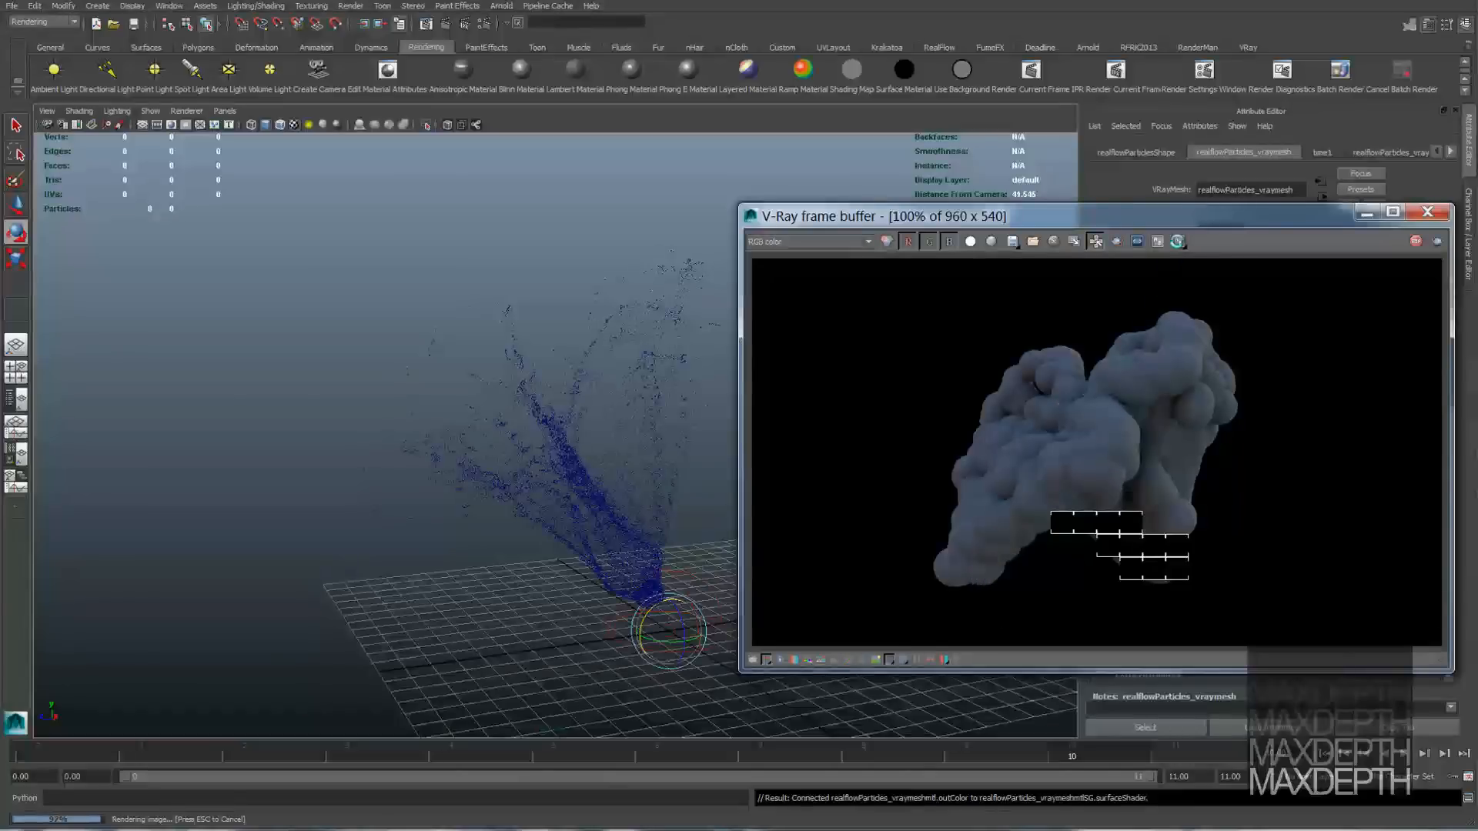
{"action": "left_click_drag", "start_coordinate": [1186, 217], "coordinate": [534, 204]}
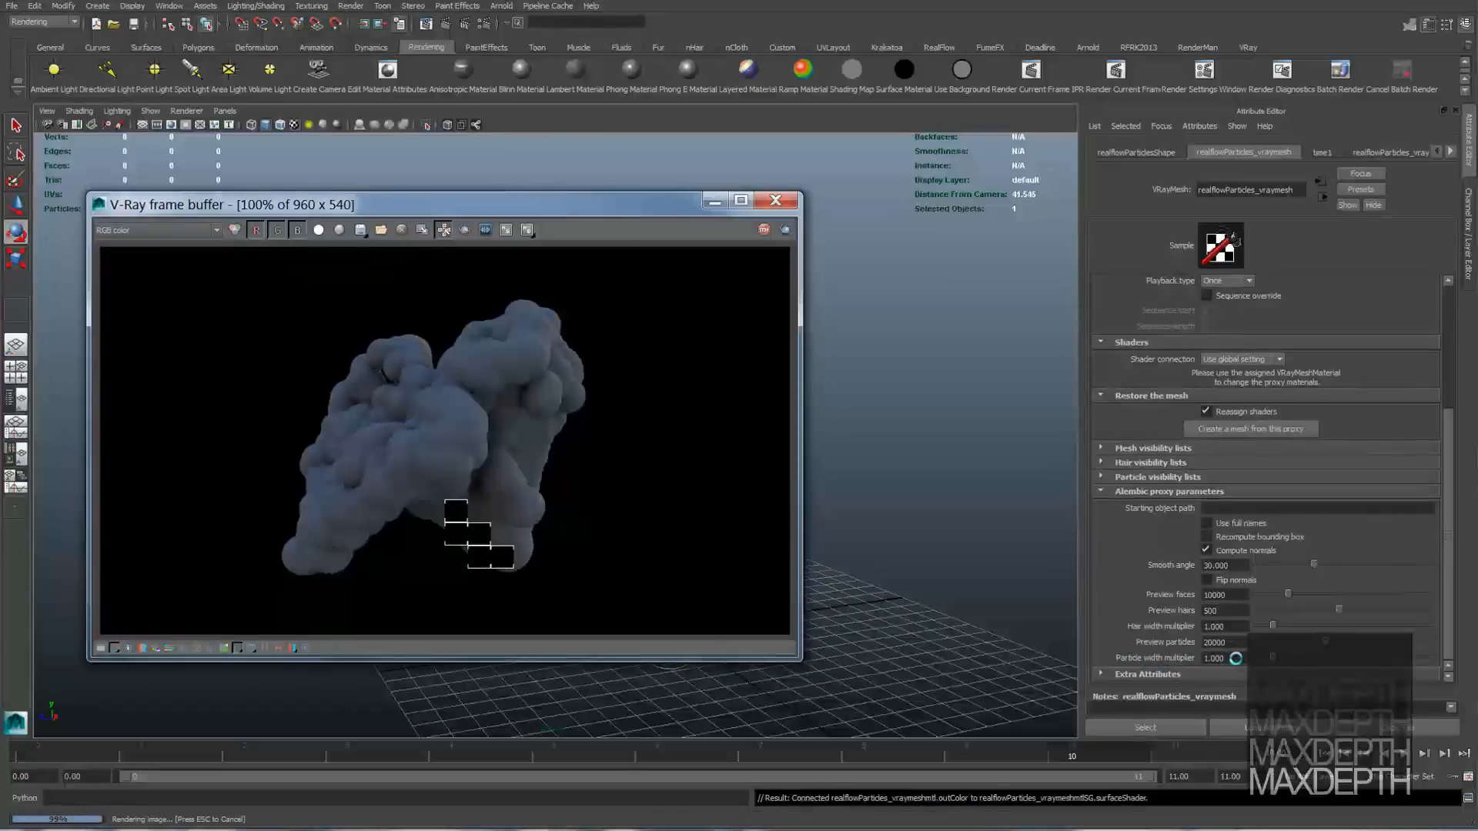
Step: Set the proxy's Particle width multiplier to 0.1 and re-render the particles
{"action": "double_click", "coordinate": [1232, 659]}
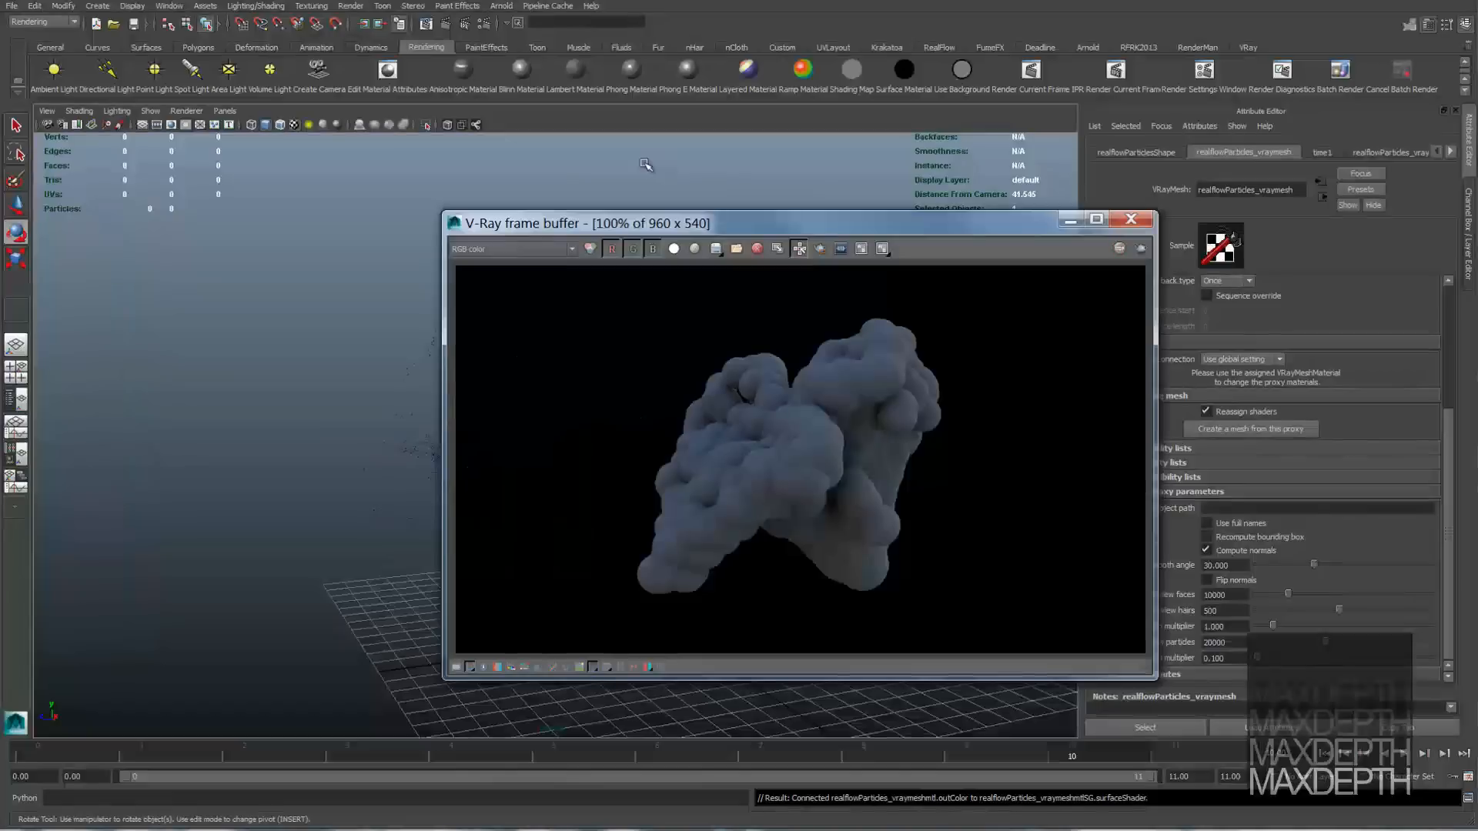
{"action": "left_click_drag", "start_coordinate": [797, 231], "coordinate": [1077, 234]}
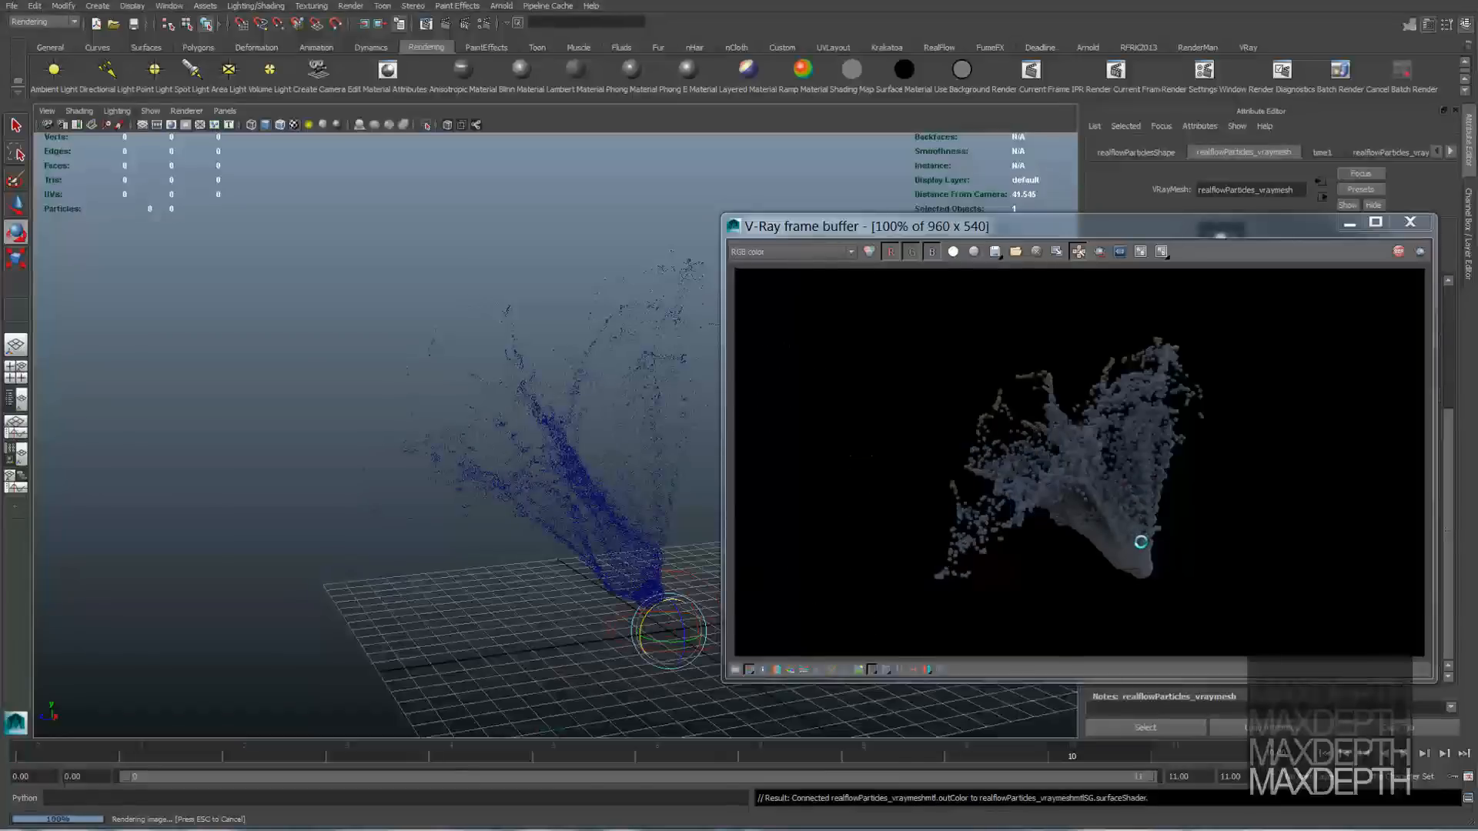
{"action": "left_click_drag", "start_coordinate": [1187, 229], "coordinate": [736, 238]}
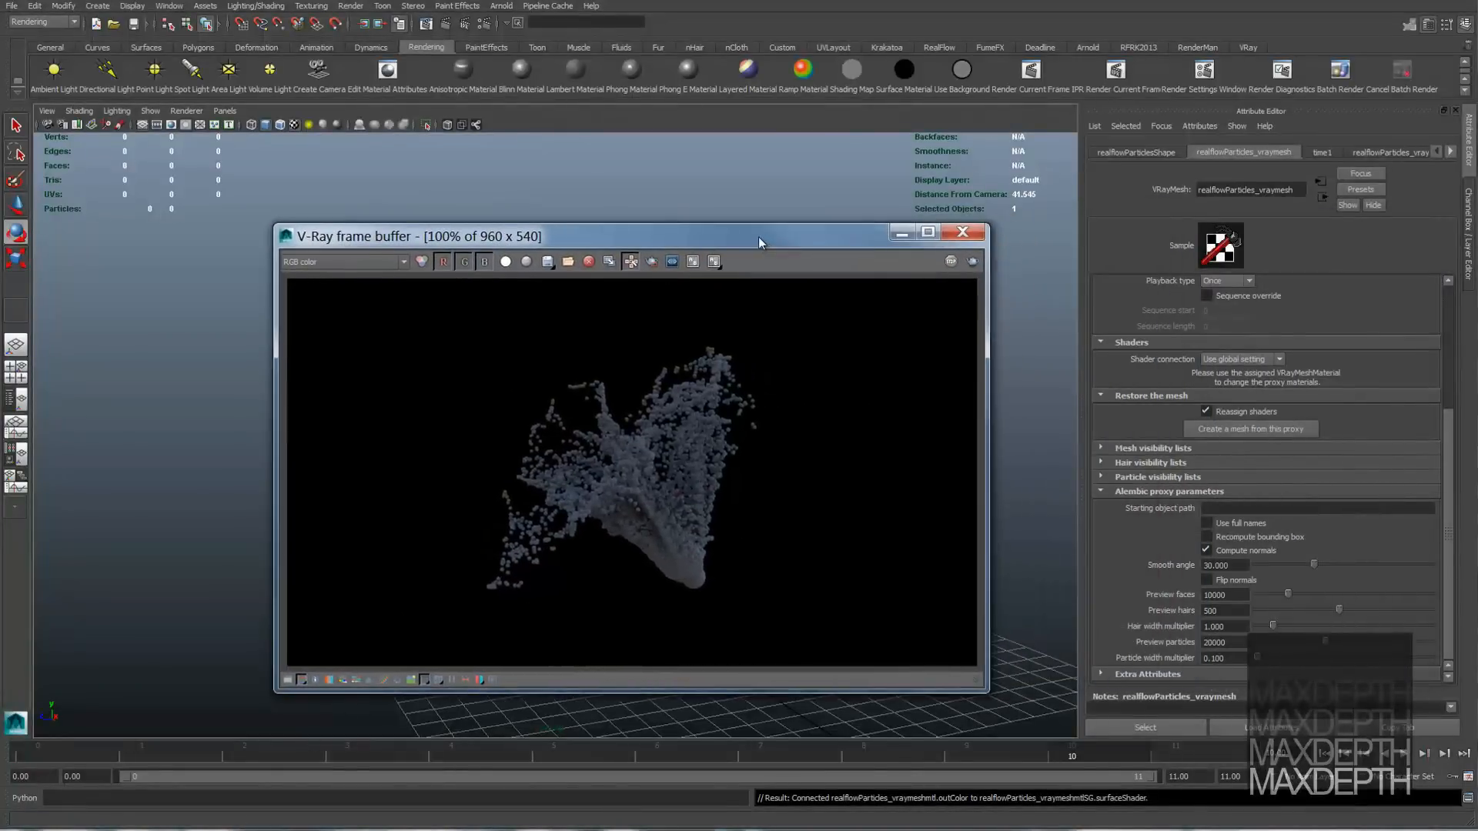
Step: Set the proxy's Particle width multiplier to 0.02 and re-render the particles
{"action": "double_click", "coordinate": [1224, 658]}
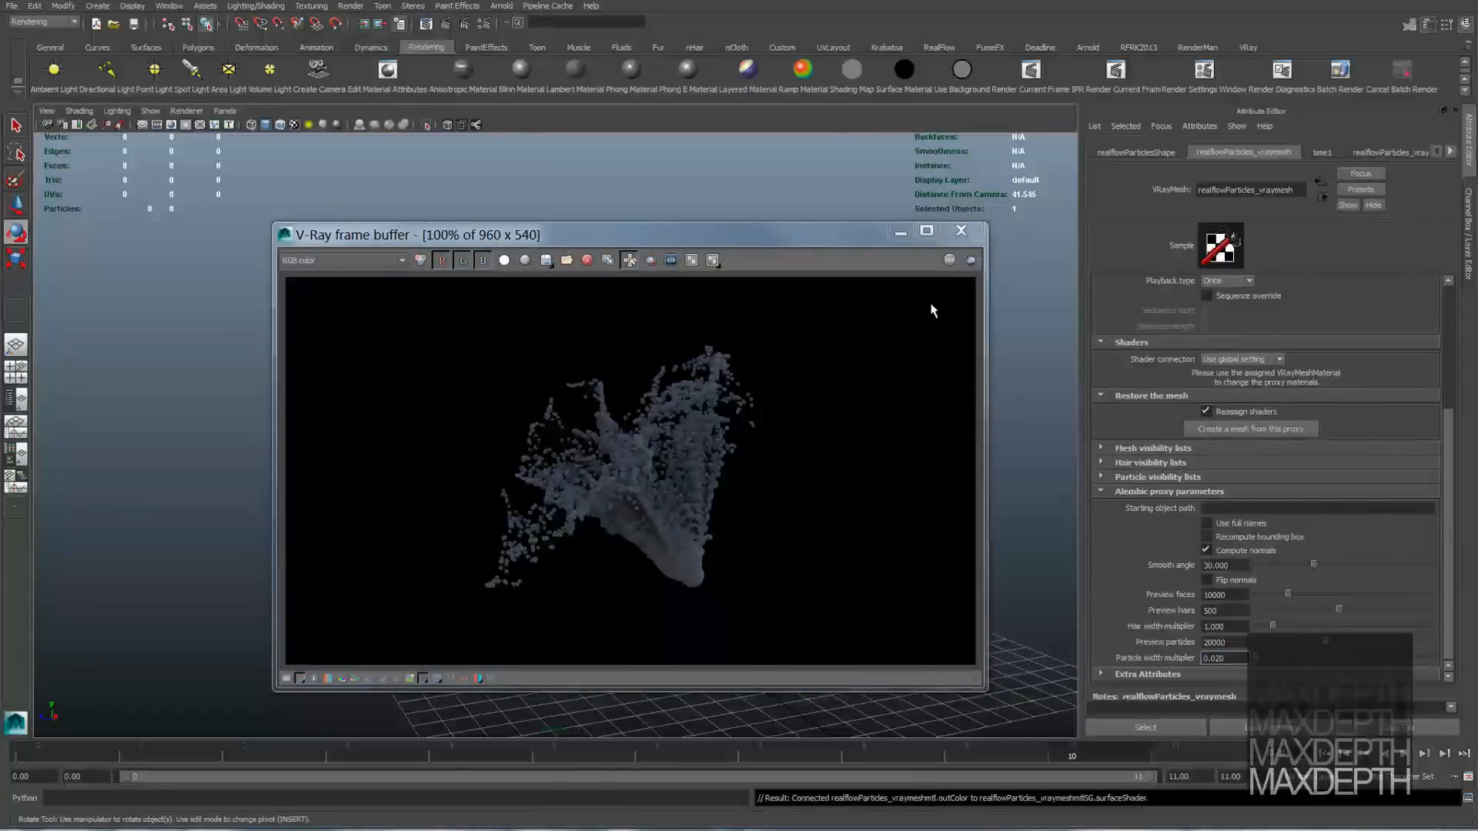
{"action": "left_click", "coordinate": [969, 262]}
{"action": "left_click_drag", "start_coordinate": [721, 239], "coordinate": [1167, 229]}
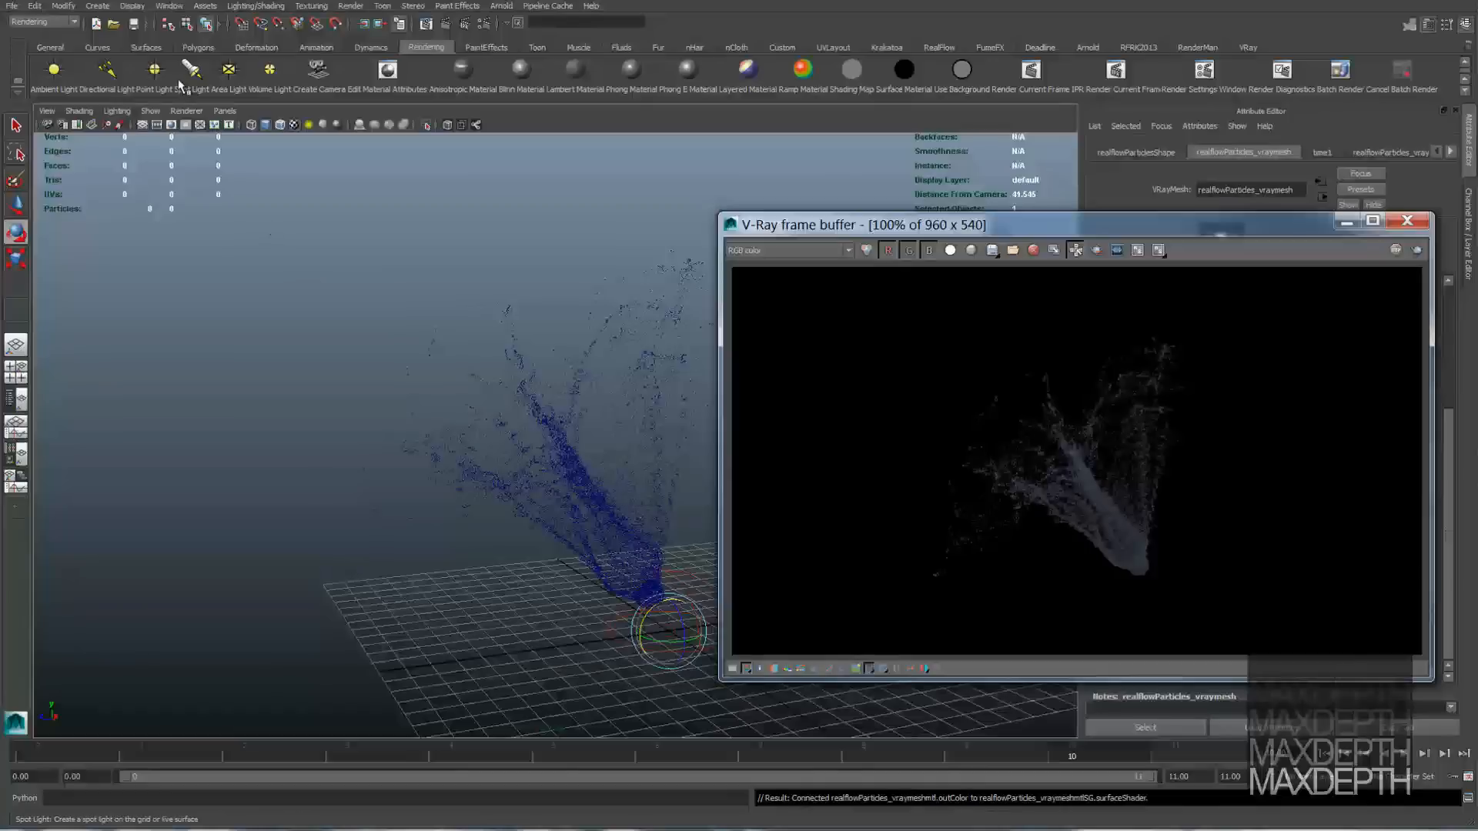
Step: Show the hidden objects in the scene
{"action": "left_click", "coordinate": [132, 5]}
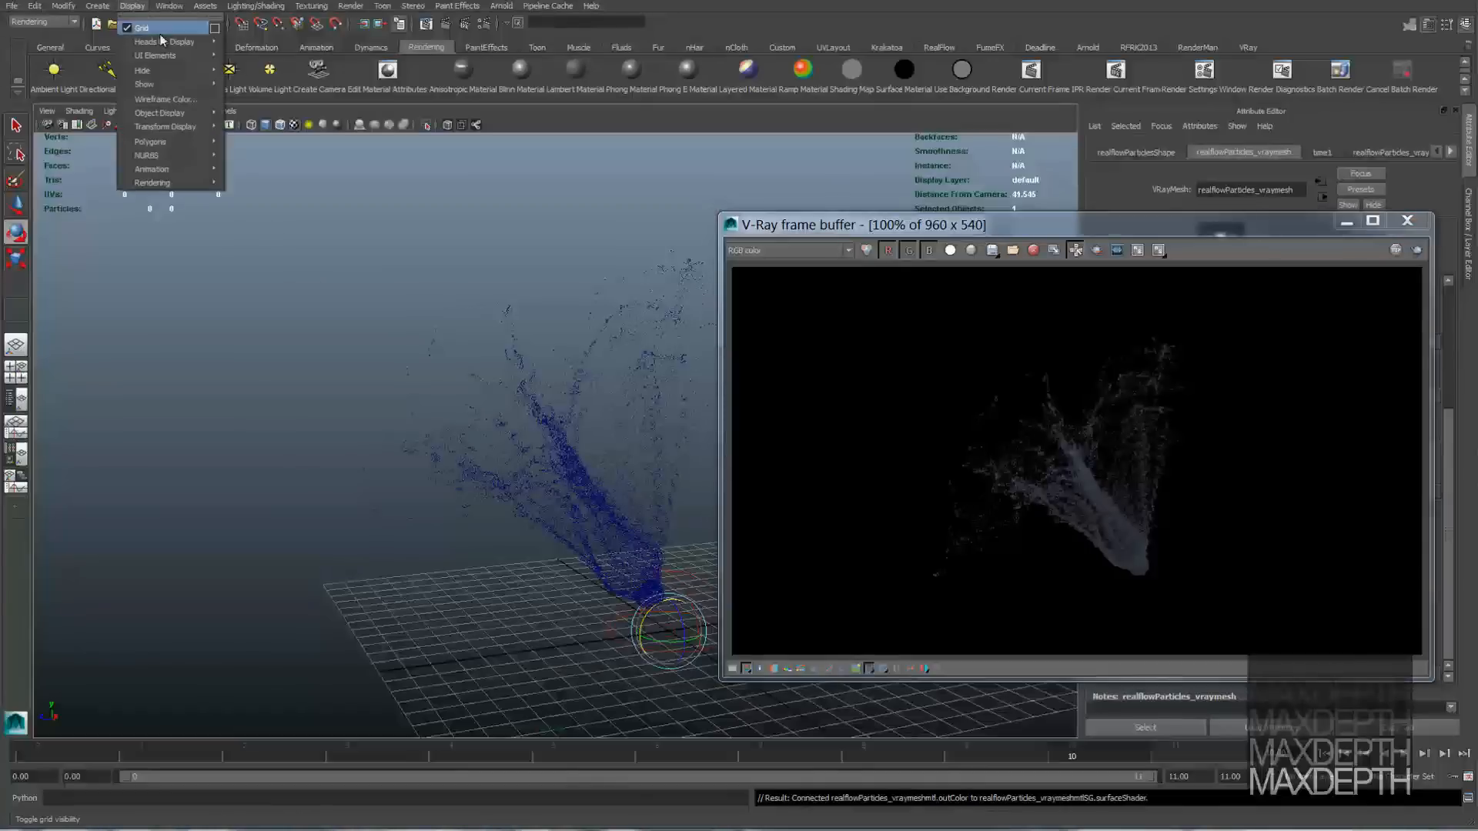
{"action": "mouse_move", "coordinate": [179, 84]}
{"action": "left_click", "coordinate": [273, 108]}
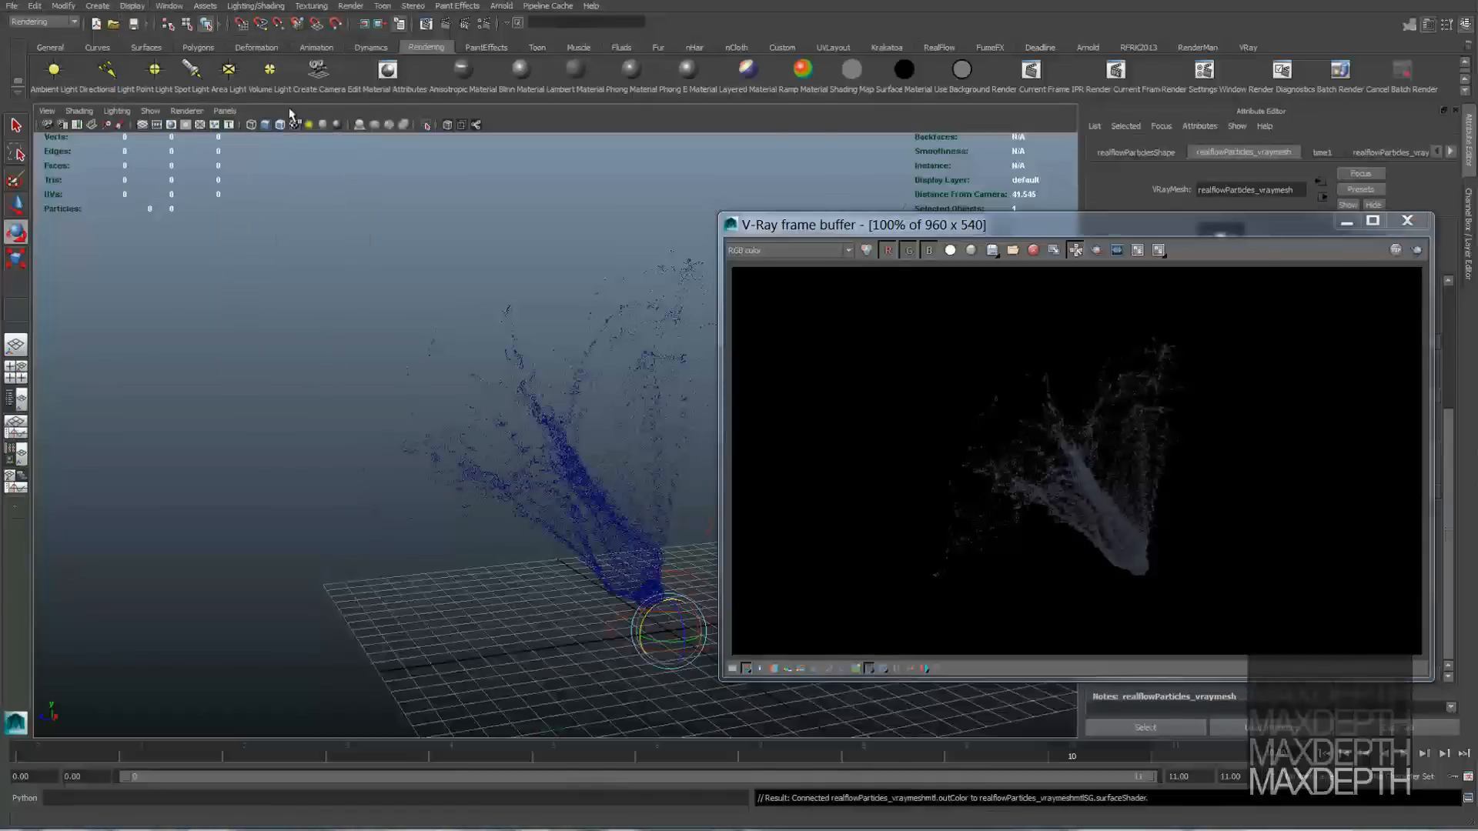
Step: Re-render the particle proxy with the frame buffer window placed beside its attributes
{"action": "left_click_drag", "start_coordinate": [982, 233], "coordinate": [386, 704]}
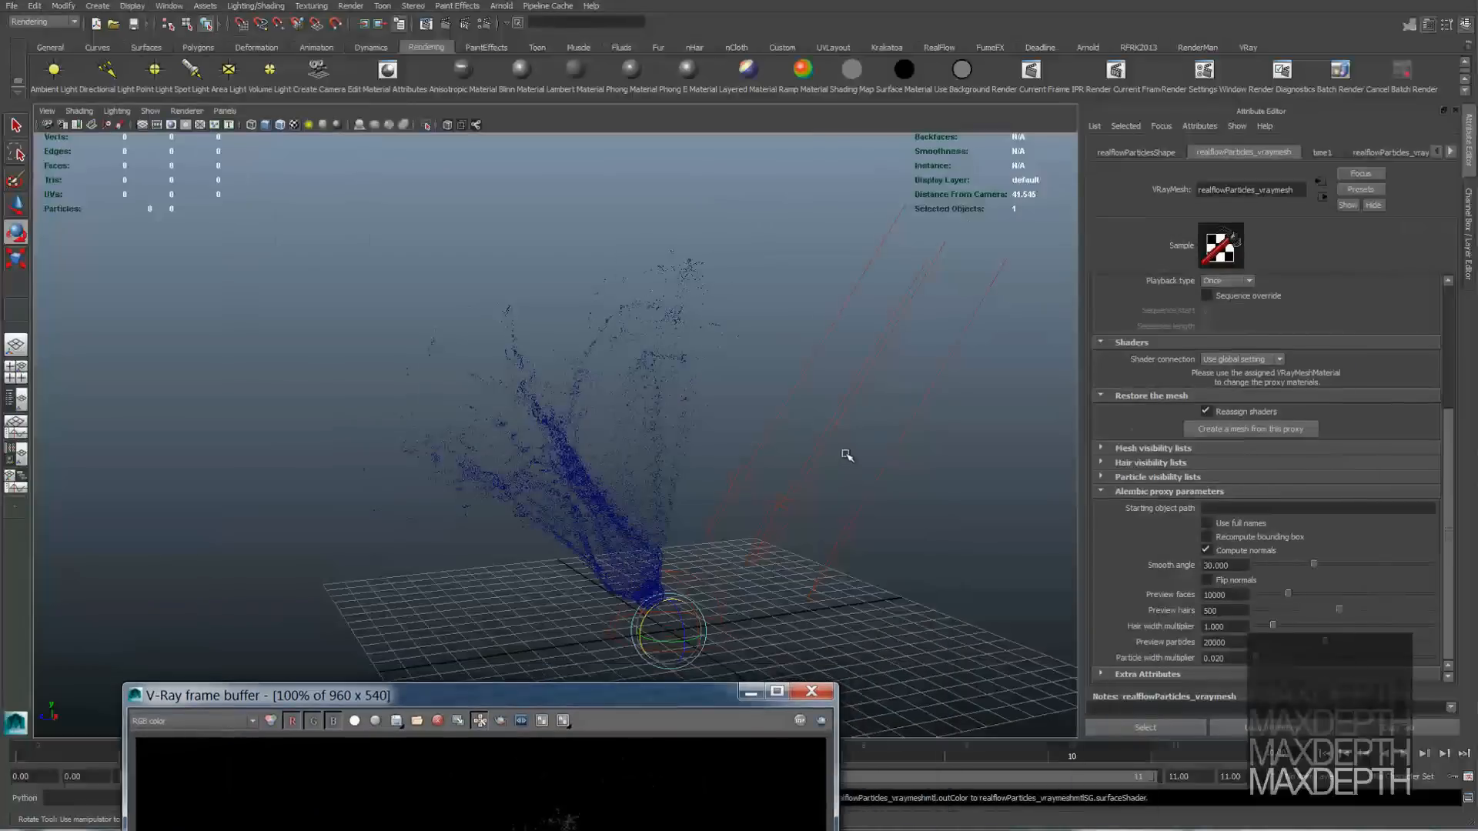
{"action": "left_click_drag", "start_coordinate": [658, 699], "coordinate": [612, 212]}
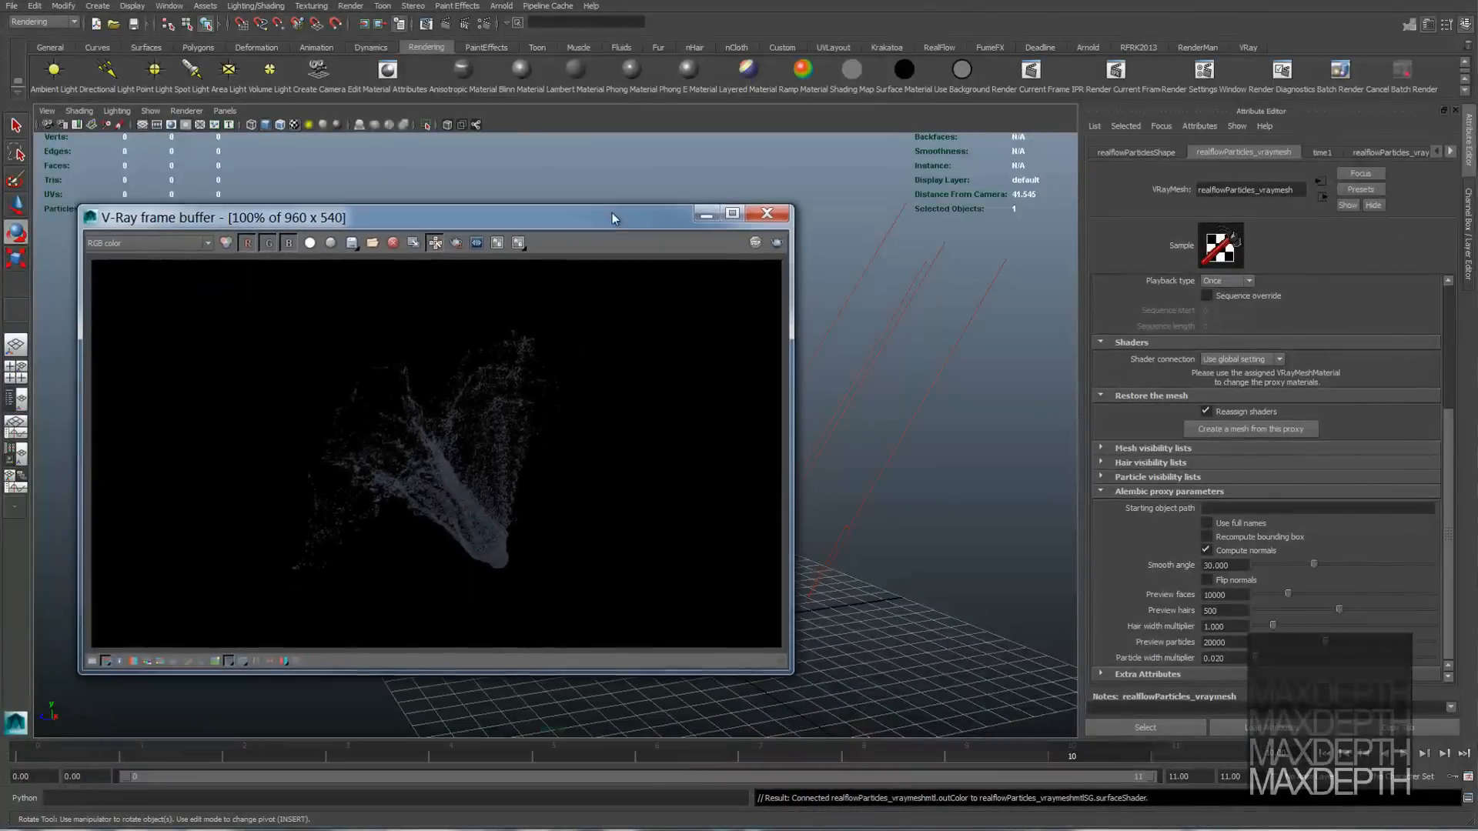
{"action": "left_click", "coordinate": [776, 233]}
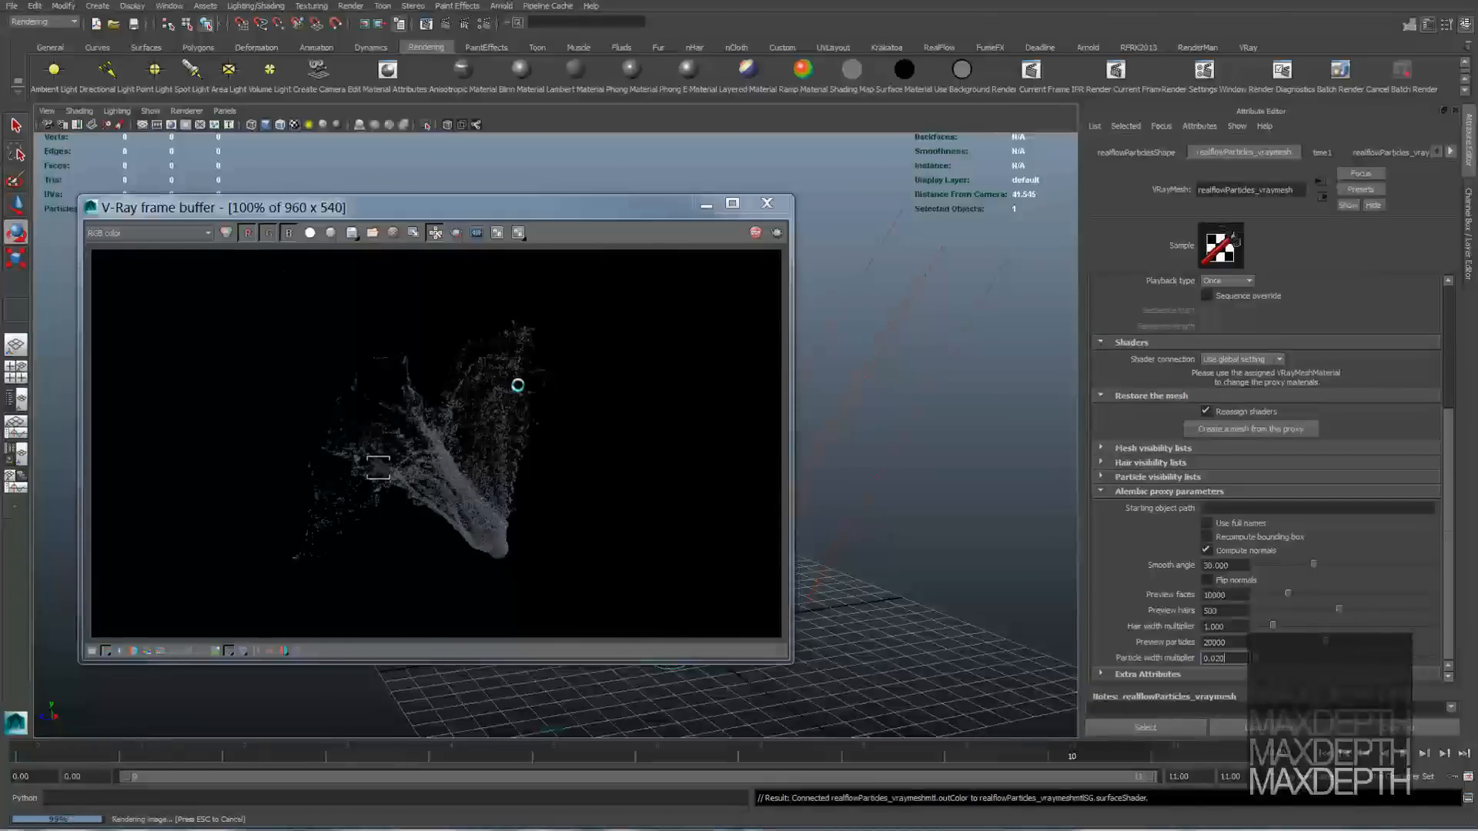
Step: Review the particle render's elements in the frame buffer from Alpha through zDepth, and return to RGB color
{"action": "left_click", "coordinate": [183, 238]}
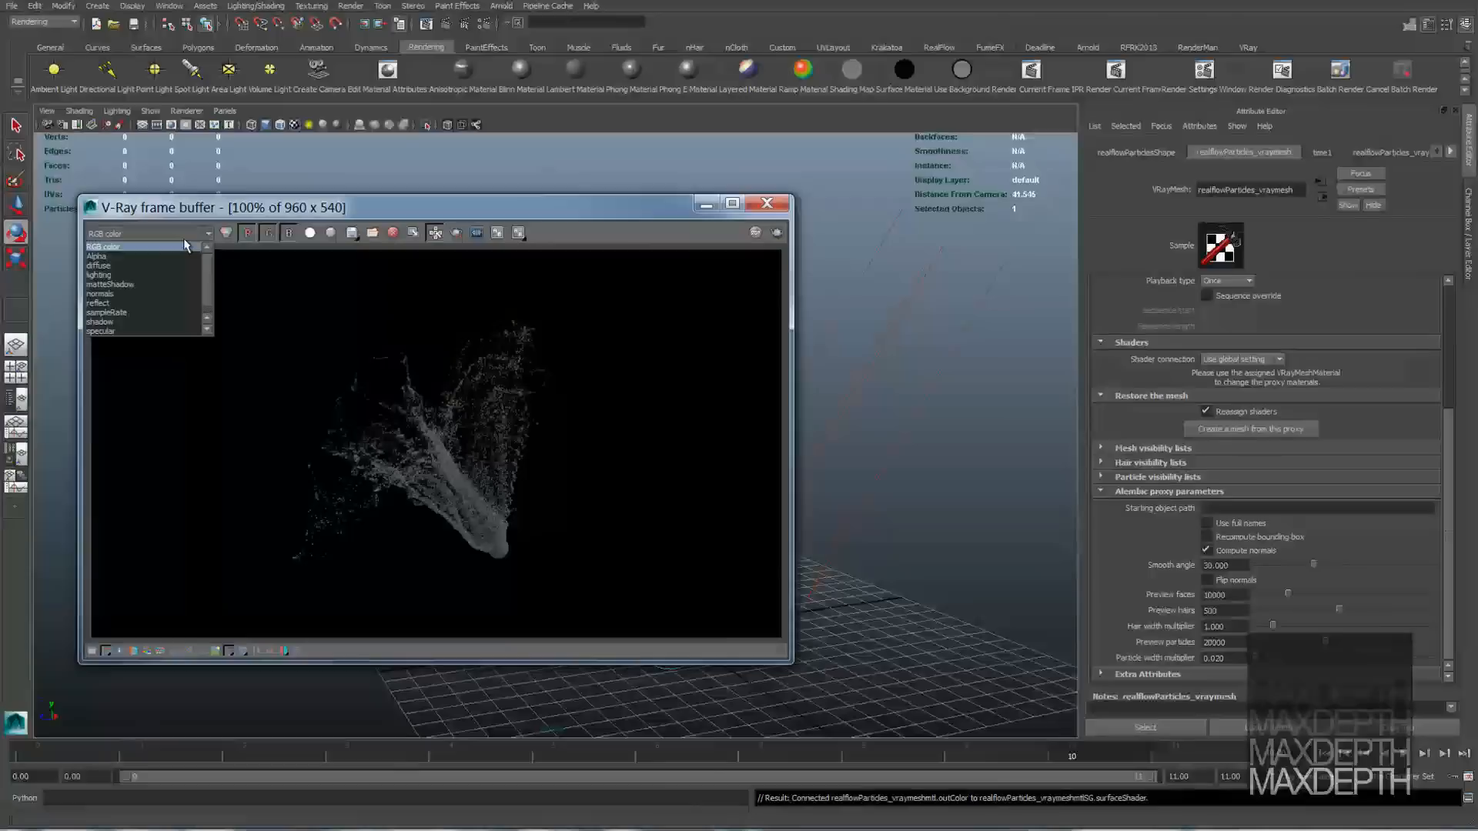
{"action": "left_click", "coordinate": [176, 254]}
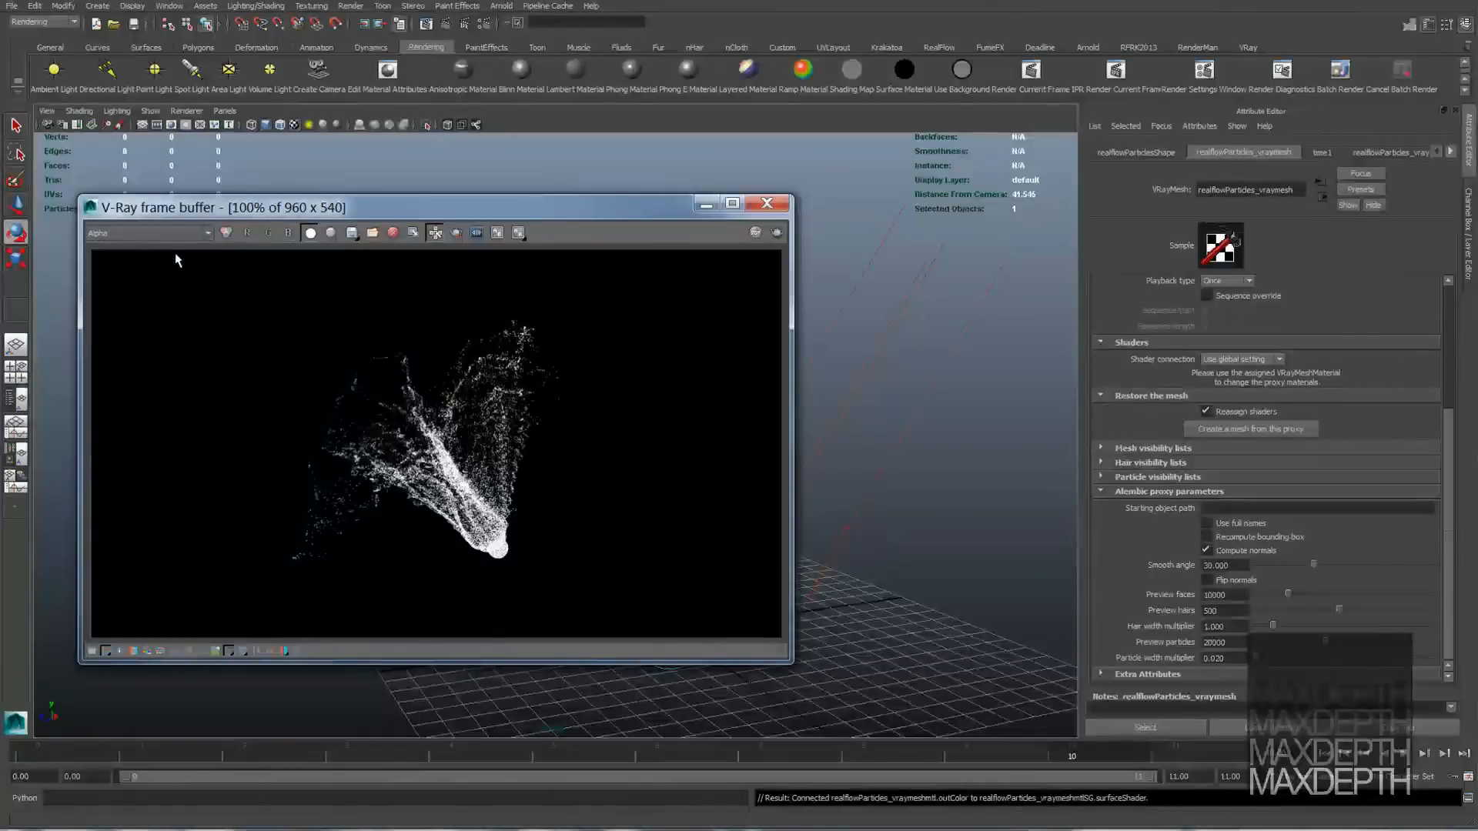
{"action": "key", "text": "Down"}
{"action": "key", "text": "Down"}
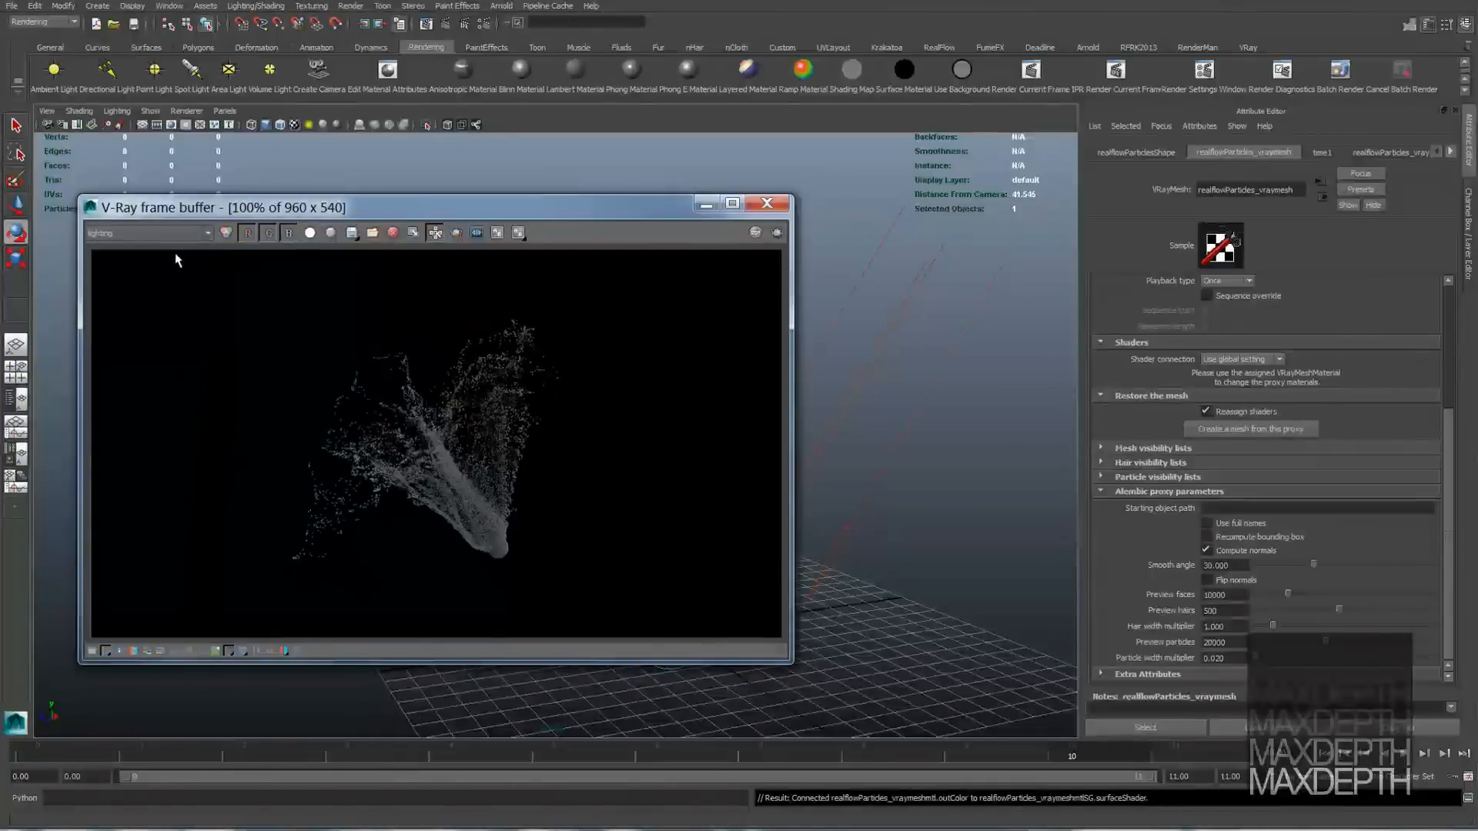
{"action": "key", "text": "Down"}
{"action": "key", "text": "Down"}
{"action": "key", "text": "Down"}
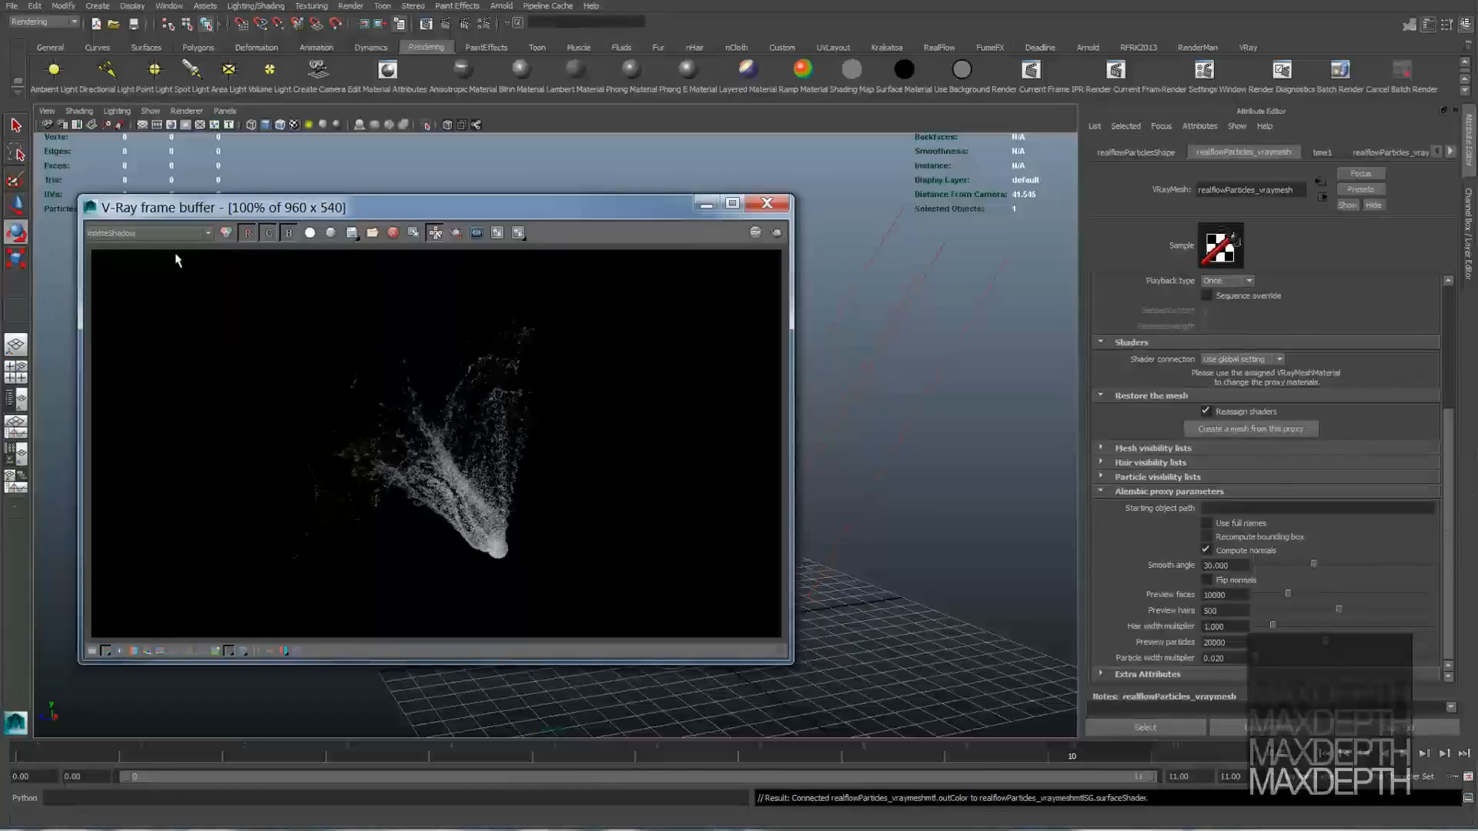
{"action": "key", "text": "Down"}
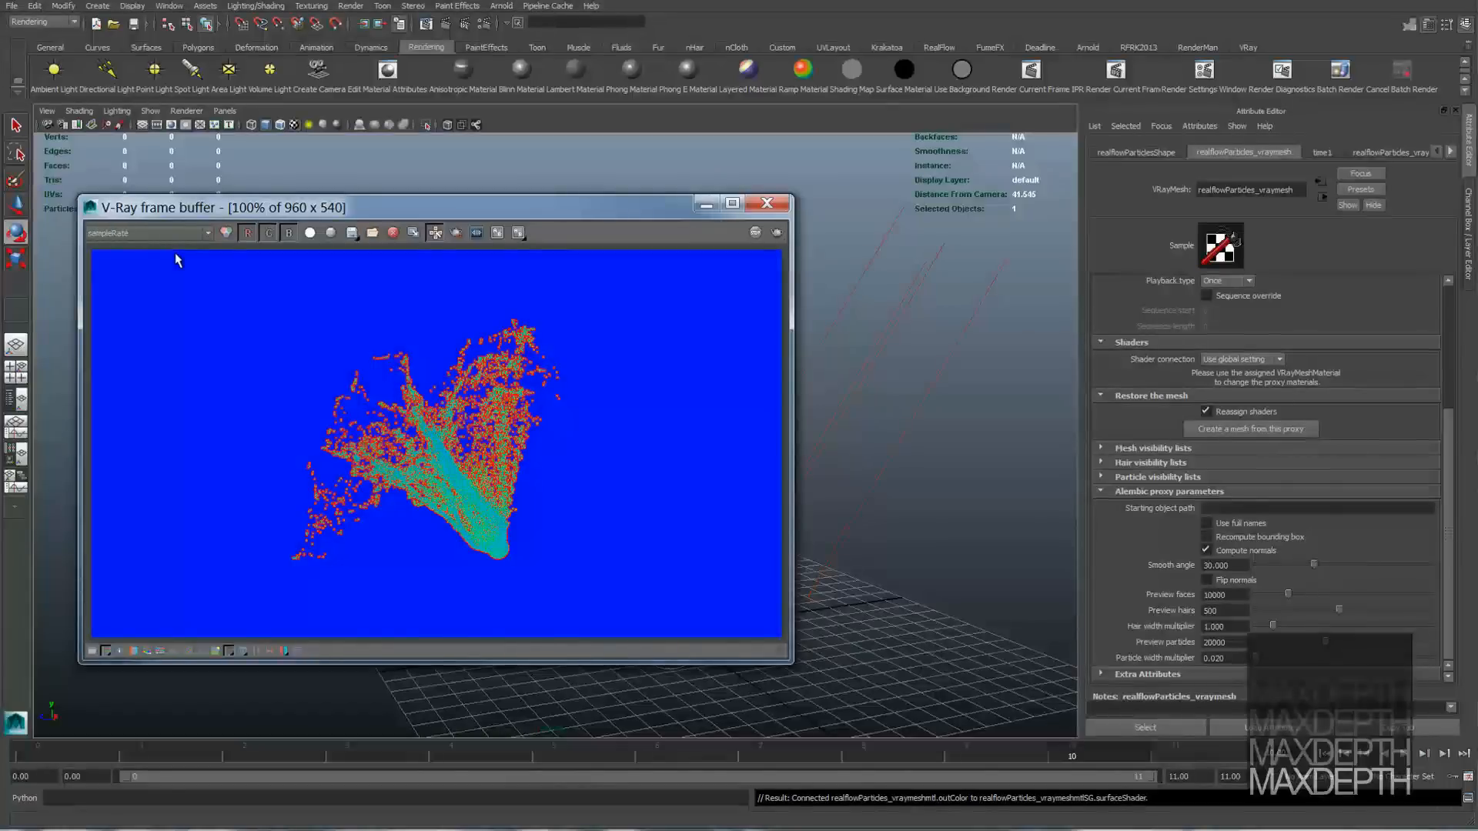
{"action": "key", "text": "Down"}
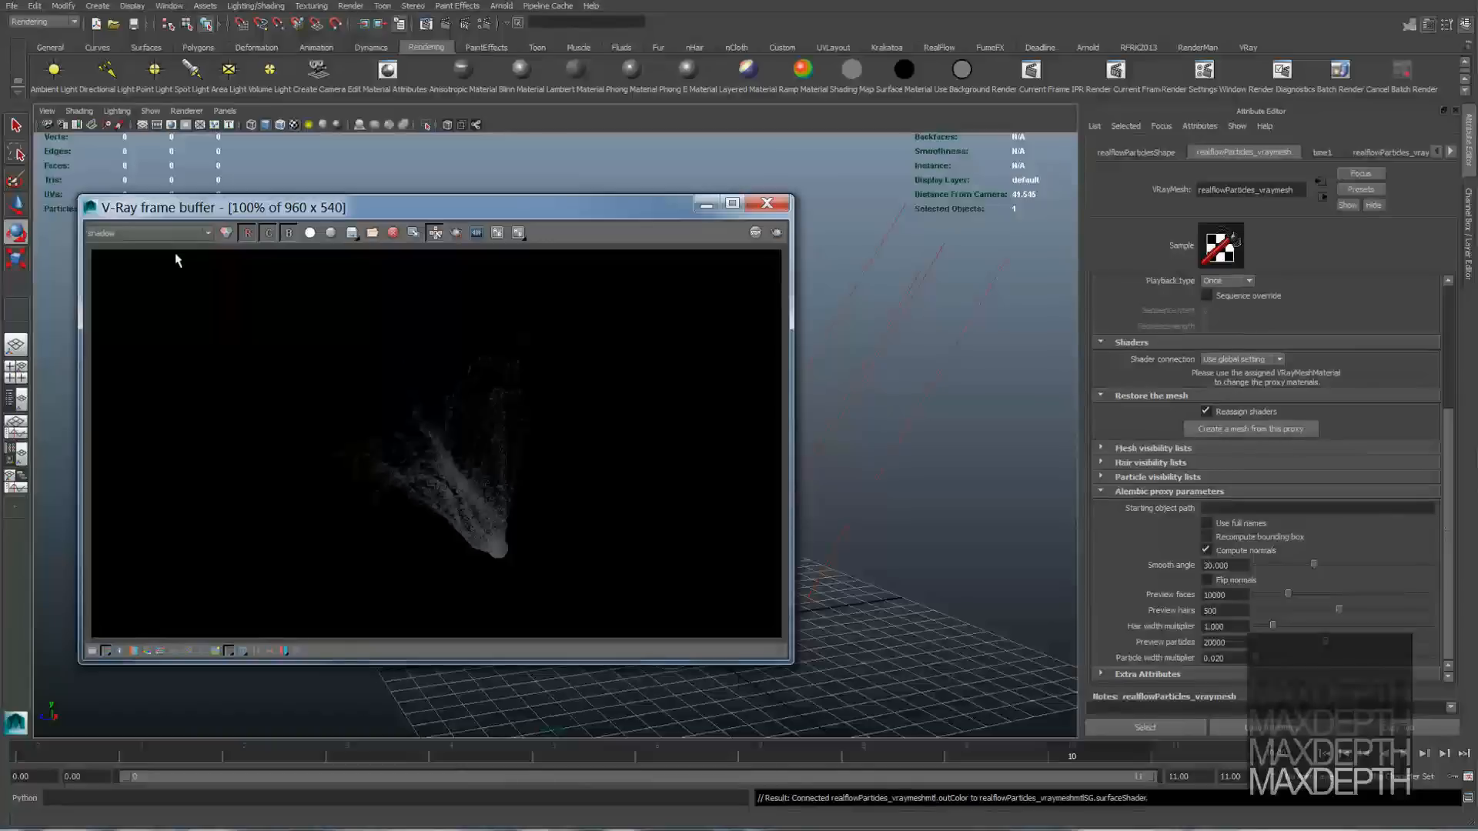
{"action": "key", "text": "Down"}
{"action": "key", "text": "Down"}
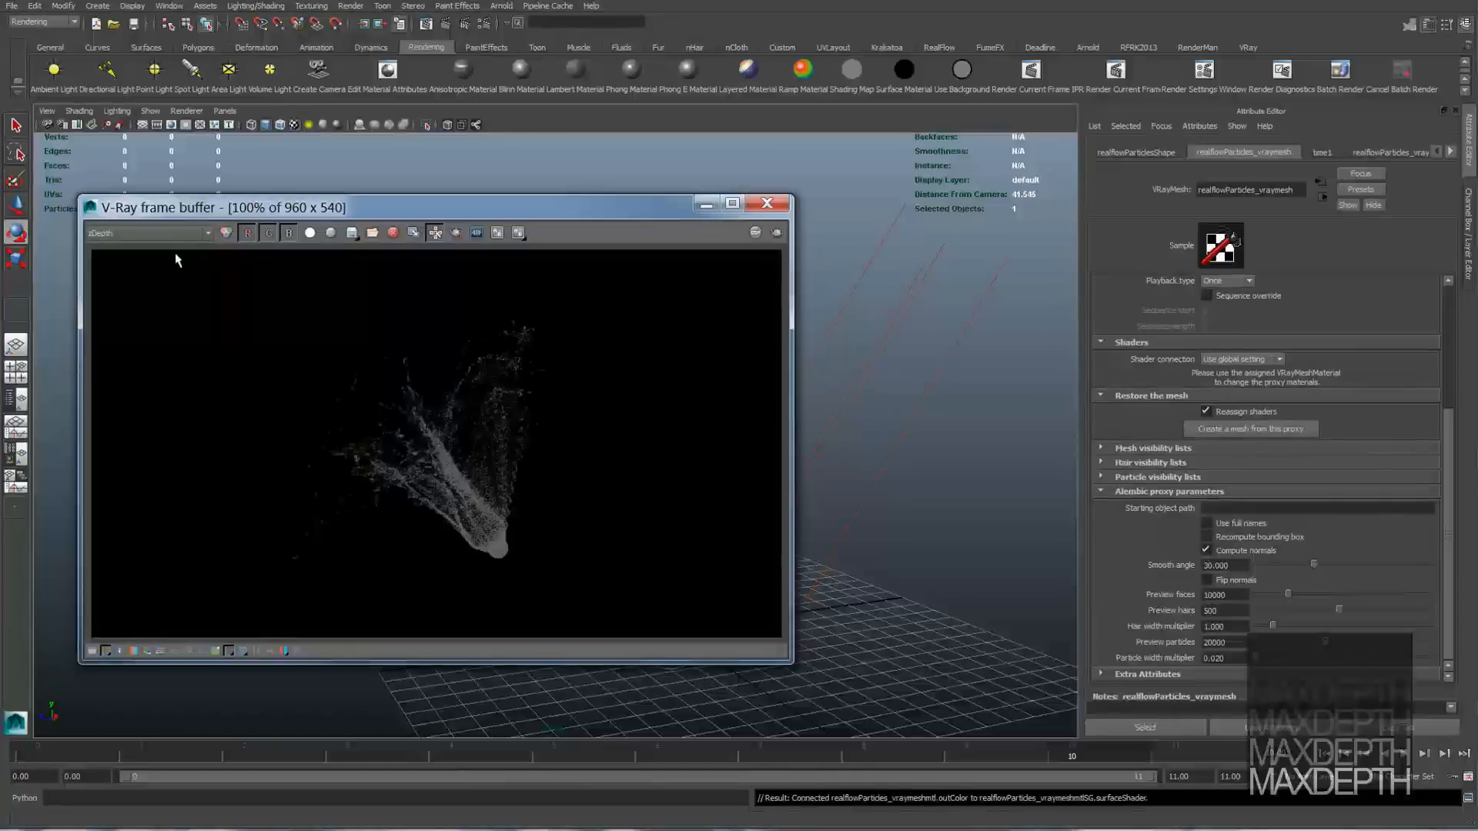
{"action": "key", "text": "Down"}
{"action": "key", "text": "Down"}
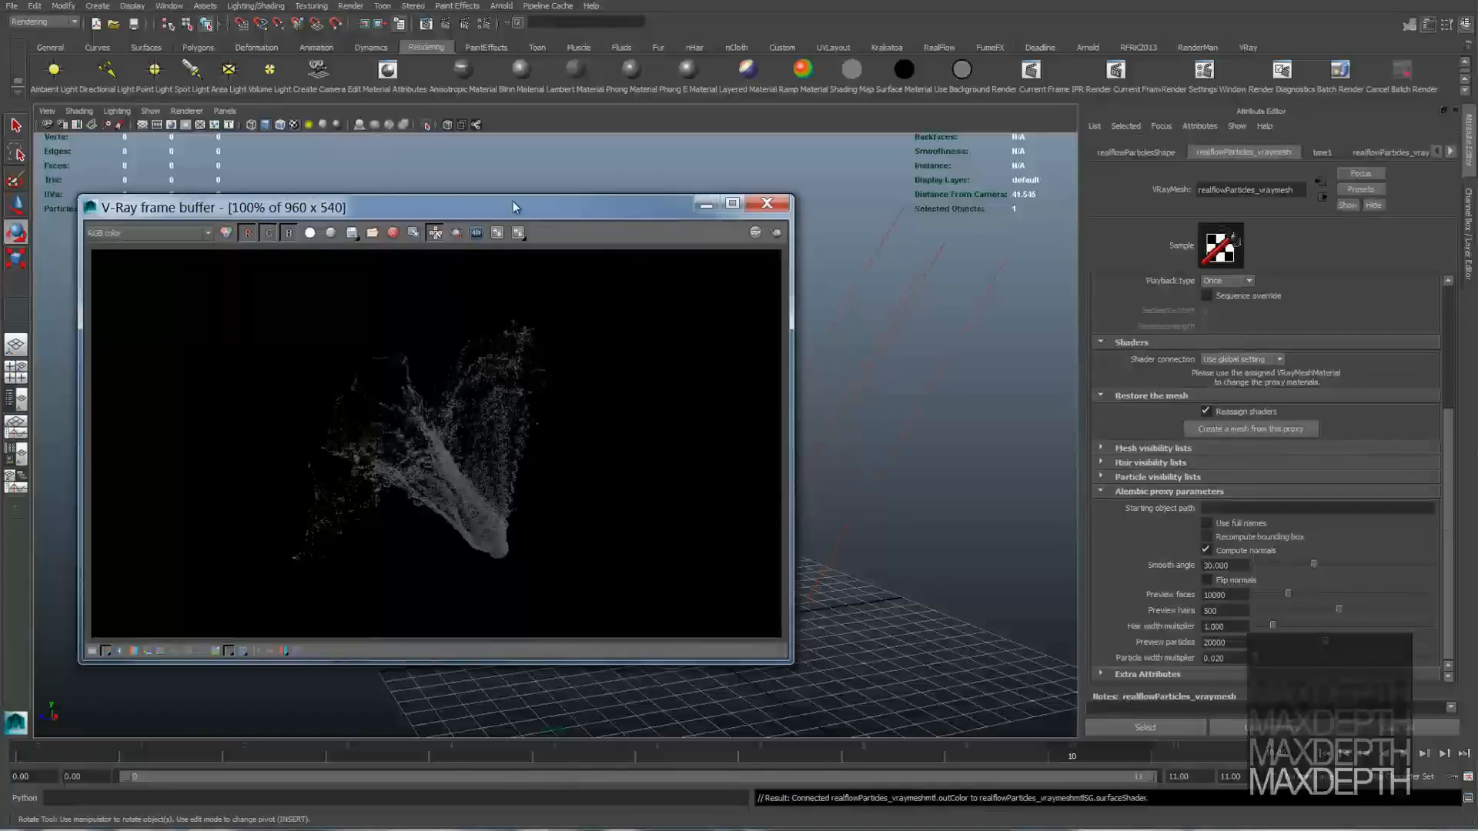
Step: Enable Motion blur for the camera in the V-Ray render settings
{"action": "left_click_drag", "start_coordinate": [512, 203], "coordinate": [501, 250]}
{"action": "left_click", "coordinate": [484, 23]}
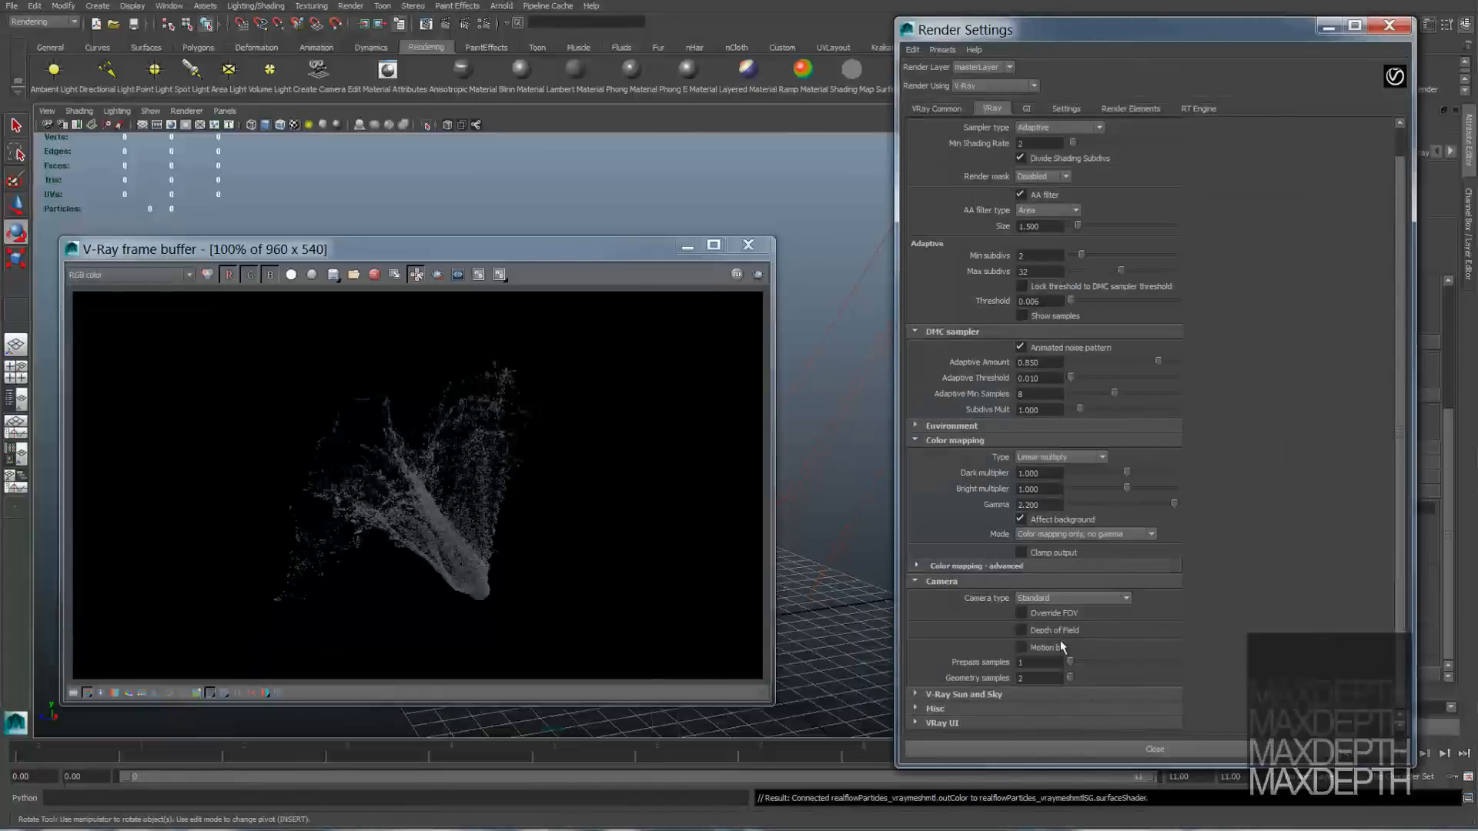
{"action": "left_click", "coordinate": [1022, 646]}
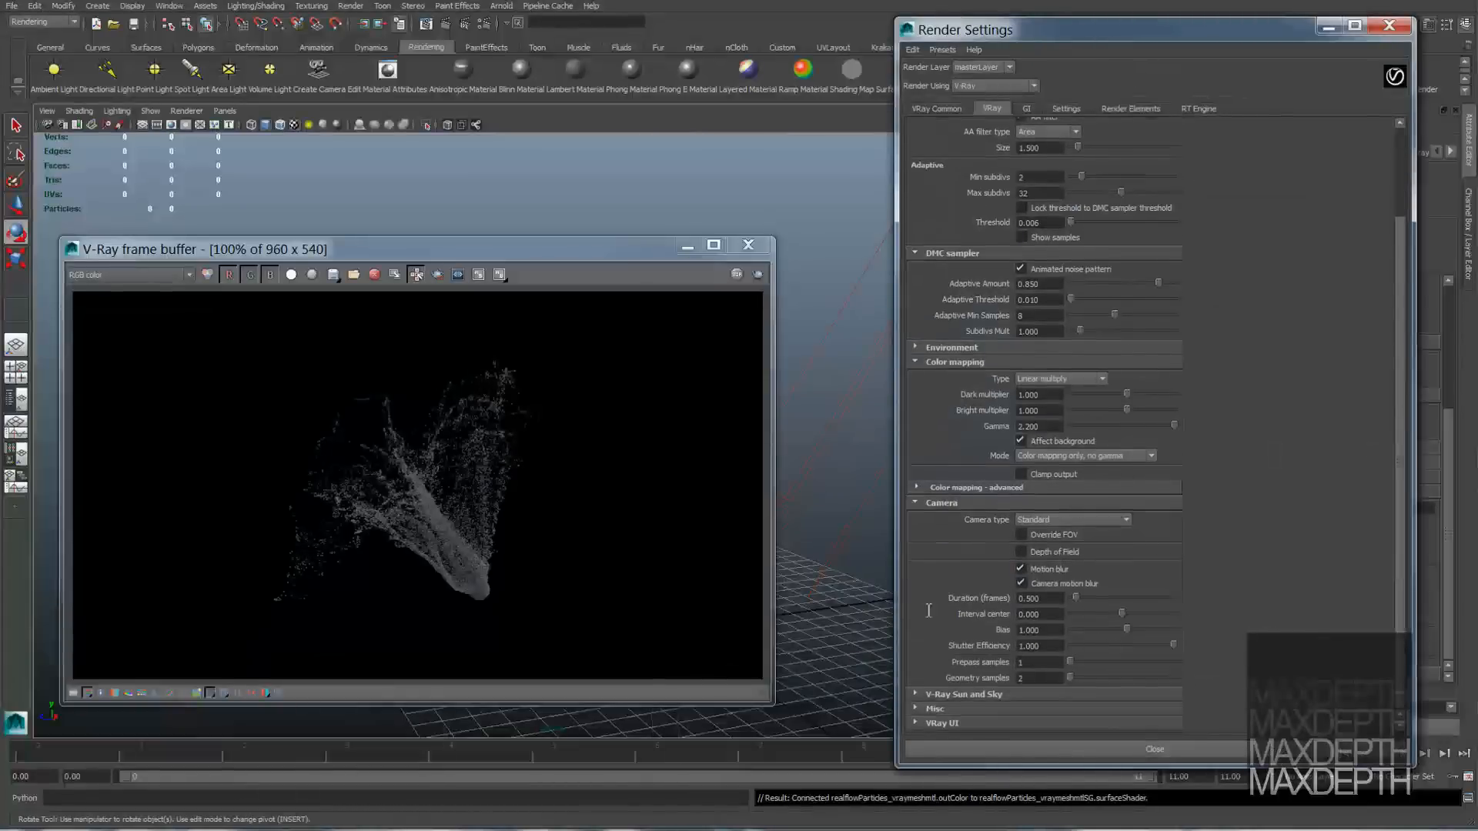
{"action": "scroll", "coordinate": [1181, 616], "scroll_direction": "down", "scroll_amount": 2}
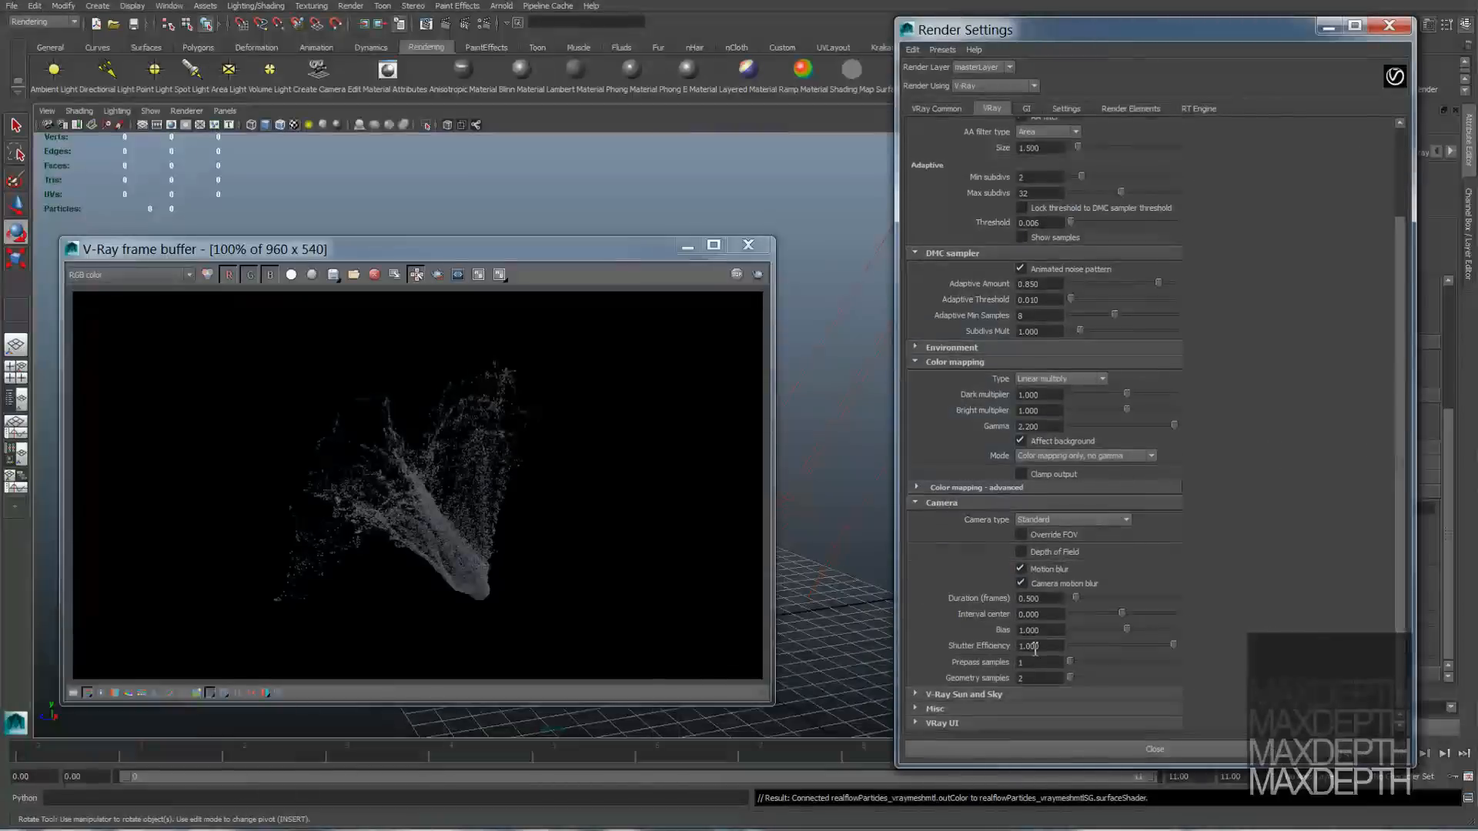
Step: Re-render the particles with motion blur, checking the image at 200% before returning to 100%
{"action": "left_click", "coordinate": [758, 276]}
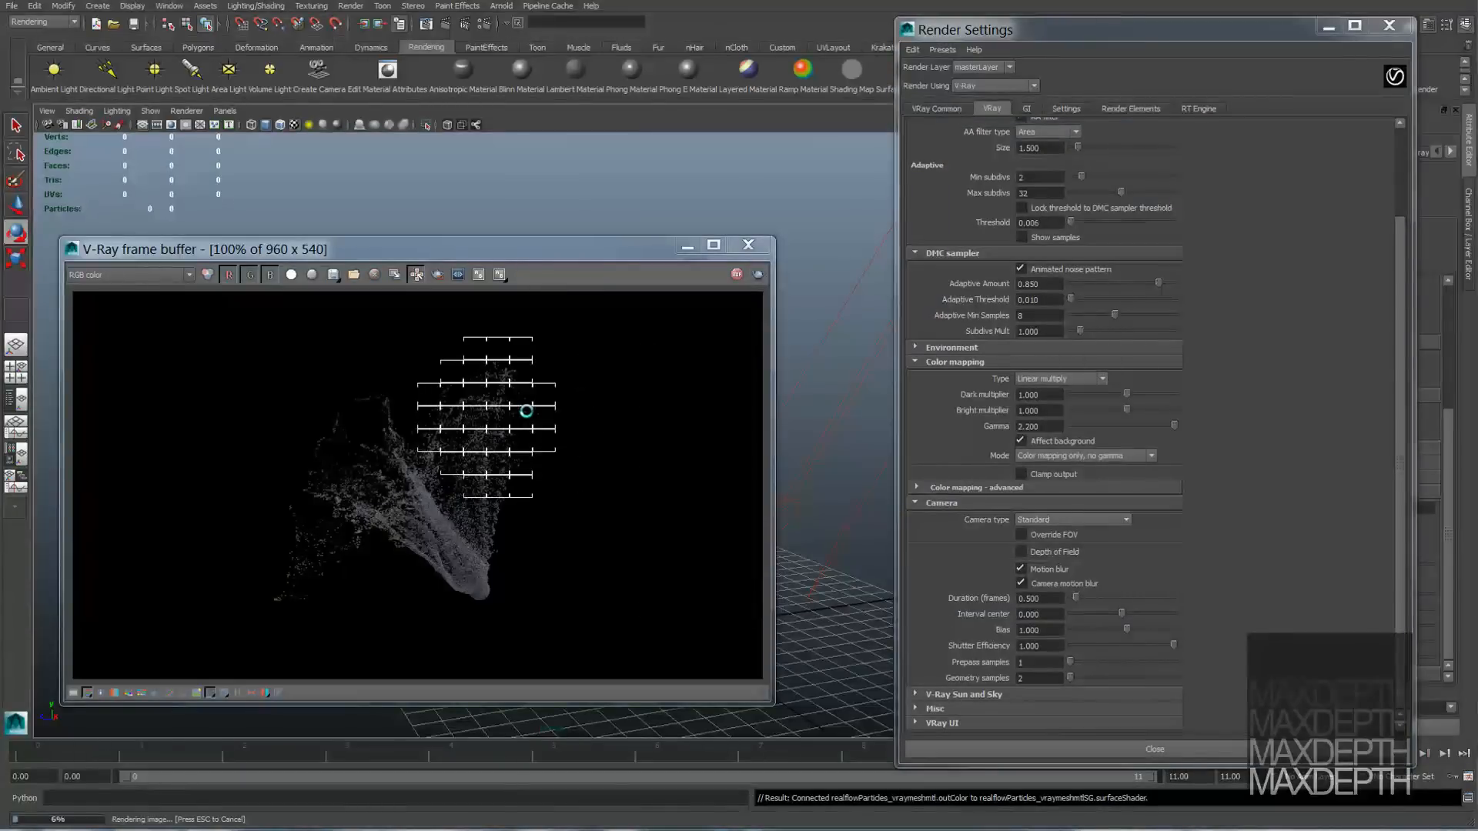
{"action": "scroll", "coordinate": [527, 411], "scroll_direction": "up", "scroll_amount": 1}
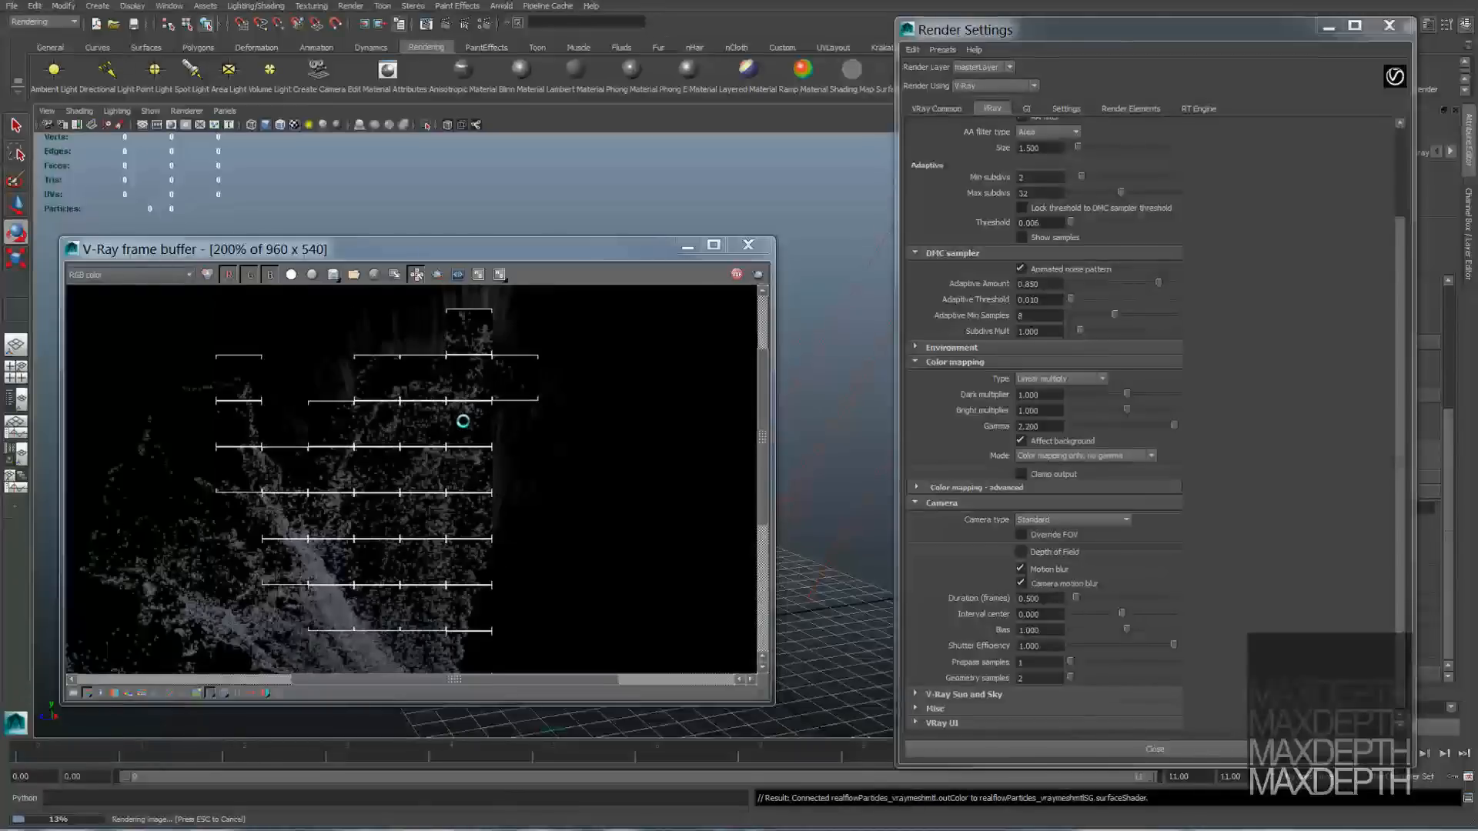
{"action": "scroll", "coordinate": [463, 421], "scroll_direction": "down", "scroll_amount": 1}
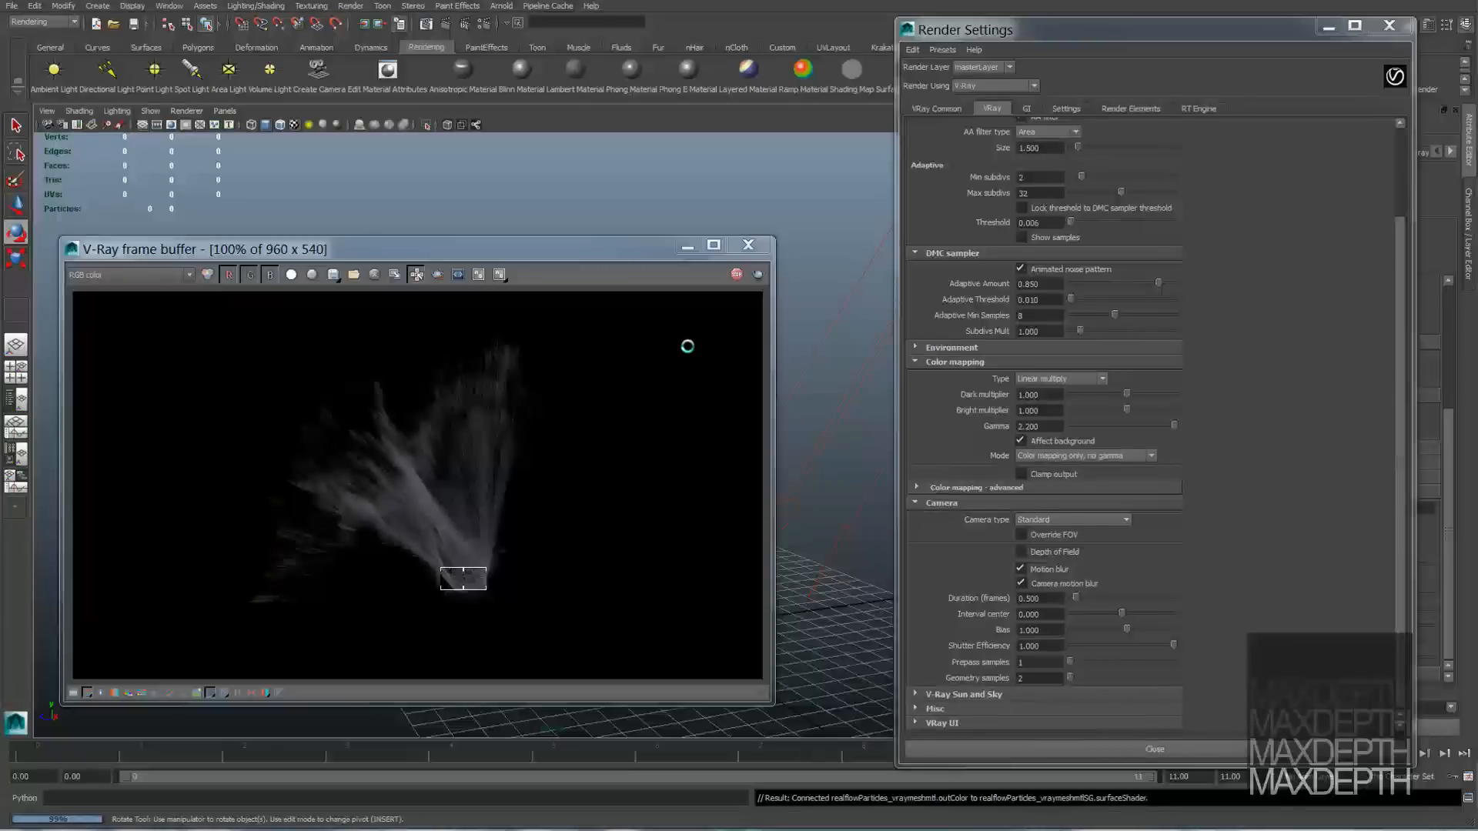
{"action": "left_click_drag", "start_coordinate": [613, 254], "coordinate": [599, 172]}
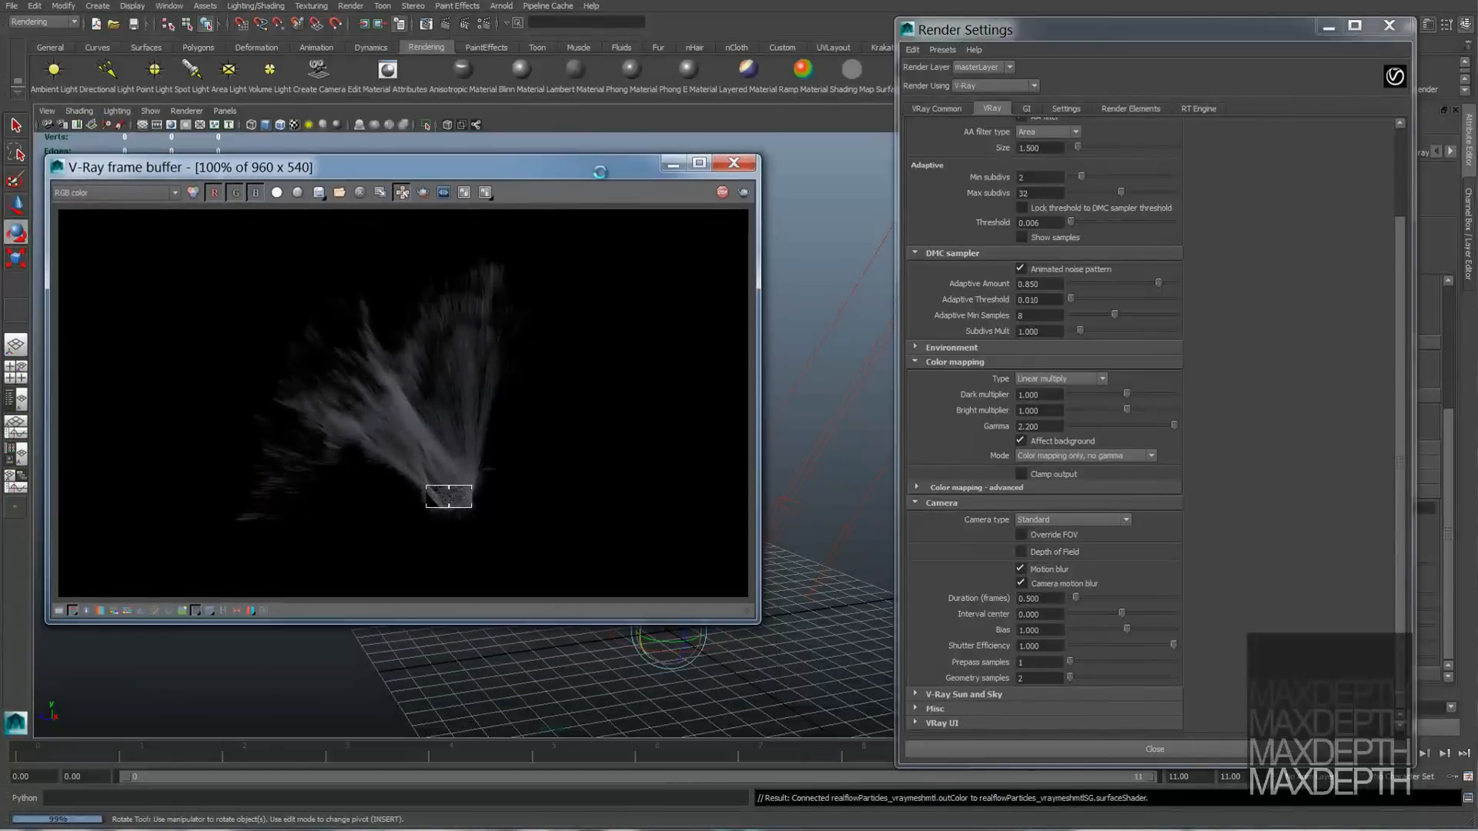
Step: Open the Render View beside the frame buffer and compare the stored motion-blurred mesh render with the particle render
{"action": "left_click", "coordinate": [1329, 29]}
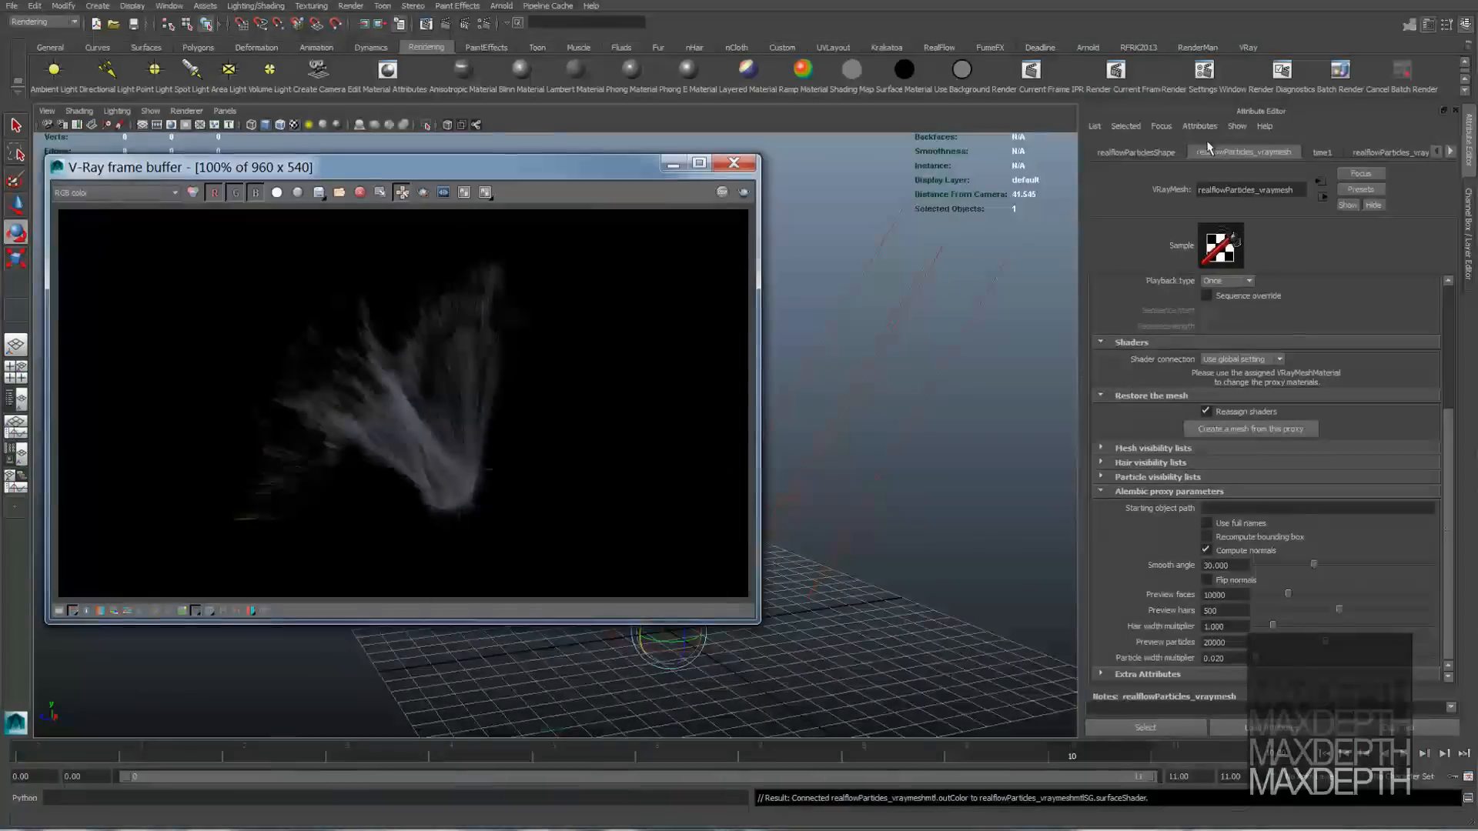
{"action": "left_click", "coordinate": [424, 25]}
{"action": "left_click_drag", "start_coordinate": [1004, 133], "coordinate": [1086, 166]}
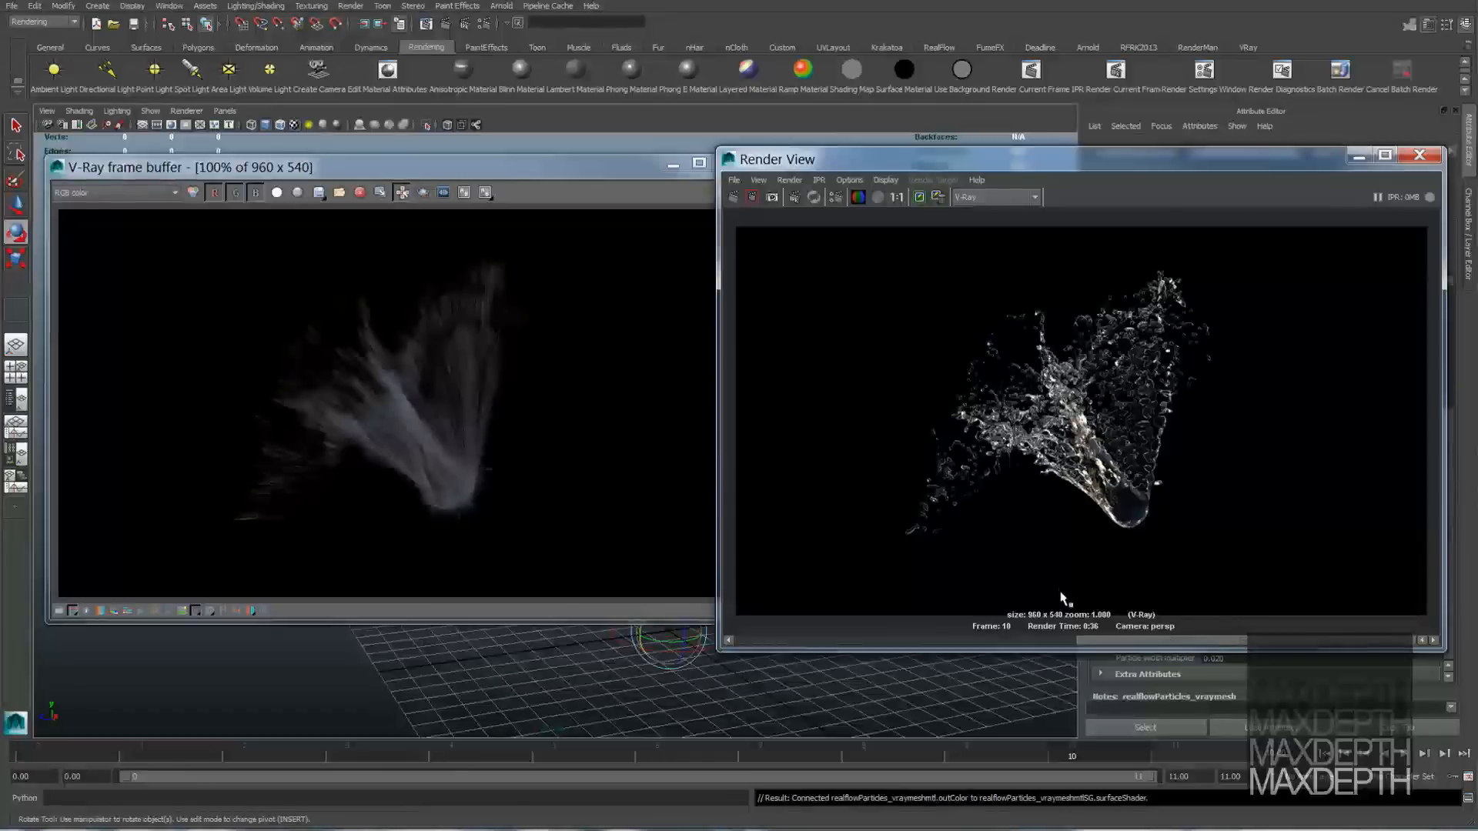
{"action": "left_click_drag", "start_coordinate": [1105, 642], "coordinate": [643, 612]}
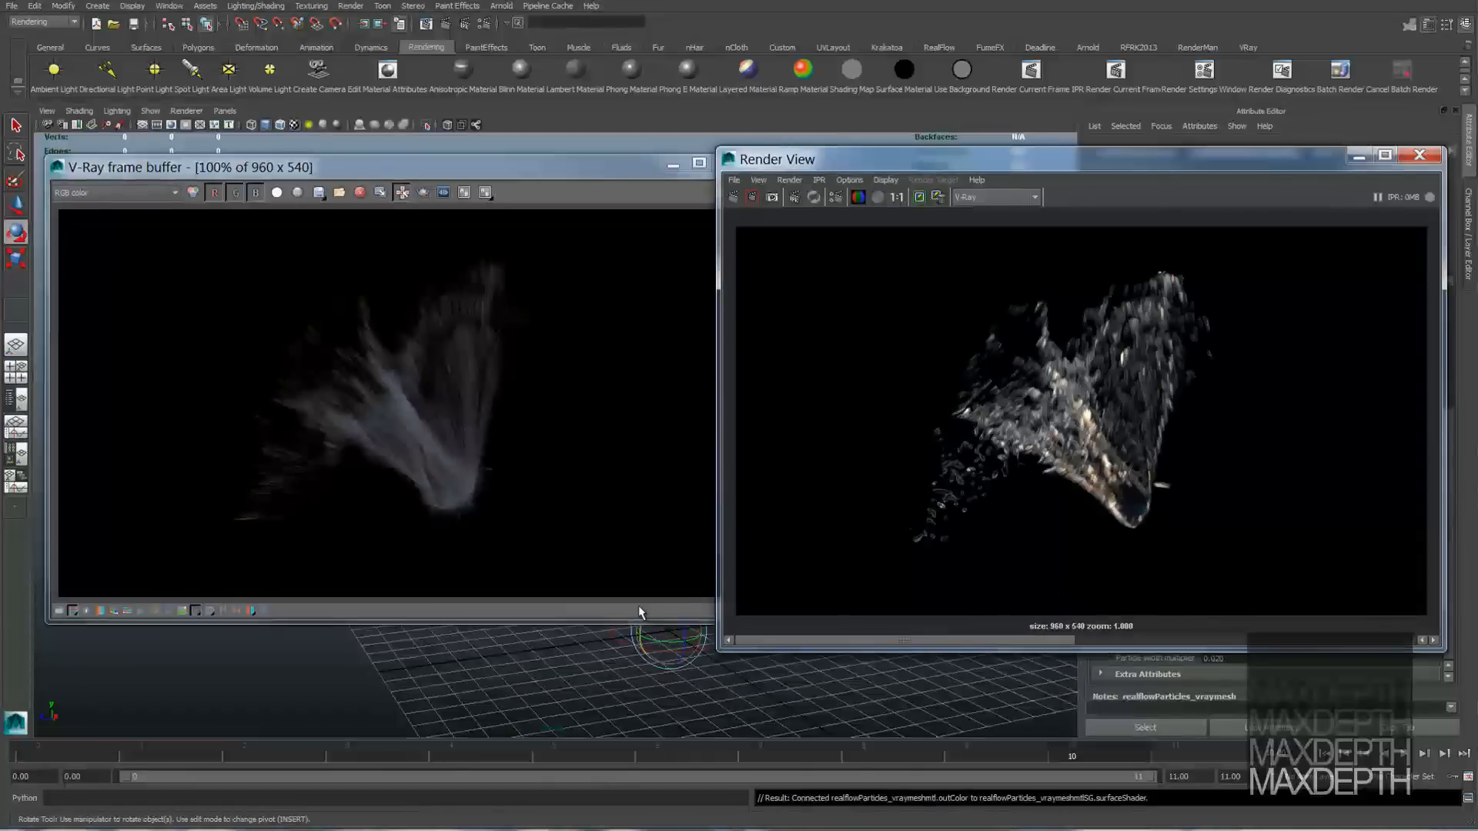